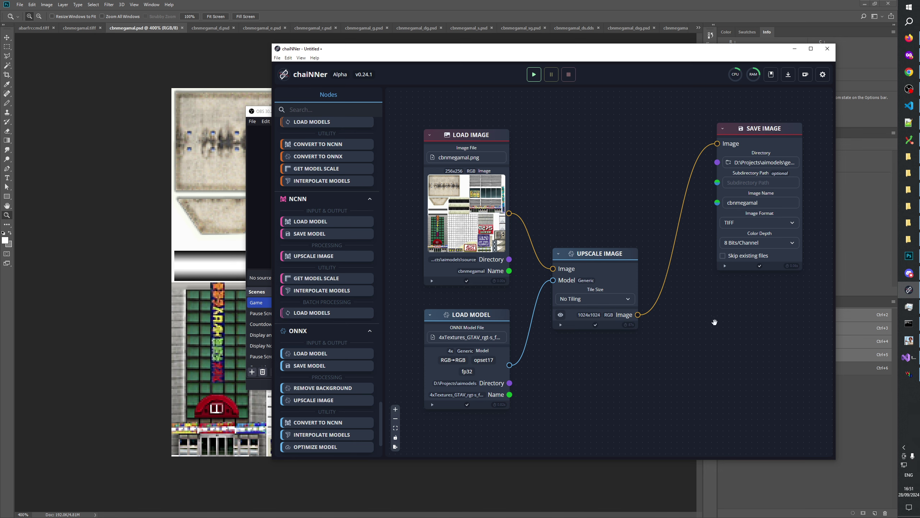
pyautogui.moveTo(707, 330); pyautogui.dragTo(712, 341)
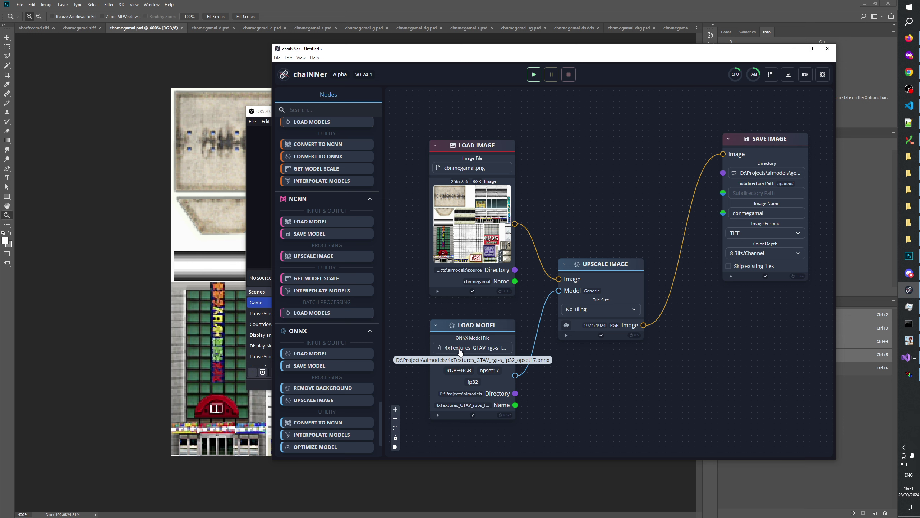
pyautogui.moveTo(564, 296); pyautogui.dragTo(511, 298)
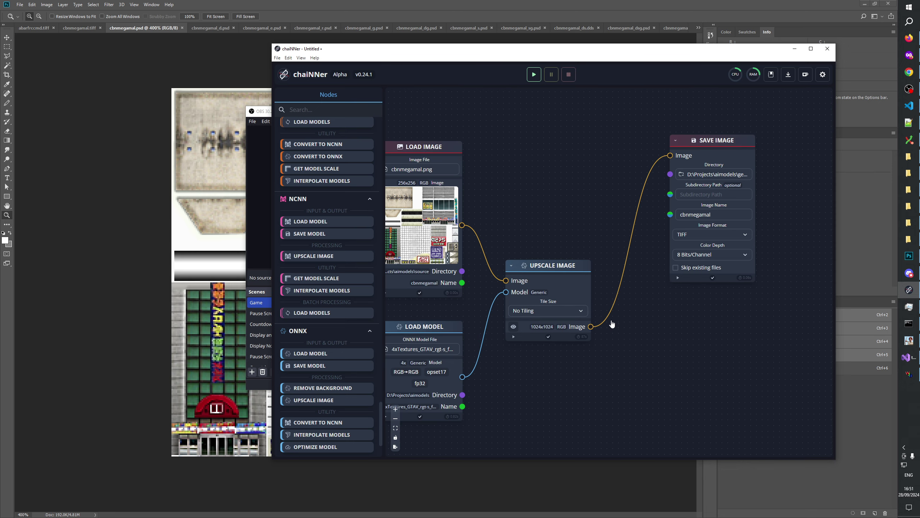
pyautogui.moveTo(644, 329); pyautogui.dragTo(675, 354)
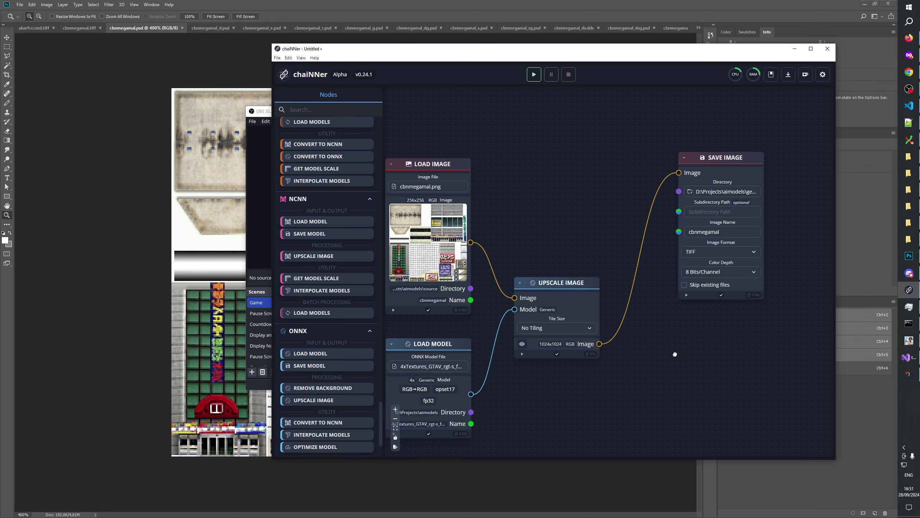
# Step: Switch to Photoshop and compare the original texture cbnmegamal.psd with the upscaled cbnmegamal.tiff
pyautogui.click(269, 4)
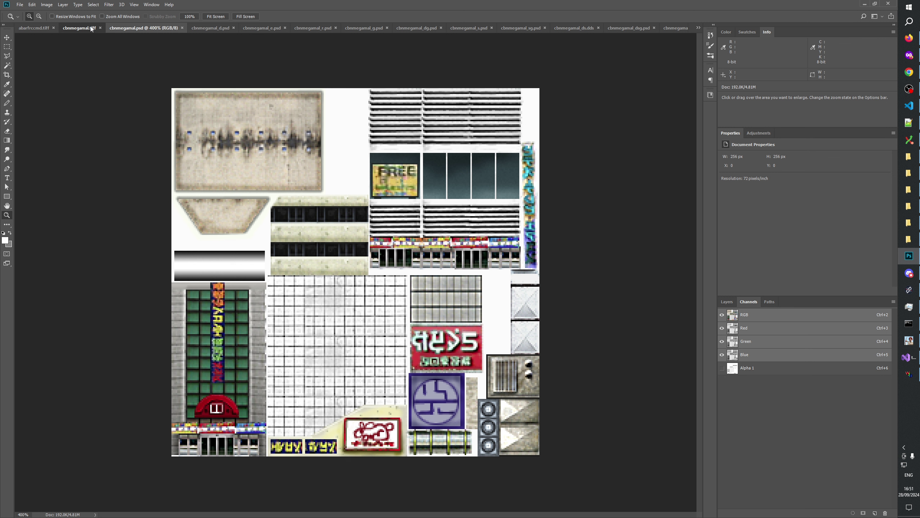
pyautogui.click(77, 28)
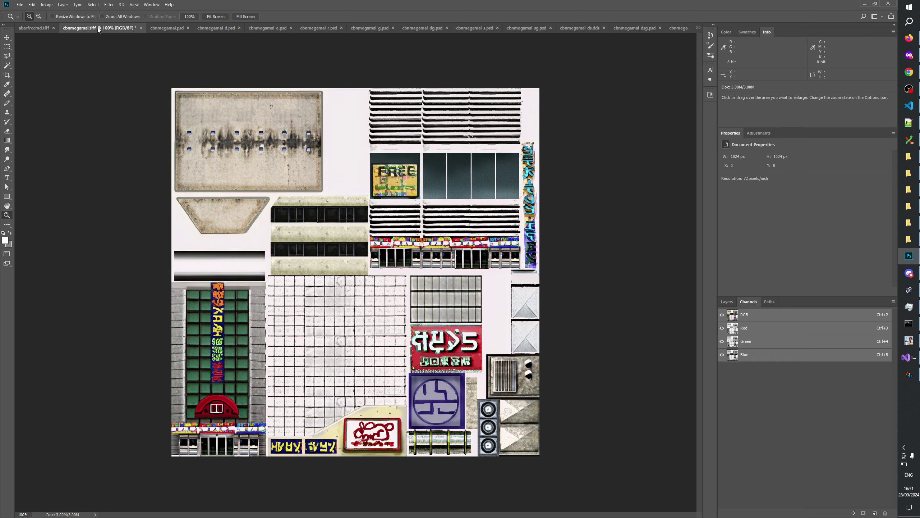
pyautogui.click(160, 28)
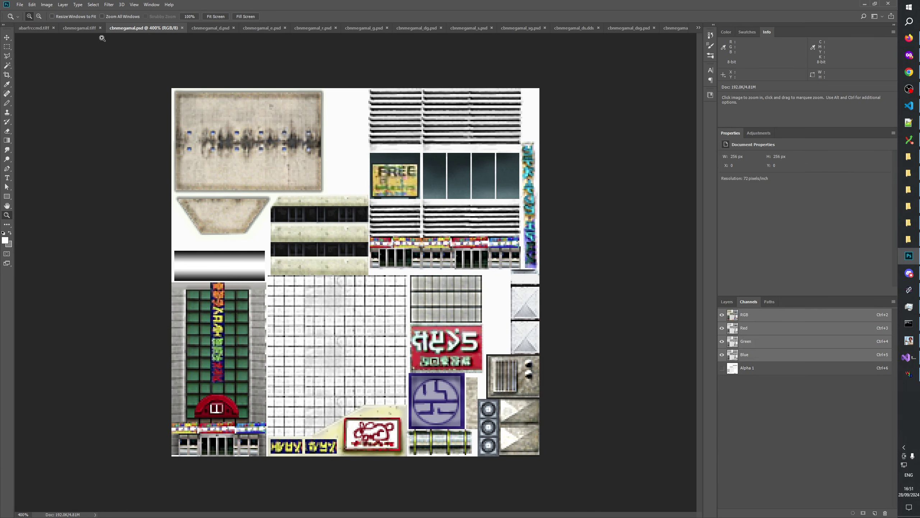
pyautogui.click(78, 28)
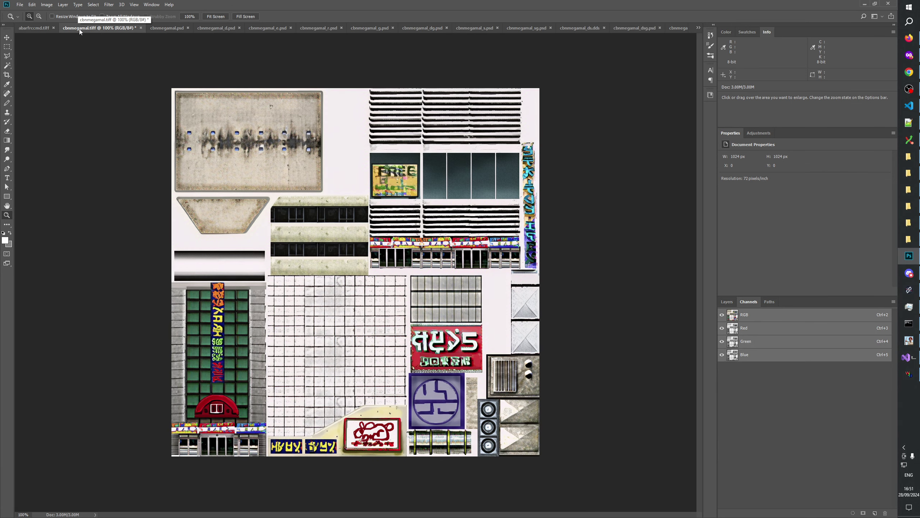
pyautogui.click(164, 28)
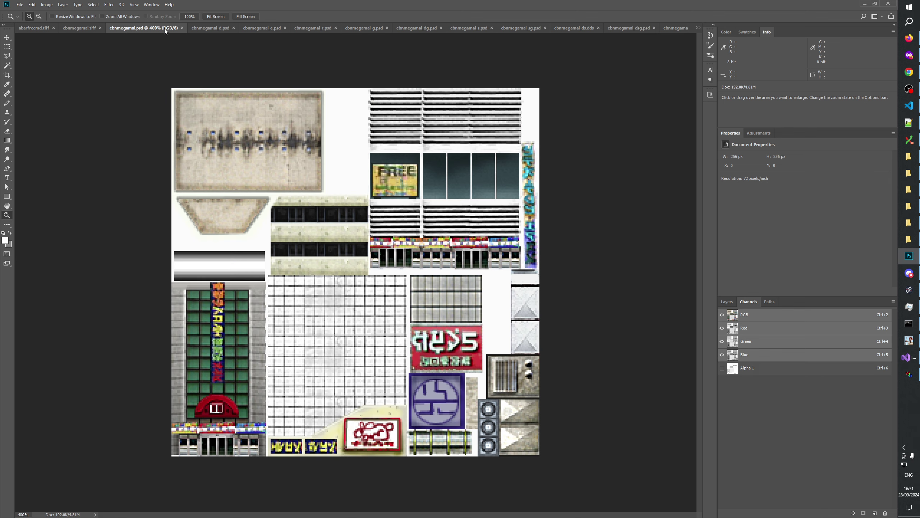
pyautogui.click(83, 28)
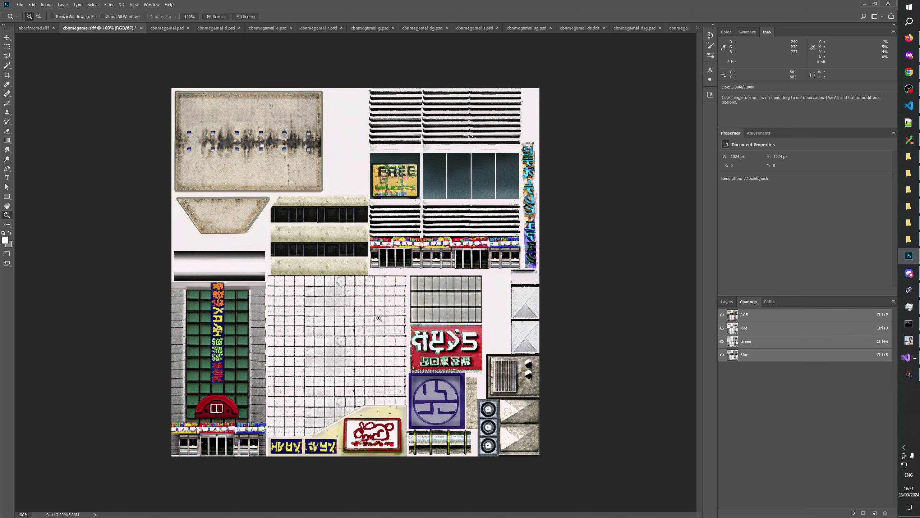
# Step: Examine the red sign, purple emblem, white wall tiles and green tower in cbnmegamal.tiff at 300% zoom
pyautogui.doubleClick(401, 348)
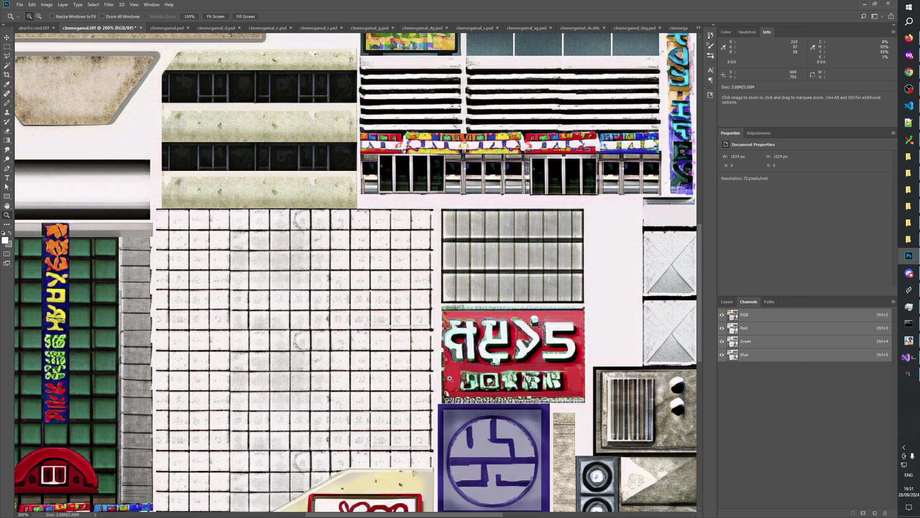
pyautogui.click(465, 367)
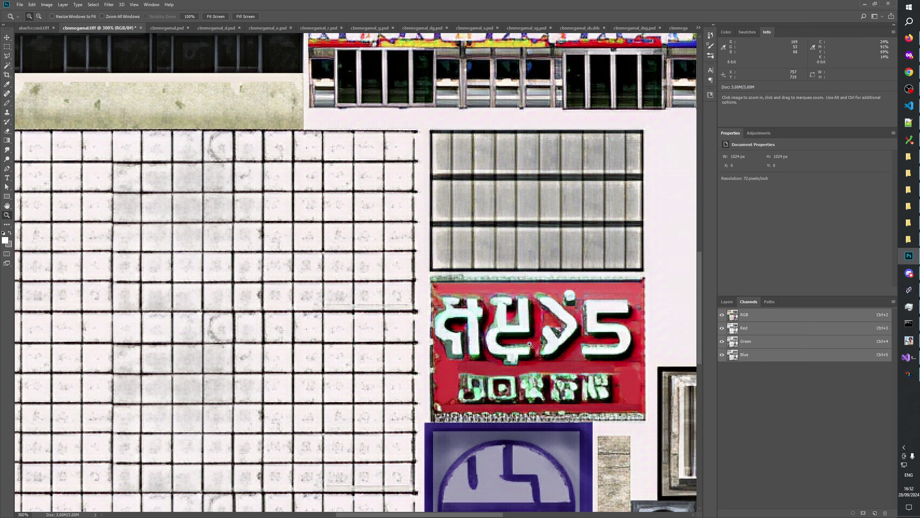
pyautogui.moveTo(519, 344); pyautogui.dragTo(530, 249)
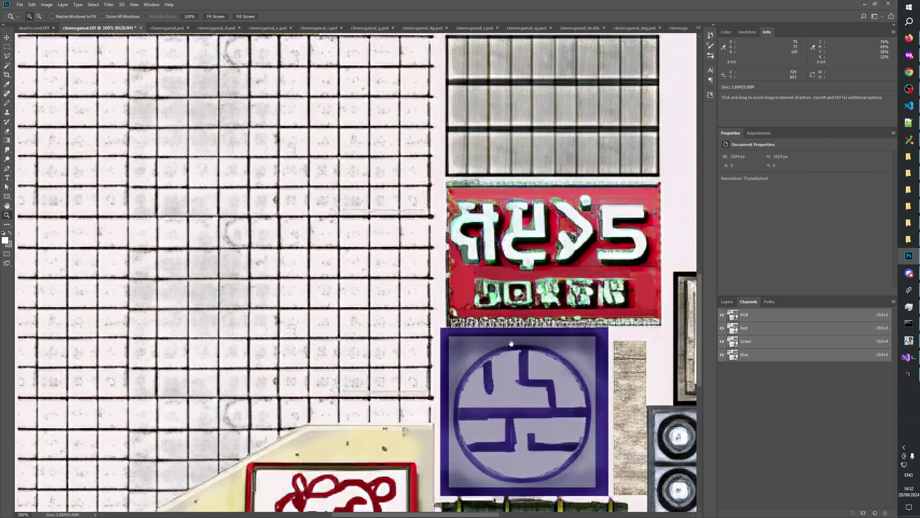
pyautogui.moveTo(510, 261); pyautogui.dragTo(500, 289)
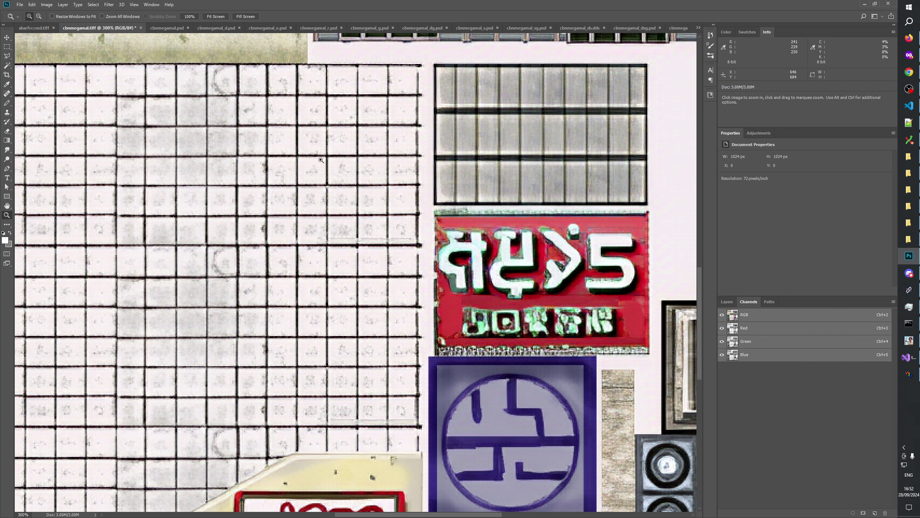
pyautogui.moveTo(357, 258); pyautogui.dragTo(472, 286)
pyautogui.moveTo(386, 325); pyautogui.dragTo(410, 166)
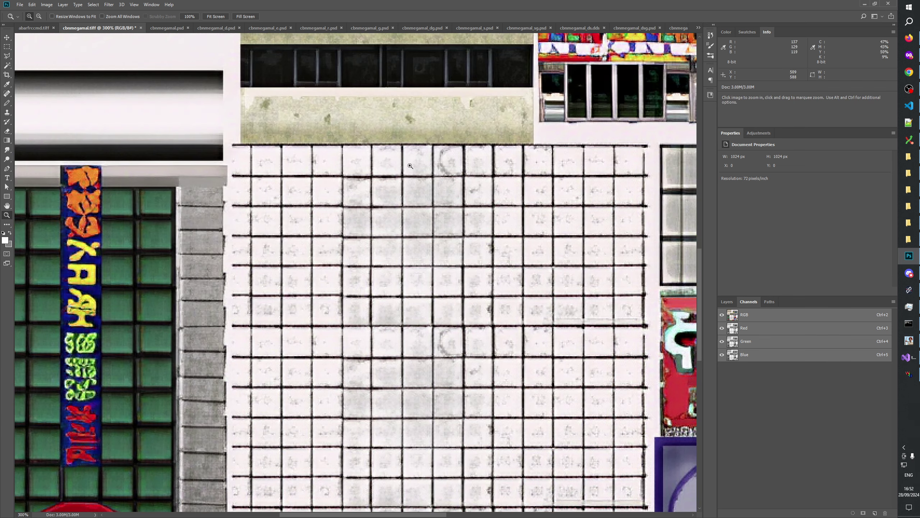
pyautogui.moveTo(338, 396); pyautogui.dragTo(631, 348)
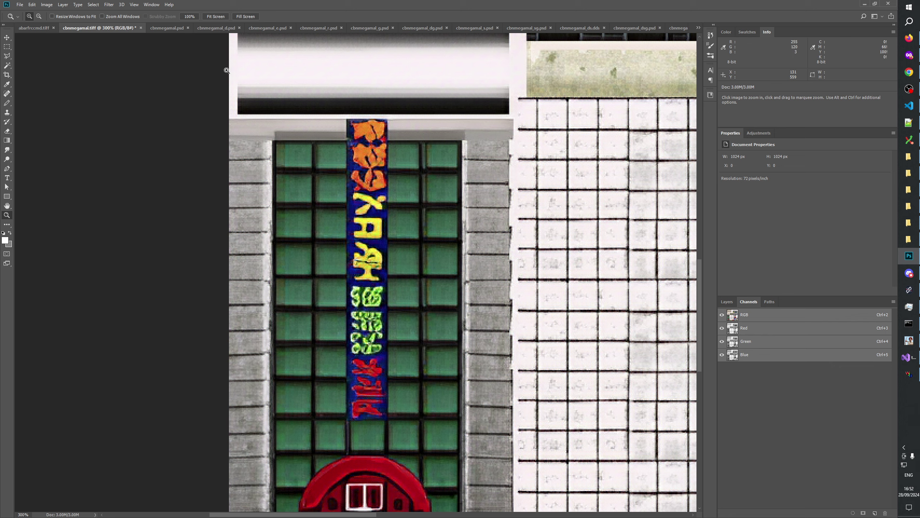
# Step: Examine the vertical sign on the green tower in the original cbnmegamal.psd at pixel level
pyautogui.click(168, 28)
pyautogui.moveTo(210, 280); pyautogui.dragTo(254, 314)
pyautogui.moveTo(343, 302); pyautogui.dragTo(406, 196)
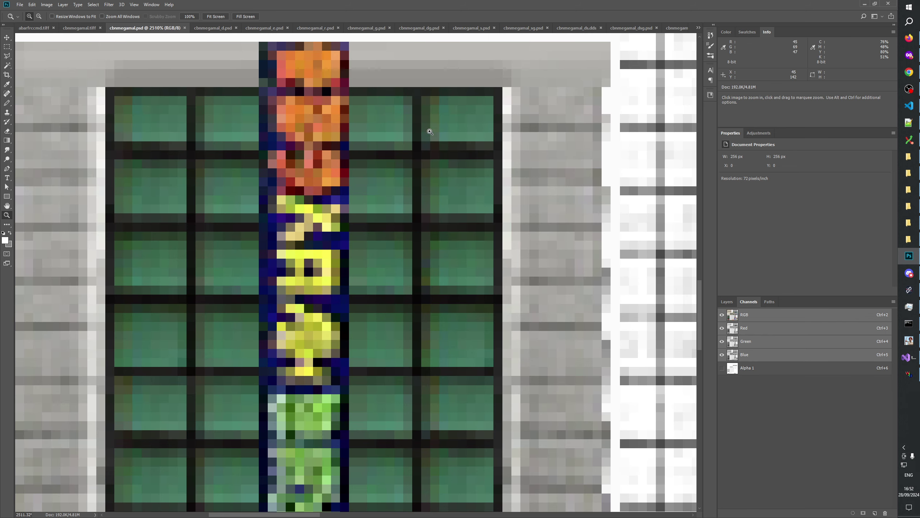
pyautogui.moveTo(423, 304); pyautogui.dragTo(436, 149)
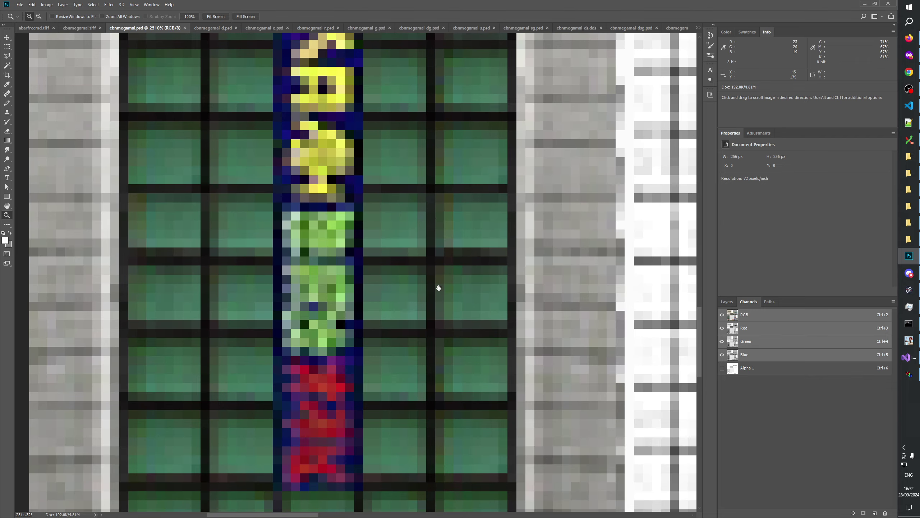
pyautogui.moveTo(439, 289); pyautogui.dragTo(445, 354)
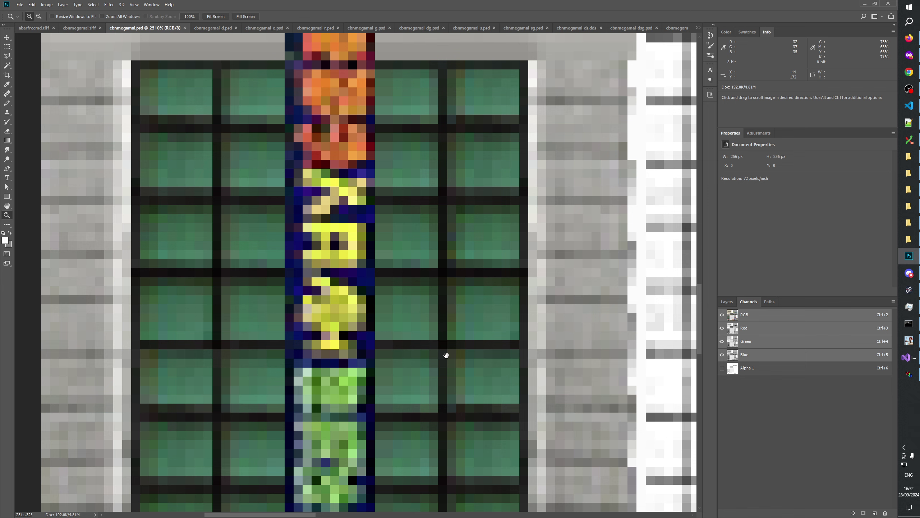
# Step: Inspect the same vertical sign and the shopfront at the tower's base in the upscaled cbnmegamal.tiff
pyautogui.click(80, 27)
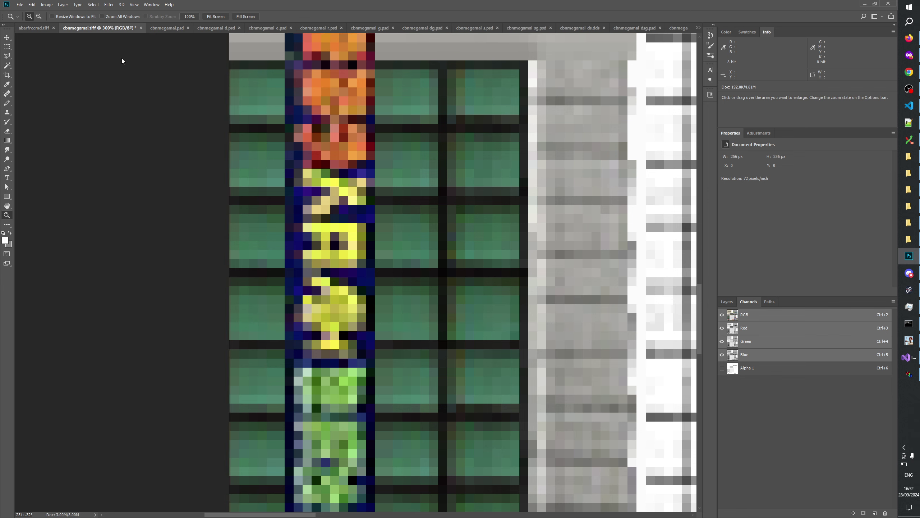
pyautogui.moveTo(435, 298)
pyautogui.mouseDown()
pyautogui.moveTo(435, 273)
pyautogui.moveTo(430, 306)
pyautogui.mouseUp()
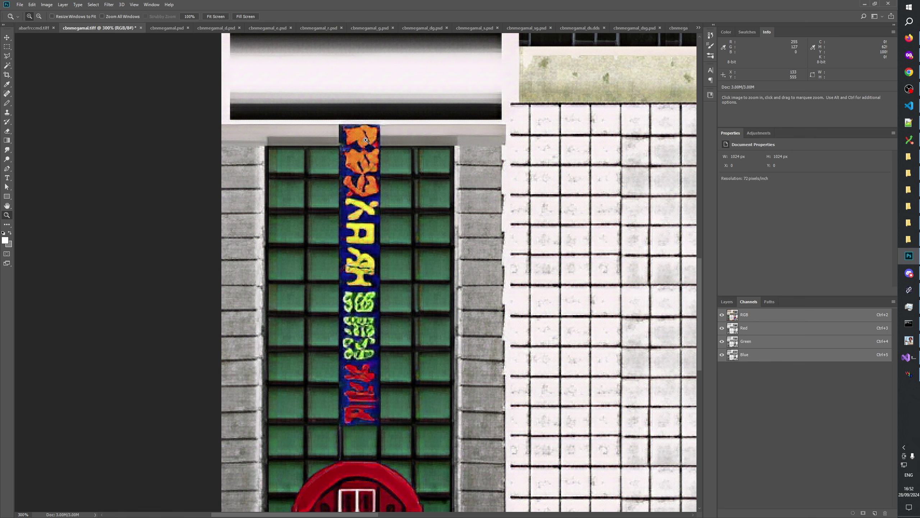
pyautogui.moveTo(369, 261); pyautogui.dragTo(383, 228)
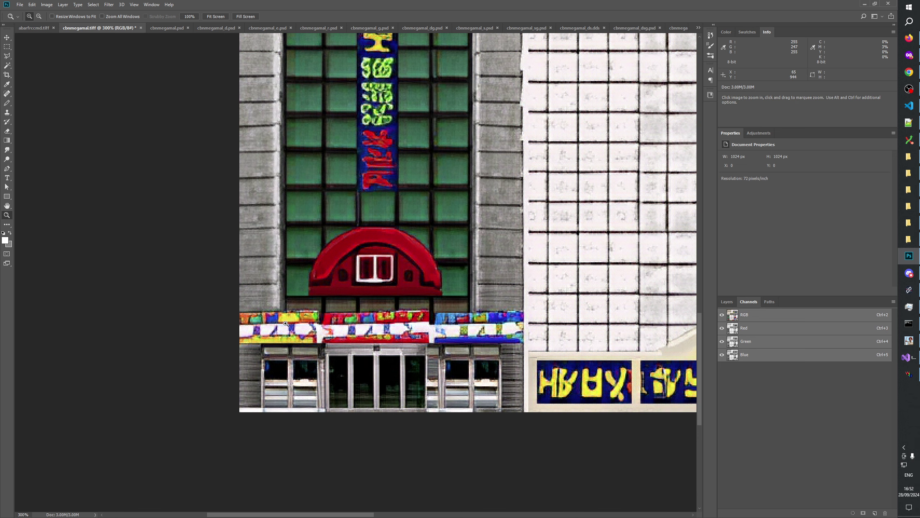
pyautogui.moveTo(285, 324)
pyautogui.mouseDown()
pyautogui.moveTo(90, 316)
pyautogui.moveTo(435, 346)
pyautogui.moveTo(269, 329)
pyautogui.mouseUp()
pyautogui.moveTo(486, 337); pyautogui.dragTo(507, 345)
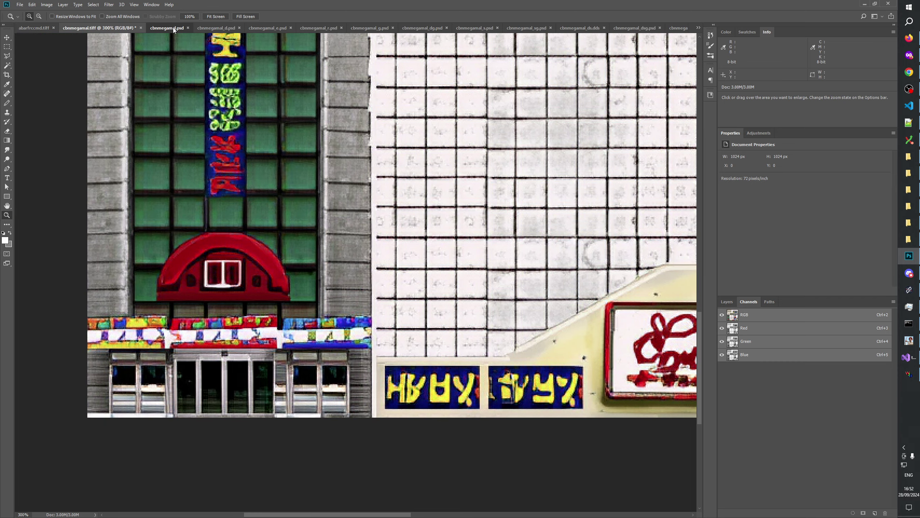
# Step: Inspect the tower's red arch and shopfront in the original cbnmegamal.psd up close, and return to the whole texture at 400% zoom
pyautogui.click(173, 27)
pyautogui.moveTo(326, 453); pyautogui.dragTo(377, 114)
pyautogui.moveTo(362, 454); pyautogui.dragTo(362, 105)
pyautogui.moveTo(448, 208); pyautogui.dragTo(367, 210)
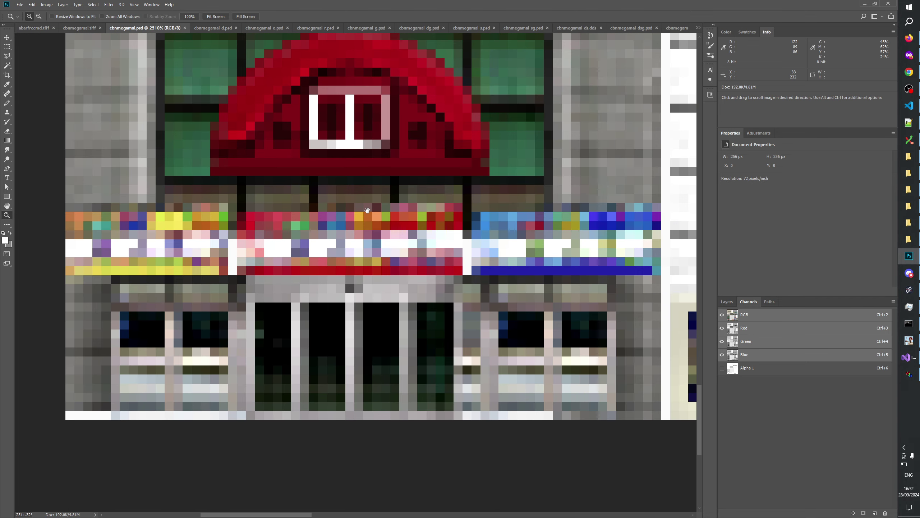
pyautogui.moveTo(382, 272); pyautogui.dragTo(457, 259)
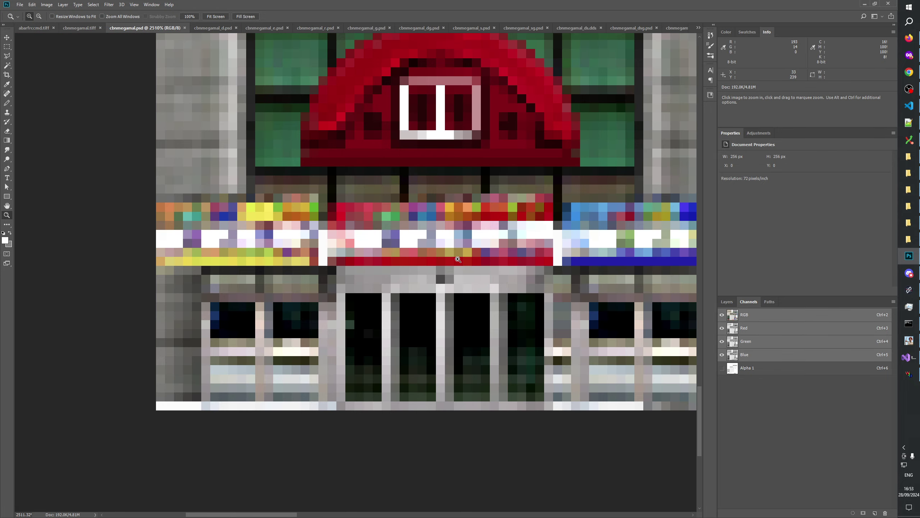
pyautogui.rightClick(458, 260)
pyautogui.click(475, 271)
pyautogui.click(313, 298)
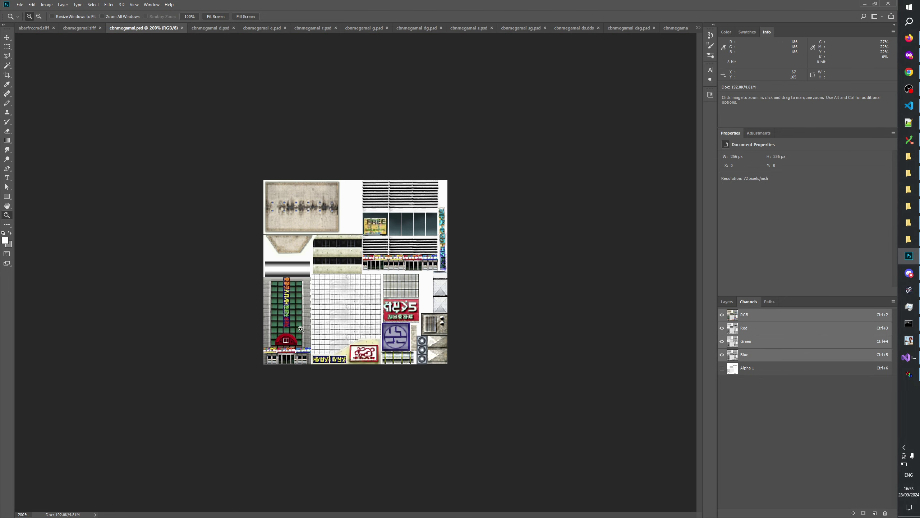
pyautogui.click(282, 360)
pyautogui.click(282, 360)
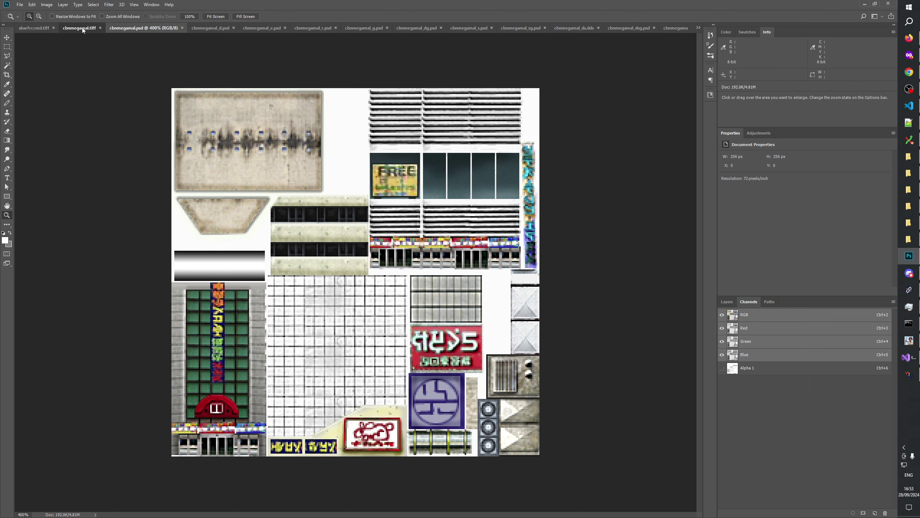
# Step: Examine the concrete panels, FREE sign and slatted walls in the upper part of cbnmegamal.tiff at 200% zoom
pyautogui.click(82, 28)
pyautogui.rightClick(401, 241)
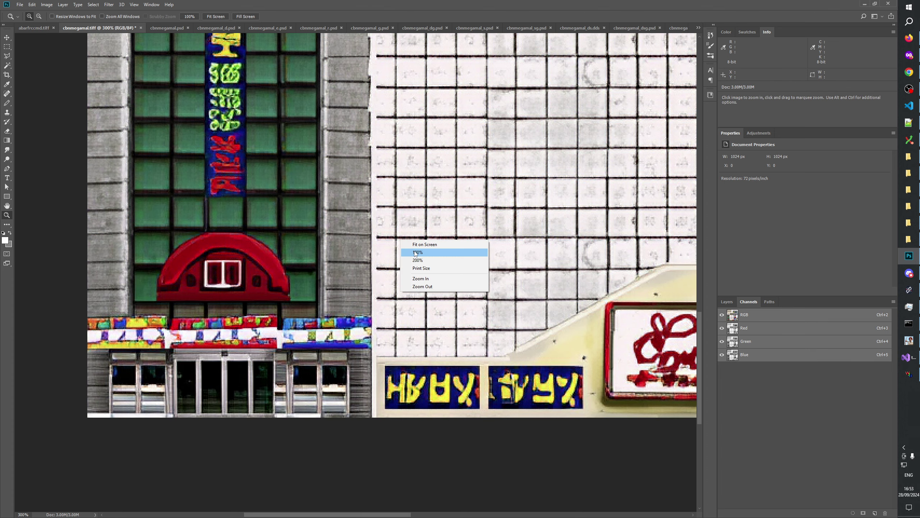
pyautogui.click(415, 254)
pyautogui.click(456, 331)
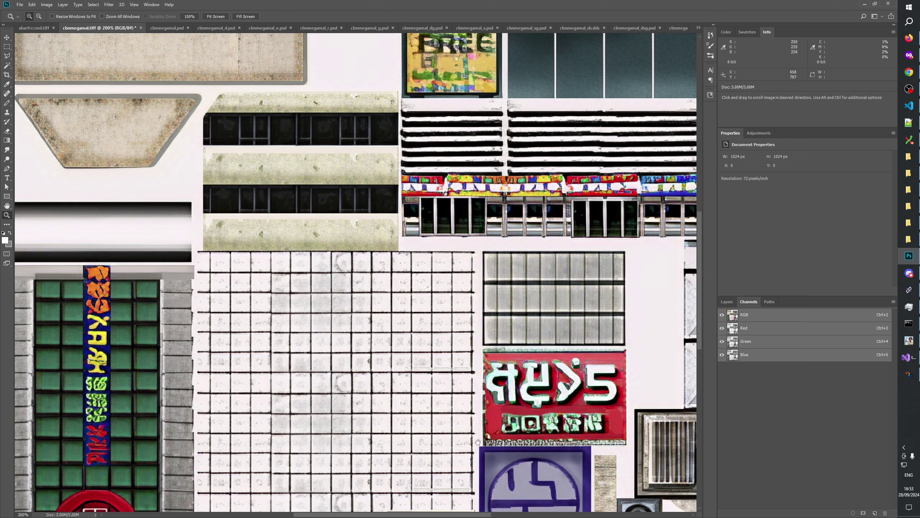
pyautogui.moveTo(500, 472); pyautogui.dragTo(658, 321)
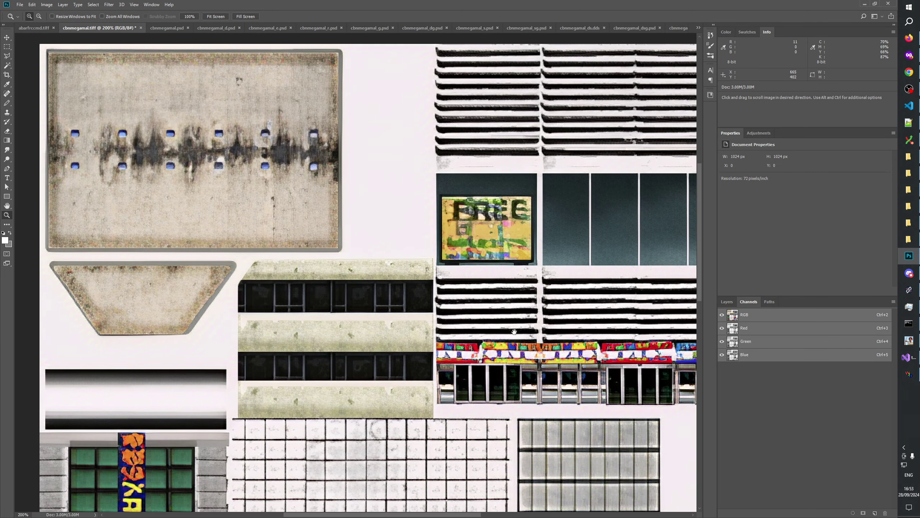
pyautogui.moveTo(511, 325); pyautogui.dragTo(641, 364)
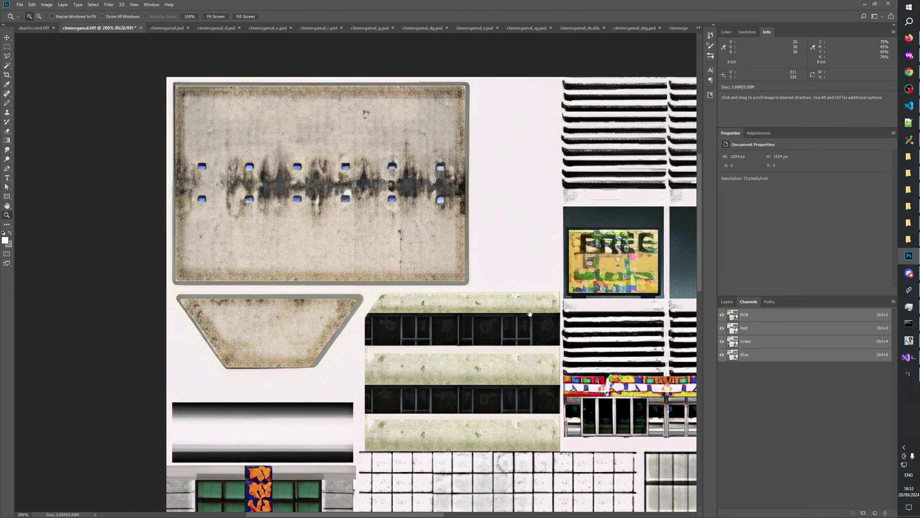
# Step: Open the already loaded abarfrccmd.tiff and examine its upscaled vents, hexagonal pad, trusses and wall panels at 300% zoom
pyautogui.click(30, 28)
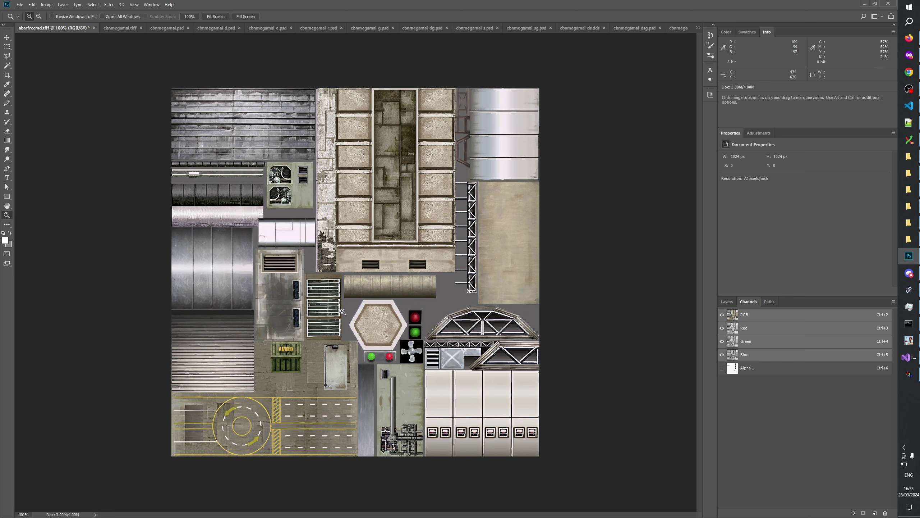
pyautogui.click(341, 311)
pyautogui.moveTo(344, 341); pyautogui.dragTo(397, 238)
pyautogui.hotkey('ctrl', '+')
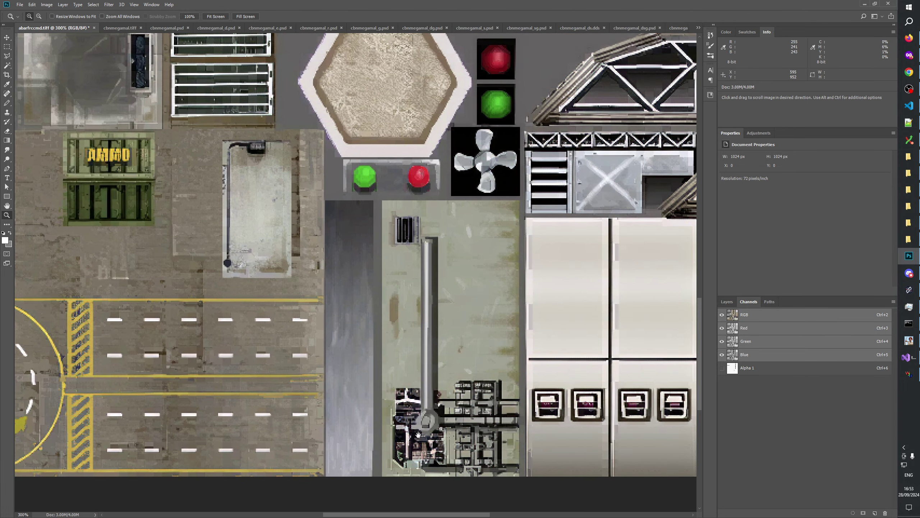
pyautogui.moveTo(462, 377); pyautogui.dragTo(406, 470)
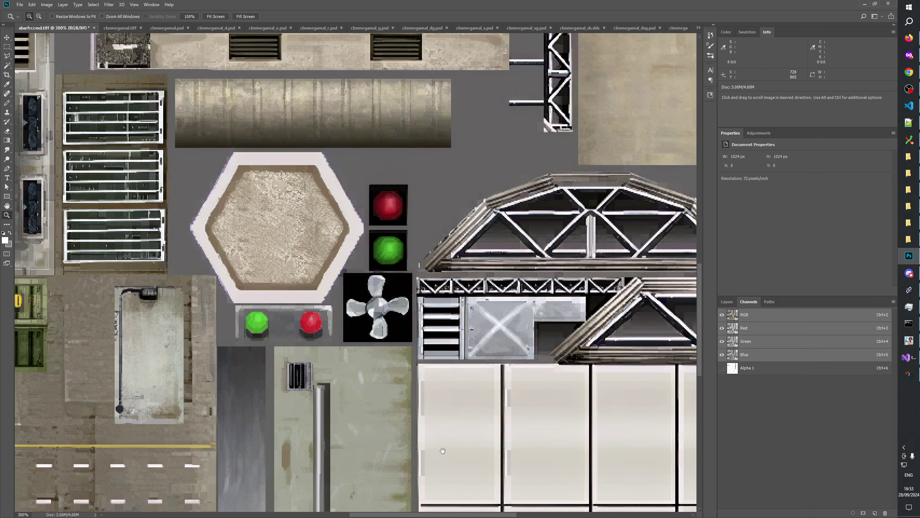
pyautogui.moveTo(384, 376); pyautogui.dragTo(577, 475)
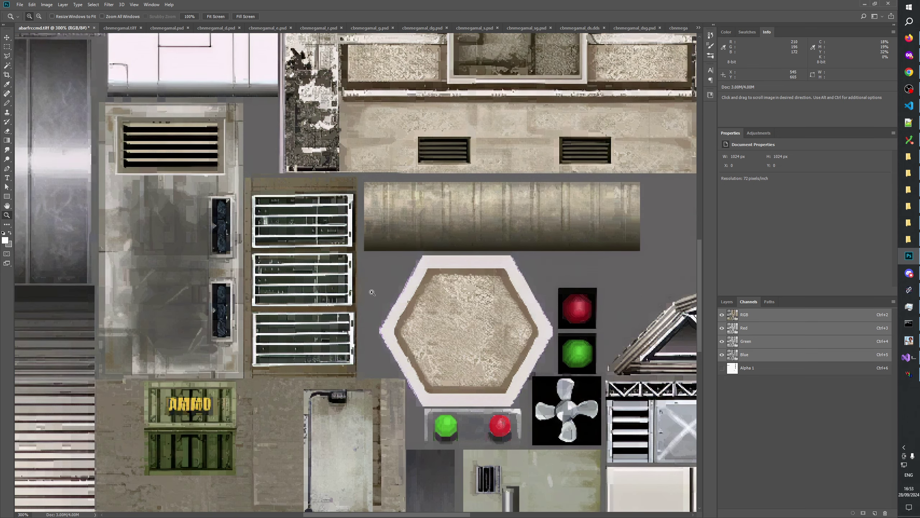
pyautogui.moveTo(373, 294); pyautogui.dragTo(459, 457)
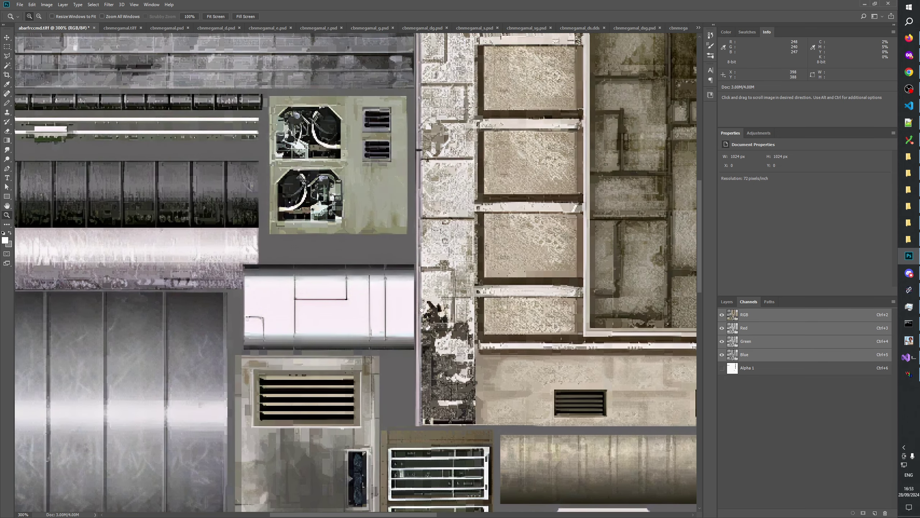
# Step: Examine the slatted wall, fan units, metal cylinders, concrete tower and silver panels in the upper part of abarfrccmd.tiff at 300% zoom
pyautogui.moveTo(362, 254); pyautogui.dragTo(448, 382)
pyautogui.moveTo(434, 280); pyautogui.dragTo(529, 403)
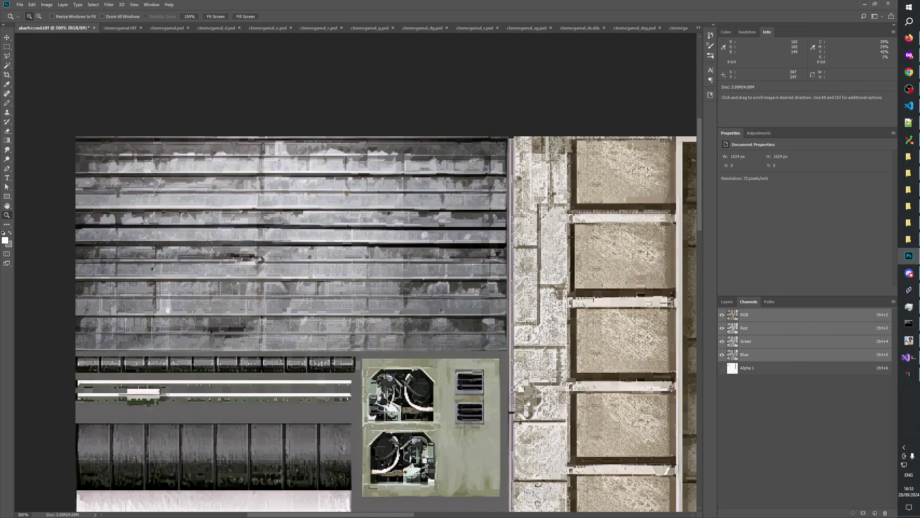
pyautogui.moveTo(397, 207); pyautogui.dragTo(456, 143)
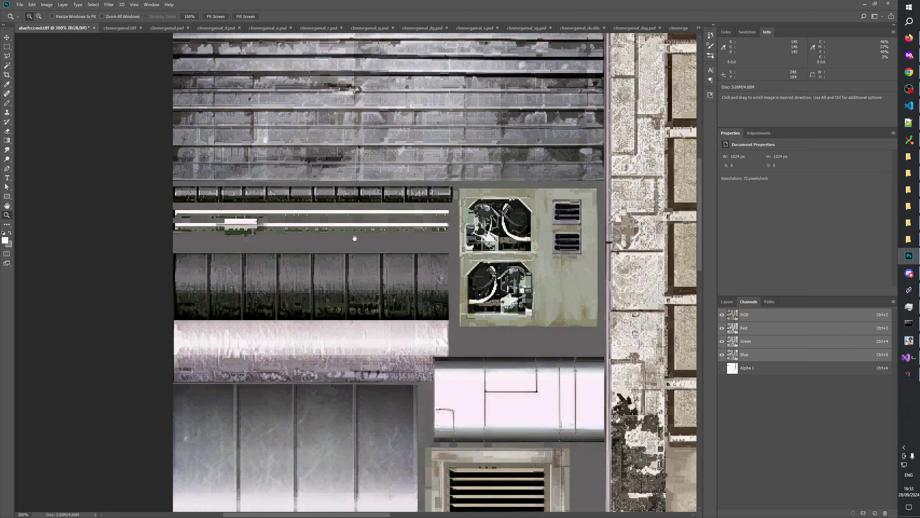
pyautogui.moveTo(417, 301); pyautogui.dragTo(406, 168)
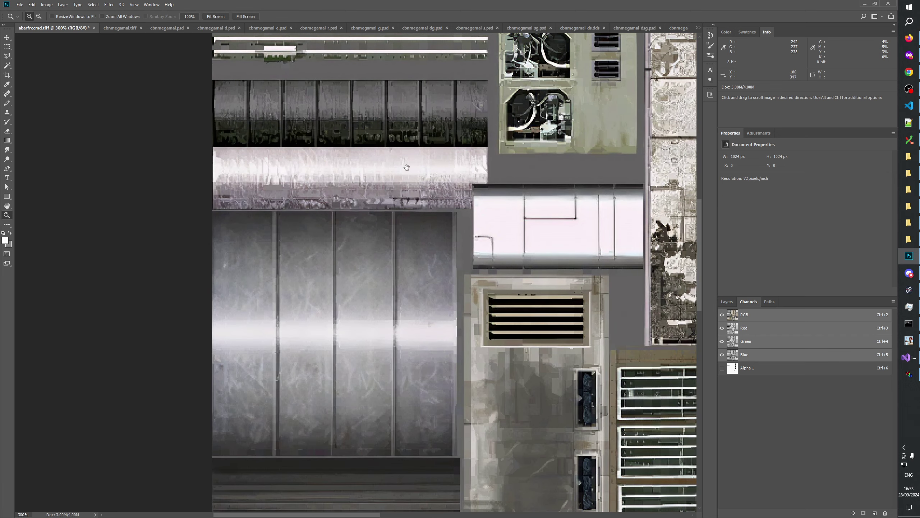
pyautogui.hscroll(5, 407, 167)
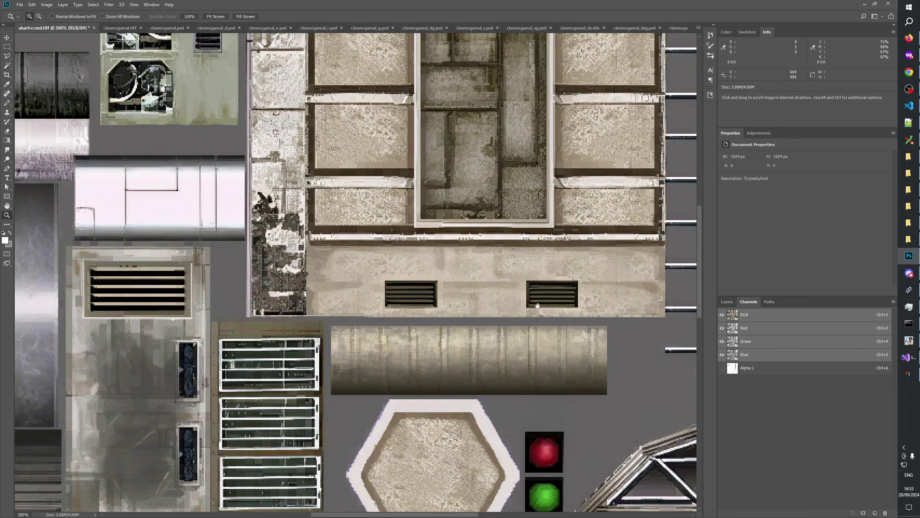
pyautogui.scroll(2, 538, 305)
pyautogui.hscroll(4, 376, 436)
pyautogui.scroll(2, 376, 436)
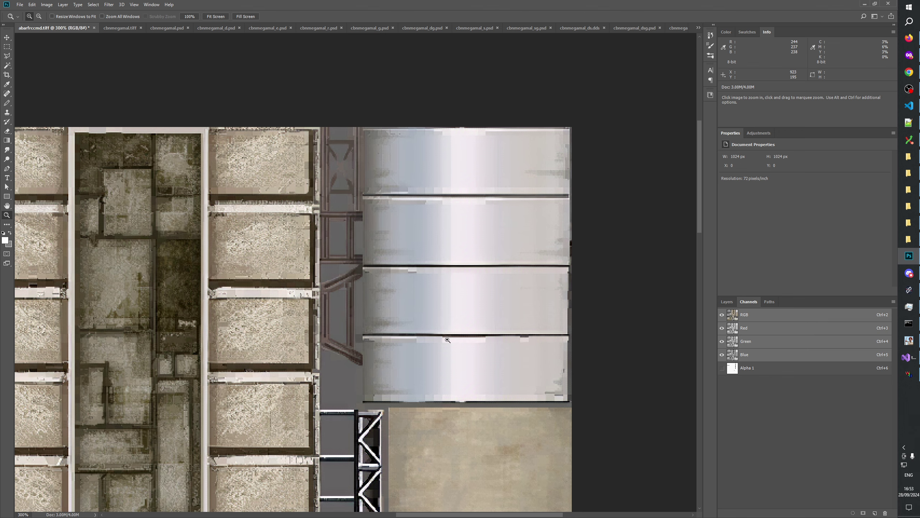
pyautogui.scroll(-2, 416, 346)
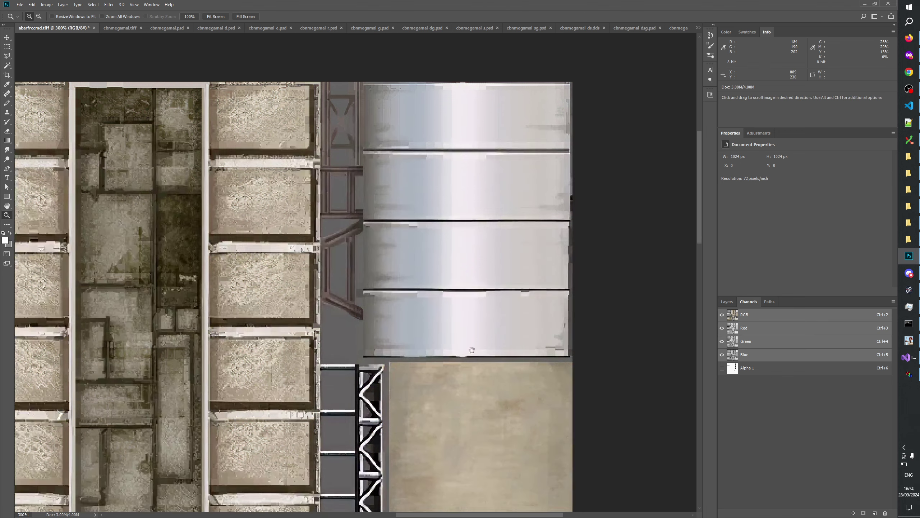
# Step: Lower the system speaker volume to 9
pyautogui.click(904, 447)
pyautogui.click(862, 432)
pyautogui.moveTo(809, 508); pyautogui.dragTo(801, 508)
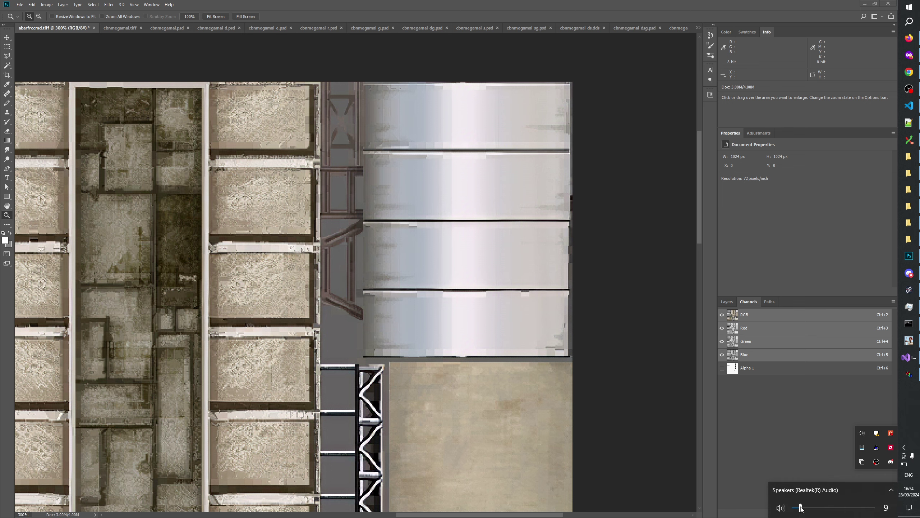
pyautogui.click(918, 405)
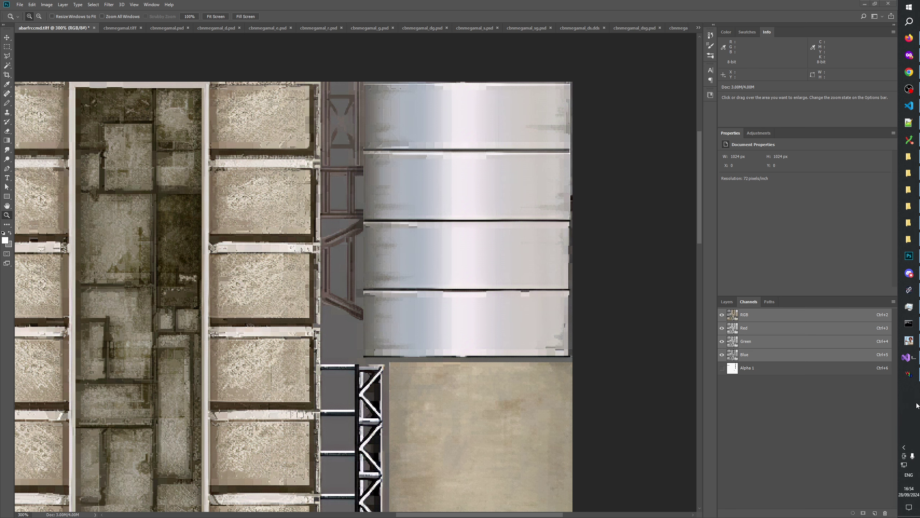
# Step: Inspect the trusses, hexagonal pad, piping, white panels, AMMO crate and runway markings in the texture's lower half at 300% zoom
pyautogui.scroll(-20, 485, 350)
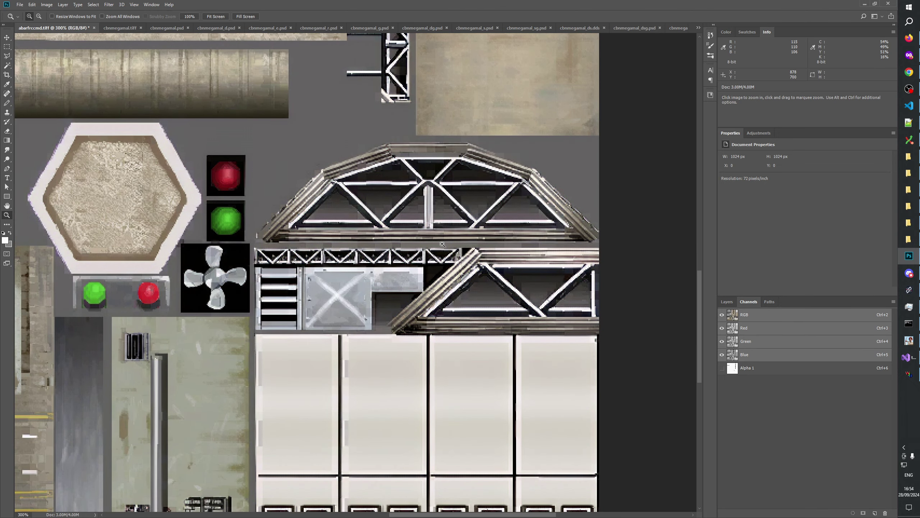
pyautogui.scroll(-7, 443, 244)
pyautogui.hscroll(-13, 404, 246)
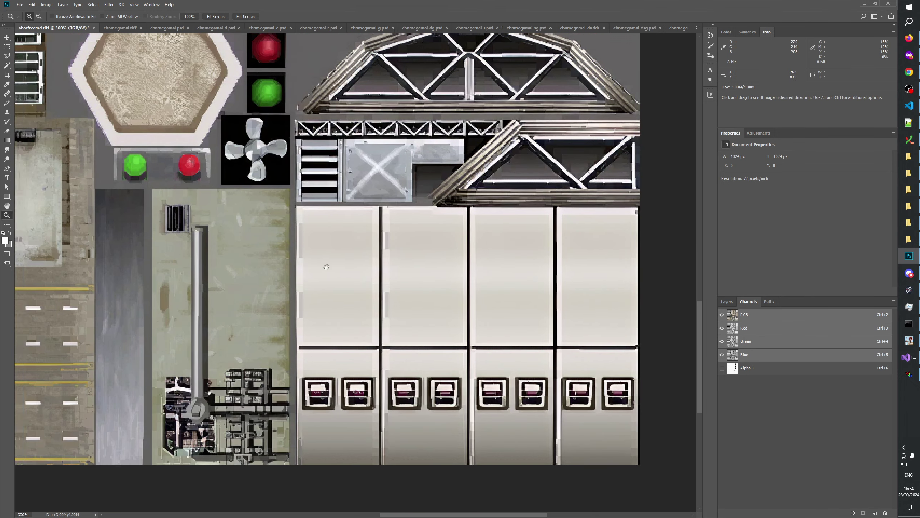
pyautogui.hscroll(-13, 404, 246)
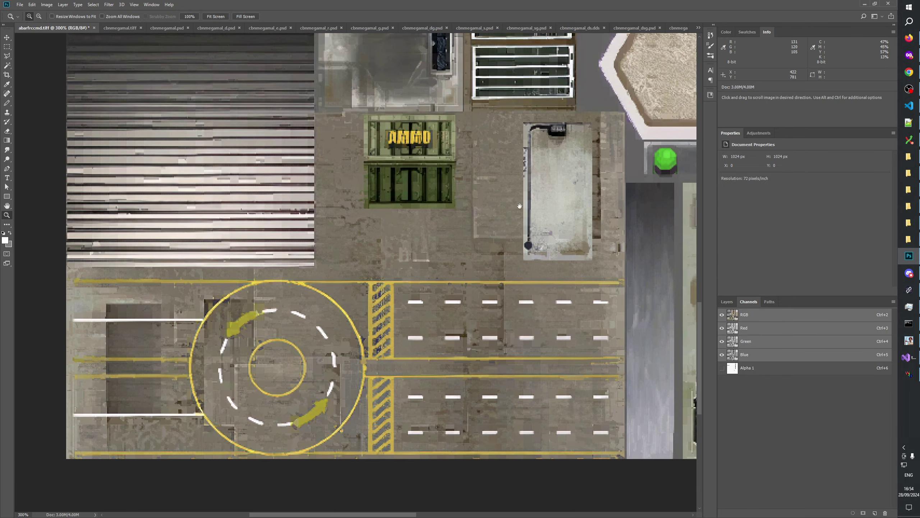
pyautogui.scroll(10, 454, 309)
pyautogui.hscroll(3, 455, 309)
pyautogui.scroll(-3, 458, 204)
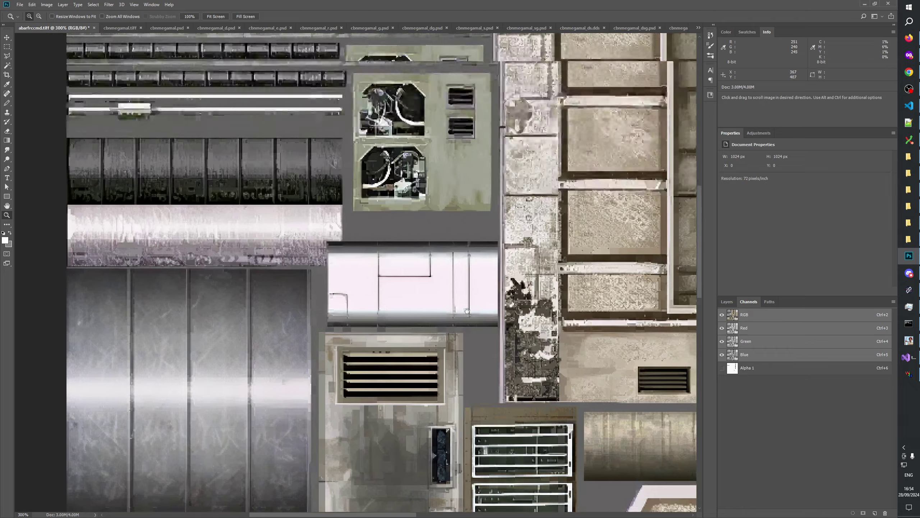
# Step: View the whole abarfrccmd.tiff texture at 100% zoom
pyautogui.scroll(5, 435, 235)
pyautogui.rightClick(424, 234)
pyautogui.click(436, 247)
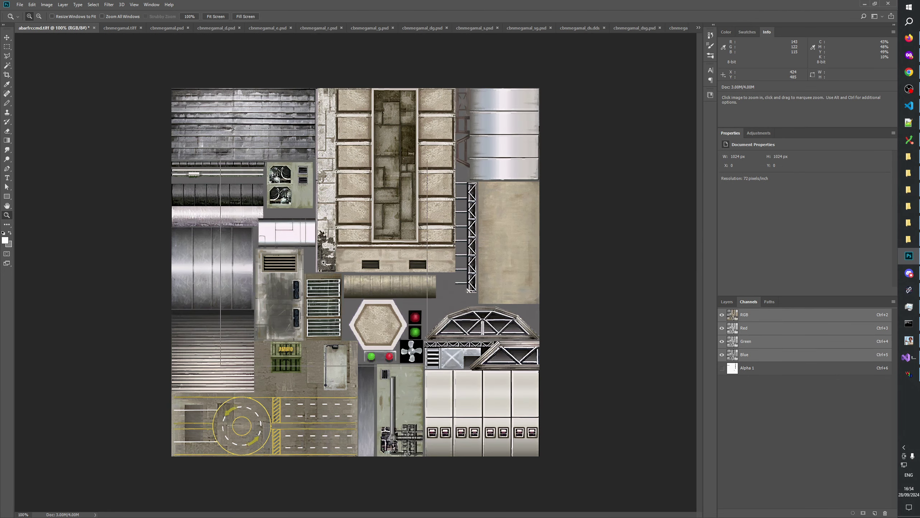
pyautogui.click(323, 263)
pyautogui.rightClick(308, 226)
pyautogui.click(319, 238)
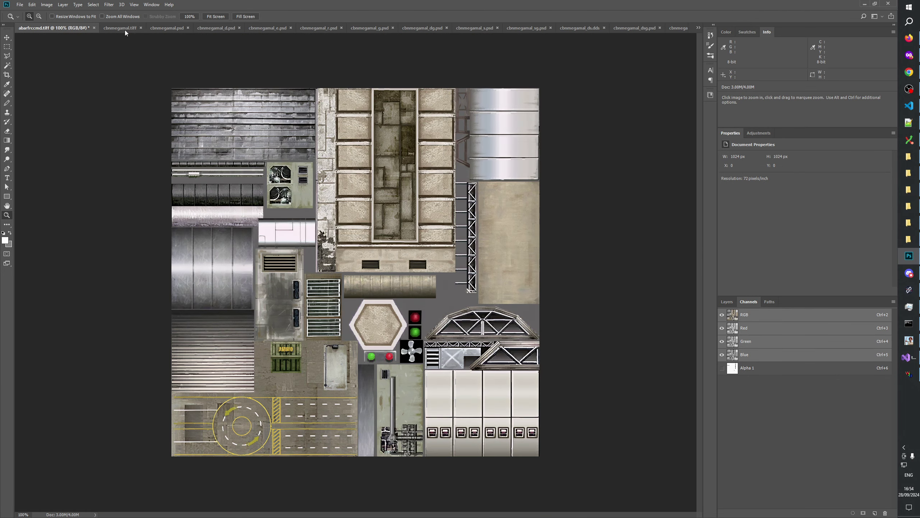
# Step: Resize the abarfrccmd.tiff image to 50 percent in width and height
pyautogui.click(46, 4)
pyautogui.click(58, 57)
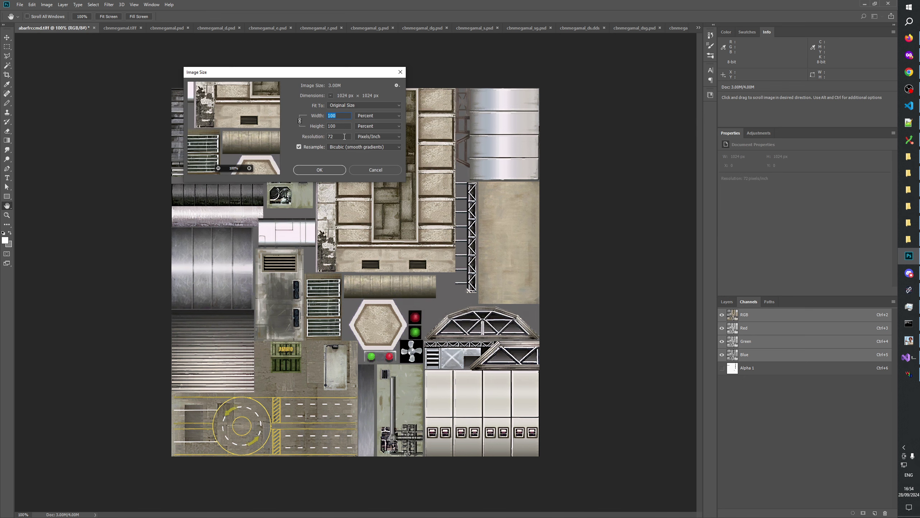
pyautogui.write('50')
pyautogui.click(319, 170)
pyautogui.press('z')
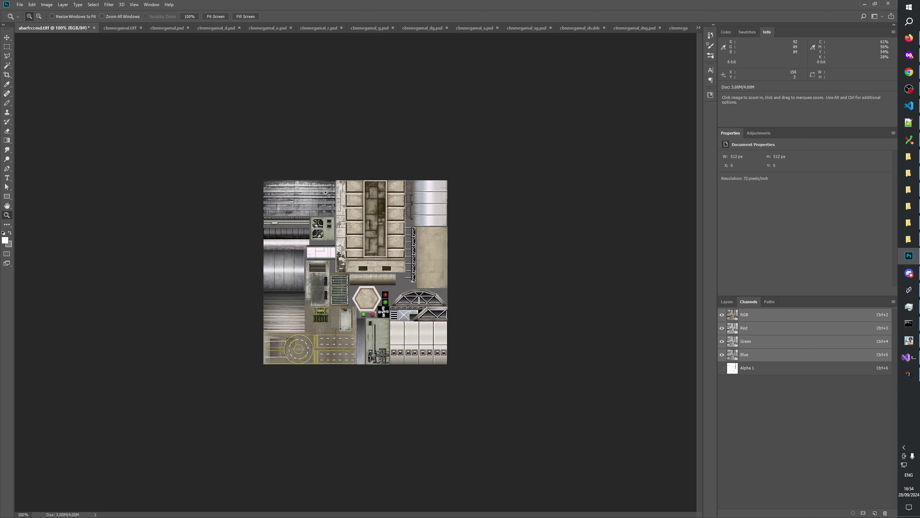
# Step: Check the reduced texture's dimensions in pixels in the Image Size settings and leave without resizing
pyautogui.rightClick(359, 242)
pyautogui.click(46, 4)
pyautogui.click(59, 56)
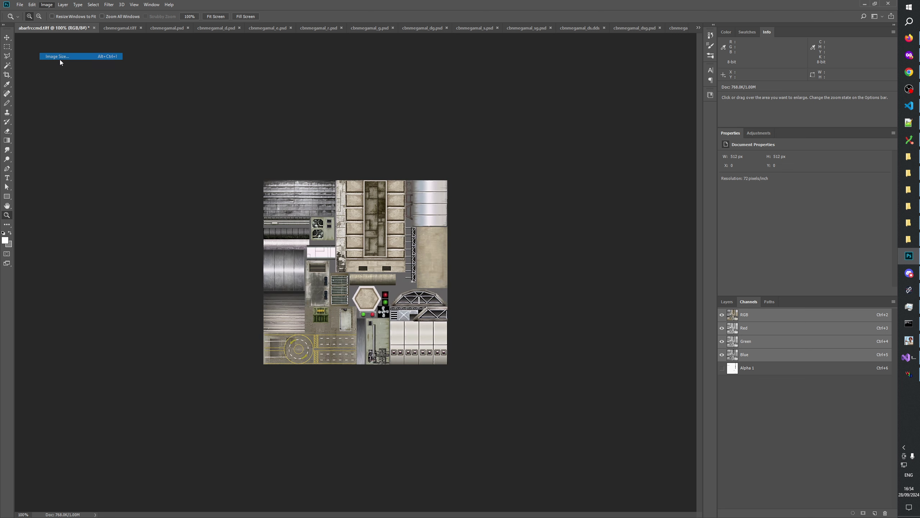
pyautogui.click(364, 115)
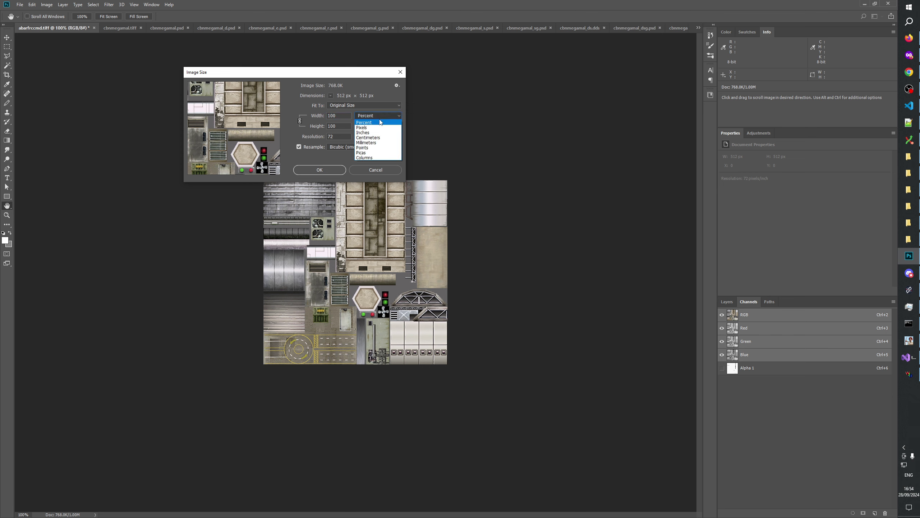
pyautogui.click(368, 126)
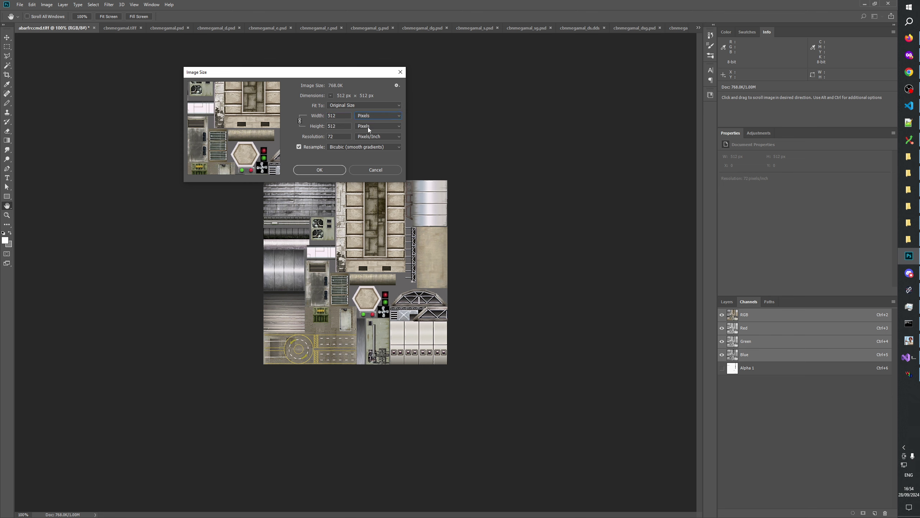
pyautogui.click(368, 169)
# Step: Step backward twice to undo the texture's previous image size reductions
pyautogui.click(32, 5)
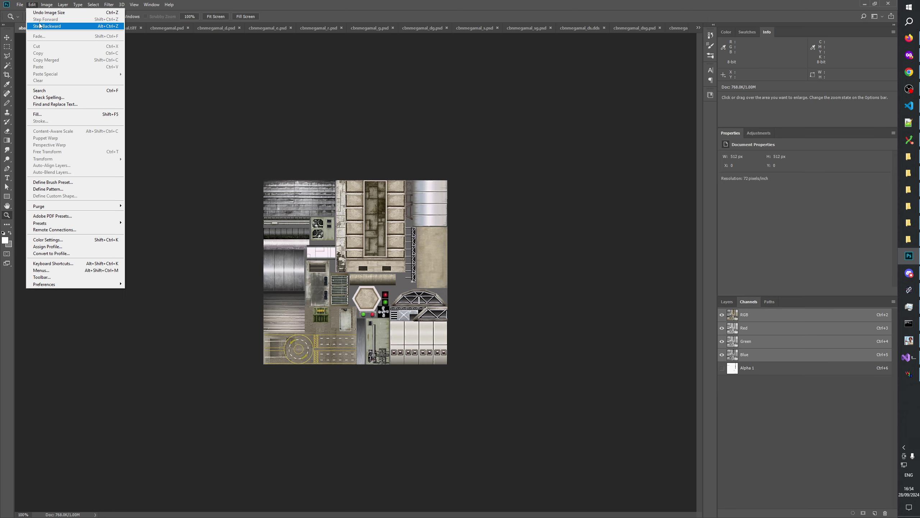
pyautogui.click(40, 25)
pyautogui.click(32, 4)
pyautogui.click(47, 26)
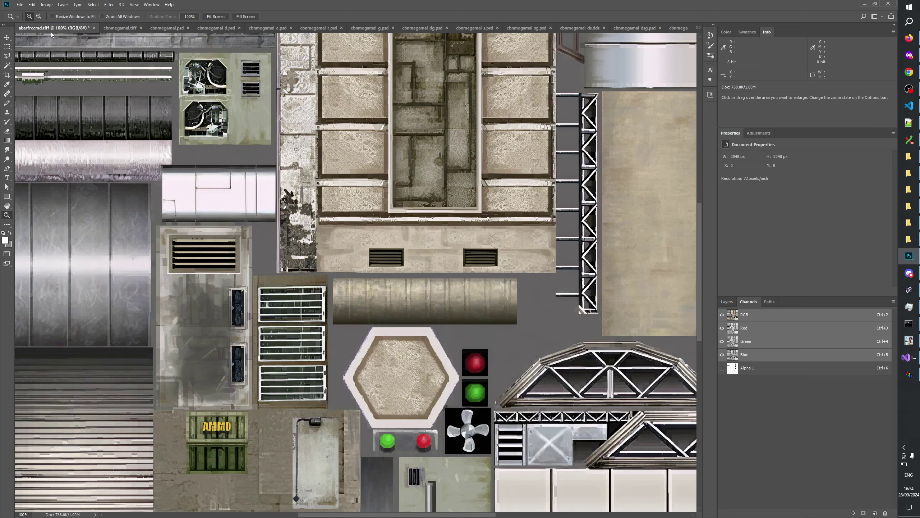
# Step: Examine the vents, AMMO crate, runway, hexagonal pad and piping in the full-size texture's lower half at 100% and 200% zoom
pyautogui.rightClick(391, 199)
pyautogui.click(395, 222)
pyautogui.scroll(-5, 396, 231)
pyautogui.hscroll(-4, 396, 231)
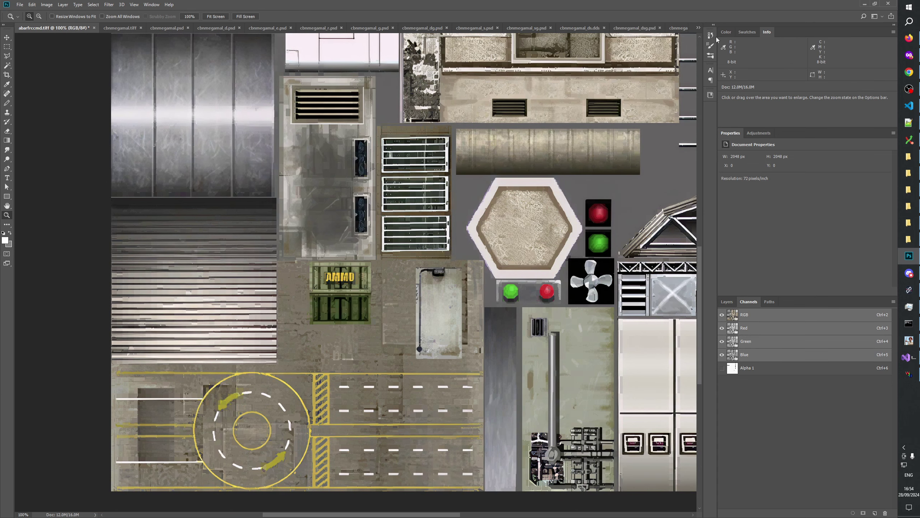
pyautogui.click(440, 221)
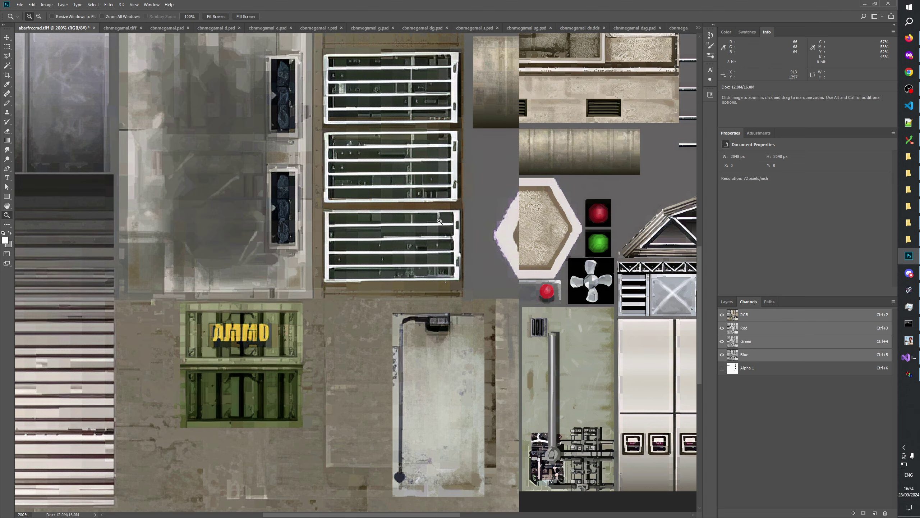
pyautogui.rightClick(440, 222)
pyautogui.click(453, 238)
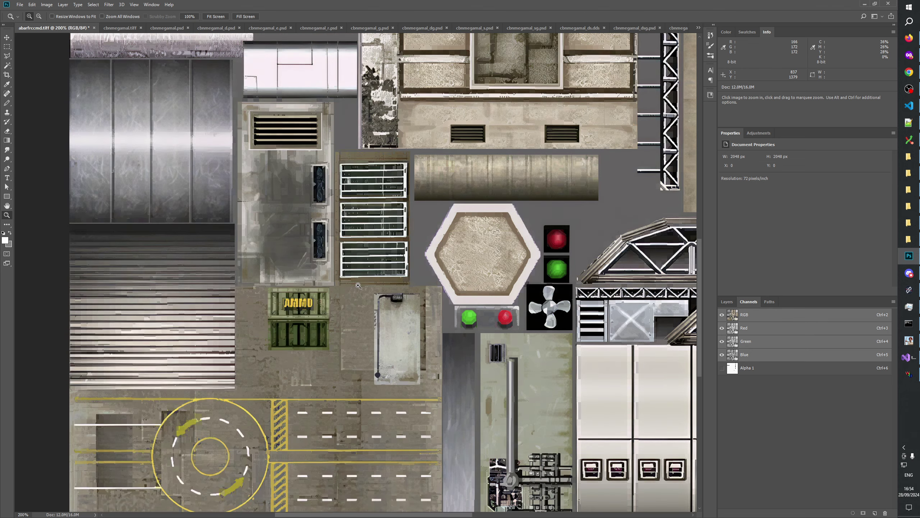
pyautogui.click(367, 280)
pyautogui.moveTo(367, 281); pyautogui.dragTo(382, 163)
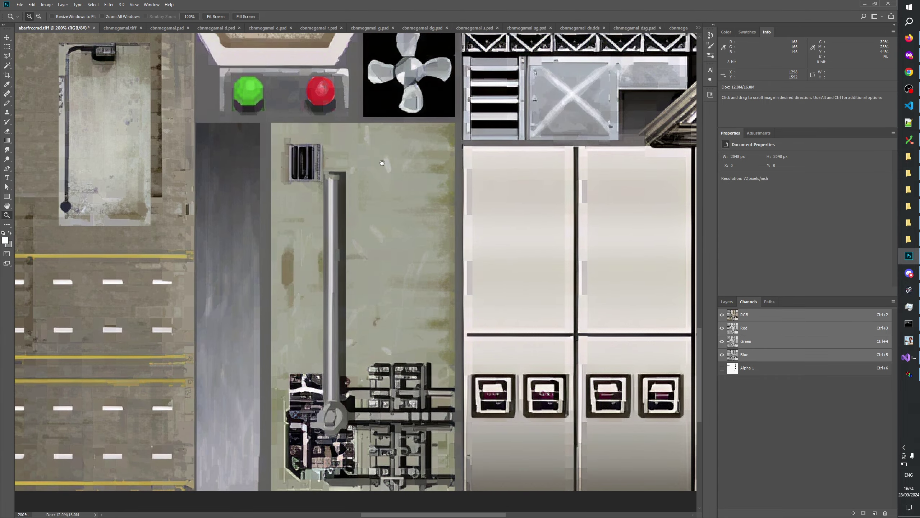
# Step: Inspect the full-size texture's slatted wall, fan units, concrete tower, piping and metal panels at 200% zoom
pyautogui.moveTo(351, 207); pyautogui.dragTo(438, 404)
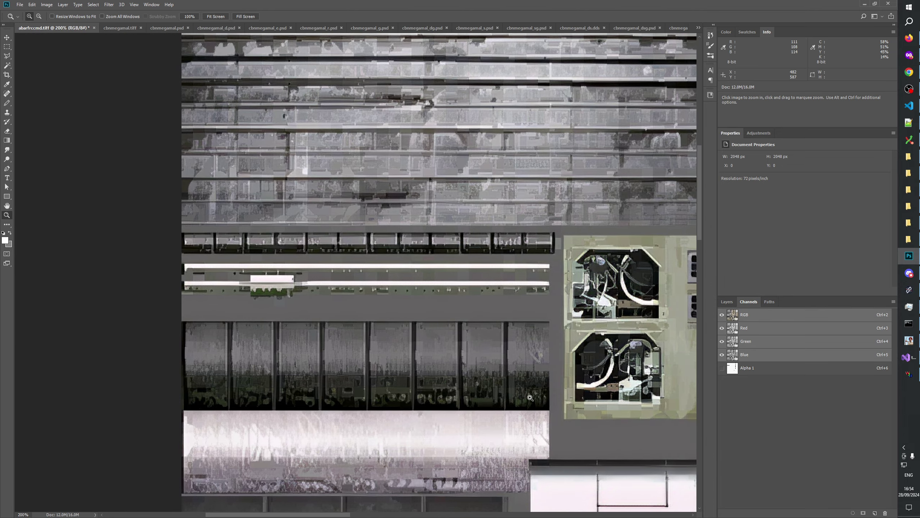
pyautogui.press('space')
pyautogui.moveTo(432, 384); pyautogui.dragTo(204, 318)
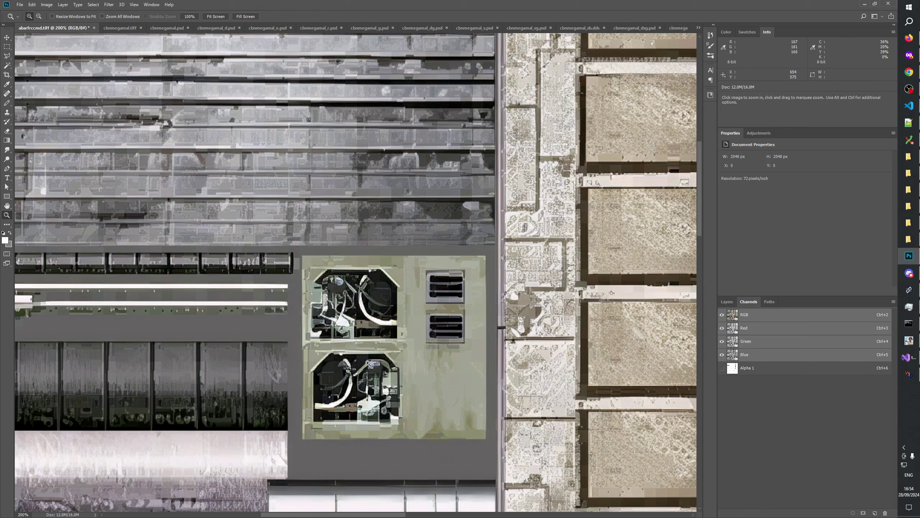
pyautogui.press('space')
pyautogui.moveTo(402, 327); pyautogui.dragTo(275, 362)
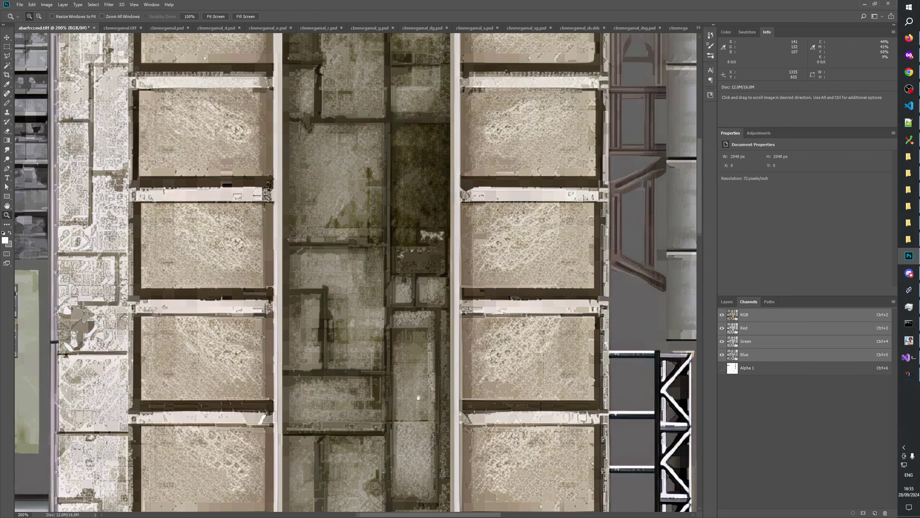
pyautogui.moveTo(418, 397); pyautogui.dragTo(417, 231)
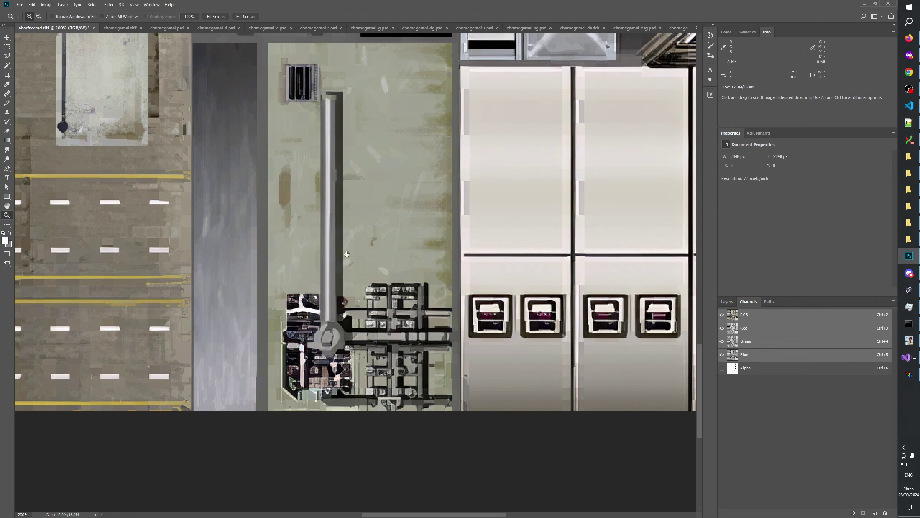
pyautogui.moveTo(347, 254); pyautogui.dragTo(405, 259)
pyautogui.moveTo(43, 218); pyautogui.dragTo(341, 235)
pyautogui.moveTo(167, 206); pyautogui.dragTo(458, 515)
# Step: Reduce the full-size 2048 px texture to 50 percent with Bicubic (smooth gradients) resampling
pyautogui.click(47, 4)
pyautogui.click(65, 56)
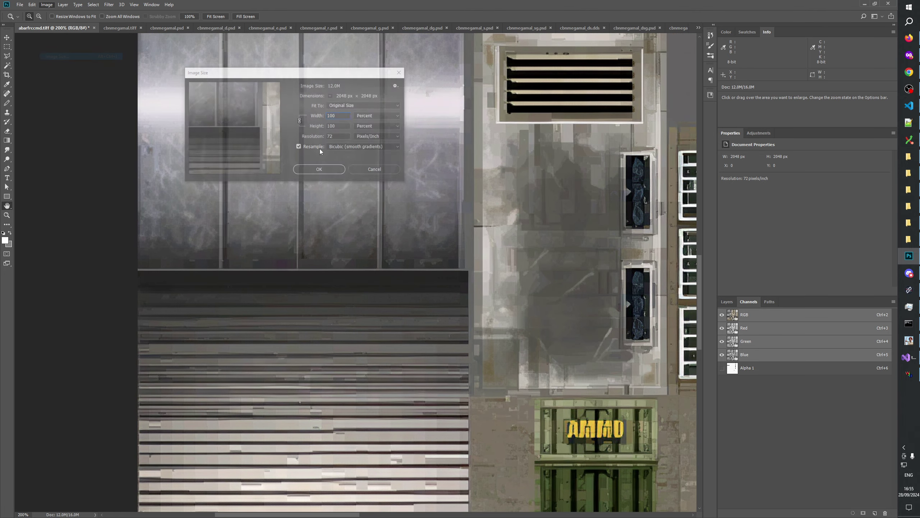
pyautogui.write('50')
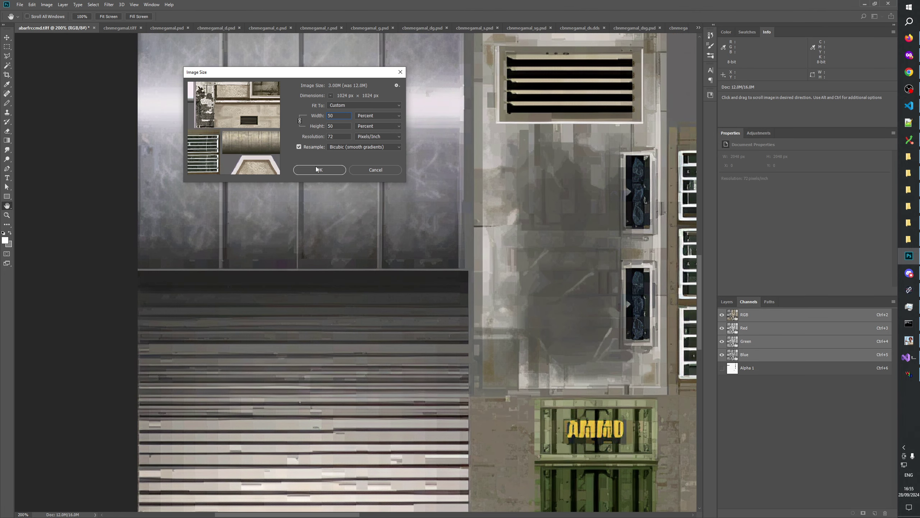
pyautogui.click(316, 169)
# Step: Examine the 1024 px texture's runway, AMMO crate, hexagonal pad, concrete tower and fan units at 200% zoom
pyautogui.press('z')
pyautogui.moveTo(394, 164); pyautogui.dragTo(392, 420)
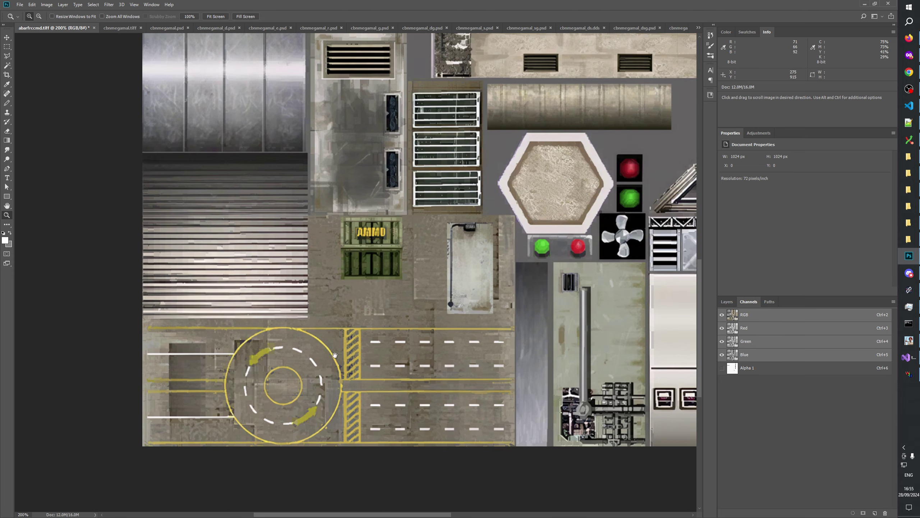
pyautogui.moveTo(334, 355); pyautogui.dragTo(263, 408)
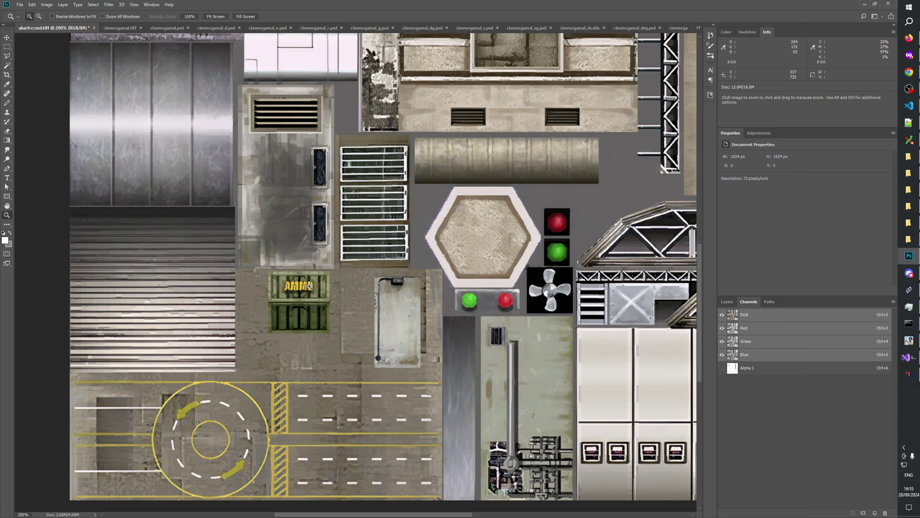
pyautogui.moveTo(398, 286); pyautogui.dragTo(388, 398)
pyautogui.moveTo(366, 301); pyautogui.dragTo(355, 421)
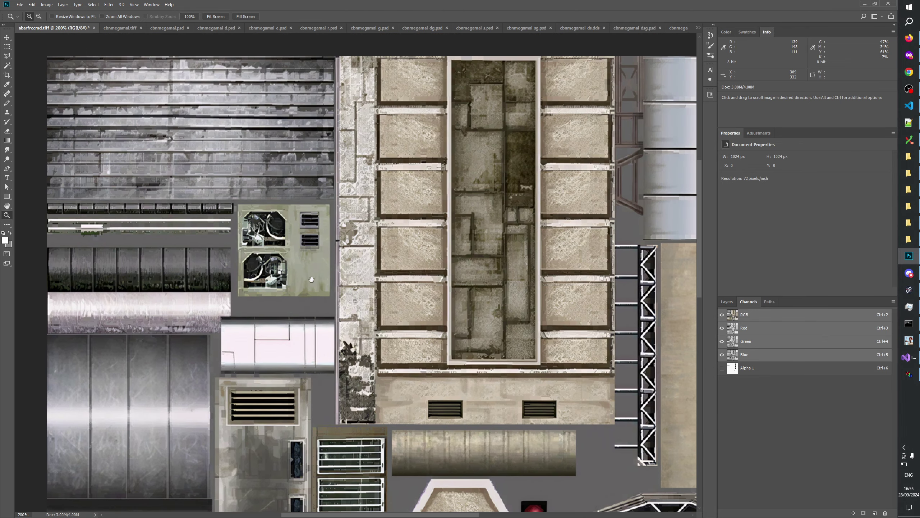
pyautogui.moveTo(263, 217); pyautogui.dragTo(379, 226)
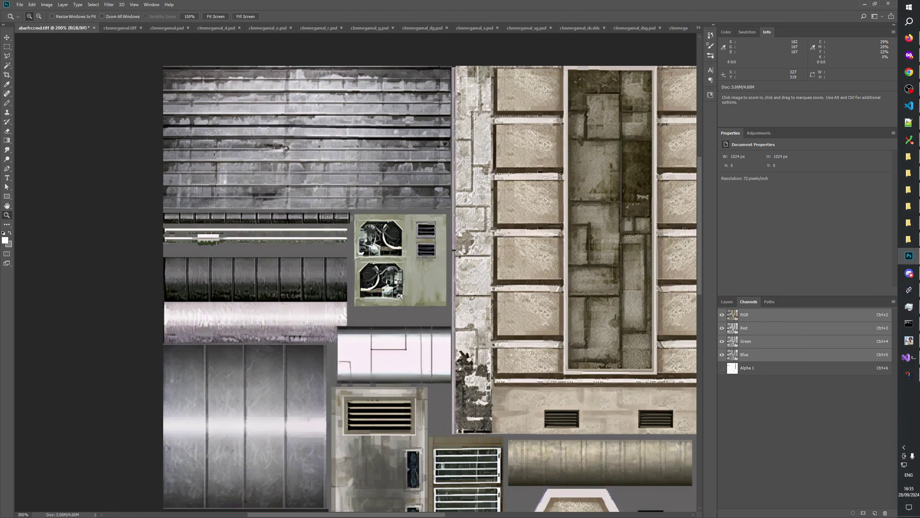
# Step: Examine the 1024 px texture's hexagonal pad, lights, AMMO crate and truss details at 300% zoom, and recheck its slatted wall and fan units at 200%
pyautogui.click(398, 295)
pyautogui.moveTo(398, 295); pyautogui.dragTo(445, 35)
pyautogui.scroll(-5, 444, 35)
pyautogui.moveTo(165, 204); pyautogui.dragTo(402, 245)
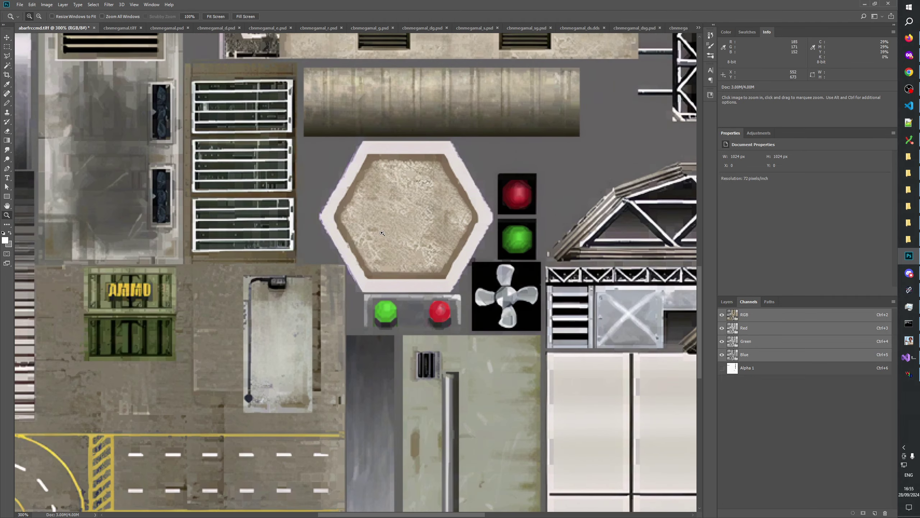
pyautogui.hotkey('ctrl', '1')
pyautogui.click(348, 287)
pyautogui.moveTo(229, 381); pyautogui.dragTo(404, 202)
pyautogui.scroll(10, 404, 203)
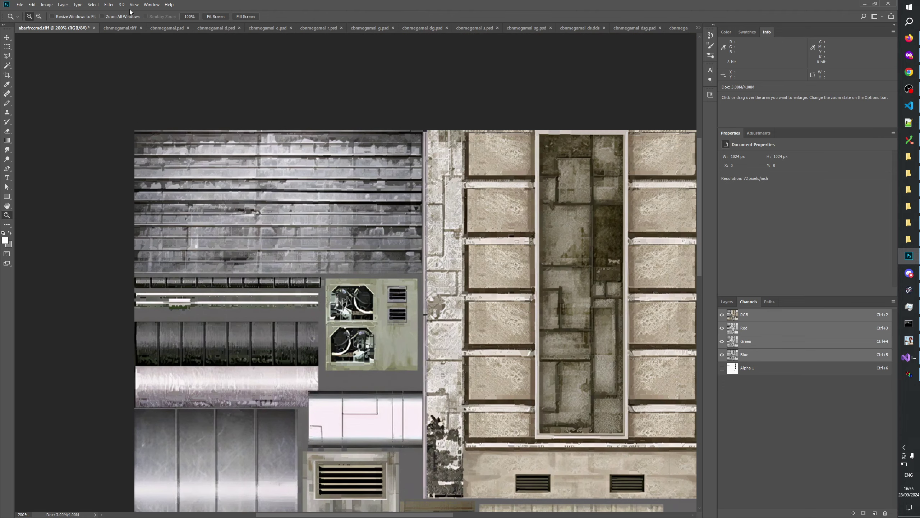
# Step: Switch to the building-facade TIFF texture and examine its stained concrete panel, shutters, FREE sign, tiled wall and green-windowed facade at 200% zoom
pyautogui.click(124, 27)
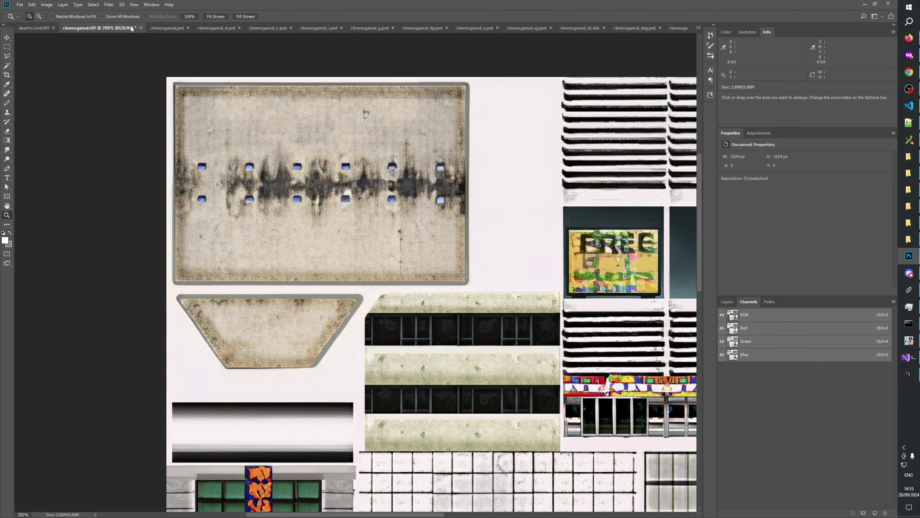
pyautogui.moveTo(340, 307); pyautogui.dragTo(142, 317)
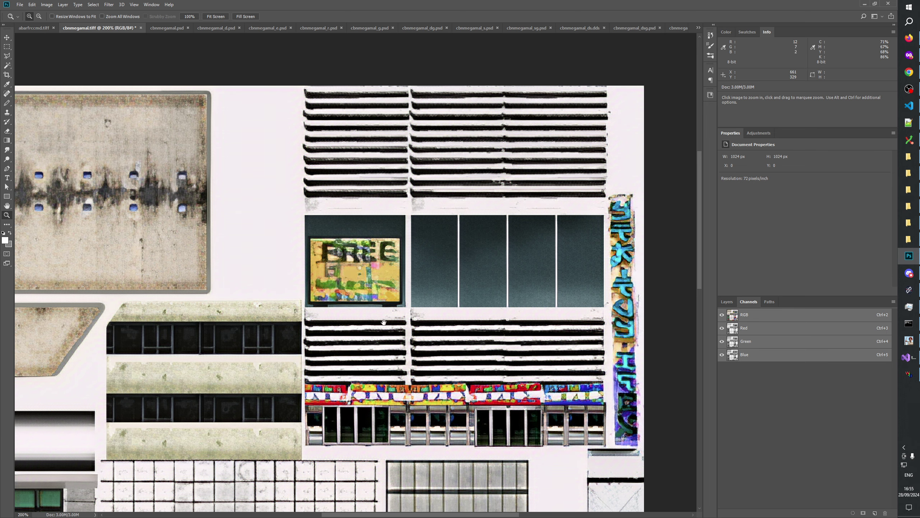
pyautogui.moveTo(384, 322); pyautogui.dragTo(373, 229)
pyautogui.moveTo(394, 286); pyautogui.dragTo(390, 226)
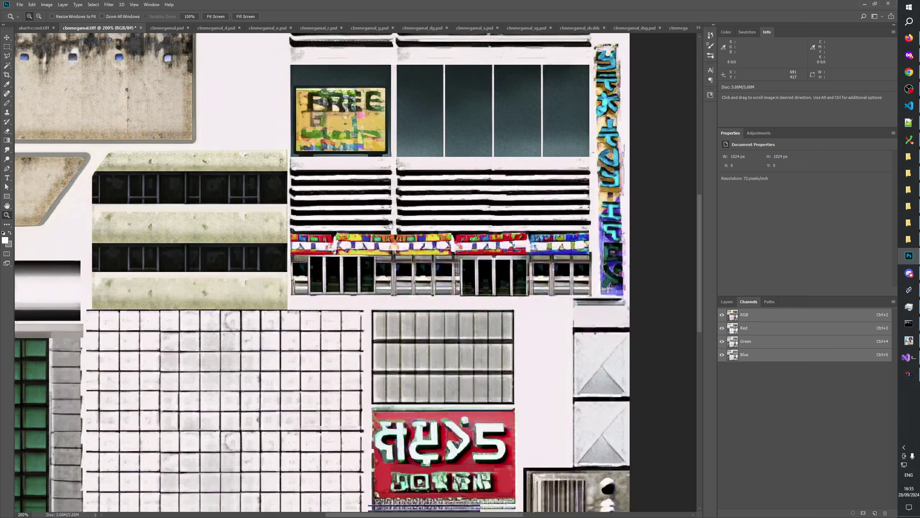
pyautogui.moveTo(384, 327)
pyautogui.mouseDown()
pyautogui.moveTo(379, 214)
pyautogui.moveTo(371, 223)
pyautogui.mouseUp()
pyautogui.moveTo(357, 299)
pyautogui.mouseDown()
pyautogui.moveTo(353, 257)
pyautogui.moveTo(564, 228)
pyautogui.moveTo(520, 242)
pyautogui.moveTo(521, 260)
pyautogui.mouseUp()
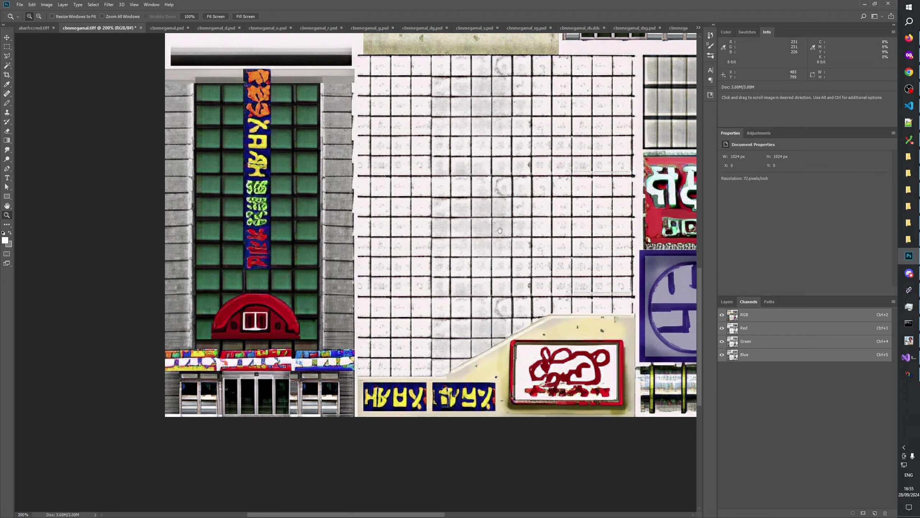
pyautogui.moveTo(446, 203); pyautogui.dragTo(463, 328)
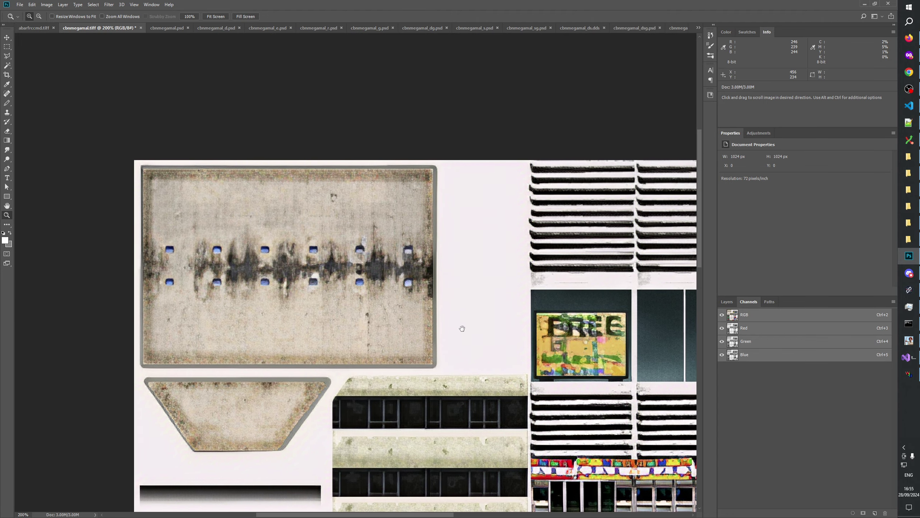
# Step: Examine the whole facade texture at 100% zoom, and recheck its concrete panel, tiled wall, shop signs and speakers at 200%
pyautogui.rightClick(441, 308)
pyautogui.click(460, 334)
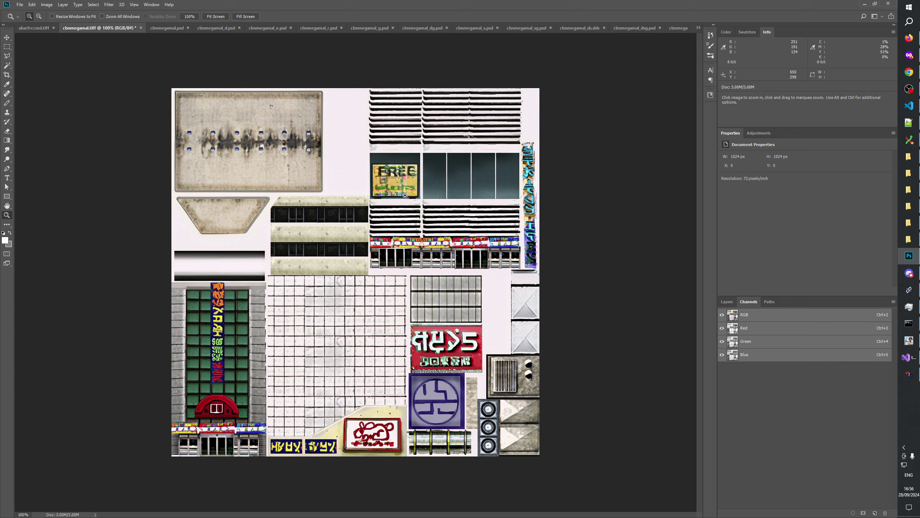
pyautogui.click(371, 246)
pyautogui.moveTo(546, 153); pyautogui.dragTo(473, 377)
pyautogui.moveTo(178, 345); pyautogui.dragTo(456, 292)
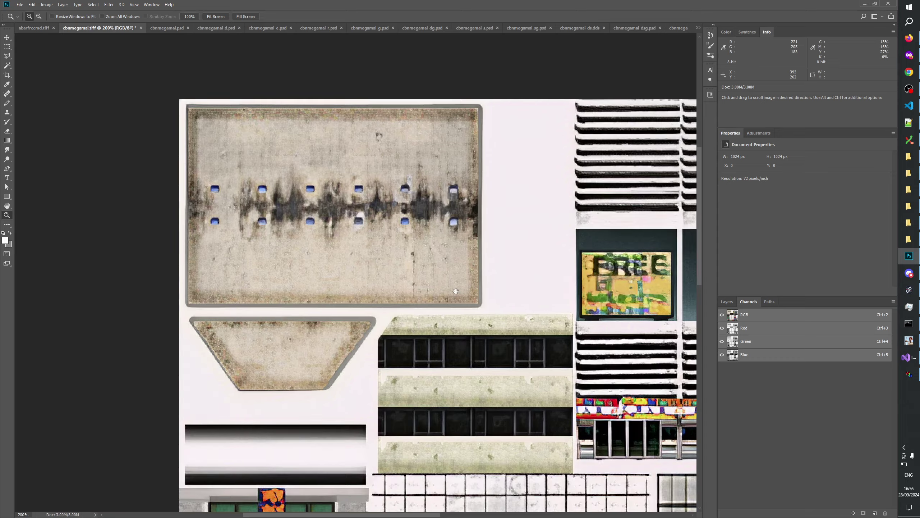
pyautogui.moveTo(442, 336); pyautogui.dragTo(442, 187)
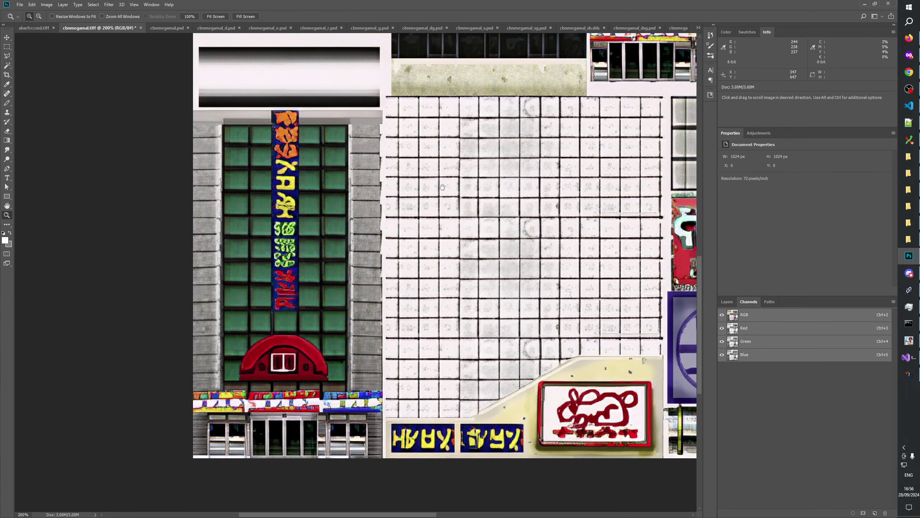
pyautogui.moveTo(430, 257); pyautogui.dragTo(131, 244)
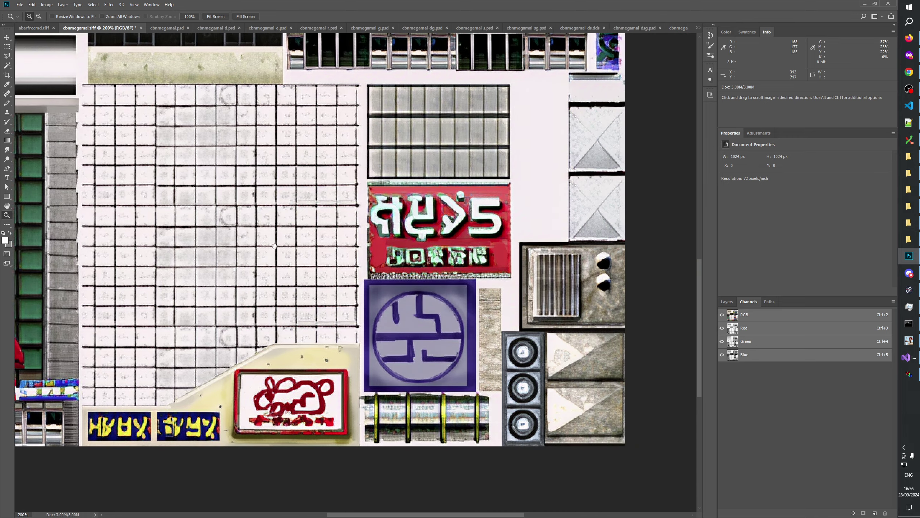
pyautogui.moveTo(254, 181); pyautogui.dragTo(366, 383)
pyautogui.moveTo(326, 182); pyautogui.dragTo(380, 417)
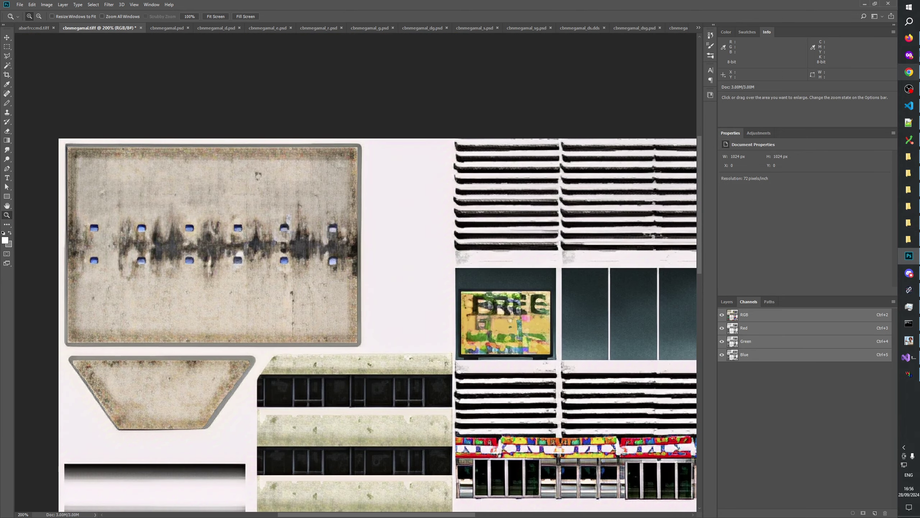
# Step: Switch to the OpenModelDB site in Chrome and look through the list of AI upscaling models
pyautogui.click(916, 70)
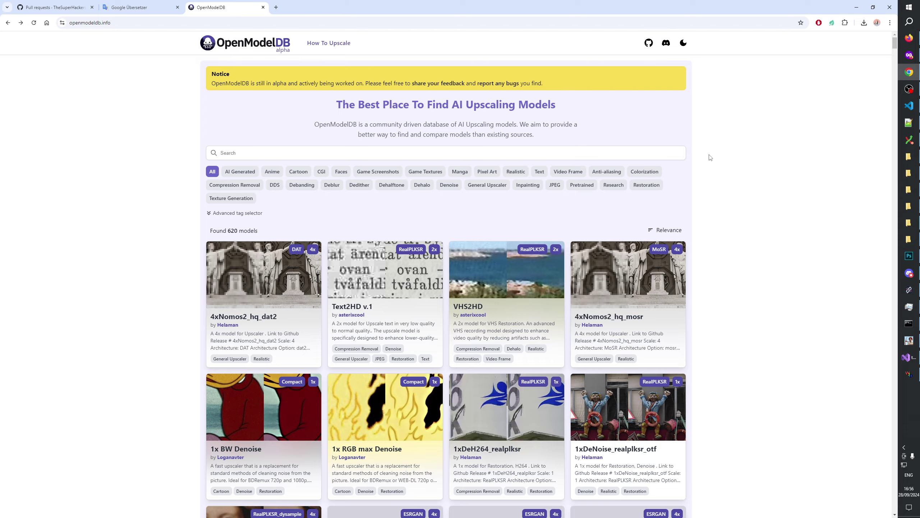
pyautogui.scroll(-4, 703, 156)
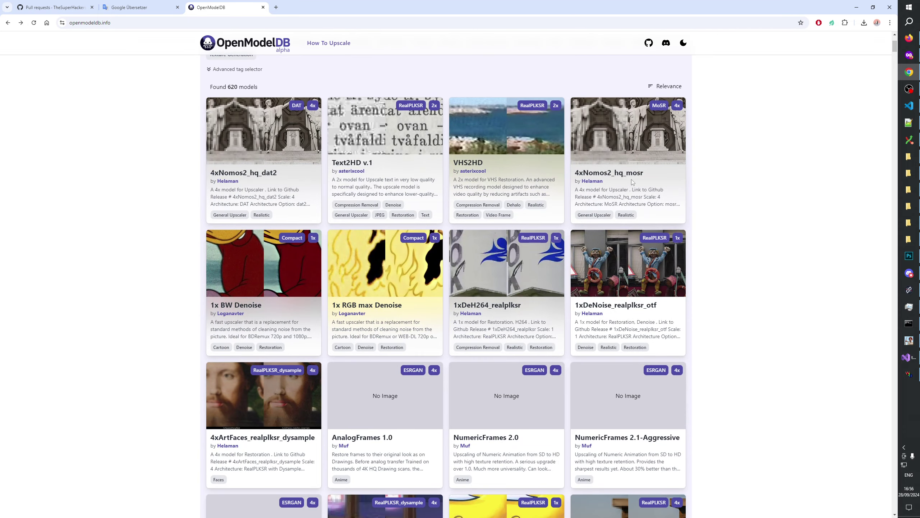
pyautogui.scroll(3, 631, 179)
pyautogui.scroll(-3, 475, 297)
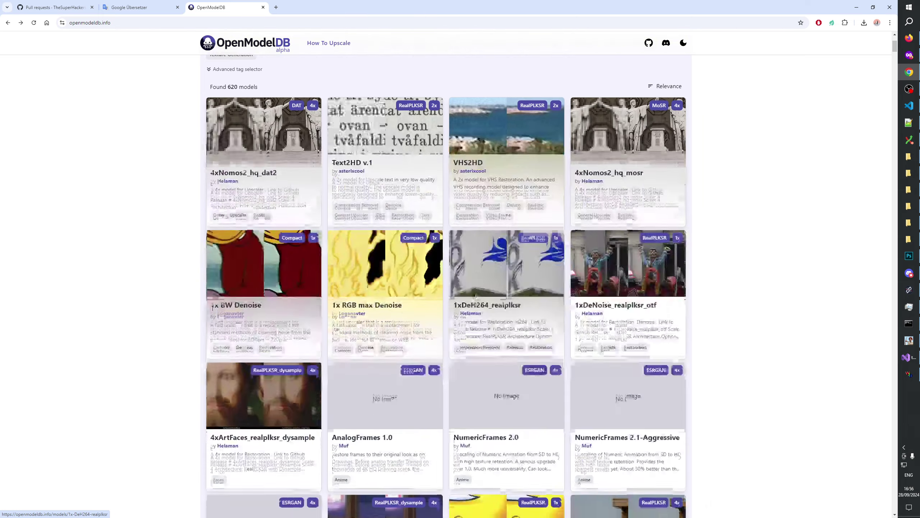
pyautogui.scroll(-3, 476, 296)
pyautogui.scroll(-2, 476, 297)
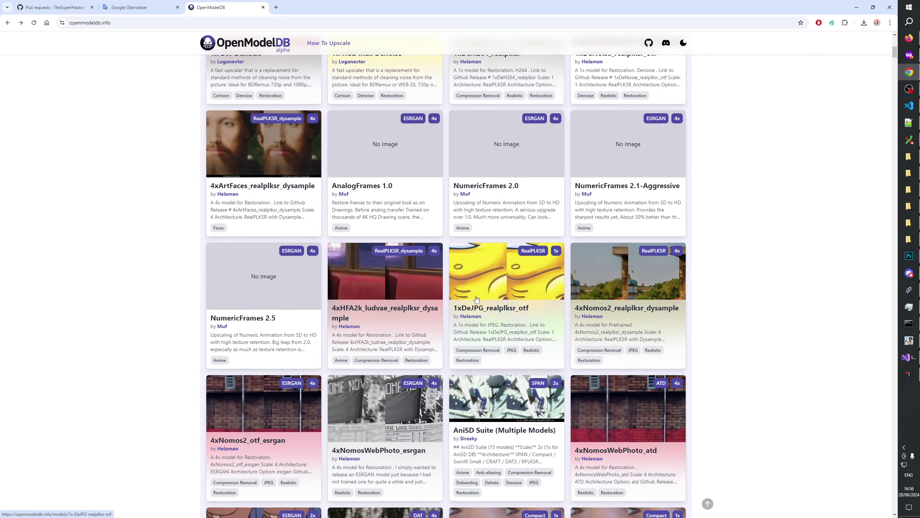
pyautogui.scroll(-5, 477, 298)
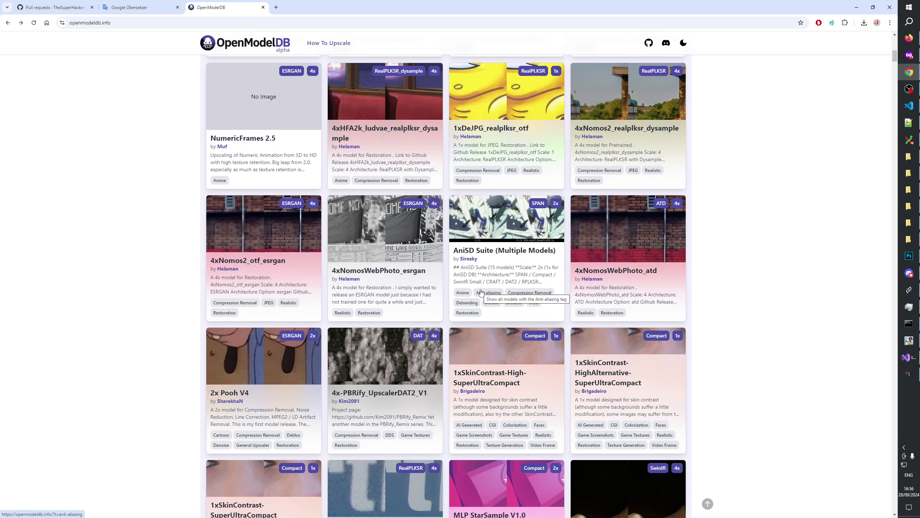
pyautogui.scroll(-2, 481, 292)
pyautogui.scroll(-1, 481, 291)
pyautogui.scroll(-3, 481, 292)
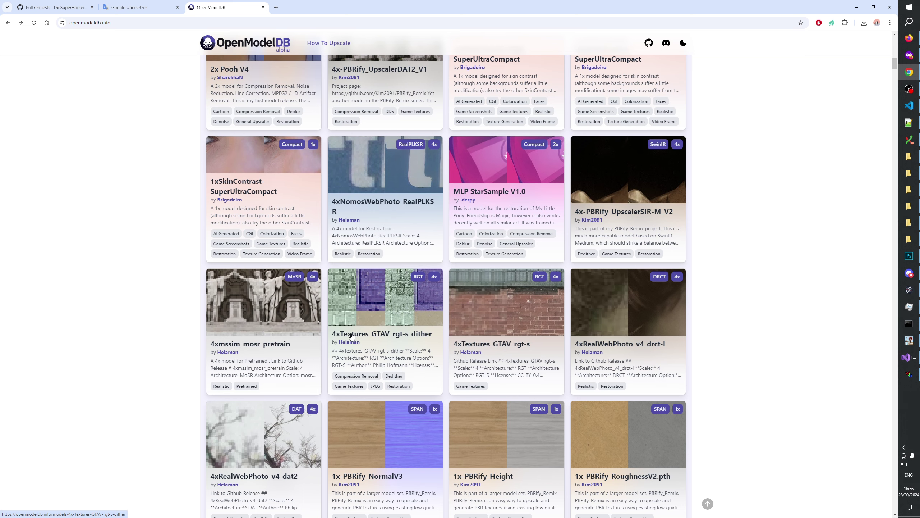
pyautogui.scroll(-3, 351, 334)
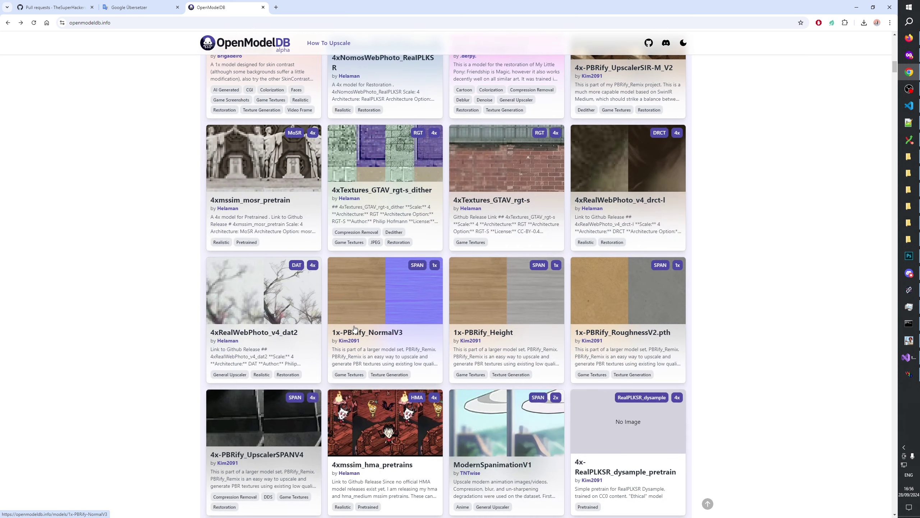
pyautogui.scroll(20, 355, 328)
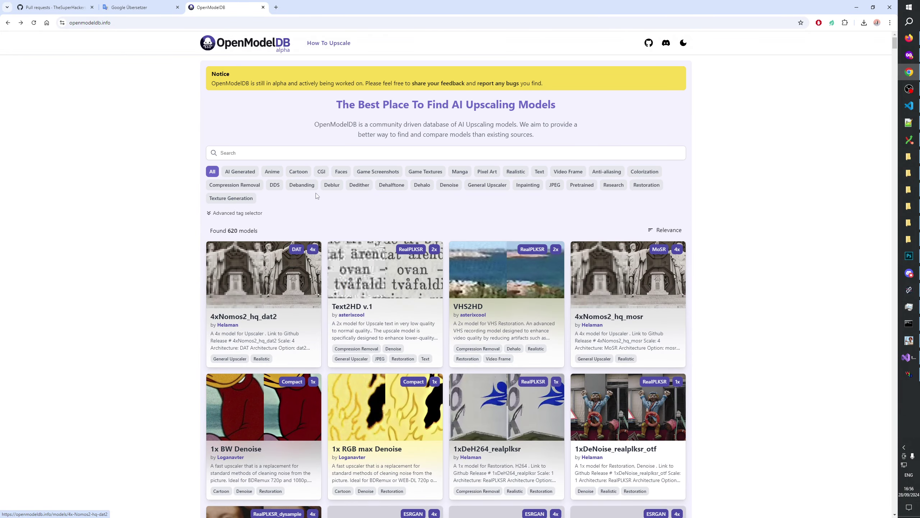
# Step: Filter the upscaling models by the DDS tag and open the RealisticRescaler model page in a new tab
pyautogui.click(275, 187)
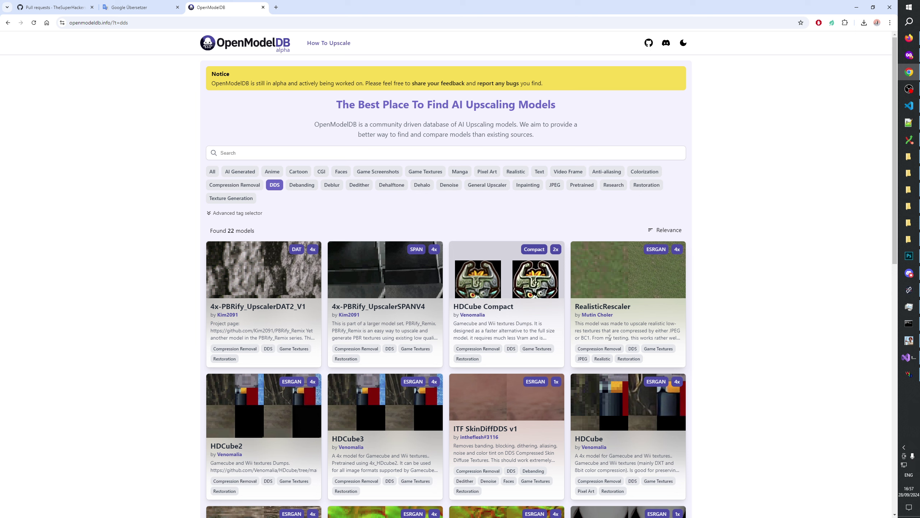
pyautogui.middleClick(605, 309)
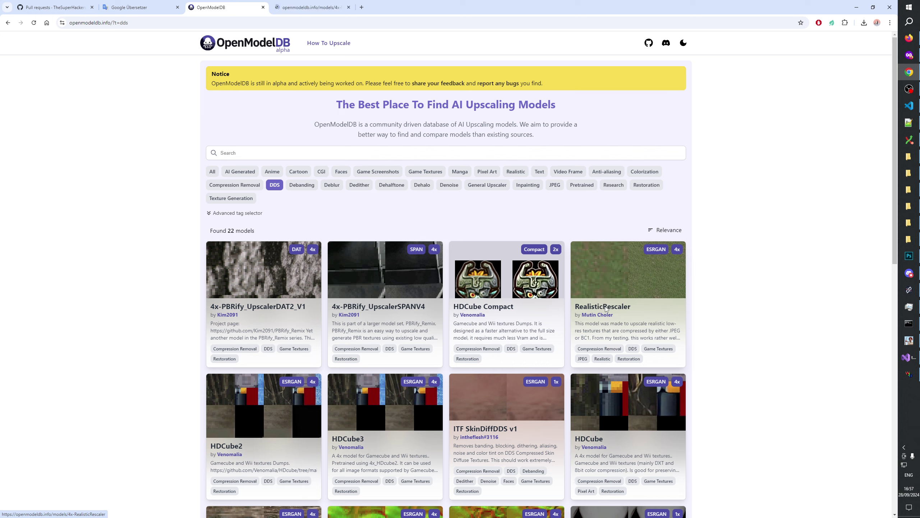
pyautogui.click(299, 8)
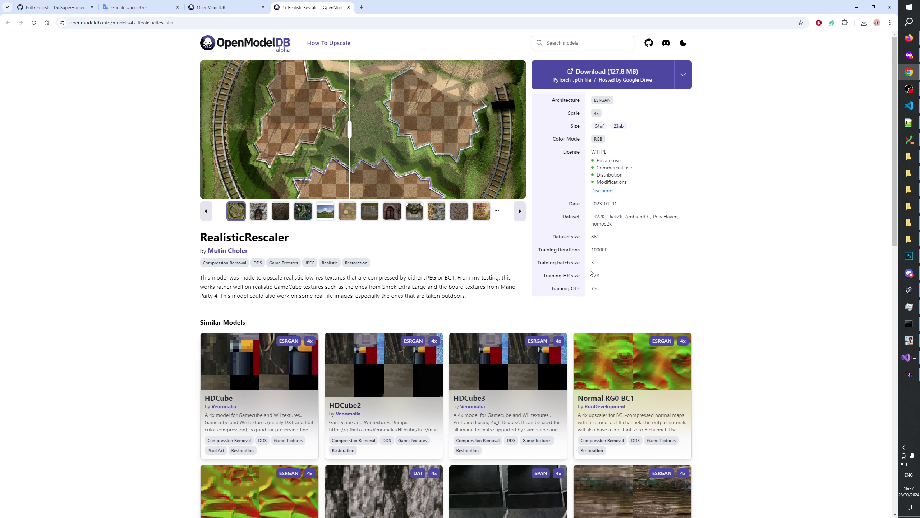
# Step: Check RealisticRescaler's similar models and compare the before-and-after versions of its rock surface and arched door samples
pyautogui.scroll(-5, 581, 267)
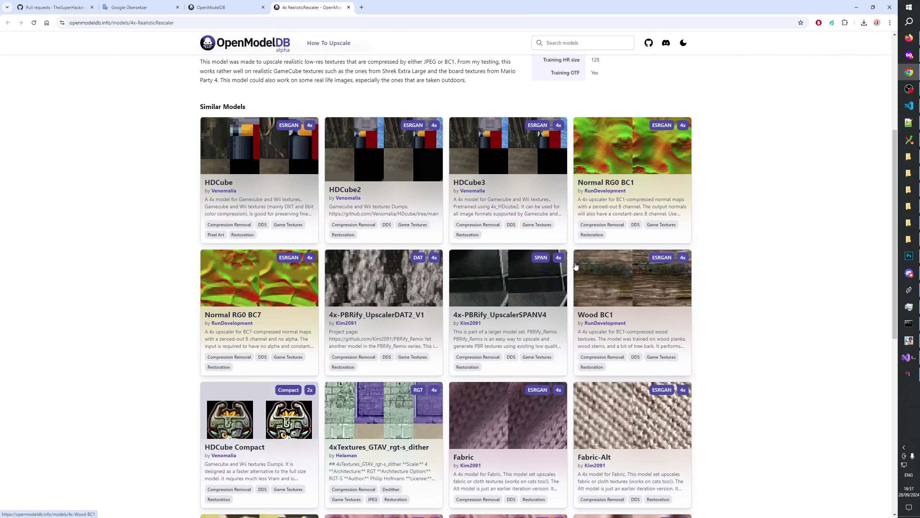
pyautogui.scroll(5, 575, 265)
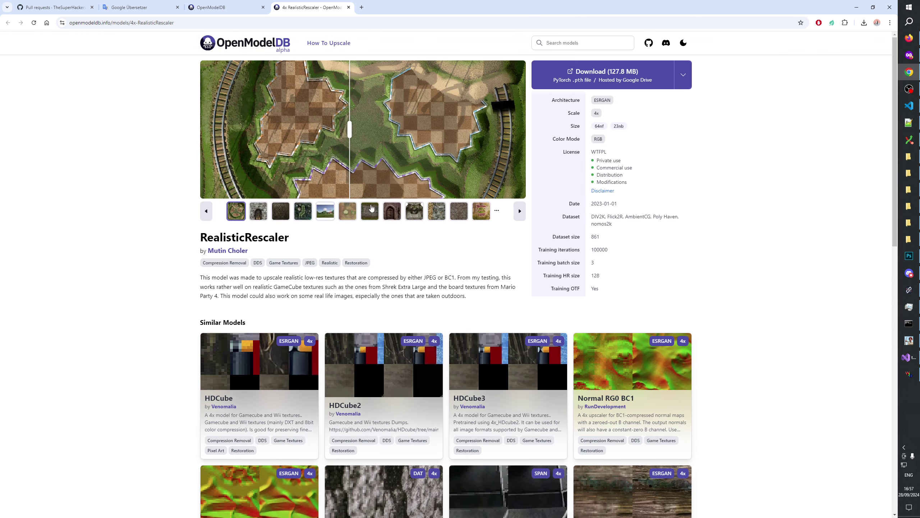
pyautogui.click(365, 210)
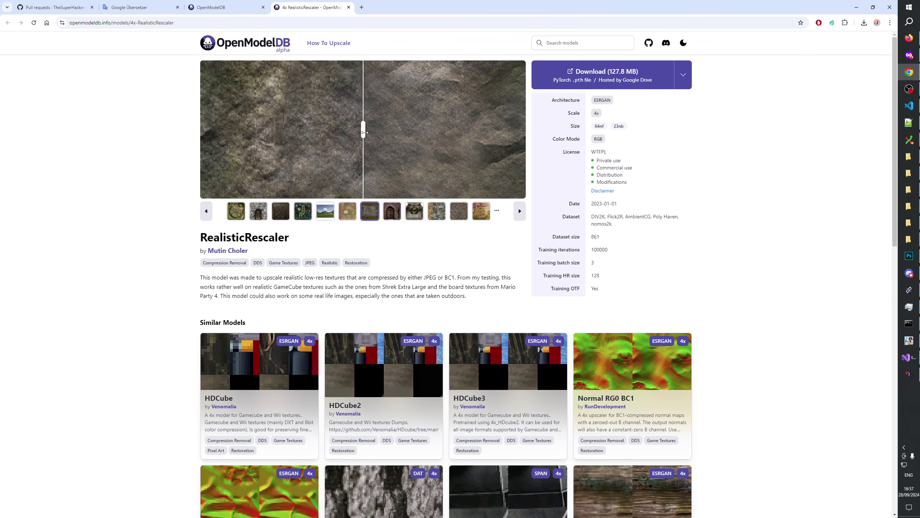
pyautogui.moveTo(364, 133); pyautogui.dragTo(120, 147)
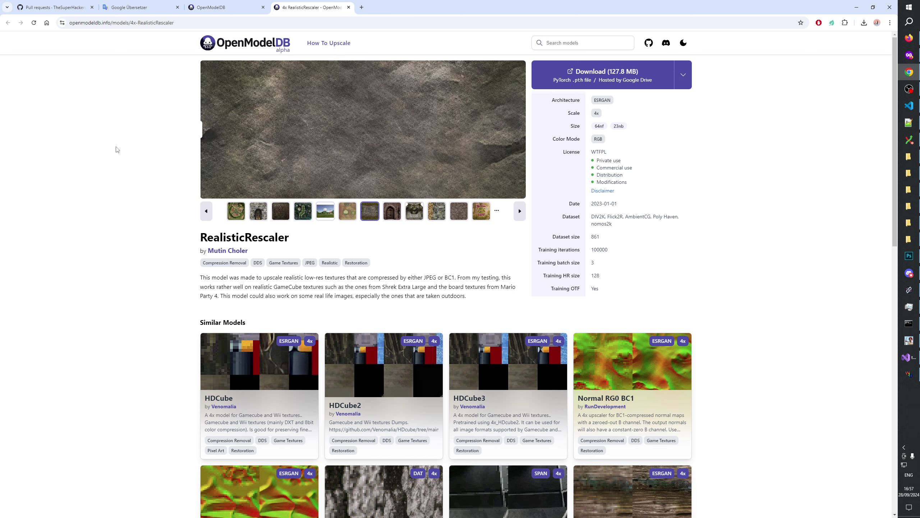
pyautogui.click(393, 212)
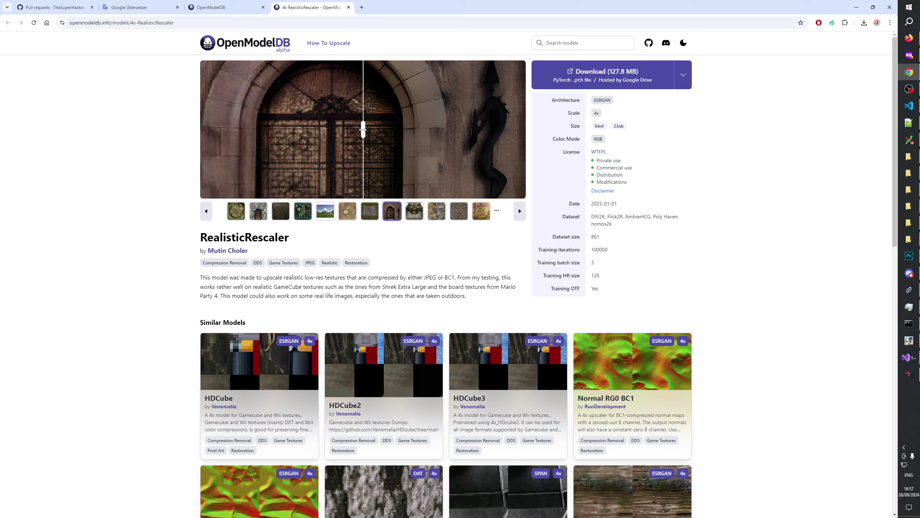
pyautogui.moveTo(363, 130); pyautogui.dragTo(192, 139)
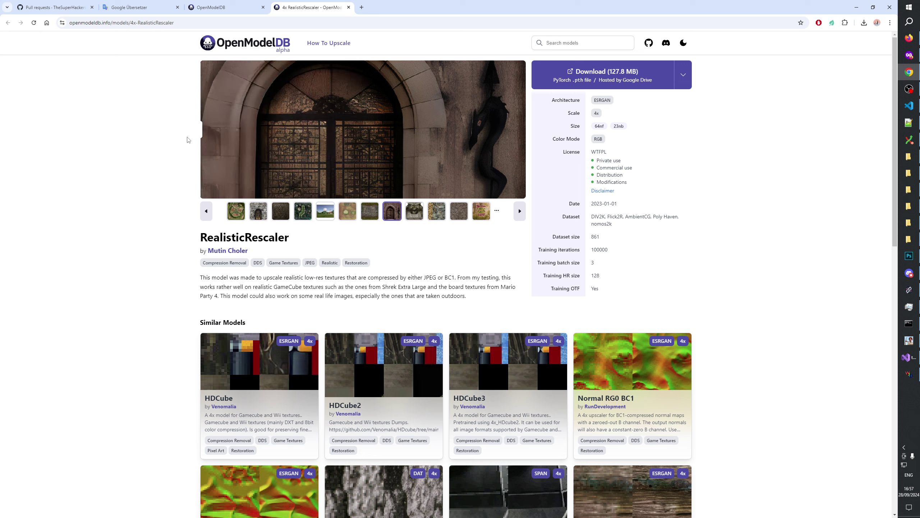
pyautogui.click(524, 127)
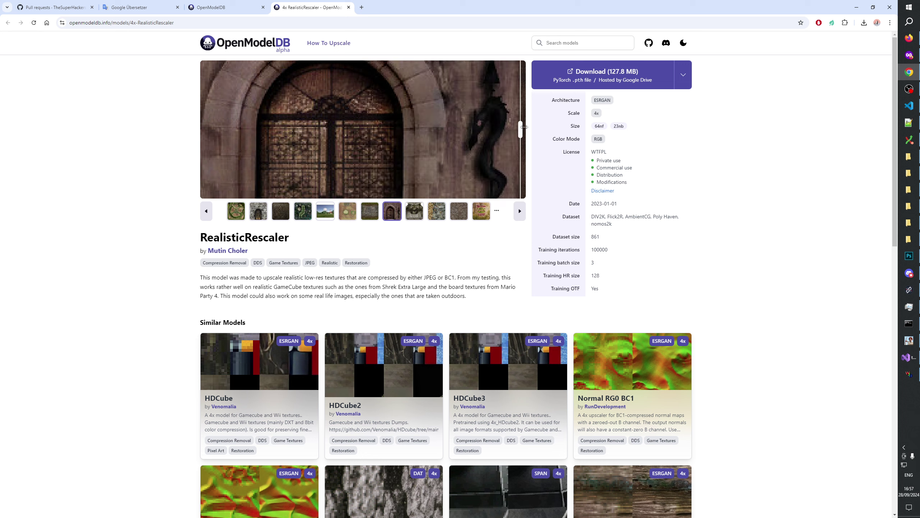
# Step: Compare the before-and-after versions of RealisticRescaler's stone face, cobblestone and ogre poster samples, ending back on the rock surface sample
pyautogui.click(414, 212)
pyautogui.moveTo(362, 135); pyautogui.dragTo(97, 142)
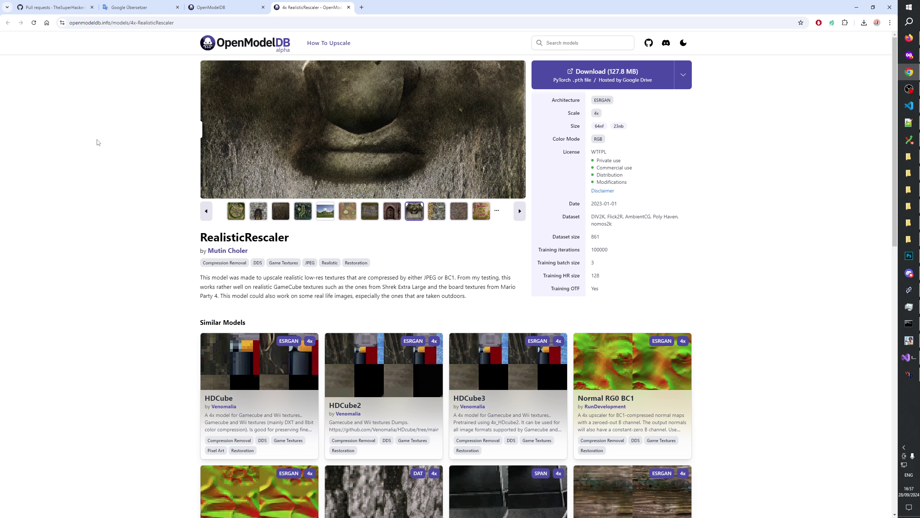
pyautogui.moveTo(203, 137); pyautogui.dragTo(477, 145)
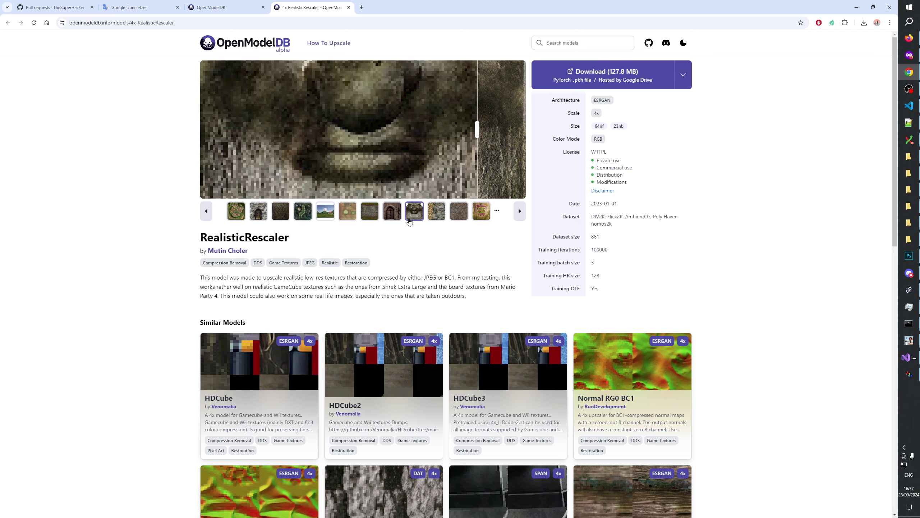
pyautogui.click(436, 212)
pyautogui.moveTo(367, 127); pyautogui.dragTo(583, 149)
pyautogui.click(459, 210)
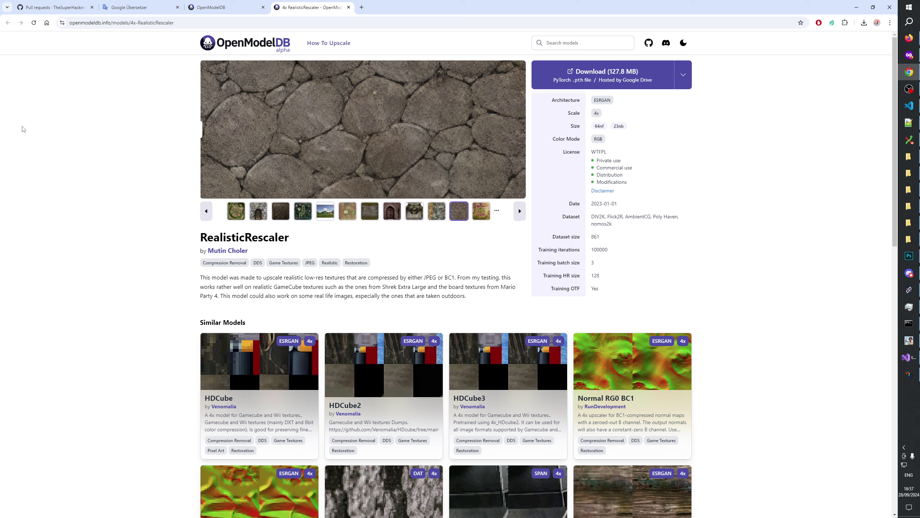
pyautogui.click(482, 210)
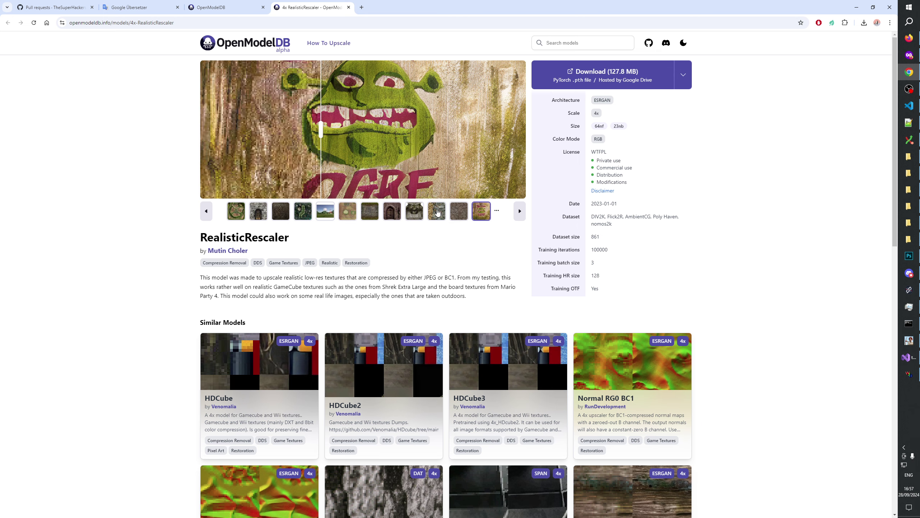
pyautogui.click(369, 213)
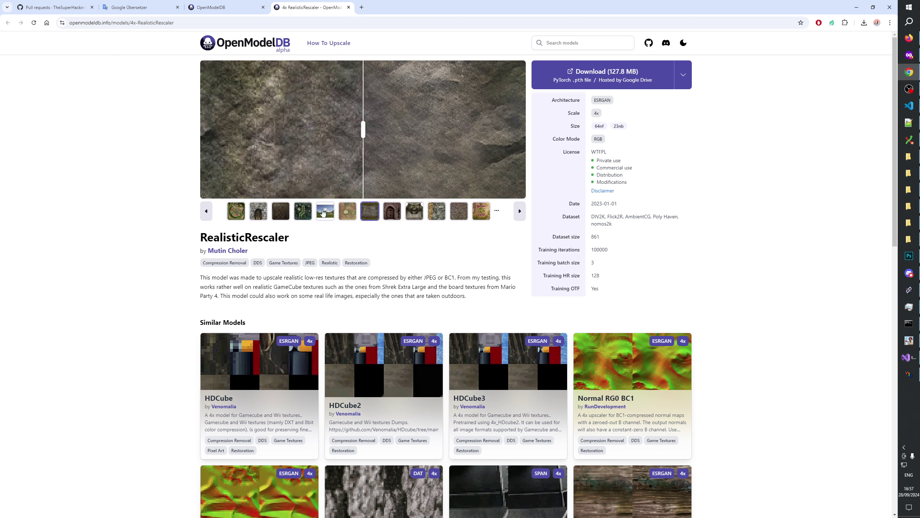
# Step: View RealisticRescaler's castle landscape sample and glance over the similar models on its page
pyautogui.click(319, 215)
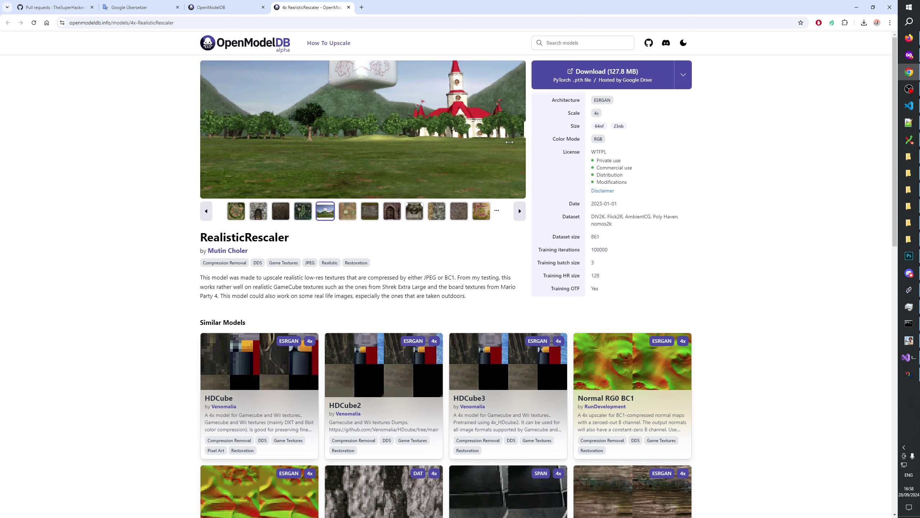
pyautogui.scroll(-3, 680, 267)
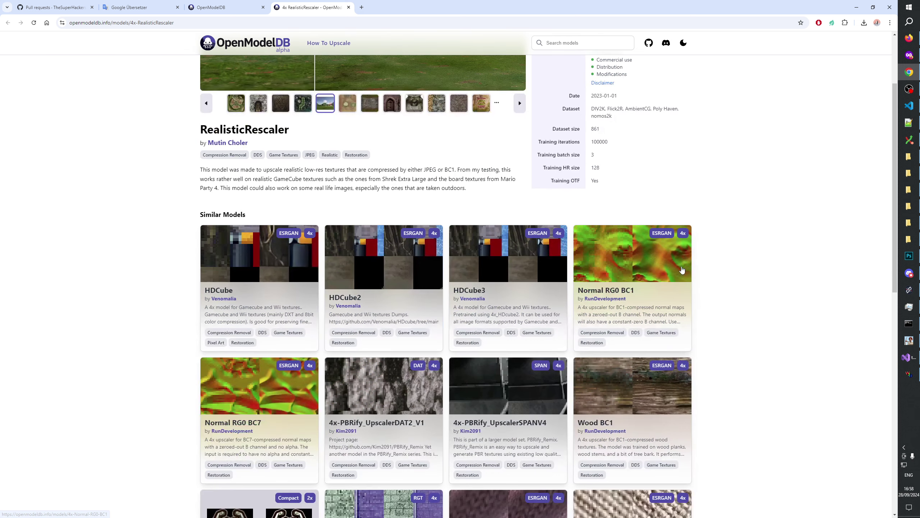
pyautogui.scroll(3, 679, 267)
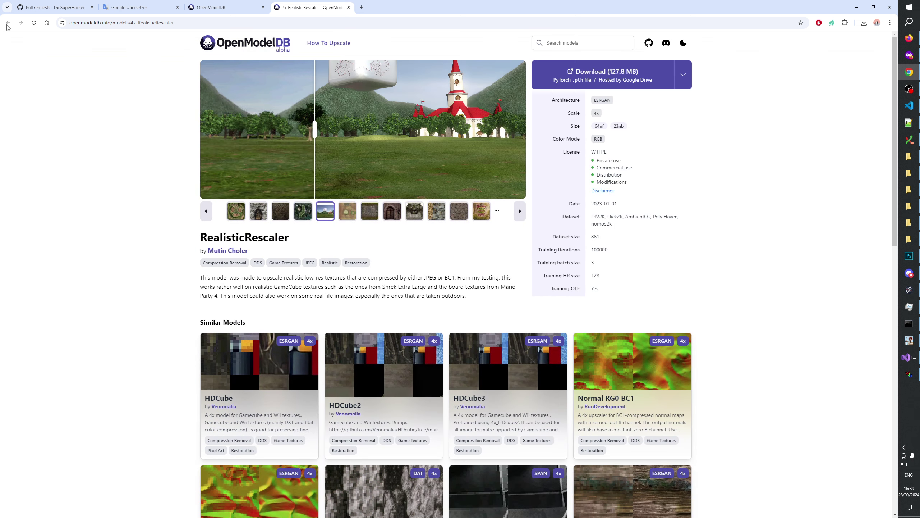
# Step: Return to the DDS-filtered model list, find the DXTless SourceEngine model and open its page in a new tab
pyautogui.click(250, 13)
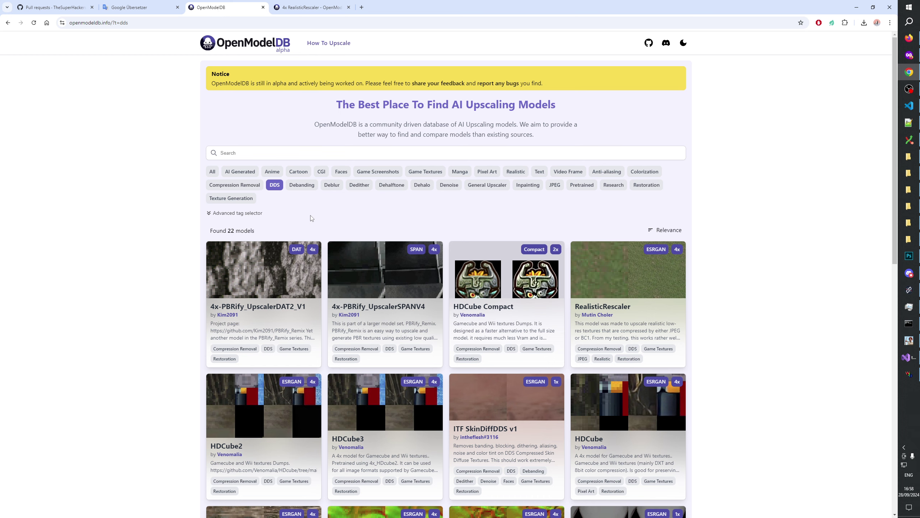
pyautogui.scroll(-2, 312, 217)
pyautogui.scroll(-2, 313, 214)
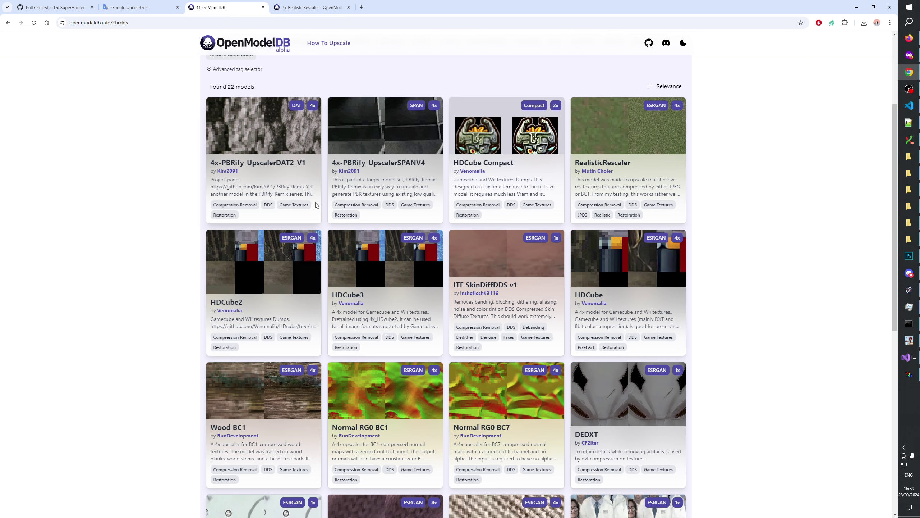
pyautogui.scroll(-5, 315, 205)
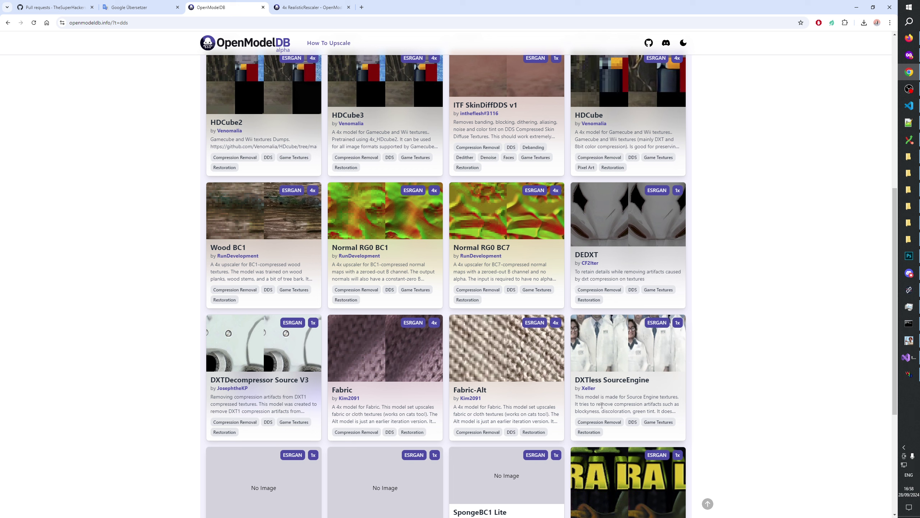
pyautogui.moveTo(624, 405); pyautogui.dragTo(681, 414)
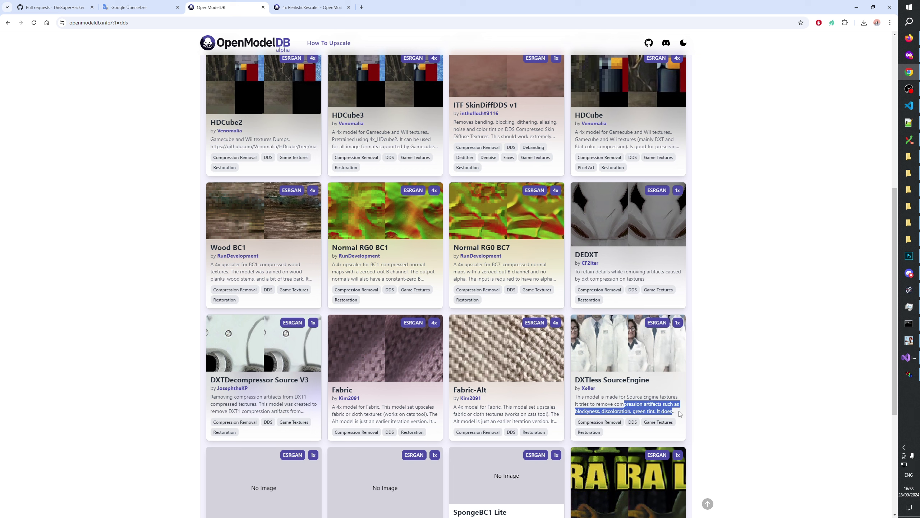
pyautogui.middleClick(601, 381)
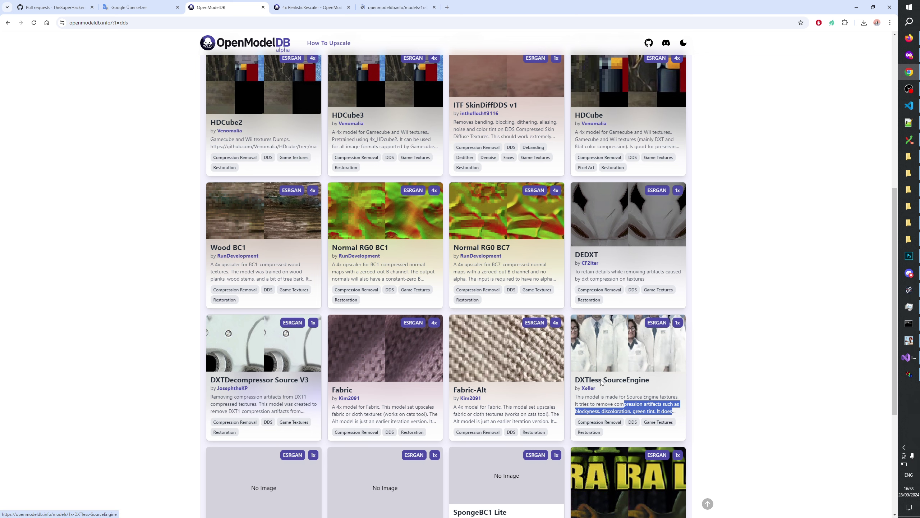
pyautogui.click(397, 7)
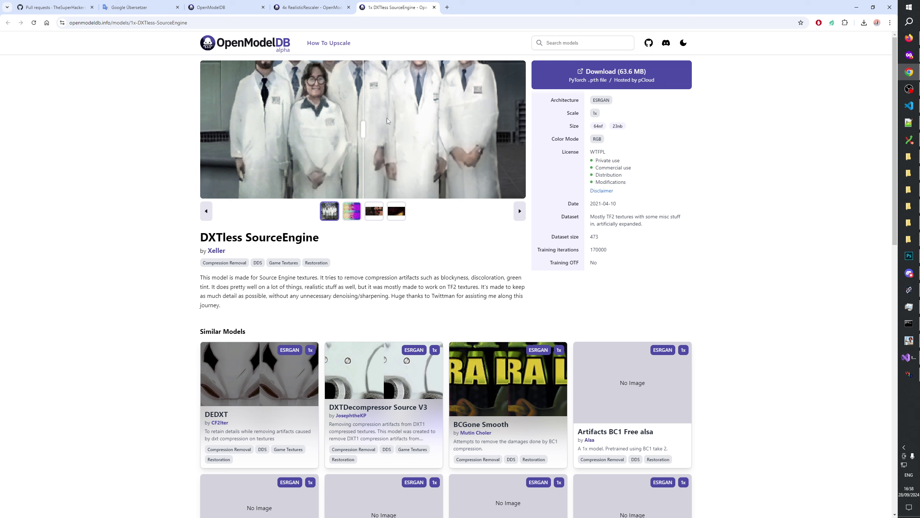
# Step: Compare the before-and-after versions of DXTless SourceEngine's four samples, from the lab coat group to the lambda logo image
pyautogui.moveTo(363, 129); pyautogui.dragTo(492, 162)
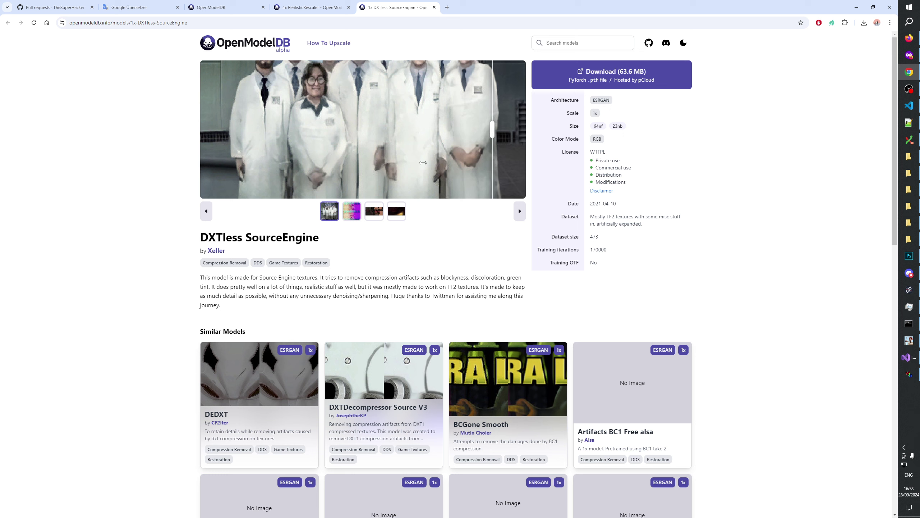
pyautogui.click(352, 211)
pyautogui.moveTo(276, 163); pyautogui.dragTo(202, 138)
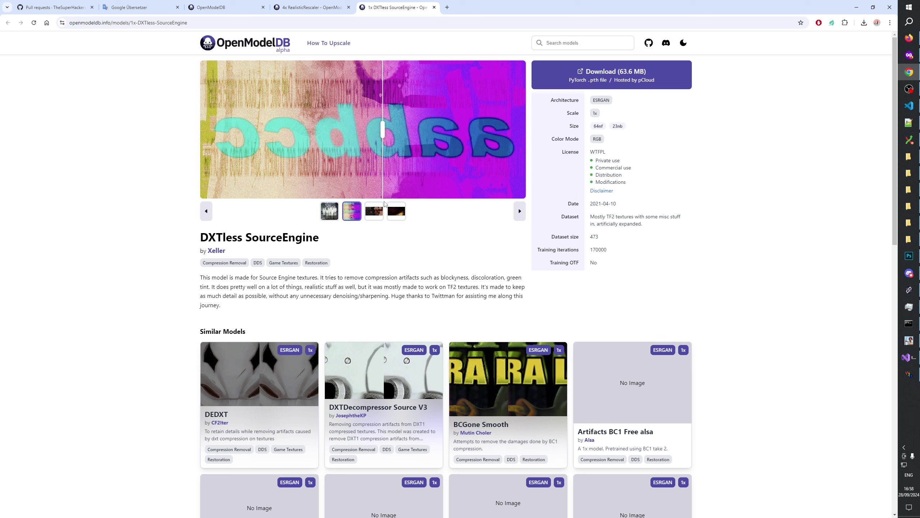
pyautogui.click(376, 212)
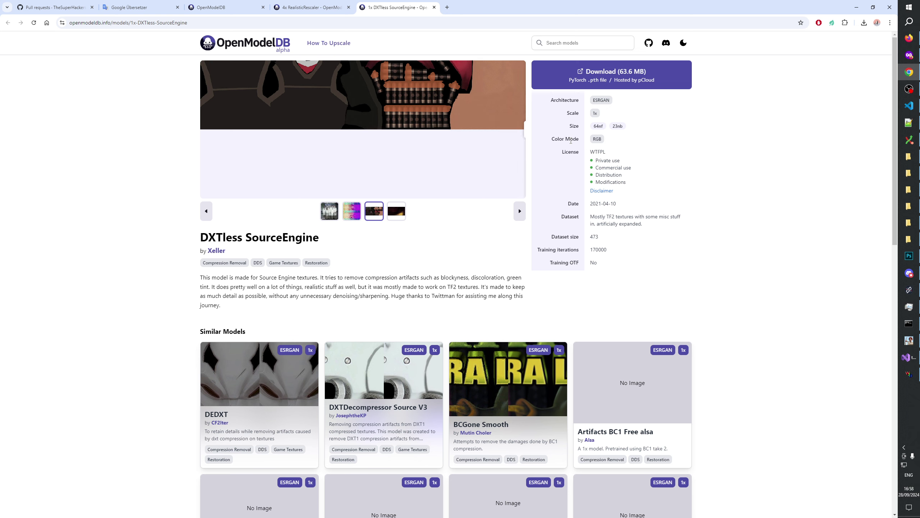
pyautogui.click(397, 211)
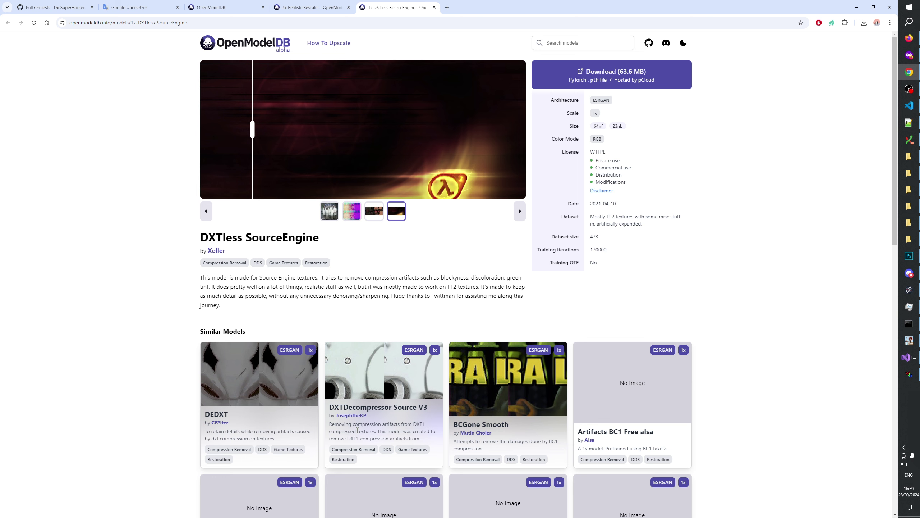
# Step: Open the similar model DXTDecompressor Source V3 and compare the before-and-after versions of its revolver texture sample at an enlarged page size
pyautogui.click(359, 407)
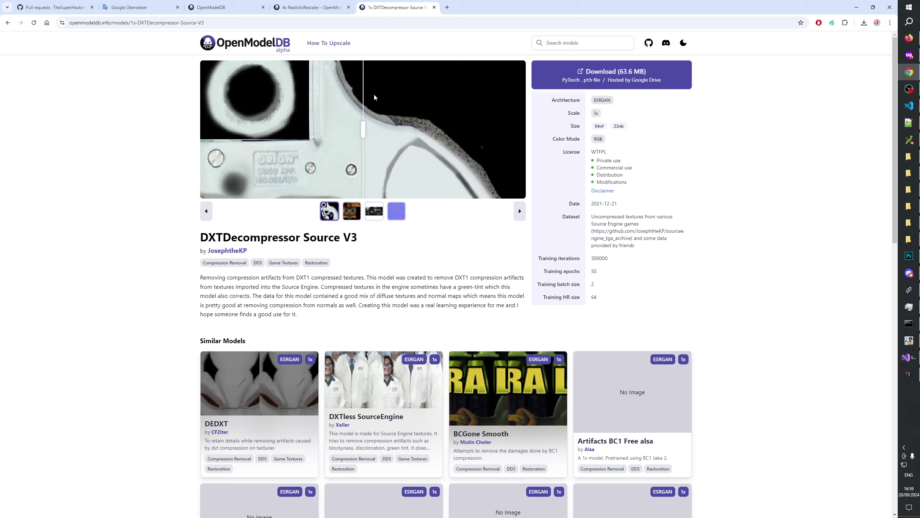
pyautogui.moveTo(365, 124); pyautogui.dragTo(113, 140)
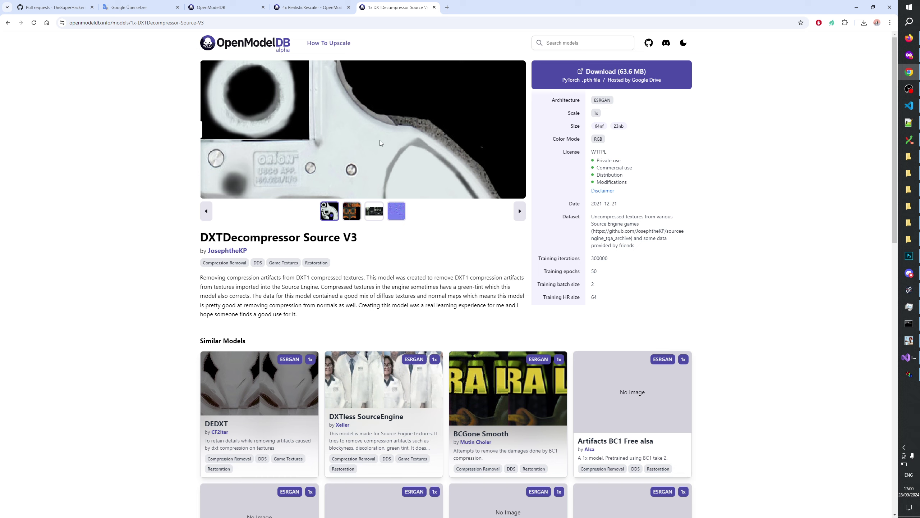
pyautogui.click(390, 162)
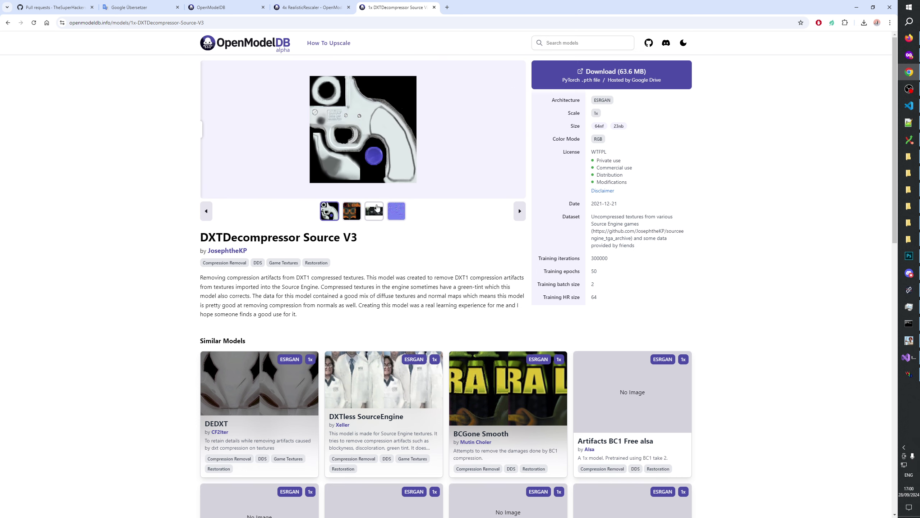
pyautogui.click(365, 176)
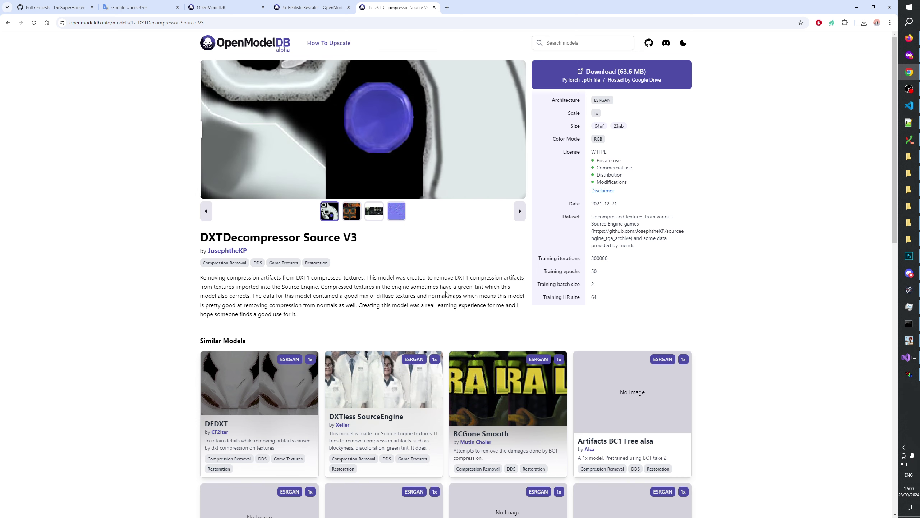
pyautogui.keyDown('ctrl'); pyautogui.scroll(3, 457, 294); pyautogui.keyUp('ctrl')
pyautogui.keyDown('ctrl'); pyautogui.scroll(-1, 421, 395); pyautogui.keyUp('ctrl')
pyautogui.keyDown('ctrl'); pyautogui.scroll(1, 421, 395); pyautogui.keyUp('ctrl')
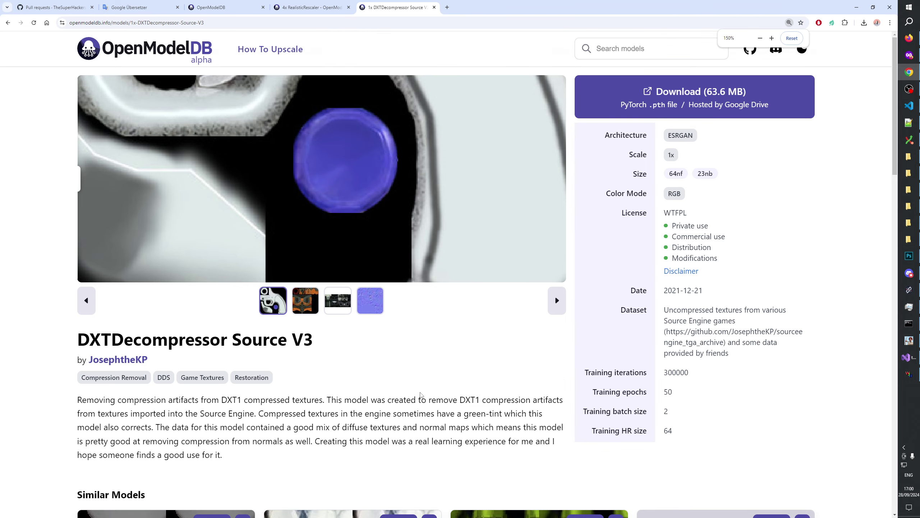
pyautogui.keyDown('ctrl'); pyautogui.scroll(-1, 421, 396); pyautogui.keyUp('ctrl')
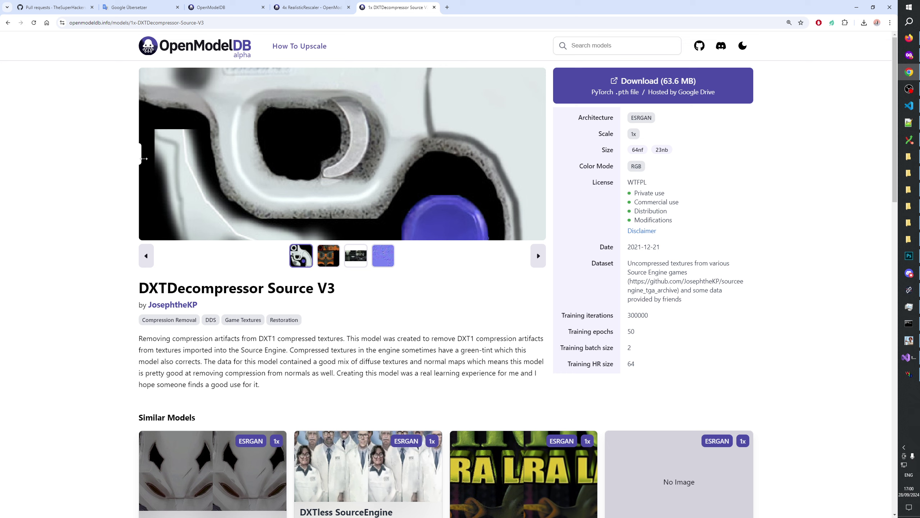
pyautogui.moveTo(141, 159); pyautogui.dragTo(131, 186)
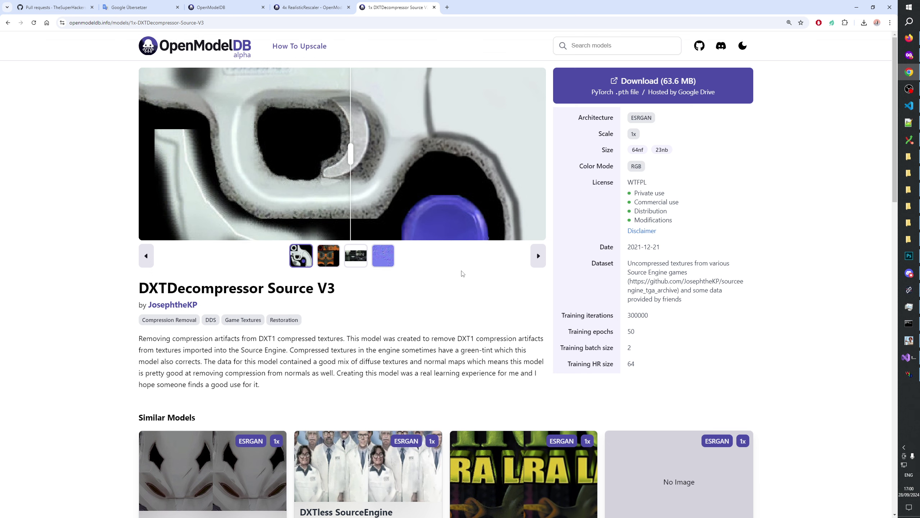
# Step: Read DXTDecompressor Source V3's description, covering DXT1 artifact removal, green-tint correction and use on normal maps
pyautogui.scroll(-3, 314, 317)
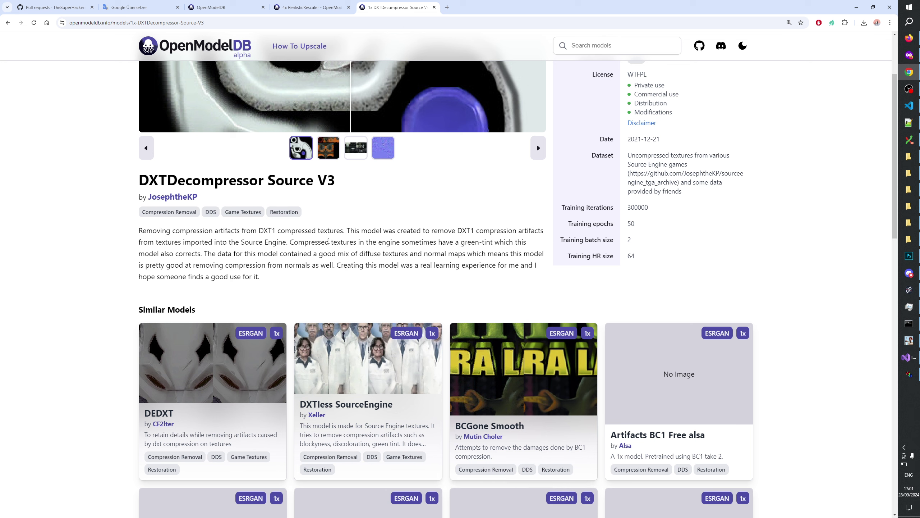
pyautogui.moveTo(357, 231); pyautogui.dragTo(441, 229)
pyautogui.moveTo(455, 238); pyautogui.dragTo(401, 239)
pyautogui.moveTo(290, 242); pyautogui.dragTo(379, 245)
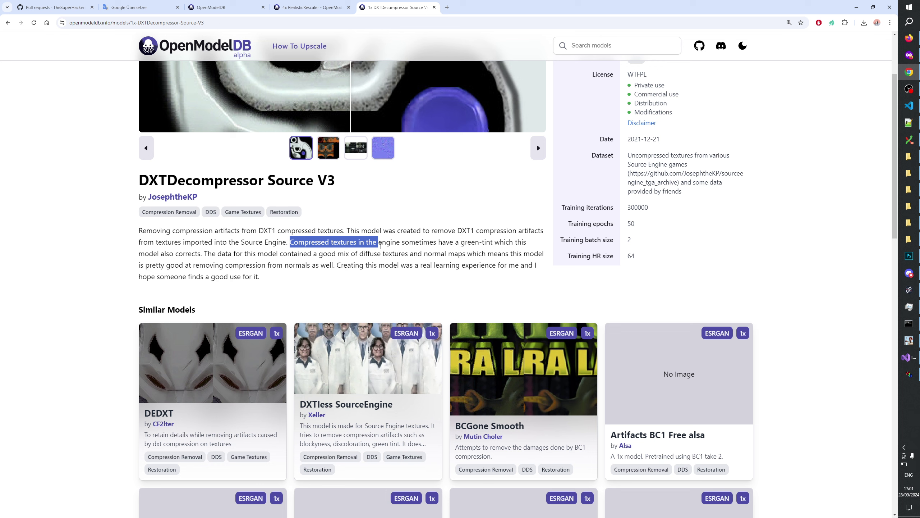
pyautogui.moveTo(381, 246); pyautogui.dragTo(367, 253)
pyautogui.click(268, 253)
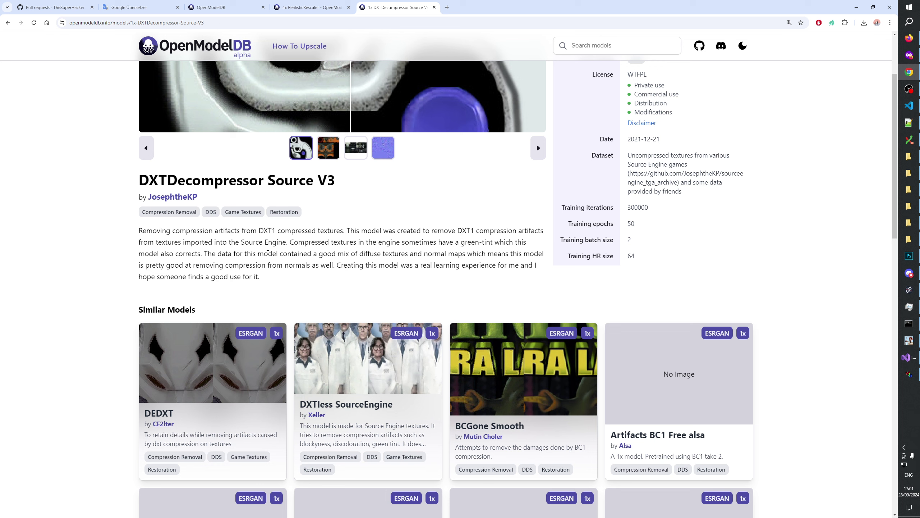
pyautogui.moveTo(238, 253); pyautogui.dragTo(502, 256)
pyautogui.moveTo(250, 265); pyautogui.dragTo(359, 265)
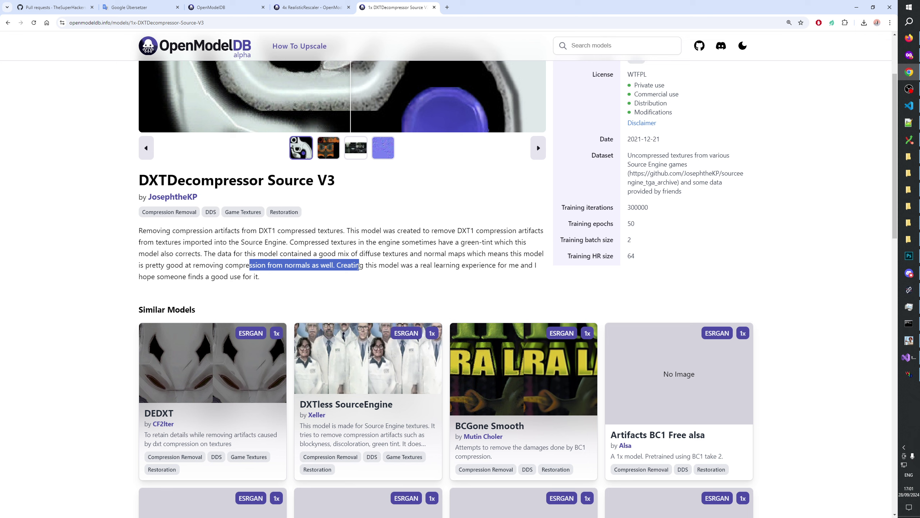
pyautogui.click(371, 266)
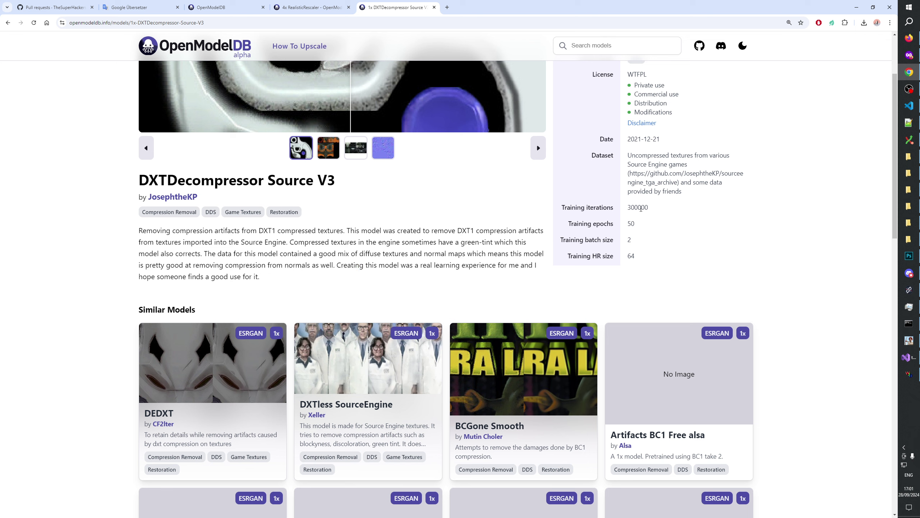
# Step: Check DXTDecompressor Source V3's training iterations and dataset details, and look over its similar models
pyautogui.doubleClick(641, 208)
pyautogui.click(654, 177)
pyautogui.scroll(-8, 812, 149)
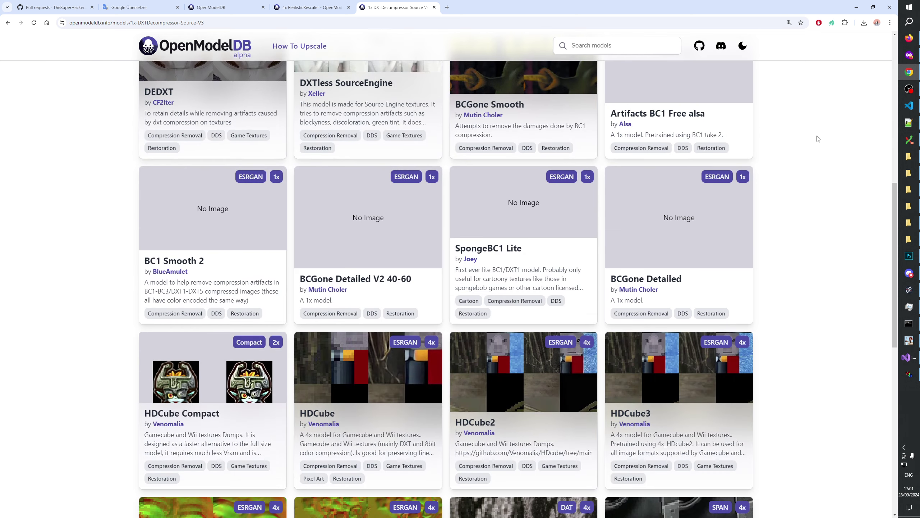
pyautogui.scroll(8, 815, 145)
# Step: Close the RealisticRescaler page and return to the DDS-filtered model list
pyautogui.click(307, 8)
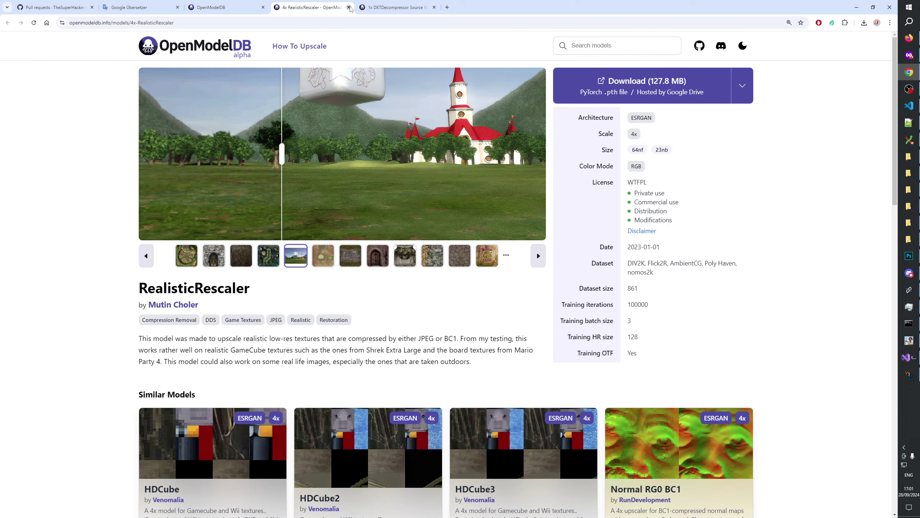
pyautogui.click(349, 7)
pyautogui.click(218, 7)
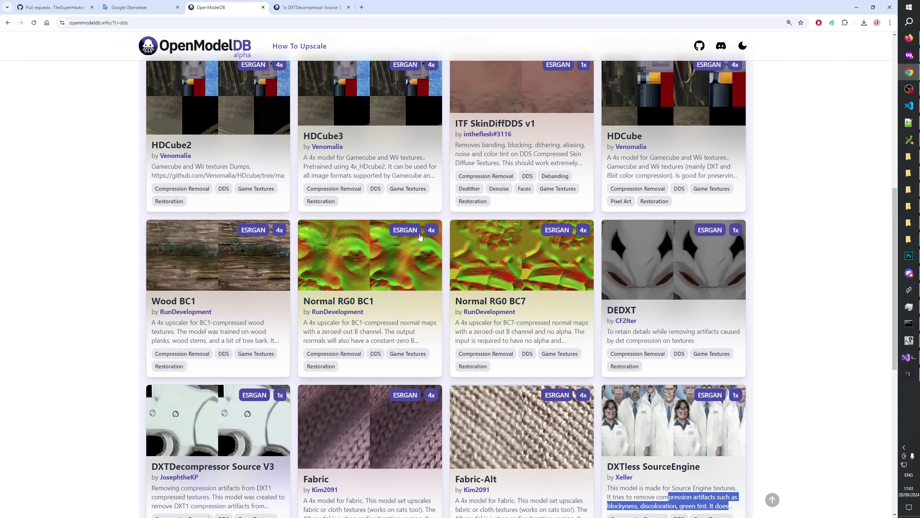
# Step: Look through the DDS models to the end of the list and back up to the HDCube and ITF SkinDiffDDS v1 entries
pyautogui.scroll(-5, 448, 242)
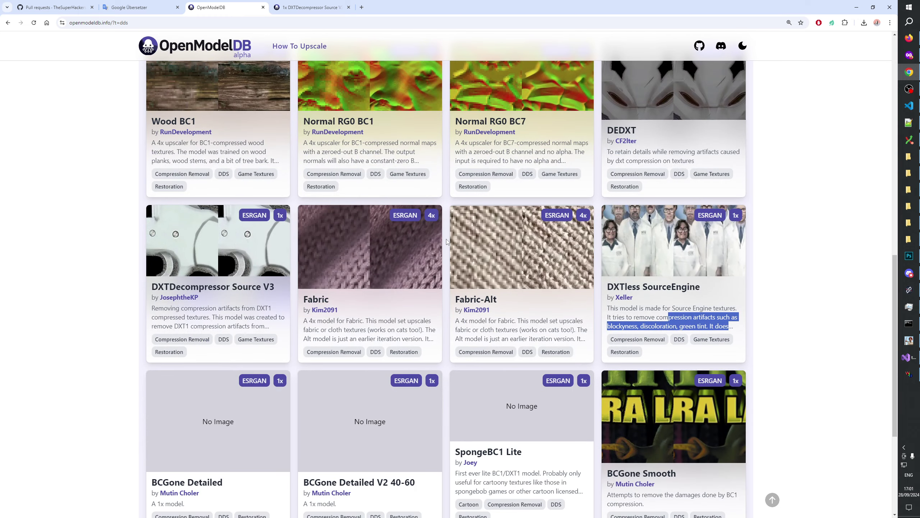
pyautogui.click(35, 370)
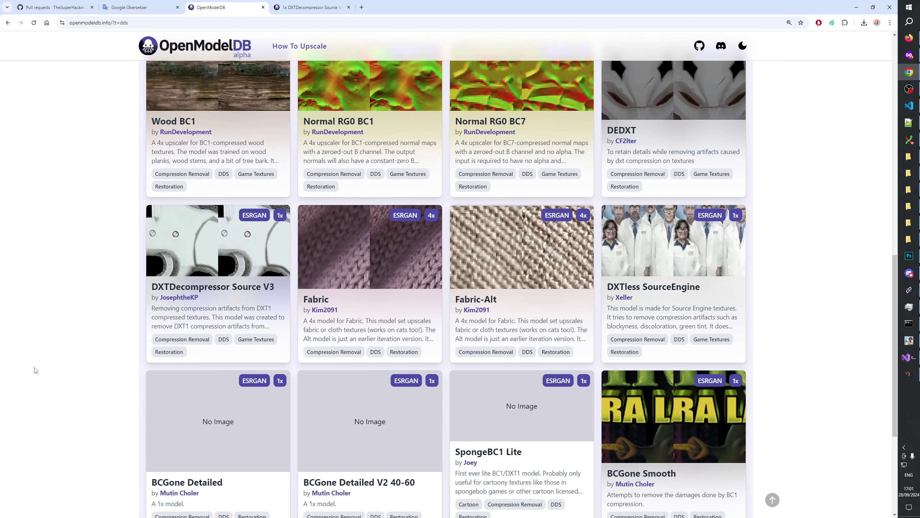
pyautogui.scroll(-2, 44, 365)
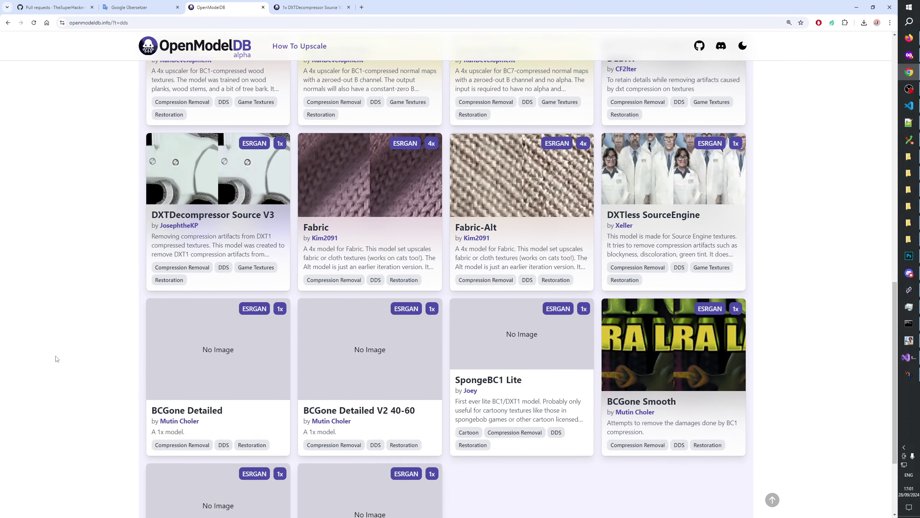
pyautogui.scroll(-3, 57, 360)
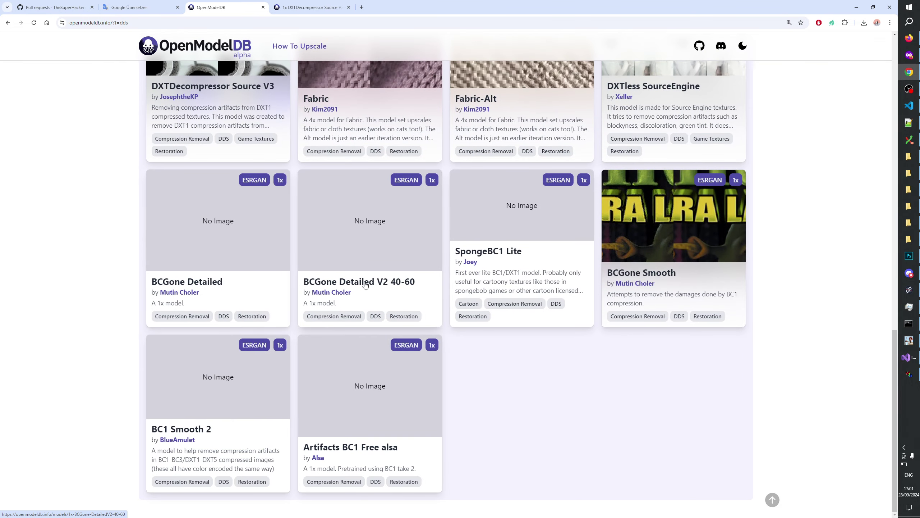
pyautogui.scroll(4, 635, 273)
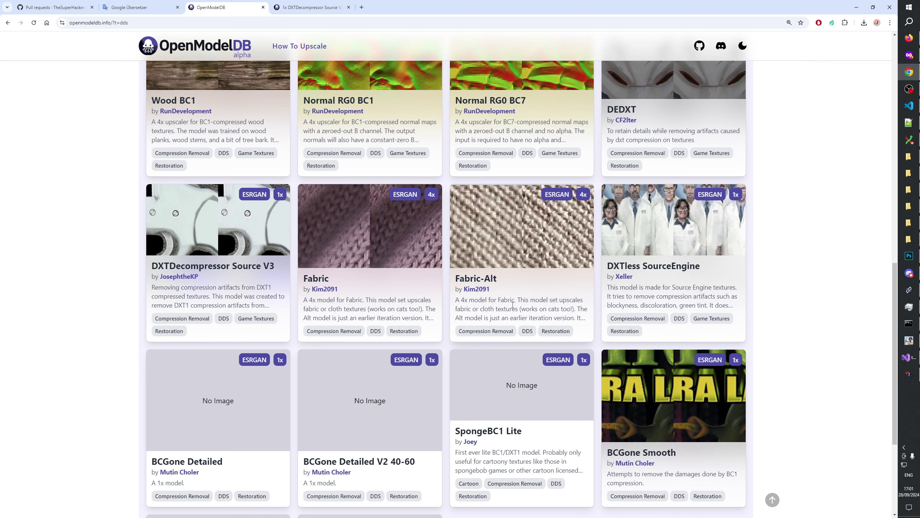
pyautogui.scroll(5, 513, 305)
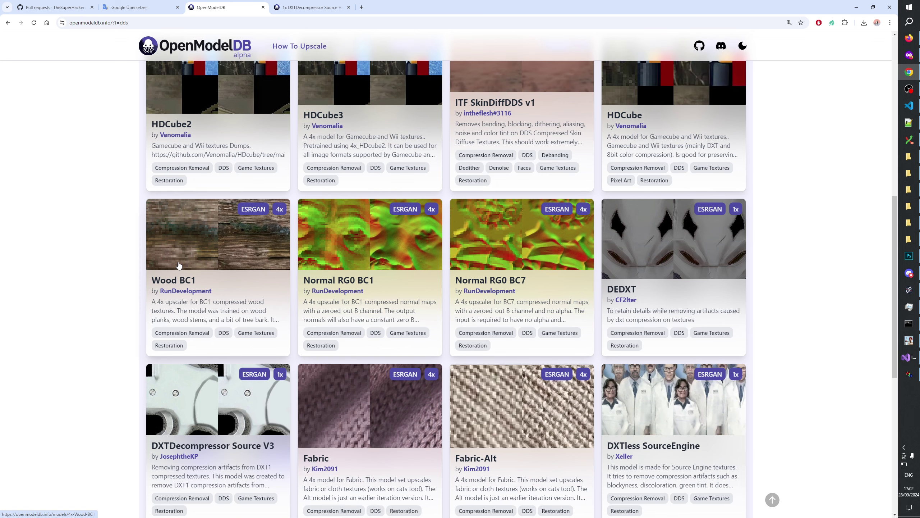
pyautogui.scroll(4, 179, 265)
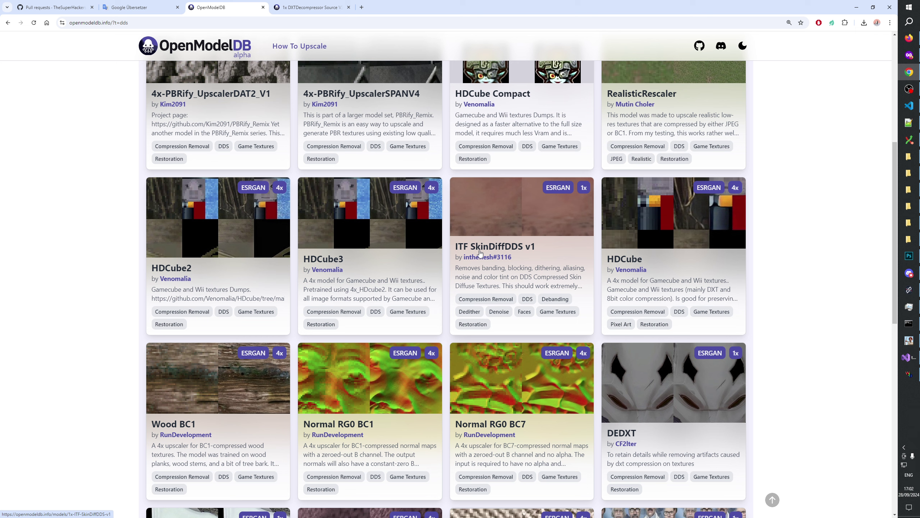
# Step: Download the DXTDecompressor Source V3 model and save its .pth file in the Projects\aimodels folder on drive D
pyautogui.click(312, 7)
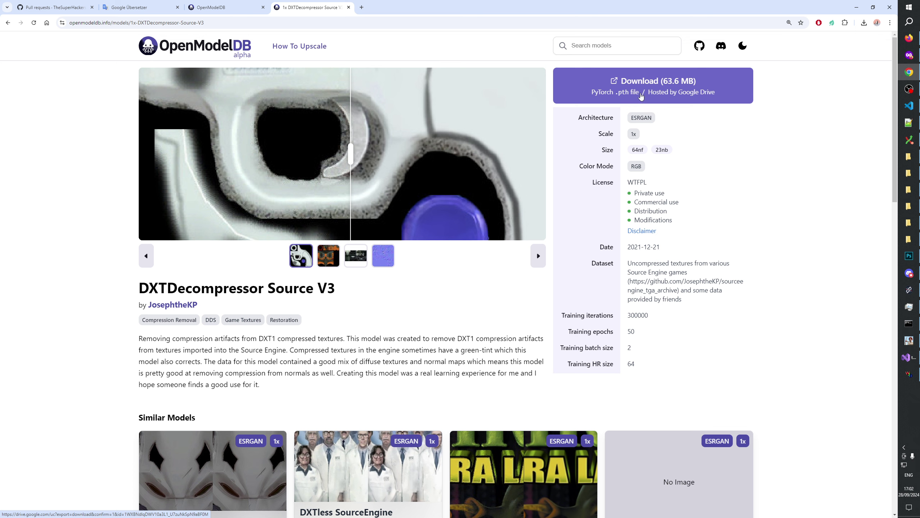
pyautogui.click(642, 95)
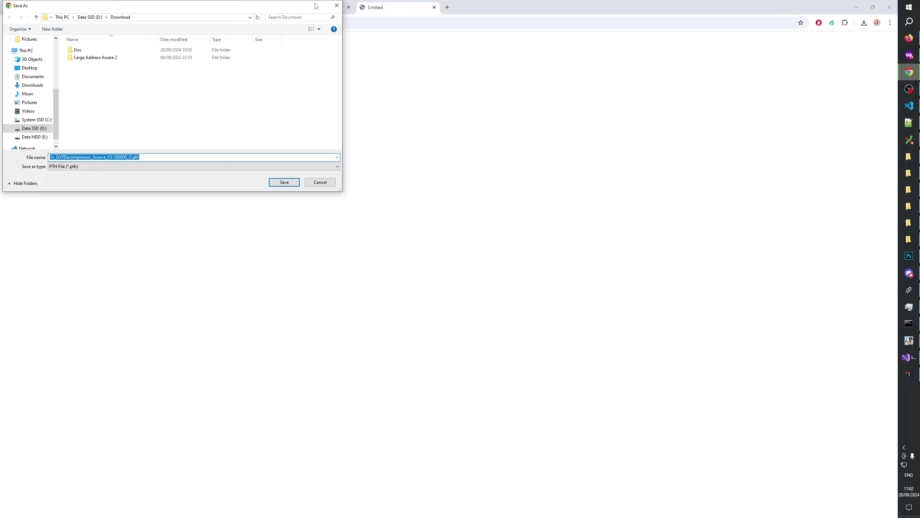
pyautogui.click(90, 17)
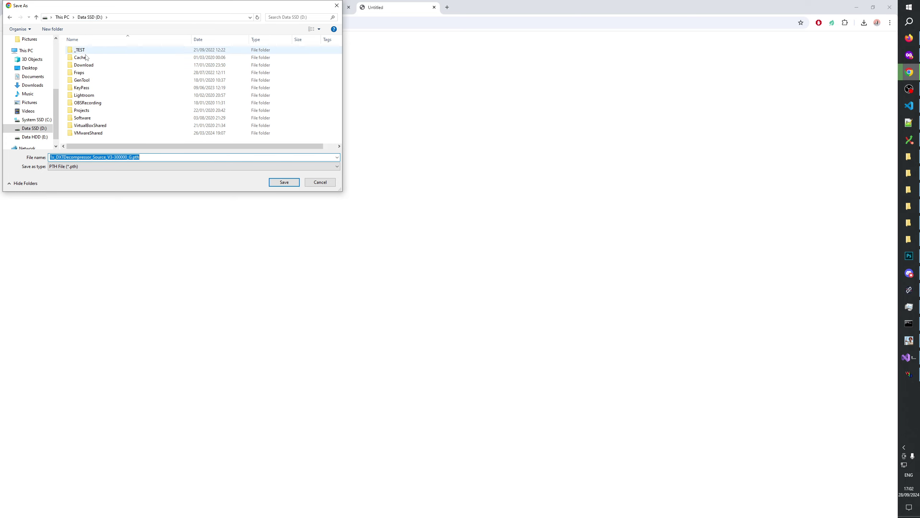
pyautogui.doubleClick(81, 111)
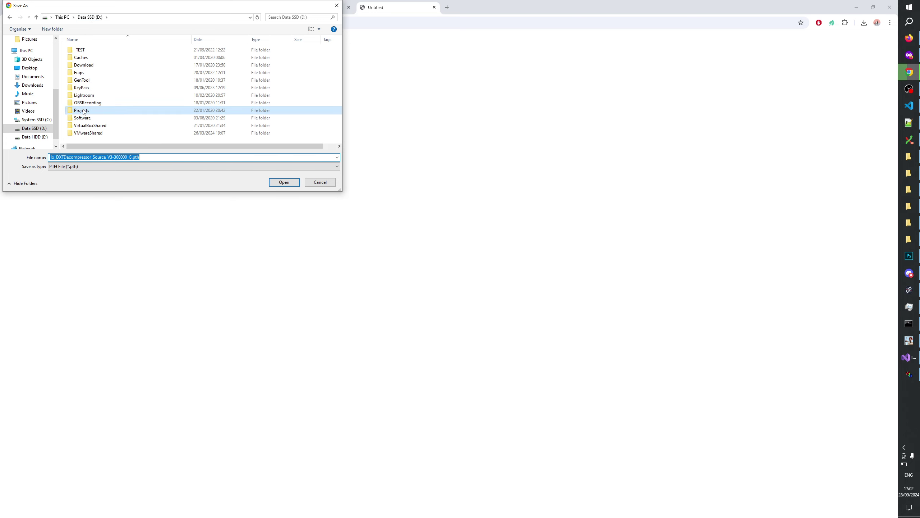
pyautogui.doubleClick(84, 58)
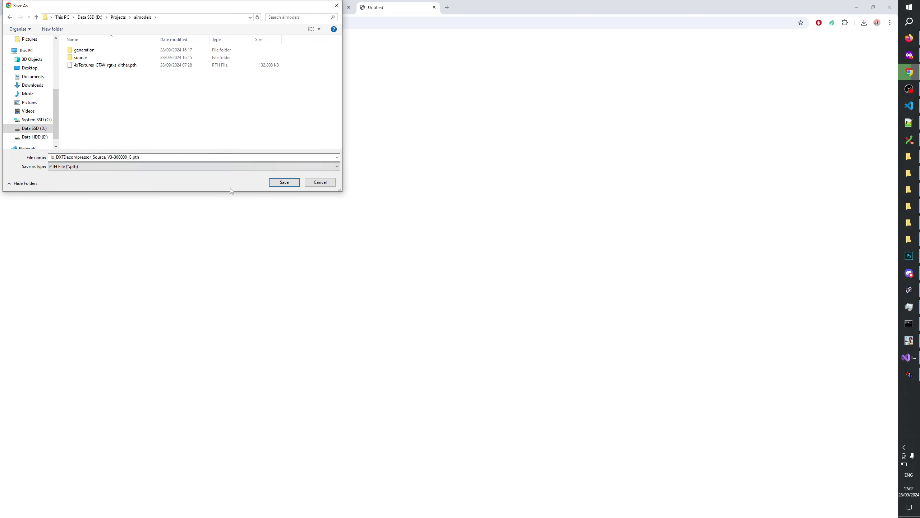
pyautogui.click(270, 183)
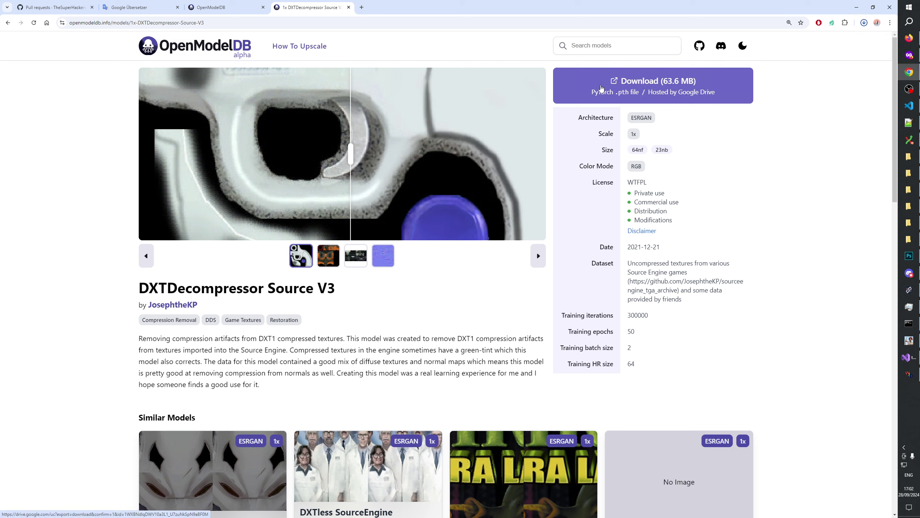
# Step: Return to the DDS-filtered OpenModelDB list and go to its model search field
pyautogui.click(218, 10)
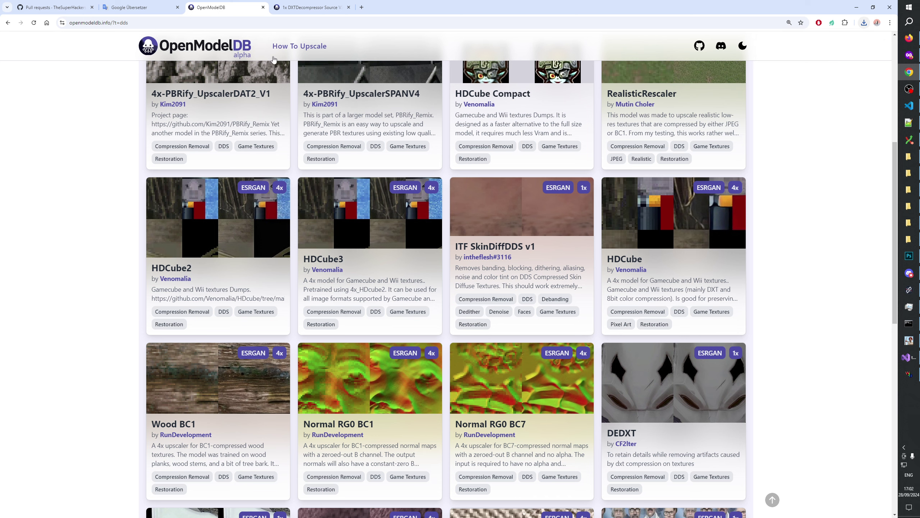
pyautogui.scroll(7, 821, 242)
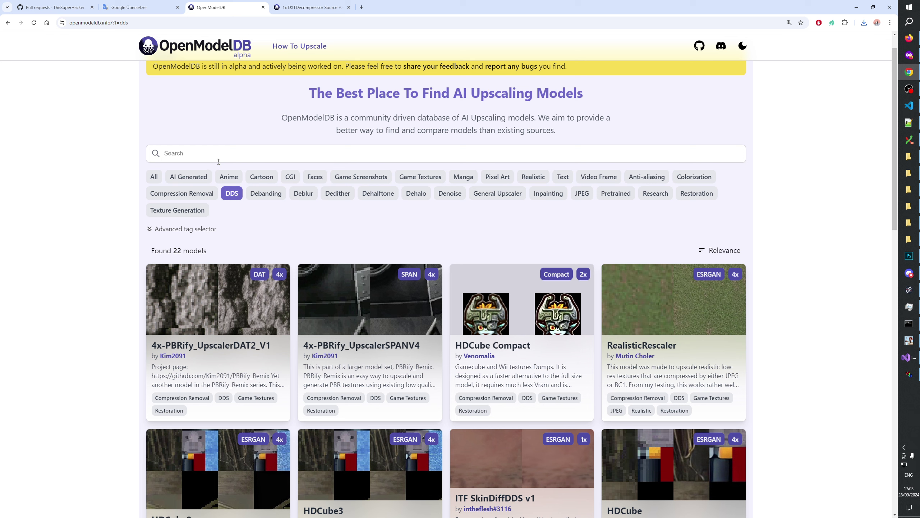
pyautogui.click(194, 153)
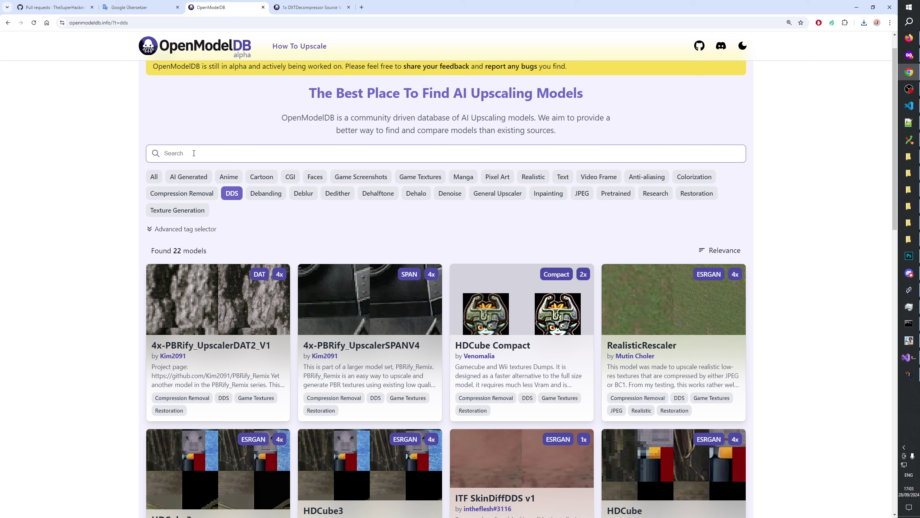
# Step: Switch to the aimodels folder in File Explorer and check for the downloaded DXTDecompressor model file
pyautogui.click(914, 241)
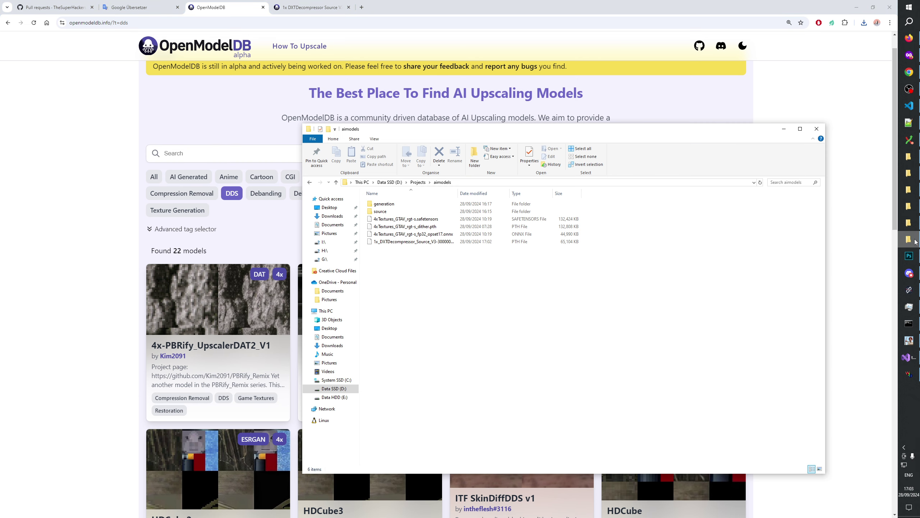
pyautogui.click(417, 242)
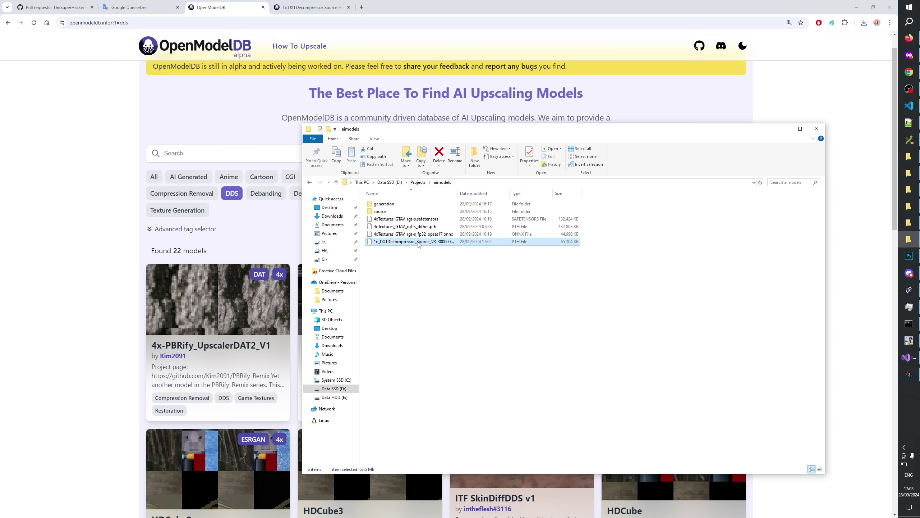
pyautogui.click(422, 269)
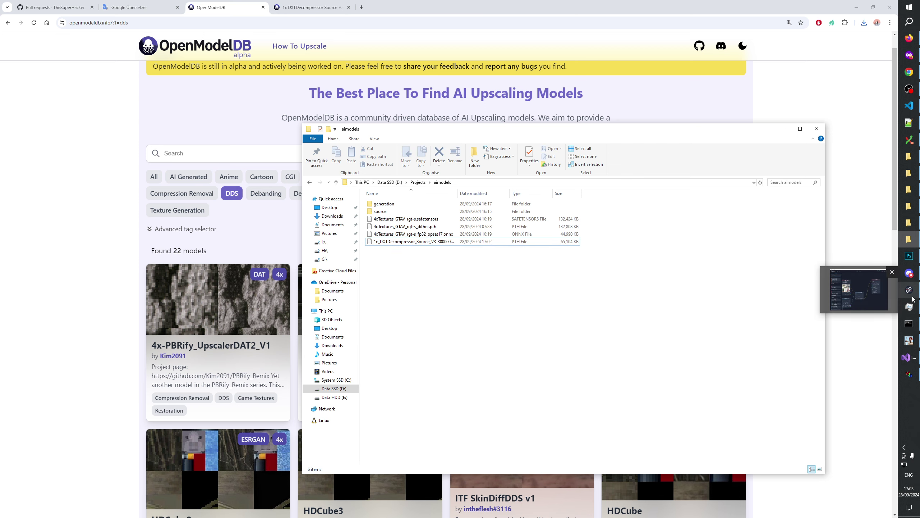
# Step: Locate the cbnmegamal.dds texture in the GenerateMip textures folder
pyautogui.click(912, 225)
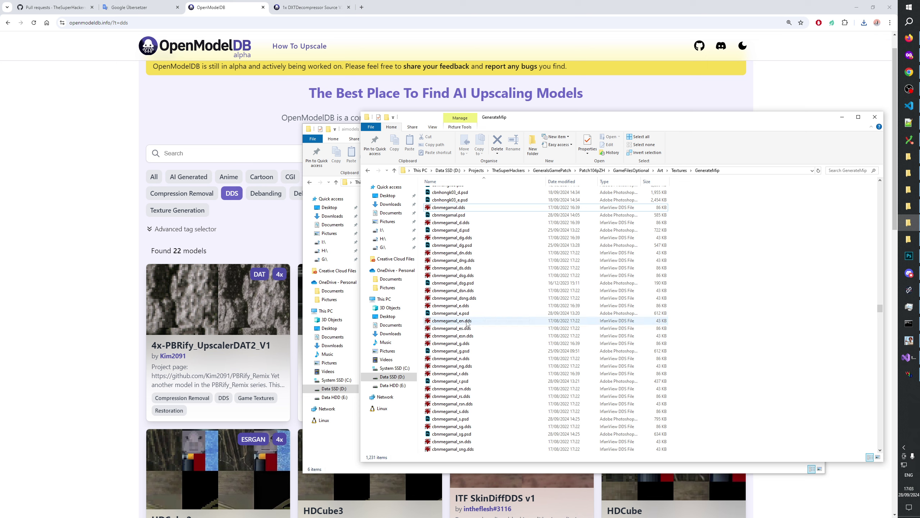
pyautogui.moveTo(468, 322)
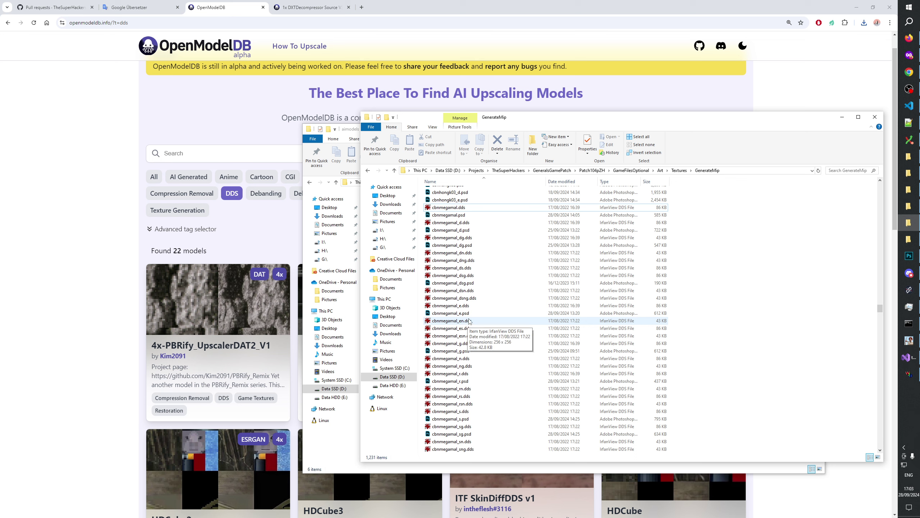
pyautogui.click(449, 208)
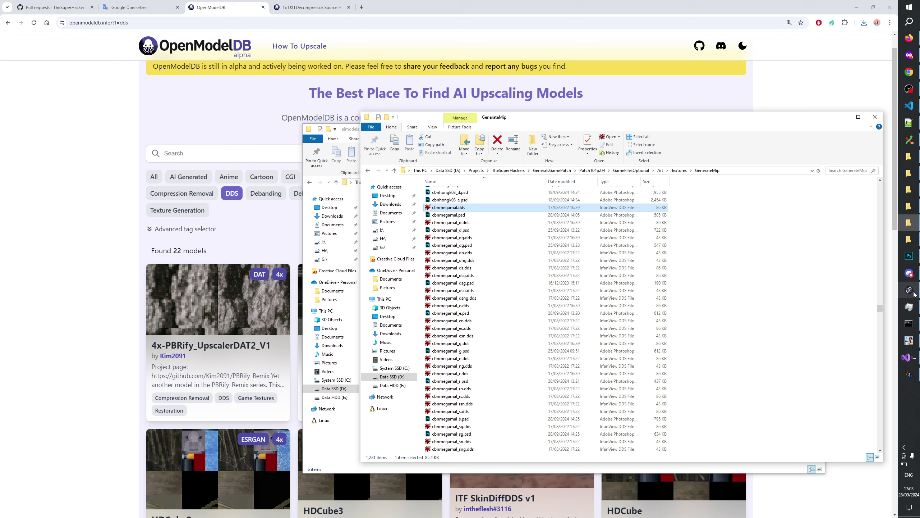
# Step: Open the source folder inside aimodels
pyautogui.click(916, 222)
pyautogui.click(398, 213)
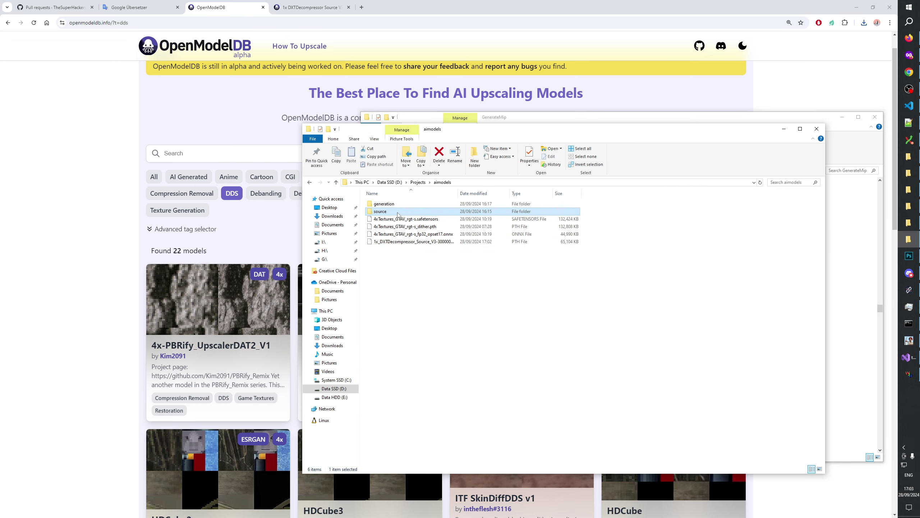
pyautogui.doubleClick(398, 214)
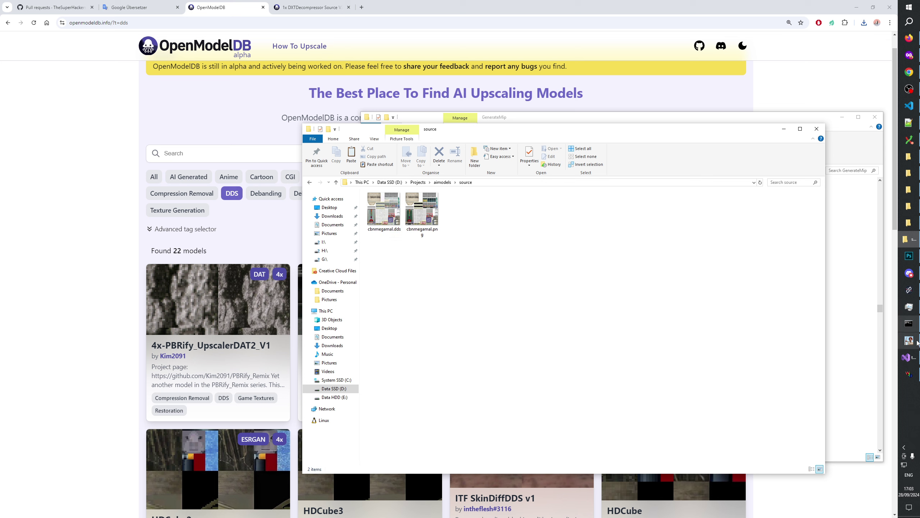
# Step: Copy CBNMegaMal.tga from Projects\TheSuperHackers\GeneralsAlpha\Textures on drive D into the aimodels source folder, browsing in a new Explorer window
pyautogui.click(910, 222)
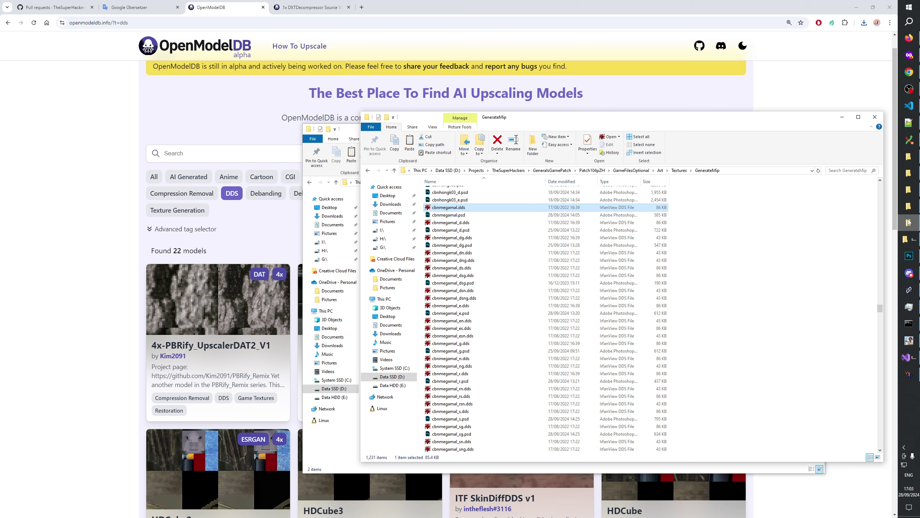
pyautogui.press('super+e')
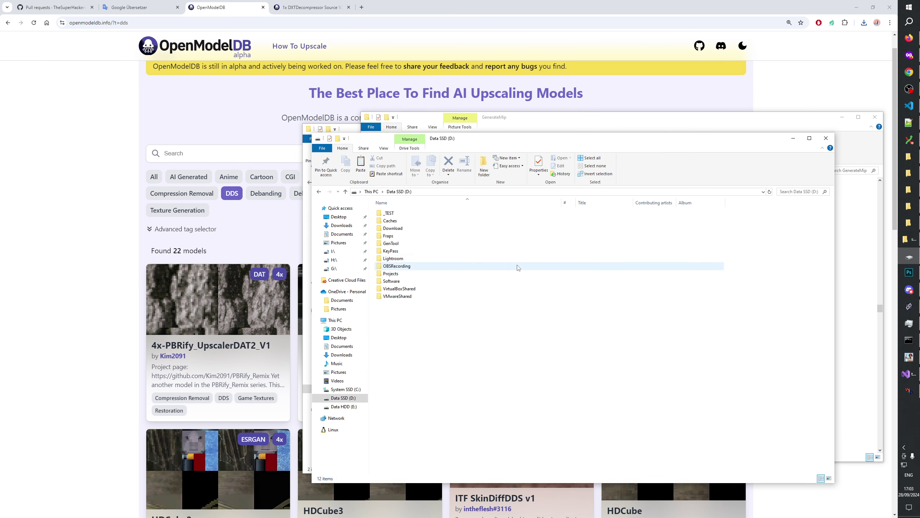
pyautogui.doubleClick(412, 274)
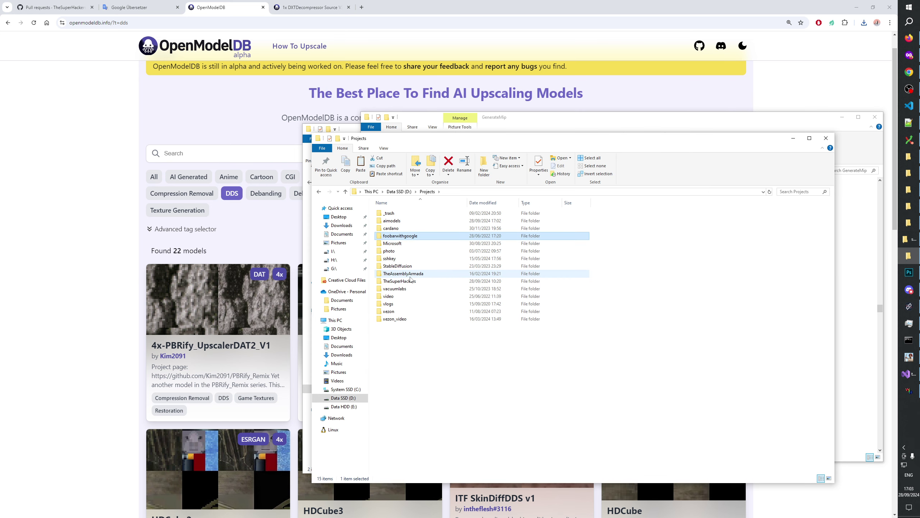
pyautogui.doubleClick(409, 279)
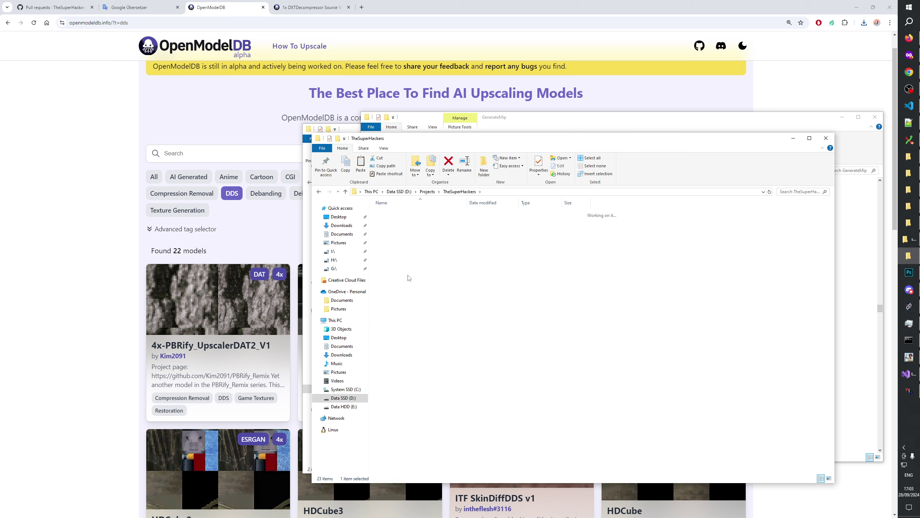
pyautogui.doubleClick(409, 277)
pyautogui.doubleClick(411, 273)
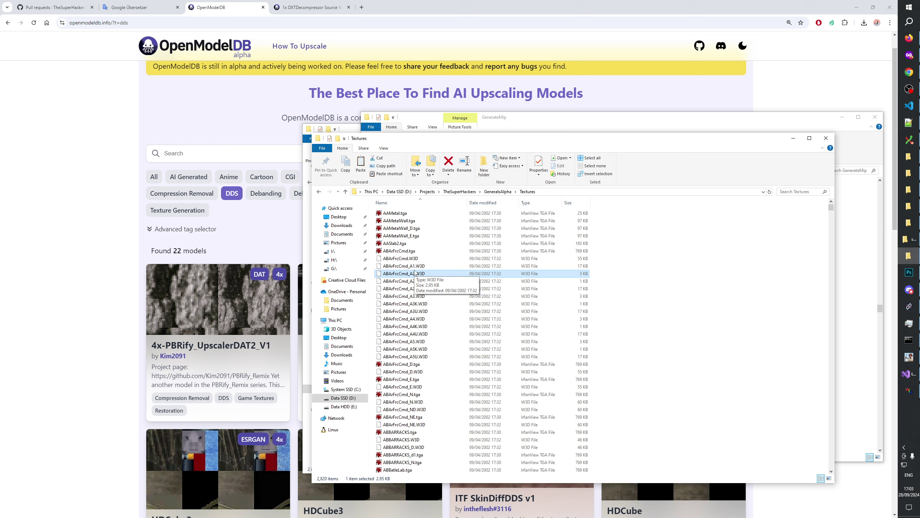
pyautogui.write('cbn')
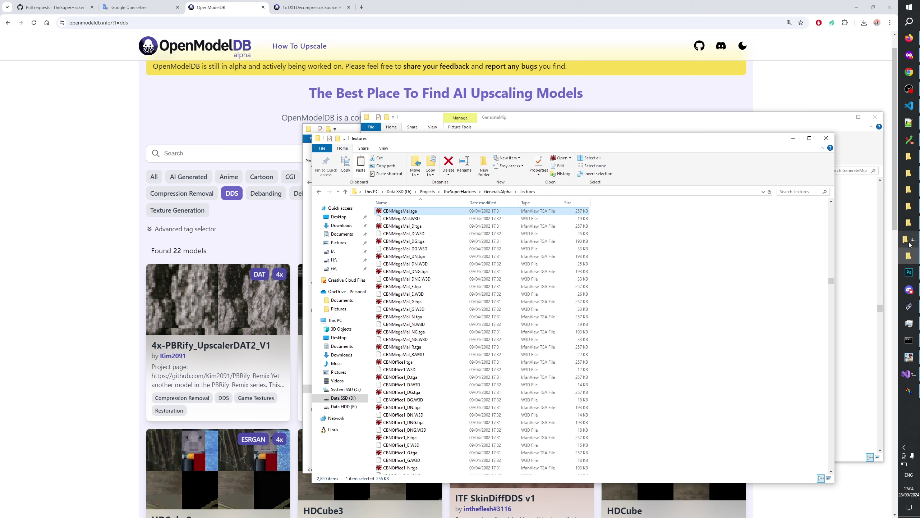
pyautogui.moveTo(905, 228)
pyautogui.click(859, 235)
pyautogui.hotkey('ctrl', 'v')
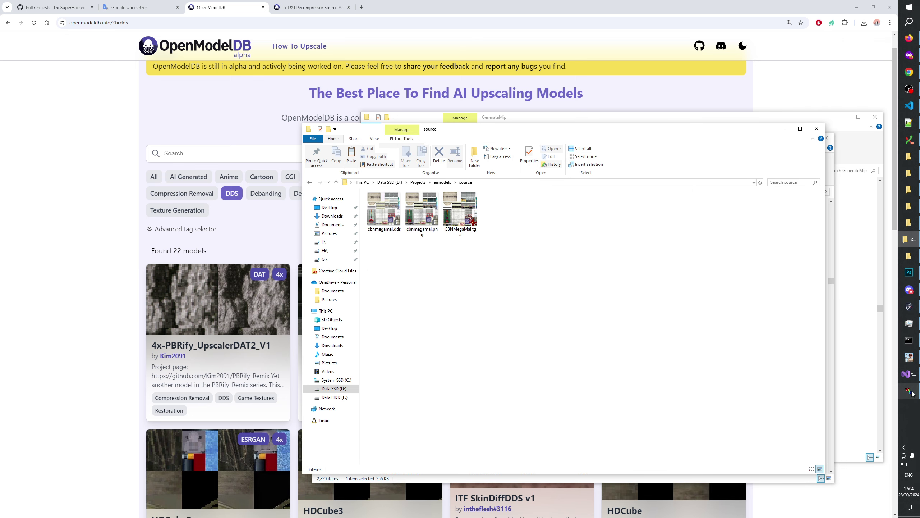
# Step: Switch to chaiNNer and set the Load Image node's file to cbnmegamal.dds from the source folder
pyautogui.moveTo(911, 393)
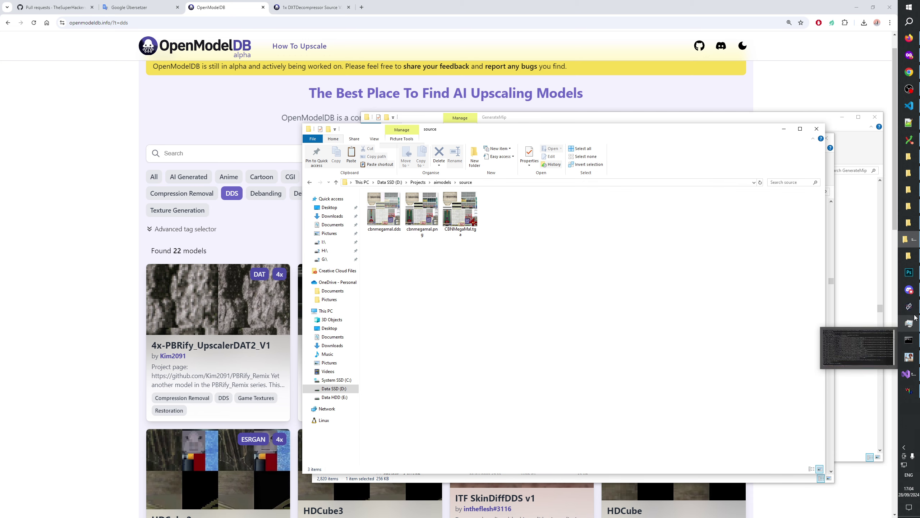
pyautogui.click(859, 391)
pyautogui.moveTo(571, 225); pyautogui.dragTo(594, 188)
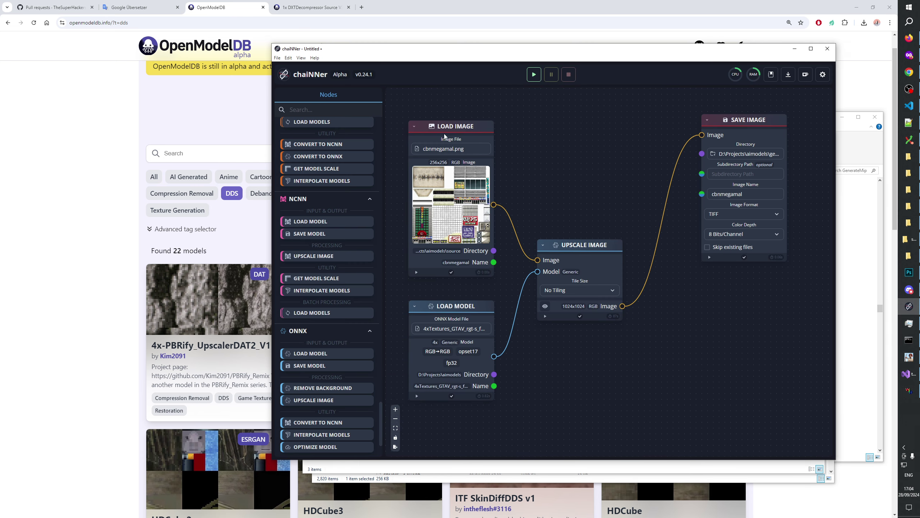
pyautogui.click(449, 152)
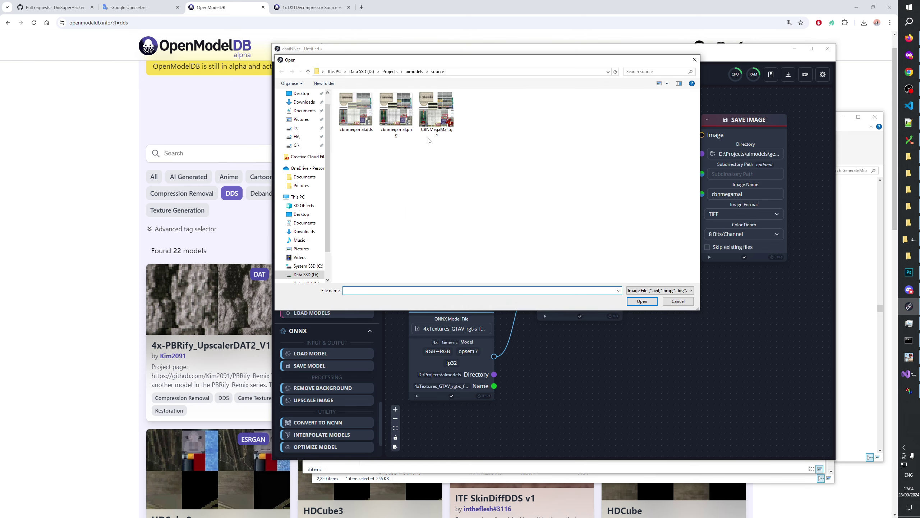
pyautogui.click(419, 116)
pyautogui.click(356, 111)
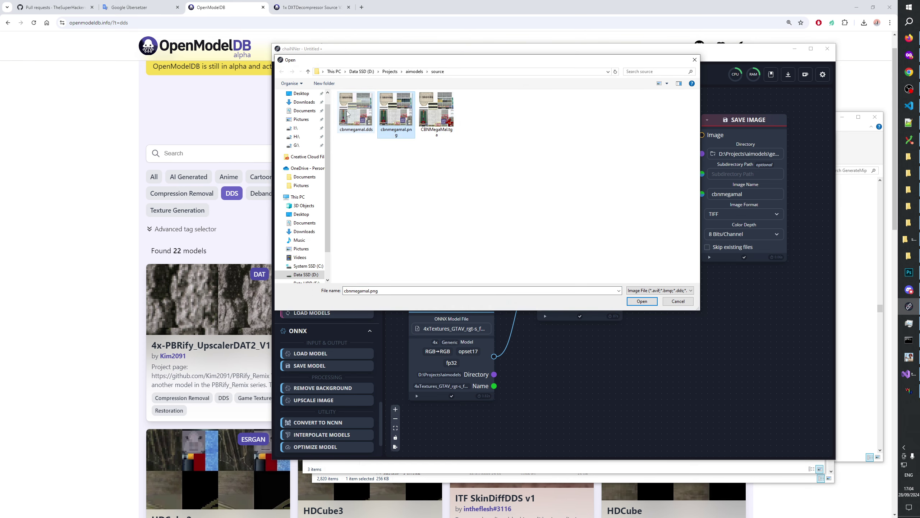
pyautogui.click(642, 301)
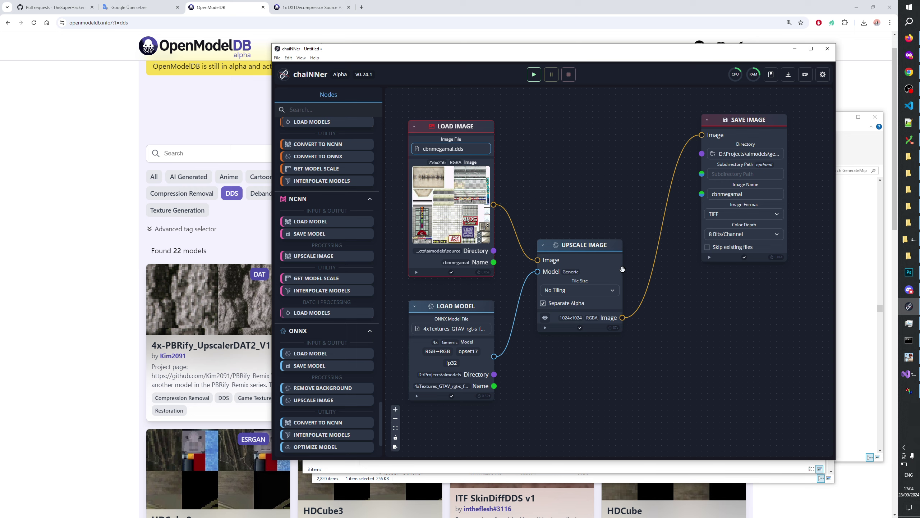
pyautogui.click(451, 328)
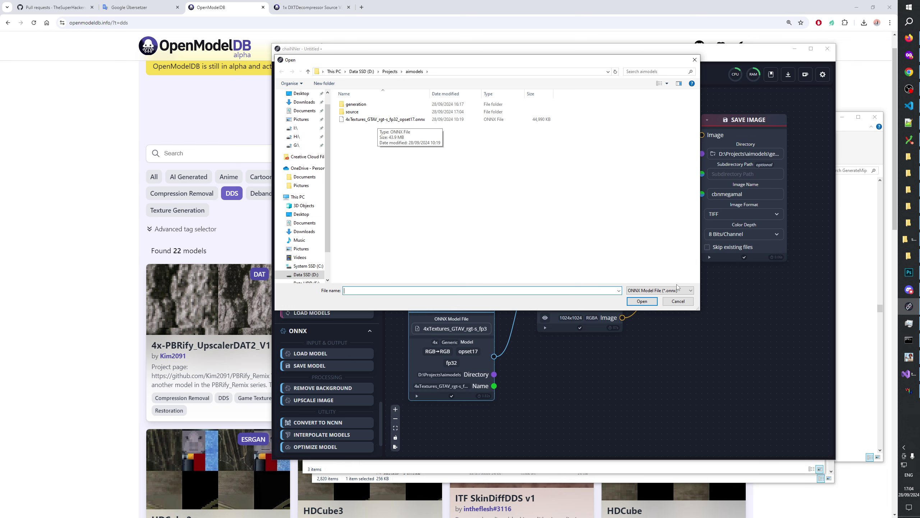
pyautogui.click(678, 301)
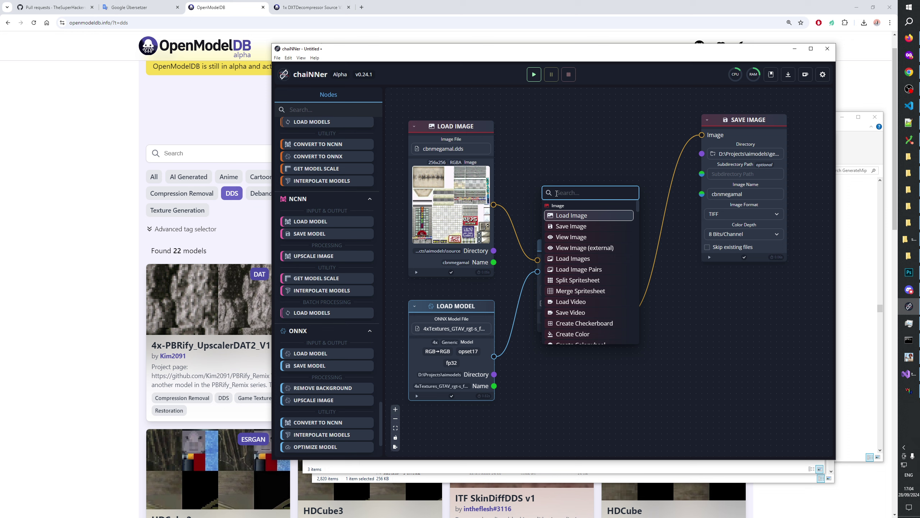
pyautogui.press('Escape')
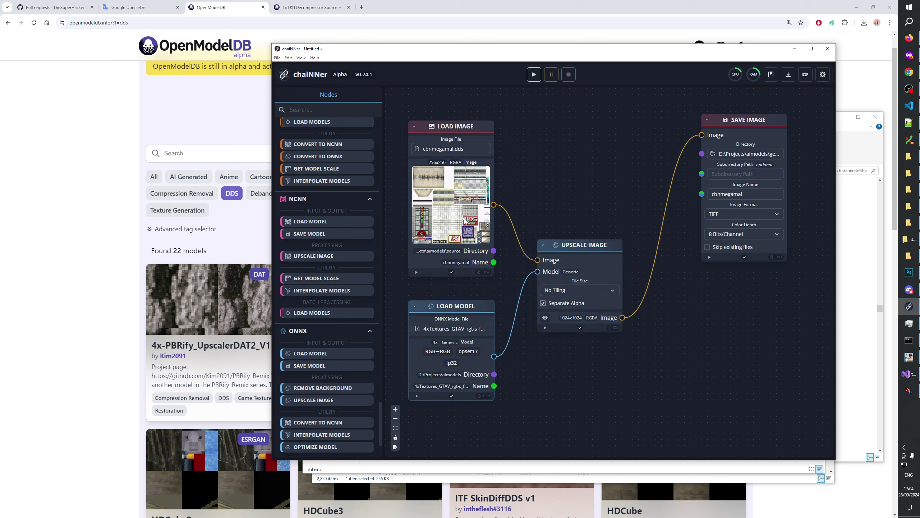
# Step: Add a PyTorch Load Model node to the chain, in the empty area above the Upscale Image node
pyautogui.scroll(3, 342, 315)
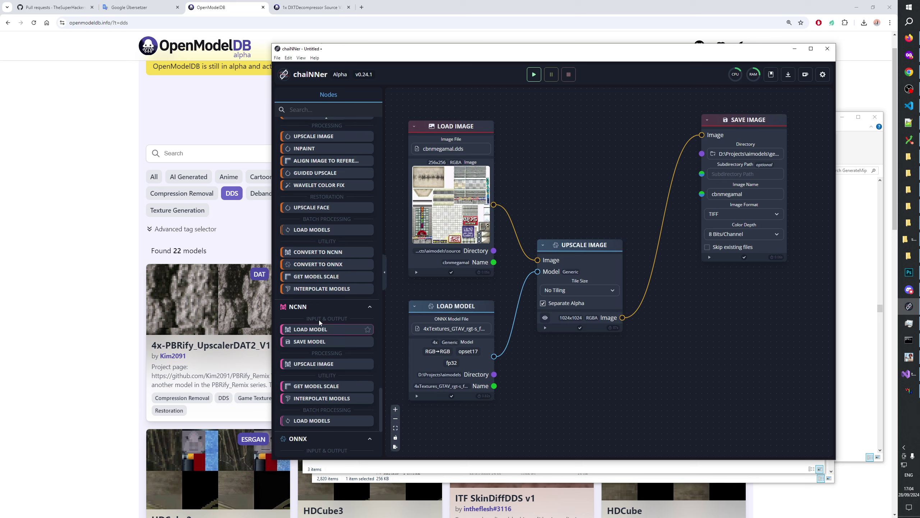
pyautogui.scroll(2, 325, 234)
pyautogui.moveTo(307, 172); pyautogui.dragTo(562, 95)
pyautogui.scroll(2, 612, 235)
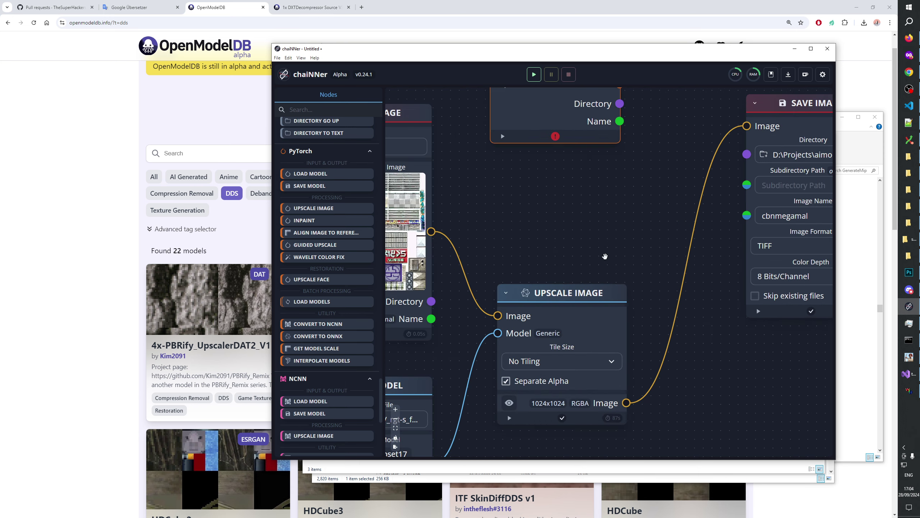
pyautogui.scroll(-4, 604, 240)
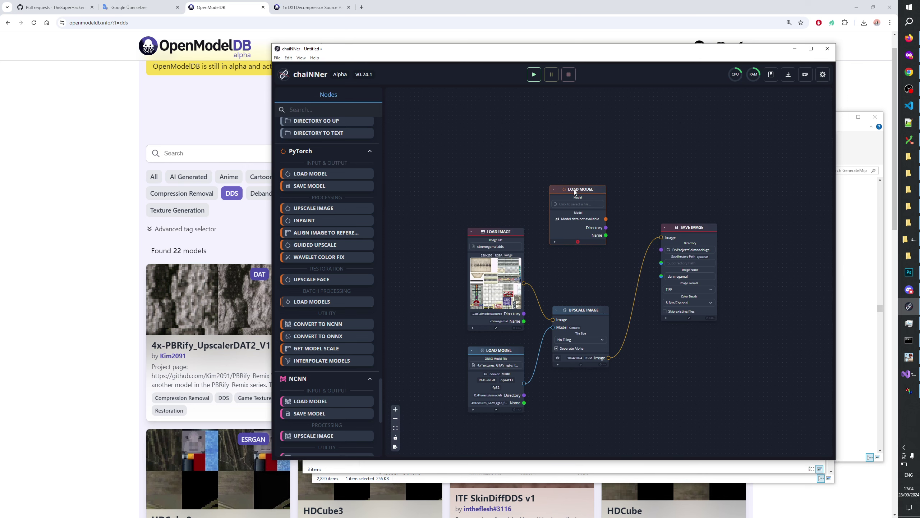
# Step: Place the PyTorch Load Model node above the Load Image node and load the 1x_DXTDecompressor_Source_V3 model file from aimodels into it
pyautogui.moveTo(573, 189); pyautogui.dragTo(493, 158)
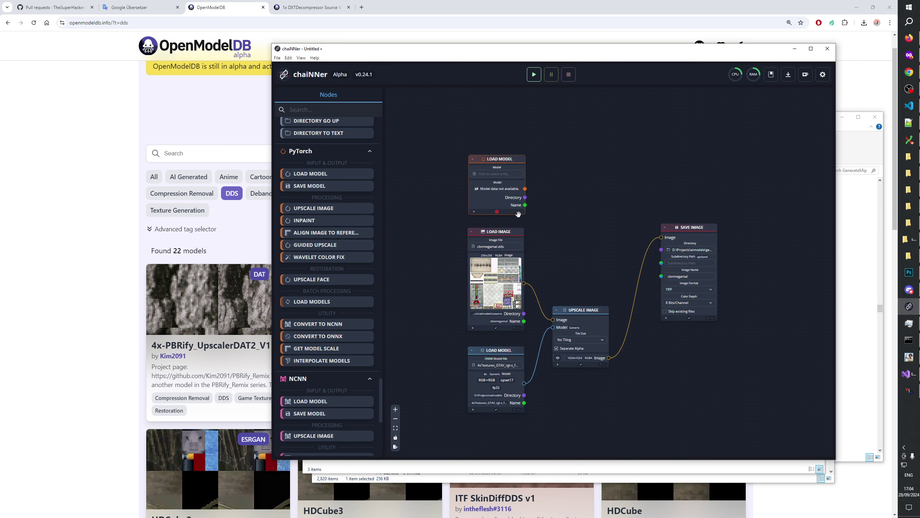
pyautogui.scroll(3, 518, 214)
pyautogui.click(464, 135)
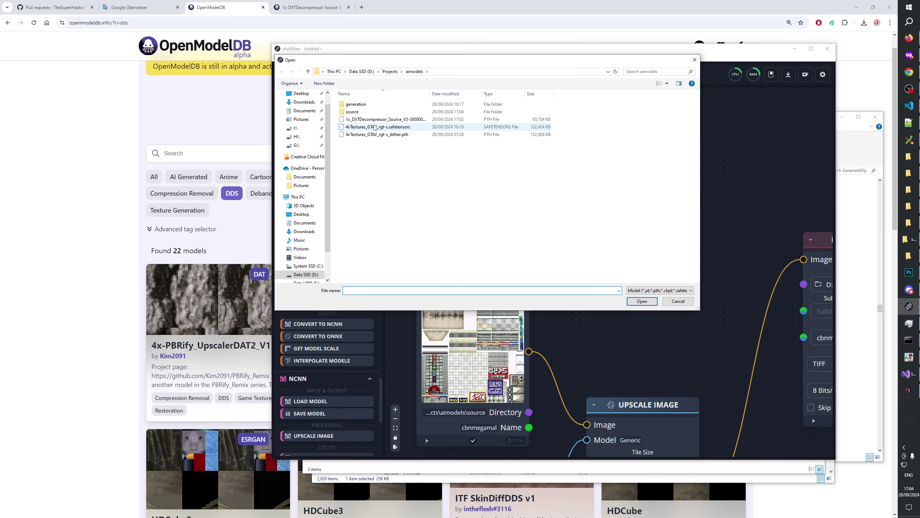
pyautogui.click(384, 120)
pyautogui.click(642, 302)
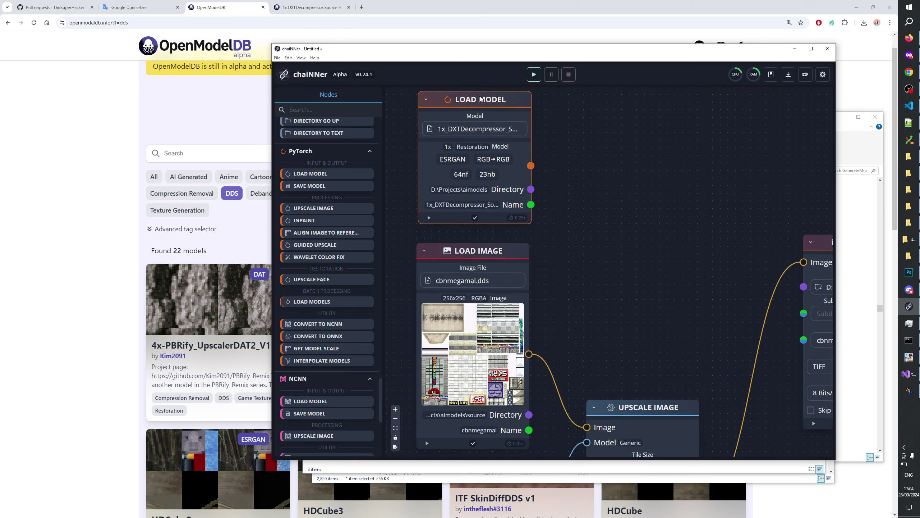
# Step: Disconnect both the Load Image node and the ONNX Load Model node from the existing Upscale Image node
pyautogui.scroll(2, 627, 192)
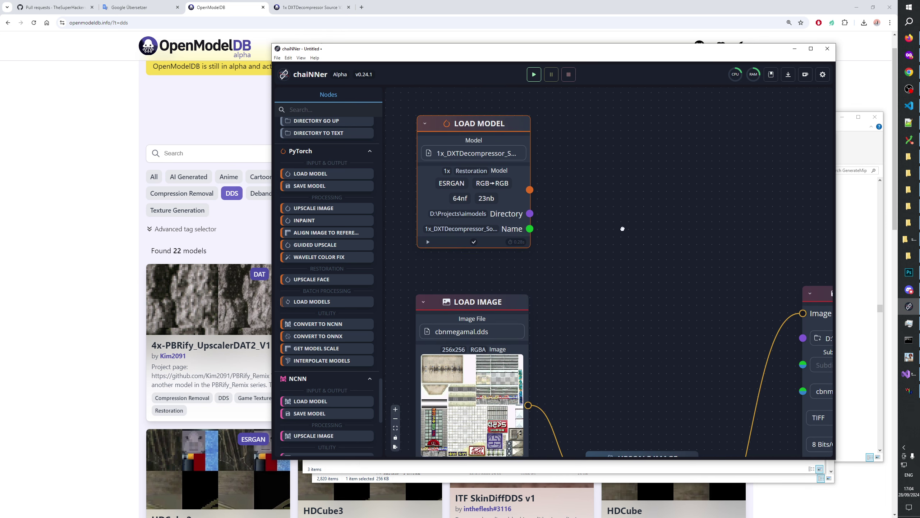
pyautogui.moveTo(624, 210); pyautogui.dragTo(607, 188)
pyautogui.scroll(-4, 609, 197)
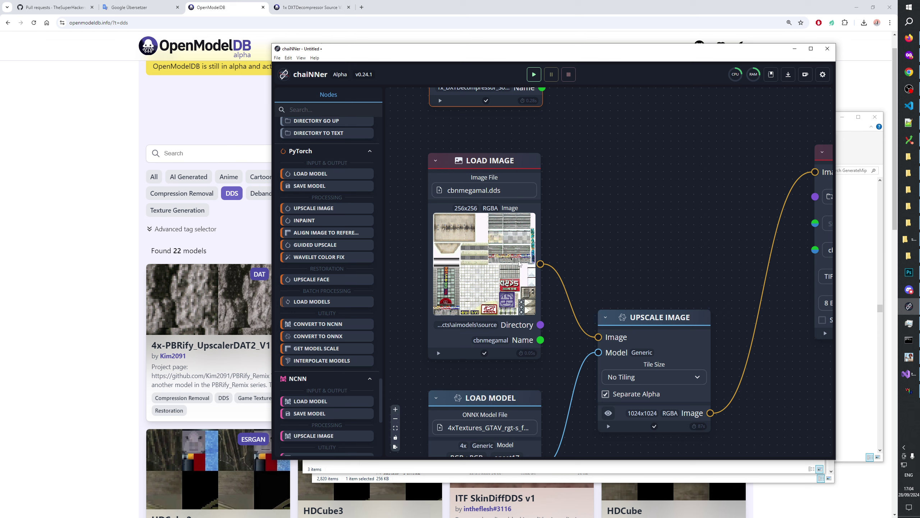
pyautogui.rightClick(505, 398)
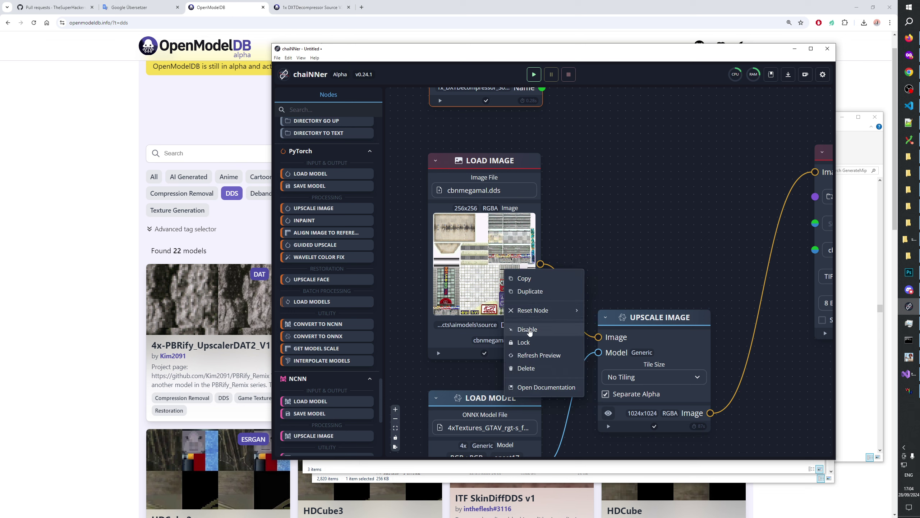
pyautogui.click(628, 234)
pyautogui.click(572, 306)
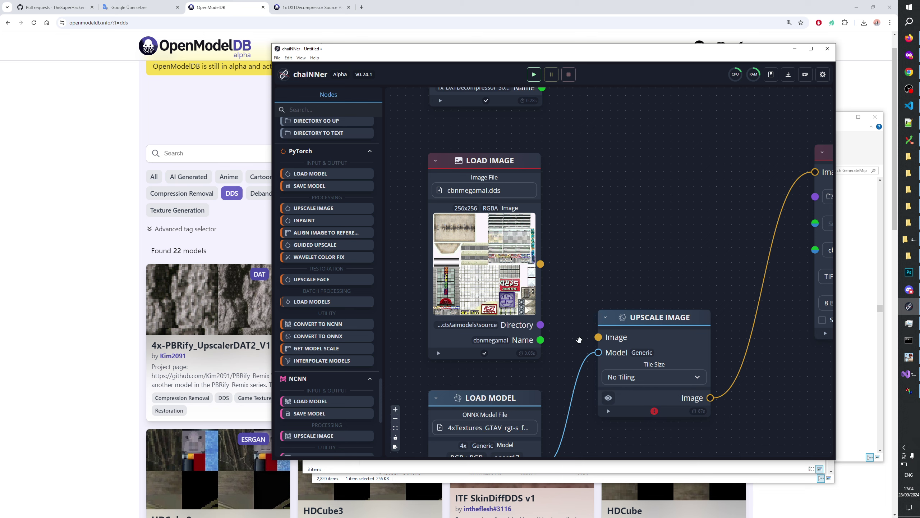
pyautogui.scroll(3, 580, 320)
pyautogui.scroll(-6, 594, 257)
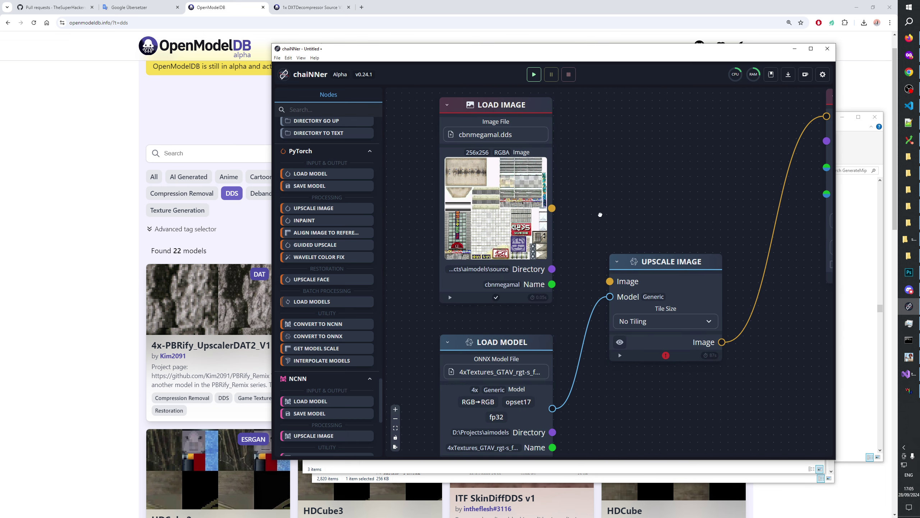
pyautogui.moveTo(601, 214); pyautogui.dragTo(593, 207)
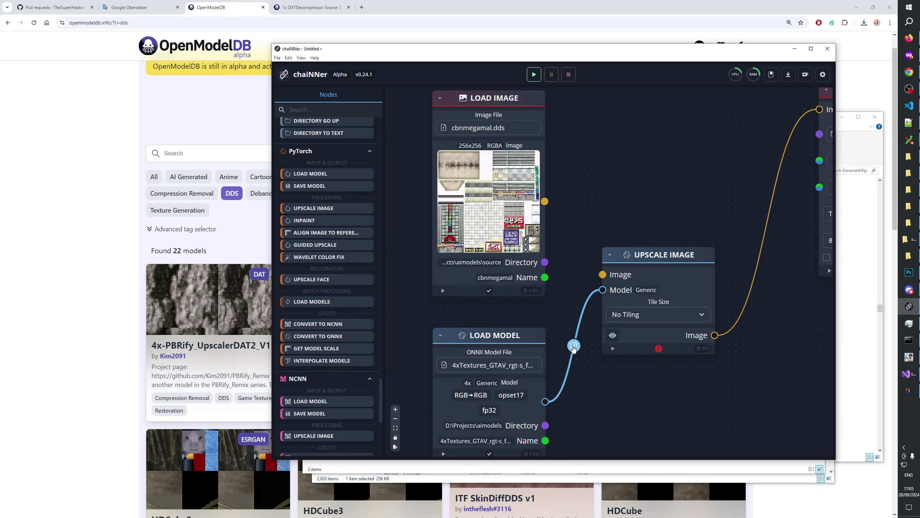
pyautogui.click(574, 347)
pyautogui.scroll(10, 525, 182)
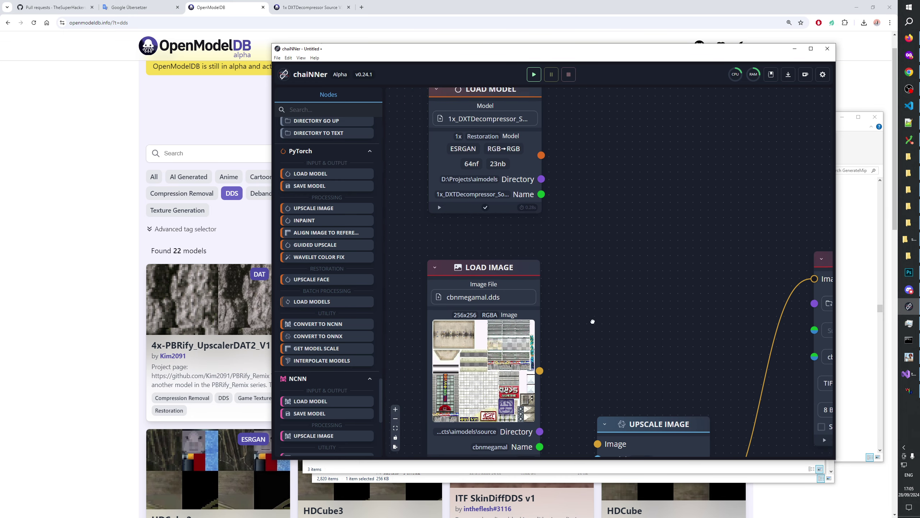
pyautogui.moveTo(514, 120); pyautogui.dragTo(657, 125)
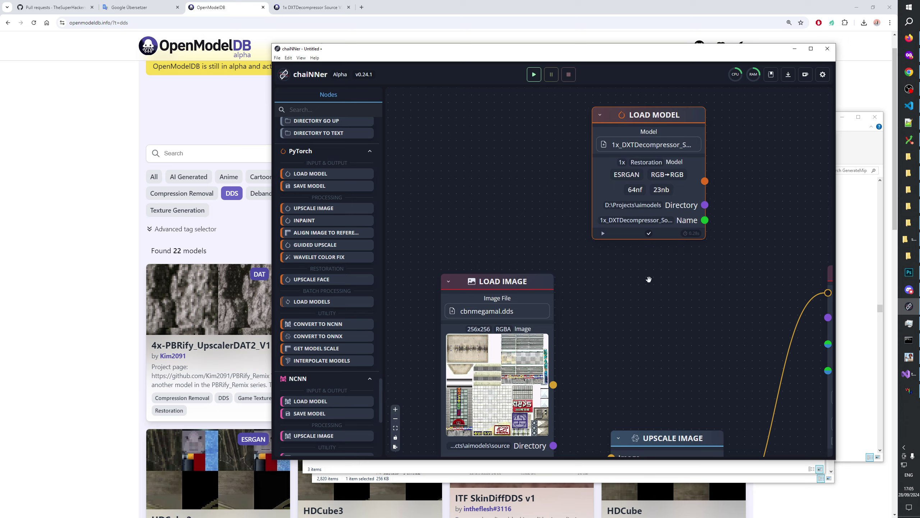
pyautogui.moveTo(613, 320); pyautogui.dragTo(603, 303)
pyautogui.moveTo(542, 369); pyautogui.dragTo(569, 268)
pyautogui.moveTo(627, 102); pyautogui.dragTo(475, 128)
pyautogui.scroll(2, 473, 109)
pyautogui.moveTo(542, 398); pyautogui.dragTo(637, 215)
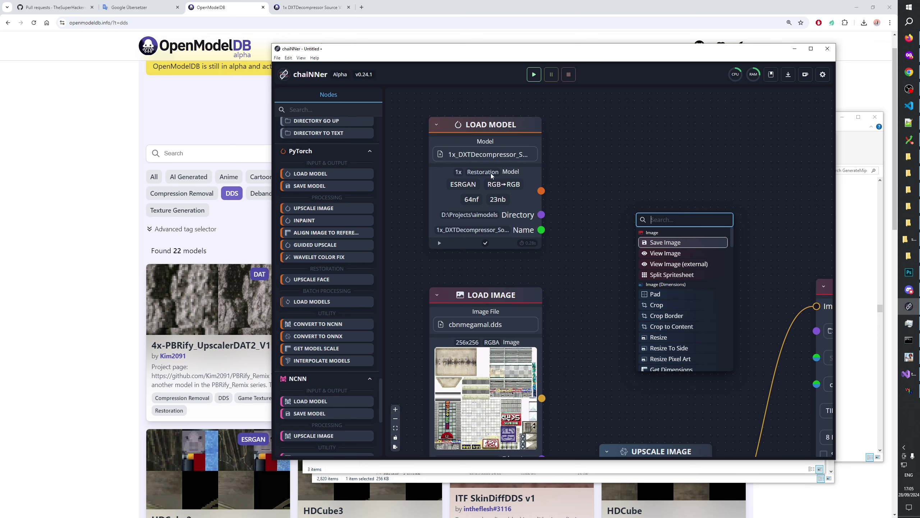
pyautogui.click(668, 243)
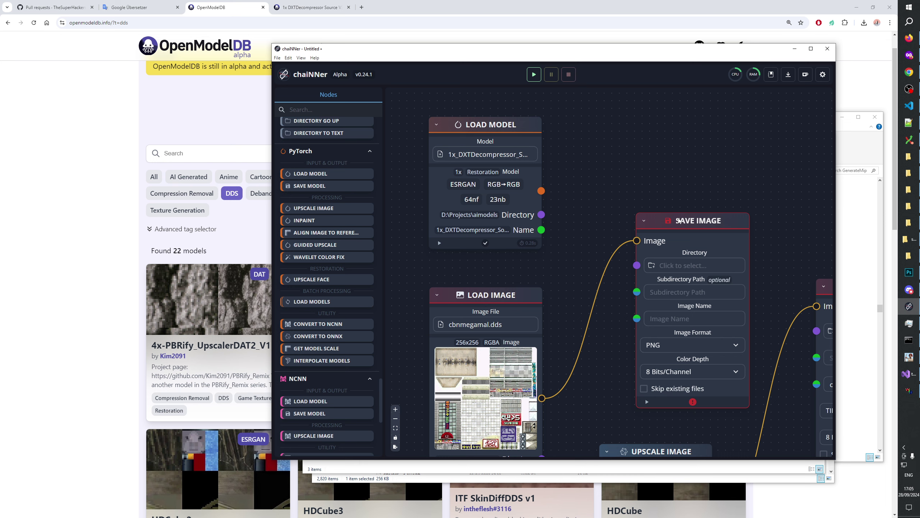
pyautogui.moveTo(602, 382); pyautogui.dragTo(549, 359)
pyautogui.rightClick(645, 200)
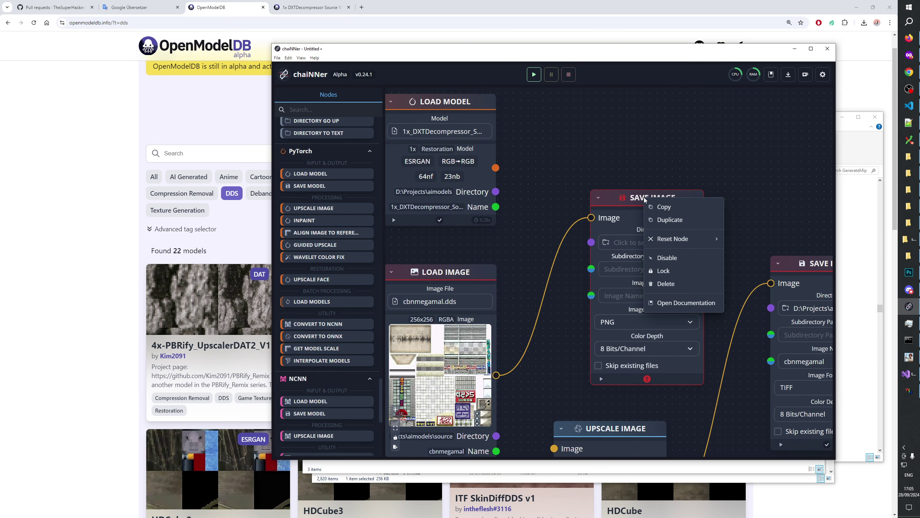
pyautogui.click(665, 284)
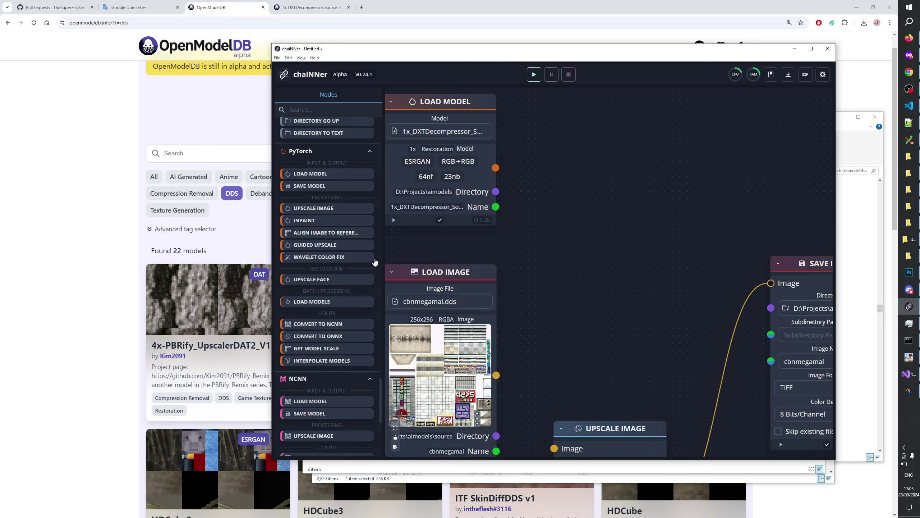
# Step: Add a PyTorch Upscale Image node beside the PyTorch Load Model node and connect the decompressor model and the cbnmegamal.dds image to its inputs
pyautogui.moveTo(583, 219); pyautogui.dragTo(612, 248)
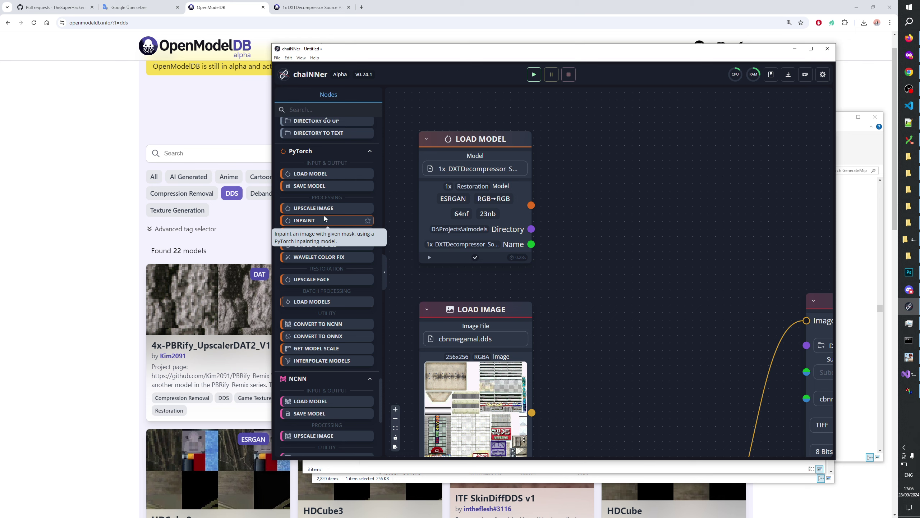
pyautogui.moveTo(711, 213); pyautogui.dragTo(730, 238)
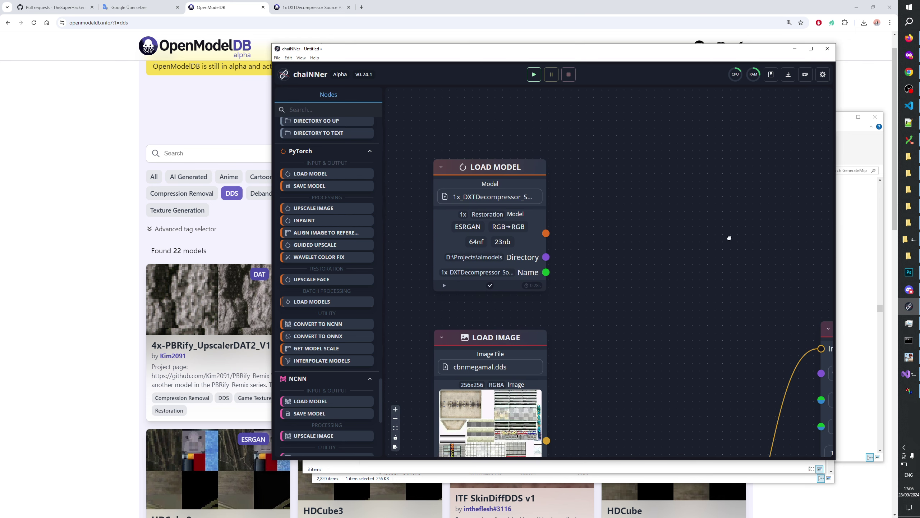
pyautogui.scroll(-3, 729, 238)
pyautogui.scroll(1, 663, 259)
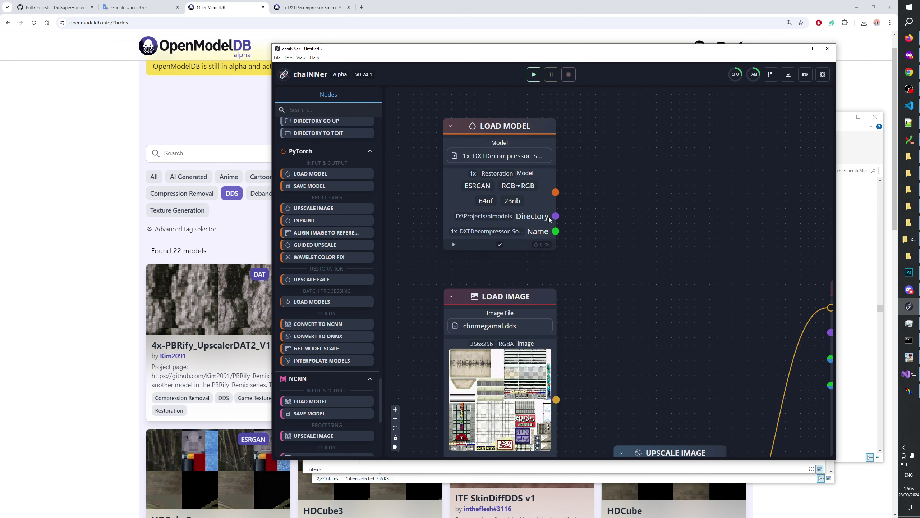
pyautogui.scroll(1, 549, 218)
pyautogui.scroll(-5, 613, 208)
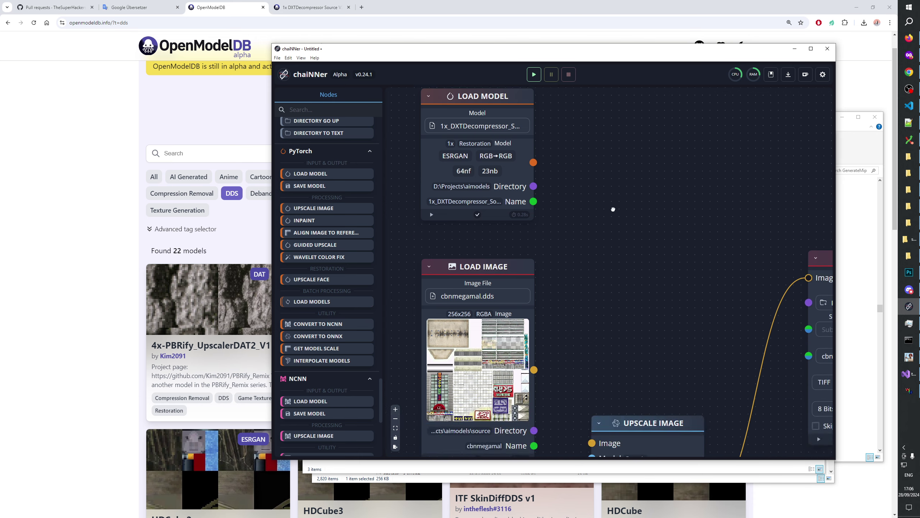
pyautogui.moveTo(629, 190); pyautogui.dragTo(630, 193)
pyautogui.scroll(5, 623, 212)
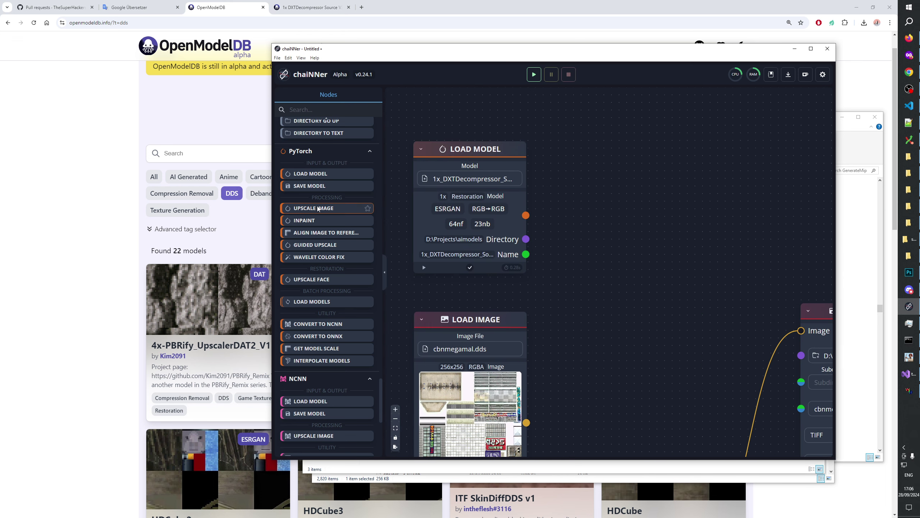
pyautogui.moveTo(317, 208); pyautogui.dragTo(644, 202)
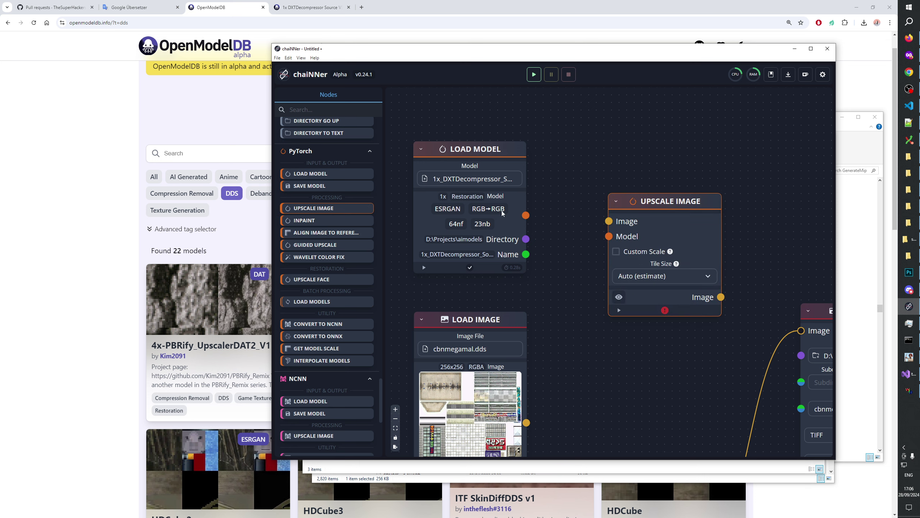
pyautogui.moveTo(526, 215); pyautogui.dragTo(609, 236)
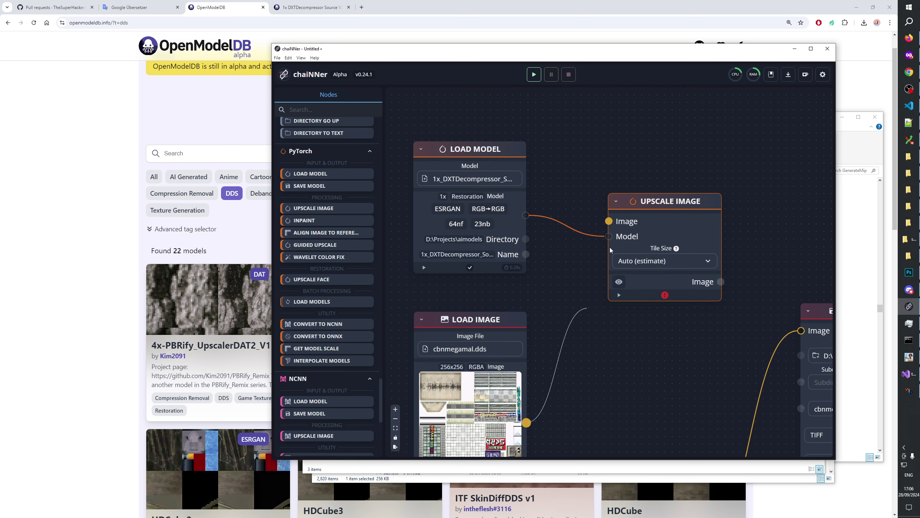
pyautogui.moveTo(526, 423); pyautogui.dragTo(609, 221)
# Step: Enable Separate Alpha on the PyTorch Upscale Image node and rewire the Save Image node from the old upscaler to its output
pyautogui.moveTo(604, 364); pyautogui.dragTo(518, 301)
pyautogui.moveTo(604, 273); pyautogui.dragTo(626, 277)
pyautogui.click(628, 316)
pyautogui.moveTo(732, 266); pyautogui.dragTo(725, 185)
pyautogui.moveTo(571, 323); pyautogui.dragTo(550, 326)
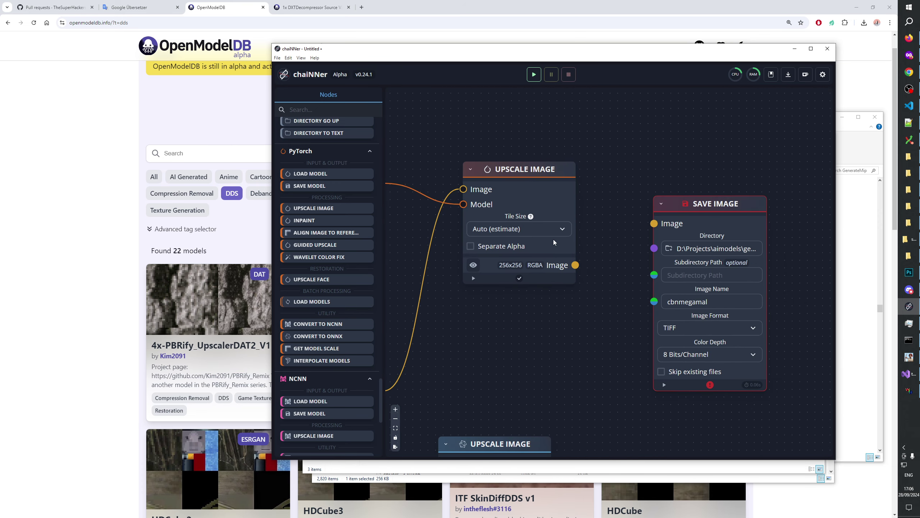
pyautogui.click(522, 247)
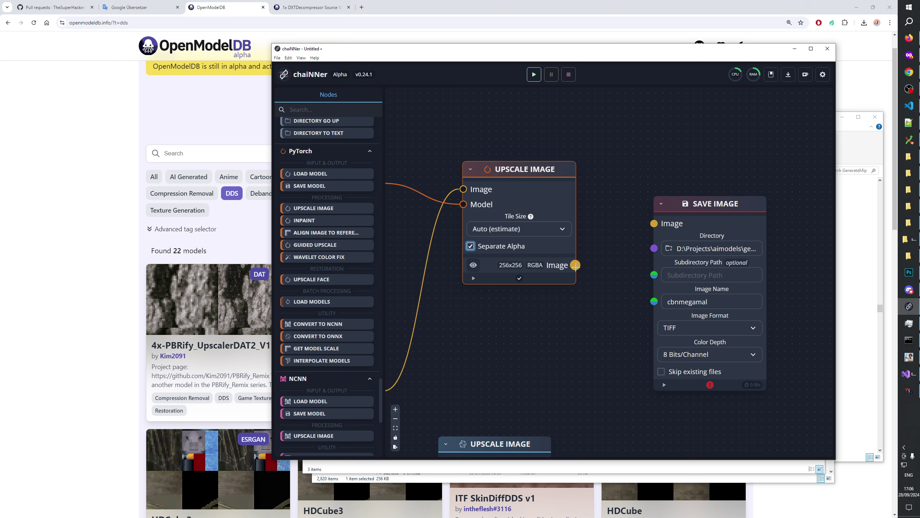
pyautogui.moveTo(576, 265); pyautogui.dragTo(654, 223)
# Step: Set the Save Image node's image name to cbnmegamal_decompress and run the chain
pyautogui.click(723, 302)
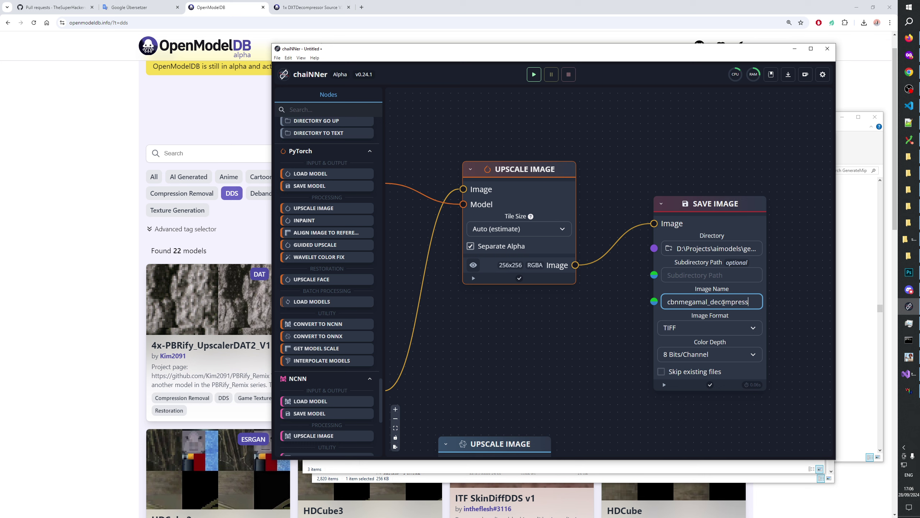
pyautogui.moveTo(756, 390)
pyautogui.click(535, 77)
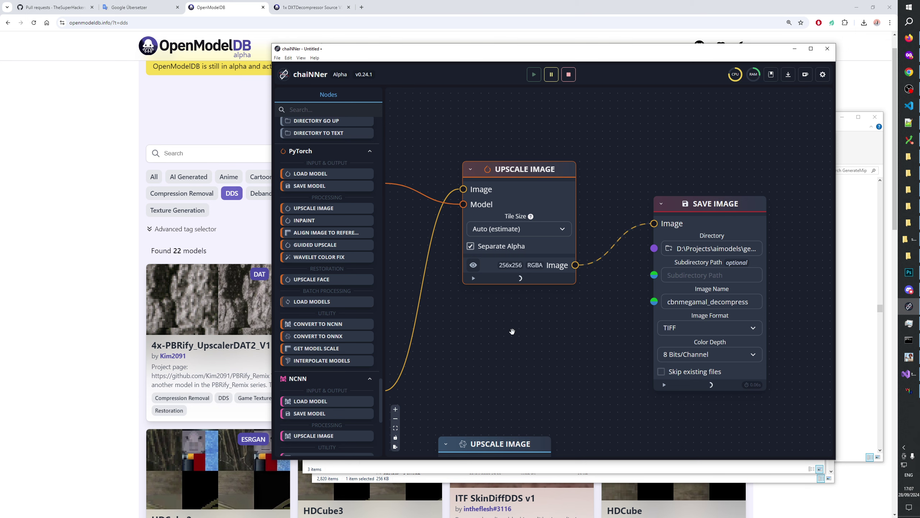
pyautogui.moveTo(529, 337); pyautogui.dragTo(571, 340)
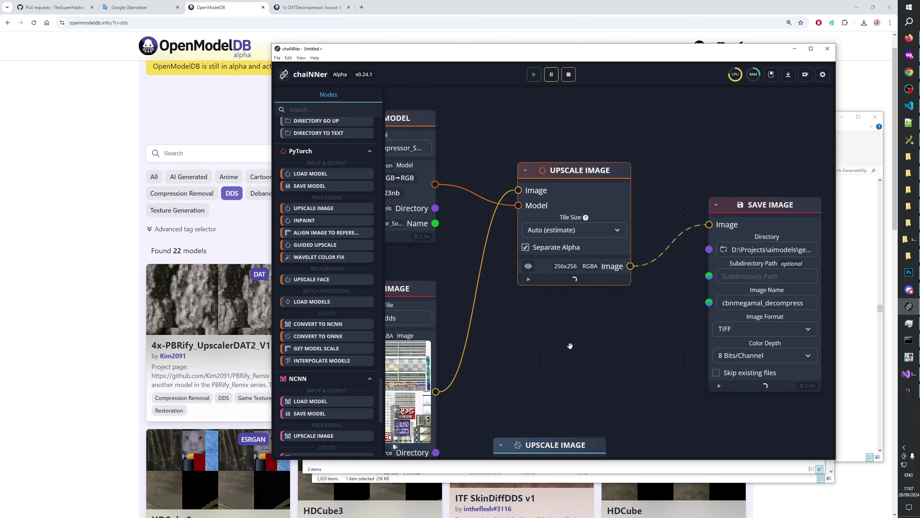
# Step: Switch to Photoshop and examine the details of the upscaled abarfrccmd.tiff and cbnmegamal.tiff textures
pyautogui.click(908, 272)
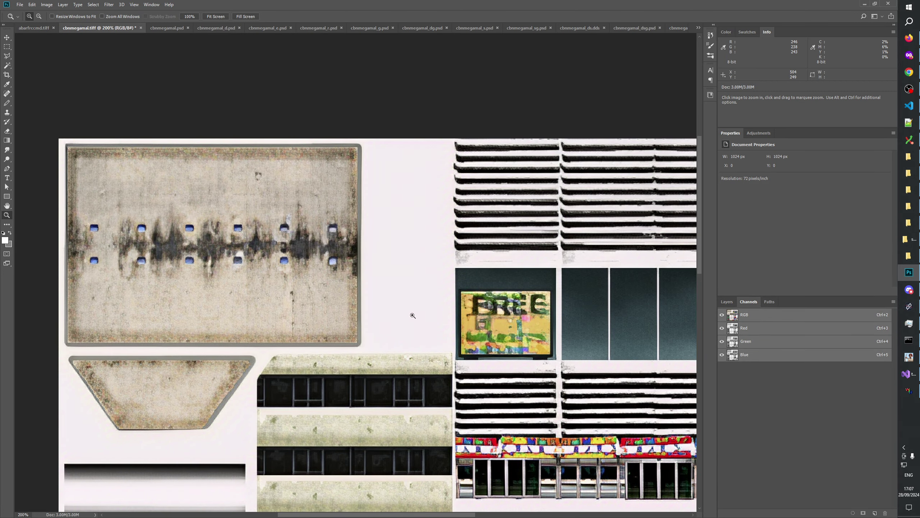
pyautogui.hotkey('ctrl', 'shift', 'Tab')
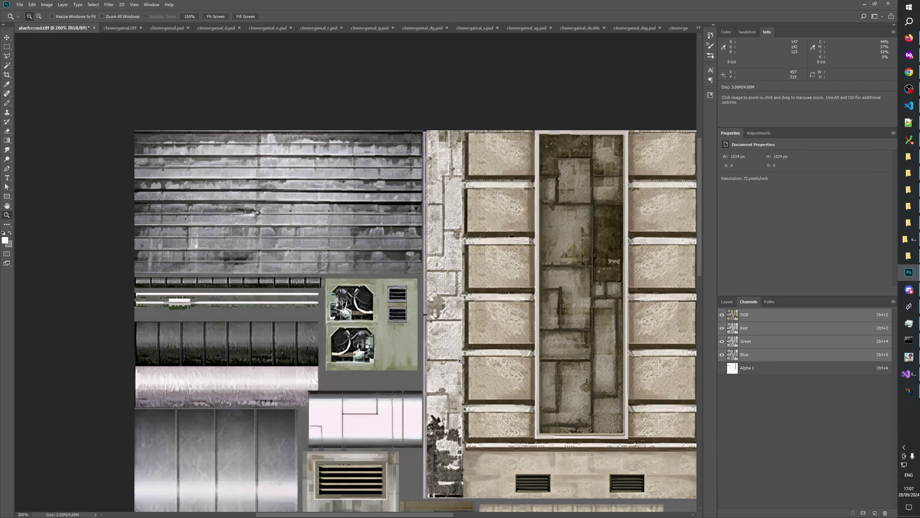
pyautogui.moveTo(459, 360); pyautogui.dragTo(532, 381)
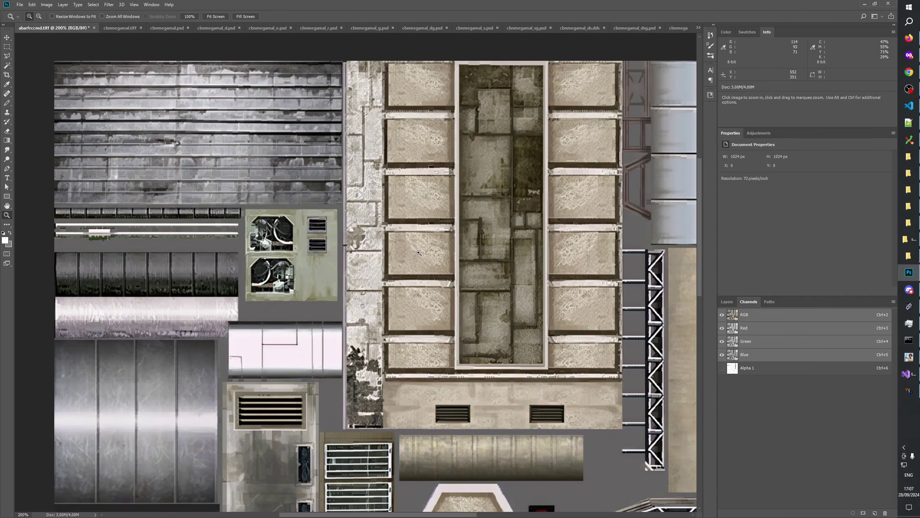
pyautogui.hotkey('ctrl', 'Tab')
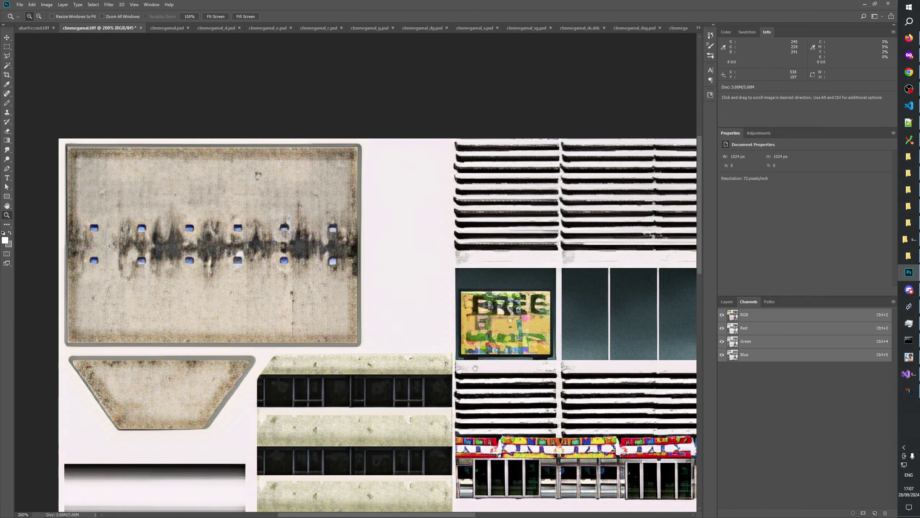
pyautogui.moveTo(475, 368); pyautogui.dragTo(383, 279)
pyautogui.moveTo(443, 181); pyautogui.dragTo(478, 492)
pyautogui.moveTo(464, 315); pyautogui.dragTo(324, 42)
pyautogui.moveTo(363, 218); pyautogui.dragTo(436, 191)
pyautogui.moveTo(482, 54); pyautogui.dragTo(475, 442)
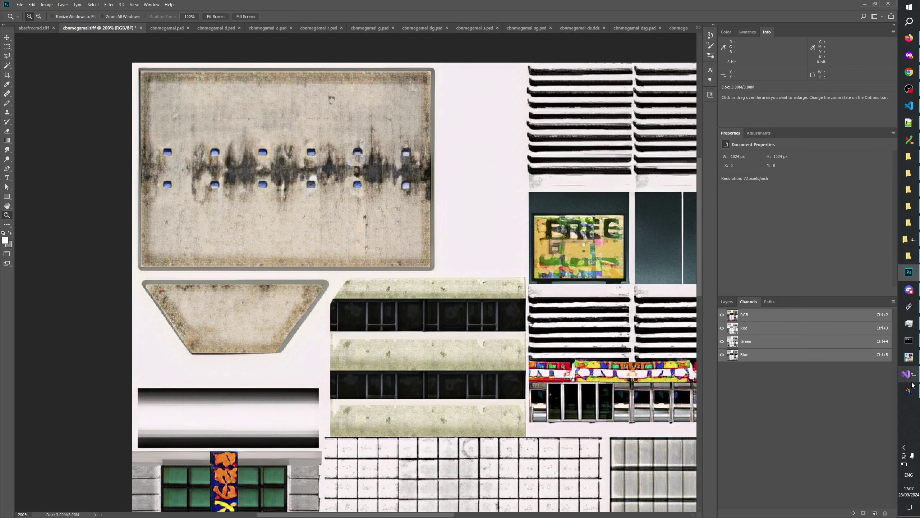
# Step: Return to chaiNNer to check the chain's run status, and bring up the Explorer window showing the aimodels source folder
pyautogui.click(909, 307)
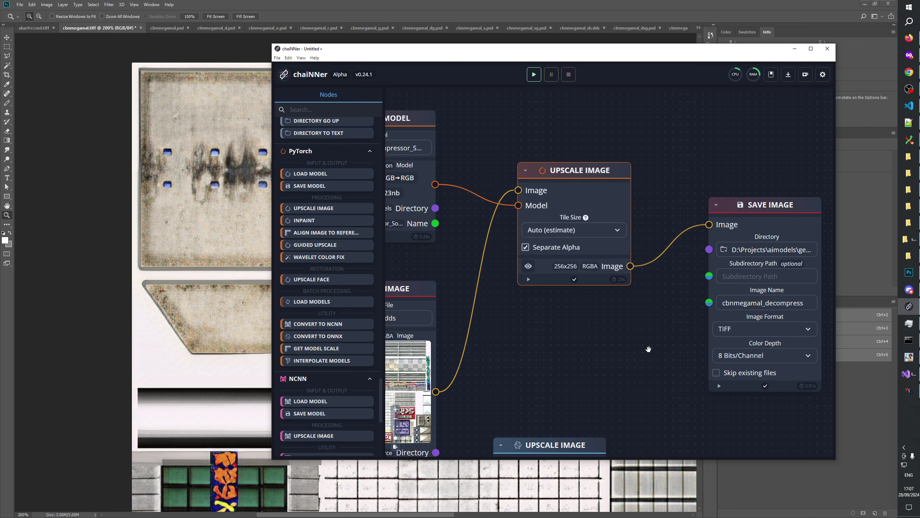
pyautogui.moveTo(649, 348); pyautogui.dragTo(579, 333)
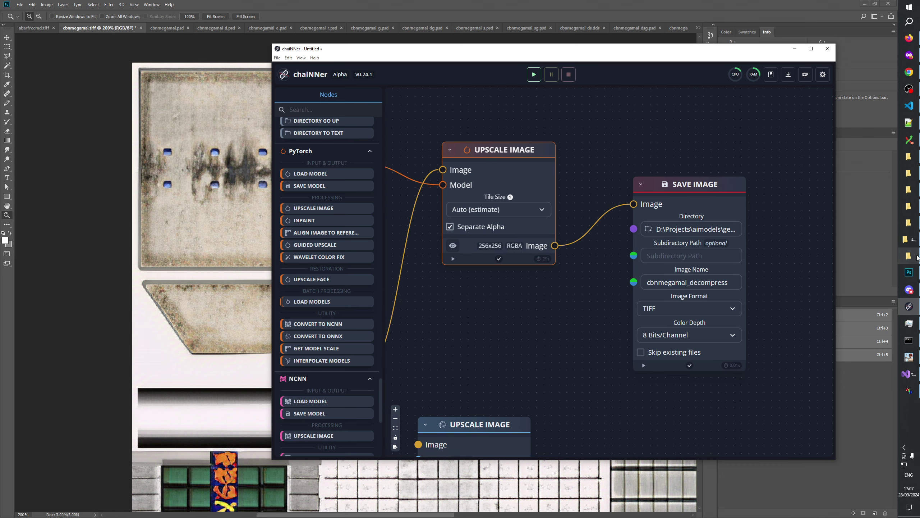
pyautogui.click(912, 240)
pyautogui.click(913, 242)
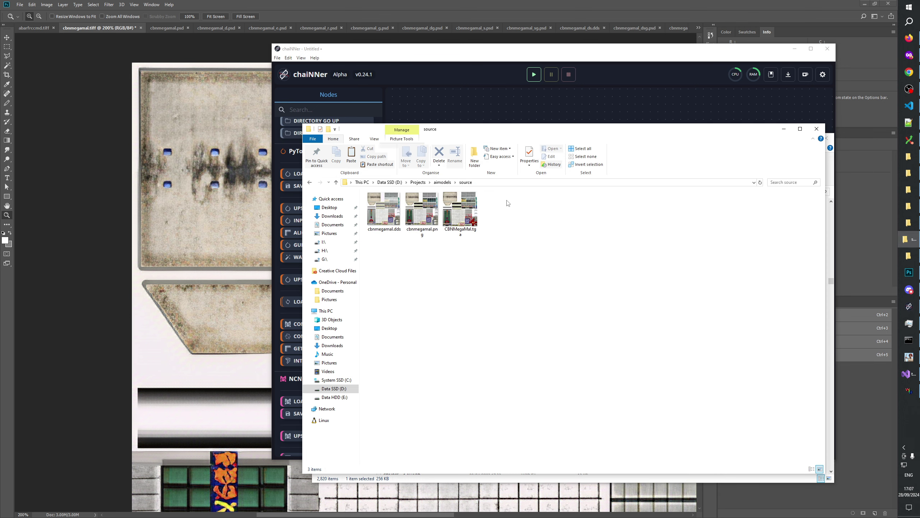
# Step: Open cbnmegamal_decompress.tiff from the aimodels generation folder in Photoshop for a close inspection
pyautogui.click(442, 182)
pyautogui.doubleClick(395, 206)
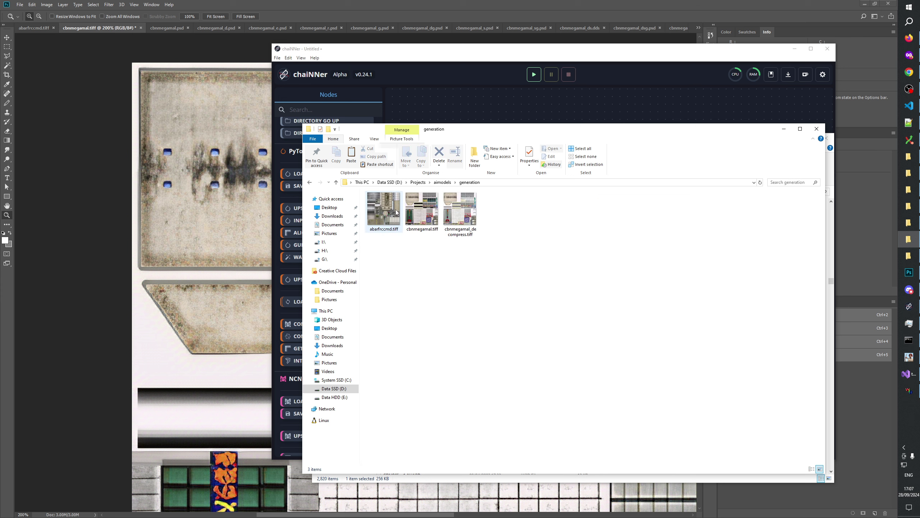
pyautogui.click(454, 215)
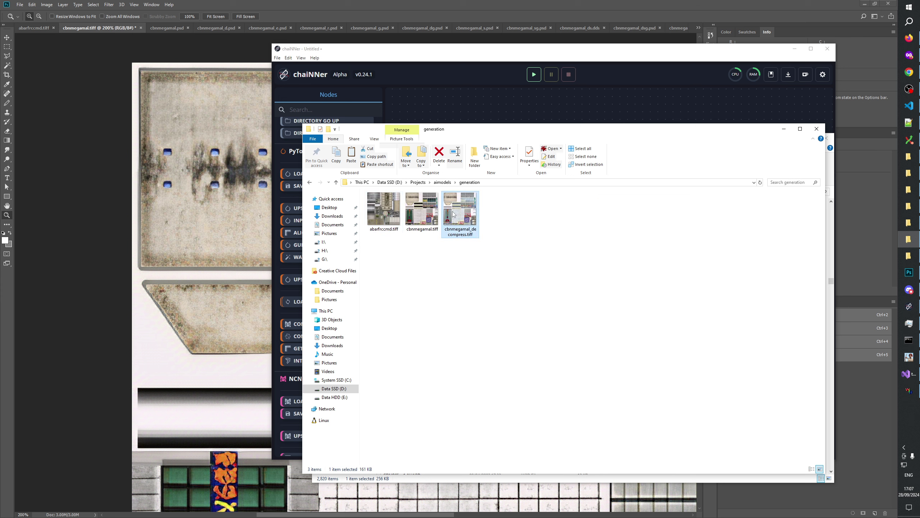
pyautogui.moveTo(454, 216); pyautogui.dragTo(693, 28)
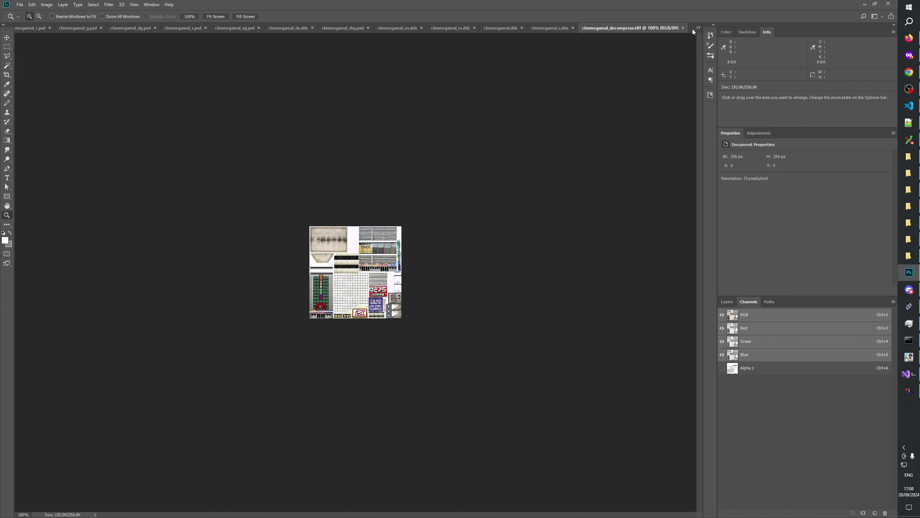
pyautogui.click(380, 268)
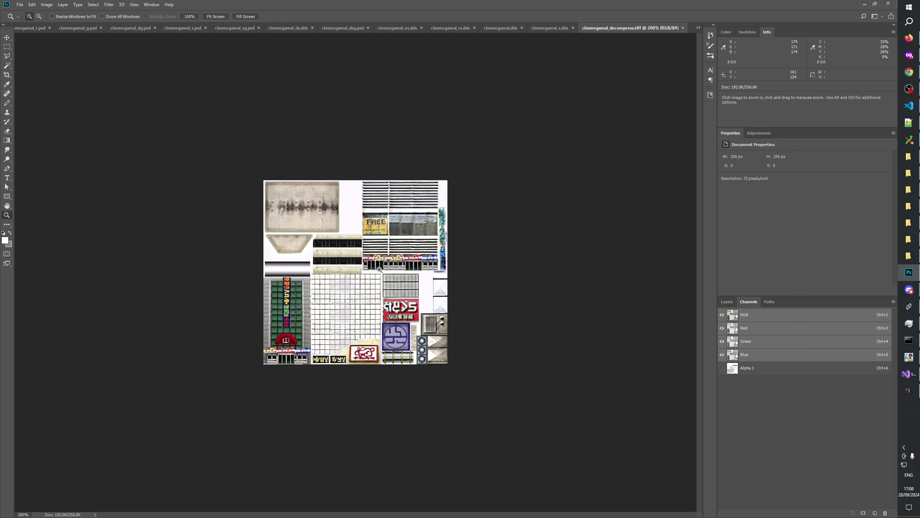
pyautogui.click(380, 269)
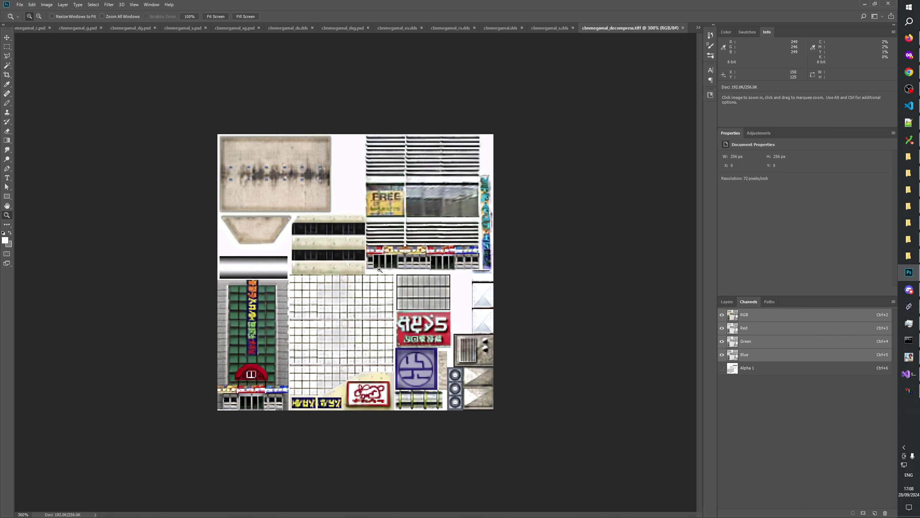
# Step: Open the original CBNMegaMal.tga from the GeneralsAlpha Textures folder as a separate Photoshop document
pyautogui.click(909, 256)
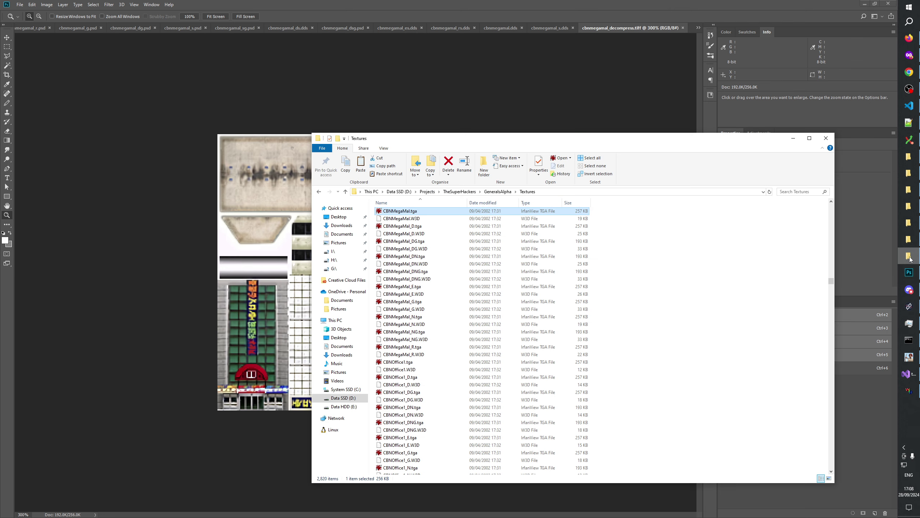
pyautogui.moveTo(396, 213); pyautogui.dragTo(692, 27)
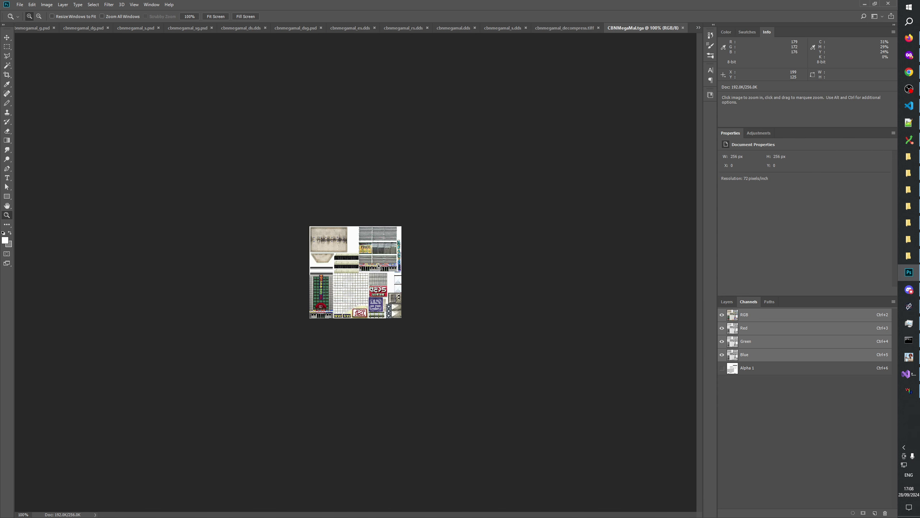
pyautogui.click(361, 263)
# Step: Copy the cbnmegamal_decompress.tiff image into CBNMegaMal.tga as a new layer above the Background
pyautogui.click(560, 28)
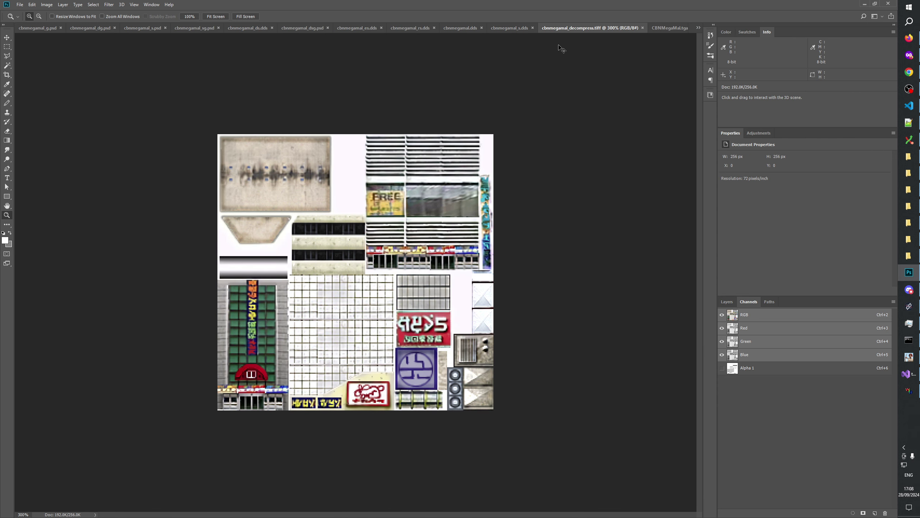
pyautogui.click(670, 28)
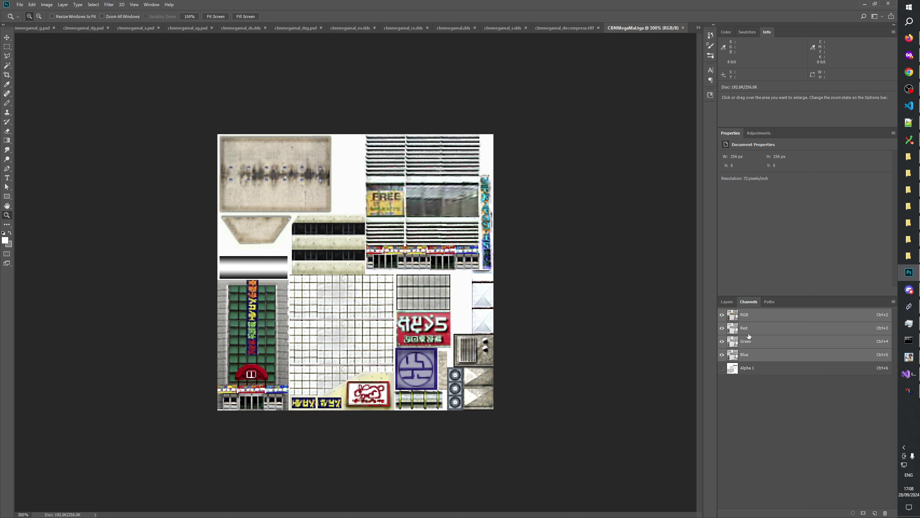
pyautogui.click(727, 301)
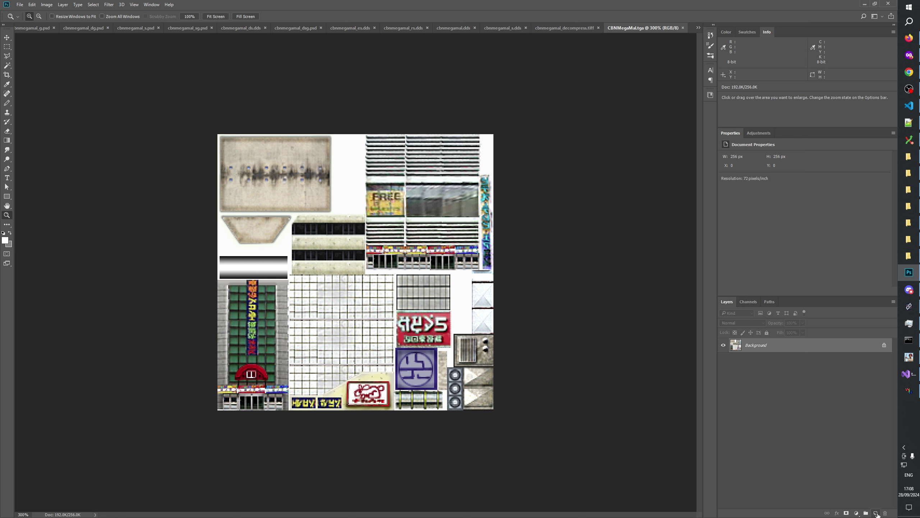
pyautogui.hotkey('ctrl', 'j')
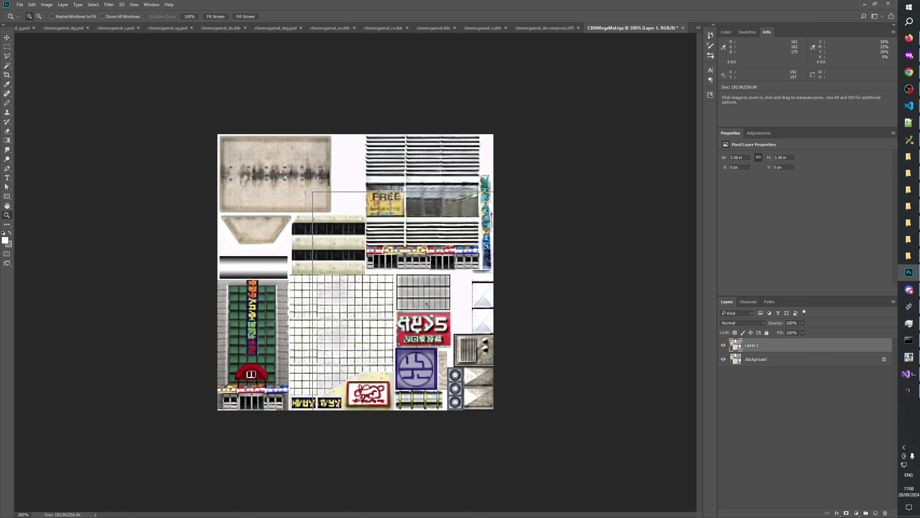
# Step: Compare the decompressed texture with the original TGA across the whole image by repeatedly toggling Layer 1's visibility
pyautogui.hotkey('ctrl', '+')
pyautogui.click(724, 345)
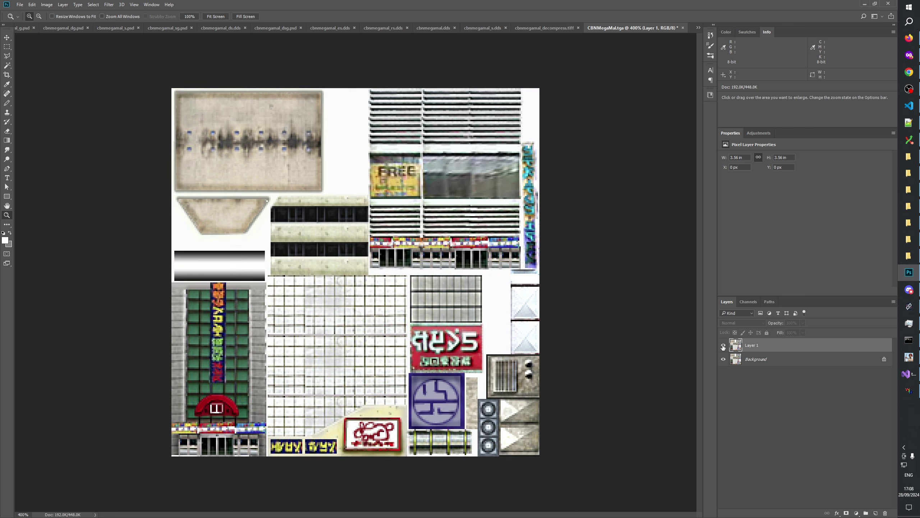
pyautogui.click(724, 346)
pyautogui.click(724, 345)
pyautogui.click(723, 345)
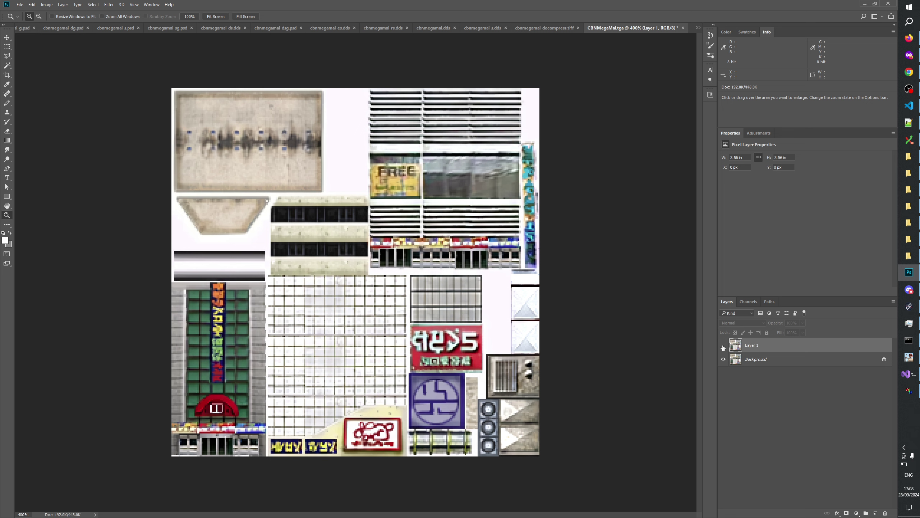
pyautogui.click(723, 346)
pyautogui.click(724, 346)
pyautogui.click(724, 347)
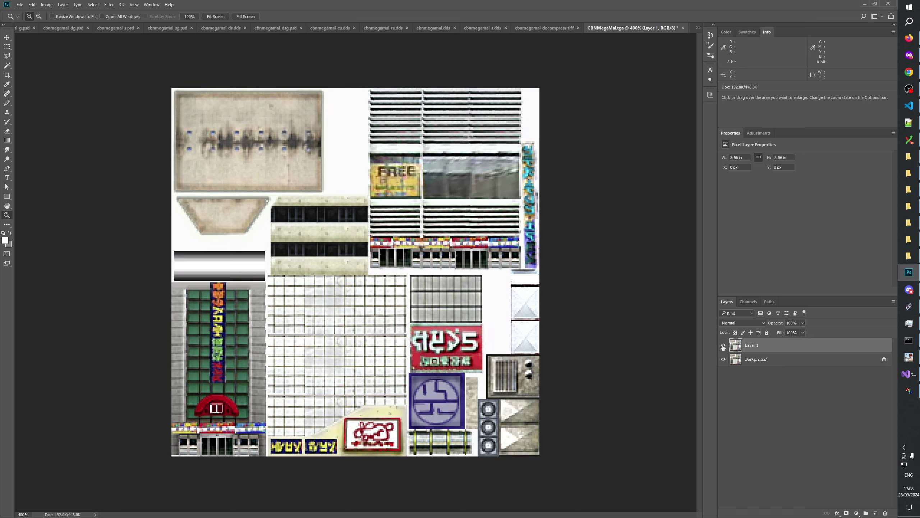
pyautogui.click(723, 346)
pyautogui.click(723, 347)
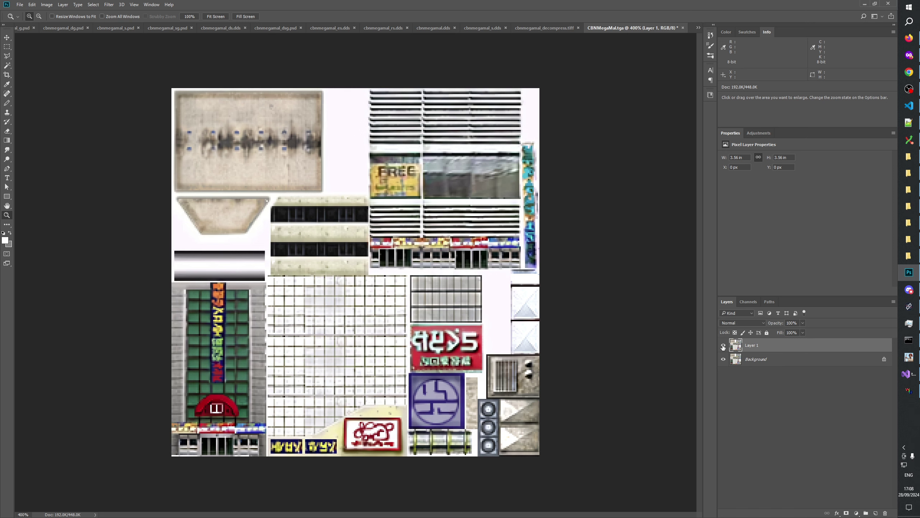
pyautogui.click(724, 347)
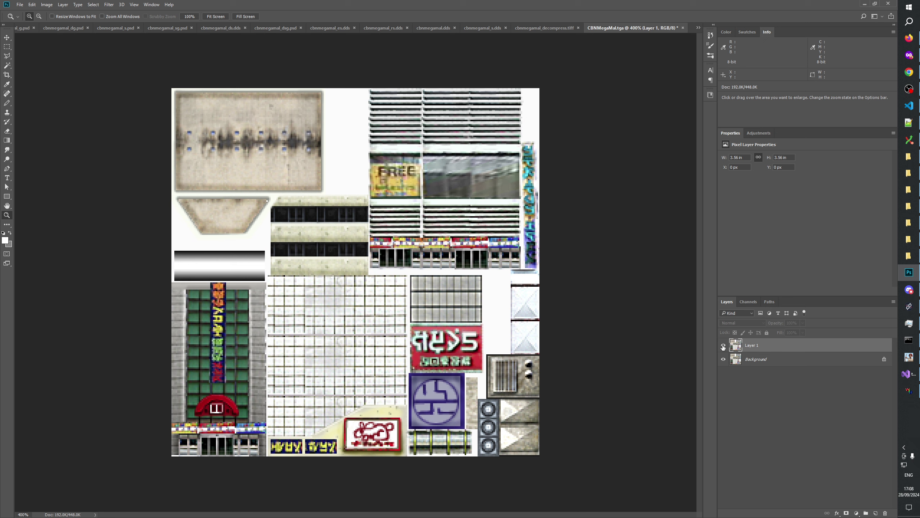
pyautogui.click(724, 347)
pyautogui.click(723, 347)
pyautogui.click(724, 347)
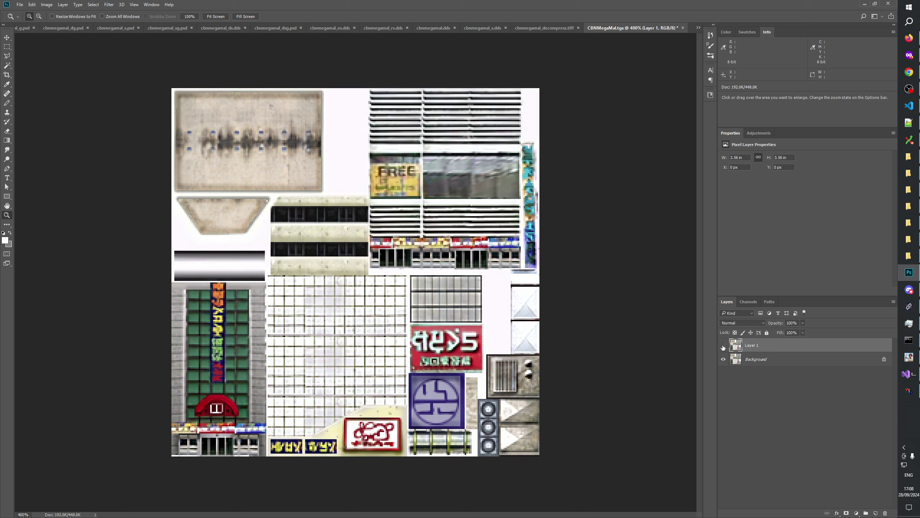
pyautogui.click(723, 347)
pyautogui.click(723, 347)
pyautogui.click(723, 347)
pyautogui.click(723, 347)
pyautogui.click(723, 347)
pyautogui.click(724, 347)
pyautogui.click(723, 347)
pyautogui.click(723, 347)
pyautogui.click(724, 347)
# Step: Compare both layers close up around the FREE sign, the louvres and the storefront by toggling Layer 1's visibility
pyautogui.click(496, 222)
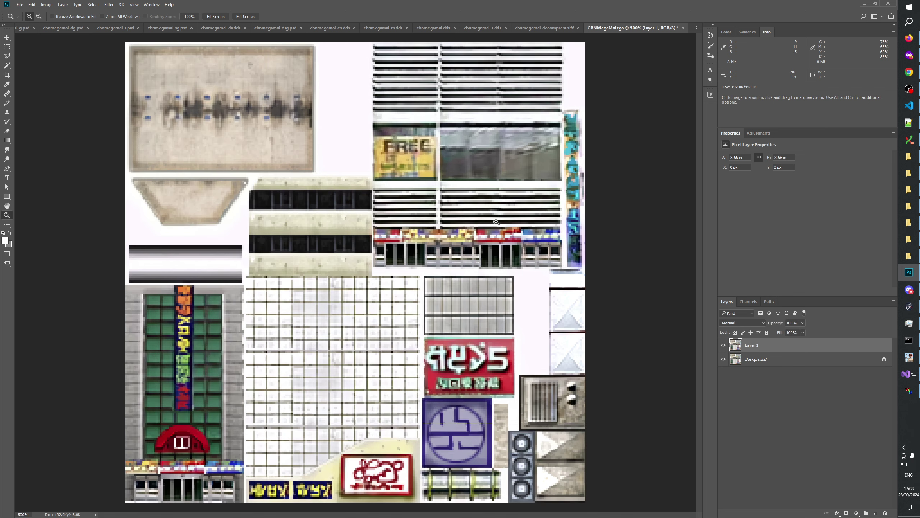
pyautogui.click(496, 222)
pyautogui.click(496, 221)
pyautogui.click(723, 347)
pyautogui.click(724, 347)
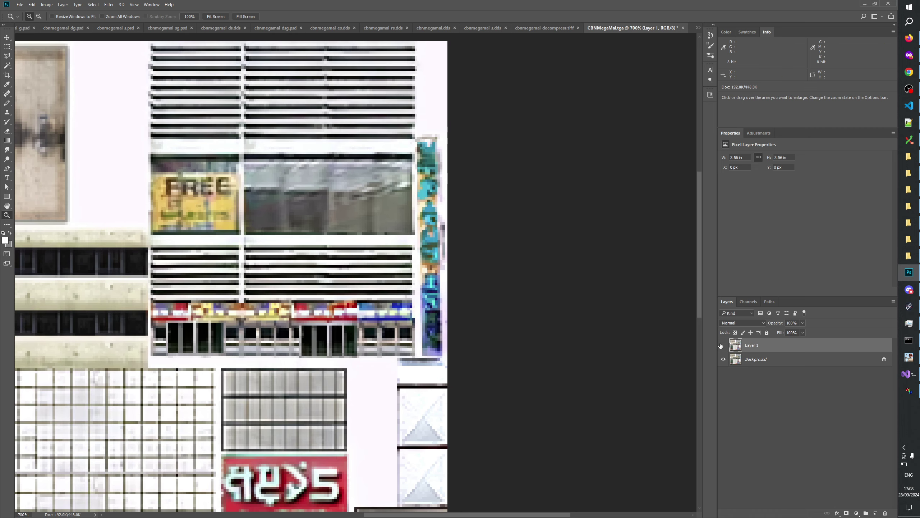
pyautogui.click(724, 345)
pyautogui.click(723, 345)
pyautogui.click(724, 345)
pyautogui.click(723, 346)
pyautogui.click(723, 345)
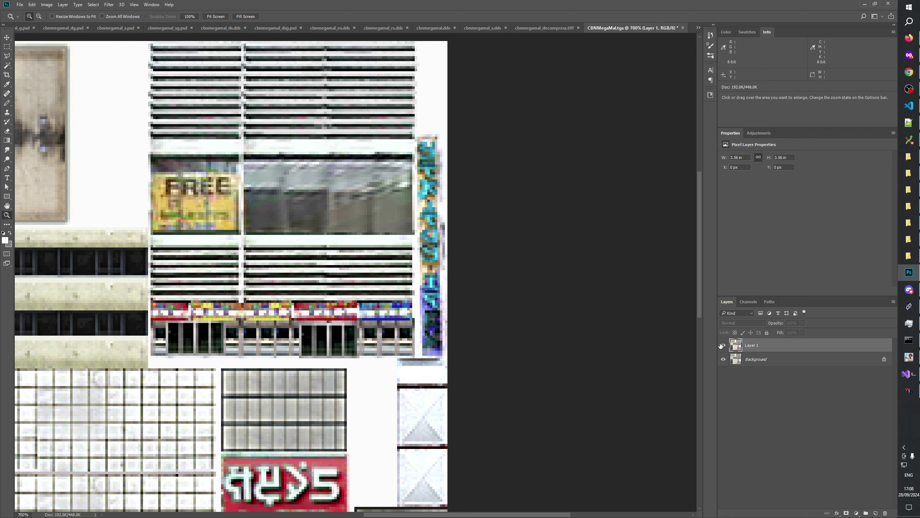
pyautogui.click(724, 346)
pyautogui.click(723, 345)
pyautogui.click(723, 345)
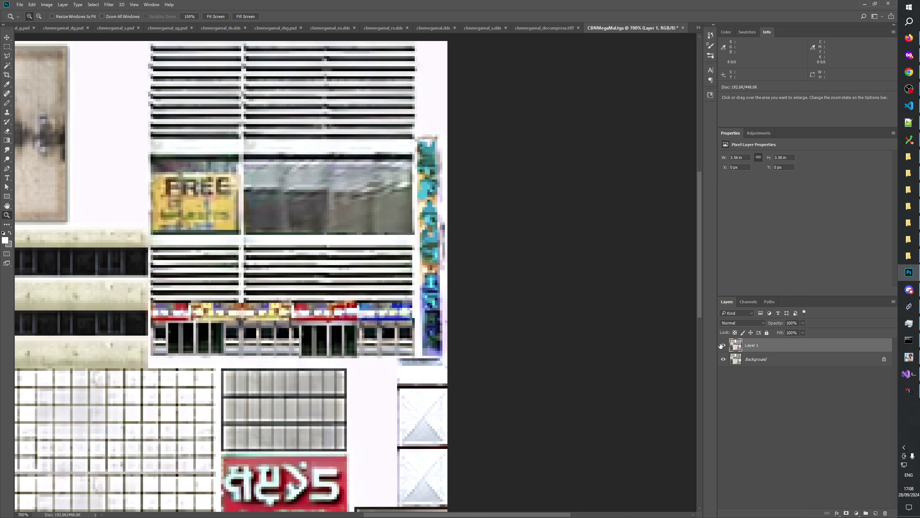
pyautogui.click(724, 345)
pyautogui.click(723, 346)
pyautogui.click(723, 345)
pyautogui.click(724, 345)
# Step: Compare both layers around the stained concrete panels and dark window bands by toggling Layer 1's visibility
pyautogui.moveTo(256, 374); pyautogui.dragTo(498, 365)
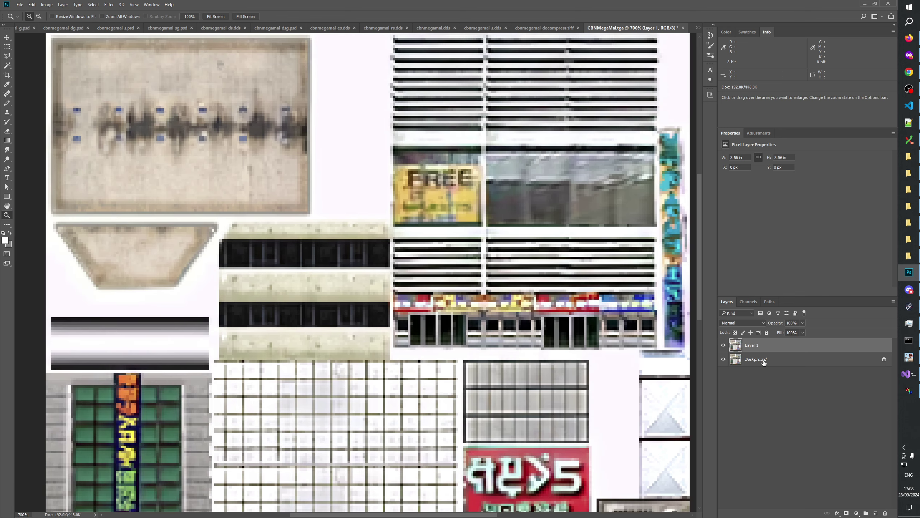
pyautogui.click(723, 346)
pyautogui.click(722, 346)
pyautogui.click(722, 346)
pyautogui.click(722, 346)
pyautogui.click(722, 346)
pyautogui.click(723, 347)
pyautogui.click(722, 346)
pyautogui.click(722, 347)
# Step: Recheck the vertical blue sign and storefront strip in both layers by toggling Layer 1's visibility
pyautogui.moveTo(631, 294); pyautogui.dragTo(422, 357)
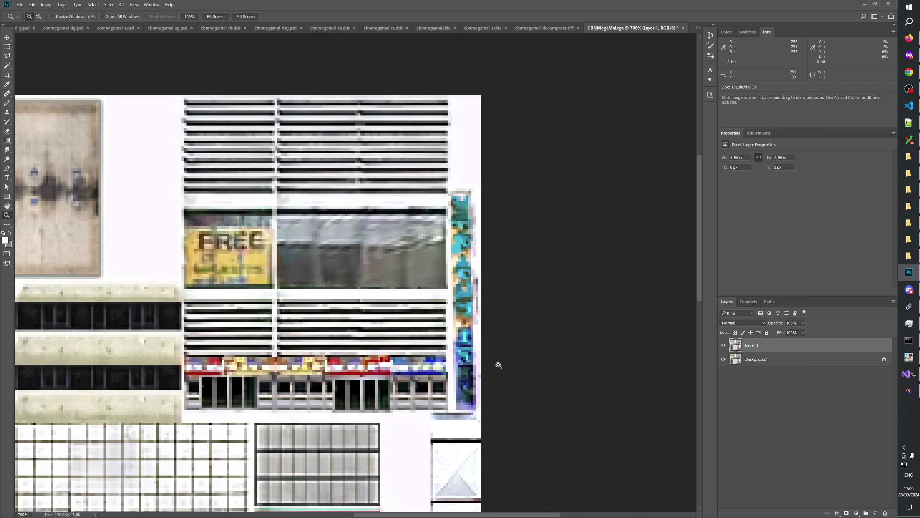
pyautogui.click(723, 348)
pyautogui.click(724, 347)
pyautogui.click(723, 347)
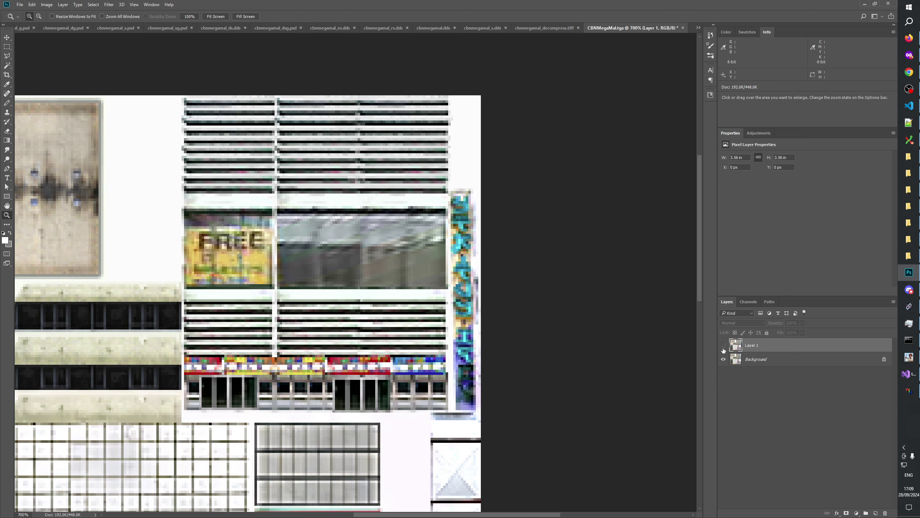
pyautogui.click(724, 347)
pyautogui.click(724, 348)
pyautogui.click(724, 348)
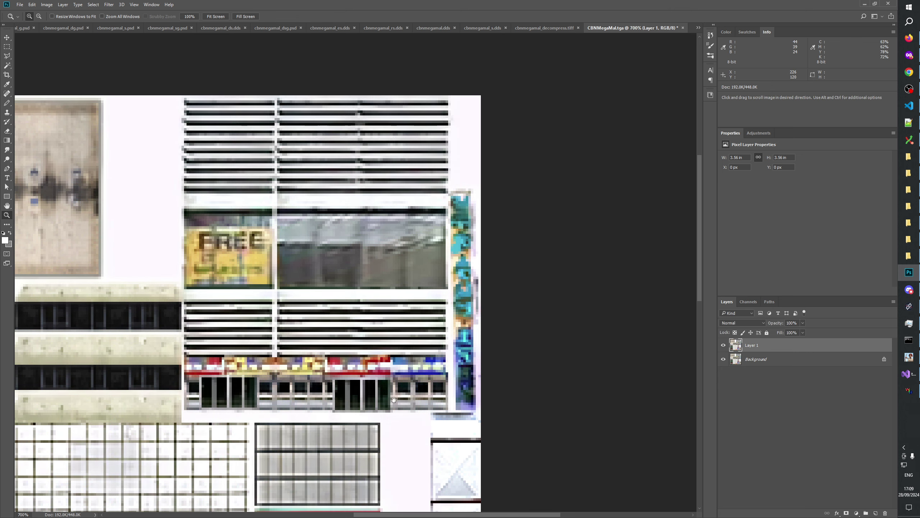
# Step: Compare the white tile grid, red sign and purple emblem in both layers by toggling Layer 1's visibility
pyautogui.moveTo(254, 435); pyautogui.dragTo(444, 275)
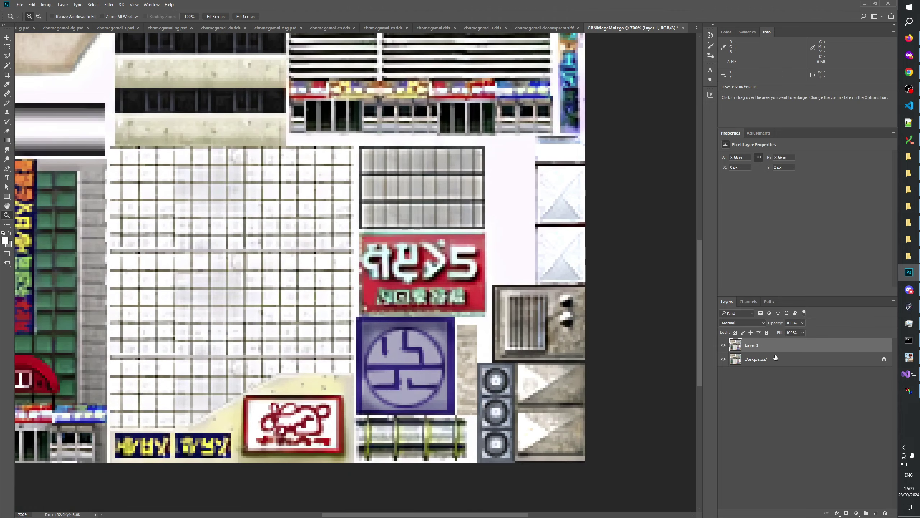
pyautogui.click(724, 346)
pyautogui.click(724, 345)
pyautogui.click(724, 346)
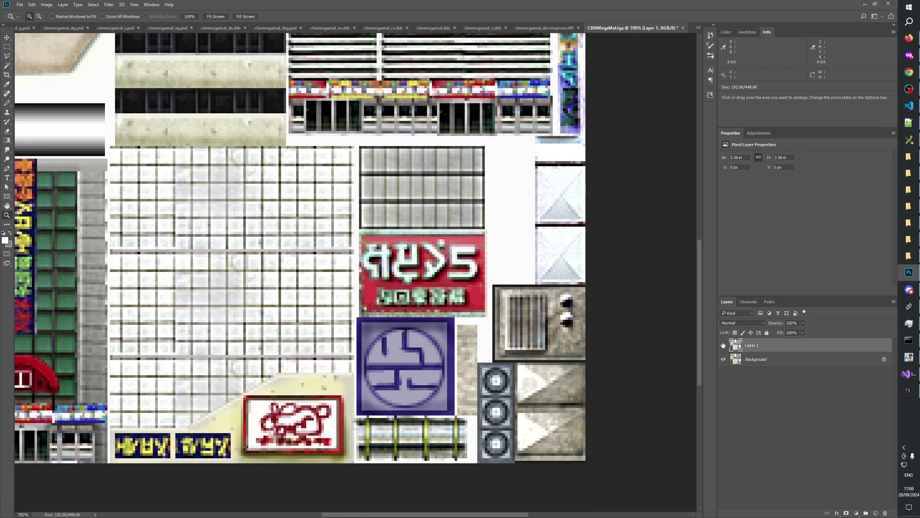
pyautogui.click(724, 346)
pyautogui.click(723, 346)
pyautogui.click(723, 346)
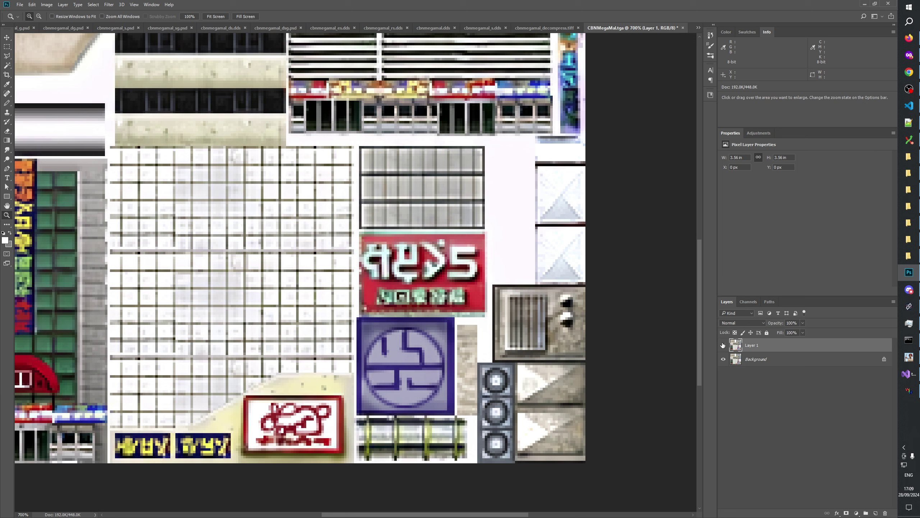
pyautogui.click(723, 346)
pyautogui.click(723, 346)
# Step: Rename Layer 1 to DDS decomp and convert the Background into a regular layer named TGA
pyautogui.doubleClick(754, 344)
pyautogui.write('DDS decomp')
pyautogui.press('Return')
pyautogui.rightClick(762, 364)
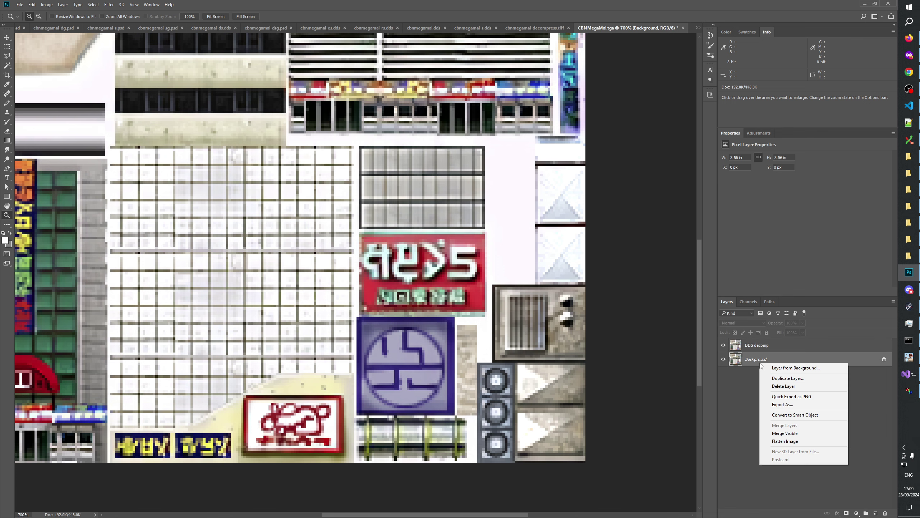
pyautogui.click(794, 368)
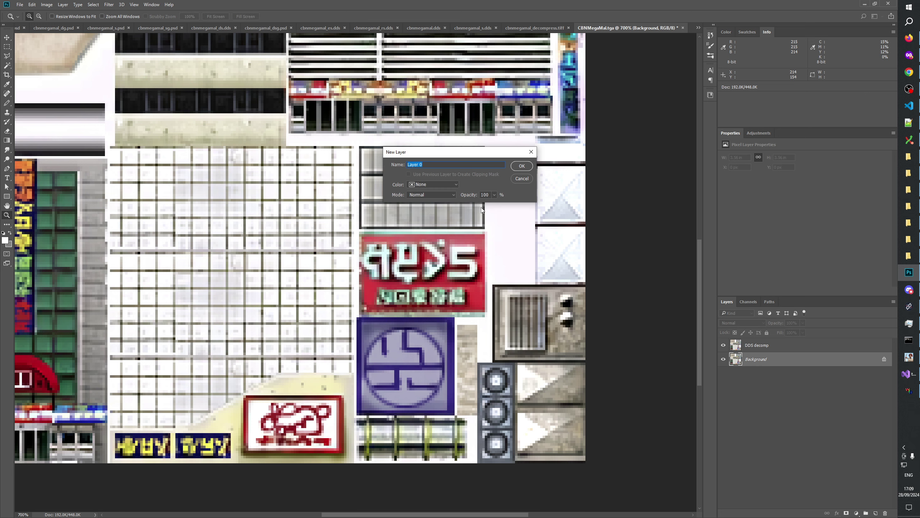
pyautogui.write('TGA')
pyautogui.click(522, 166)
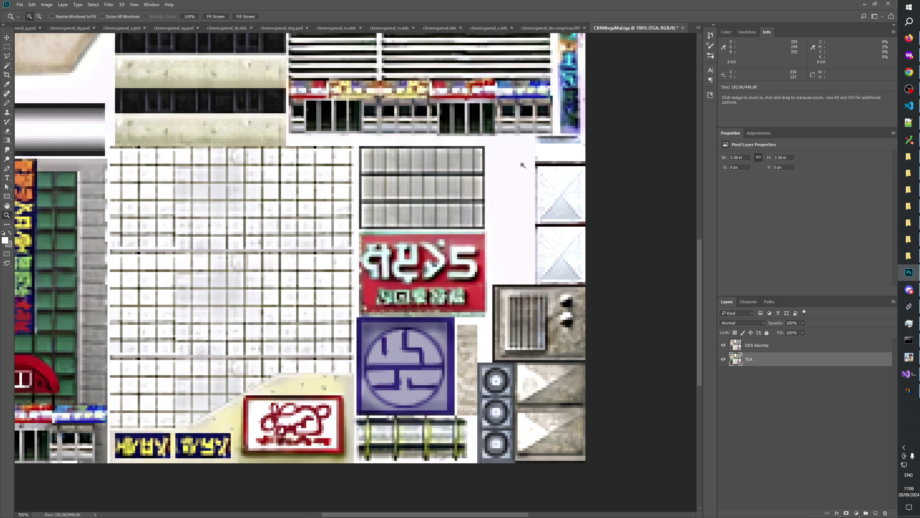
# Step: Open the original cbnmegamal.dds from the aimodels project folder in Photoshop, loading transparency as an alpha channel without separate mip-map layers
pyautogui.click(909, 256)
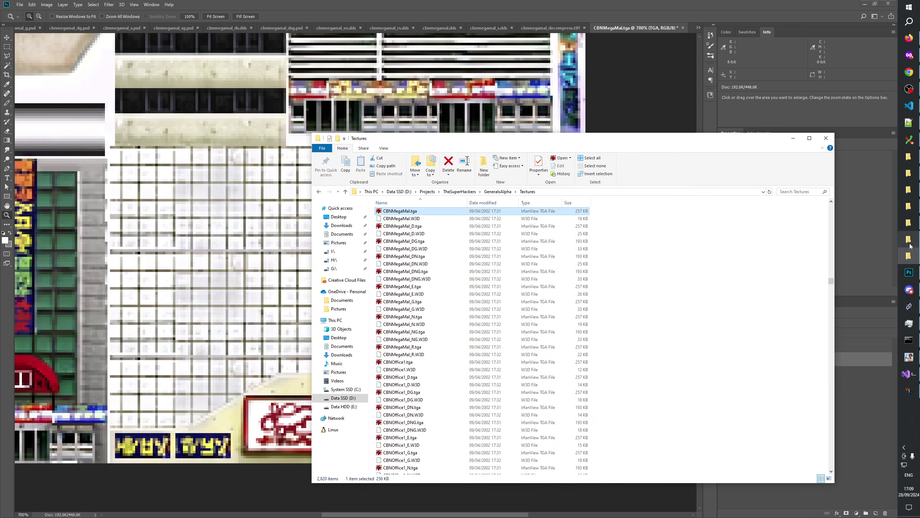
pyautogui.click(909, 244)
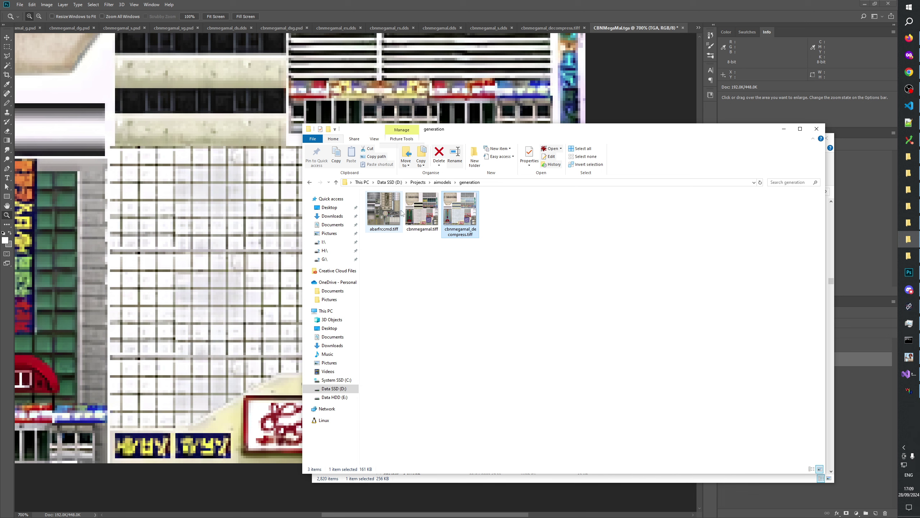
pyautogui.hotkey('alt', 'Up')
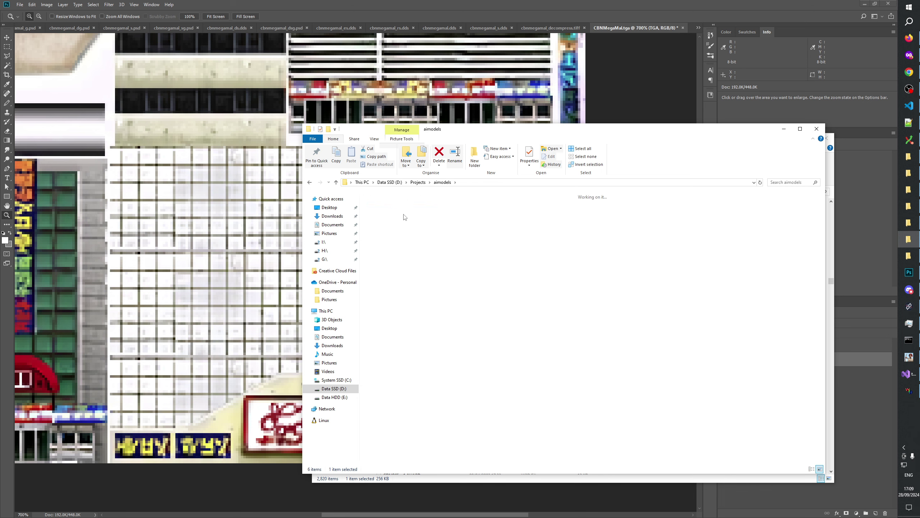
pyautogui.doubleClick(413, 216)
pyautogui.moveTo(384, 212); pyautogui.dragTo(691, 27)
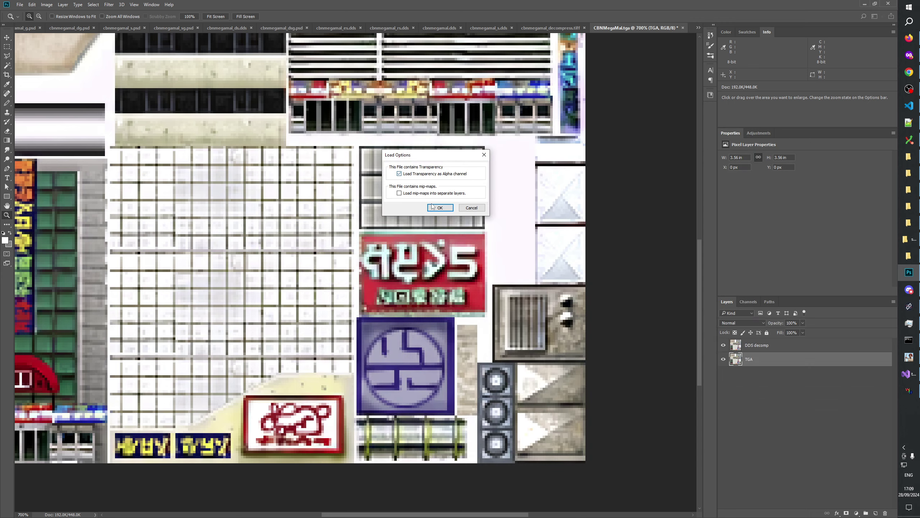
pyautogui.click(433, 208)
pyautogui.click(357, 278)
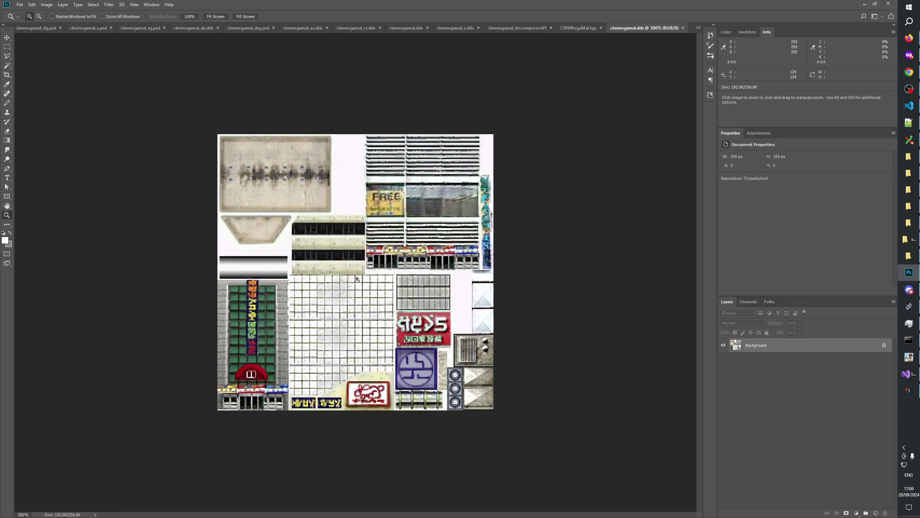
# Step: Paste the DDS image into CBNMegaMal.tga as a new top layer and name it DDS original
pyautogui.click(587, 29)
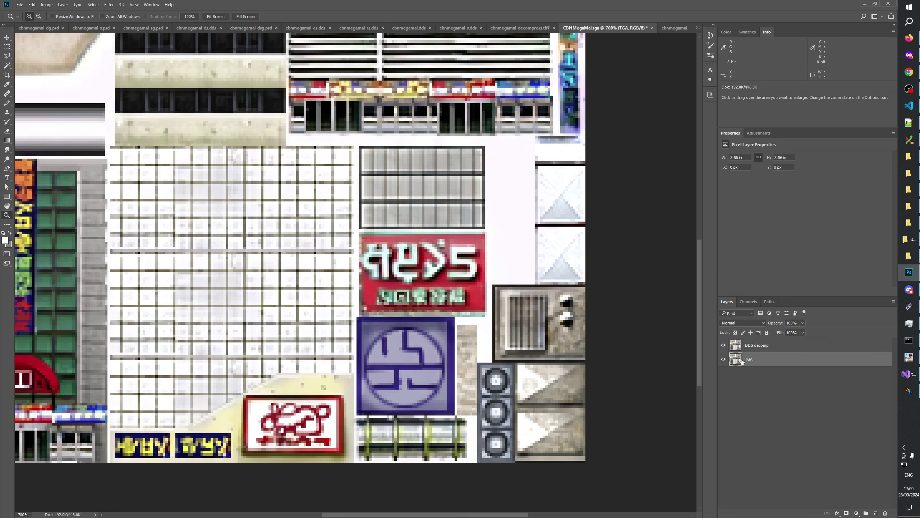
pyautogui.hotkey('ctrl', 'v')
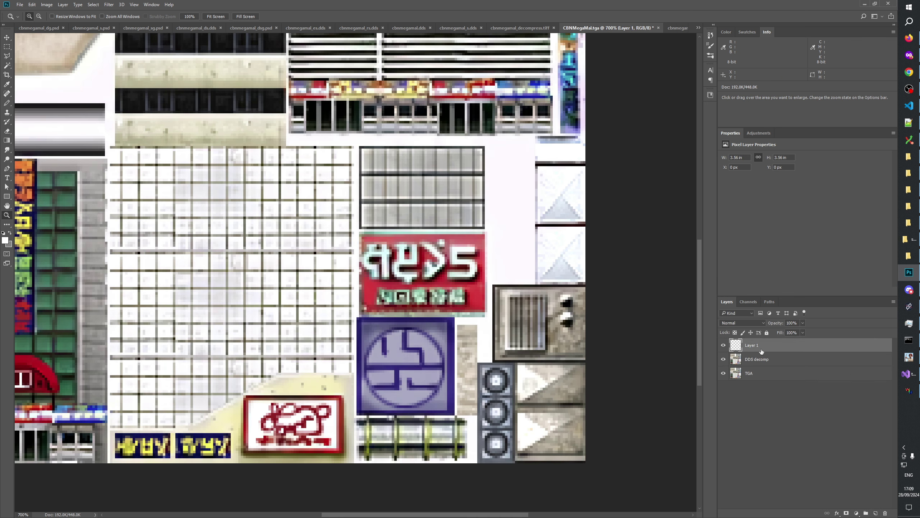
pyautogui.doubleClick(751, 346)
pyautogui.write('DDS origi')
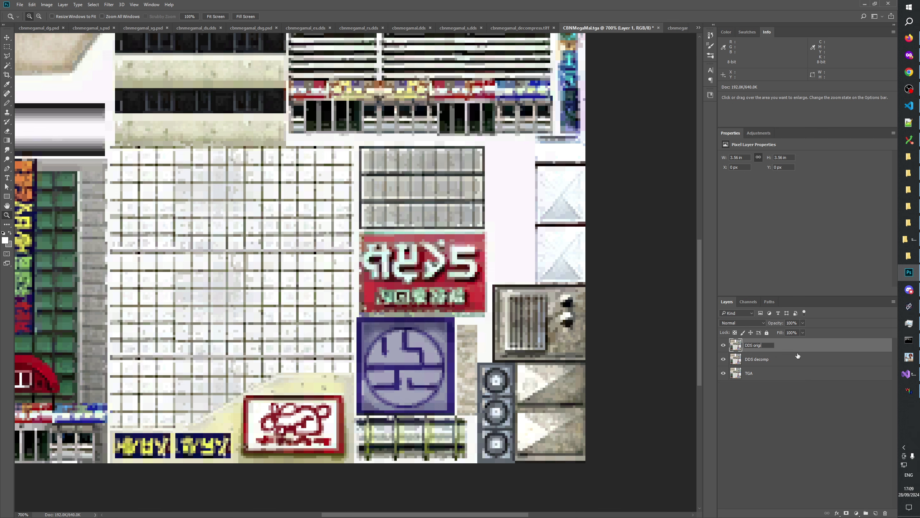
pyautogui.write('nal')
pyautogui.press('Return')
# Step: Rename the TGA layer to TGA original
pyautogui.doubleClick(753, 374)
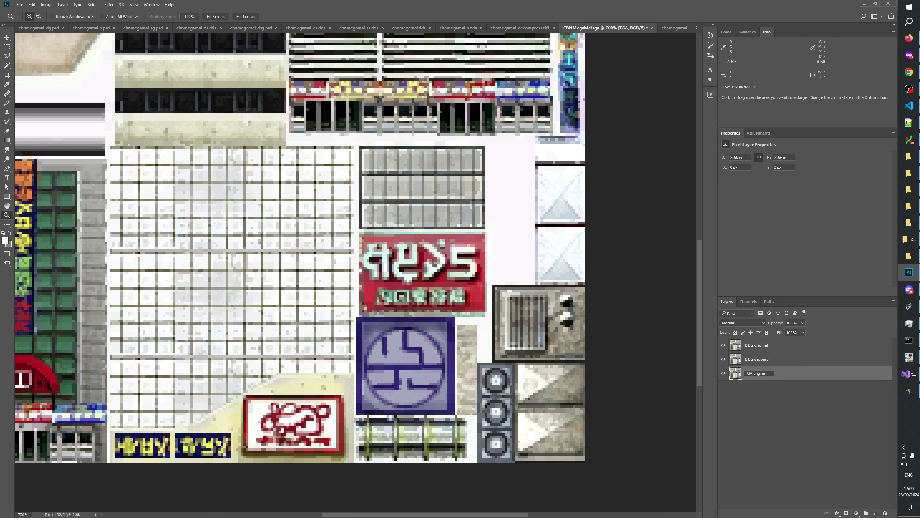
pyautogui.write('original')
pyautogui.press('Return')
# Step: Compare the stained concrete panel, shutters and FREE sign with and without compression by toggling the DDS original layer's visibility
pyautogui.moveTo(498, 288); pyautogui.dragTo(496, 386)
pyautogui.click(747, 346)
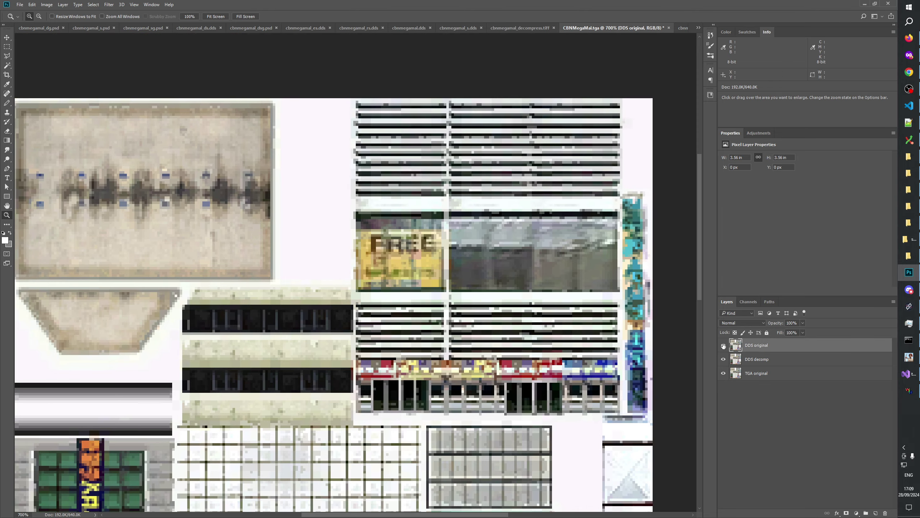
pyautogui.click(723, 346)
pyautogui.click(724, 345)
pyautogui.click(724, 346)
pyautogui.click(724, 345)
pyautogui.click(724, 345)
pyautogui.click(723, 346)
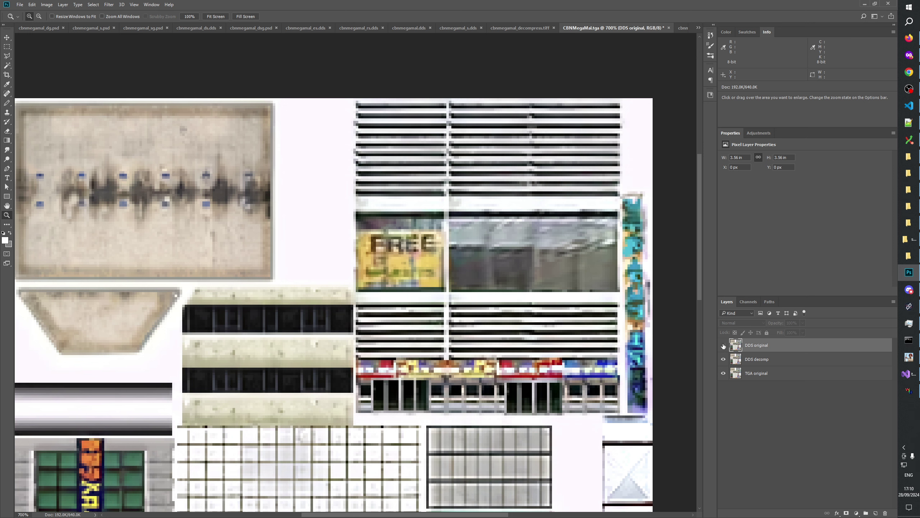
pyautogui.click(724, 345)
pyautogui.click(723, 346)
pyautogui.click(723, 345)
pyautogui.click(724, 346)
pyautogui.click(724, 346)
pyautogui.click(724, 345)
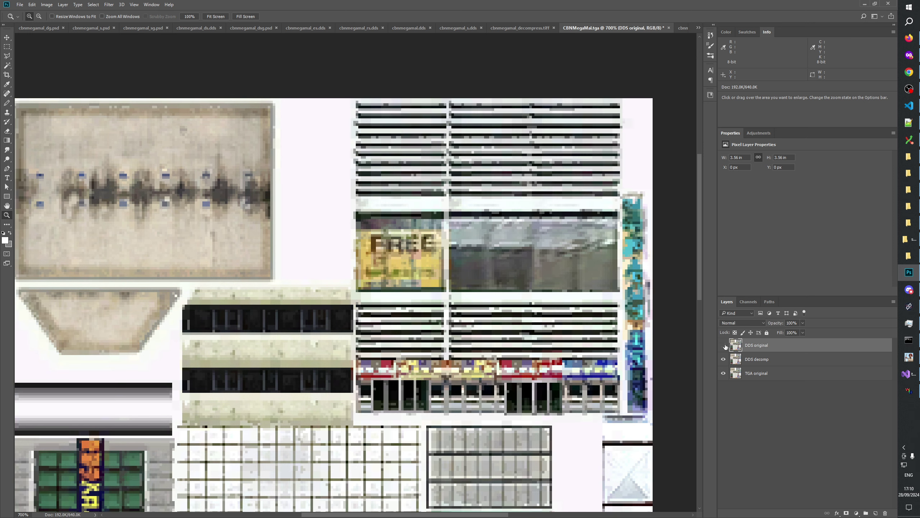
pyautogui.click(724, 345)
pyautogui.click(723, 345)
pyautogui.click(724, 346)
pyautogui.click(724, 346)
pyautogui.click(724, 346)
pyautogui.click(724, 346)
pyautogui.click(724, 346)
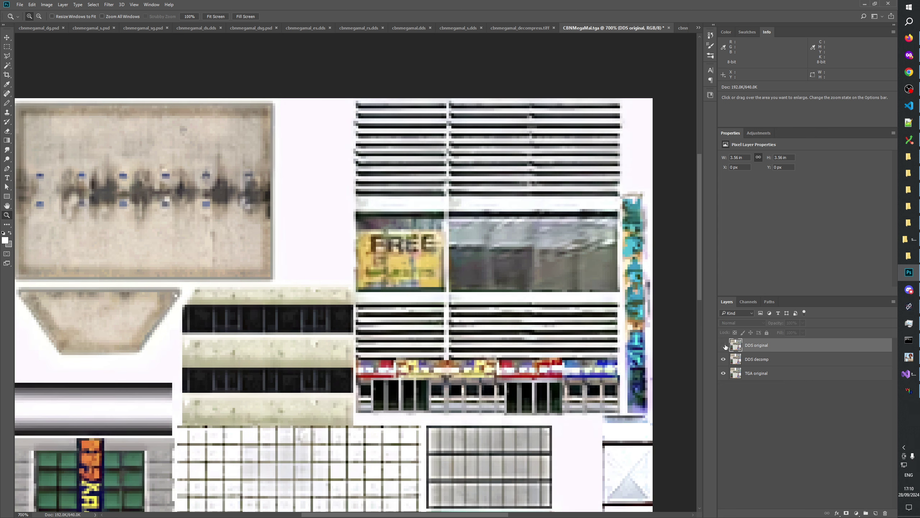
pyautogui.click(724, 346)
pyautogui.click(724, 346)
pyautogui.click(724, 346)
pyautogui.click(724, 345)
pyautogui.click(724, 345)
pyautogui.click(723, 346)
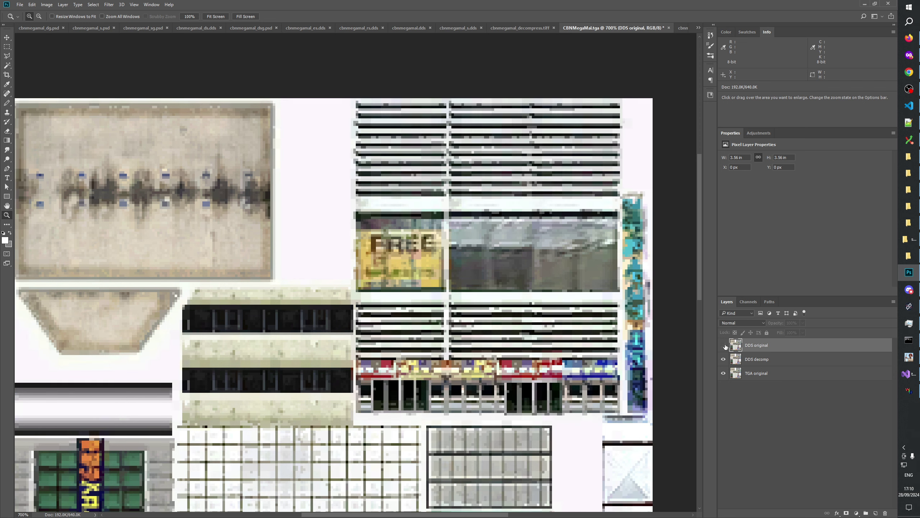
pyautogui.click(724, 345)
pyautogui.click(724, 345)
# Step: Compare the green-windowed facade, vertical sign and white tile grid by toggling the DDS original layer's visibility
pyautogui.moveTo(435, 398); pyautogui.dragTo(645, 104)
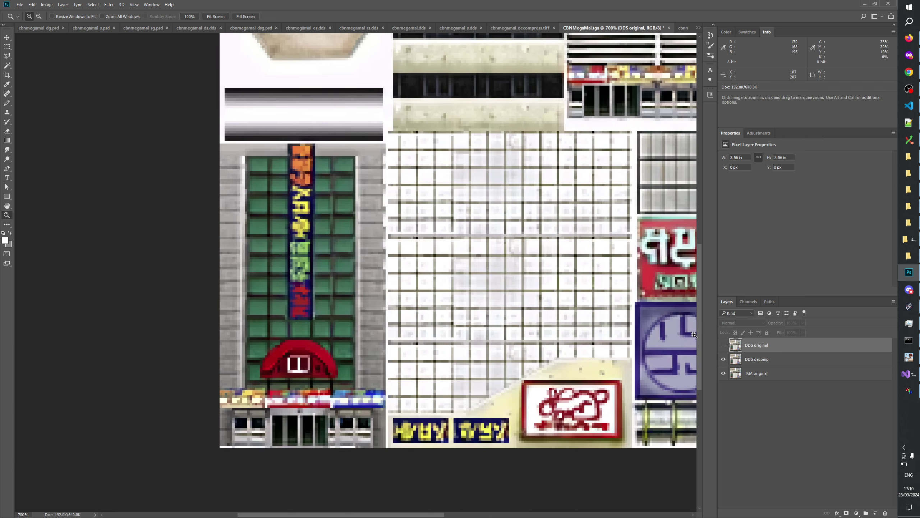
pyautogui.click(724, 346)
pyautogui.click(723, 346)
pyautogui.click(723, 345)
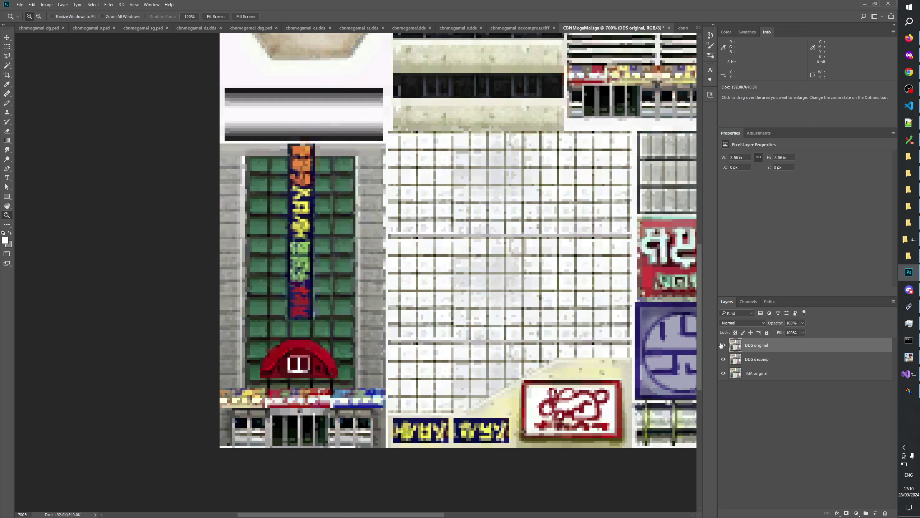
pyautogui.click(723, 345)
pyautogui.click(723, 345)
pyautogui.click(723, 345)
pyautogui.click(722, 345)
pyautogui.click(722, 345)
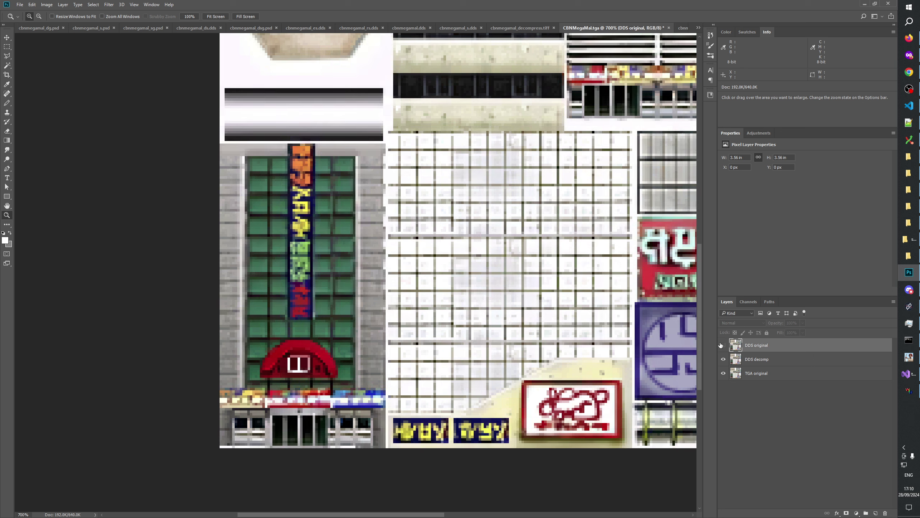
pyautogui.click(722, 346)
pyautogui.click(722, 346)
pyautogui.click(721, 345)
pyautogui.click(722, 346)
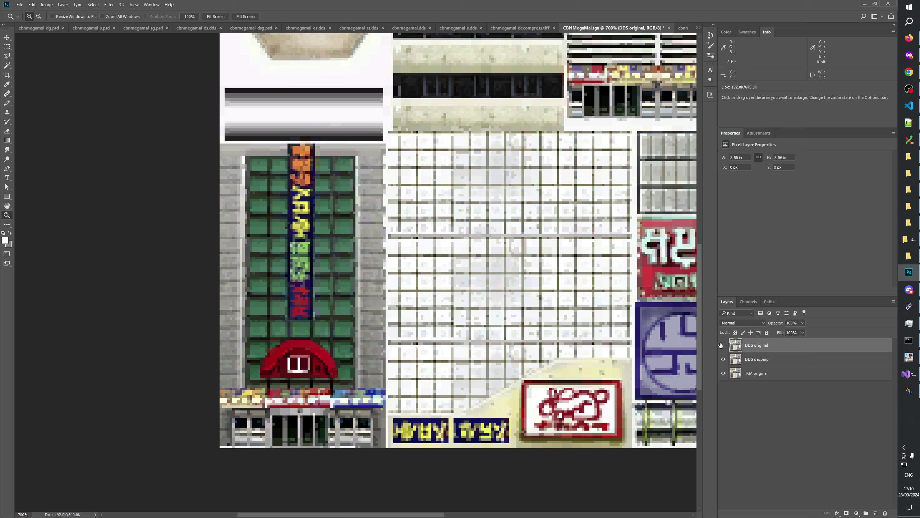
pyautogui.click(722, 346)
pyautogui.click(722, 345)
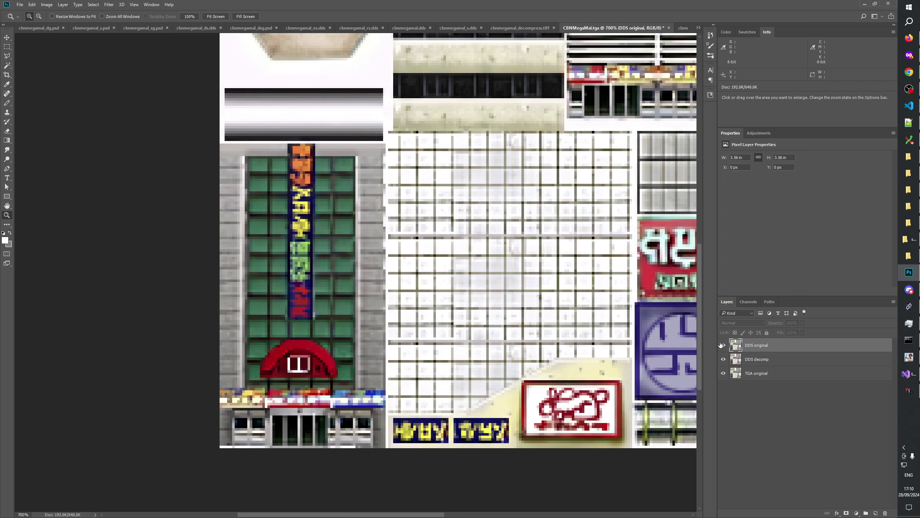
pyautogui.click(722, 345)
pyautogui.click(721, 345)
pyautogui.click(722, 346)
pyautogui.click(722, 346)
pyautogui.click(722, 345)
pyautogui.click(722, 346)
pyautogui.click(722, 346)
pyautogui.click(722, 346)
pyautogui.click(721, 345)
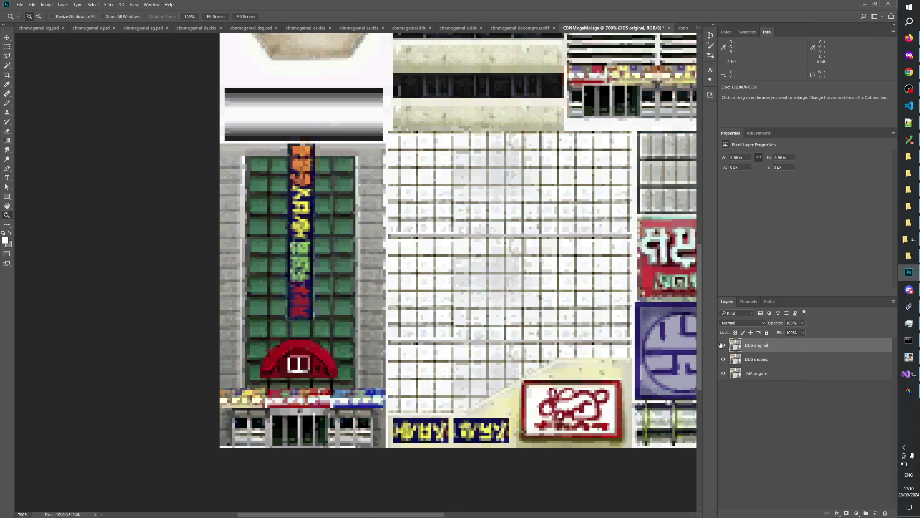
pyautogui.click(722, 346)
pyautogui.click(721, 345)
pyautogui.click(721, 345)
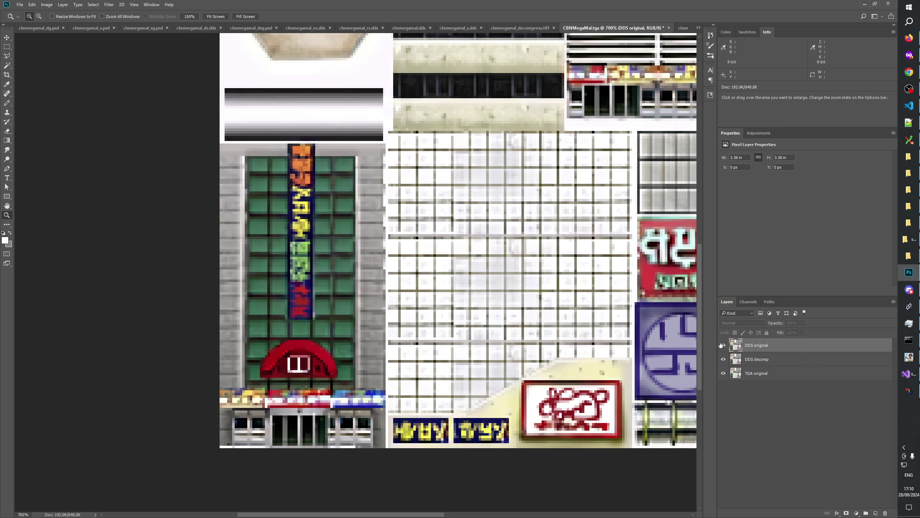
pyautogui.click(723, 345)
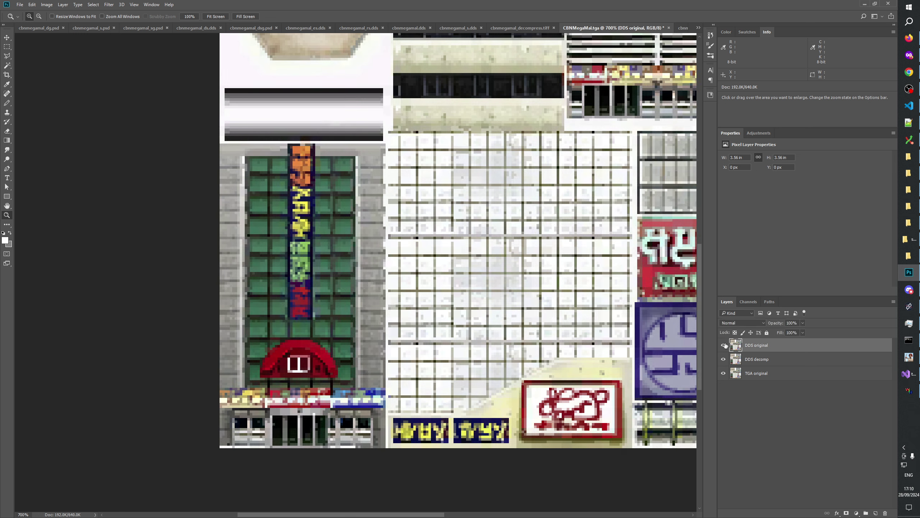
pyautogui.click(724, 346)
pyautogui.click(724, 345)
pyautogui.click(724, 345)
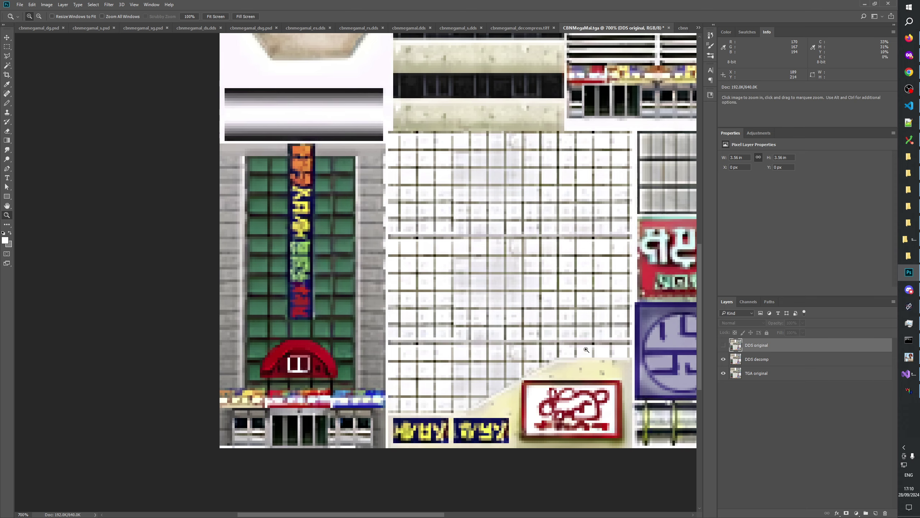
# Step: Compare the red sign, purple emblem, vents and fan units by toggling the DDS original layer's visibility
pyautogui.hscroll(5, 691, 341)
pyautogui.click(724, 345)
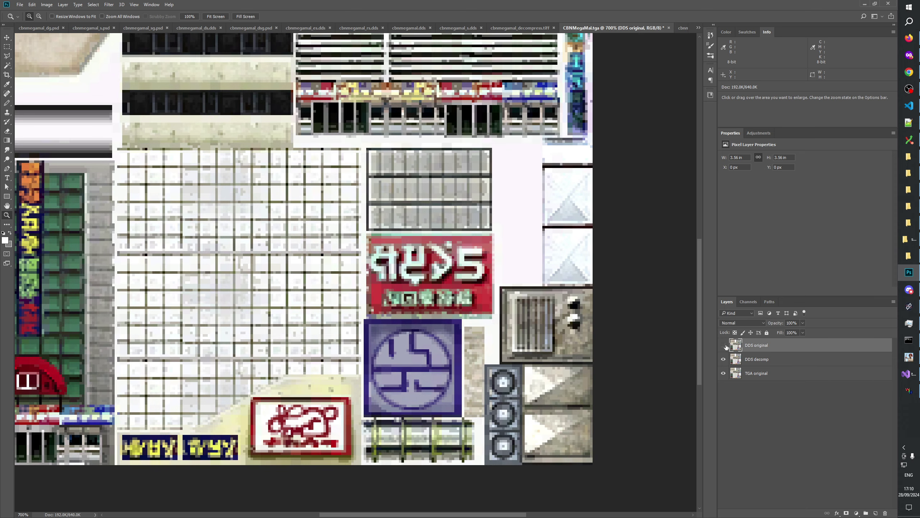
pyautogui.click(724, 345)
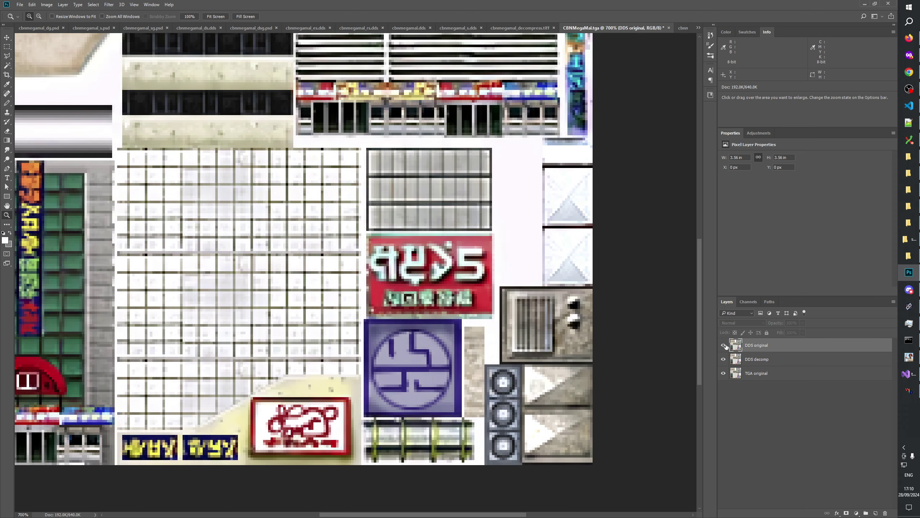
pyautogui.click(724, 346)
pyautogui.click(724, 345)
pyautogui.click(724, 346)
pyautogui.click(724, 345)
pyautogui.click(723, 346)
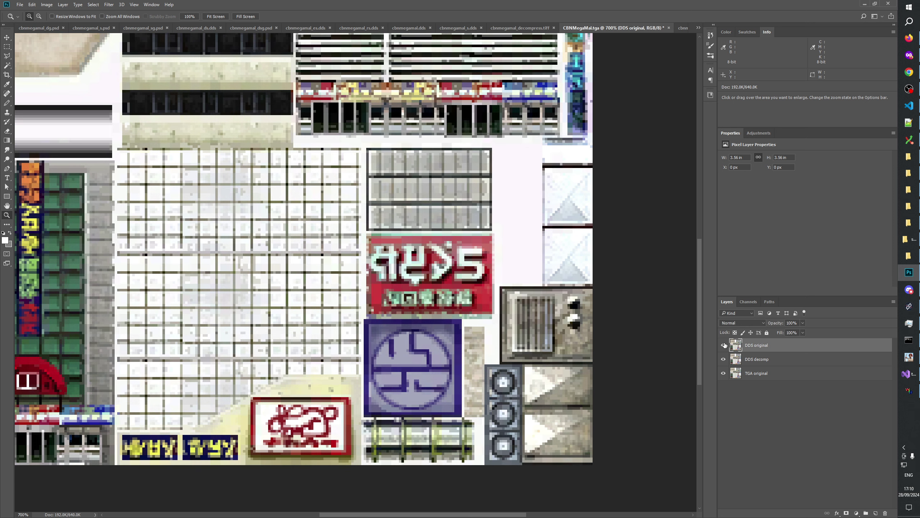
pyautogui.click(723, 345)
pyautogui.click(723, 345)
pyautogui.click(725, 345)
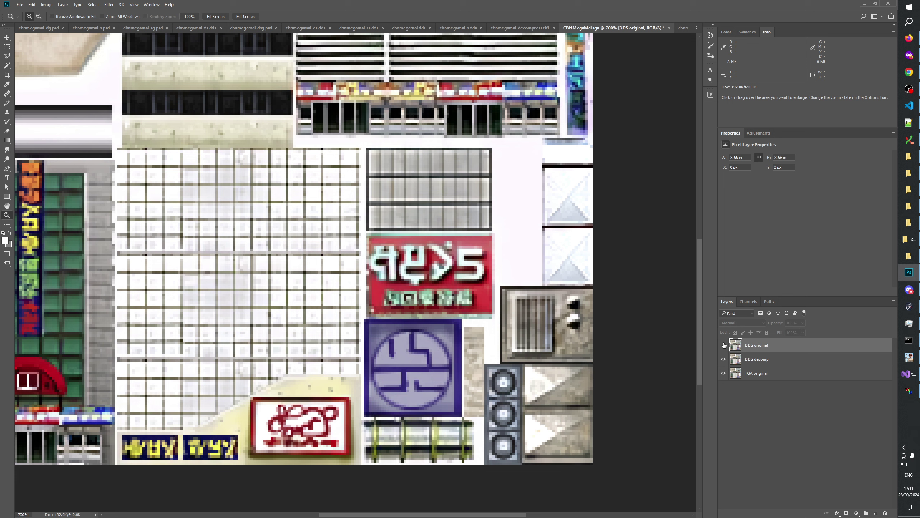
pyautogui.click(724, 346)
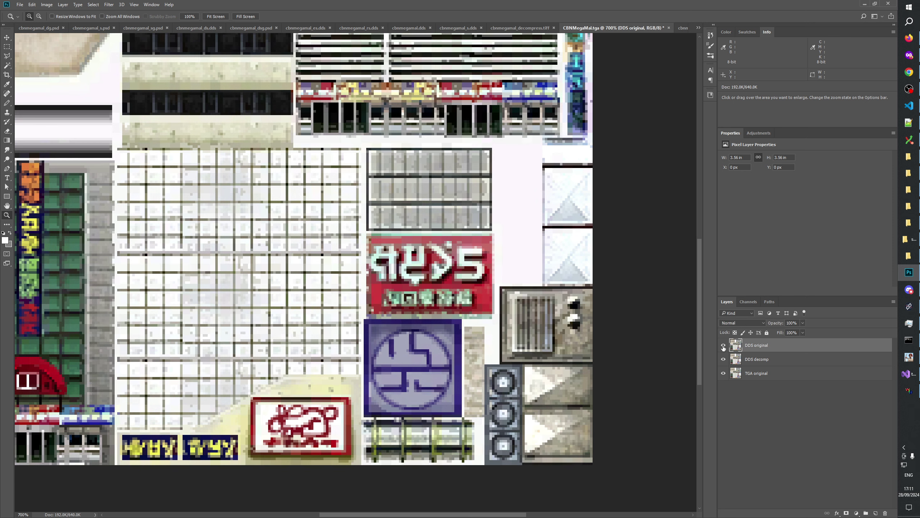
pyautogui.click(724, 346)
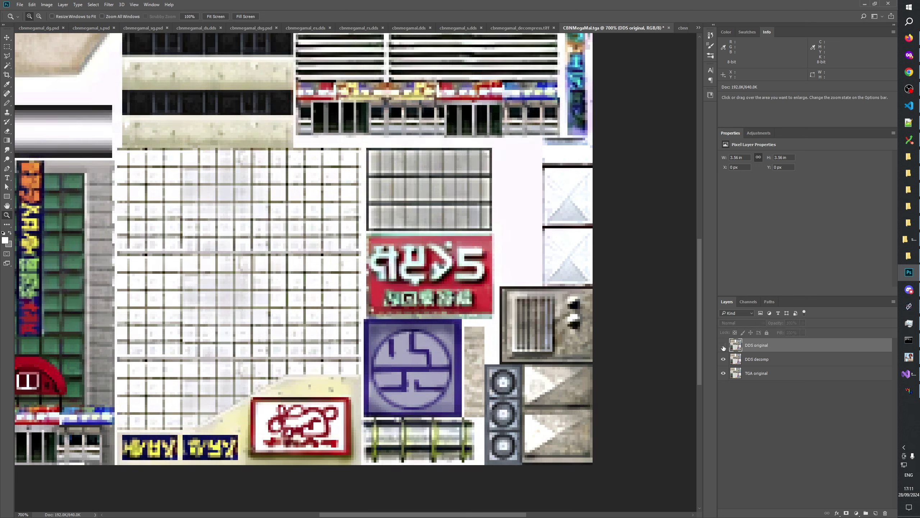
pyautogui.click(724, 345)
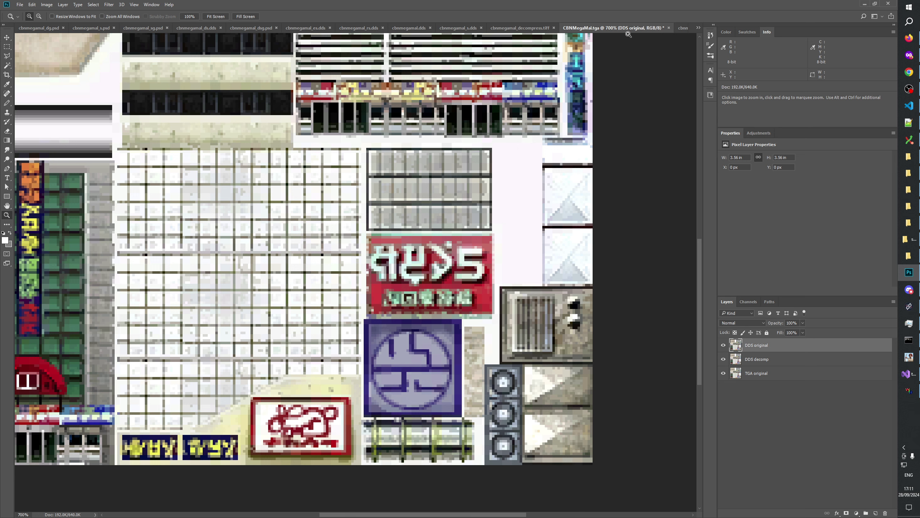
# Step: Switch to the cbnmegamal.tiff document and inspect its tile grid, storefront strip, red sign and purple emblem
pyautogui.click(698, 29)
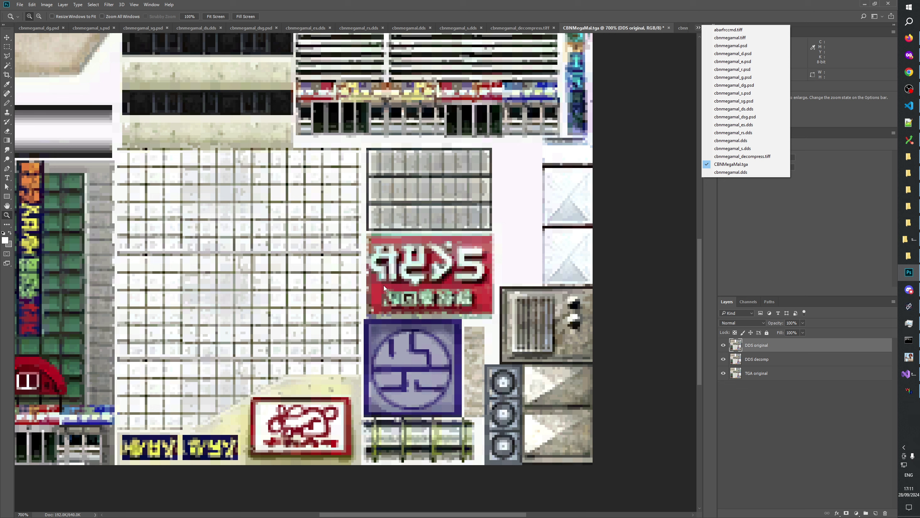
pyautogui.click(731, 38)
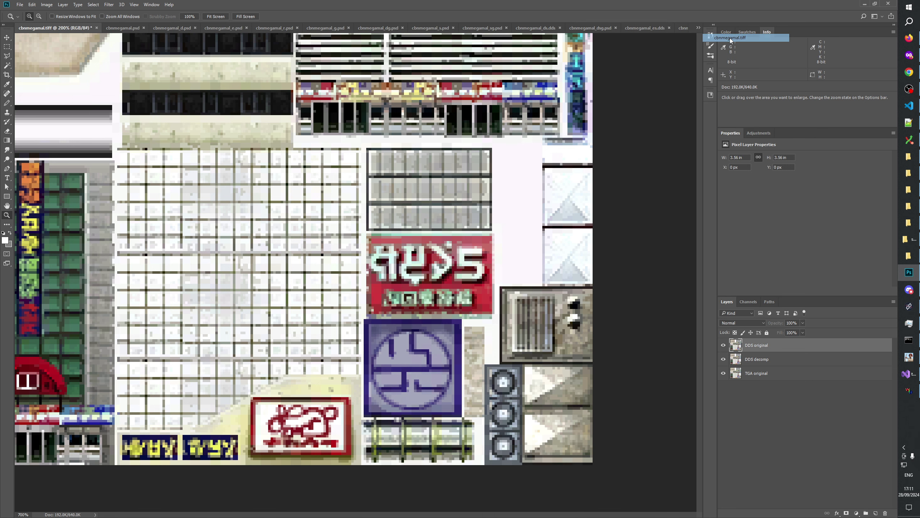
pyautogui.scroll(-10, 500, 356)
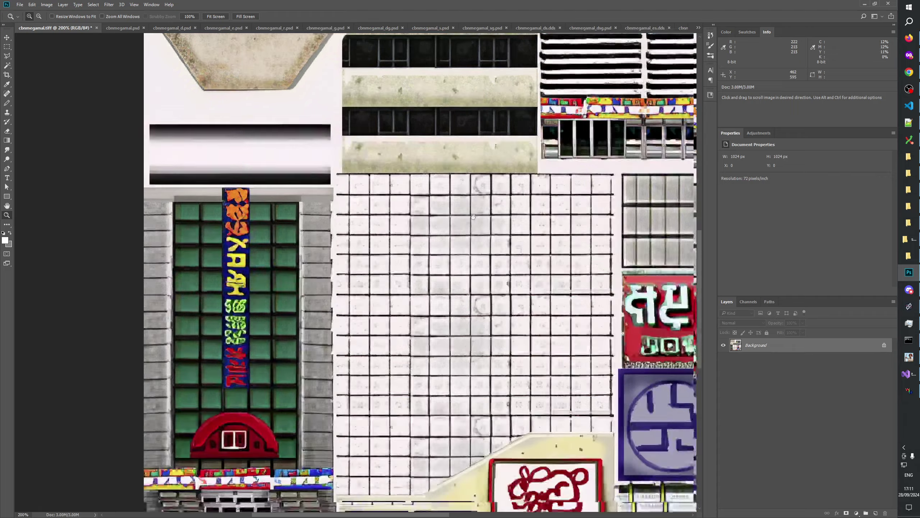
pyautogui.hscroll(5, 296, 167)
pyautogui.scroll(3, 531, 259)
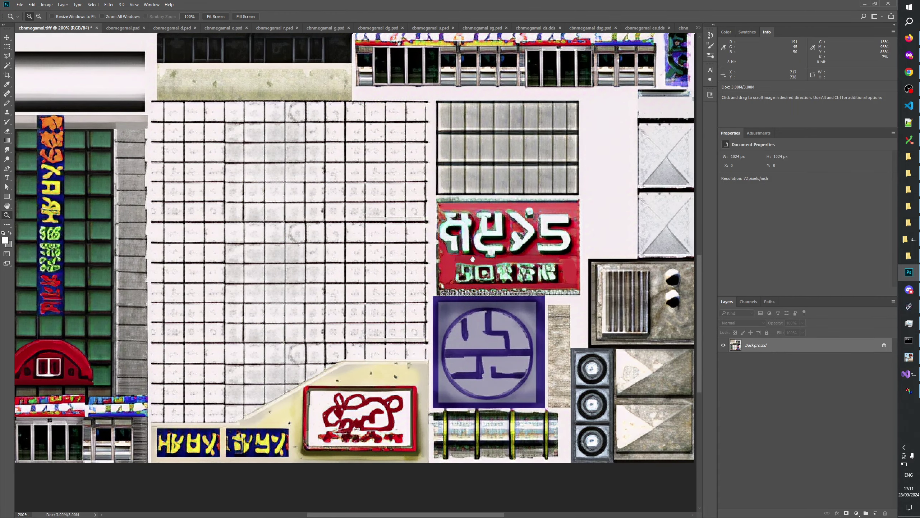
pyautogui.hscroll(-1, 531, 259)
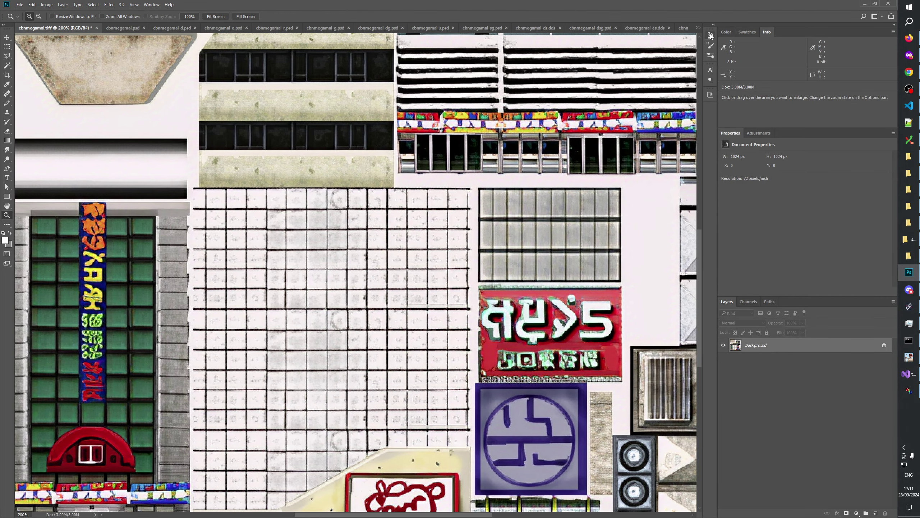
# Step: Switch to the abarfrccmd.tiff document and inspect its curved metal panels, truss and stone wall at different zoom levels
pyautogui.click(699, 29)
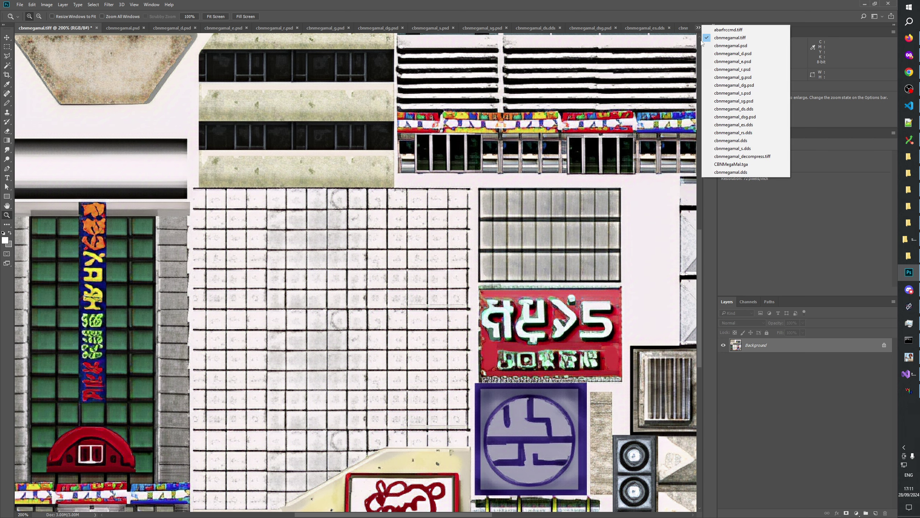
pyautogui.click(728, 32)
pyautogui.moveTo(589, 260); pyautogui.dragTo(366, 352)
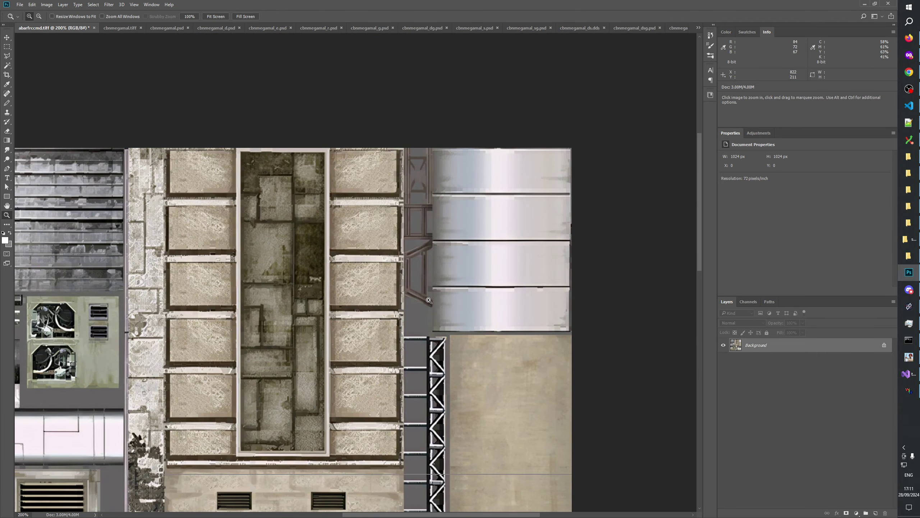
pyautogui.hotkey('ctrl', '+')
pyautogui.moveTo(464, 267); pyautogui.dragTo(463, 307)
pyautogui.click(536, 320)
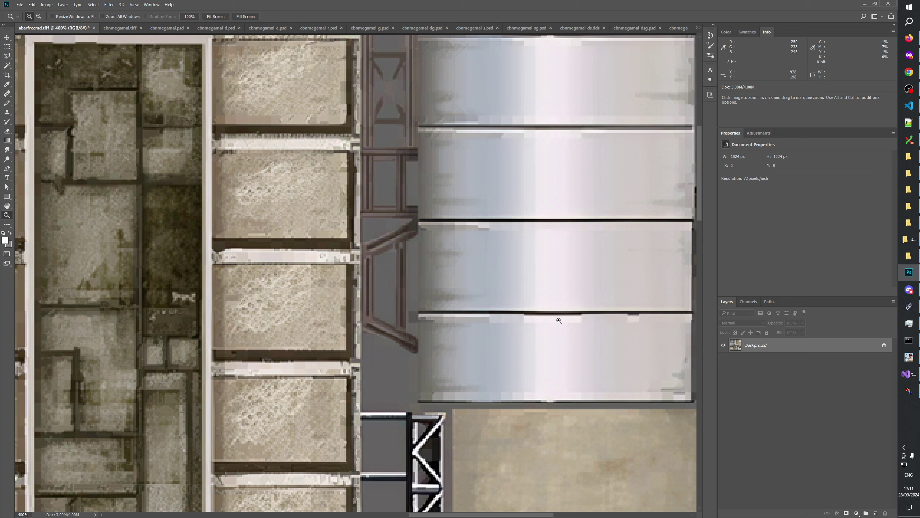
pyautogui.click(614, 398)
pyautogui.rightClick(555, 308)
pyautogui.click(565, 322)
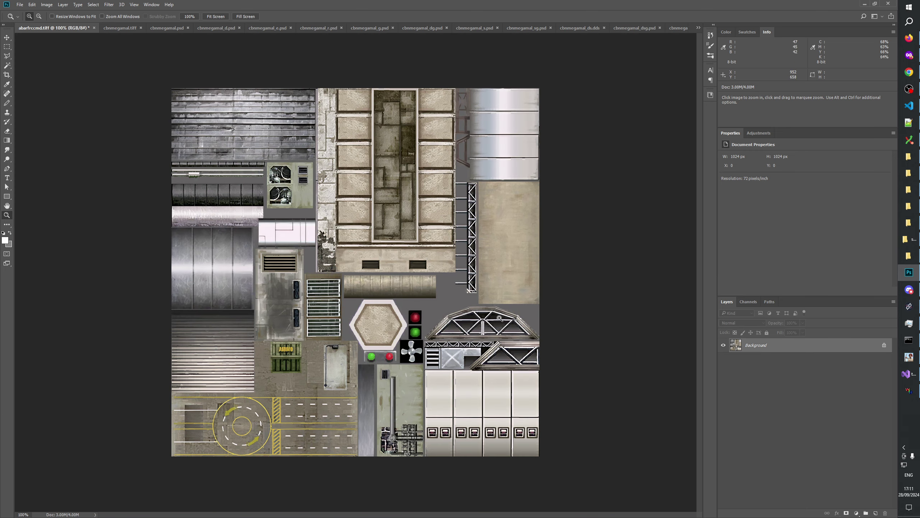
pyautogui.click(499, 318)
pyautogui.click(500, 318)
pyautogui.moveTo(525, 168); pyautogui.dragTo(441, 451)
# Step: Examine the abarfrccmd texture's brushed metal panels, vented door, AMMO crate, road markings and pipework
pyautogui.click(698, 27)
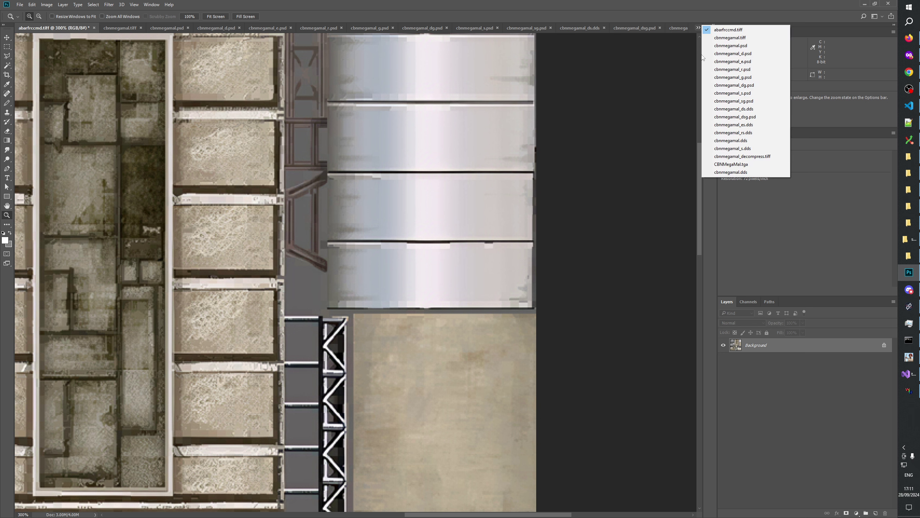
pyautogui.click(292, 206)
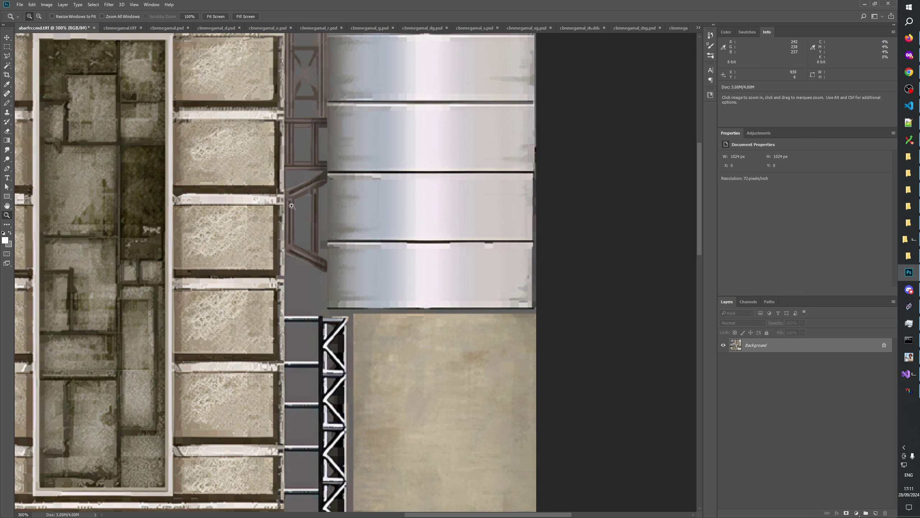
pyautogui.moveTo(292, 205); pyautogui.dragTo(379, 314)
pyautogui.moveTo(403, 248); pyautogui.dragTo(411, 337)
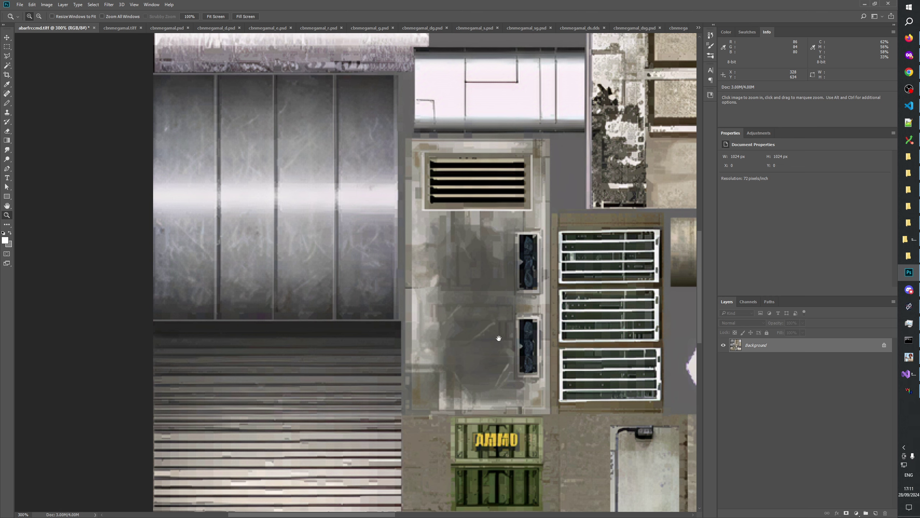
pyautogui.moveTo(499, 338); pyautogui.dragTo(366, 279)
pyautogui.moveTo(503, 365); pyautogui.dragTo(388, 227)
pyautogui.moveTo(444, 264); pyautogui.dragTo(414, 249)
pyautogui.moveTo(455, 297); pyautogui.dragTo(355, 251)
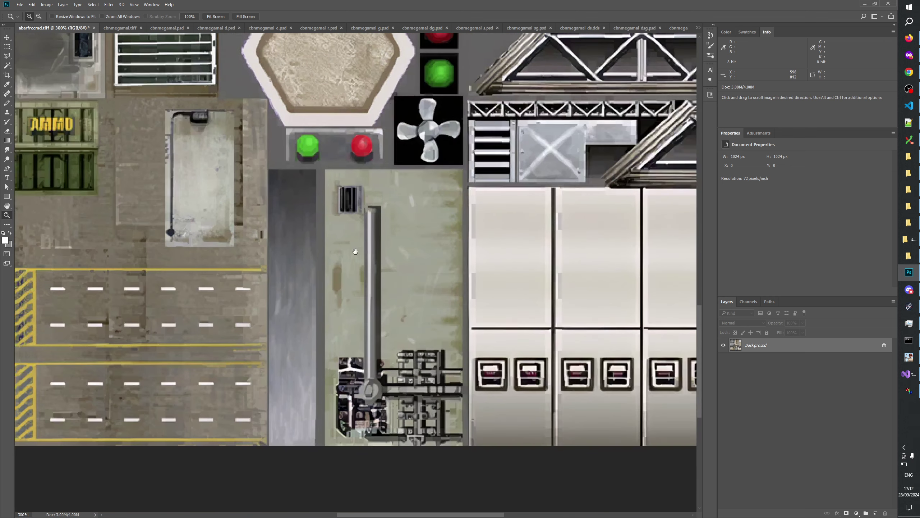
# Step: Examine the abarfrccmd texture's fan unit, framed beige wall panels, dark stone column and lattice truss
pyautogui.moveTo(362, 217); pyautogui.dragTo(343, 370)
pyautogui.moveTo(290, 182); pyautogui.dragTo(413, 367)
pyautogui.moveTo(308, 163); pyautogui.dragTo(409, 266)
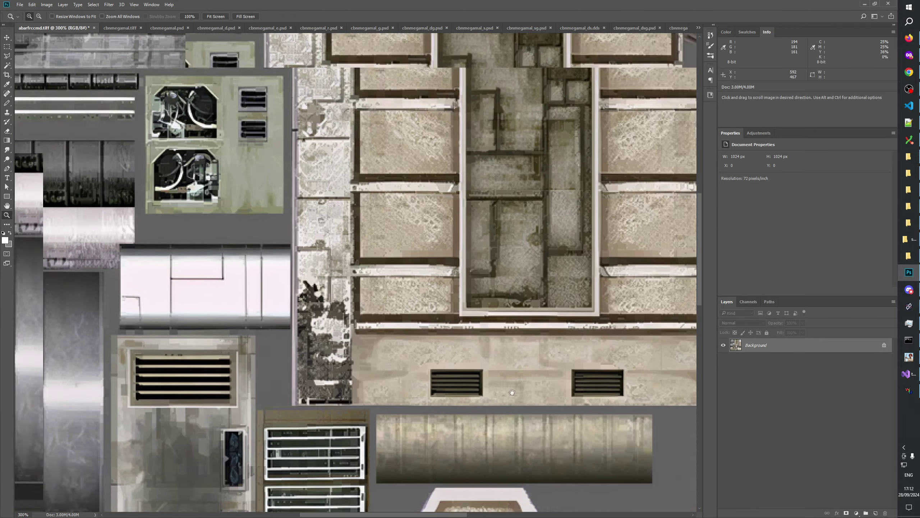
pyautogui.moveTo(348, 205); pyautogui.dragTo(544, 381)
pyautogui.moveTo(399, 254); pyautogui.dragTo(479, 406)
pyautogui.moveTo(616, 363); pyautogui.dragTo(283, 193)
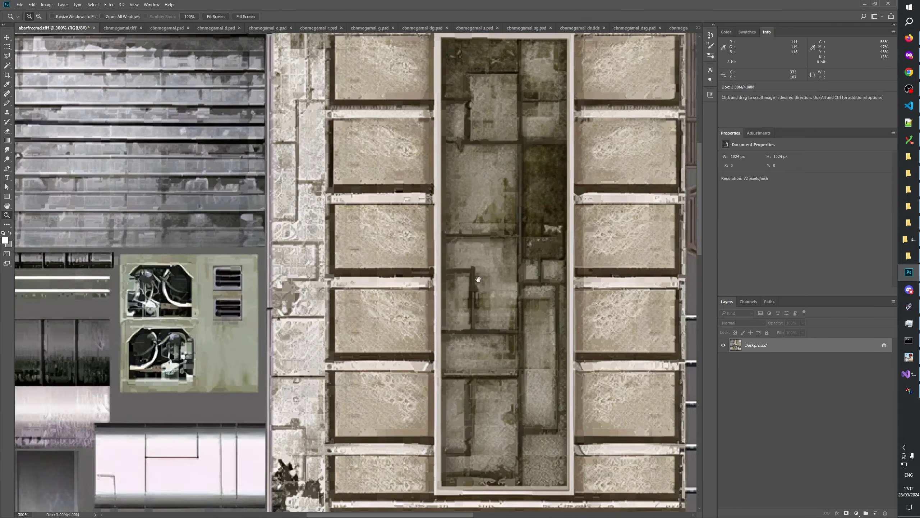
pyautogui.moveTo(668, 259); pyautogui.dragTo(218, 355)
pyautogui.moveTo(471, 181); pyautogui.dragTo(341, 388)
pyautogui.moveTo(471, 145); pyautogui.dragTo(309, 399)
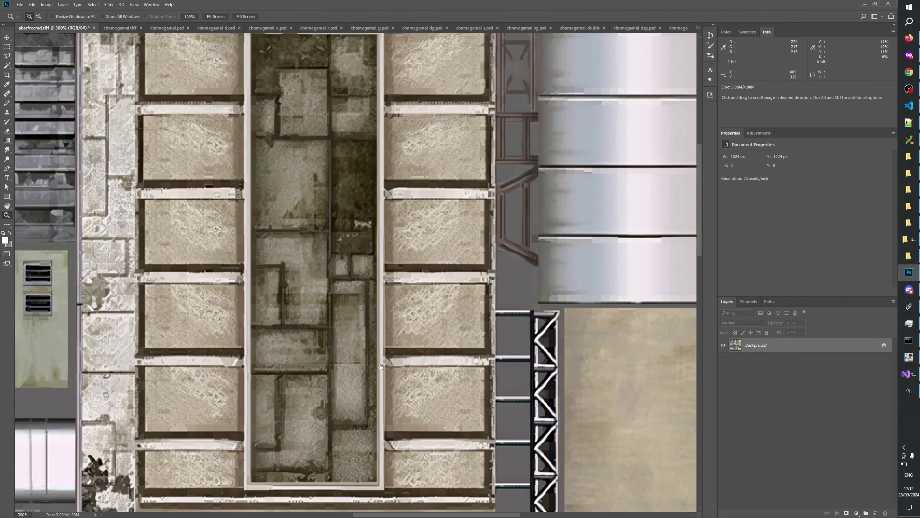
# Step: Switch to CBNMegaMal.tga and compare its tile grid, red sign and storefront strip by toggling the DDS original layer's visibility
pyautogui.click(699, 28)
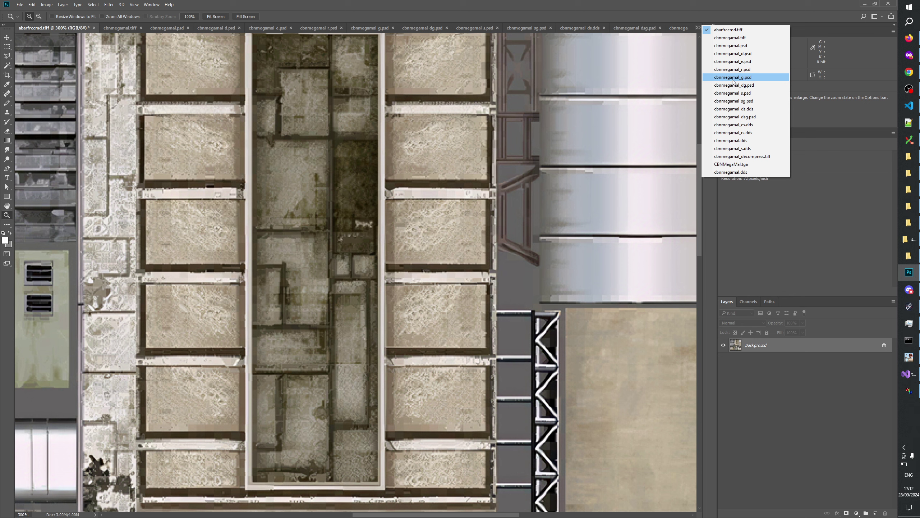
pyautogui.click(742, 164)
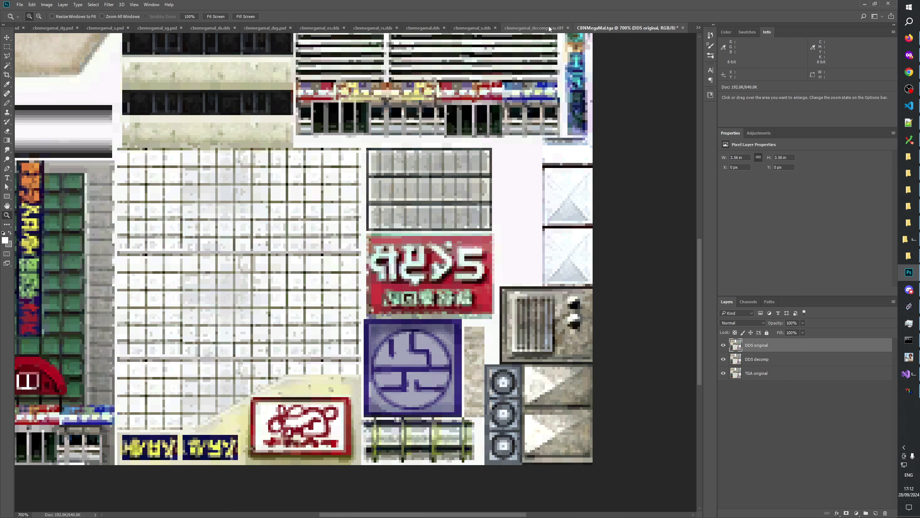
pyautogui.moveTo(640, 301); pyautogui.dragTo(678, 340)
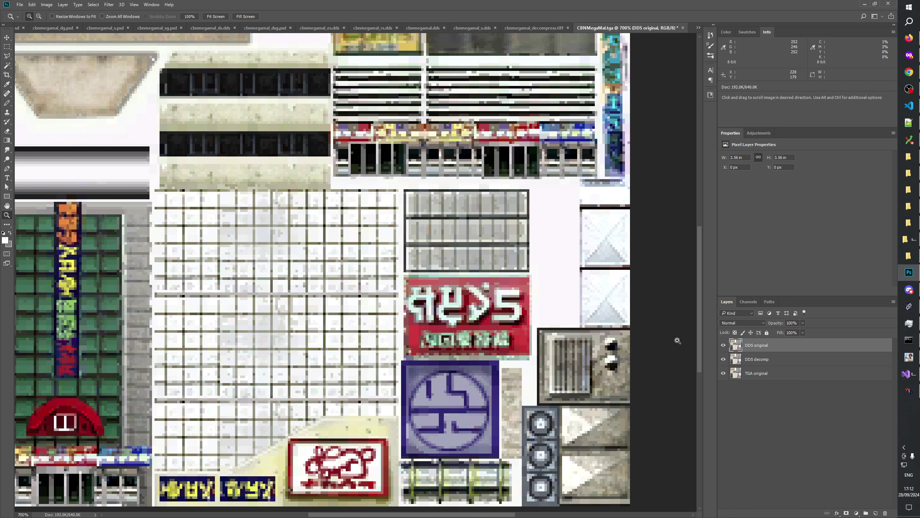
pyautogui.click(723, 345)
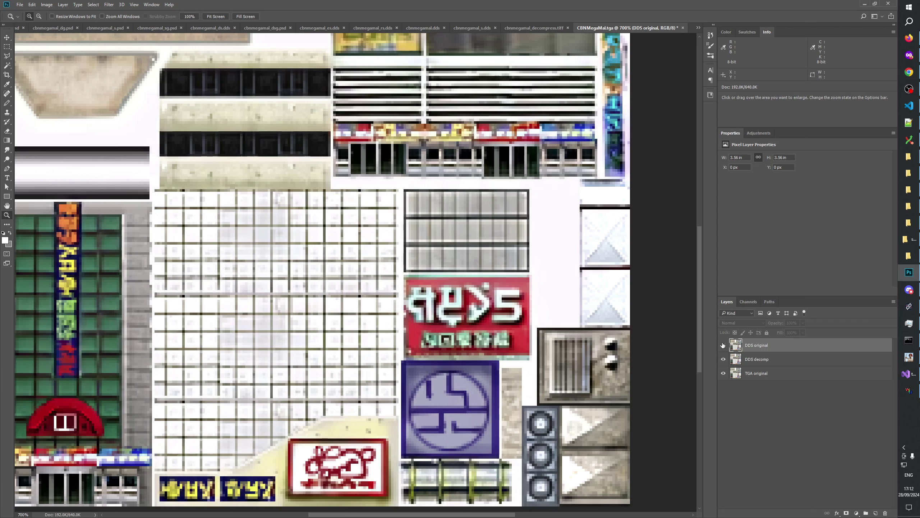
pyautogui.click(724, 345)
pyautogui.click(724, 344)
pyautogui.click(724, 345)
pyautogui.click(724, 345)
pyautogui.click(724, 345)
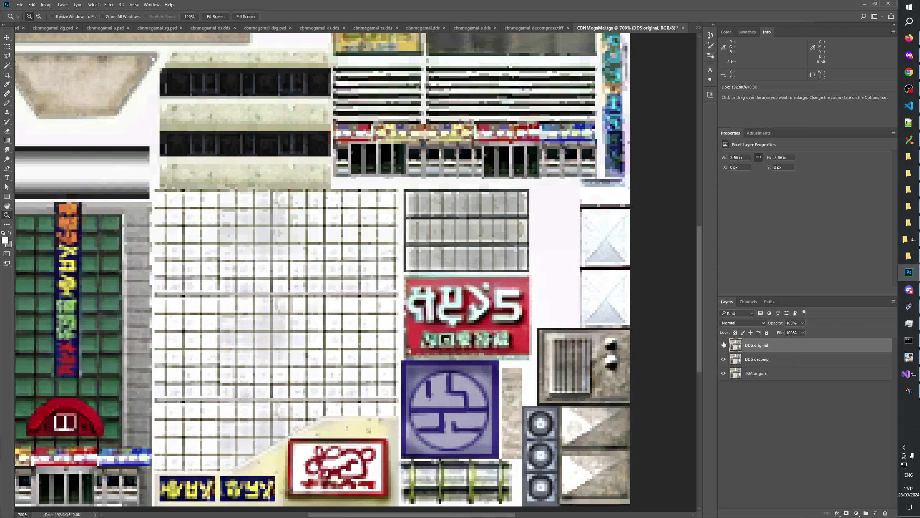
pyautogui.click(724, 345)
pyautogui.click(724, 345)
pyautogui.click(724, 345)
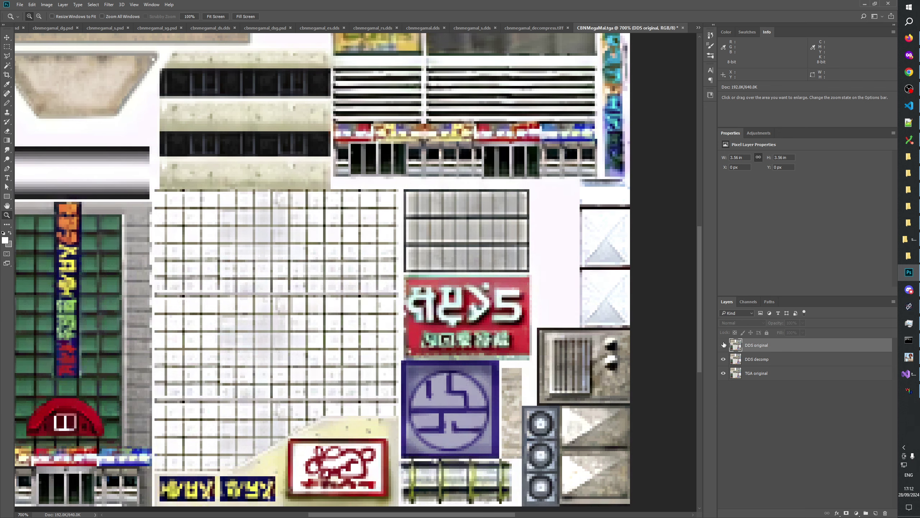
pyautogui.click(724, 345)
pyautogui.click(724, 345)
pyautogui.click(723, 345)
pyautogui.click(723, 344)
# Step: Compare the stained concrete panel, trapezoid slab and dark window bands by repeatedly toggling the DDS original layer's visibility
pyautogui.moveTo(346, 289); pyautogui.dragTo(432, 301)
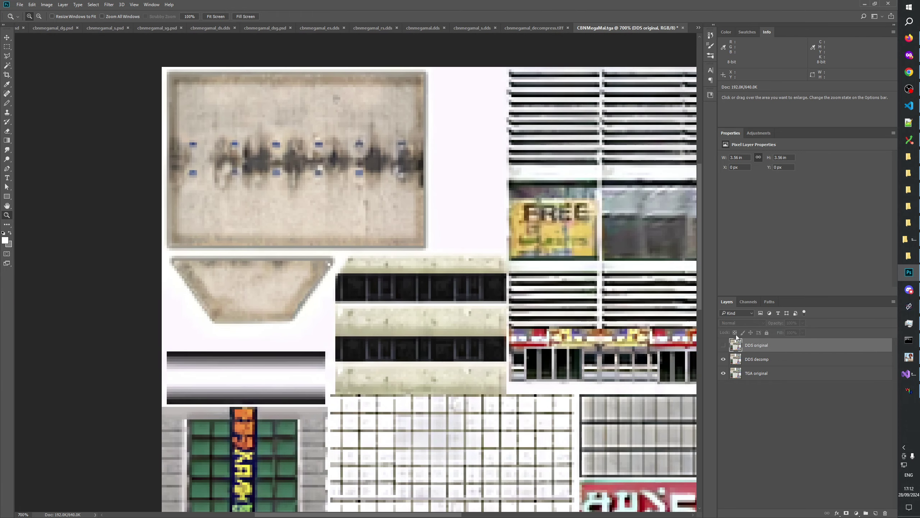
pyautogui.click(724, 348)
pyautogui.click(724, 348)
pyautogui.click(723, 348)
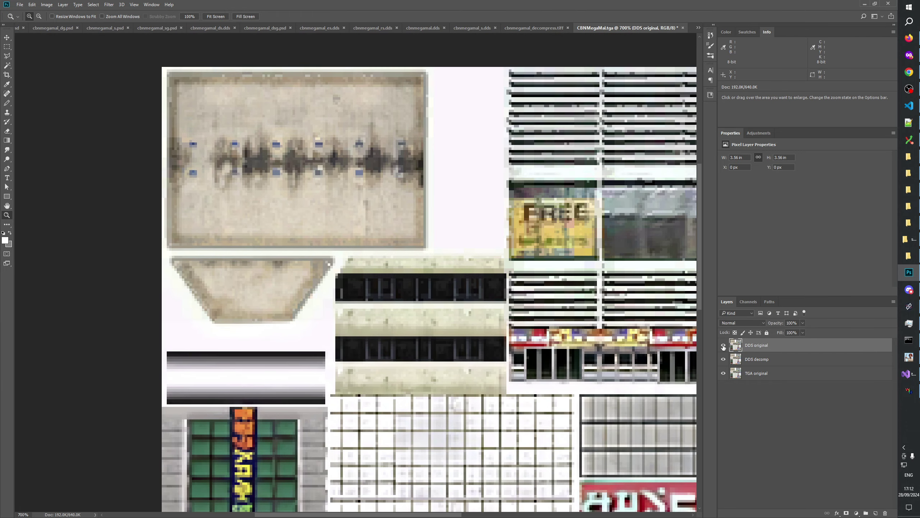
pyautogui.click(724, 345)
pyautogui.click(724, 345)
pyautogui.click(724, 345)
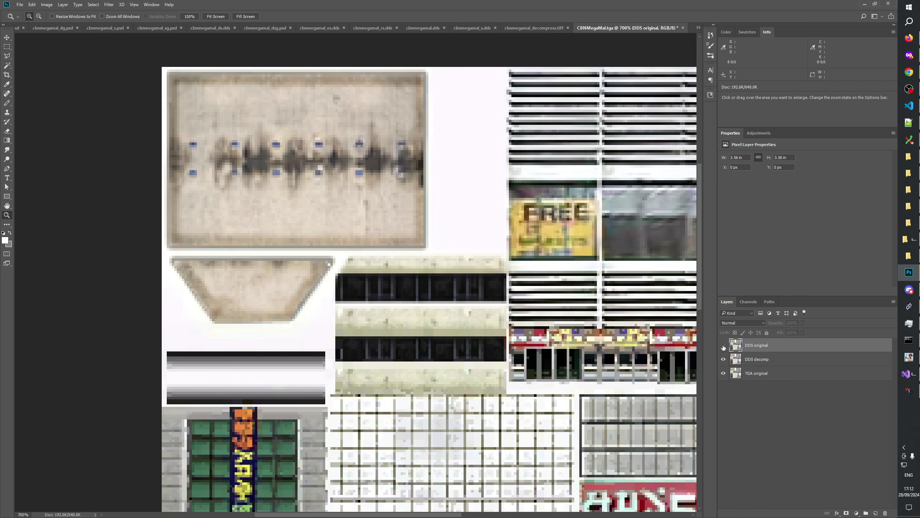
pyautogui.click(724, 346)
pyautogui.click(723, 347)
pyautogui.click(724, 347)
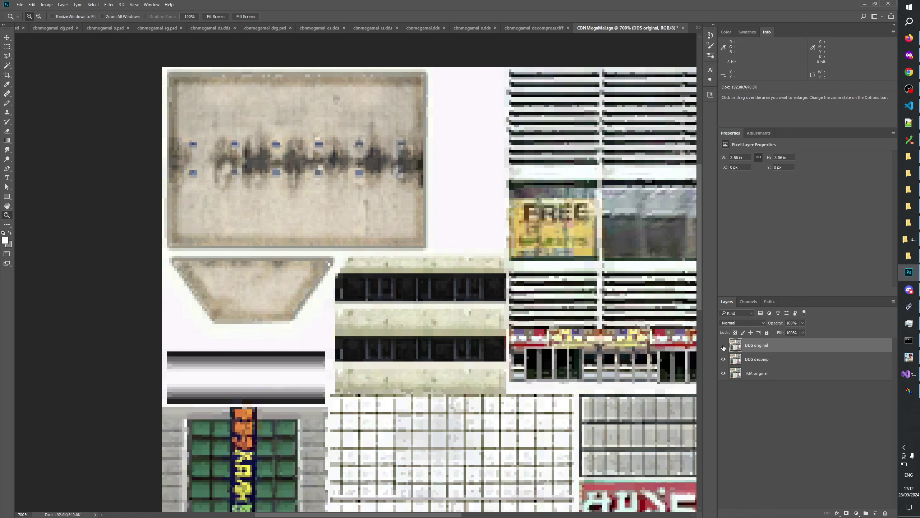
pyautogui.click(724, 347)
pyautogui.click(724, 346)
pyautogui.click(724, 346)
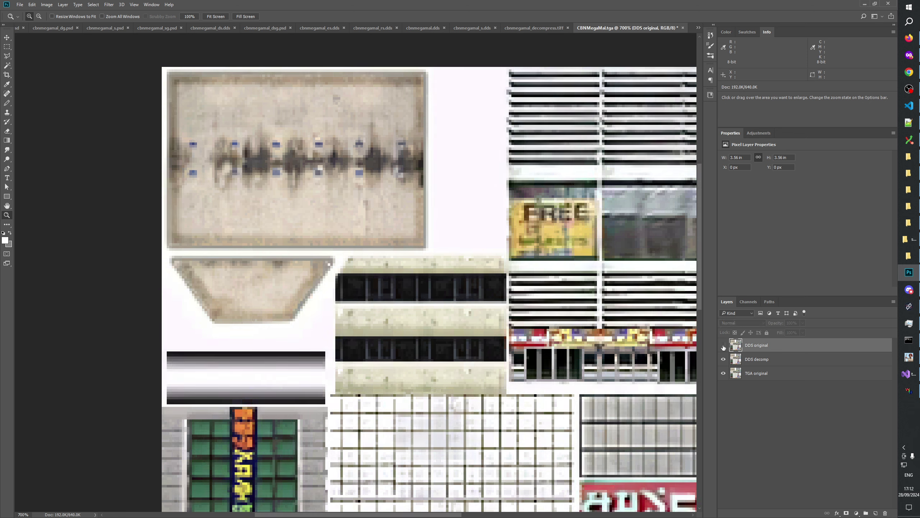
pyautogui.click(724, 347)
pyautogui.click(724, 346)
pyautogui.click(724, 346)
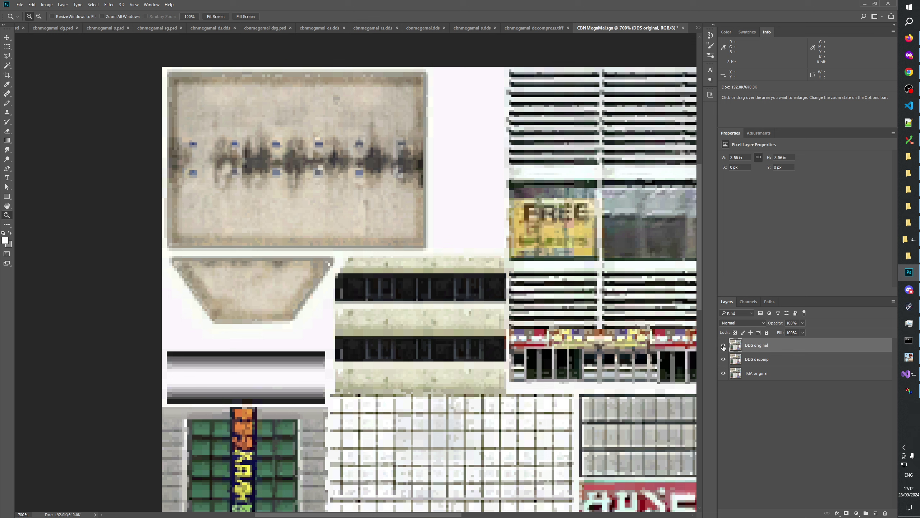
pyautogui.click(724, 346)
pyautogui.click(724, 346)
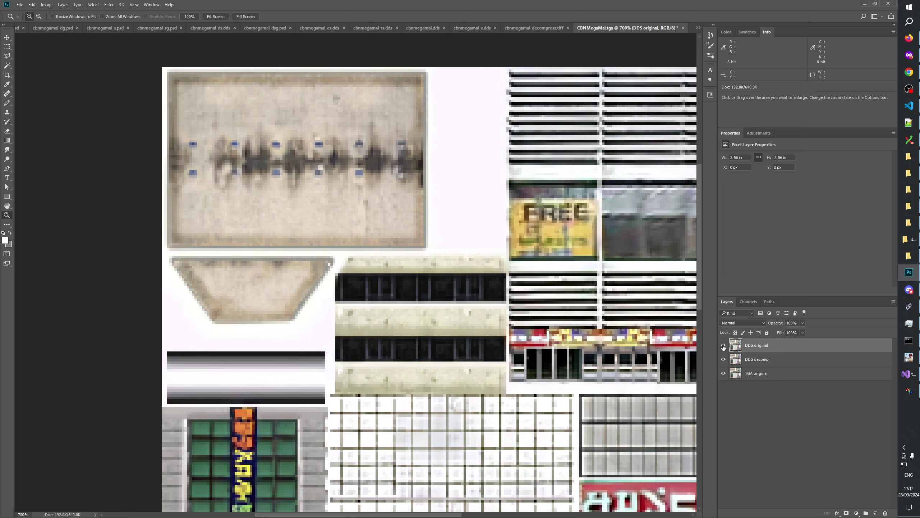
pyautogui.click(724, 347)
pyautogui.click(723, 346)
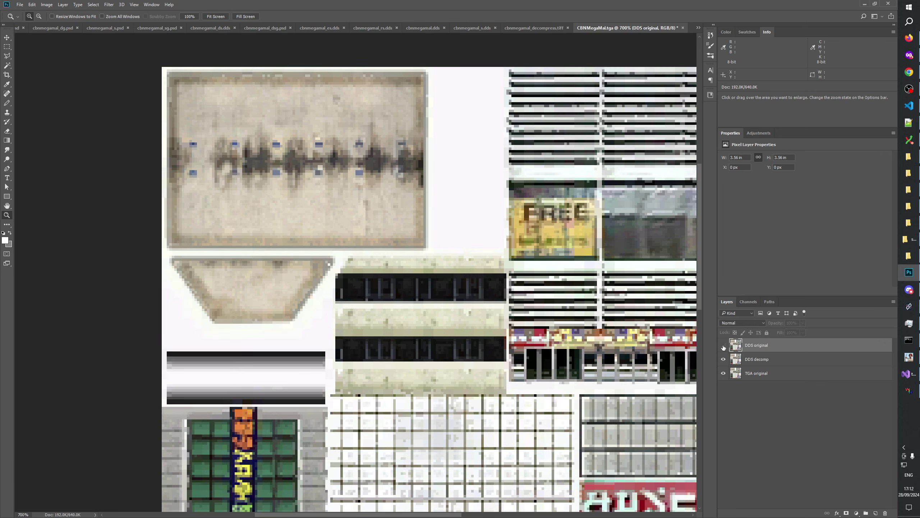
pyautogui.click(724, 346)
pyautogui.click(724, 346)
pyautogui.click(723, 346)
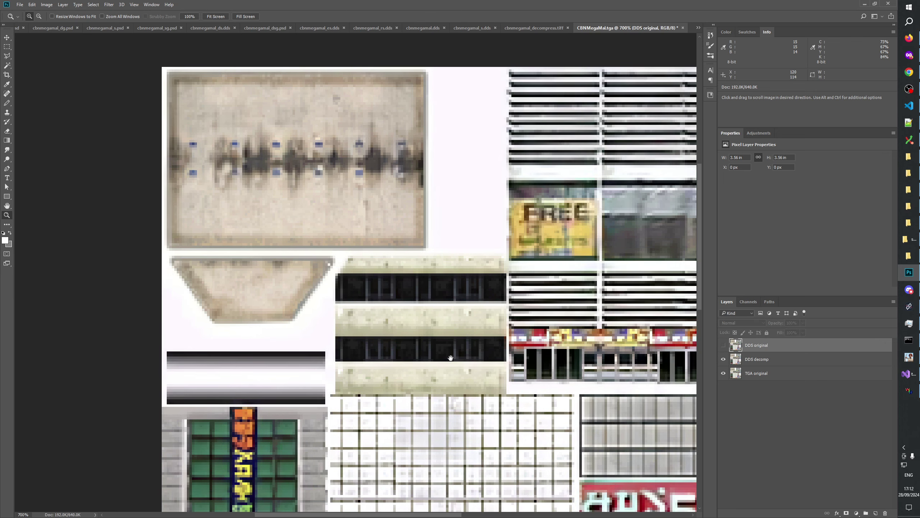
# Step: Compare the shutters, FREE sign, grey window strip and blue vertical sign by toggling the DDS original layer's visibility
pyautogui.moveTo(404, 500); pyautogui.dragTo(437, 213)
pyautogui.moveTo(471, 163); pyautogui.dragTo(424, 272)
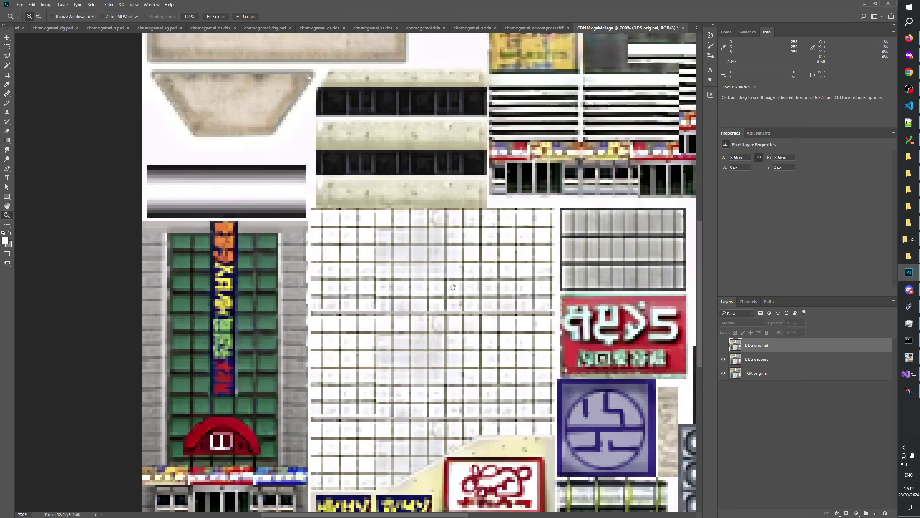
pyautogui.moveTo(566, 152); pyautogui.dragTo(431, 268)
pyautogui.moveTo(462, 221); pyautogui.dragTo(455, 283)
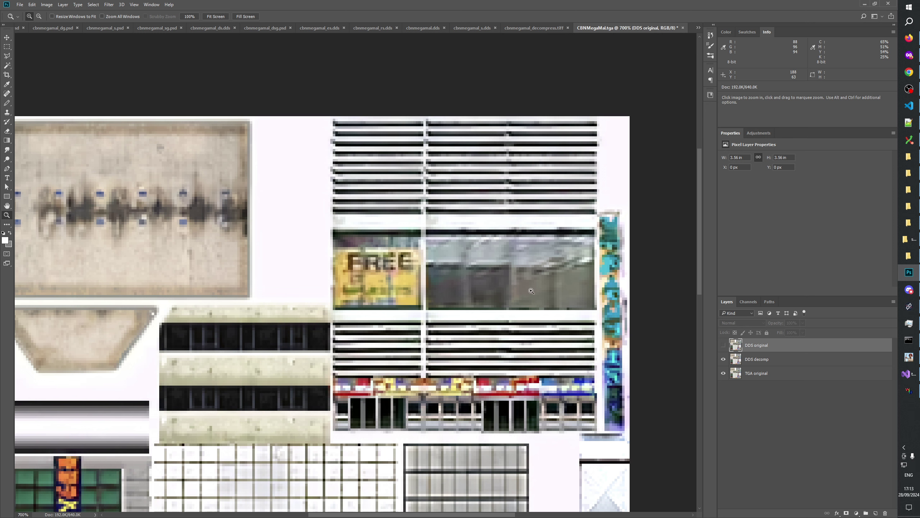
pyautogui.click(724, 346)
pyautogui.click(723, 345)
pyautogui.click(723, 345)
pyautogui.click(723, 345)
pyautogui.click(723, 345)
pyautogui.click(723, 345)
pyautogui.click(724, 345)
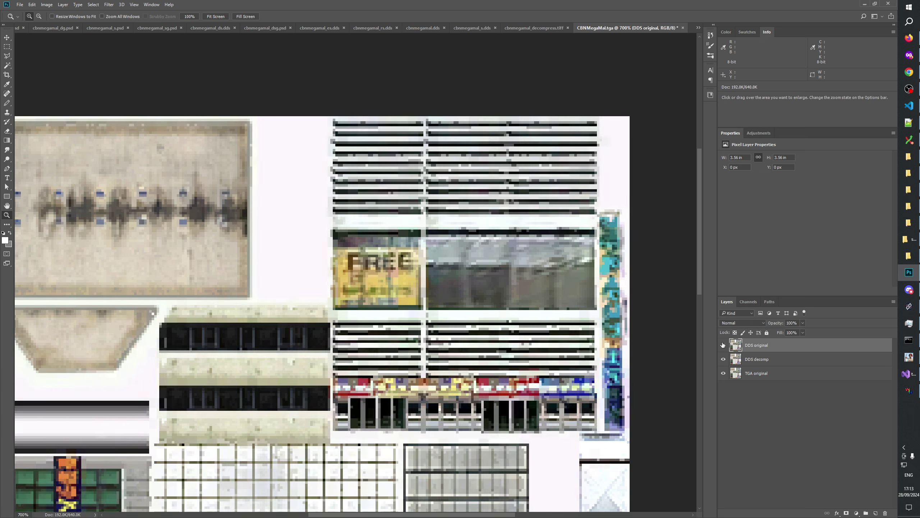
pyautogui.click(723, 345)
pyautogui.click(723, 346)
pyautogui.click(723, 345)
pyautogui.click(723, 345)
pyautogui.click(724, 345)
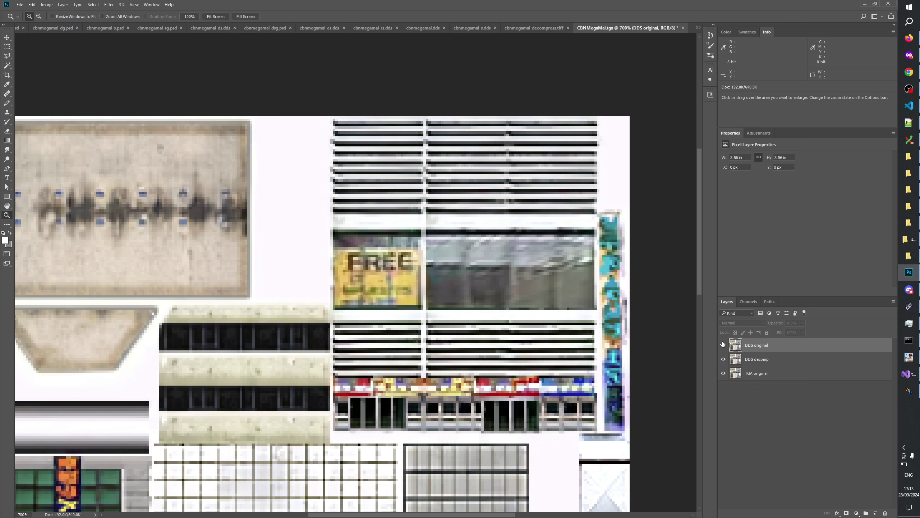
pyautogui.click(723, 345)
pyautogui.click(724, 345)
pyautogui.click(723, 345)
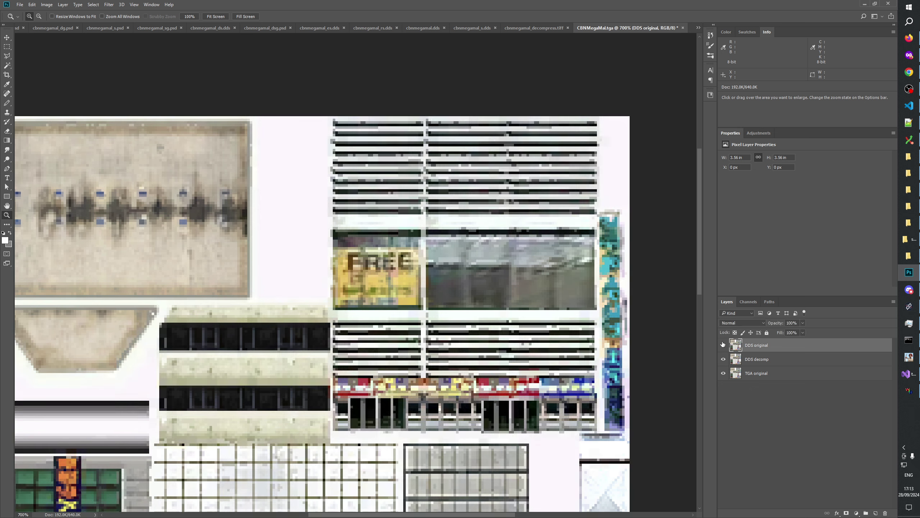
# Step: Hide the DDS original and DDS decomp layers to inspect the shutters and FREE sign on the TGA original layer
pyautogui.click(724, 346)
pyautogui.click(723, 345)
pyautogui.click(724, 345)
pyautogui.click(724, 345)
pyautogui.click(724, 345)
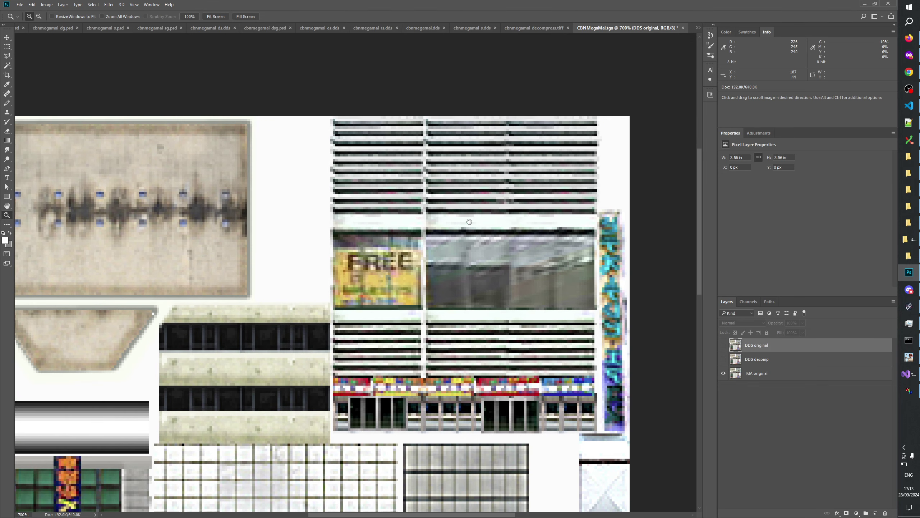
pyautogui.moveTo(468, 221); pyautogui.dragTo(492, 214)
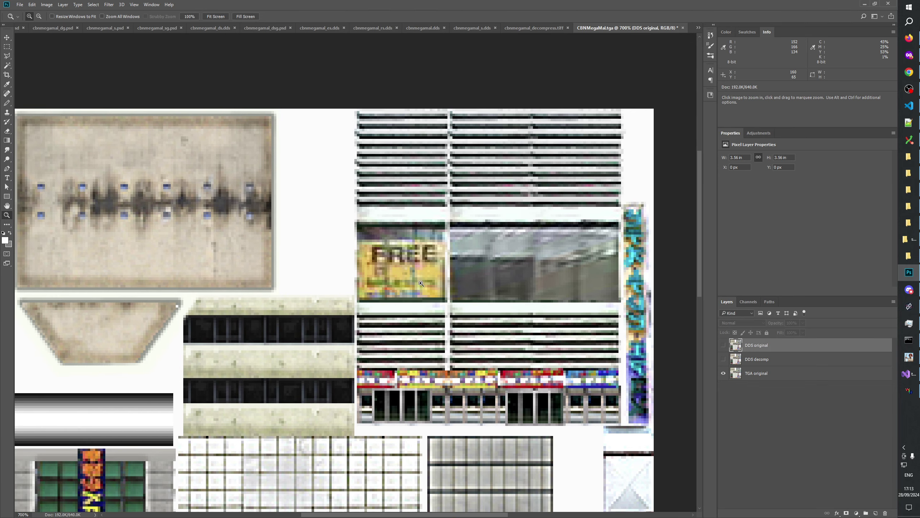
# Step: Compare the DDS decomp layer against TGA original in the lower-left area of the texture by repeatedly toggling DDS decomp's visibility
pyautogui.moveTo(421, 284); pyautogui.dragTo(622, 75)
pyautogui.moveTo(467, 376); pyautogui.dragTo(442, 289)
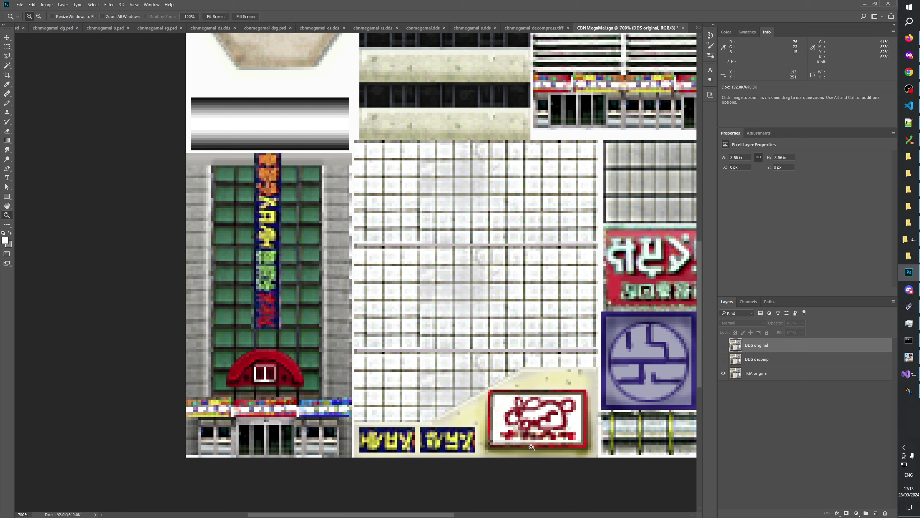
pyautogui.click(723, 359)
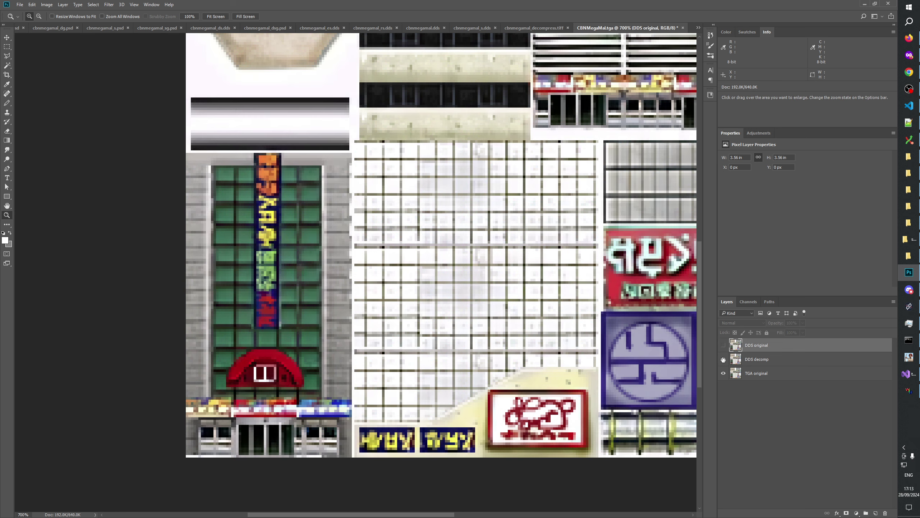
pyautogui.click(724, 359)
pyautogui.click(724, 359)
pyautogui.click(724, 359)
pyautogui.click(724, 359)
pyautogui.click(723, 359)
pyautogui.click(724, 359)
pyautogui.click(724, 359)
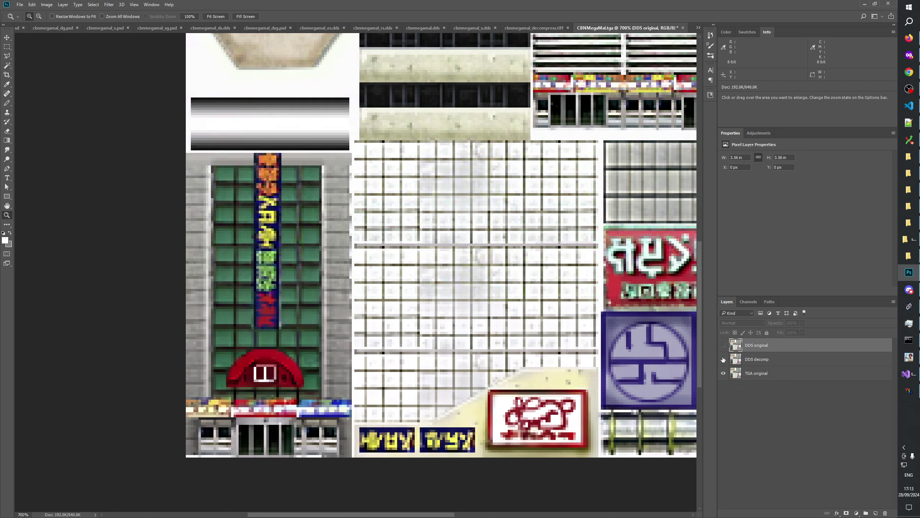
pyautogui.click(723, 359)
pyautogui.click(723, 359)
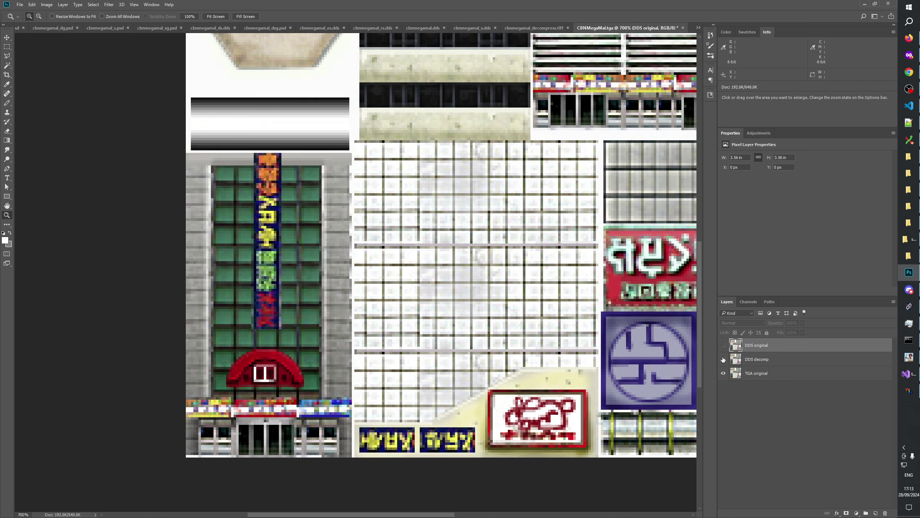
pyautogui.click(723, 359)
pyautogui.click(723, 359)
pyautogui.click(723, 359)
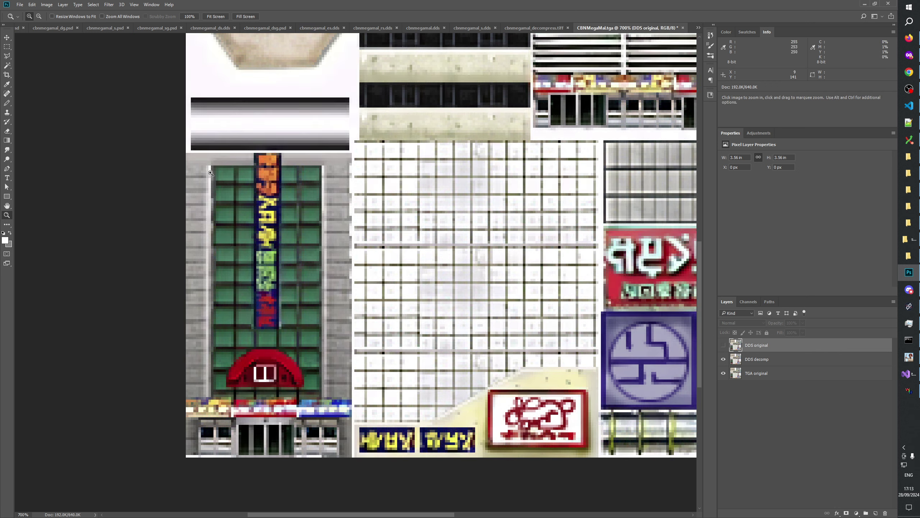
# Step: Examine the green facade and its red arch for differences between DDS decomp and TGA original, switching DDS decomp on and off
pyautogui.click(723, 360)
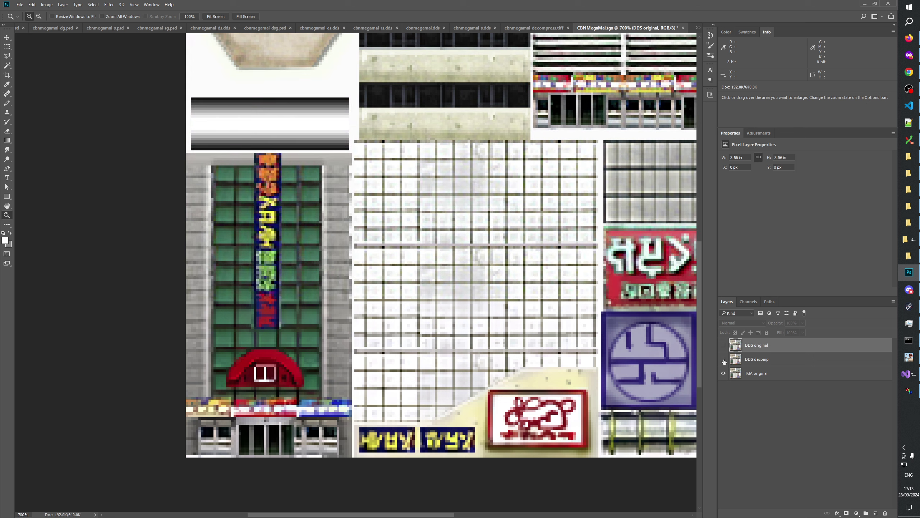
pyautogui.click(724, 360)
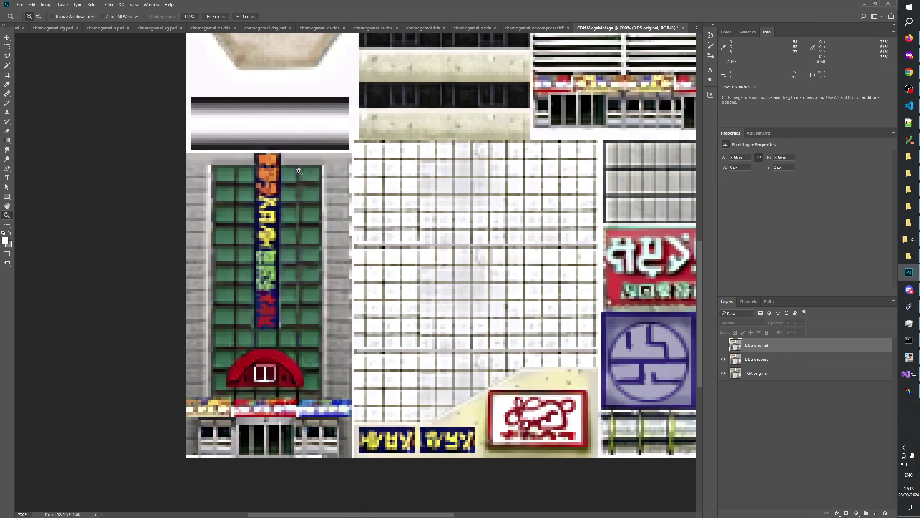
pyautogui.click(724, 360)
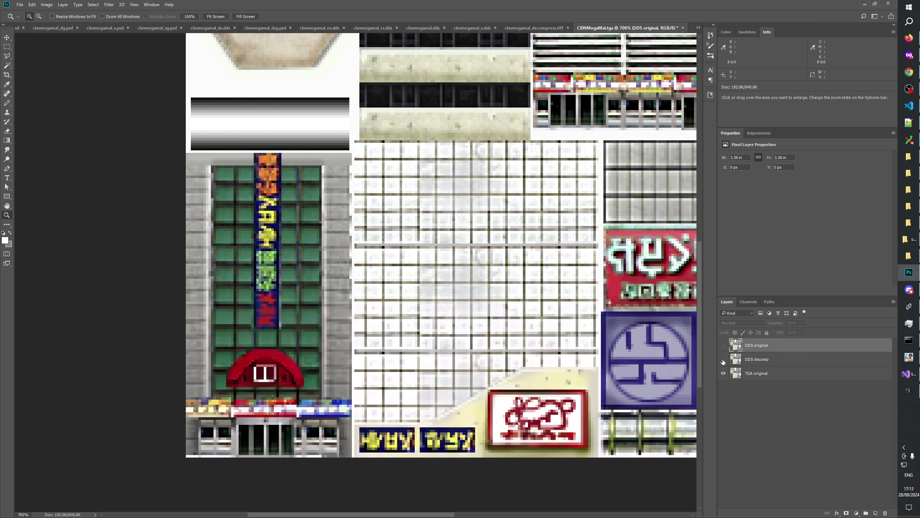
pyautogui.click(724, 360)
pyautogui.click(724, 360)
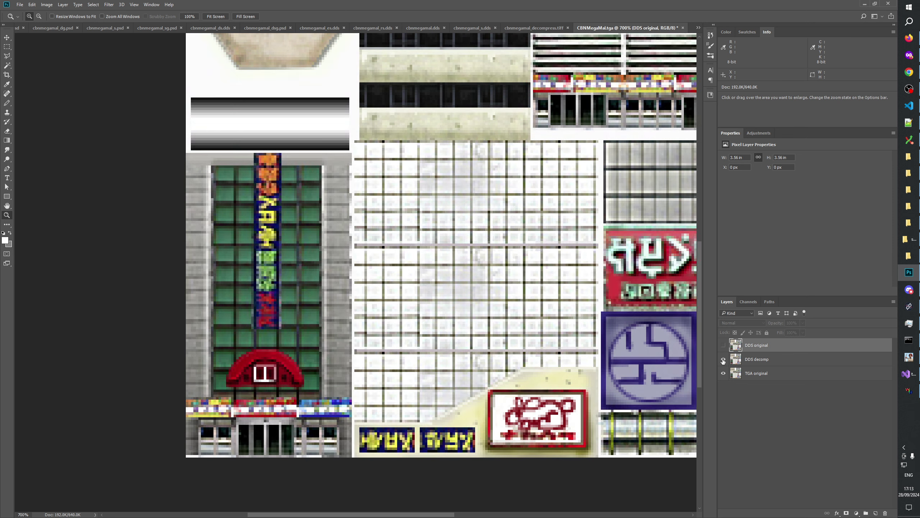
pyautogui.click(723, 360)
pyautogui.click(724, 360)
pyautogui.click(723, 359)
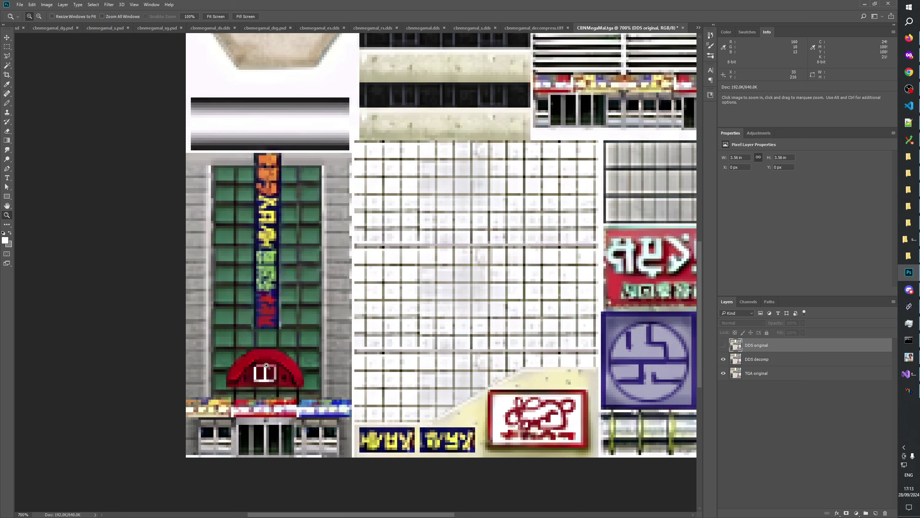
pyautogui.click(724, 360)
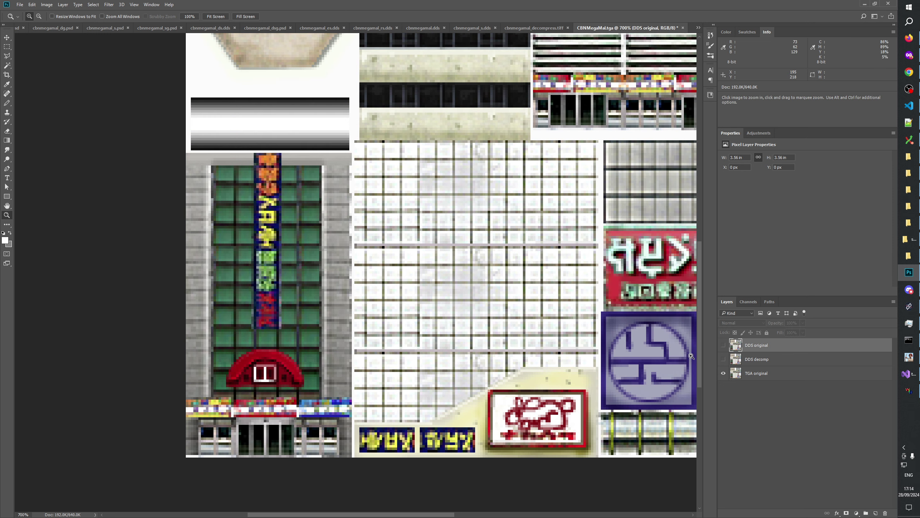
# Step: Show DDS original and DDS decomp one at a time over TGA original to compare all three versions
pyautogui.click(722, 345)
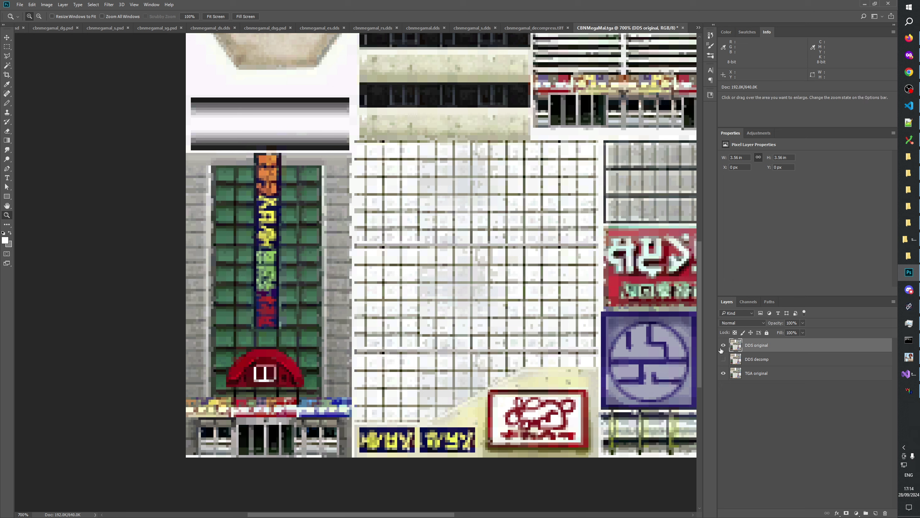
pyautogui.click(724, 346)
pyautogui.click(724, 359)
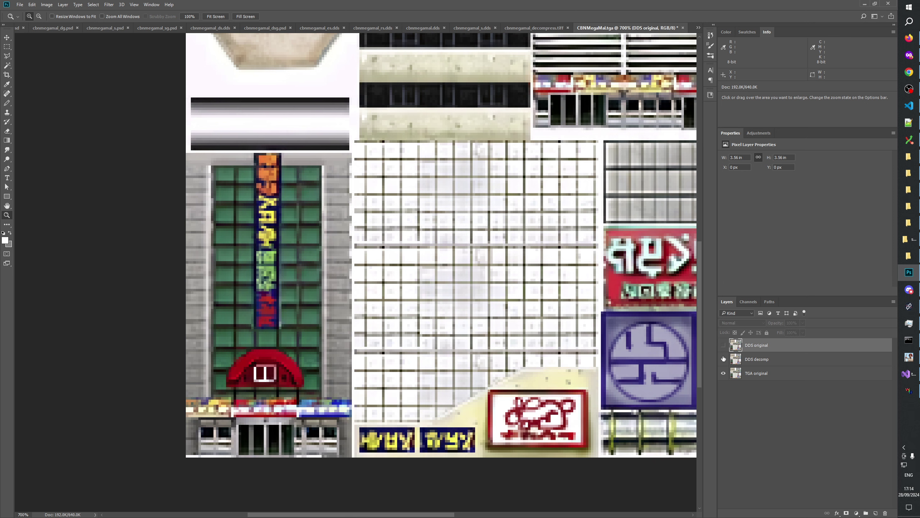
pyautogui.click(723, 359)
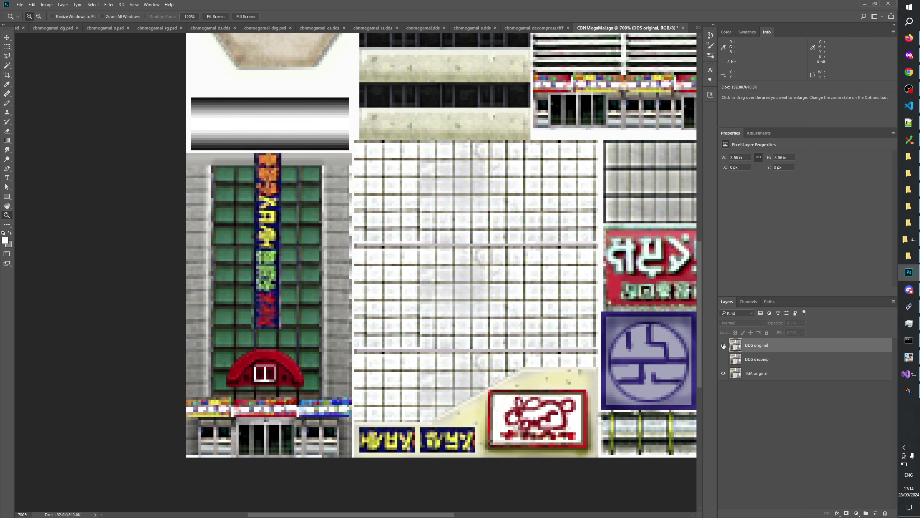
pyautogui.click(725, 351)
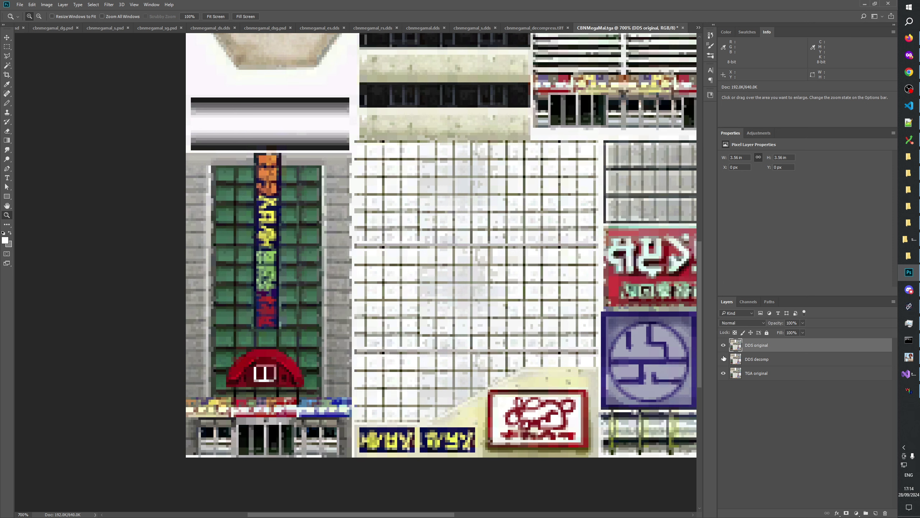
# Step: Compare DDS original with DDS decomp on the facade and tiled wall by toggling the DDS original layer's visibility
pyautogui.click(723, 346)
pyautogui.click(723, 346)
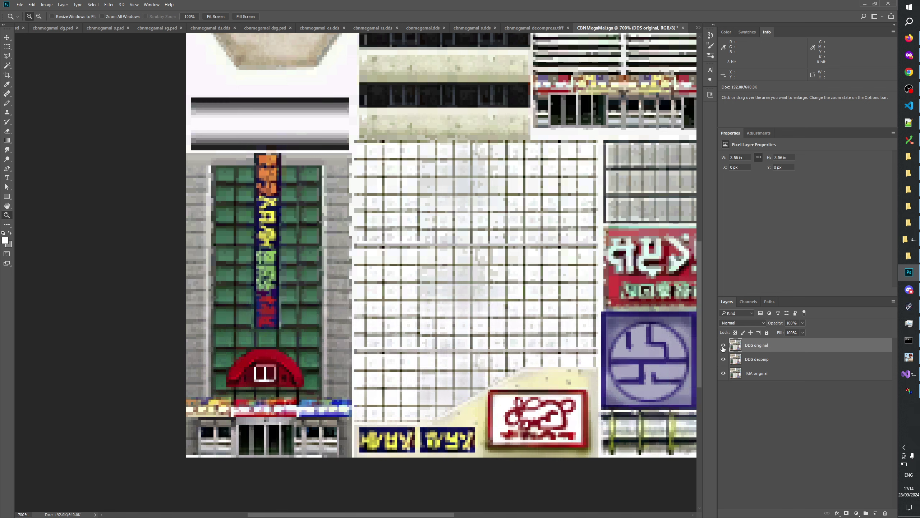
pyautogui.click(724, 346)
pyautogui.click(723, 347)
pyautogui.click(724, 346)
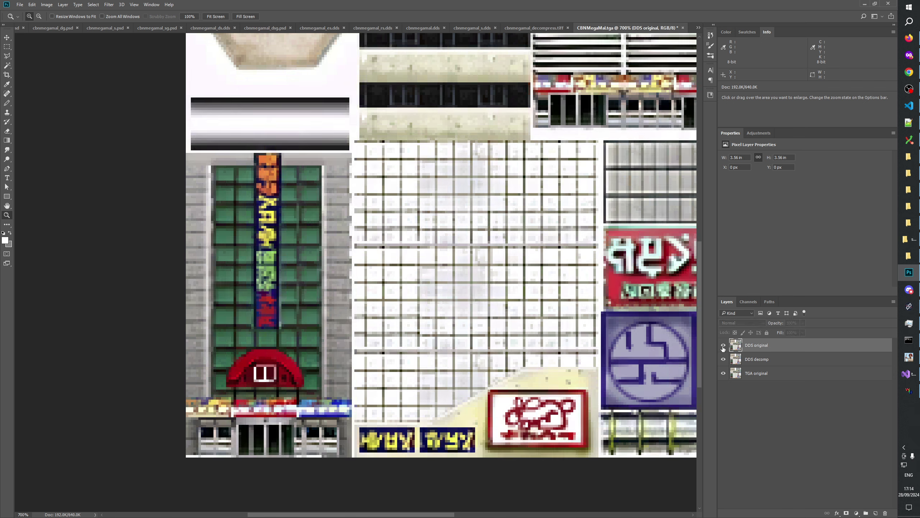
pyautogui.click(724, 346)
pyautogui.click(723, 346)
pyautogui.click(724, 346)
pyautogui.click(724, 346)
pyautogui.click(723, 346)
# Step: Recheck DDS decomp against TGA original with DDS original hidden, alternating DDS decomp's visibility
pyautogui.click(723, 360)
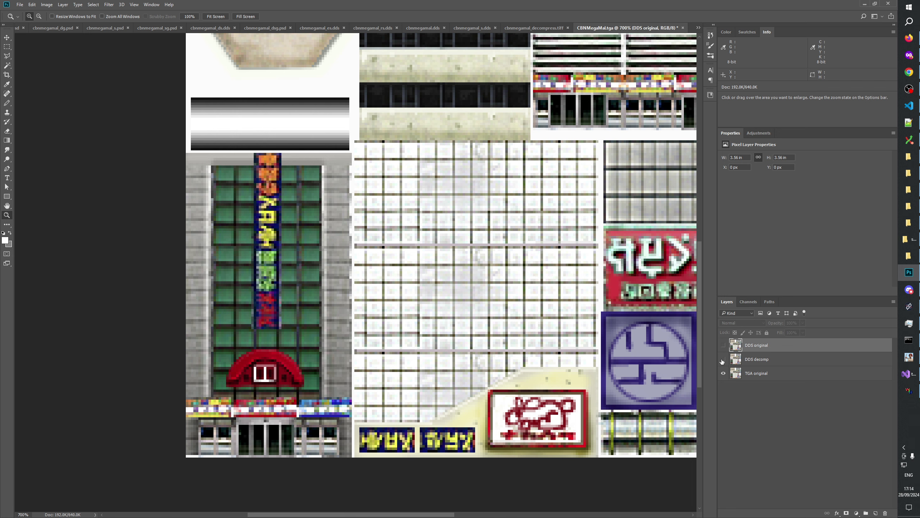
pyautogui.click(723, 360)
pyautogui.click(723, 359)
pyautogui.click(723, 359)
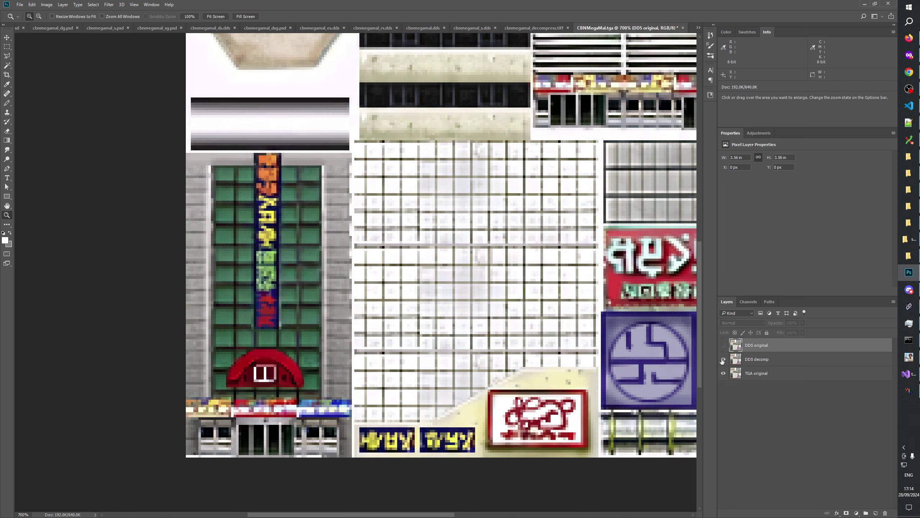
pyautogui.click(723, 359)
pyautogui.click(724, 359)
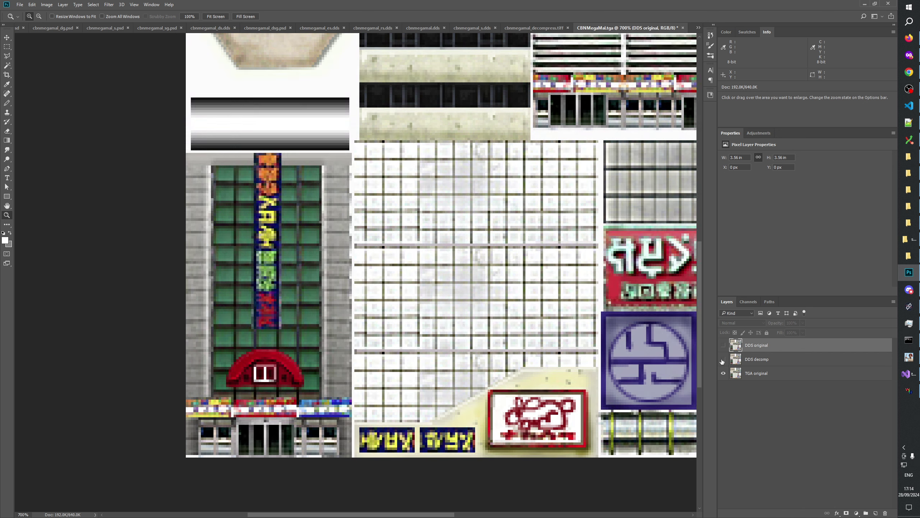
pyautogui.click(723, 359)
pyautogui.click(723, 359)
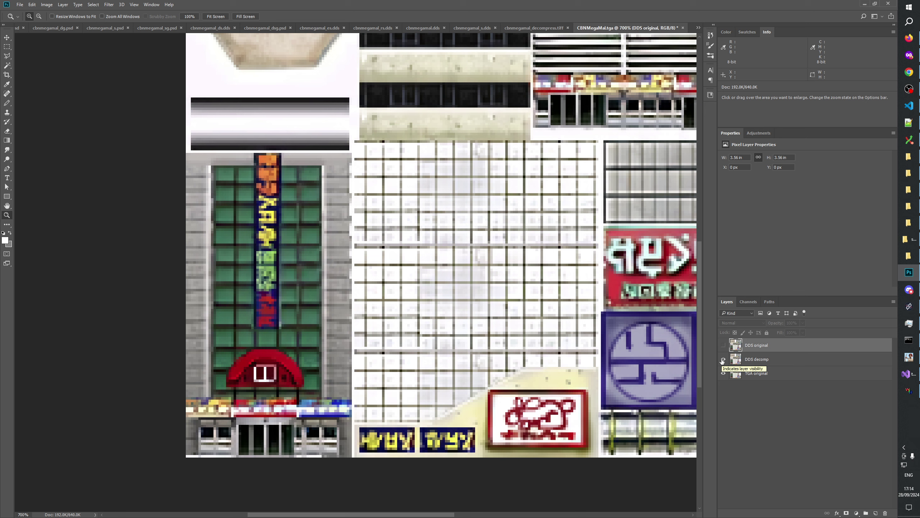
pyautogui.click(723, 359)
pyautogui.click(723, 359)
pyautogui.click(723, 359)
pyautogui.click(723, 359)
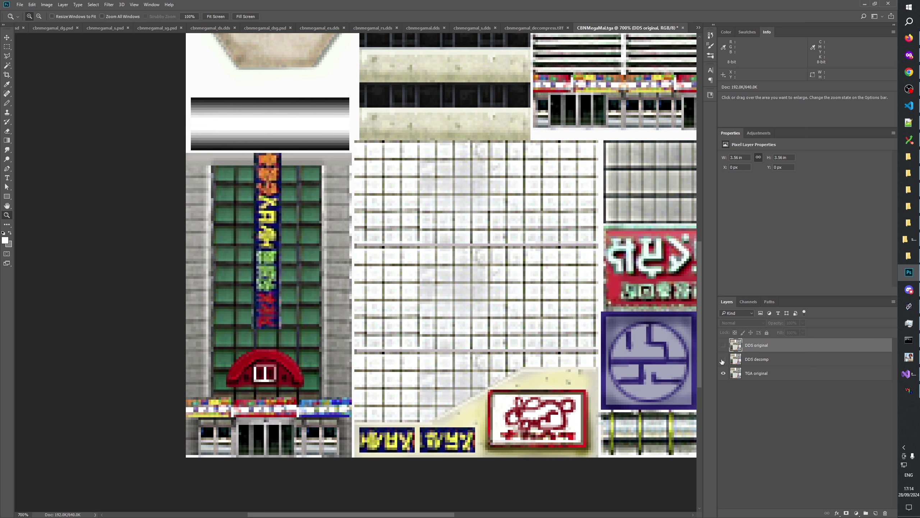
pyautogui.click(723, 359)
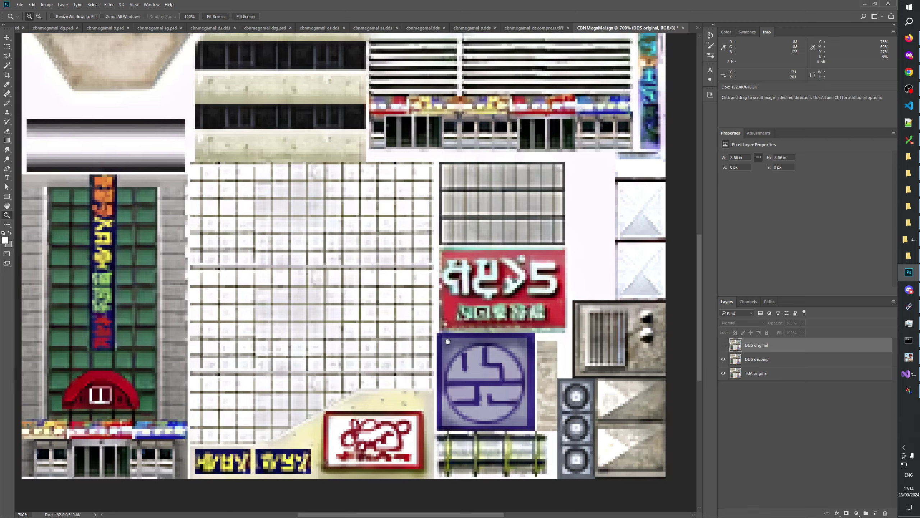
# Step: Compare DDS decomp with TGA original around the red and purple signs in the texture's lower-right area
pyautogui.hscroll(5, 612, 319)
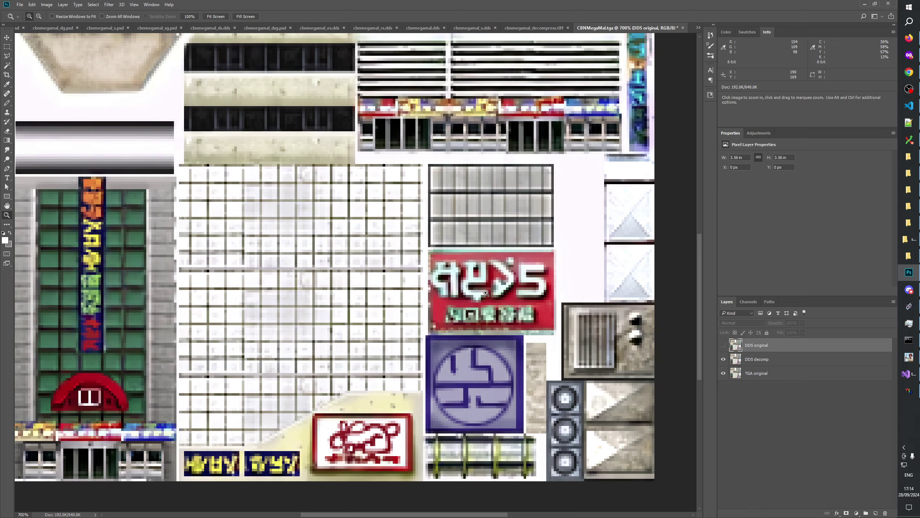
pyautogui.click(725, 359)
pyautogui.click(724, 359)
pyautogui.click(724, 359)
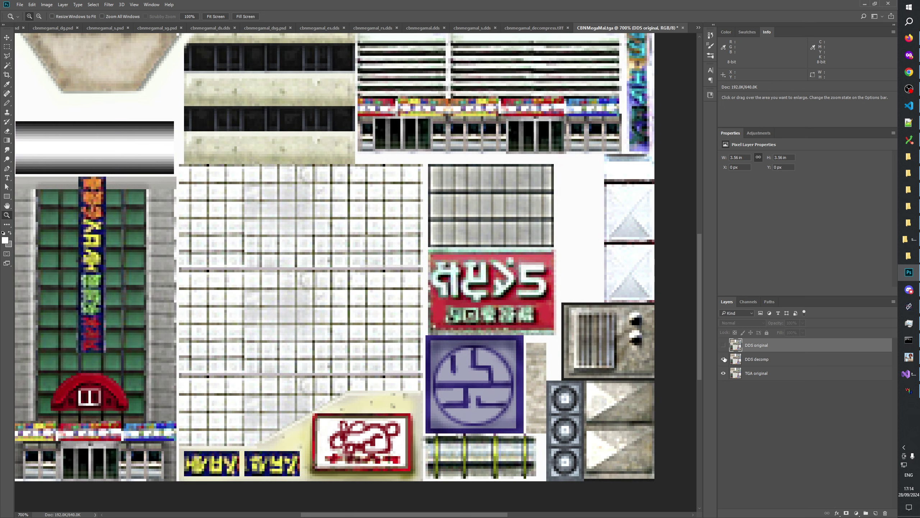
pyautogui.click(724, 359)
pyautogui.click(725, 359)
pyautogui.click(724, 359)
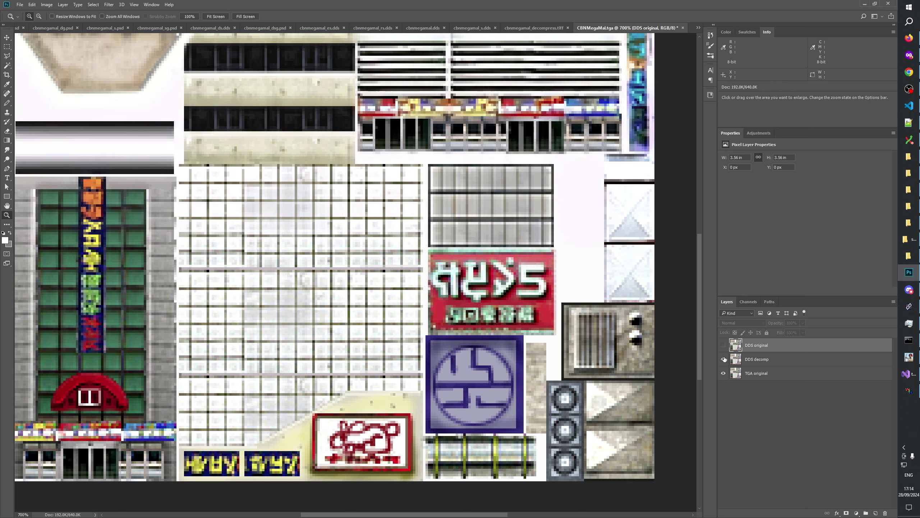
pyautogui.click(724, 359)
# Step: Compare DDS original with DDS decomp around the lower-right signs and vents, keeping DDS decomp visible and toggling DDS original repeatedly
pyautogui.click(724, 345)
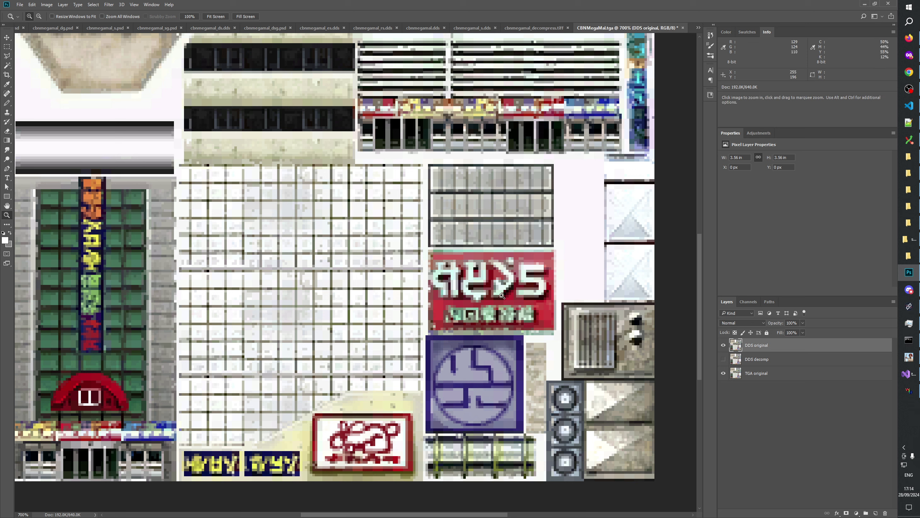
pyautogui.click(724, 359)
pyautogui.click(724, 345)
pyautogui.click(724, 344)
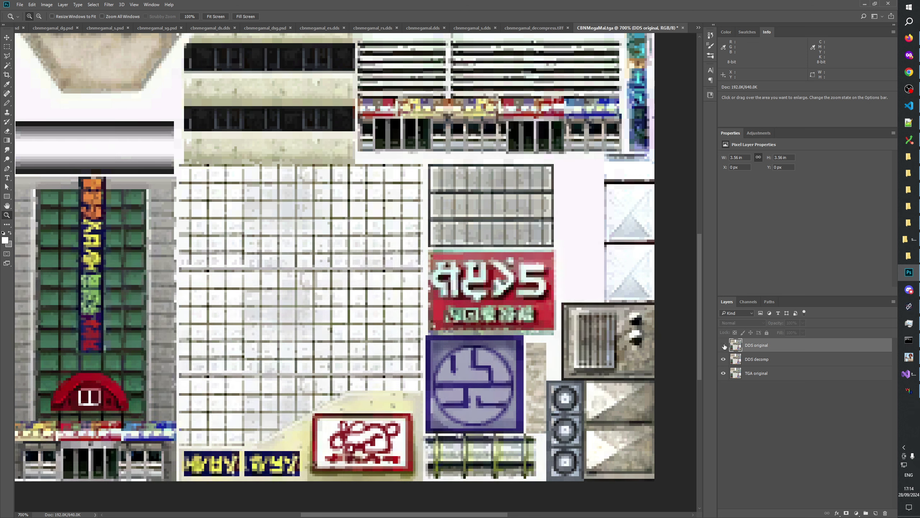
pyautogui.click(724, 345)
pyautogui.click(725, 344)
pyautogui.click(724, 345)
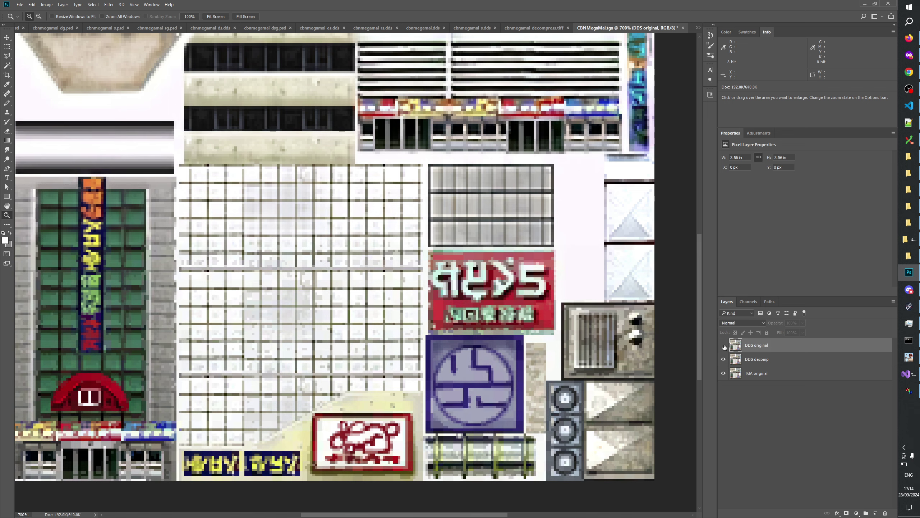
pyautogui.click(724, 345)
pyautogui.click(724, 345)
pyautogui.click(724, 345)
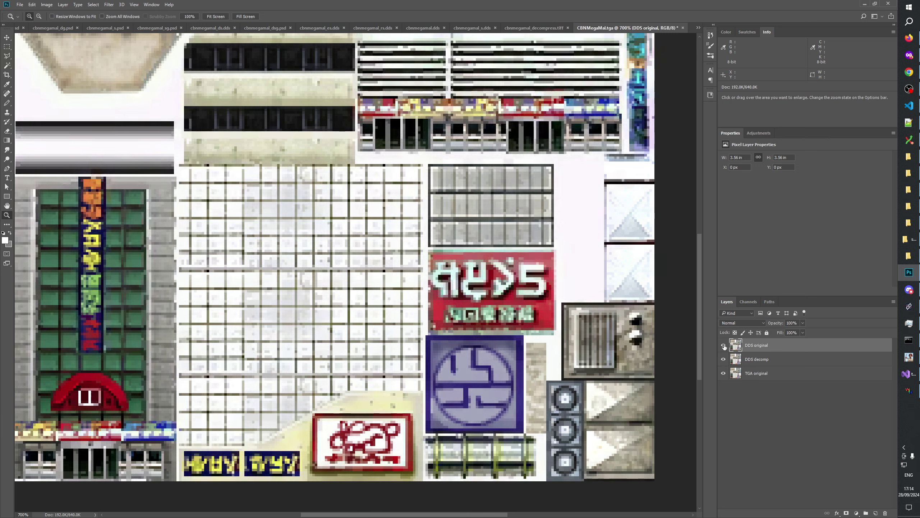
pyautogui.click(725, 345)
pyautogui.click(724, 345)
pyautogui.click(724, 345)
pyautogui.click(724, 345)
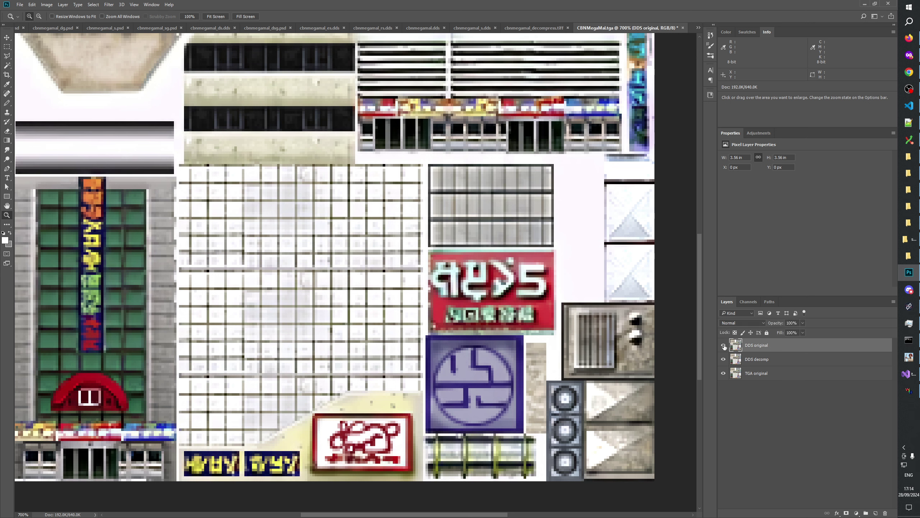
pyautogui.click(724, 346)
pyautogui.click(724, 345)
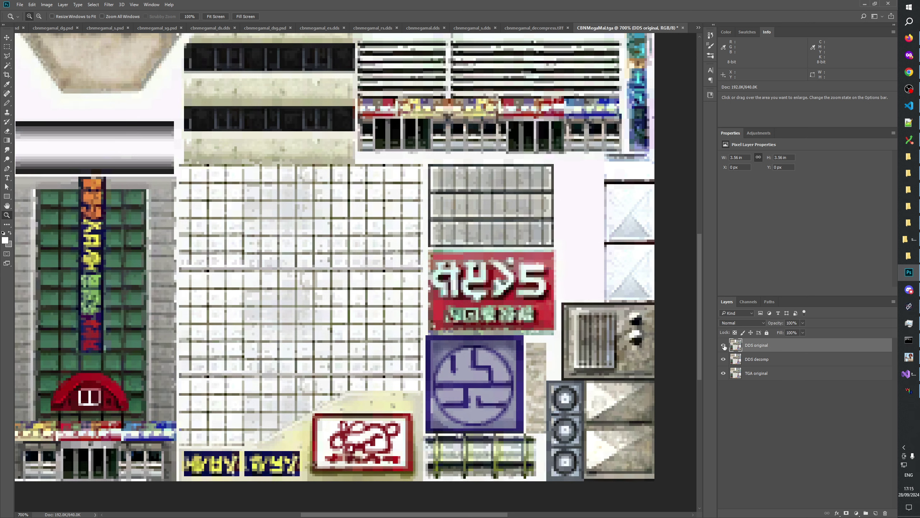
pyautogui.click(724, 345)
pyautogui.click(724, 346)
pyautogui.click(724, 345)
pyautogui.click(725, 345)
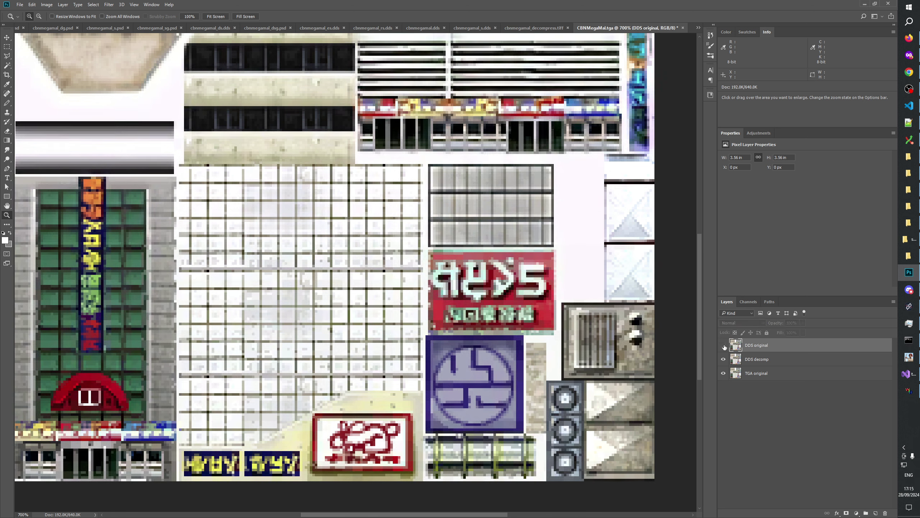
pyautogui.click(724, 345)
pyautogui.click(724, 346)
pyautogui.click(724, 345)
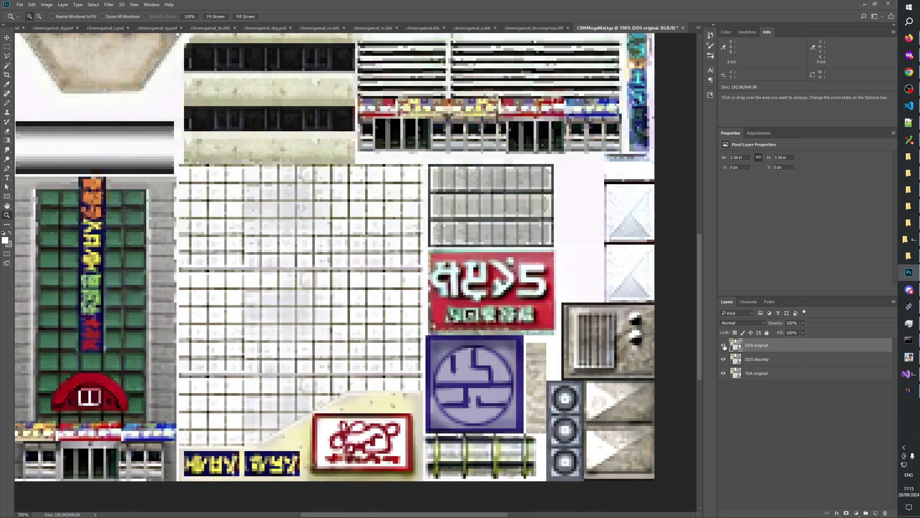
pyautogui.click(724, 346)
pyautogui.click(724, 346)
pyautogui.click(724, 345)
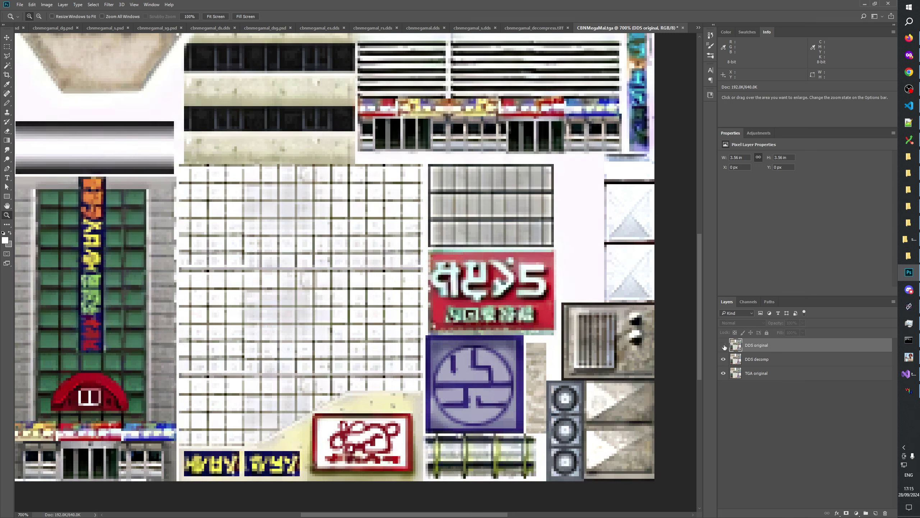
# Step: Keep alternating DDS original's visibility over DDS decomp to compare the green facade, tiled wall and lower signs
pyautogui.click(724, 346)
pyautogui.click(724, 345)
pyautogui.click(724, 346)
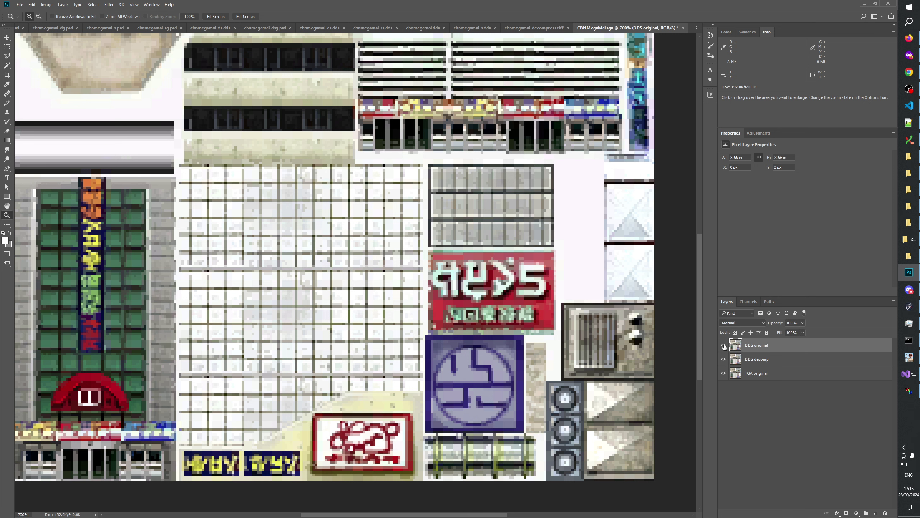
pyautogui.click(724, 345)
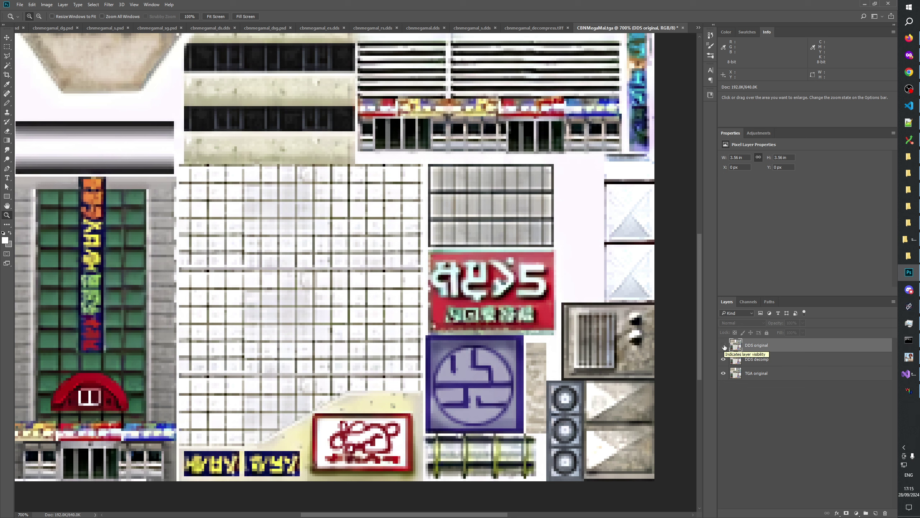
pyautogui.click(724, 346)
pyautogui.click(724, 346)
pyautogui.click(724, 346)
pyautogui.click(724, 345)
pyautogui.click(724, 345)
pyautogui.click(724, 345)
pyautogui.click(724, 345)
pyautogui.click(723, 345)
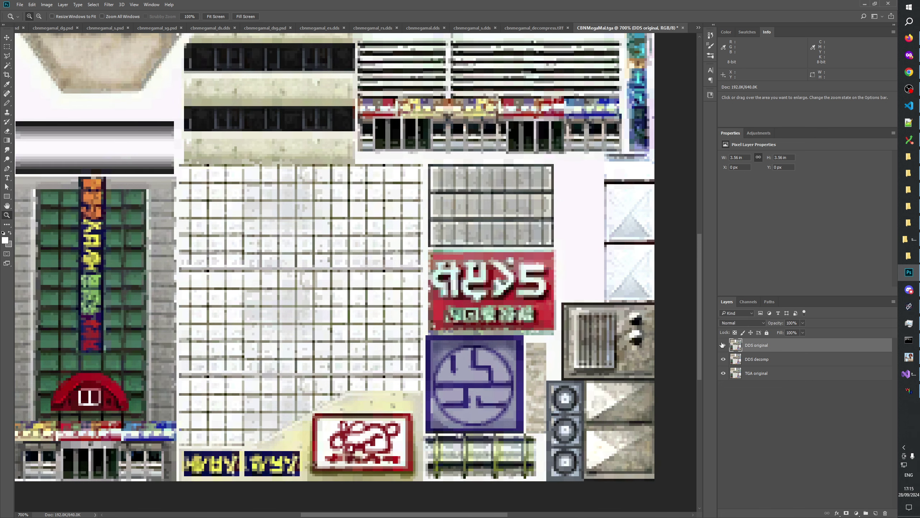
pyautogui.click(723, 345)
pyautogui.click(723, 345)
# Step: Compare DDS original with DDS decomp around the concrete panel, FREE sign and shutters in the texture's upper half
pyautogui.scroll(10, 652, 344)
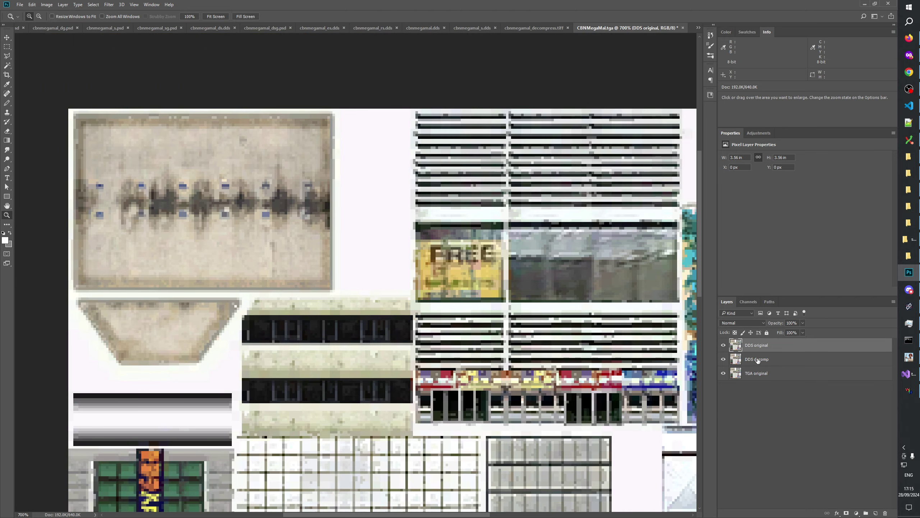
pyautogui.click(724, 346)
pyautogui.click(724, 346)
pyautogui.click(723, 346)
pyautogui.moveTo(549, 442); pyautogui.dragTo(482, 409)
pyautogui.click(723, 345)
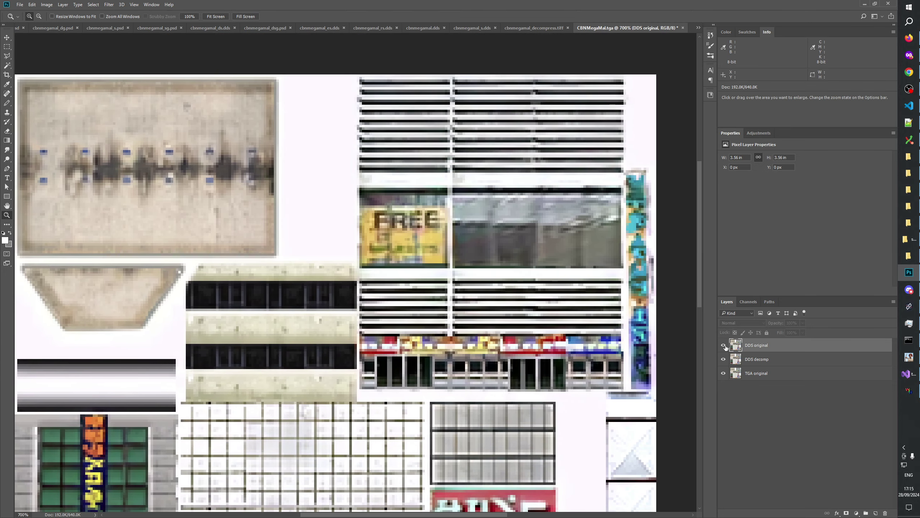
pyautogui.click(724, 346)
pyautogui.click(725, 346)
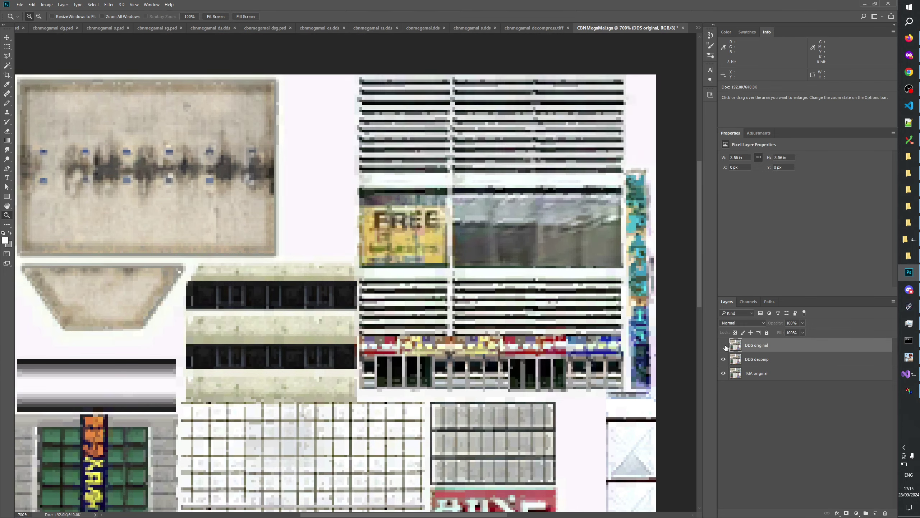
pyautogui.click(725, 346)
pyautogui.click(724, 346)
pyautogui.click(725, 346)
pyautogui.click(724, 346)
# Step: Hide DDS decomp and compare DDS original with TGA original across the texture's upper half by toggling DDS original
pyautogui.click(724, 359)
pyautogui.click(723, 345)
pyautogui.click(723, 345)
pyautogui.click(723, 346)
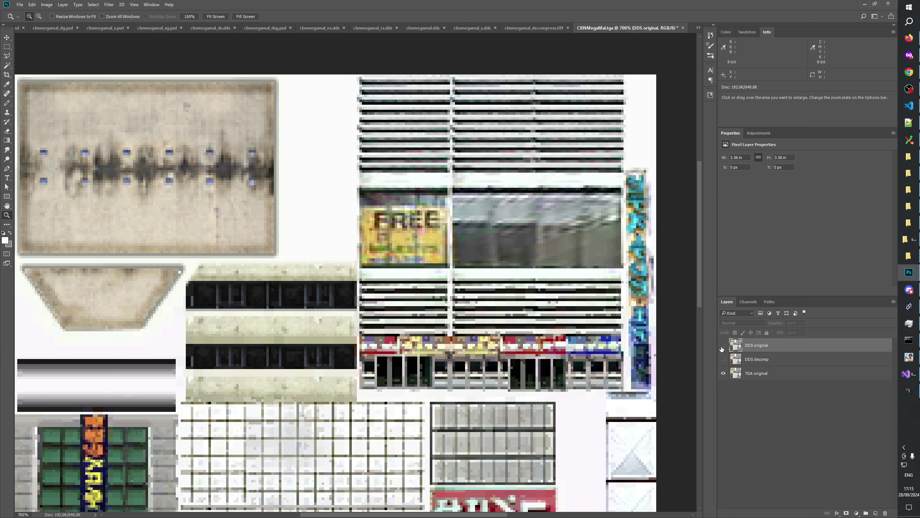
pyautogui.click(723, 346)
pyautogui.click(723, 346)
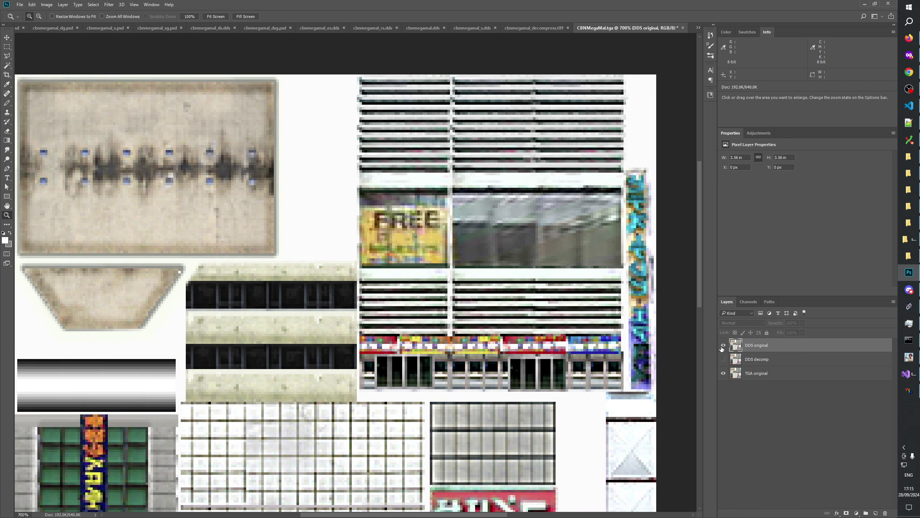
pyautogui.click(723, 345)
pyautogui.click(723, 346)
pyautogui.click(723, 345)
pyautogui.click(723, 346)
pyautogui.click(723, 346)
pyautogui.click(723, 346)
pyautogui.click(723, 346)
pyautogui.click(723, 346)
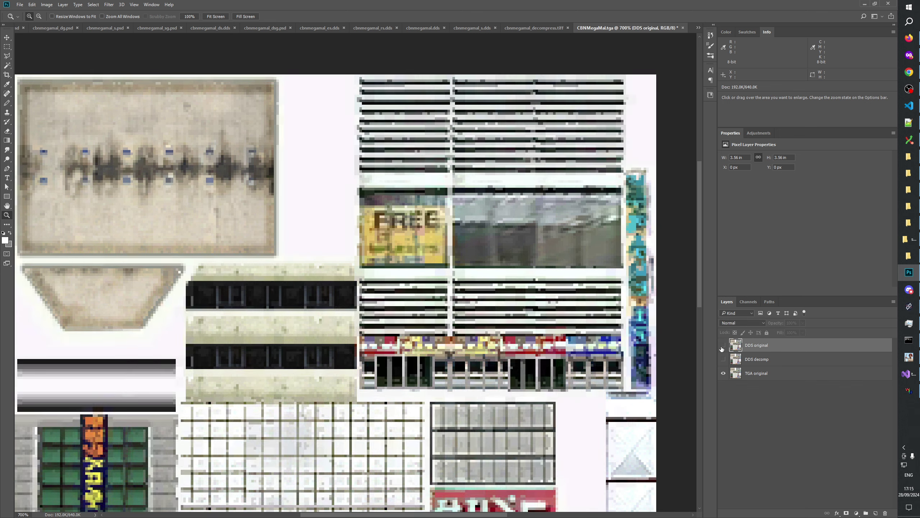
pyautogui.click(723, 346)
# Step: Compare DDS original with TGA original on the green facade, tiled wall and signs in the texture's lower half
pyautogui.scroll(-5, 355, 276)
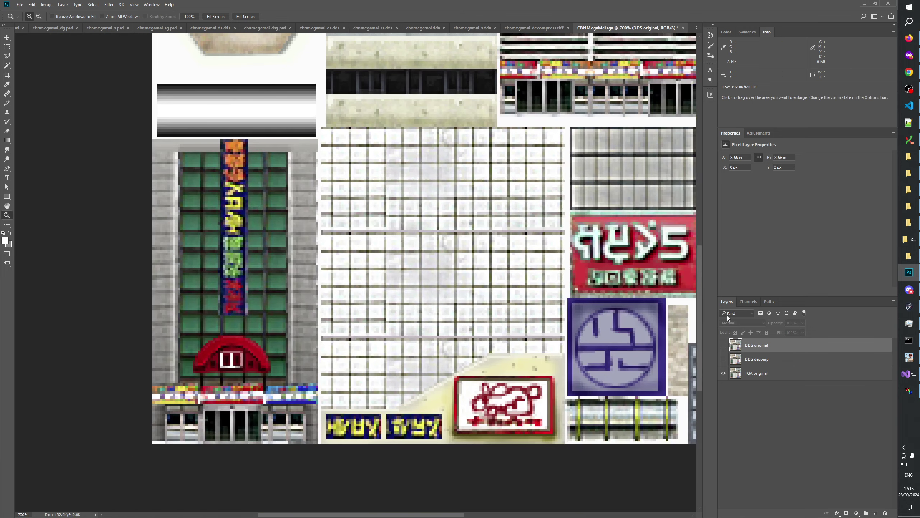
pyautogui.click(723, 346)
pyautogui.click(723, 347)
pyautogui.click(723, 346)
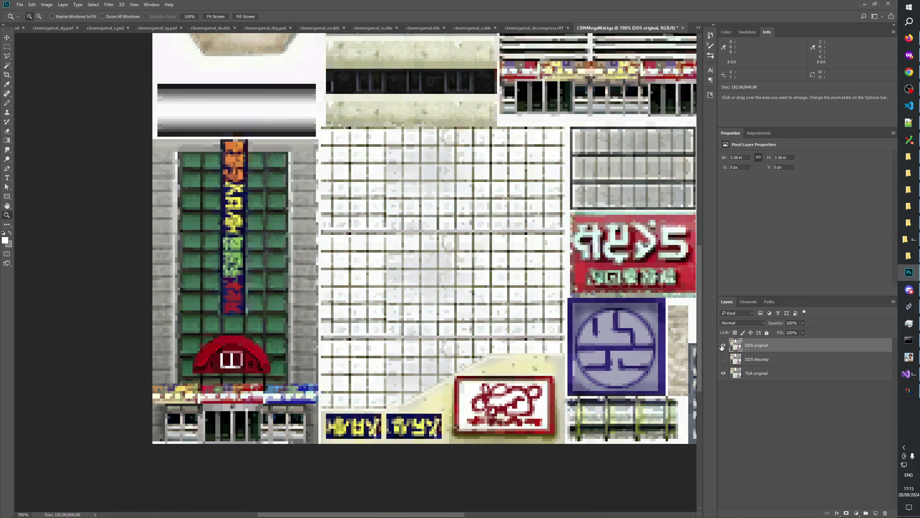
pyautogui.click(723, 346)
pyautogui.click(723, 347)
pyautogui.click(722, 347)
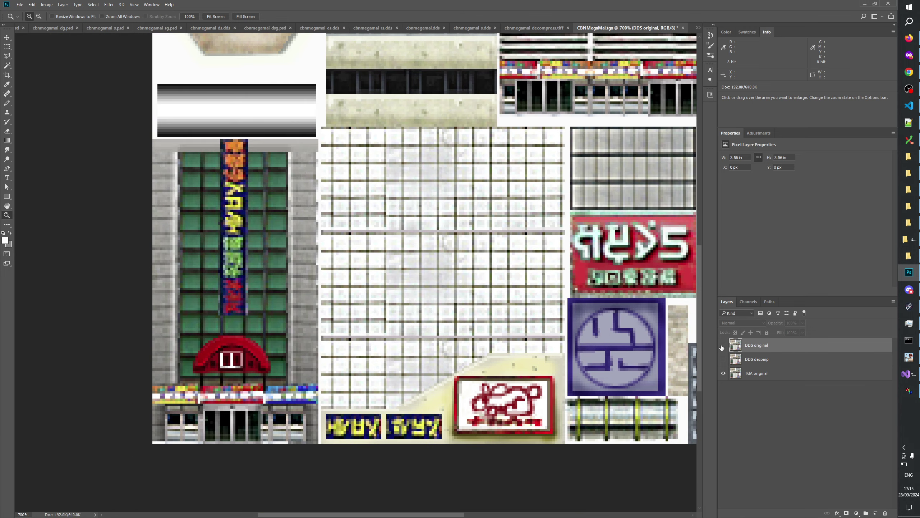
pyautogui.click(723, 347)
pyautogui.click(723, 346)
# Step: Alternate DDS decomp and DDS original over TGA original to compare all three versions across the lower half
pyautogui.click(724, 359)
pyautogui.click(724, 359)
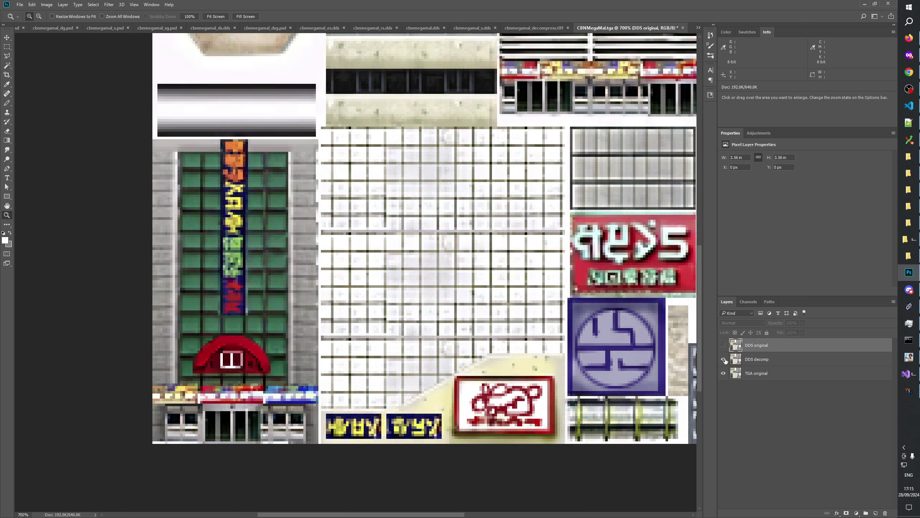
pyautogui.click(723, 345)
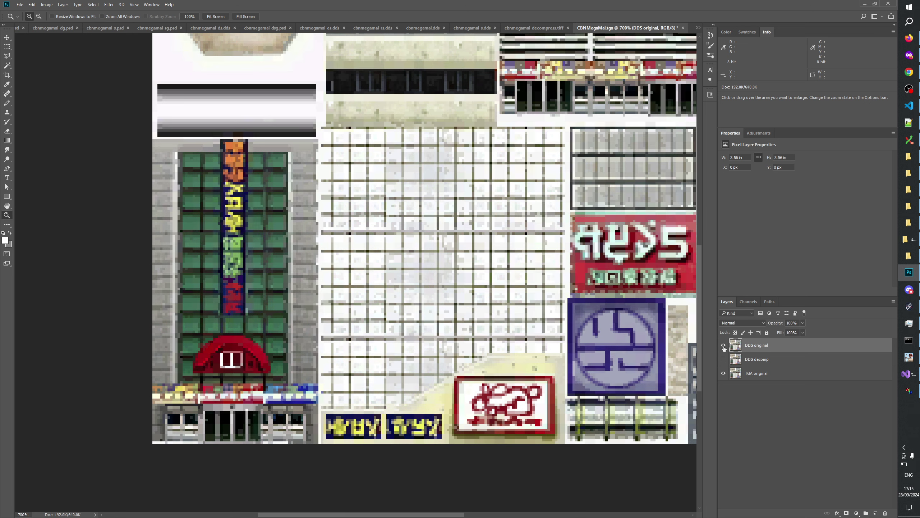
pyautogui.click(724, 346)
pyautogui.click(723, 359)
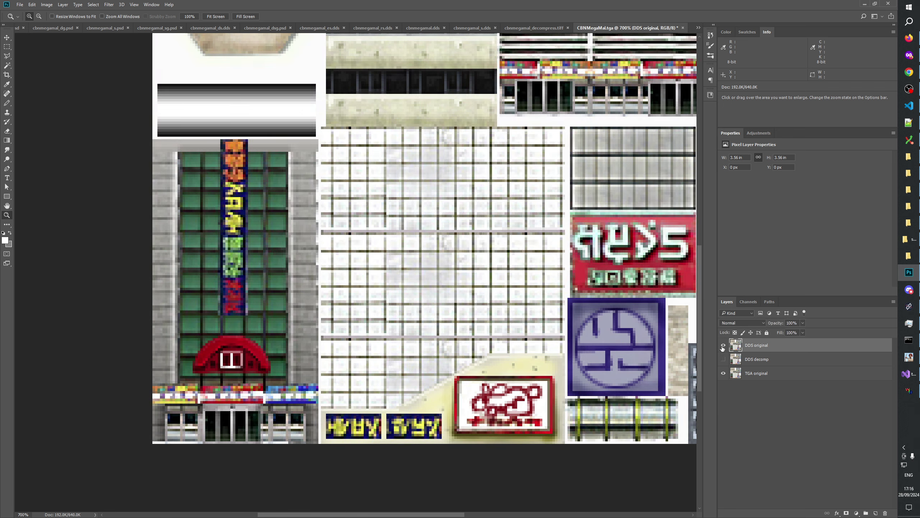
pyautogui.click(724, 359)
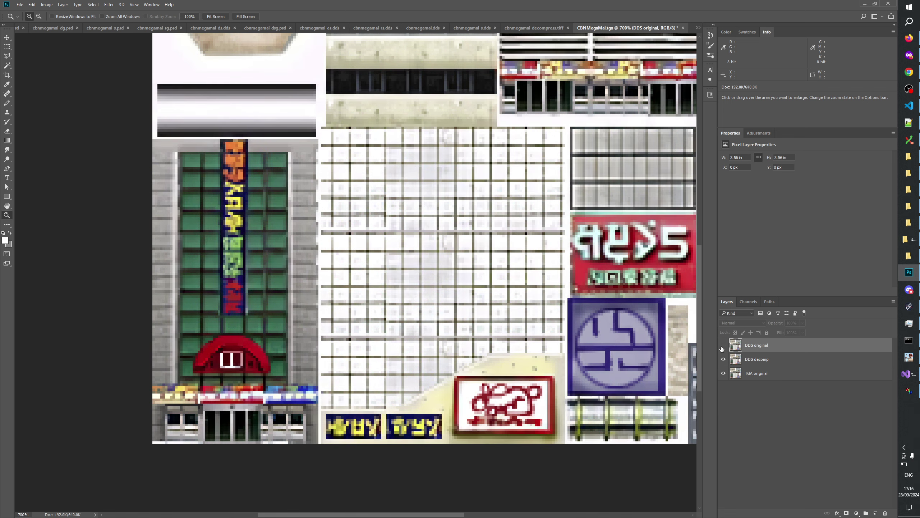
pyautogui.click(724, 359)
pyautogui.click(724, 346)
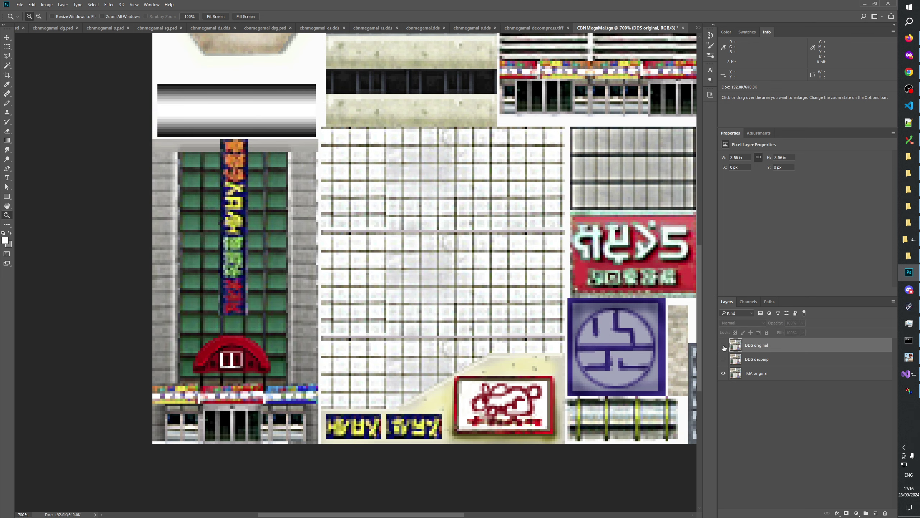
pyautogui.click(724, 346)
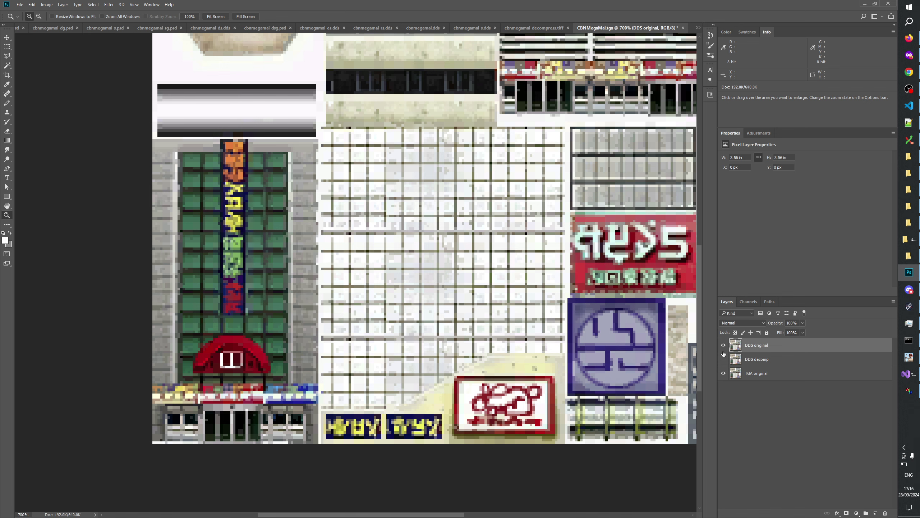
pyautogui.click(723, 345)
pyautogui.click(723, 346)
pyautogui.click(723, 347)
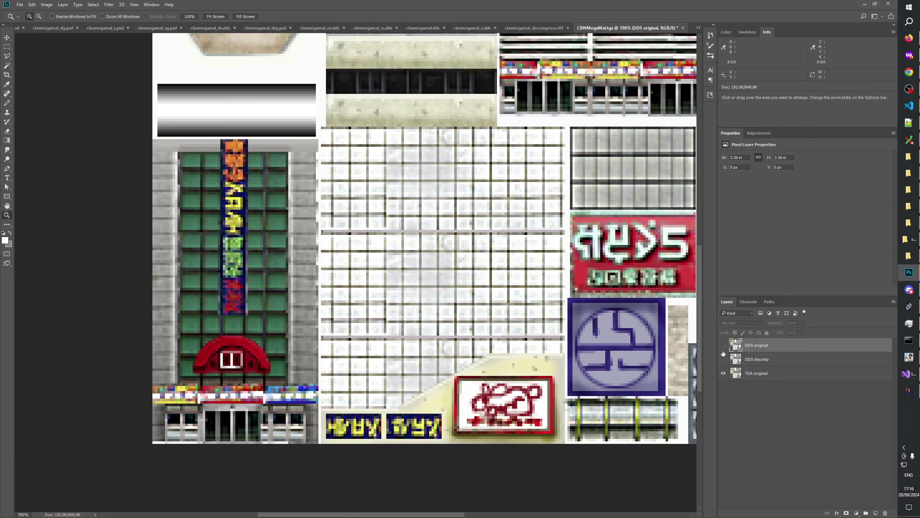
pyautogui.click(723, 360)
pyautogui.click(723, 346)
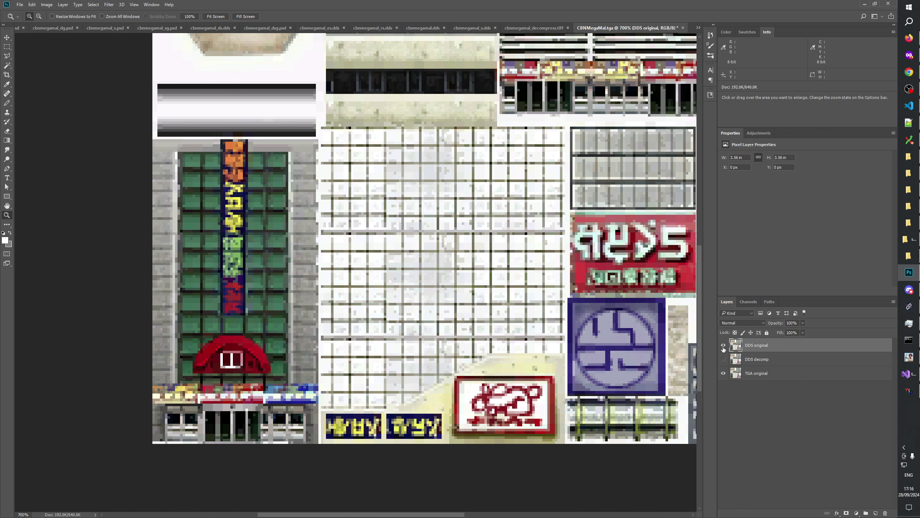
# Step: Make the DDS decomp layer visible and move it above the DDS original layer
pyautogui.click(723, 359)
pyautogui.click(758, 360)
pyautogui.moveTo(760, 341); pyautogui.dragTo(760, 342)
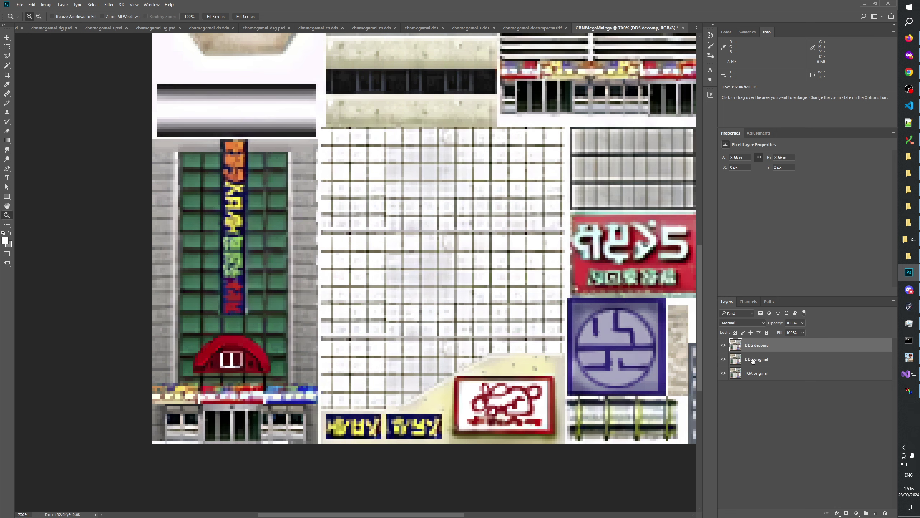
# Step: Toggle DDS decomp repeatedly over DDS original to compare the two on the lower facade, tiled wall and signs
pyautogui.click(723, 346)
pyautogui.click(724, 346)
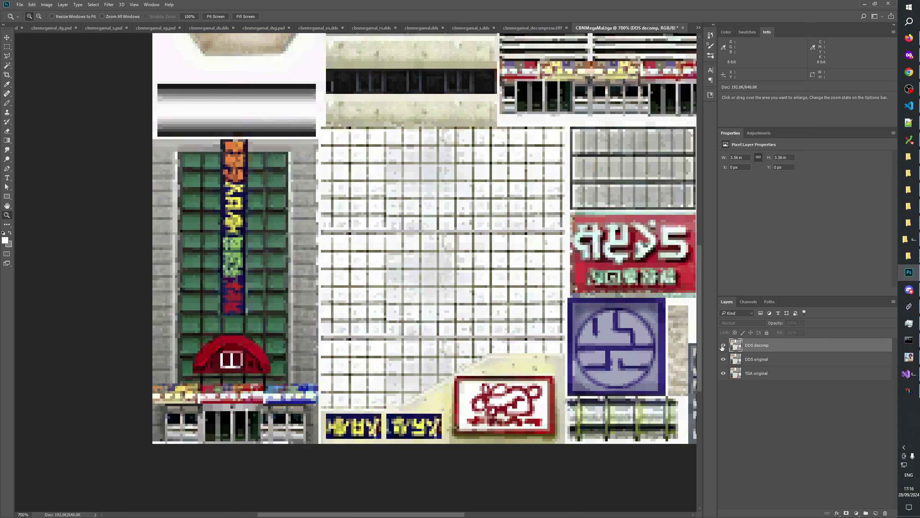
pyautogui.click(723, 345)
pyautogui.click(724, 345)
pyautogui.click(724, 345)
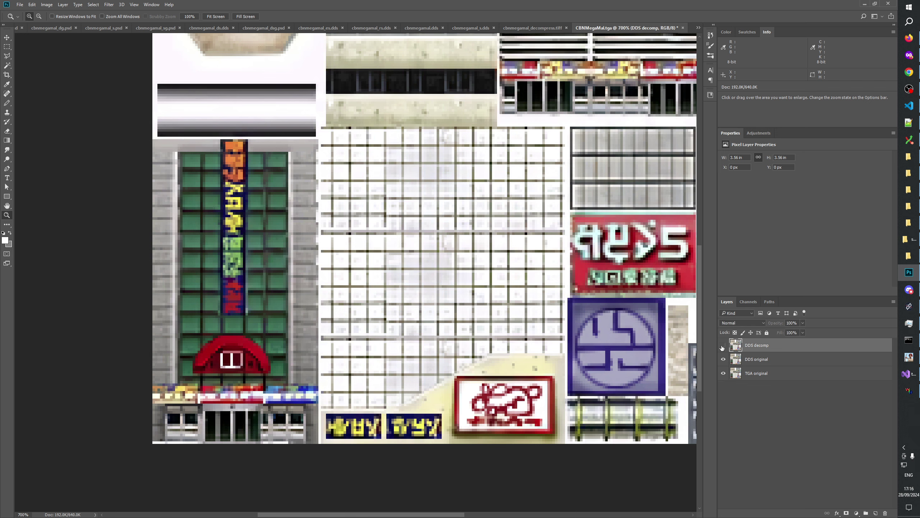
pyautogui.click(724, 345)
pyautogui.click(723, 345)
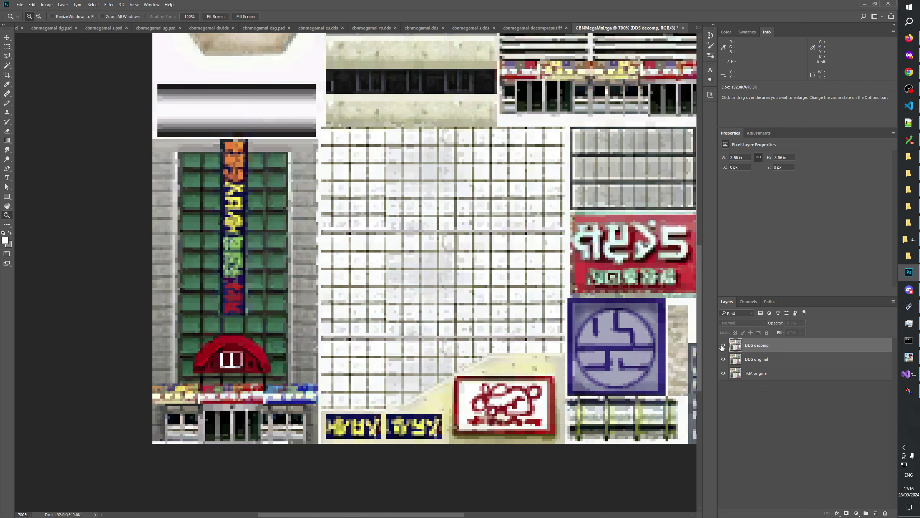
pyautogui.click(723, 346)
pyautogui.click(724, 346)
pyautogui.click(724, 346)
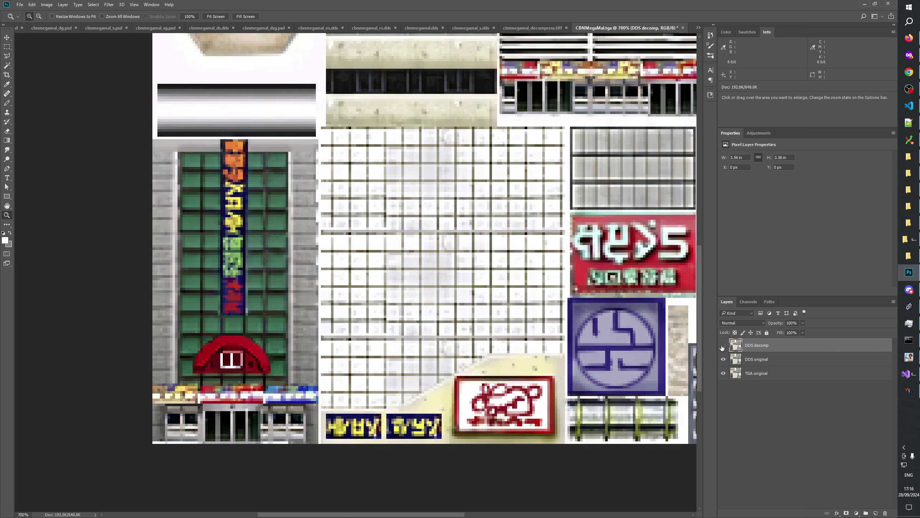
pyautogui.click(723, 346)
pyautogui.click(724, 346)
pyautogui.click(723, 345)
pyautogui.click(724, 345)
pyautogui.click(723, 346)
pyautogui.click(723, 345)
pyautogui.click(723, 346)
pyautogui.click(723, 346)
pyautogui.click(723, 346)
pyautogui.click(723, 345)
pyautogui.click(724, 346)
pyautogui.click(724, 346)
# Step: Compare DDS decomp with DDS original around the shutters, FREE sign and vertical blue sign at the texture's upper right
pyautogui.moveTo(689, 188); pyautogui.dragTo(513, 427)
pyautogui.click(723, 345)
pyautogui.click(723, 345)
pyautogui.click(723, 345)
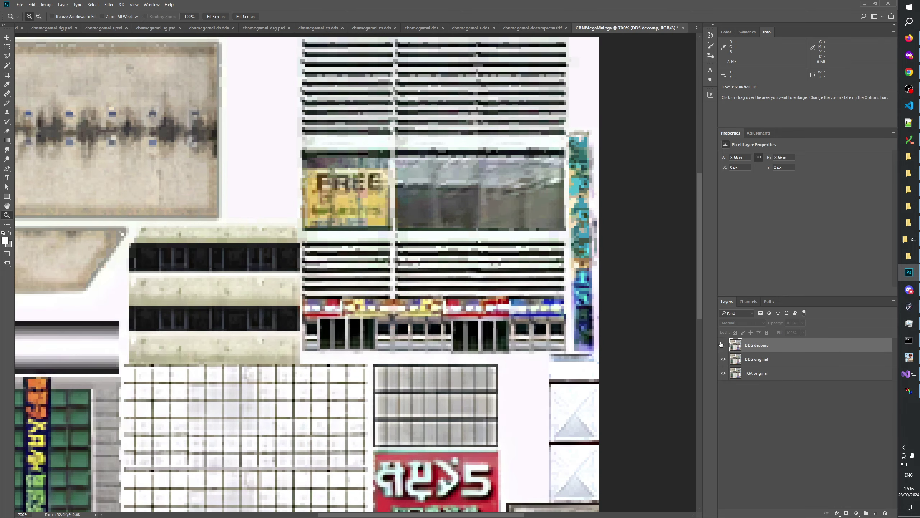
pyautogui.click(723, 344)
pyautogui.click(723, 345)
pyautogui.click(723, 345)
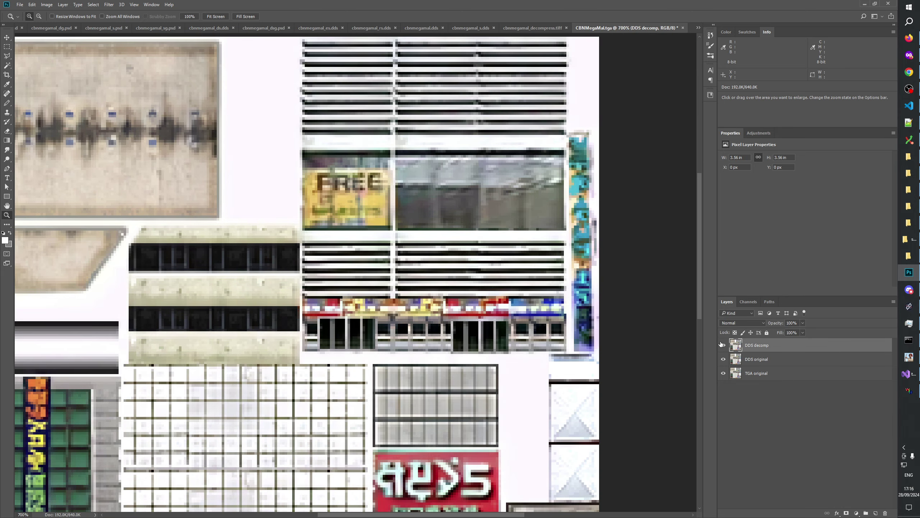
pyautogui.click(723, 345)
pyautogui.click(724, 345)
# Step: Compare DDS decomp with DDS original around the stained concrete panels at the texture's upper left by toggling DDS decomp
pyautogui.moveTo(472, 386); pyautogui.dragTo(349, 516)
pyautogui.click(724, 345)
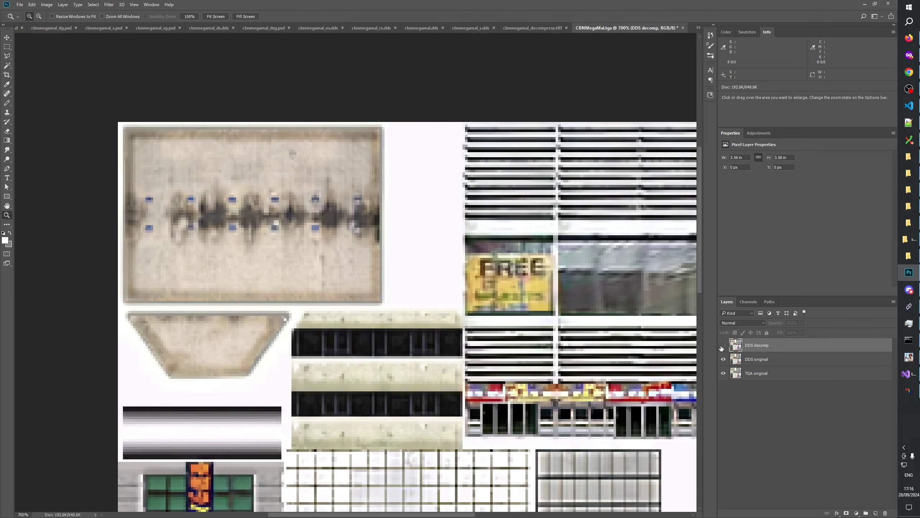
pyautogui.click(724, 345)
pyautogui.click(724, 345)
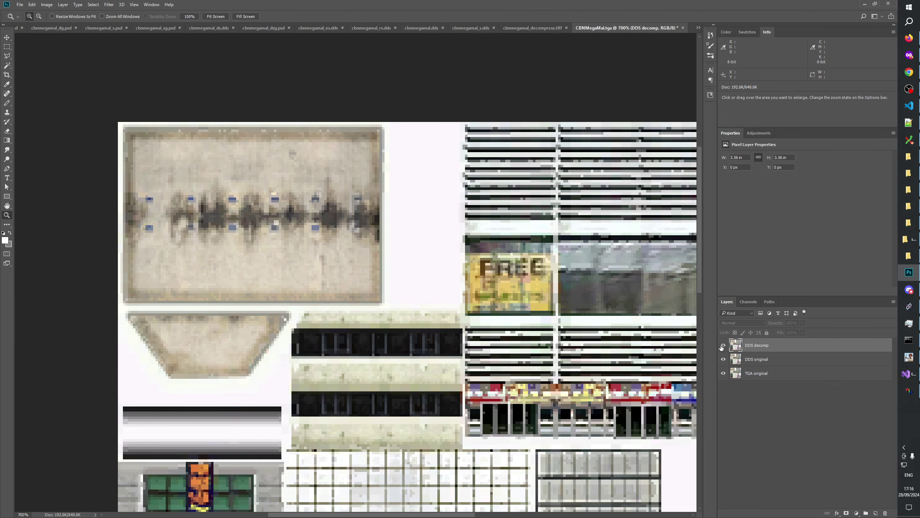
pyautogui.click(724, 344)
pyautogui.click(724, 345)
pyautogui.click(723, 344)
pyautogui.click(724, 345)
pyautogui.click(724, 345)
pyautogui.click(724, 344)
pyautogui.click(723, 345)
pyautogui.click(723, 345)
pyautogui.click(723, 344)
pyautogui.click(724, 345)
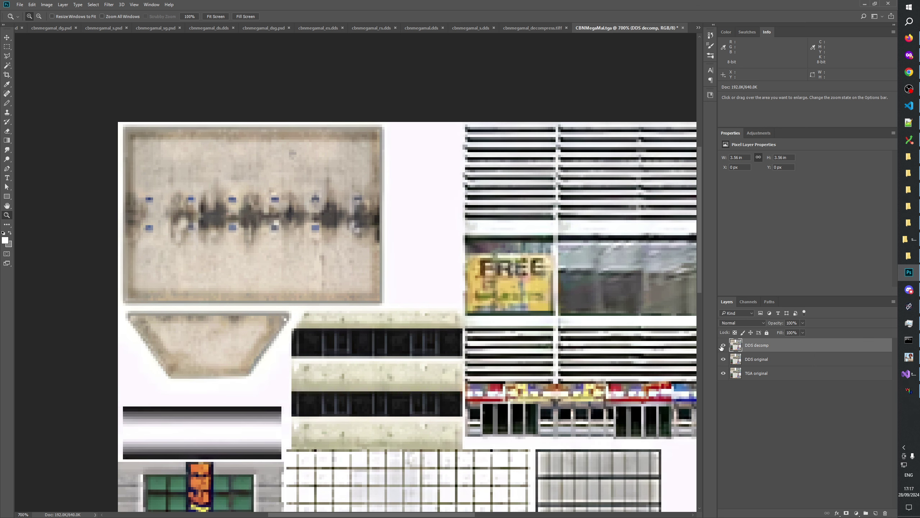
pyautogui.click(724, 344)
pyautogui.click(724, 345)
# Step: View the whole texture at 100% zoom with all three layers visible
pyautogui.scroll(-8, 559, 220)
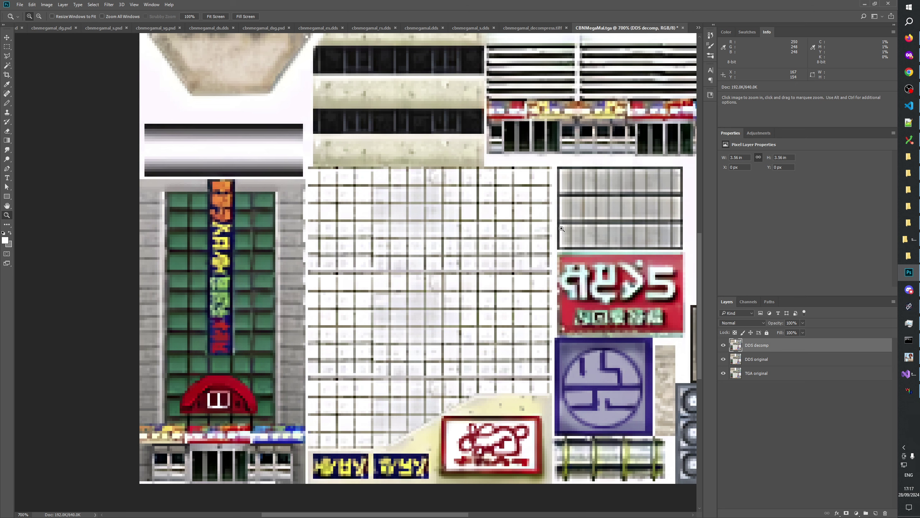
pyautogui.moveTo(426, 277); pyautogui.dragTo(448, 291)
pyautogui.rightClick(439, 298)
pyautogui.click(467, 316)
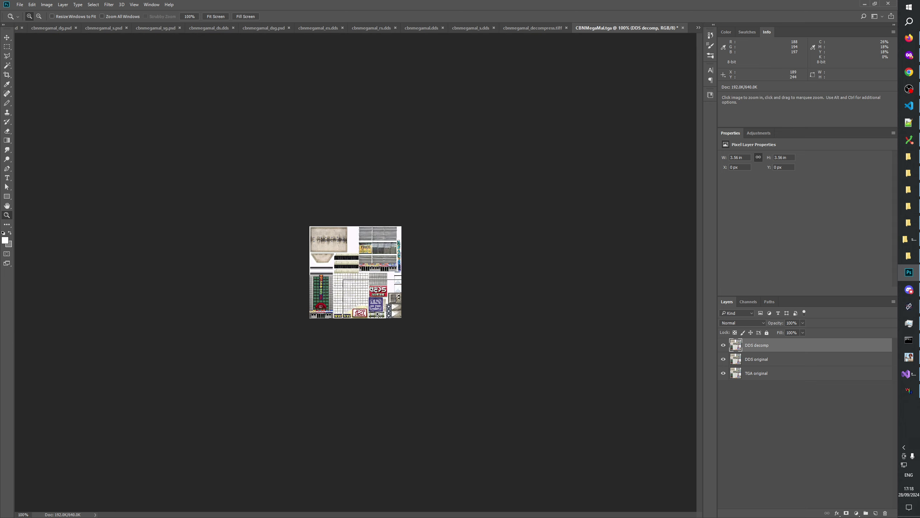
# Step: Compare DDS decomp with DDS original at 600% zoom across the texture's lower half, toggling DDS decomp's visibility
pyautogui.click(379, 314)
pyautogui.click(403, 359)
pyautogui.click(435, 384)
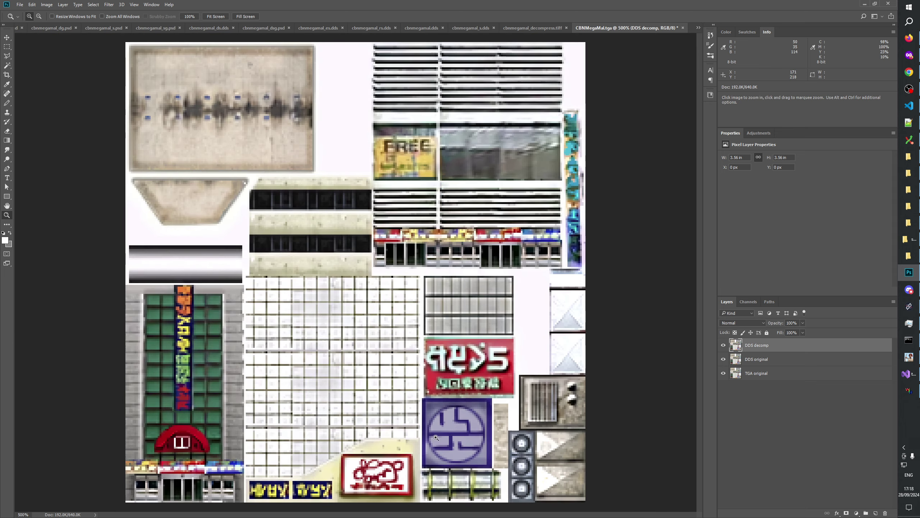
pyautogui.click(456, 399)
pyautogui.click(456, 400)
pyautogui.scroll(-2, 543, 381)
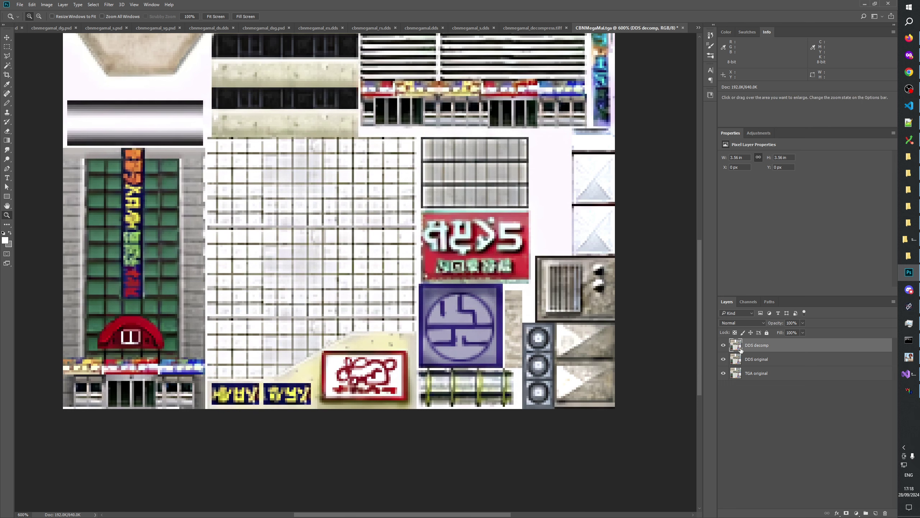
pyautogui.click(725, 346)
pyautogui.click(726, 346)
pyautogui.click(723, 345)
pyautogui.click(724, 346)
pyautogui.click(724, 346)
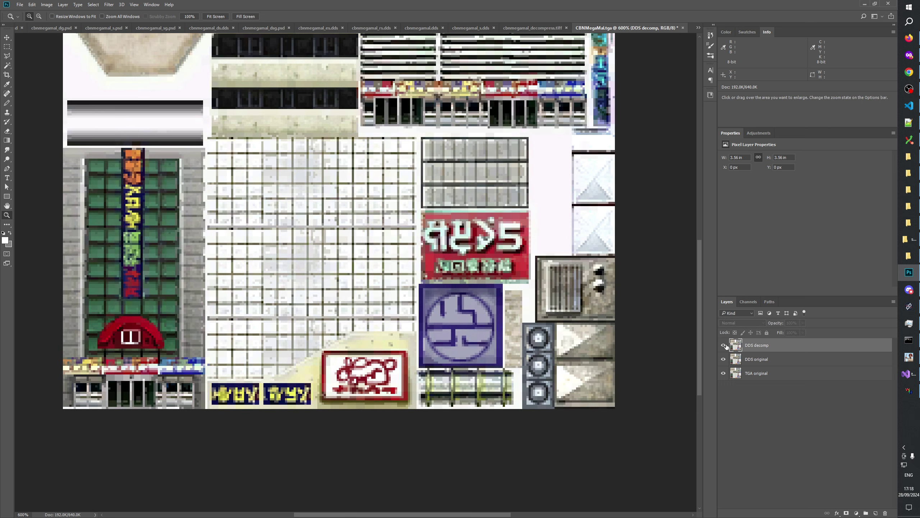
# Step: Compare DDS decomp with DDS original around the green building, tile grid and shop signs, leaving DDS decomp visible
pyautogui.click(724, 345)
pyautogui.click(724, 345)
pyautogui.click(725, 345)
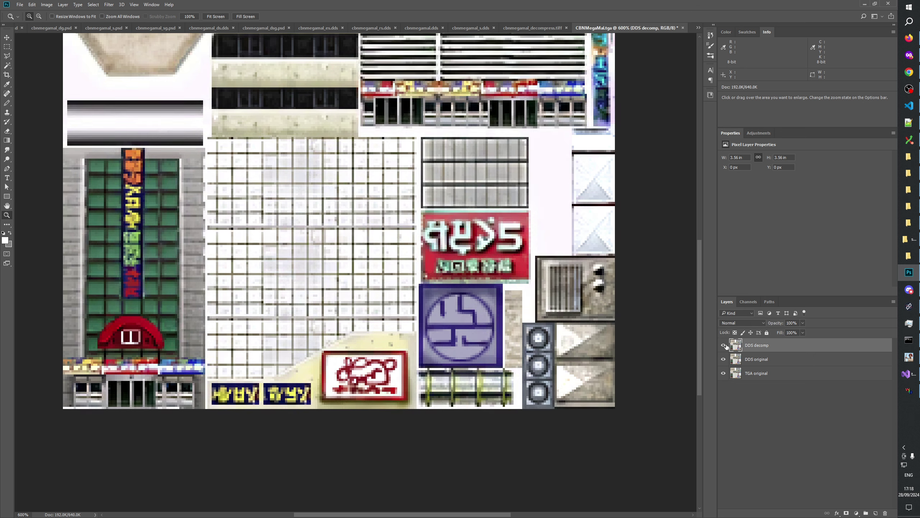
pyautogui.click(724, 345)
pyautogui.click(725, 346)
pyautogui.click(725, 346)
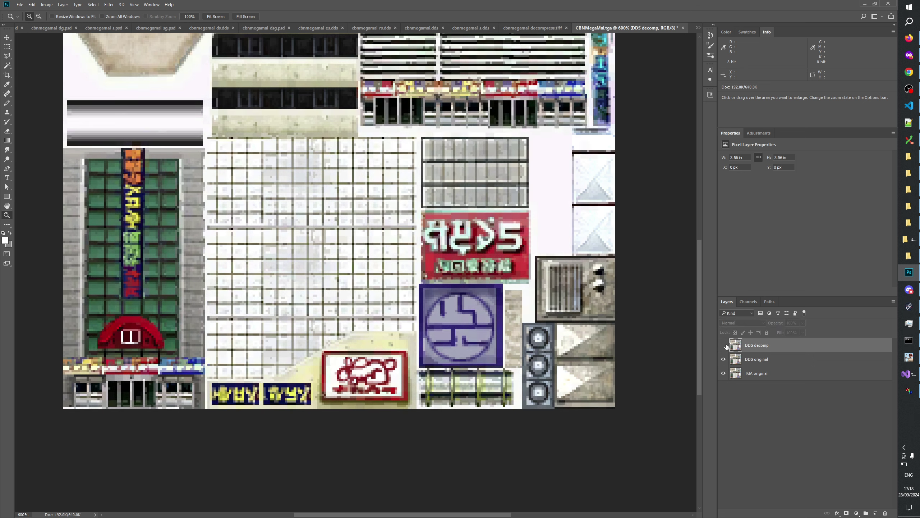
pyautogui.click(725, 345)
pyautogui.click(724, 345)
pyautogui.click(725, 345)
pyautogui.click(725, 345)
pyautogui.click(725, 345)
pyautogui.click(725, 345)
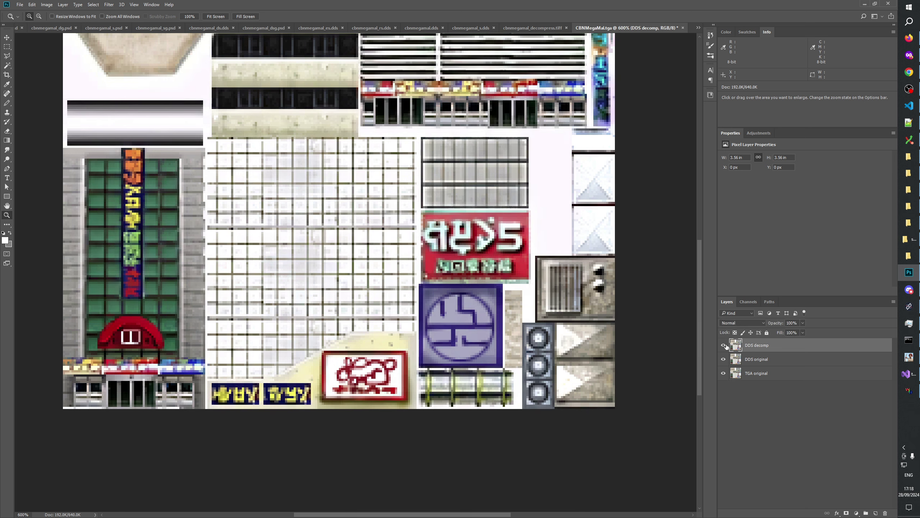
pyautogui.click(724, 345)
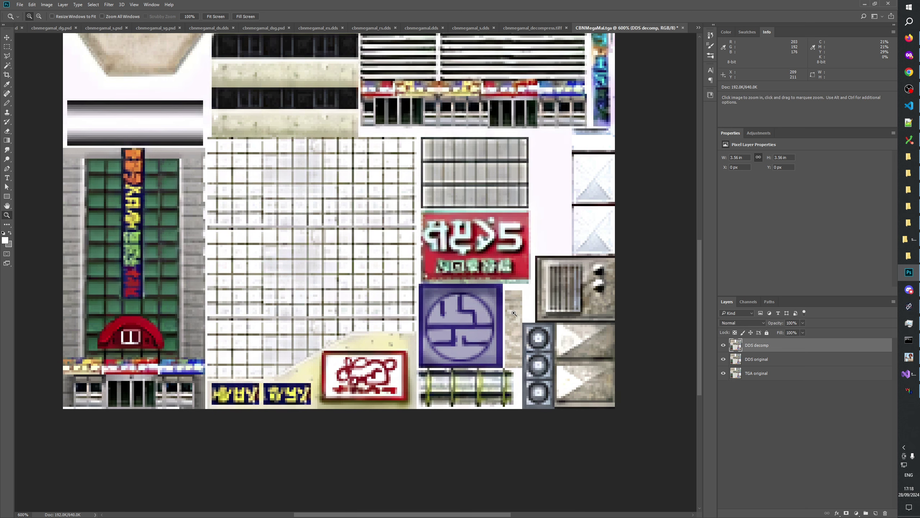
# Step: Switch to chaiNNer and review the chain from Load Model and Load Image through Upscale Image to Save Image
pyautogui.click(909, 306)
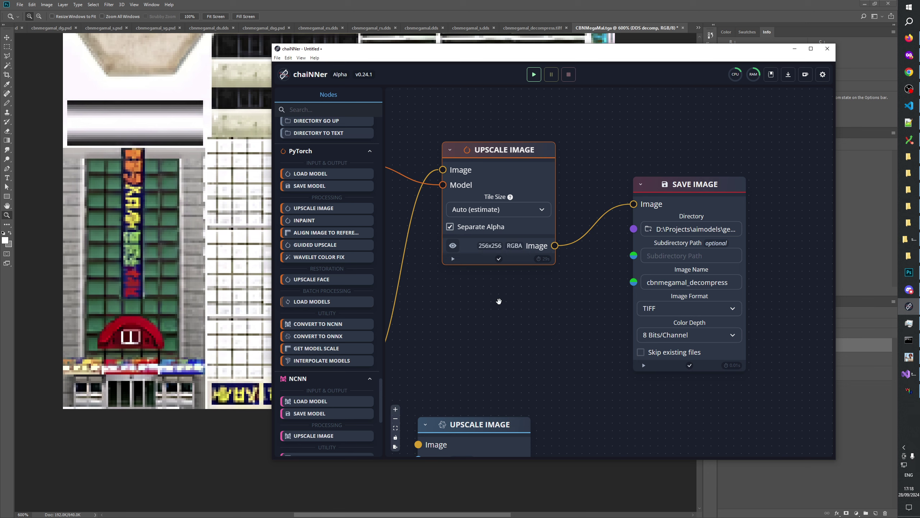
pyautogui.moveTo(499, 301); pyautogui.dragTo(694, 304)
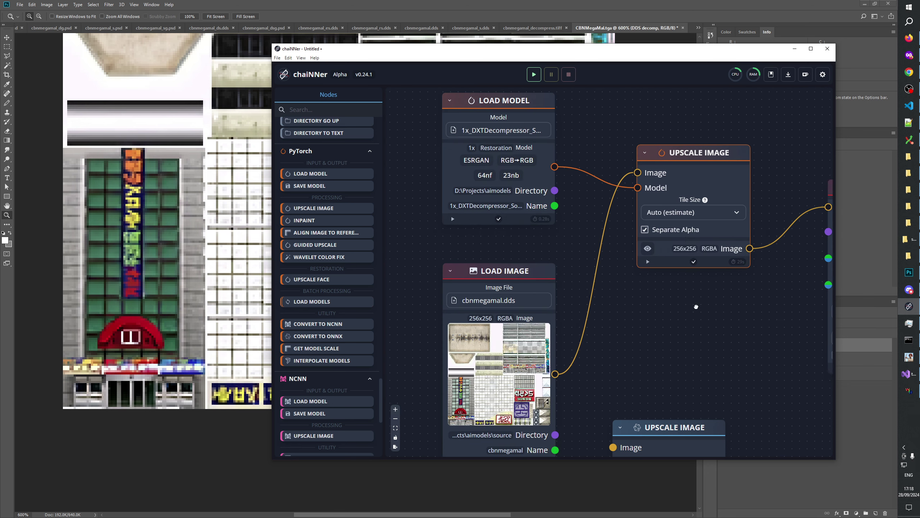
pyautogui.moveTo(629, 313); pyautogui.dragTo(619, 267)
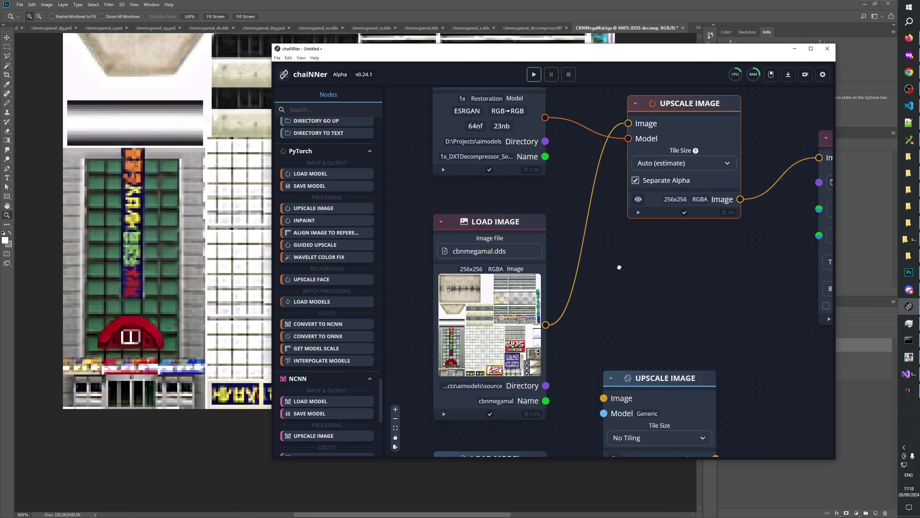
# Step: Browse the node library from PyTorch back to the Image batch processing nodes and read the Load Image Pairs description
pyautogui.scroll(10, 322, 303)
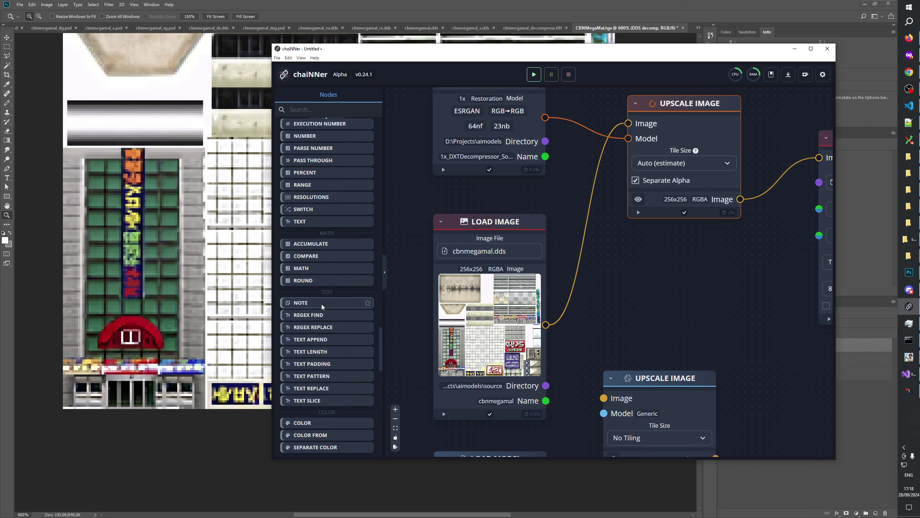
pyautogui.scroll(9, 322, 304)
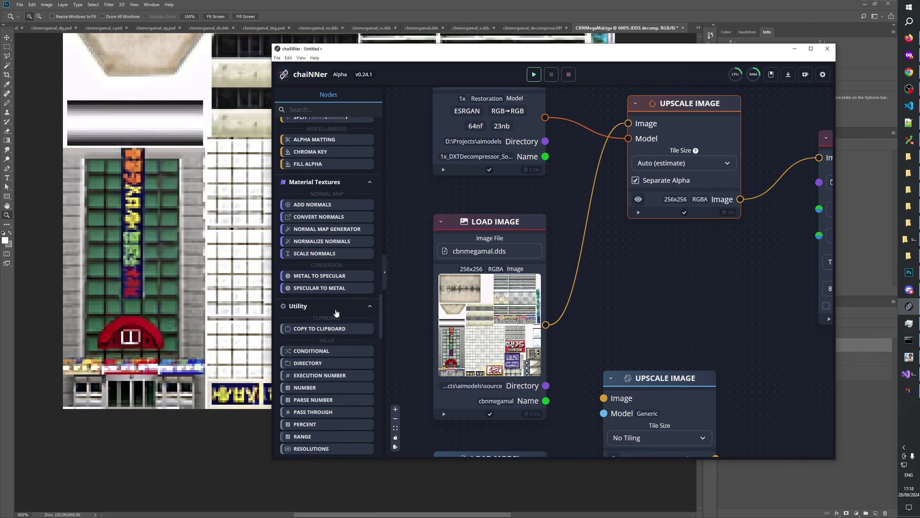
pyautogui.scroll(6, 336, 313)
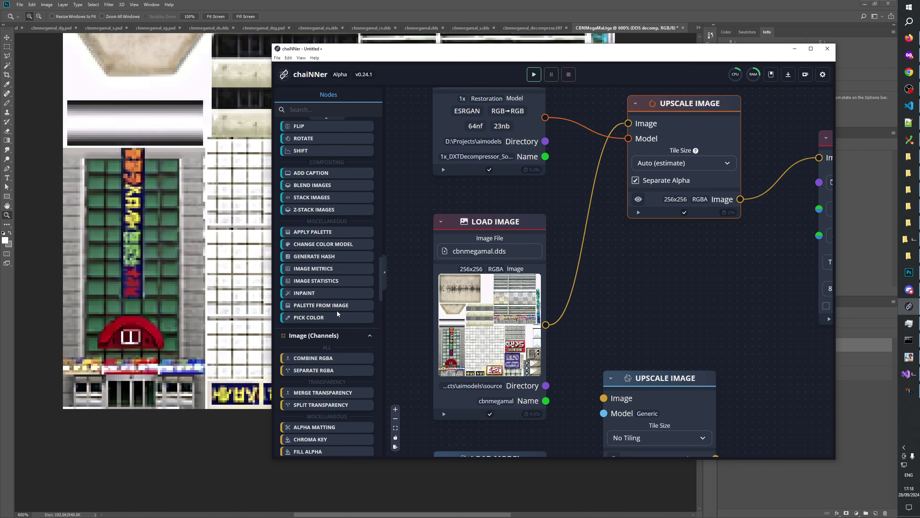
pyautogui.scroll(3, 336, 310)
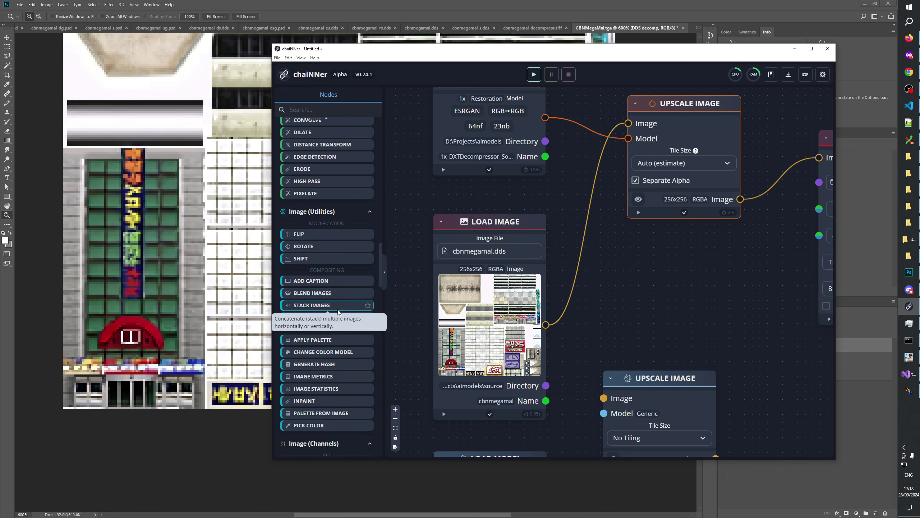
pyautogui.scroll(2, 324, 231)
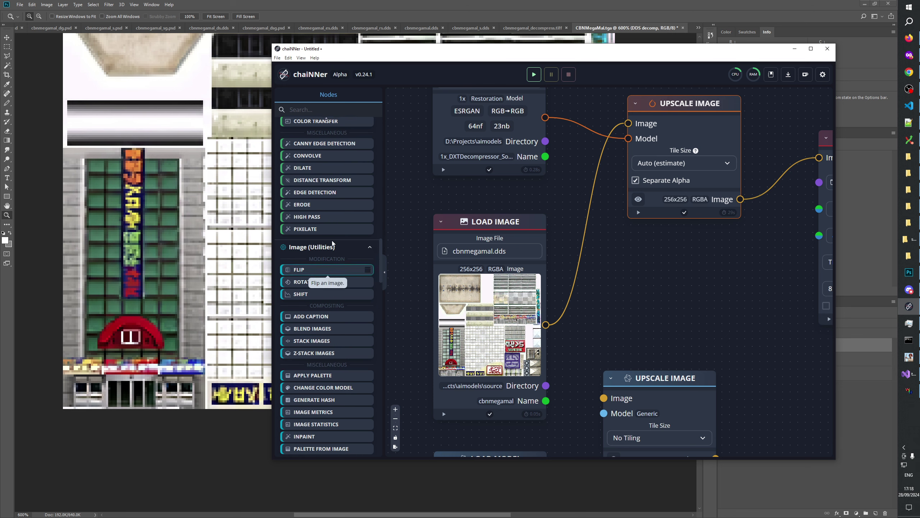
pyautogui.scroll(4, 347, 265)
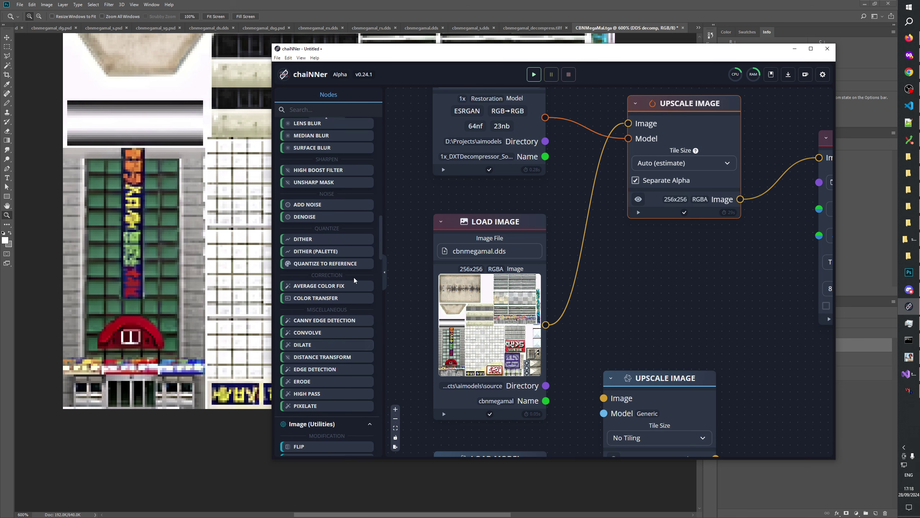
pyautogui.scroll(2, 326, 232)
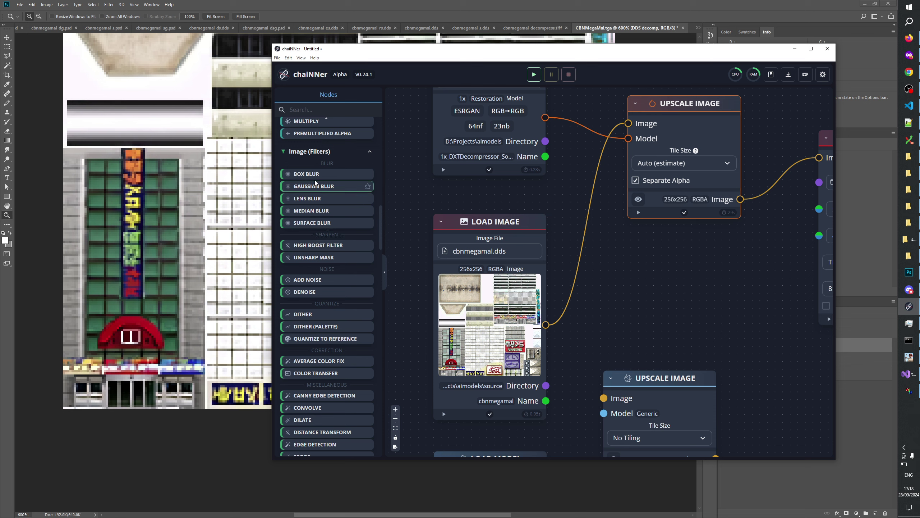
pyautogui.scroll(1, 332, 198)
pyautogui.scroll(5, 332, 198)
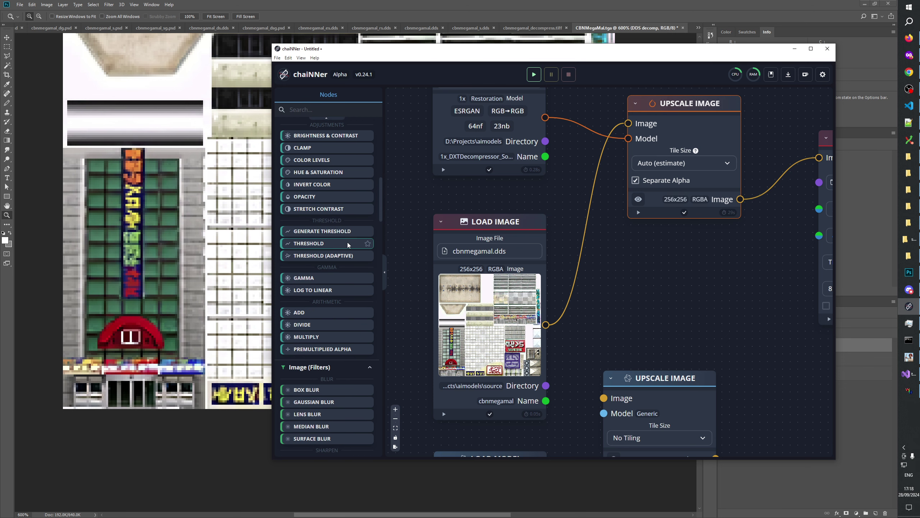
pyautogui.scroll(3, 347, 243)
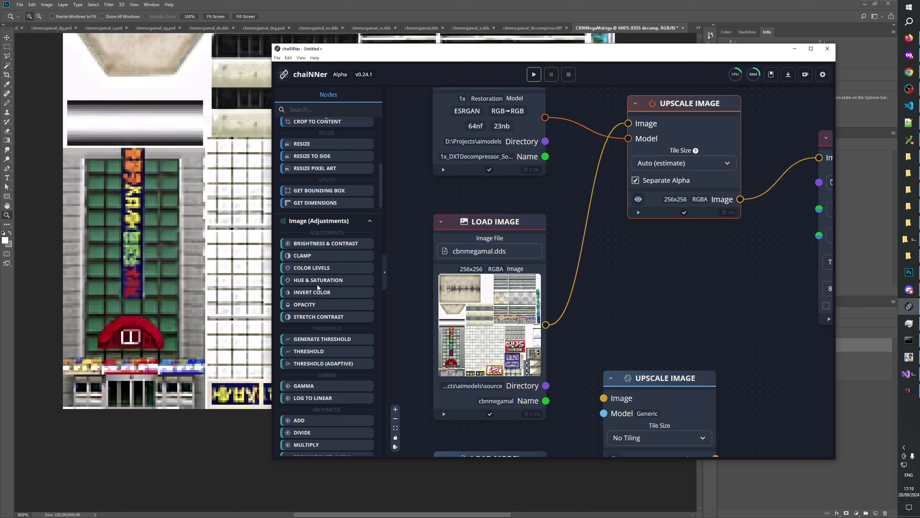
pyautogui.scroll(3, 308, 270)
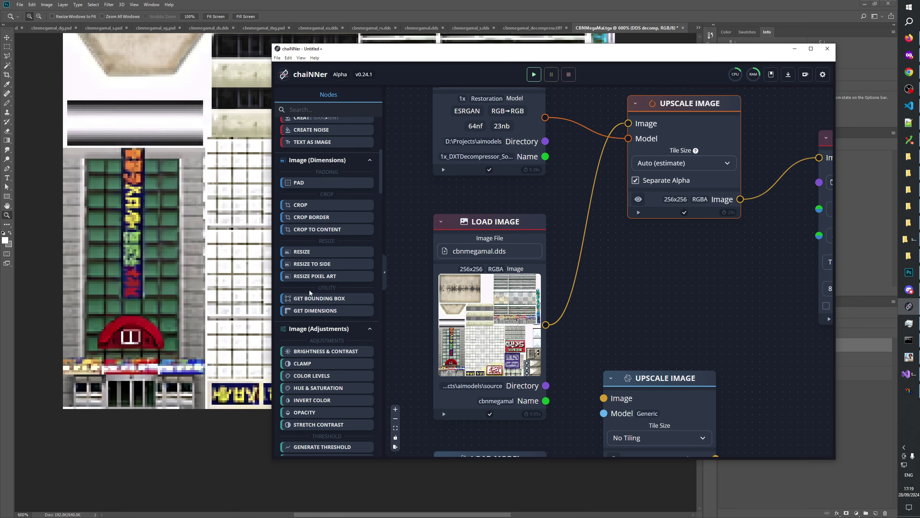
pyautogui.scroll(5, 309, 290)
pyautogui.scroll(2, 343, 288)
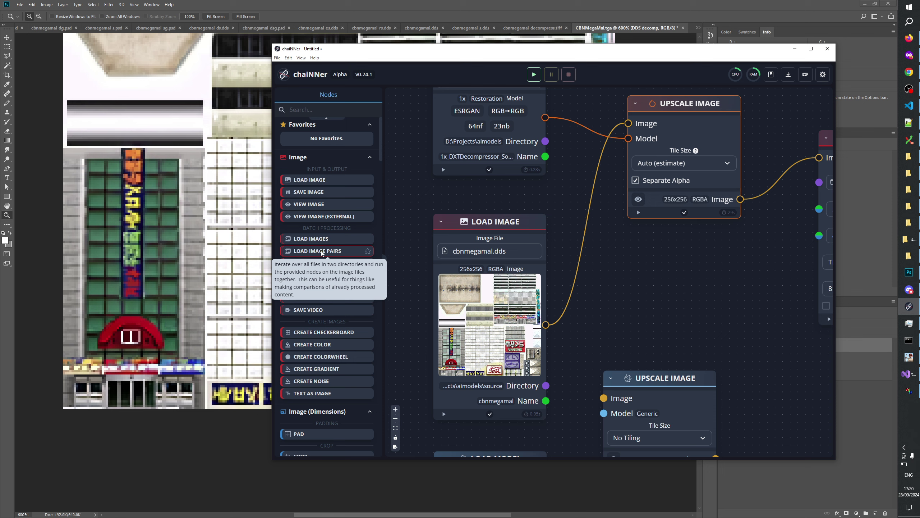
# Step: Switch to Chrome and search DuckDuckGo in a new tab for "chainner load image pairs"
pyautogui.click(910, 72)
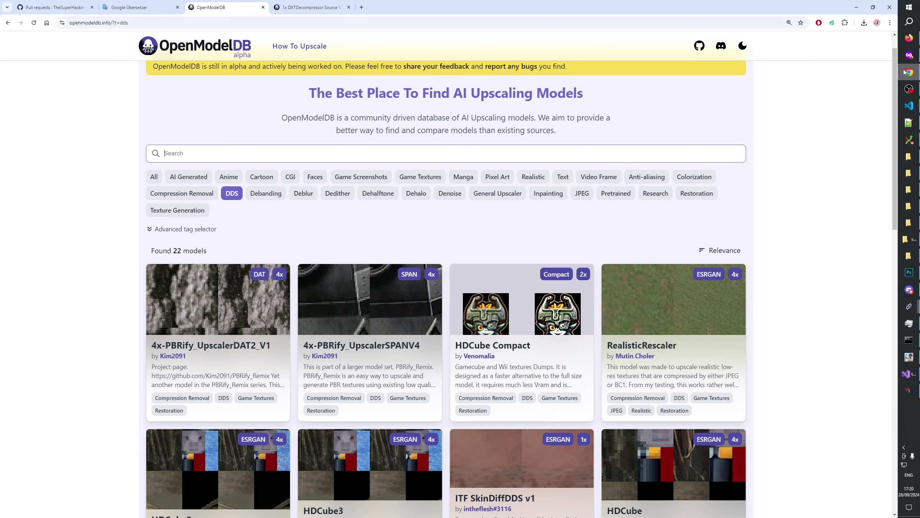
pyautogui.click(360, 8)
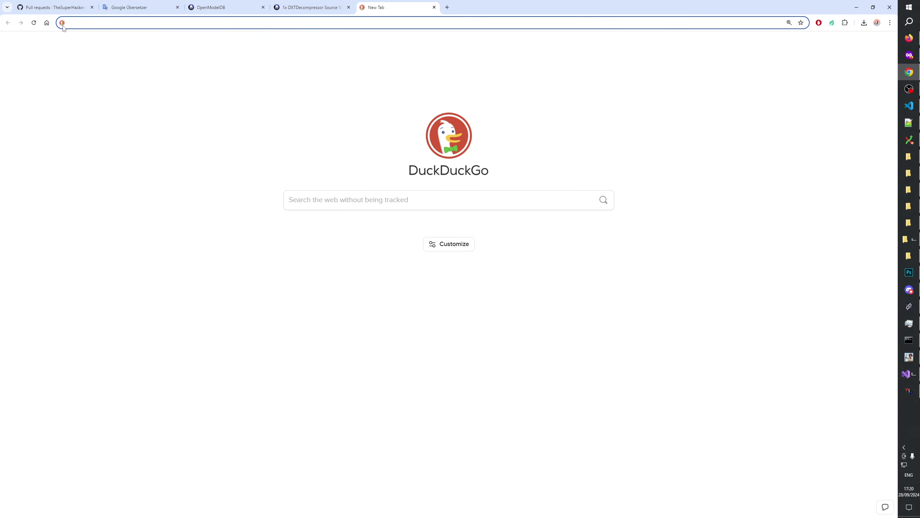
pyautogui.click(372, 201)
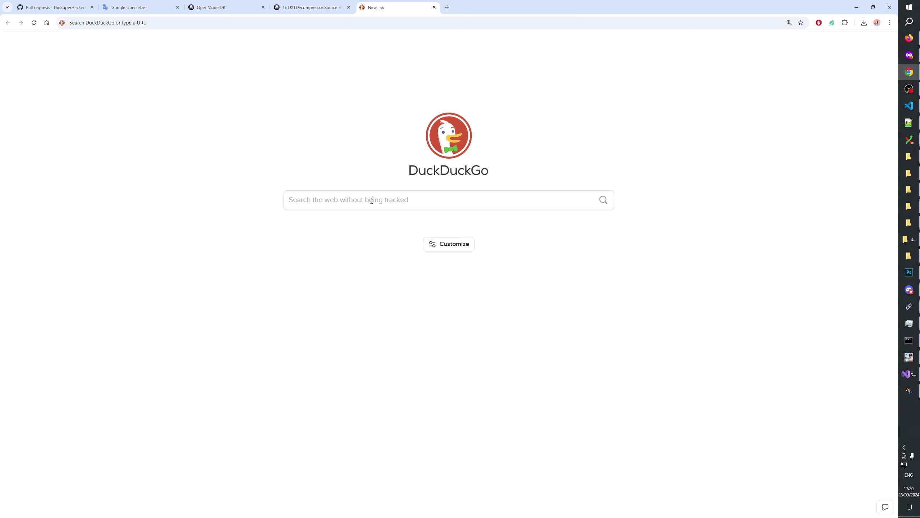
pyautogui.write('chainner')
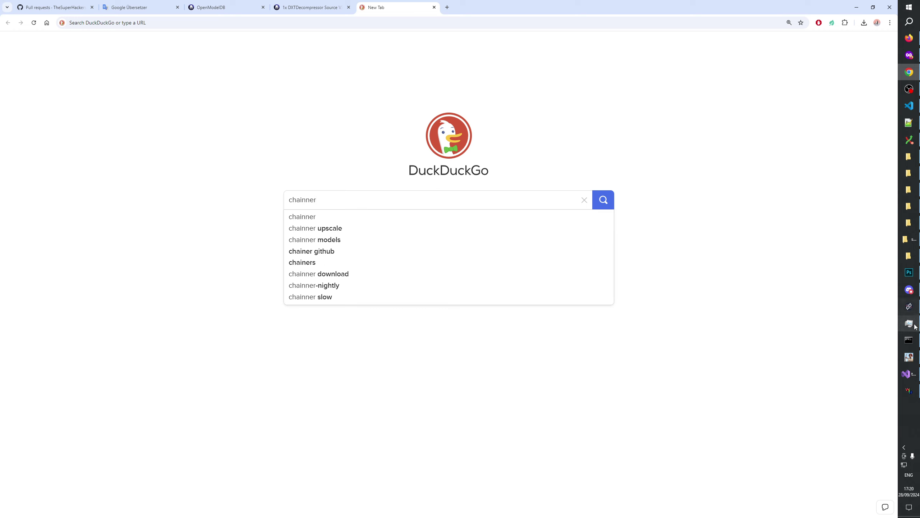
pyautogui.click(910, 307)
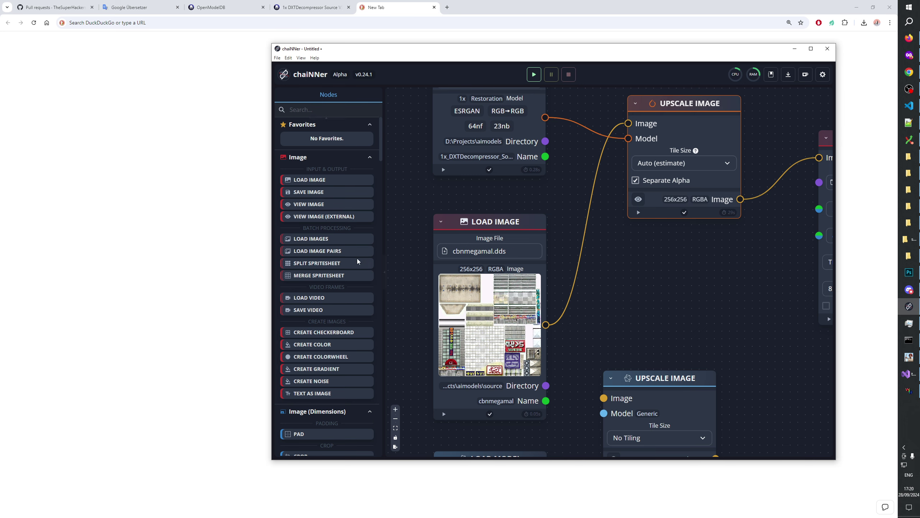
pyautogui.click(523, 3)
pyautogui.click(368, 204)
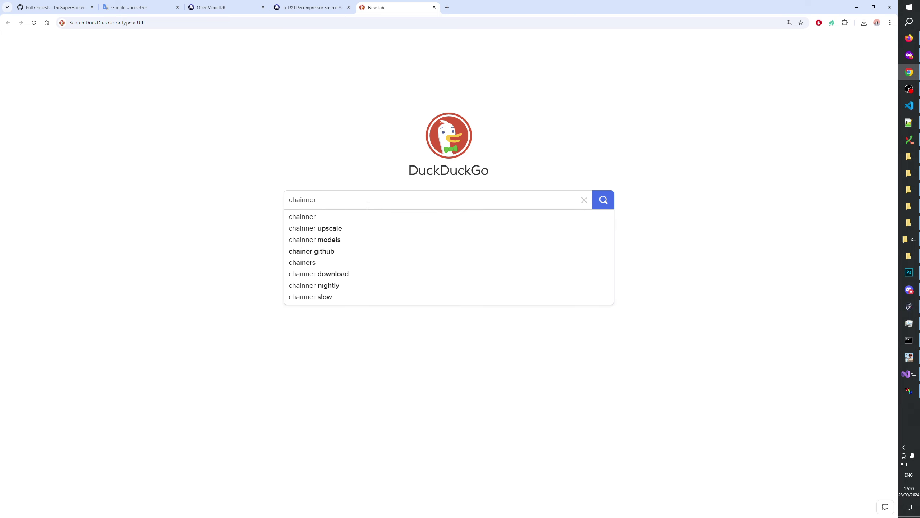
pyautogui.write('load image pairs')
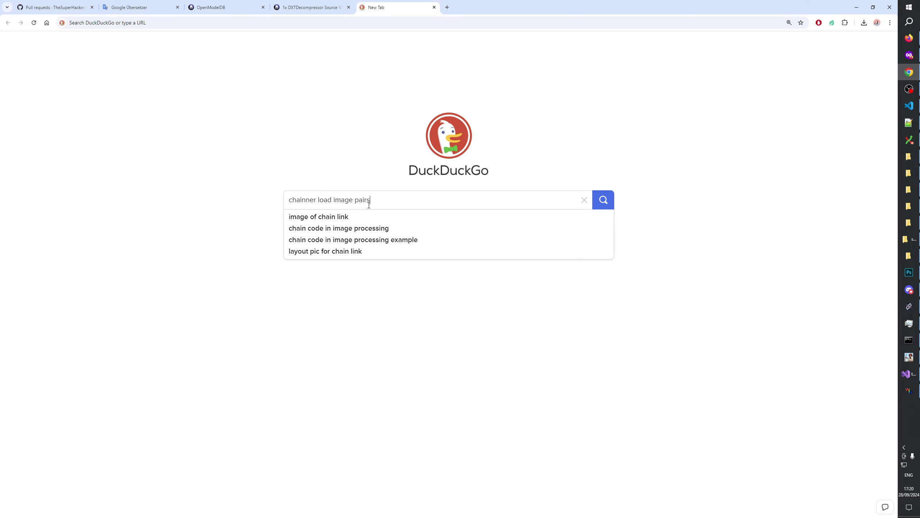
pyautogui.press('Return')
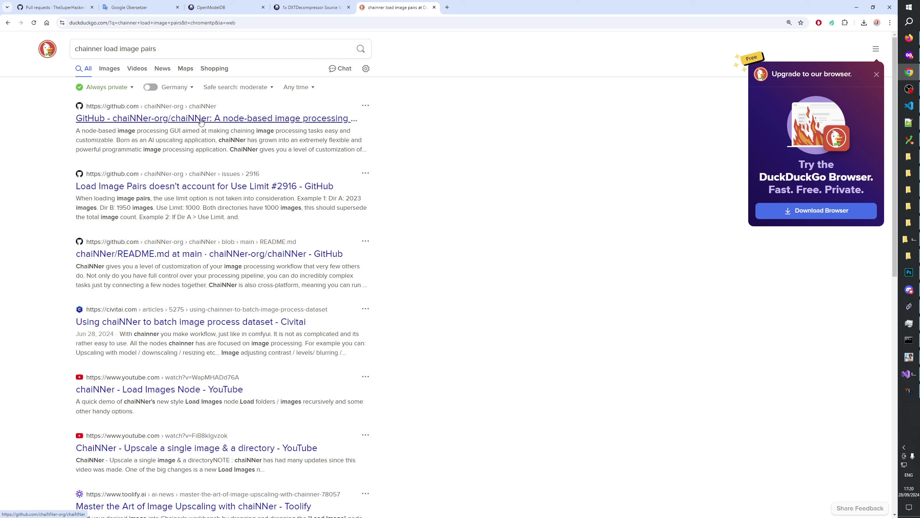
# Step: Read GitHub issue #2916 on Load Image Pairs and its comments, and return to the search results to look through the other entries
pyautogui.click(188, 187)
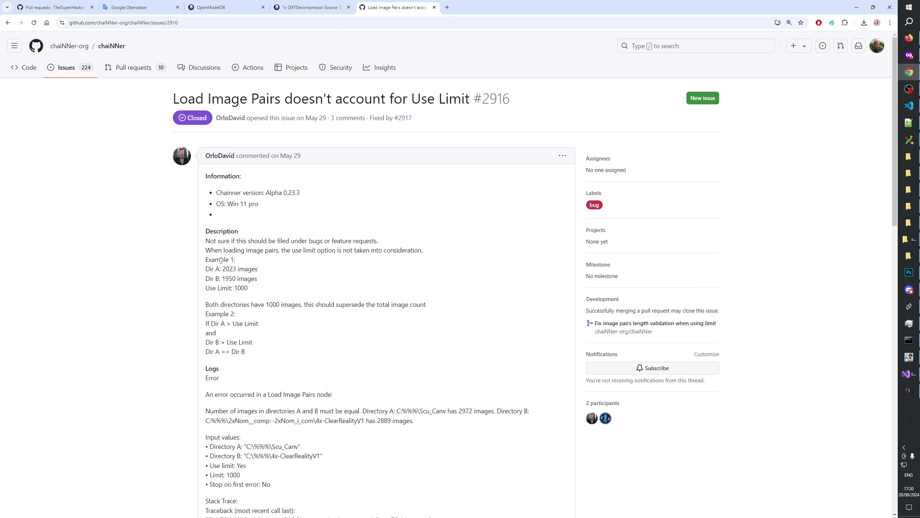
pyautogui.moveTo(221, 305); pyautogui.dragTo(392, 317)
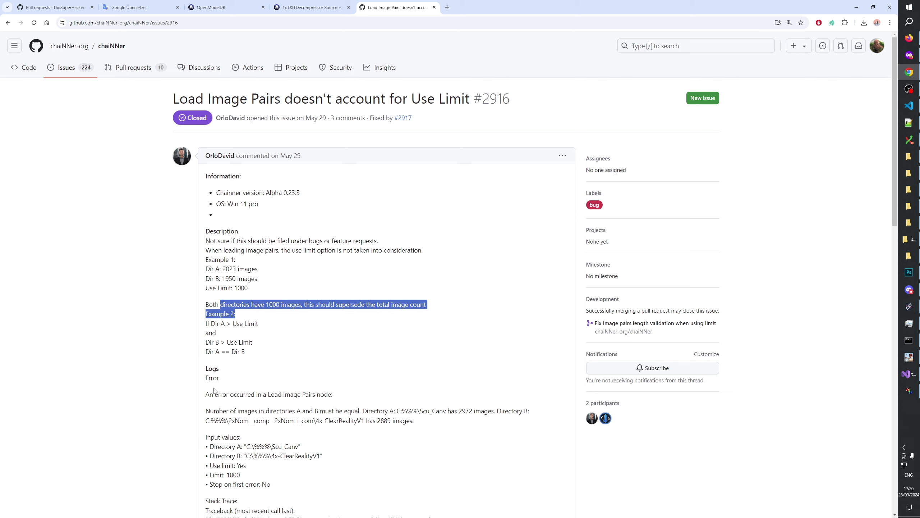
pyautogui.moveTo(217, 394); pyautogui.dragTo(346, 395)
pyautogui.scroll(-4, 340, 319)
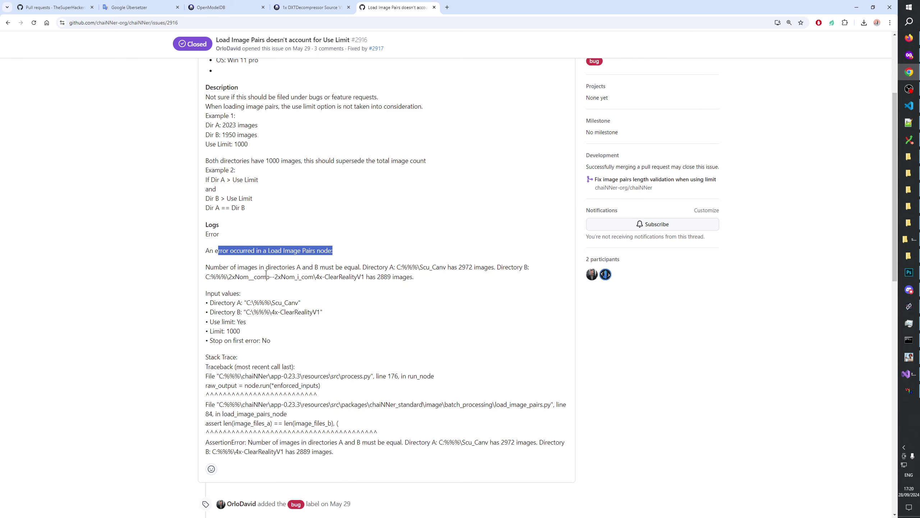
pyautogui.moveTo(239, 266); pyautogui.dragTo(400, 269)
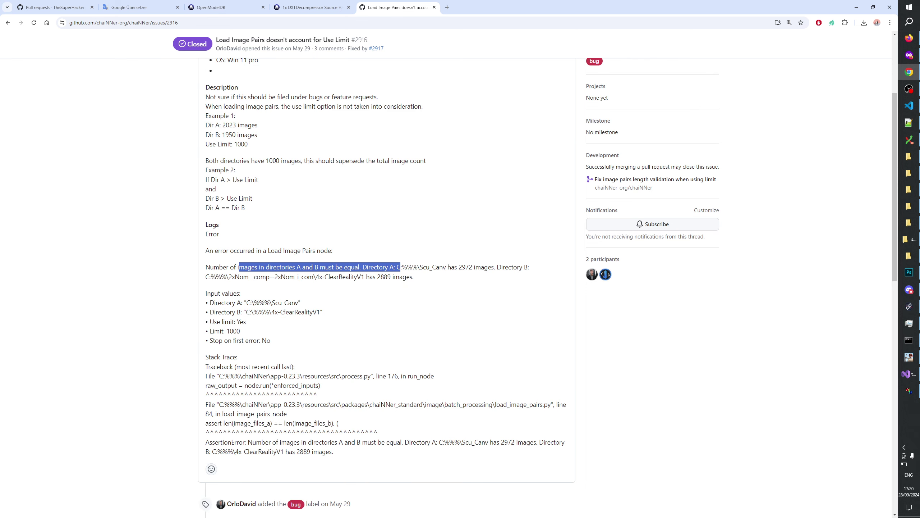
pyautogui.moveTo(217, 321); pyautogui.dragTo(271, 341)
pyautogui.click(240, 332)
pyautogui.click(264, 359)
pyautogui.moveTo(212, 357); pyautogui.dragTo(214, 358)
pyautogui.click(226, 373)
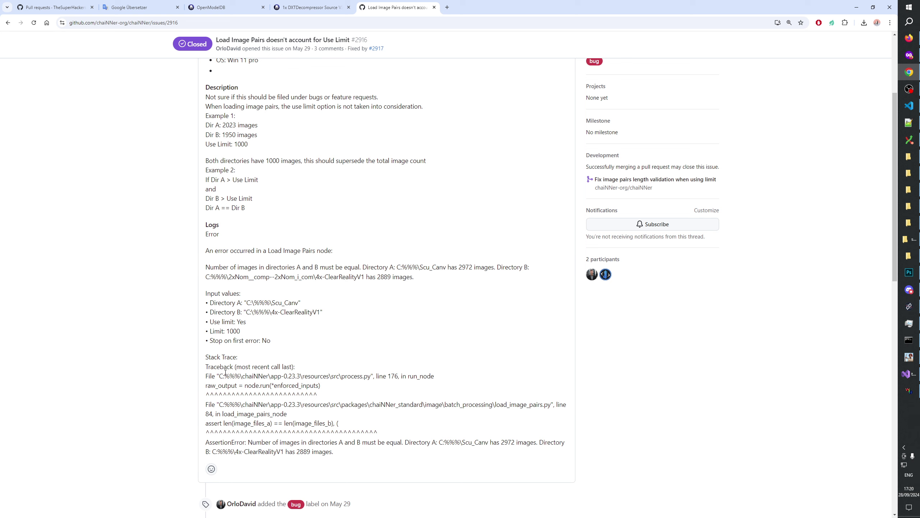
pyautogui.scroll(-4, 241, 378)
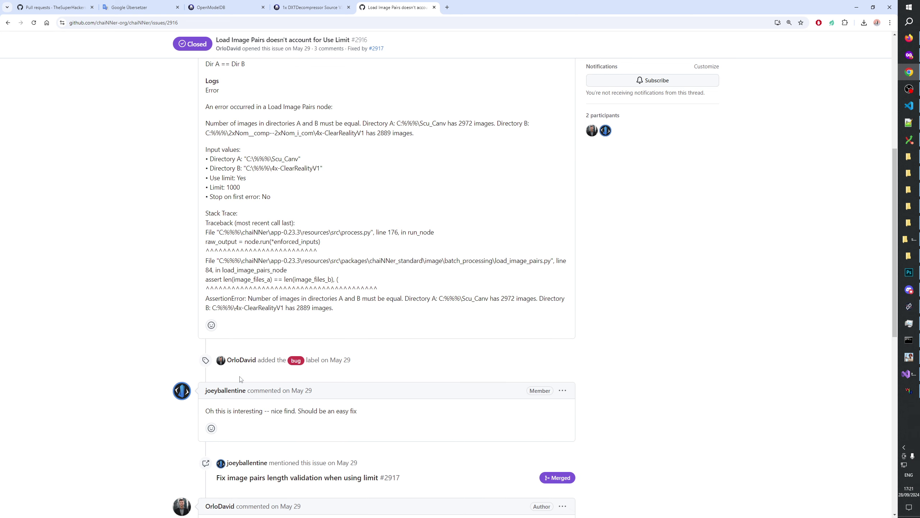
pyautogui.scroll(-9, 240, 379)
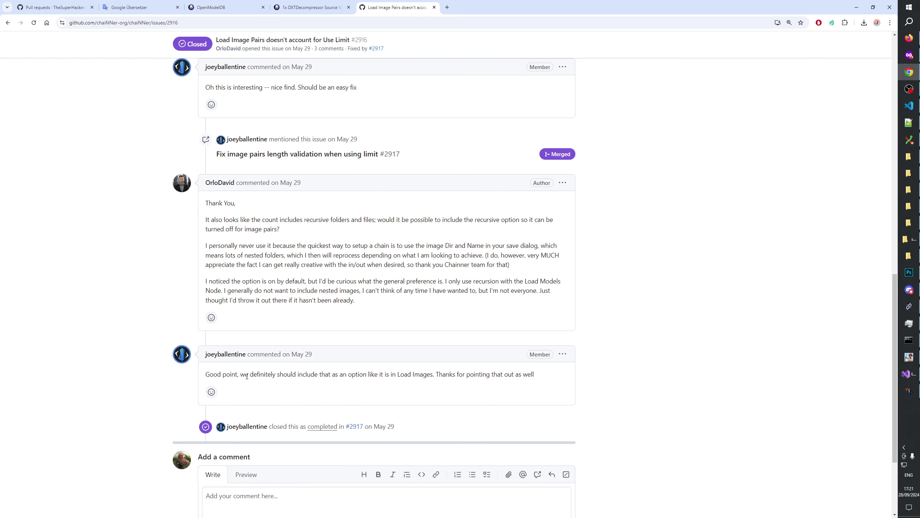
pyautogui.click(7, 23)
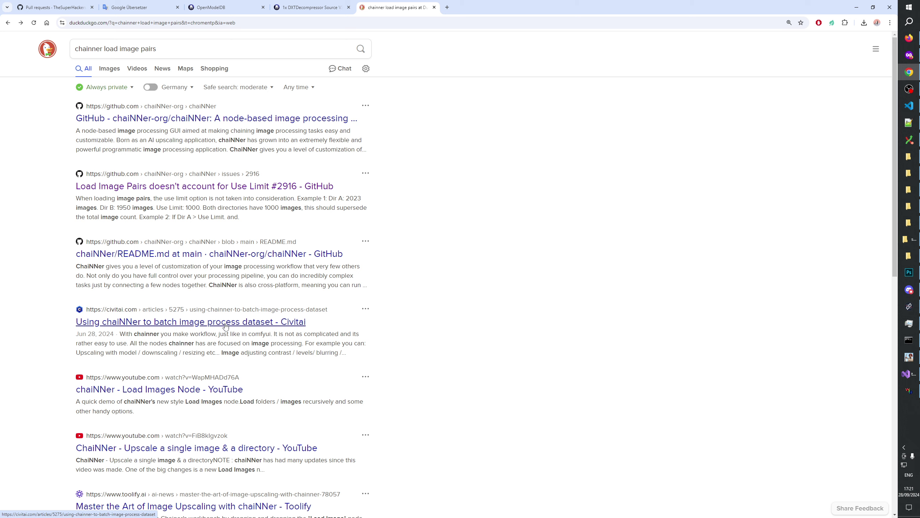
pyautogui.scroll(-3, 226, 325)
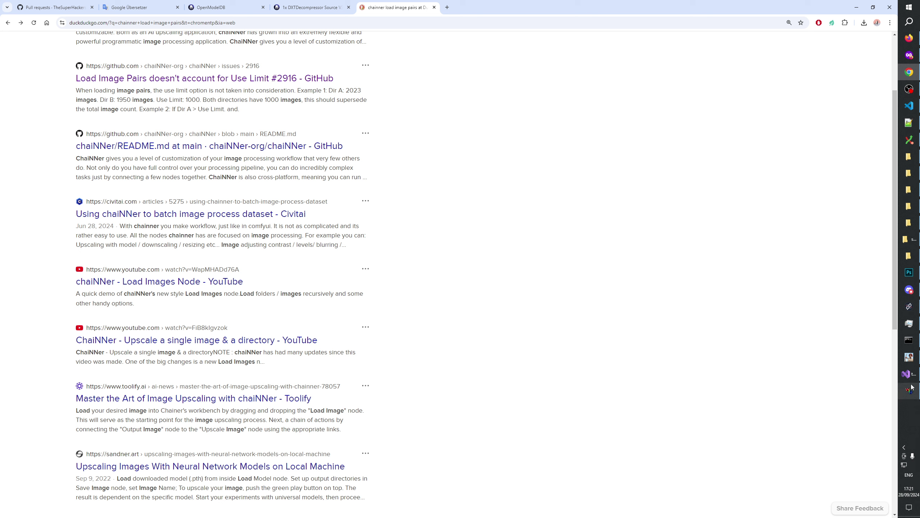
# Step: Switch to chaiNNer and swap the Load Image and Load Model nodes so that Load Image sits above Load Model
pyautogui.click(909, 307)
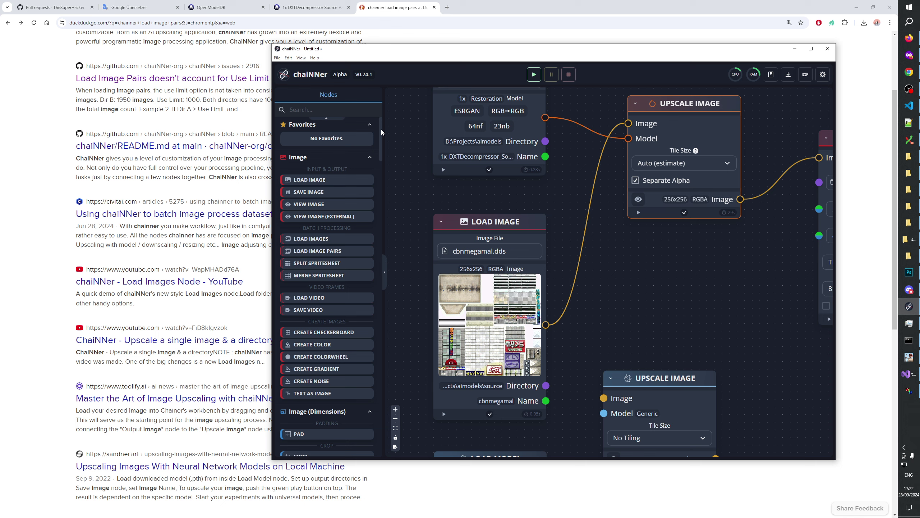
pyautogui.moveTo(381, 130)
pyautogui.mouseDown()
pyautogui.moveTo(391, 174)
pyautogui.moveTo(389, 119)
pyautogui.mouseUp()
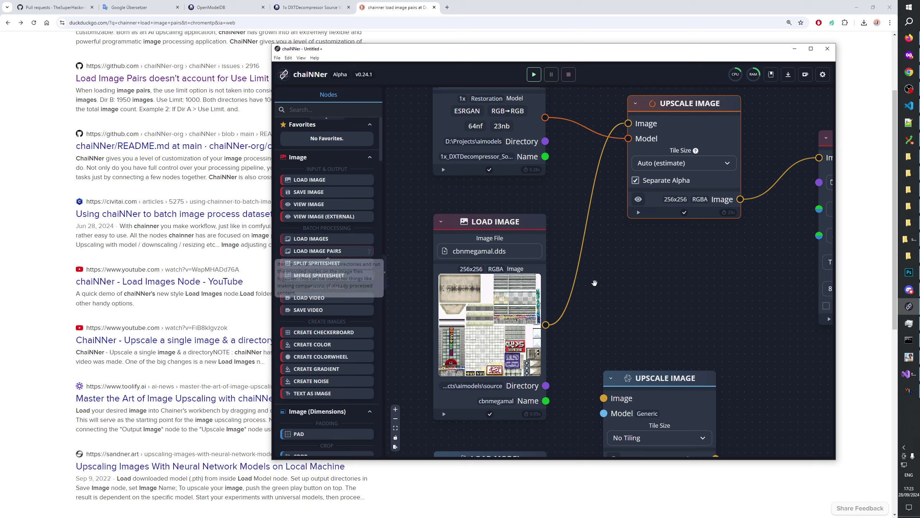
pyautogui.scroll(-5, 615, 287)
pyautogui.scroll(5, 615, 287)
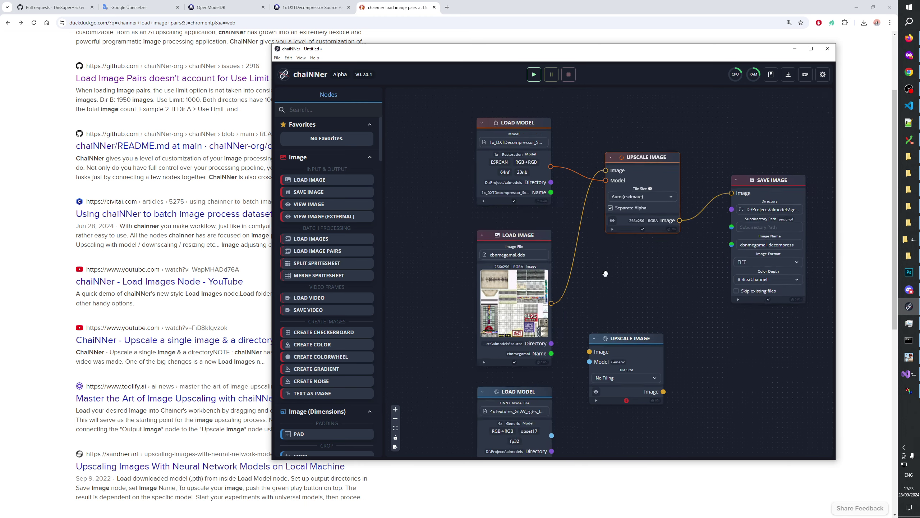
pyautogui.moveTo(500, 249); pyautogui.dragTo(577, 106)
pyautogui.moveTo(494, 118); pyautogui.dragTo(494, 253)
pyautogui.moveTo(573, 105); pyautogui.dragTo(504, 171)
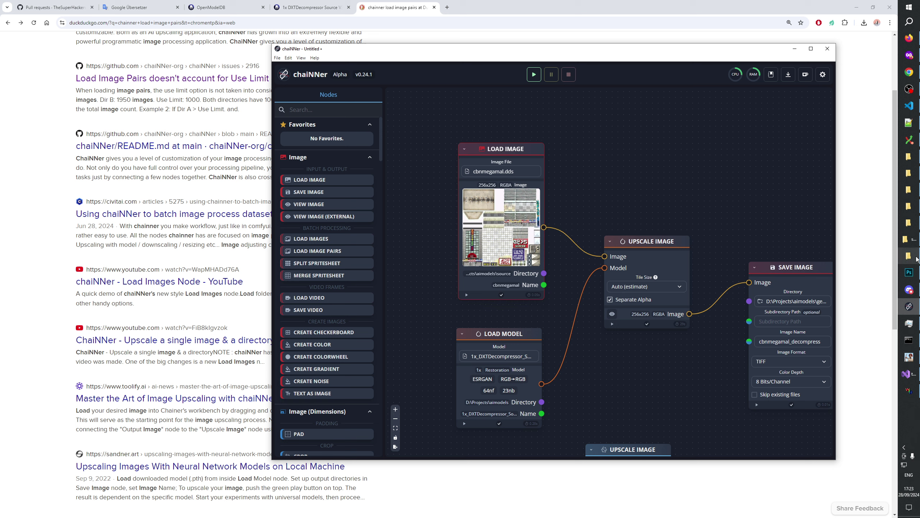
# Step: Move the Load Image node further up and disconnect it from the Upscale Image node
pyautogui.moveTo(916, 258)
pyautogui.moveTo(503, 149); pyautogui.dragTo(514, 111)
pyautogui.click(568, 231)
pyautogui.moveTo(581, 309); pyautogui.dragTo(587, 221)
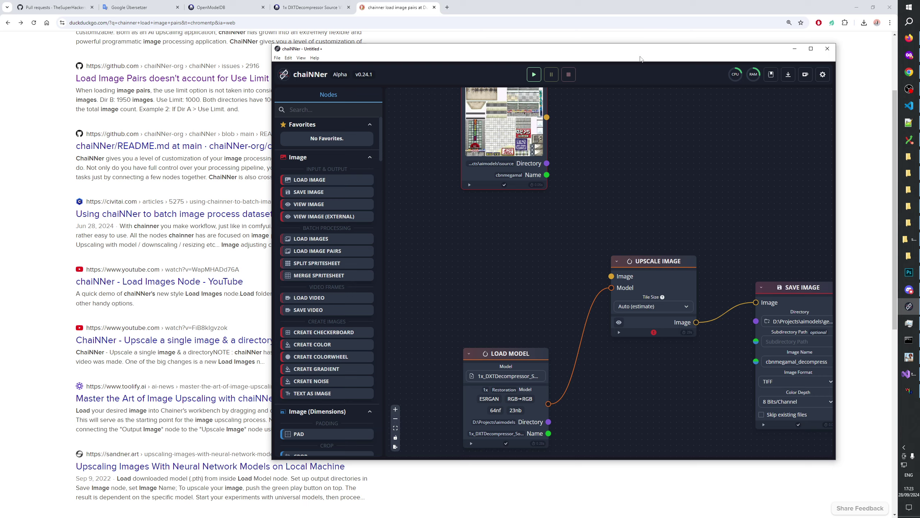
# Step: Maximize the chaiNNer window and add a Load Images batch node between the Load Image and Load Model nodes
pyautogui.moveTo(631, 49); pyautogui.dragTo(571, 31)
pyautogui.click(751, 31)
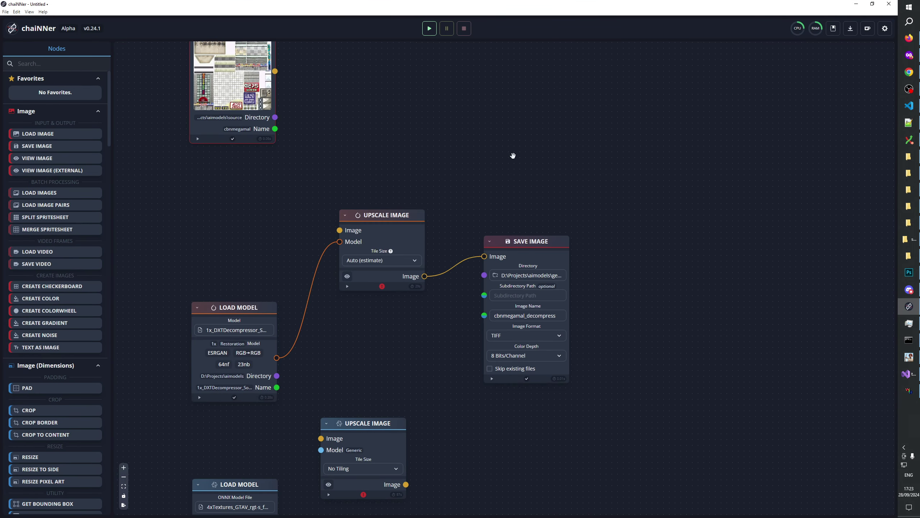
pyautogui.moveTo(421, 146); pyautogui.dragTo(559, 205)
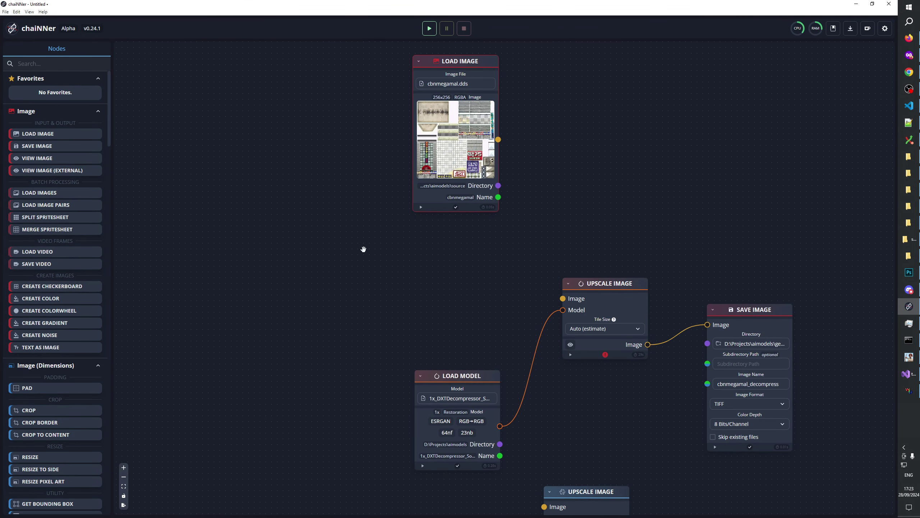
pyautogui.moveTo(49, 193); pyautogui.dragTo(454, 218)
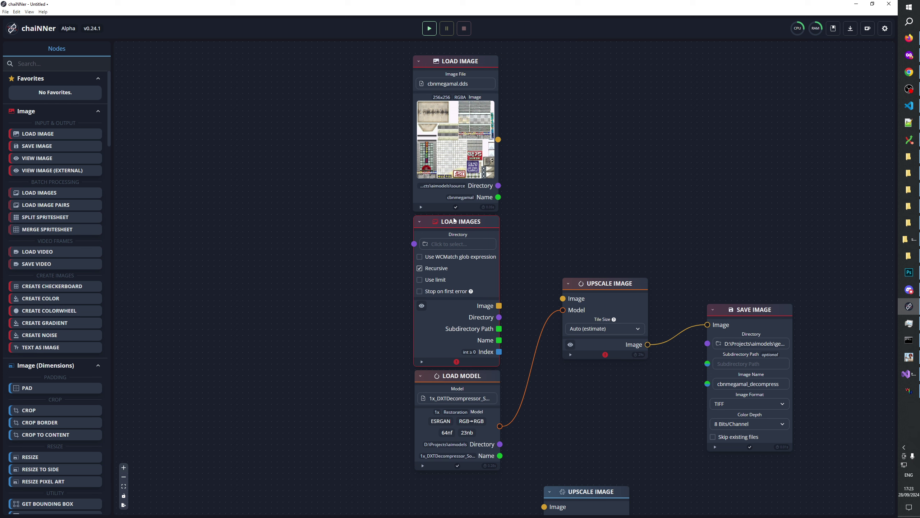
# Step: Set the Load Images directory to D:\Projects\TheSuperHackers\GeneralsFiles\Generals-108-GeneralsZH-104-Loose\Art\Textures
pyautogui.click(450, 242)
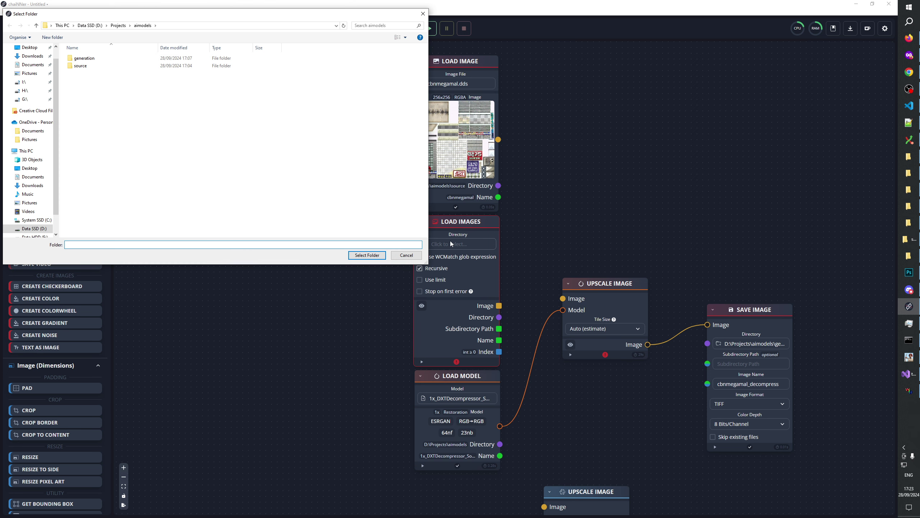
pyautogui.click(119, 26)
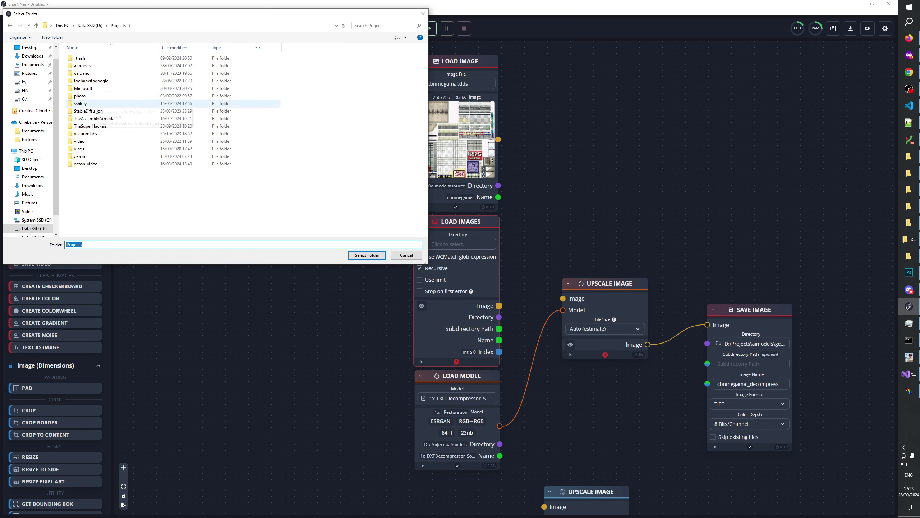
pyautogui.doubleClick(92, 126)
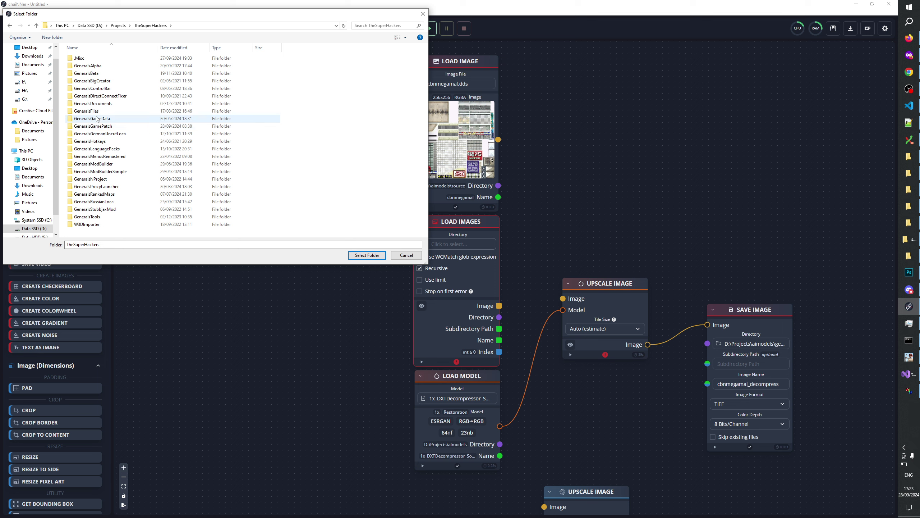
pyautogui.doubleClick(89, 112)
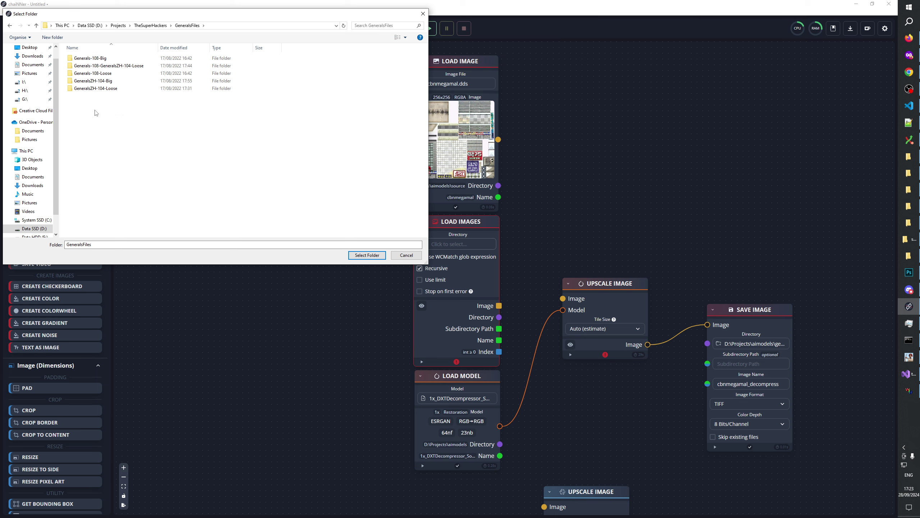
pyautogui.doubleClick(111, 67)
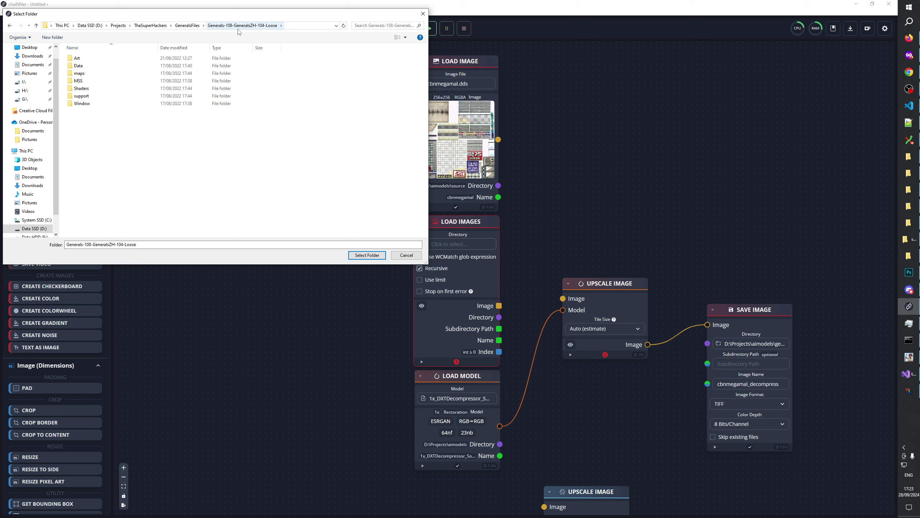
pyautogui.doubleClick(77, 58)
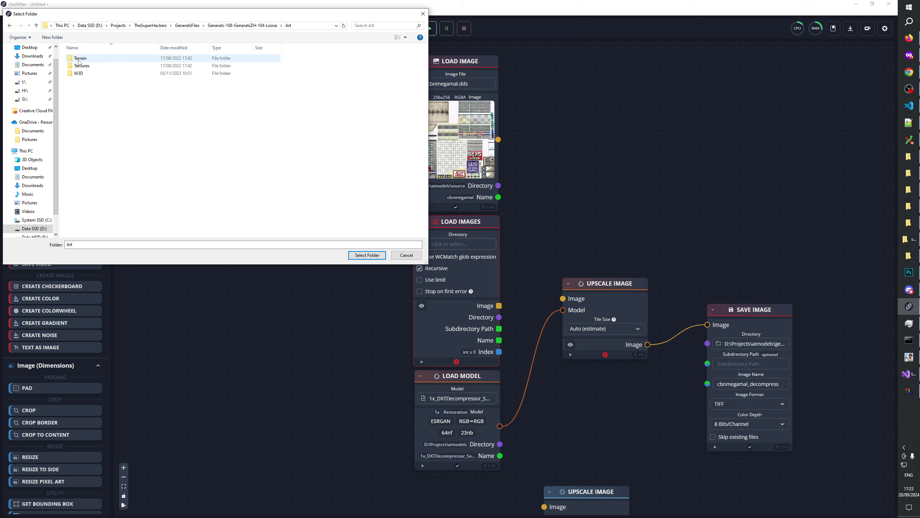
pyautogui.doubleClick(86, 67)
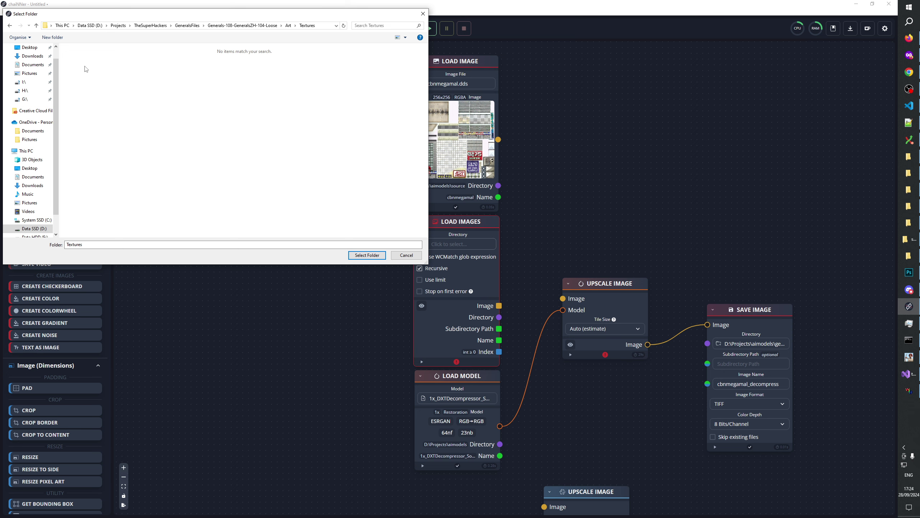
pyautogui.click(369, 255)
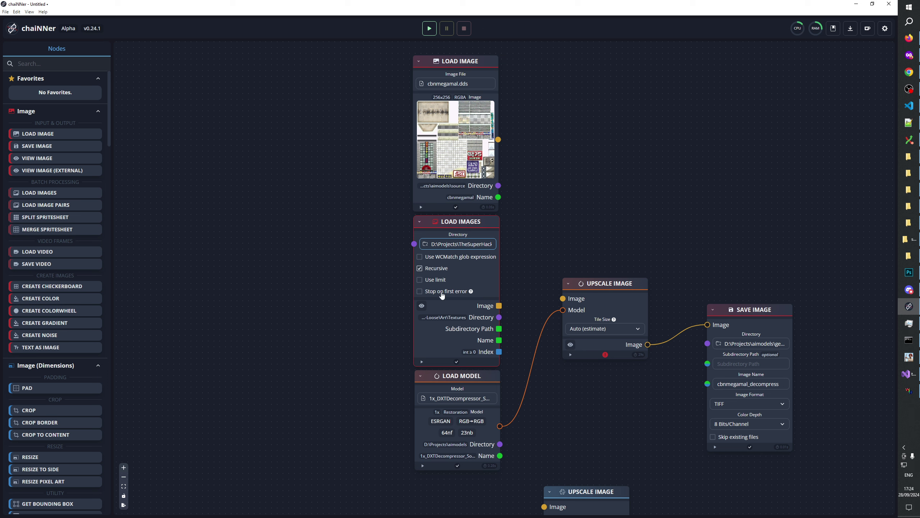
pyautogui.click(471, 293)
pyautogui.click(471, 292)
pyautogui.click(446, 294)
pyautogui.click(748, 345)
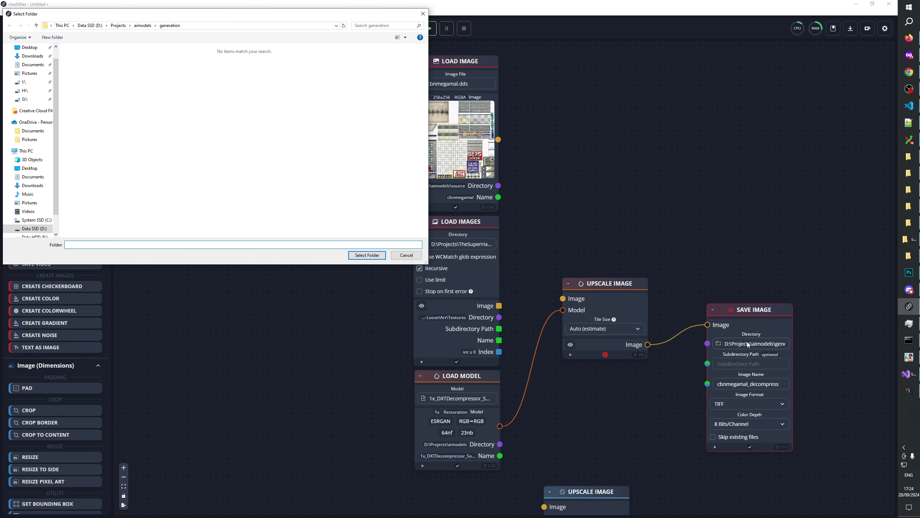
pyautogui.click(407, 255)
# Step: Connect the Load Images node's Image output to the Upscale Image node and clear the image name in Save Image
pyautogui.moveTo(519, 303); pyautogui.dragTo(563, 298)
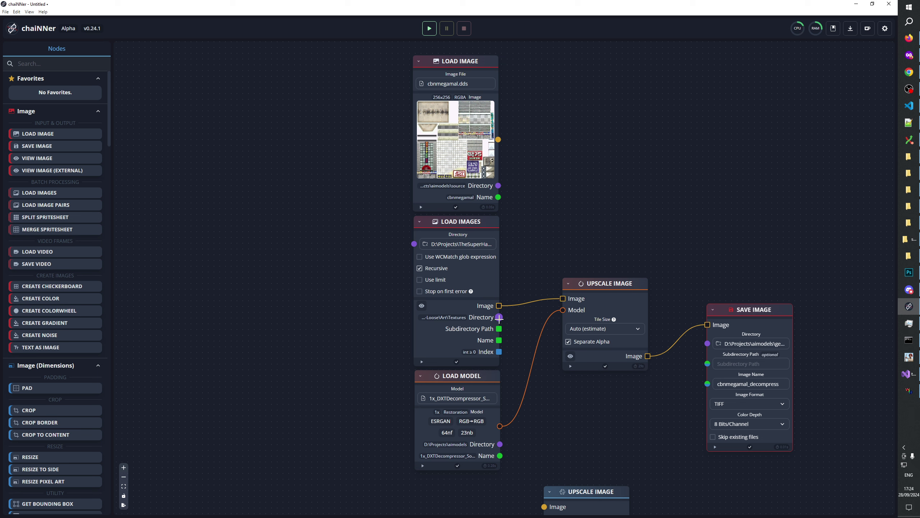
pyautogui.moveTo(670, 342)
pyautogui.click(773, 387)
pyautogui.doubleClick(774, 387)
pyautogui.press('BackSpace')
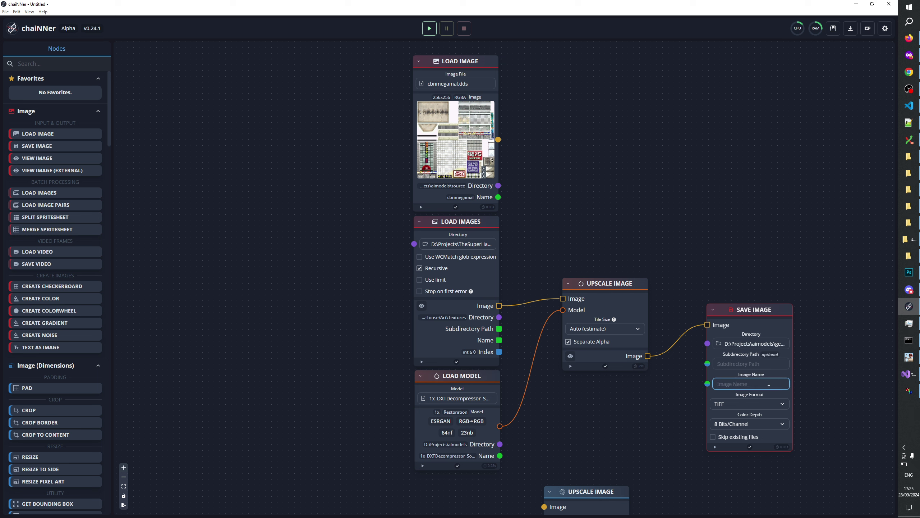
# Step: Link the Name and Subdirectory Path outputs of Load Images to the matching Save Image inputs, and reposition the Upscale Image and Save Image nodes
pyautogui.moveTo(750, 448)
pyautogui.moveTo(499, 341); pyautogui.dragTo(707, 383)
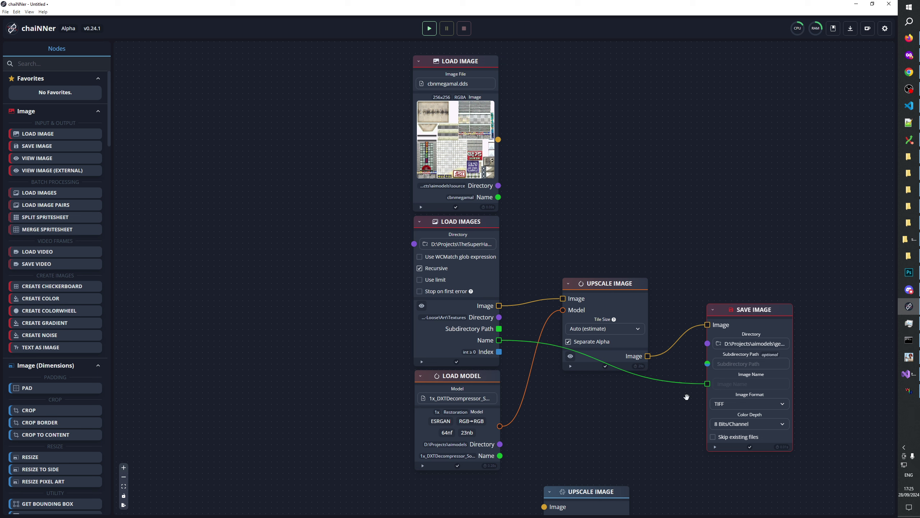
pyautogui.moveTo(499, 329); pyautogui.dragTo(707, 364)
pyautogui.moveTo(607, 287); pyautogui.dragTo(621, 230)
pyautogui.moveTo(736, 313); pyautogui.dragTo(727, 301)
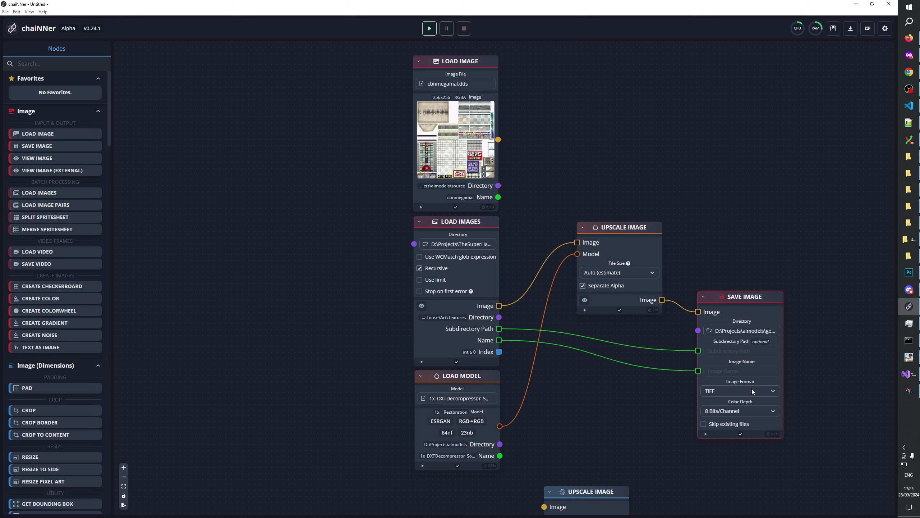
# Step: Open the Save Image directory selection and create a folder named dds_texture_ inside the generation folder
pyautogui.click(750, 330)
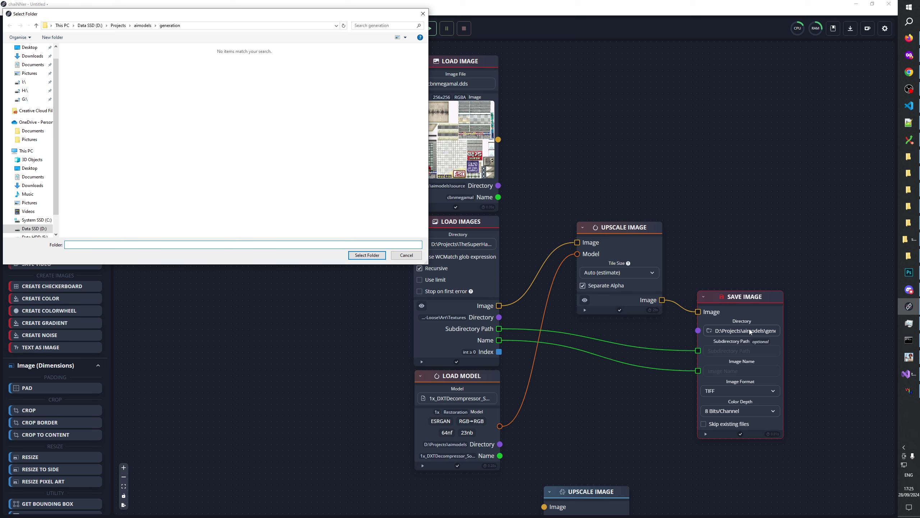
pyautogui.rightClick(128, 78)
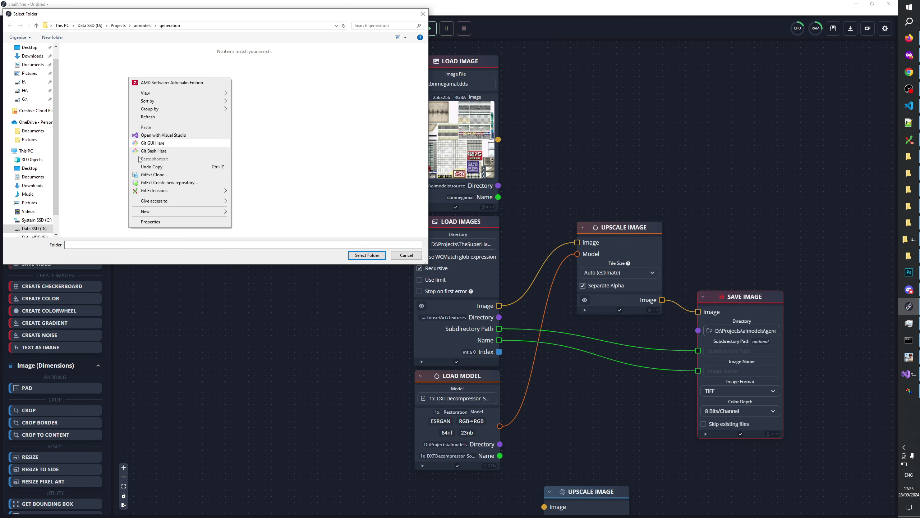
pyautogui.moveTo(156, 216)
pyautogui.click(250, 213)
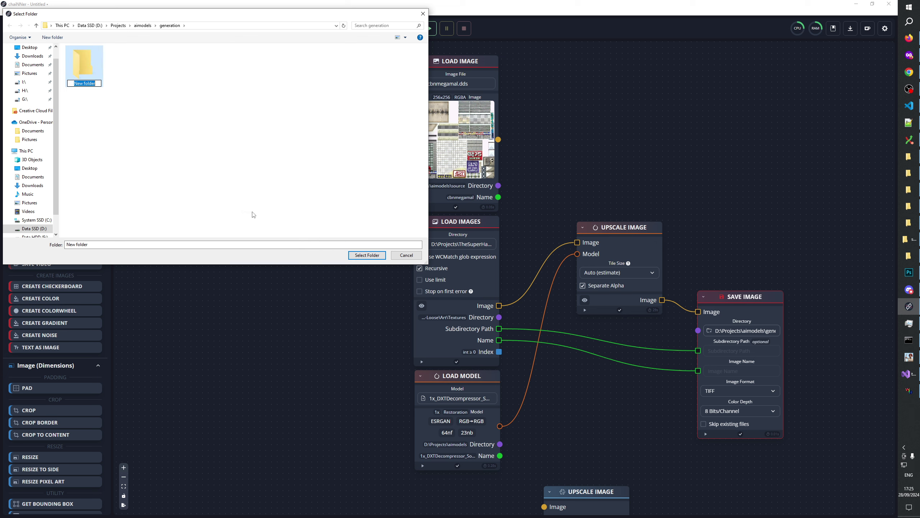
pyautogui.write('dds_texture_')
pyautogui.press('Return')
pyautogui.moveTo(383, 304); pyautogui.dragTo(333, 39)
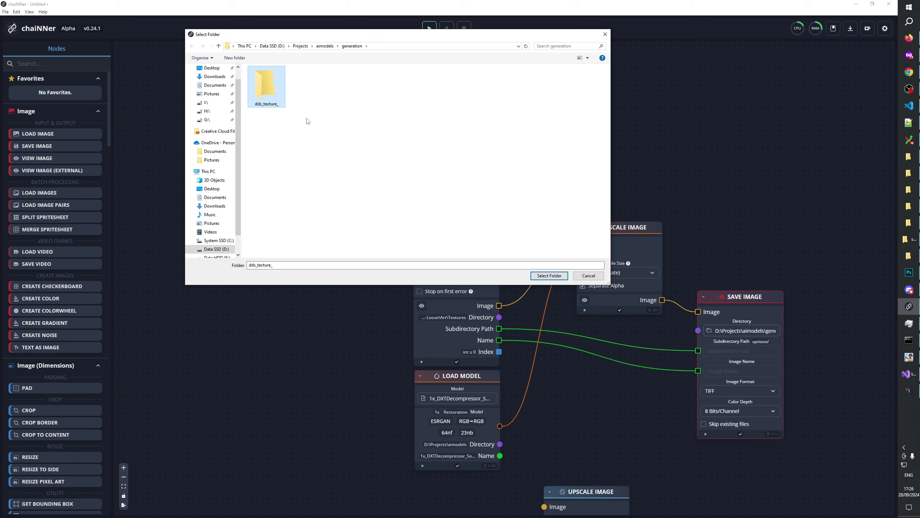
# Step: Change the folder name entry in the selection dialog to dds_textures_dxtdecompressor
pyautogui.click(290, 265)
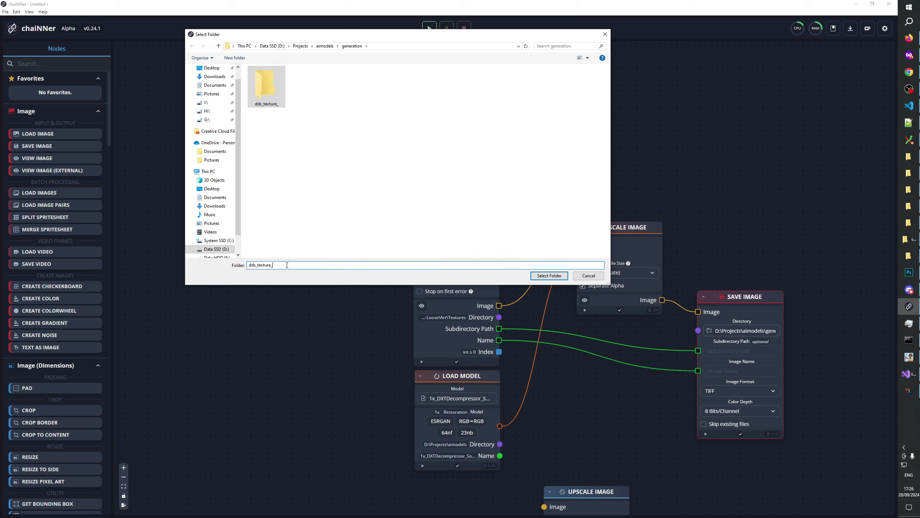
pyautogui.press('Left')
pyautogui.write('s_')
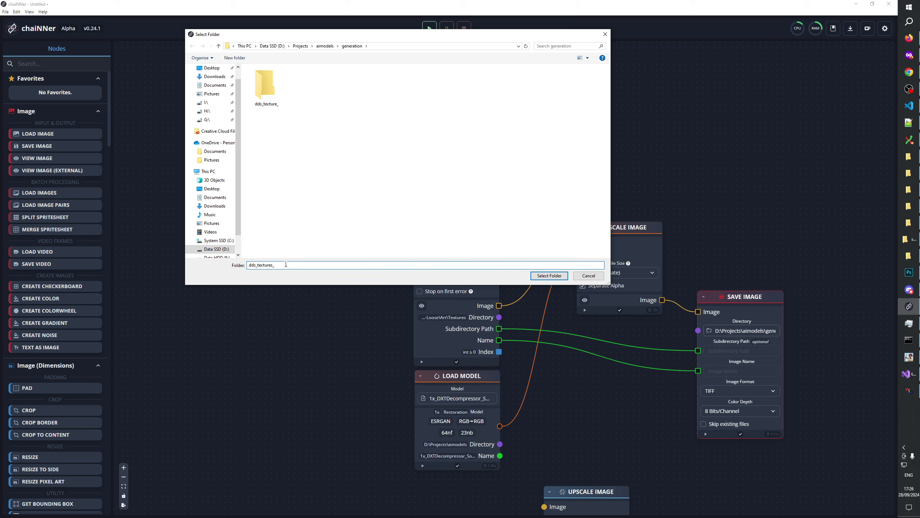
pyautogui.write('decompressed')
pyautogui.moveTo(274, 264); pyautogui.dragTo(304, 265)
pyautogui.write('dxtdecom')
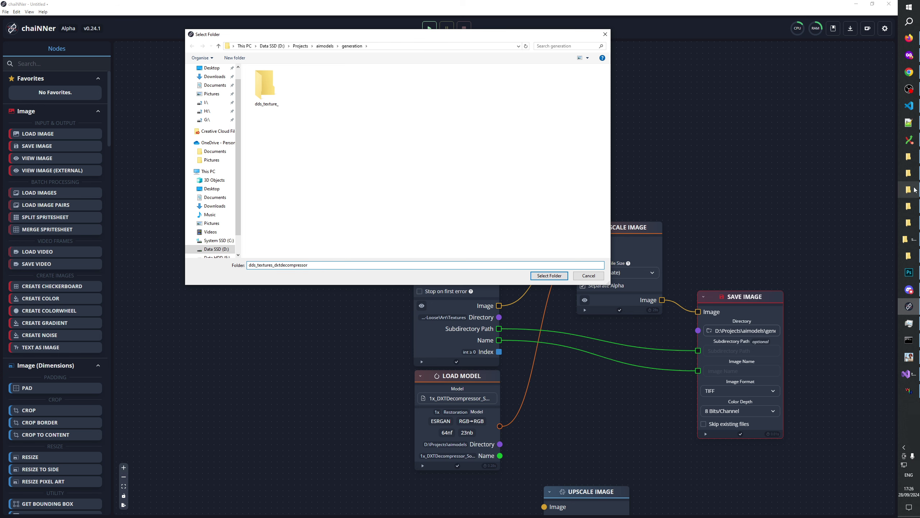
# Step: Switch to File Explorer and copy the base name of the 1x_DXTDecompressor_Source_V3-300000_G model file in aimodels, then minimize the window
pyautogui.click(911, 258)
pyautogui.click(909, 239)
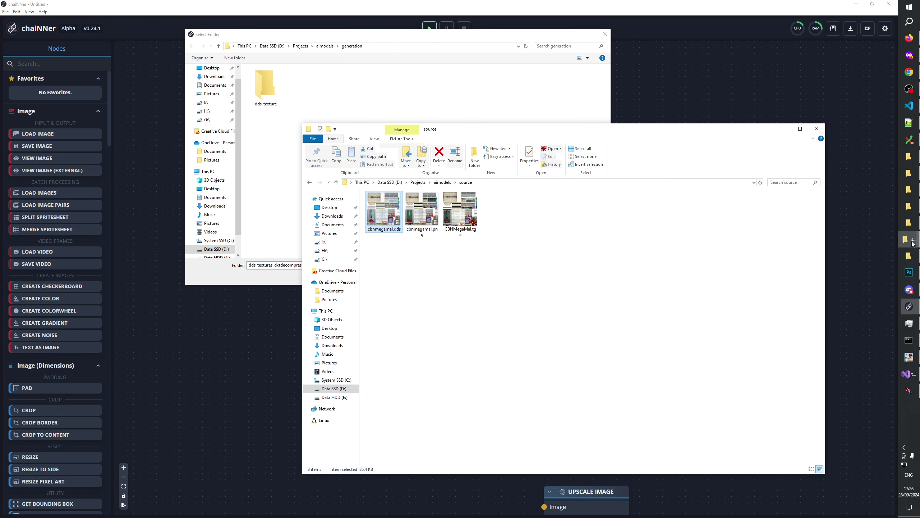
pyautogui.click(441, 182)
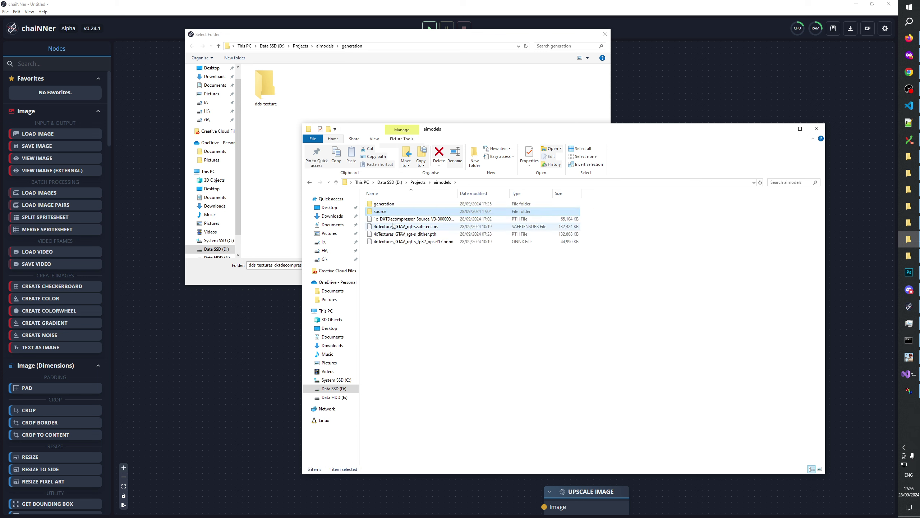
pyautogui.click(403, 220)
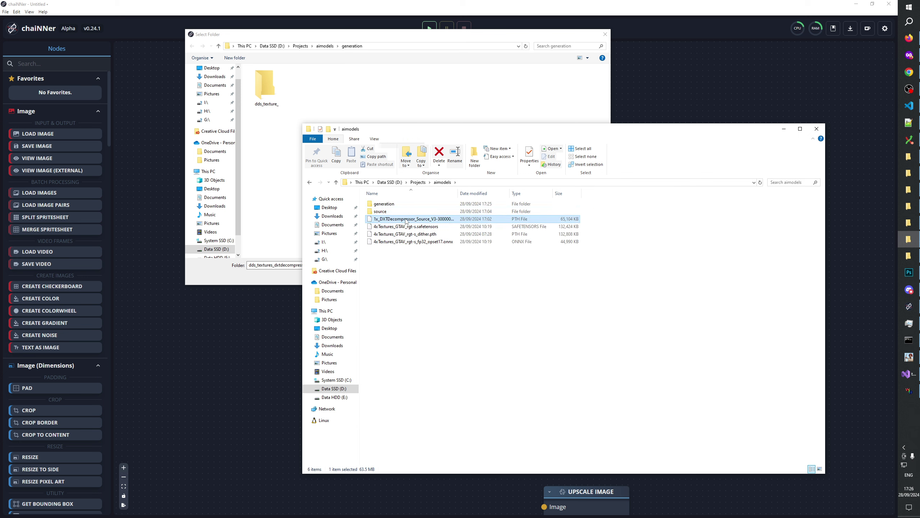
pyautogui.click(405, 219)
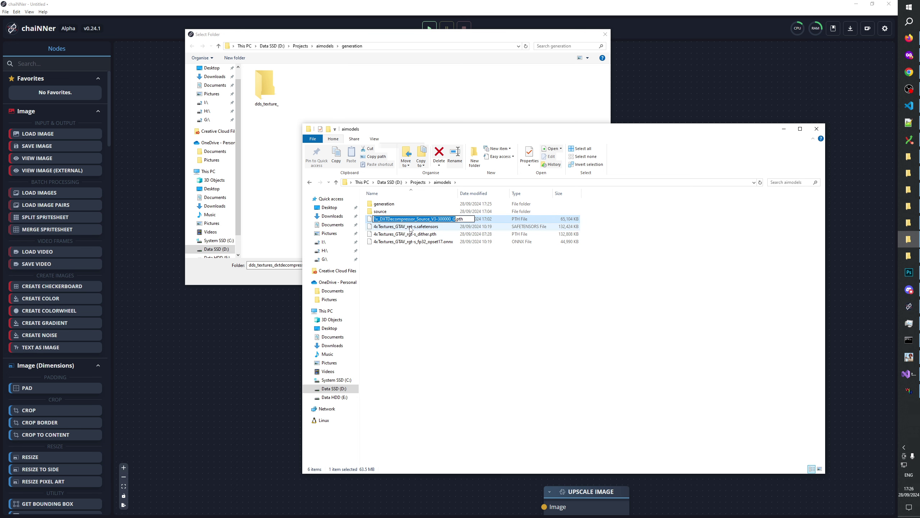
pyautogui.click(784, 129)
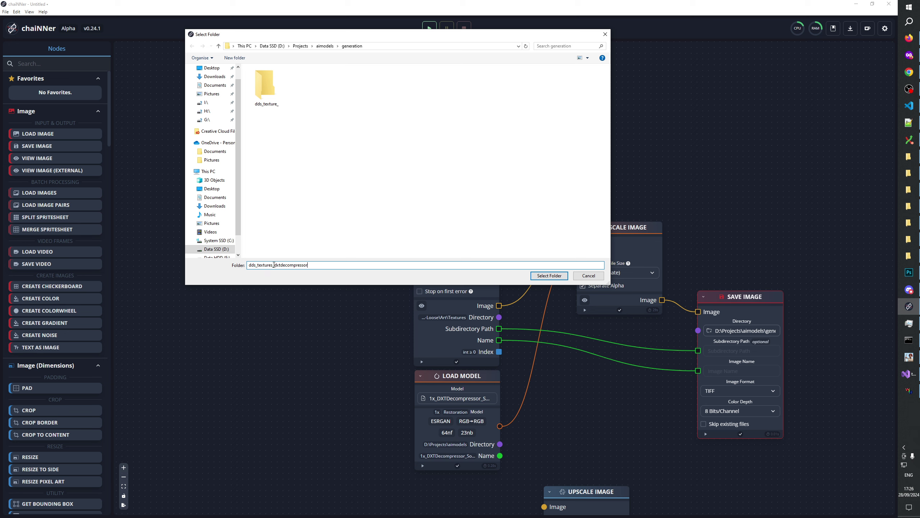
# Step: Replace the folder name entry with dds_1x_DXTDecompressor_Source_V3-300000_G and copy that name
pyautogui.moveTo(308, 264); pyautogui.dragTo(249, 265)
pyautogui.write('dds_1x_DXTDecompressor_Source_V3-300000_G')
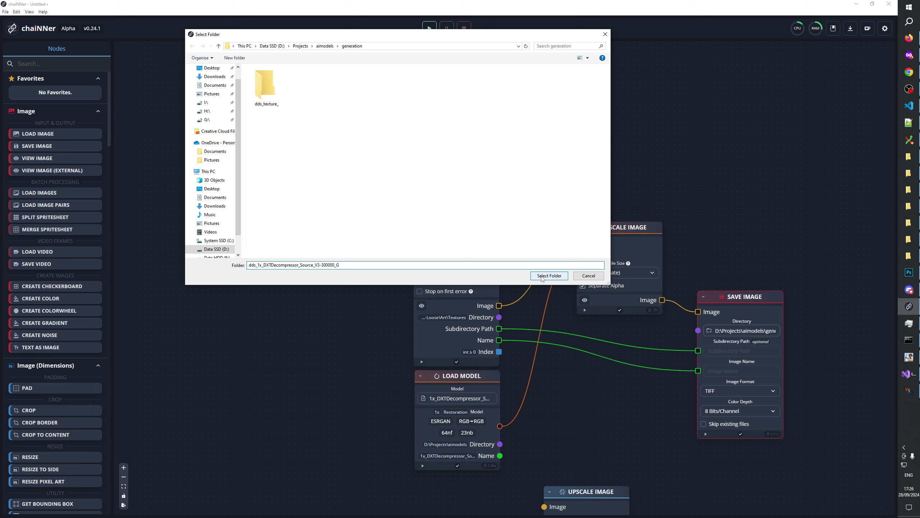
pyautogui.moveTo(340, 265); pyautogui.dragTo(249, 265)
pyautogui.hotkey('ctrl', 'c')
# Step: Rename the dds_texture_ folder to dds_1x_DXTDecompressor_Source_V3-300000_G and select it as the Save Image directory
pyautogui.click(271, 109)
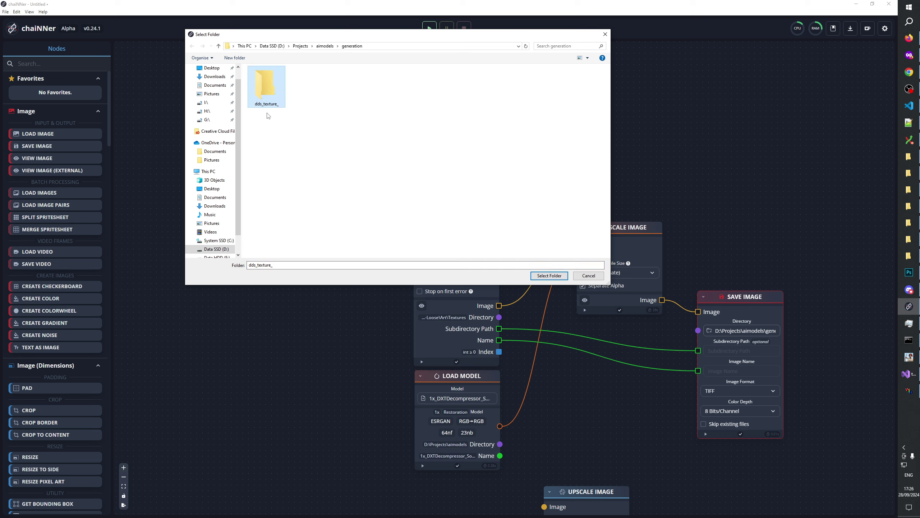
pyautogui.press('F2')
pyautogui.hotkey('ctrl', 'v')
pyautogui.press('Return')
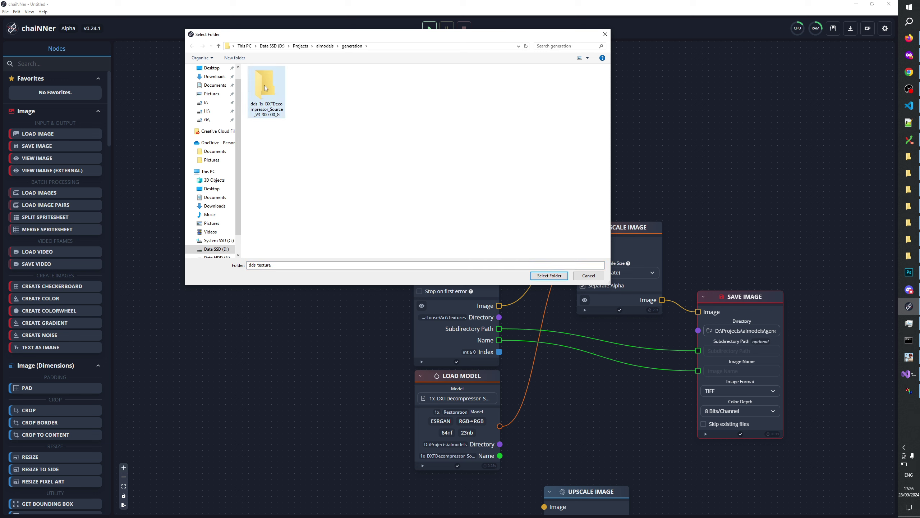
pyautogui.doubleClick(277, 101)
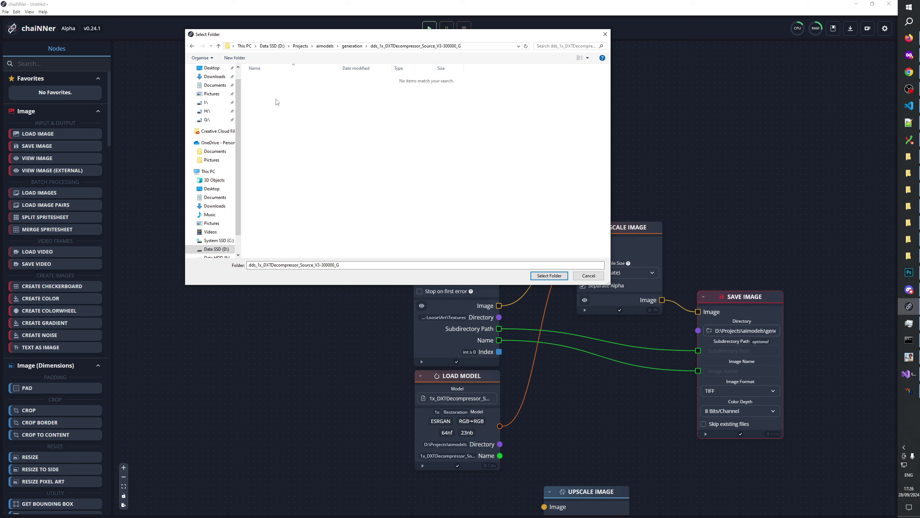
pyautogui.click(549, 276)
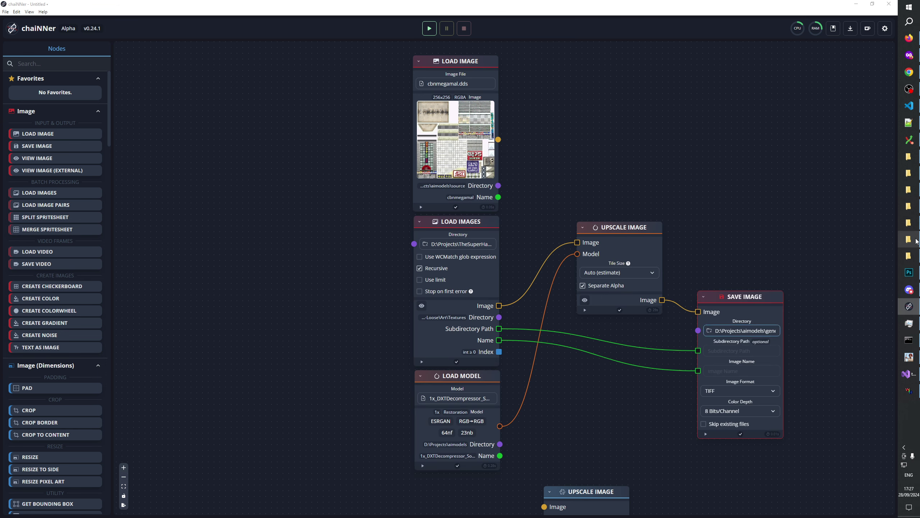
# Step: Open a new File Explorer window and browse drive D to Projects\TheSuperHackers\GeneralsFiles\Generals-108-GeneralsZH-104-Loose\Art\Textures
pyautogui.click(916, 242)
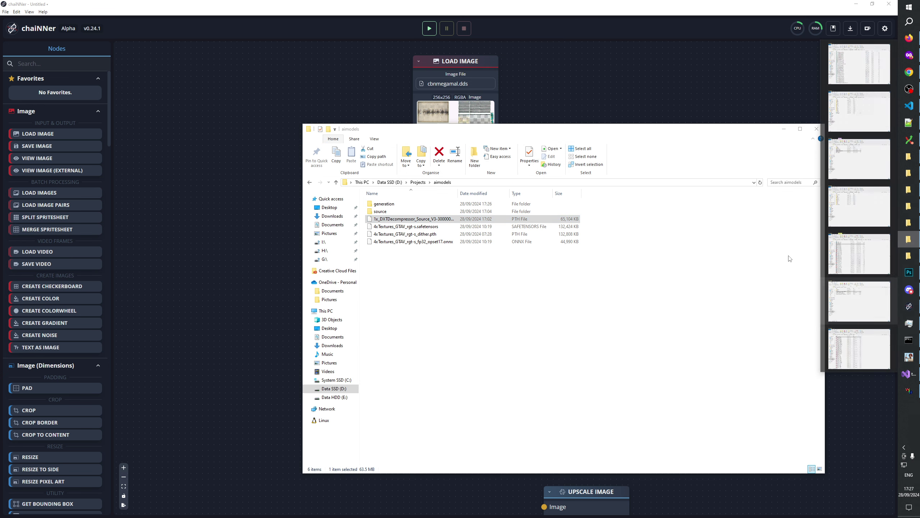
pyautogui.middleClick(914, 239)
pyautogui.doubleClick(514, 279)
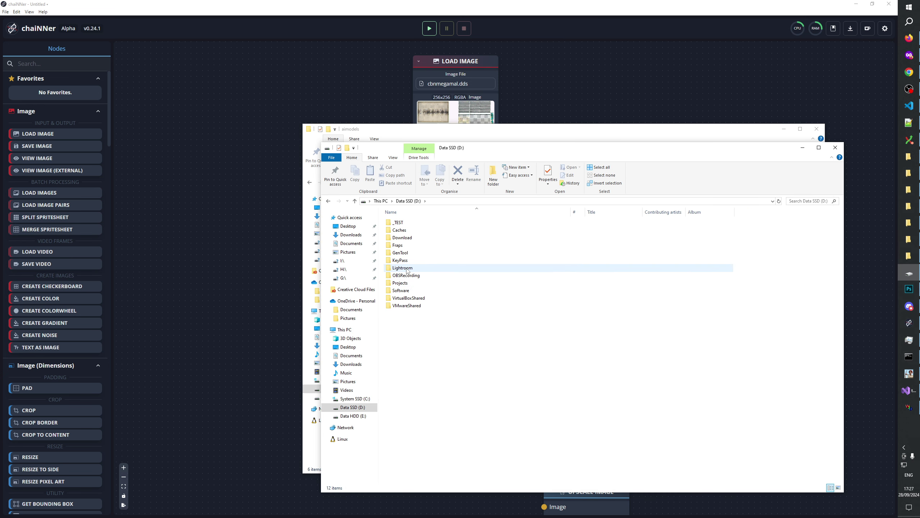
pyautogui.doubleClick(402, 284)
pyautogui.doubleClick(408, 291)
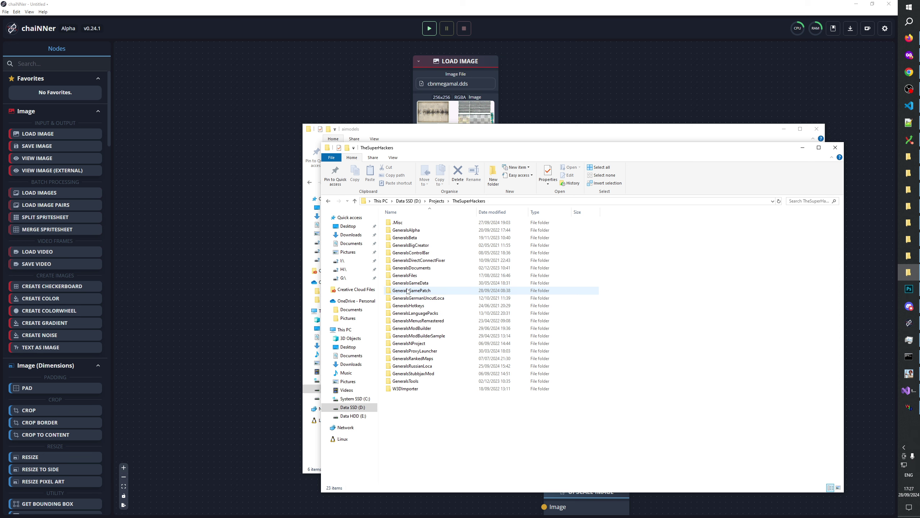
pyautogui.doubleClick(434, 268)
pyautogui.press('Return')
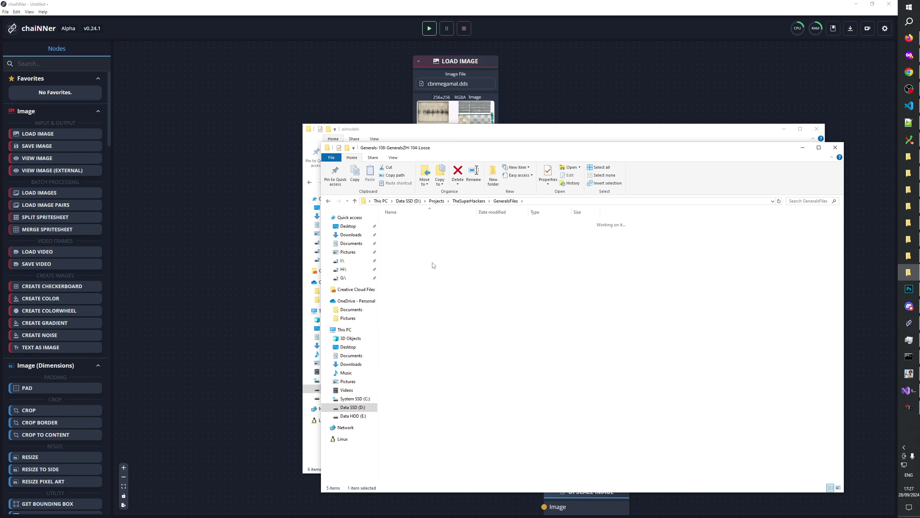
pyautogui.press('Return')
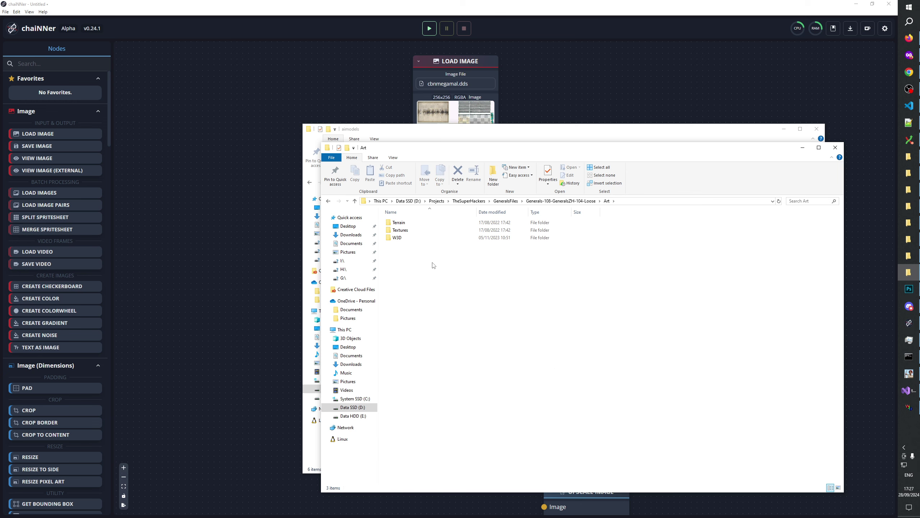
pyautogui.press('Down')
pyautogui.press('Return')
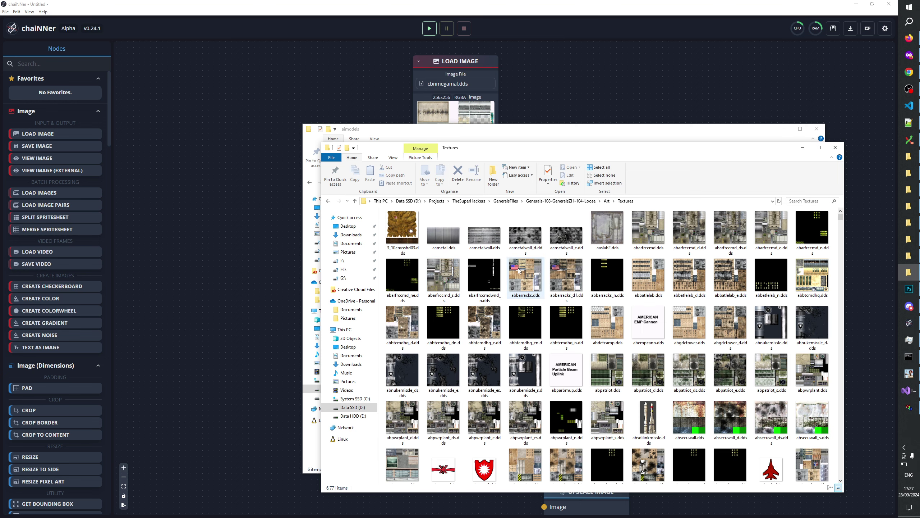
# Step: Show the Textures folder contents in the Details layout, sorted by file type in descending order
pyautogui.rightClick(499, 256)
pyautogui.moveTo(516, 273)
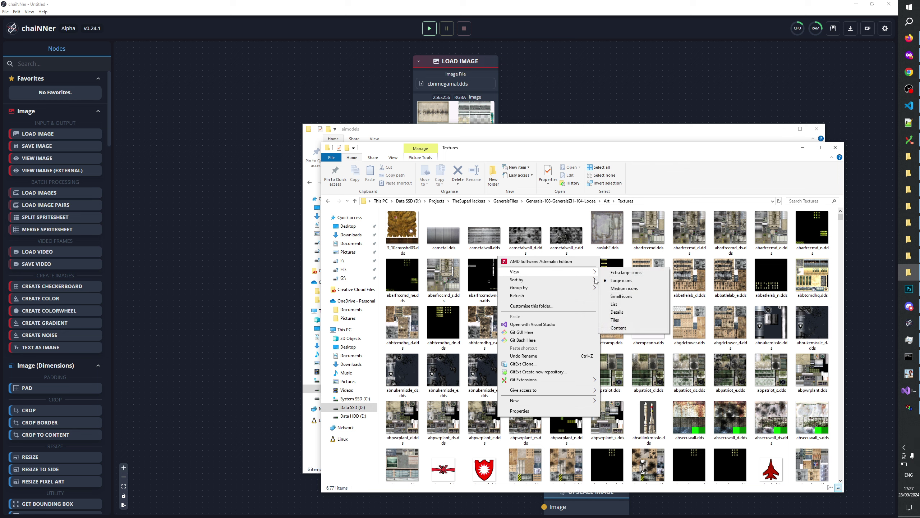
pyautogui.click(624, 315)
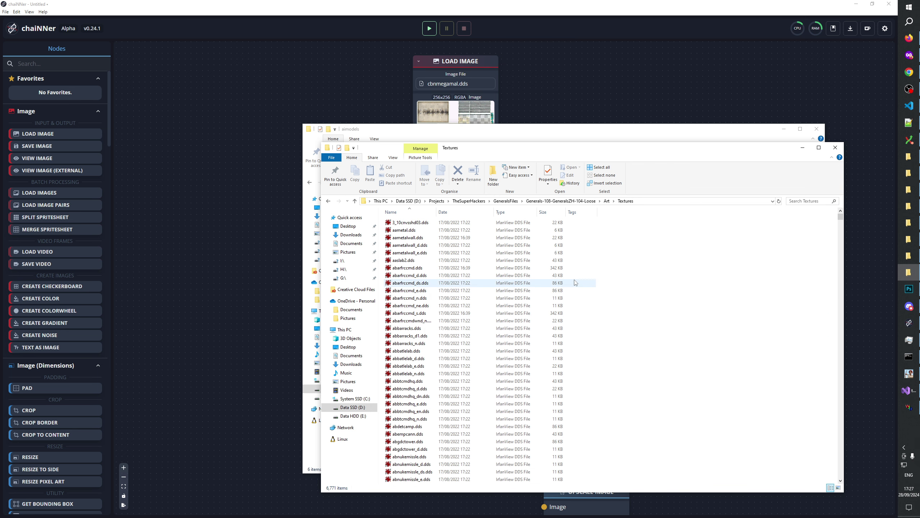
pyautogui.moveTo(840, 217)
pyautogui.mouseDown()
pyautogui.moveTo(842, 488)
pyautogui.moveTo(844, 206)
pyautogui.mouseUp()
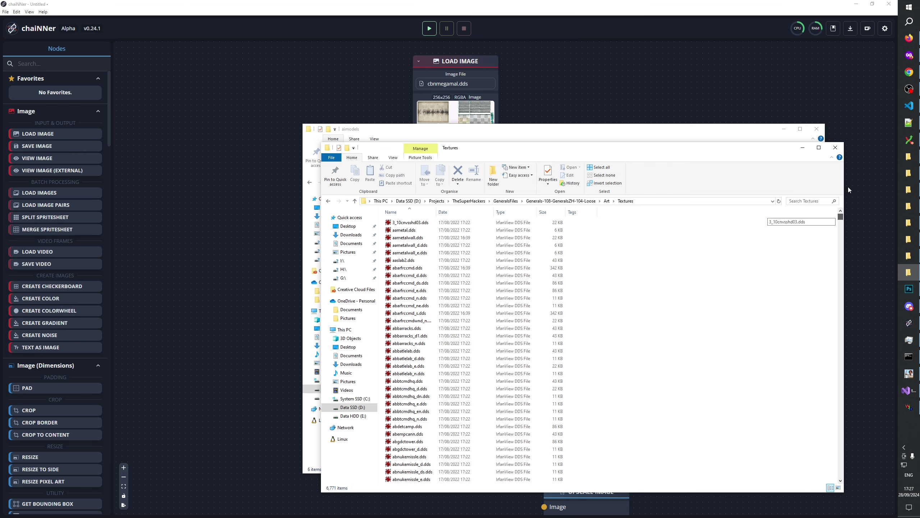
pyautogui.click(513, 213)
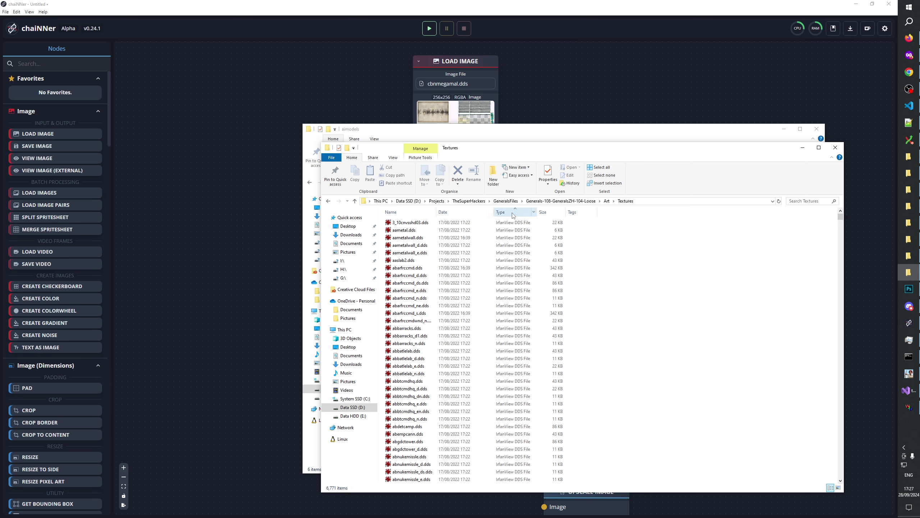
pyautogui.click(513, 214)
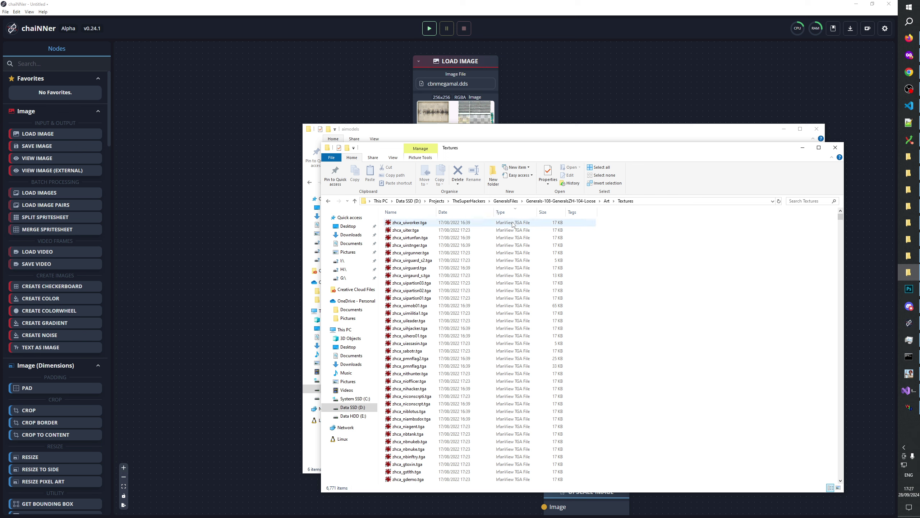
# Step: Examine the TGA and DDS files in the Textures folder, then minimize the File Explorer windows to return to chaiNNer
pyautogui.scroll(-20, 571, 306)
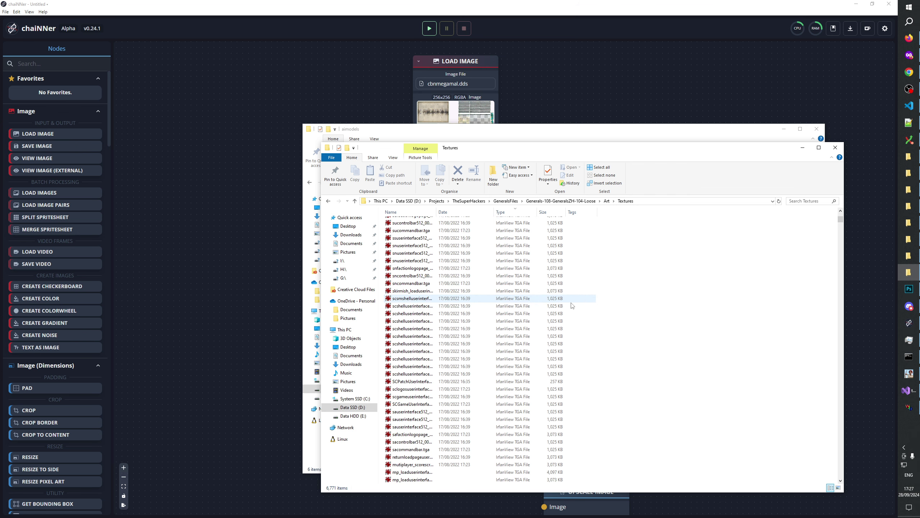
pyautogui.scroll(-20, 573, 308)
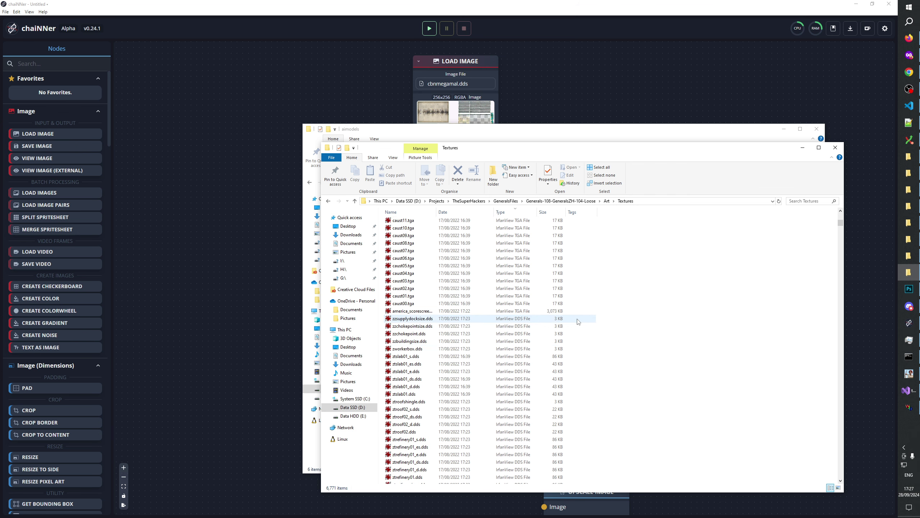
pyautogui.scroll(4, 579, 321)
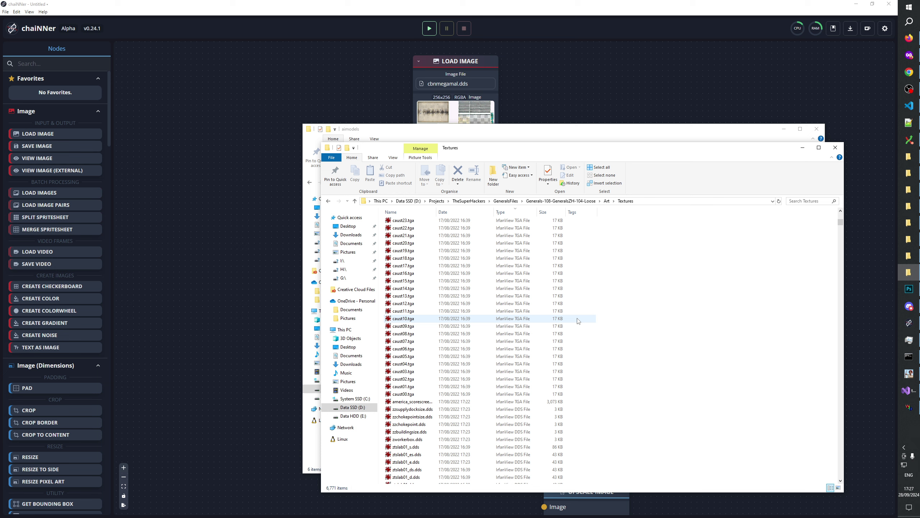
pyautogui.scroll(20, 579, 321)
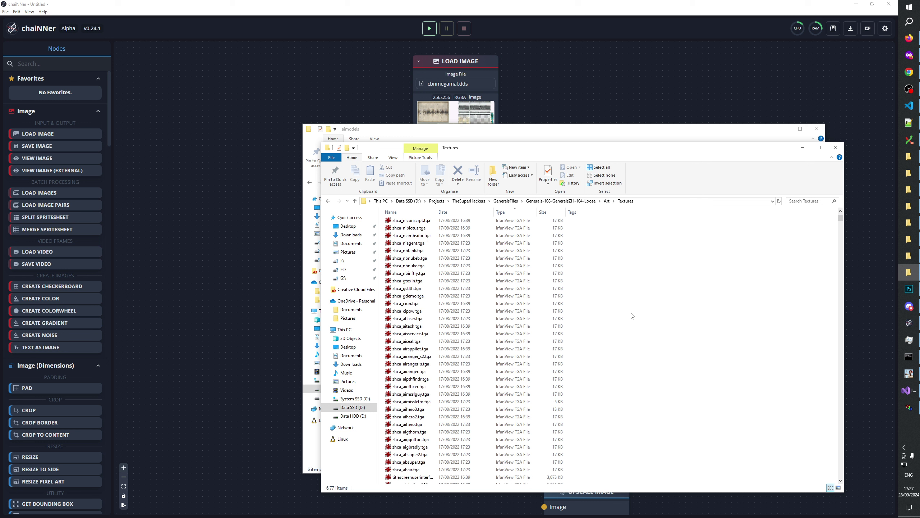
pyautogui.click(803, 149)
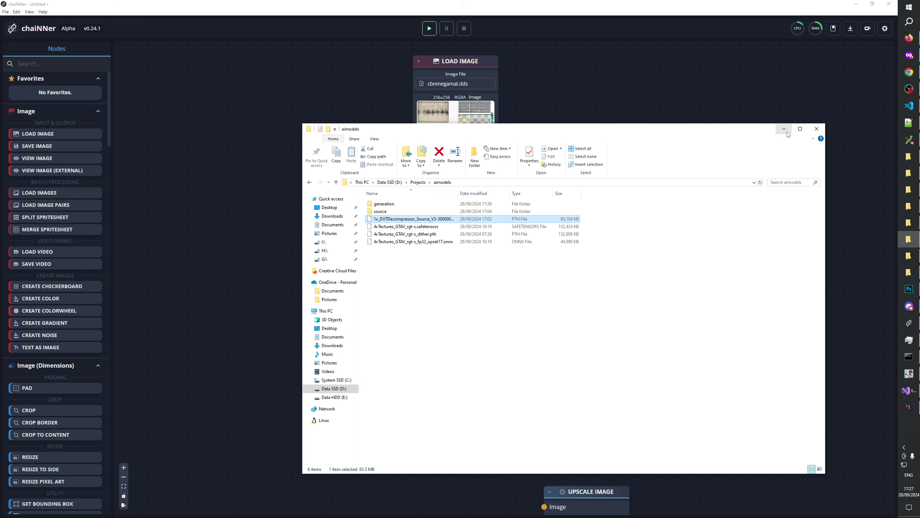
pyautogui.click(914, 275)
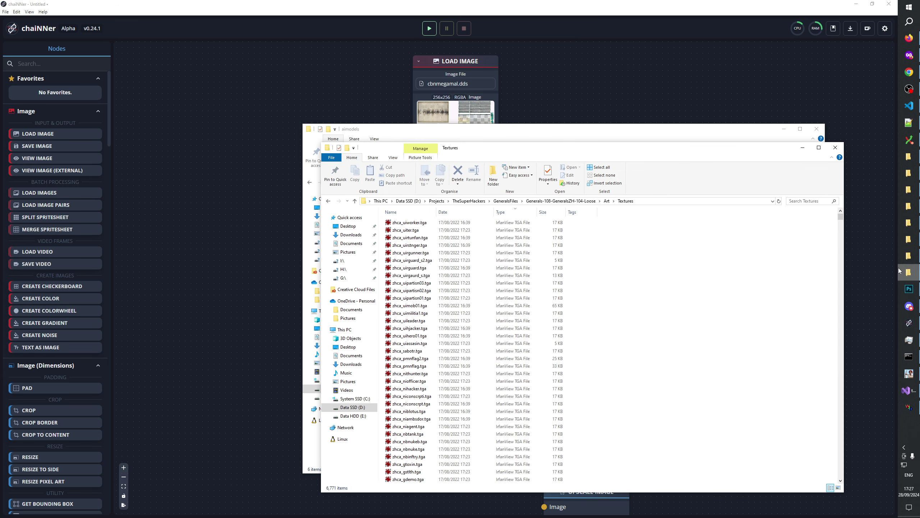
pyautogui.scroll(-15, 712, 270)
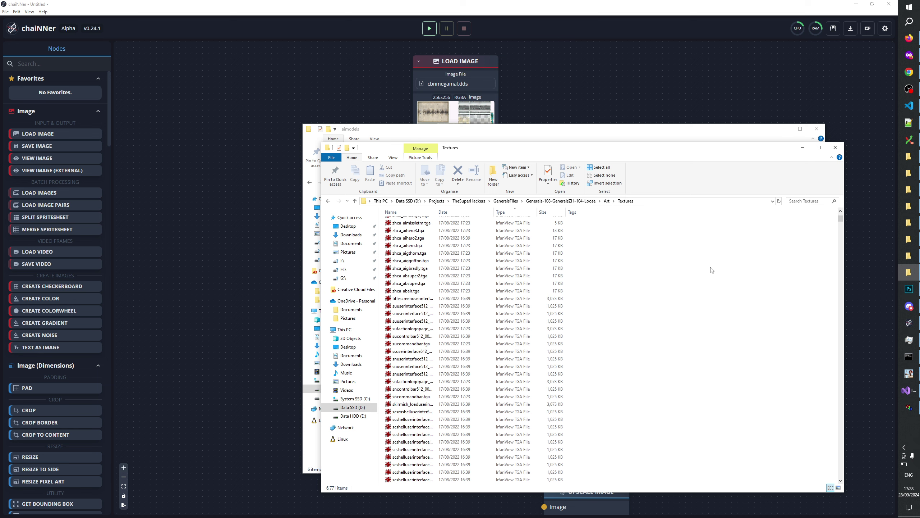
pyautogui.scroll(-15, 712, 270)
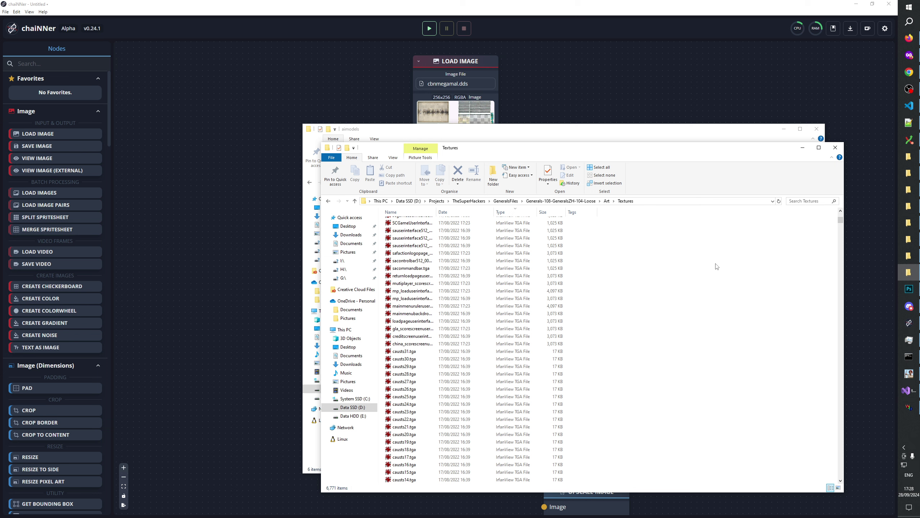
pyautogui.scroll(-2, 716, 263)
pyautogui.scroll(-15, 718, 265)
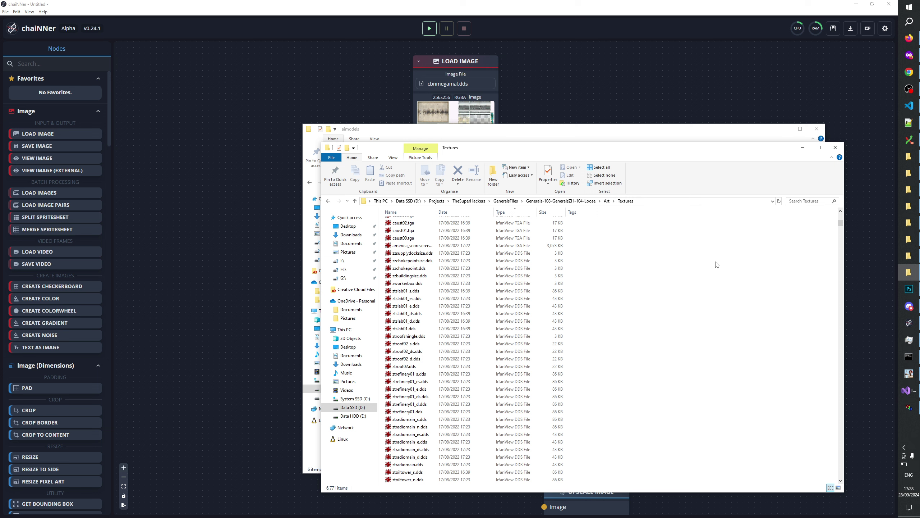
pyautogui.scroll(4, 716, 264)
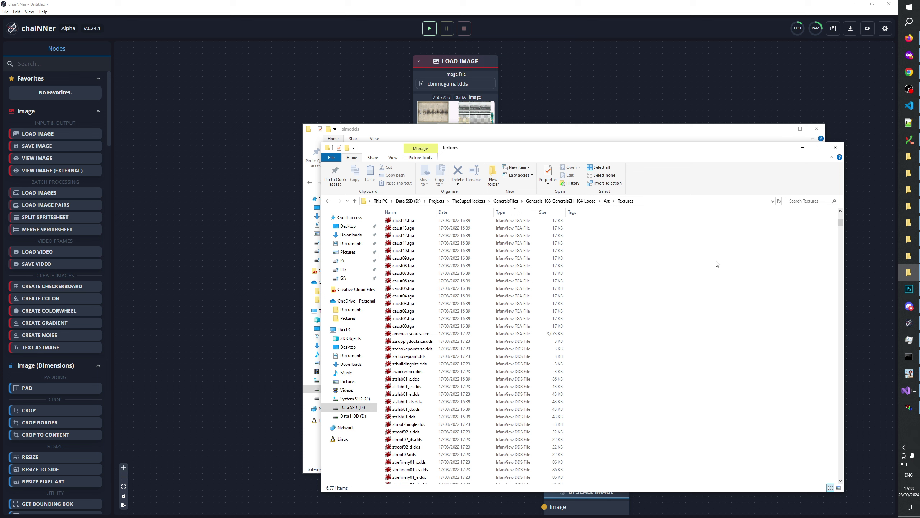
pyautogui.scroll(15, 493, 326)
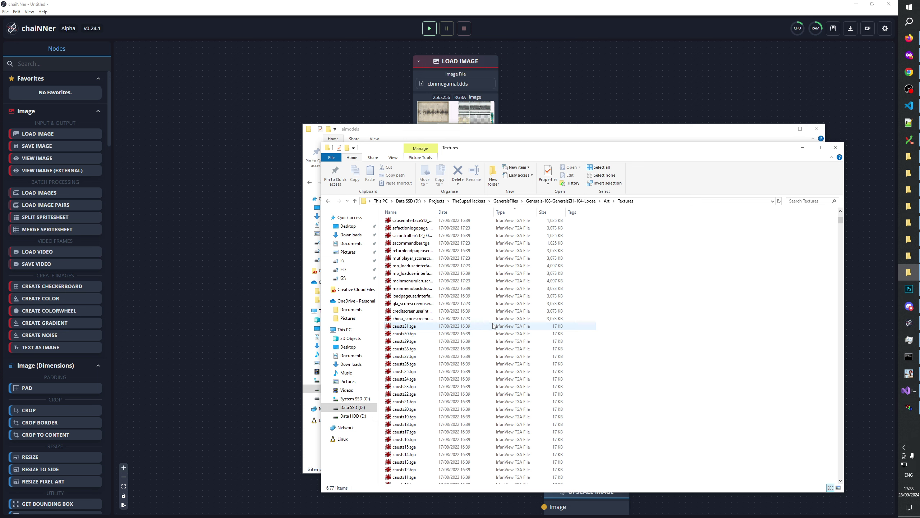
pyautogui.scroll(15, 528, 339)
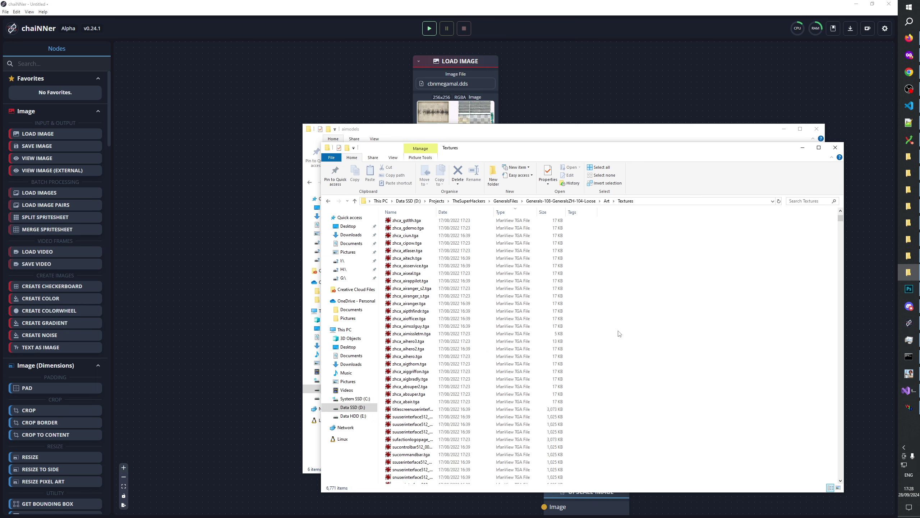
pyautogui.scroll(11, 619, 333)
pyautogui.scroll(-8, 624, 324)
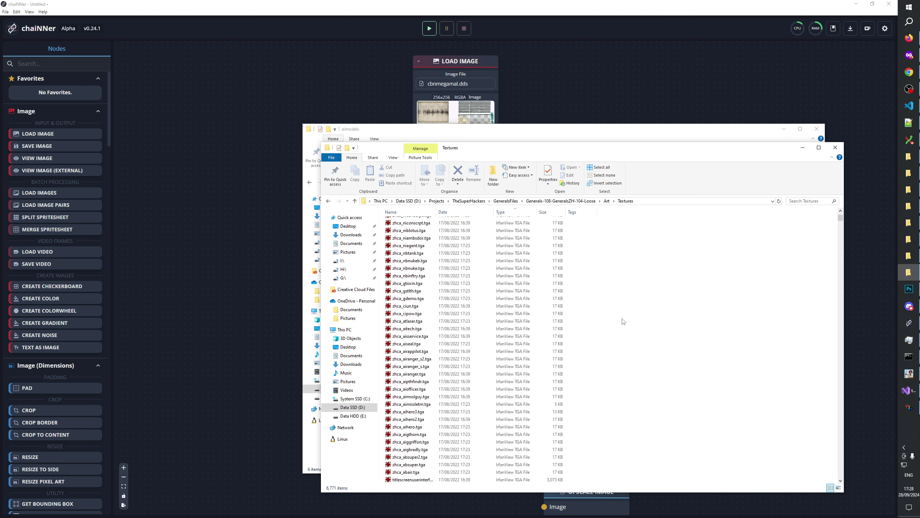
pyautogui.scroll(8, 624, 322)
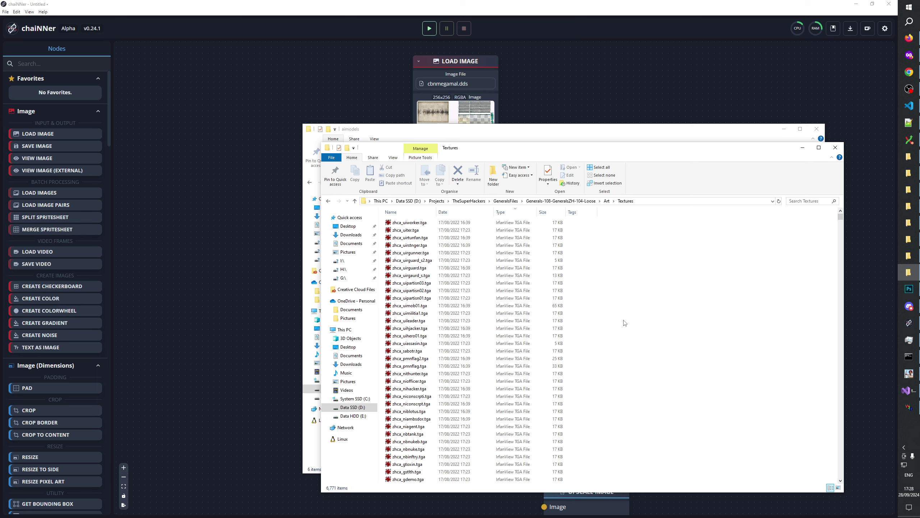
pyautogui.click(802, 147)
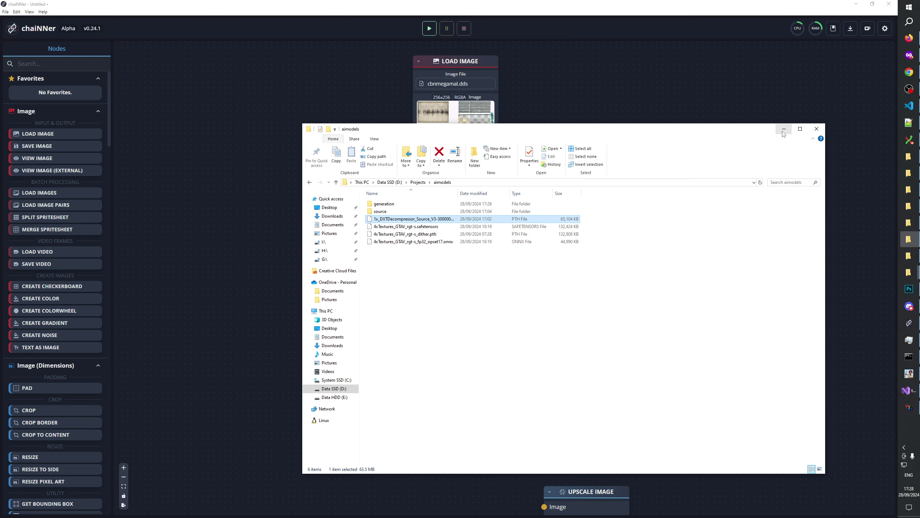
pyautogui.click(783, 130)
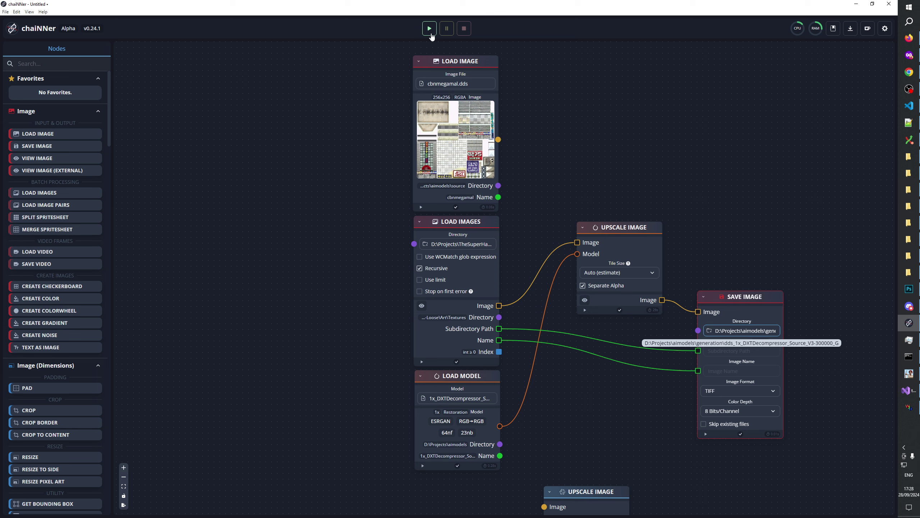
# Step: Look over the nodes in the chain and start running it on the loaded textures
pyautogui.scroll(-8, 600, 354)
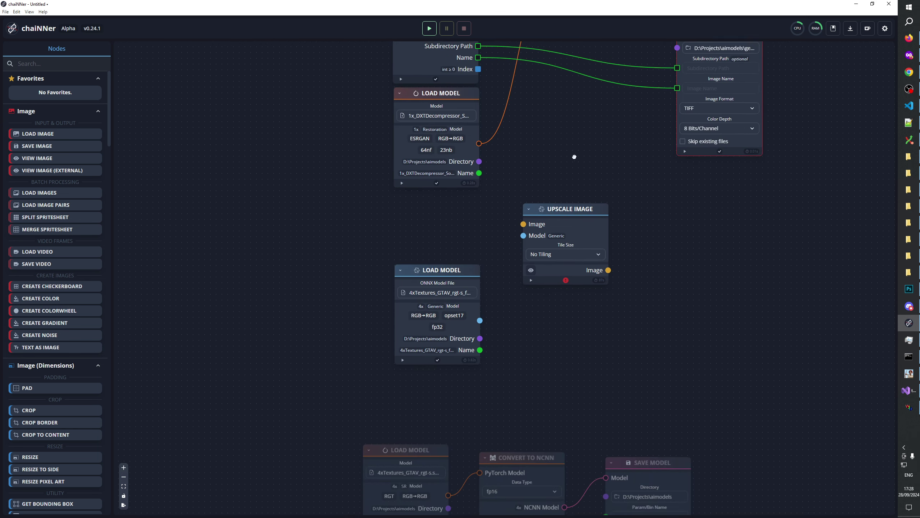
pyautogui.scroll(9, 577, 77)
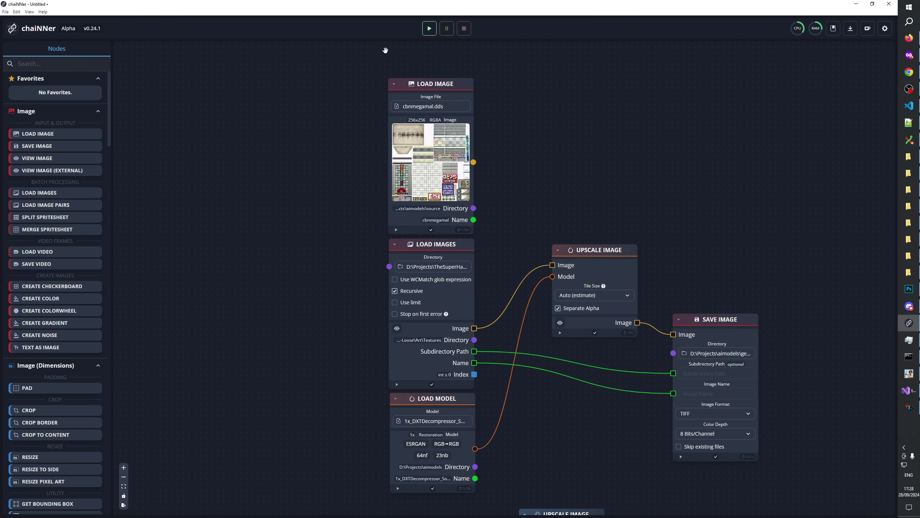
pyautogui.click(429, 29)
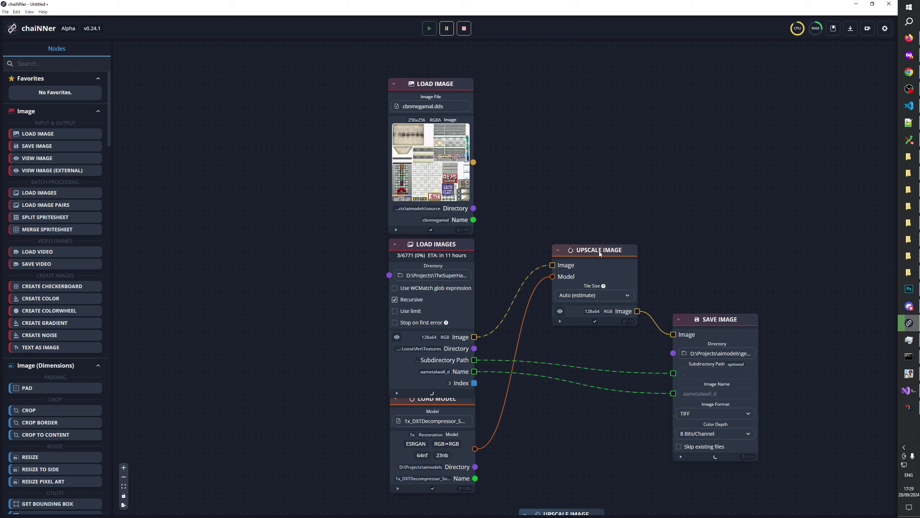
# Step: Switch to the aimodels File Explorer window and open the output folder generation\dds_1x_DXTDecompressor_Source_V3-300000_G
pyautogui.click(909, 271)
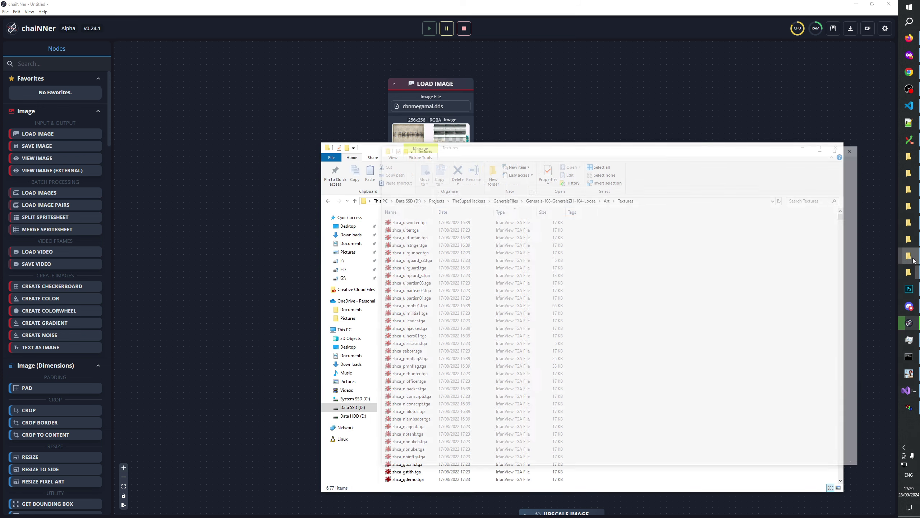
pyautogui.click(911, 272)
pyautogui.click(910, 272)
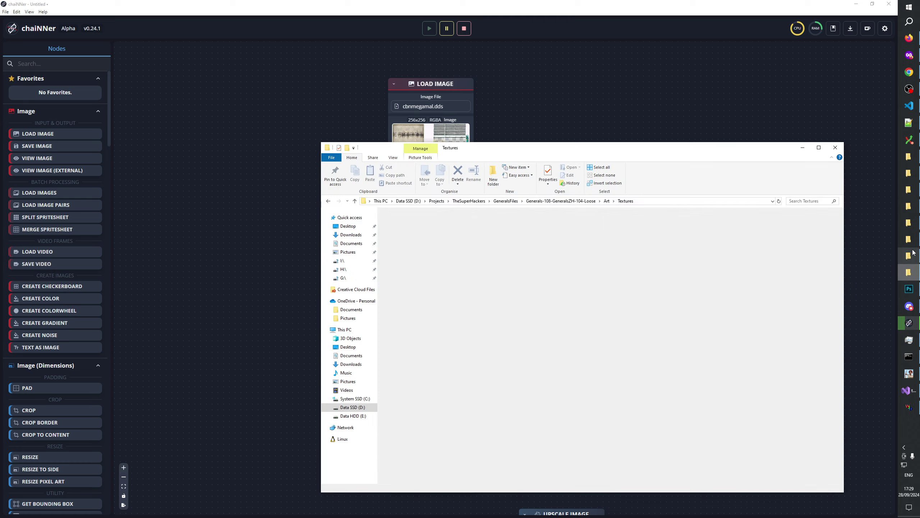
pyautogui.click(910, 241)
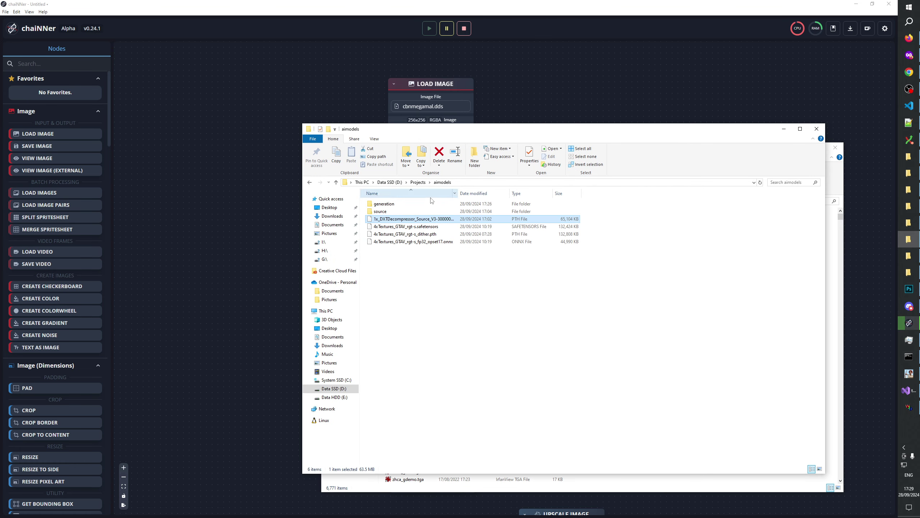
pyautogui.doubleClick(384, 204)
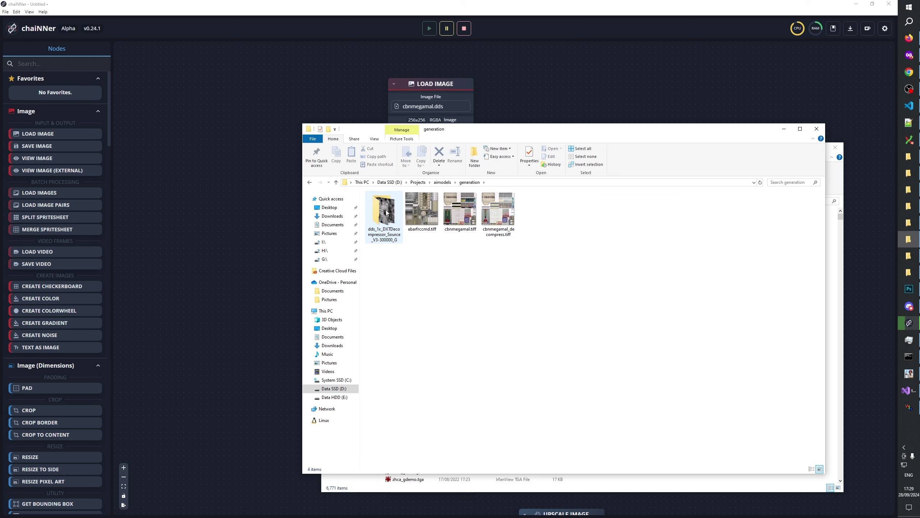
pyautogui.click(386, 219)
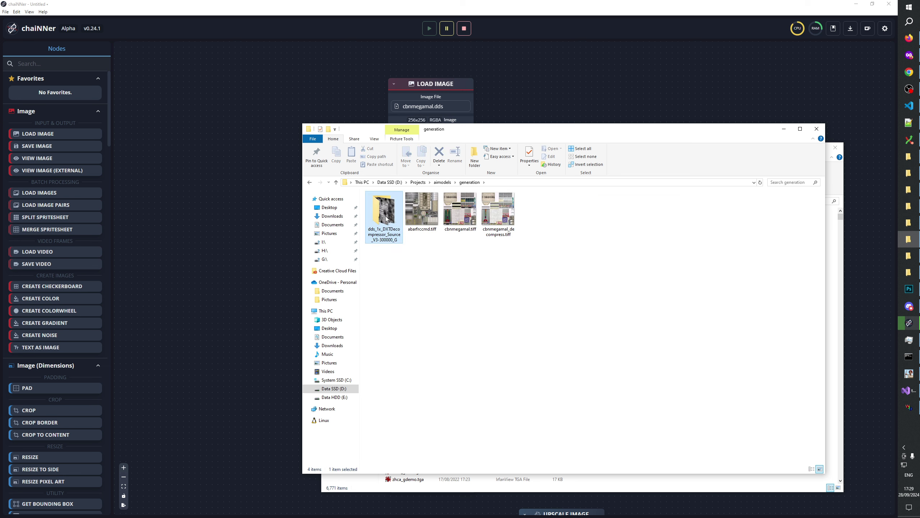
pyautogui.doubleClick(387, 218)
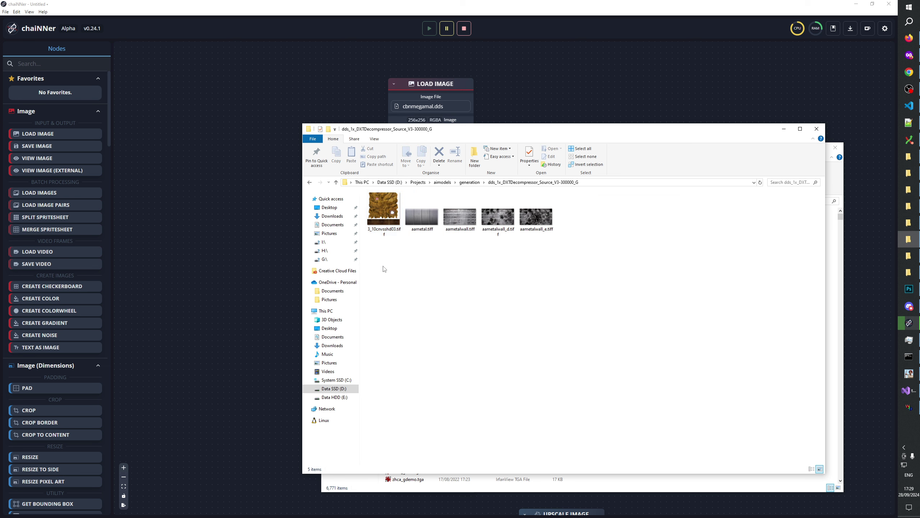
# Step: Open all the generated TIFF files, from 3_10cnvsshd03.tiff to aametalwall_e.tiff, in Photoshop
pyautogui.click(387, 219)
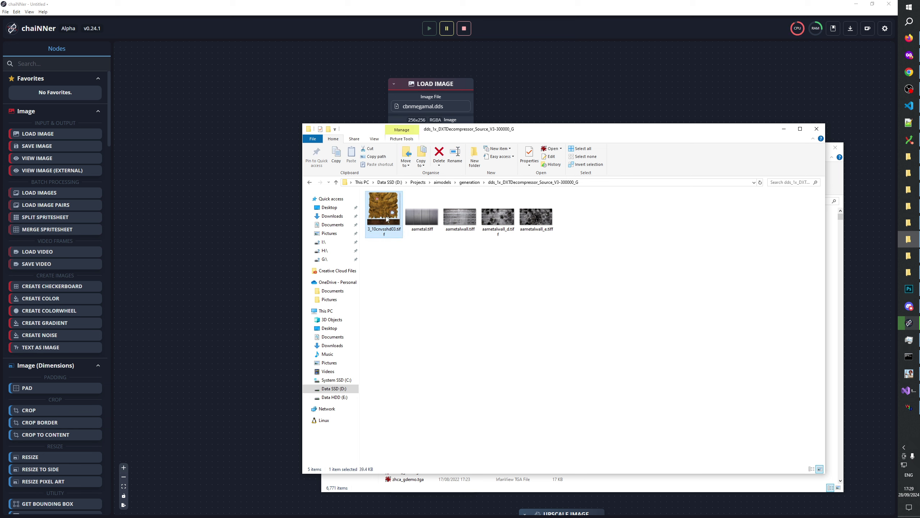
pyautogui.keyDown('shift'); pyautogui.click(537, 219); pyautogui.keyUp('shift')
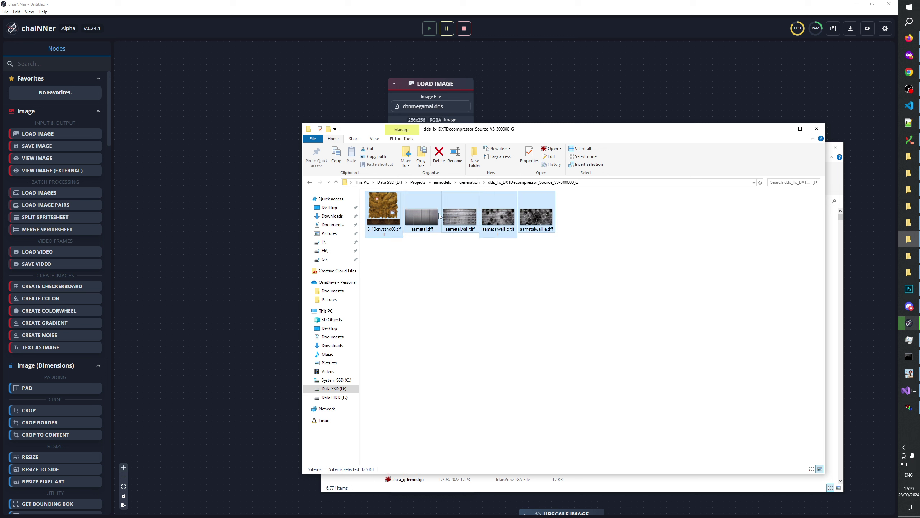
pyautogui.moveTo(374, 218); pyautogui.dragTo(693, 26)
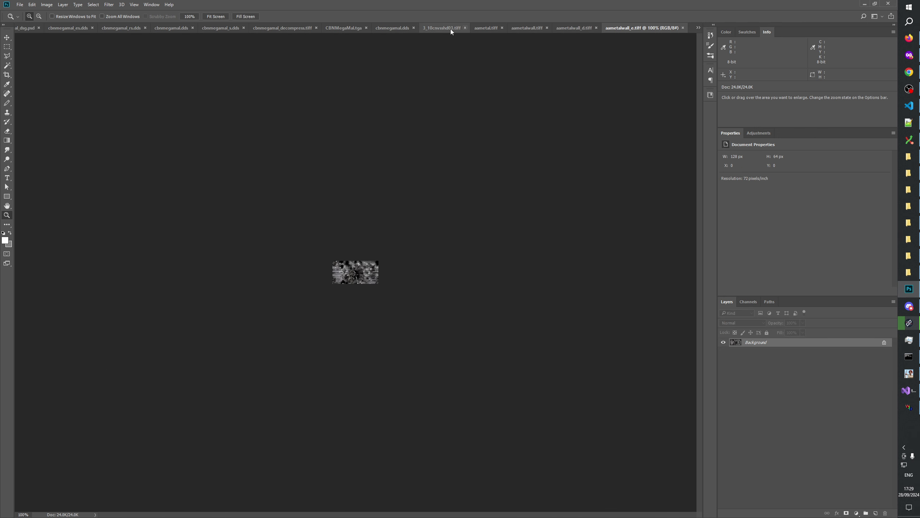
# Step: Examine the decompressed textures 3_10cnvsshd03.tiff at 300% and aametal.tiff at 500% zoom
pyautogui.click(450, 29)
pyautogui.click(359, 282)
pyautogui.click(360, 282)
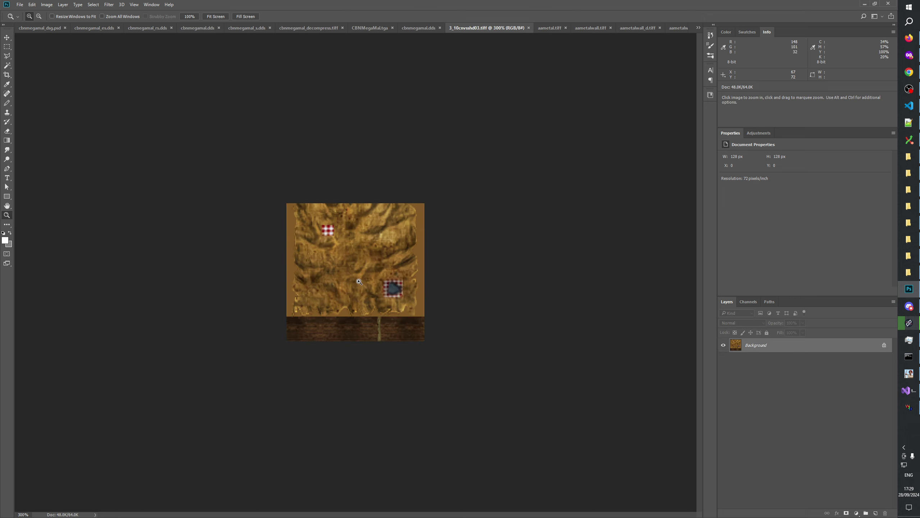
pyautogui.click(545, 31)
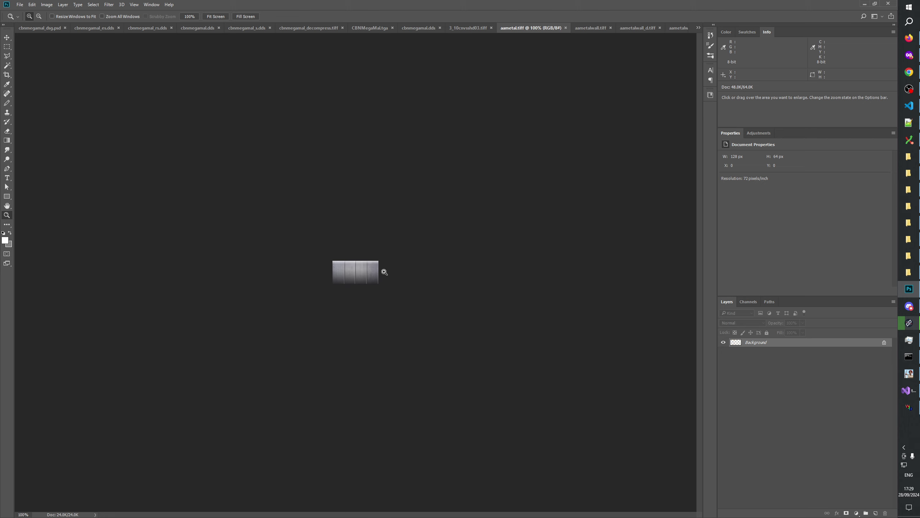
pyautogui.click(369, 274)
pyautogui.click(369, 274)
pyautogui.click(425, 292)
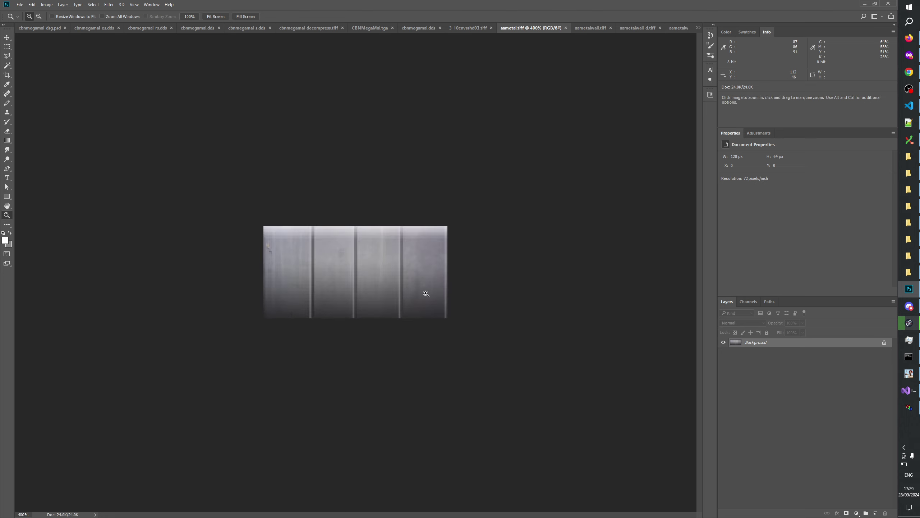
pyautogui.click(398, 294)
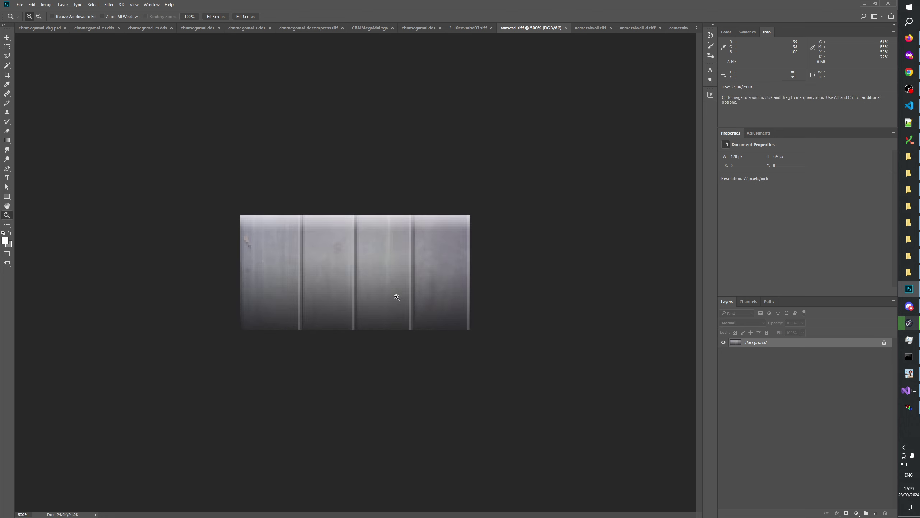
# Step: Inspect aametalwall.tiff at 300% zoom and aametalwall_d.tiff and aametalwall_e.tiff at 400%
pyautogui.click(590, 30)
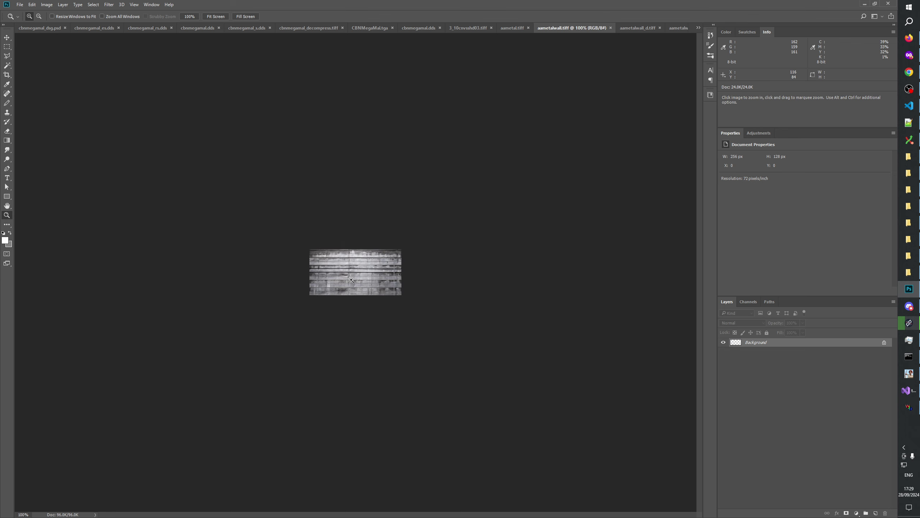
pyautogui.click(404, 304)
pyautogui.click(404, 305)
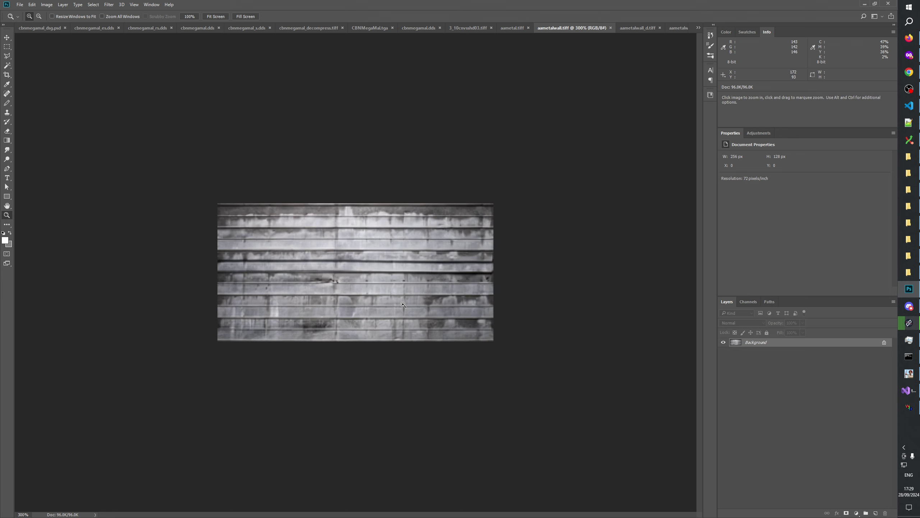
pyautogui.click(635, 29)
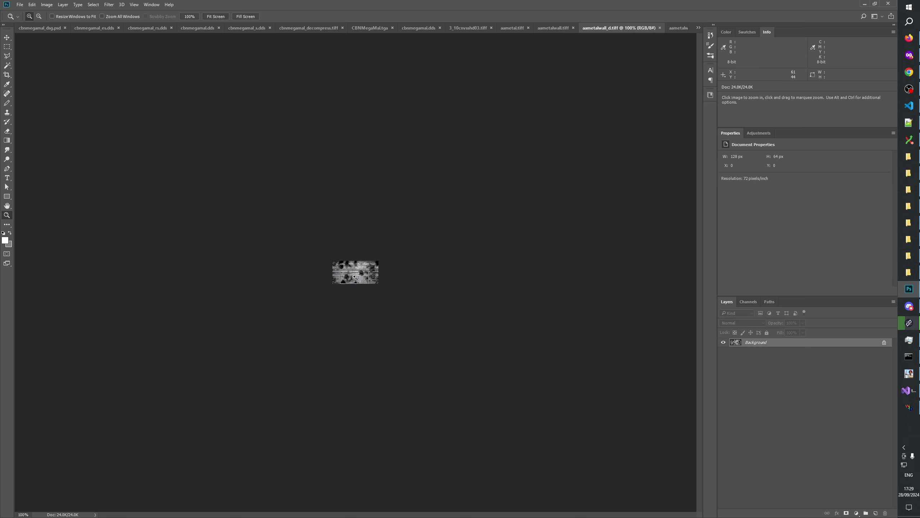
pyautogui.click(355, 277)
pyautogui.click(357, 280)
pyautogui.click(358, 283)
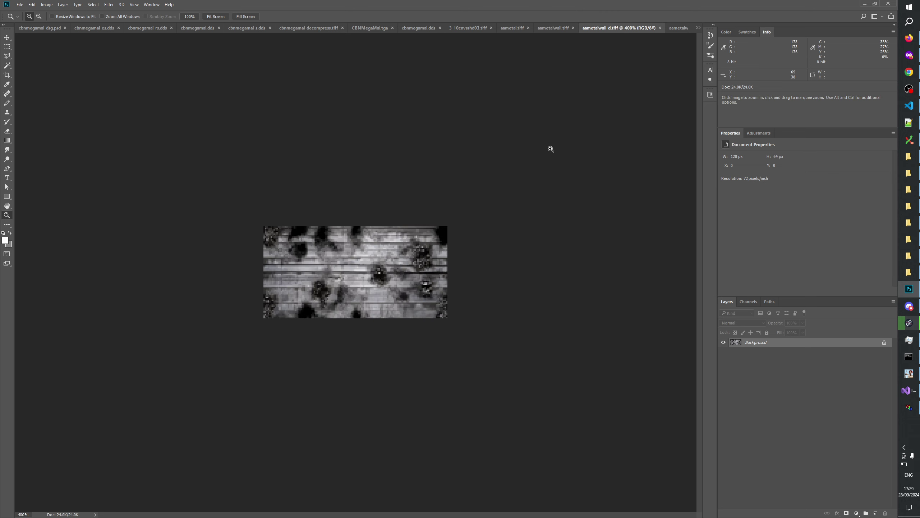
pyautogui.click(677, 28)
pyautogui.click(364, 284)
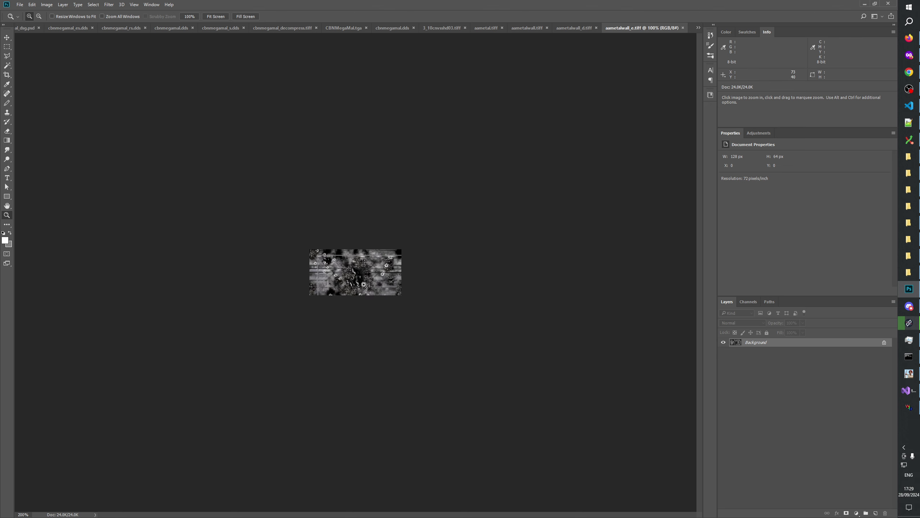
pyautogui.click(364, 285)
pyautogui.click(375, 286)
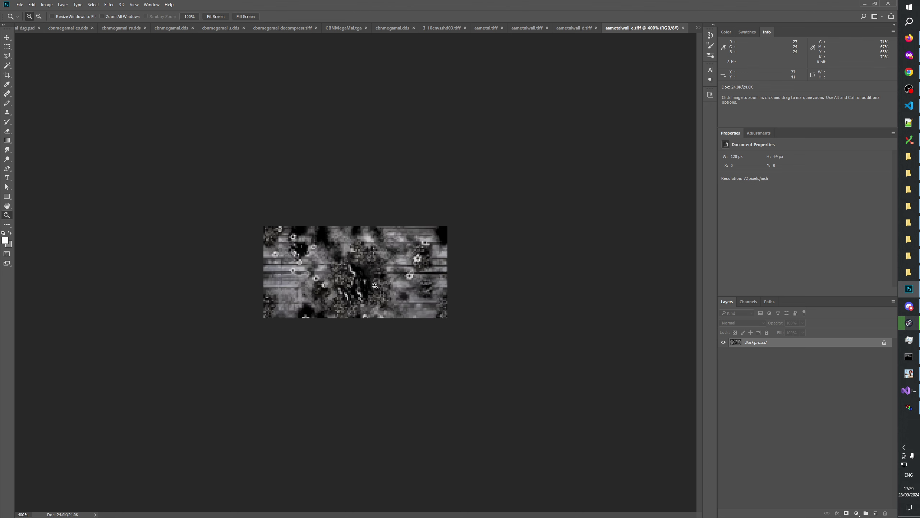
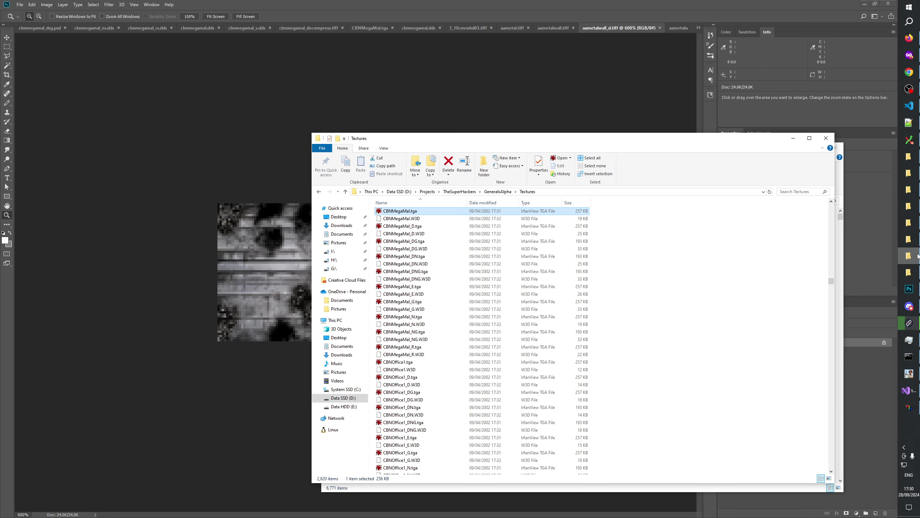
# Step: Return to the DXTDecompressor output folder and select aametalwall.tiff to identify the texture for comparison
pyautogui.click(918, 256)
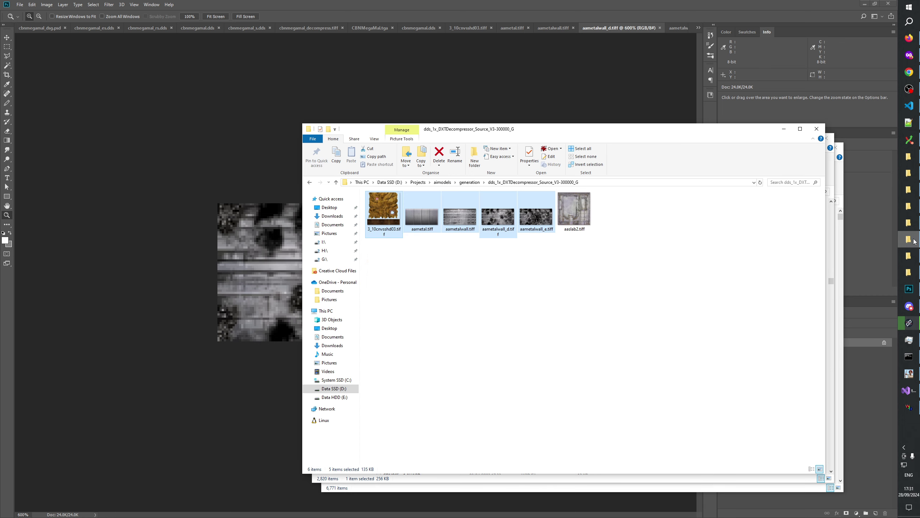
pyautogui.click(909, 323)
pyautogui.click(909, 323)
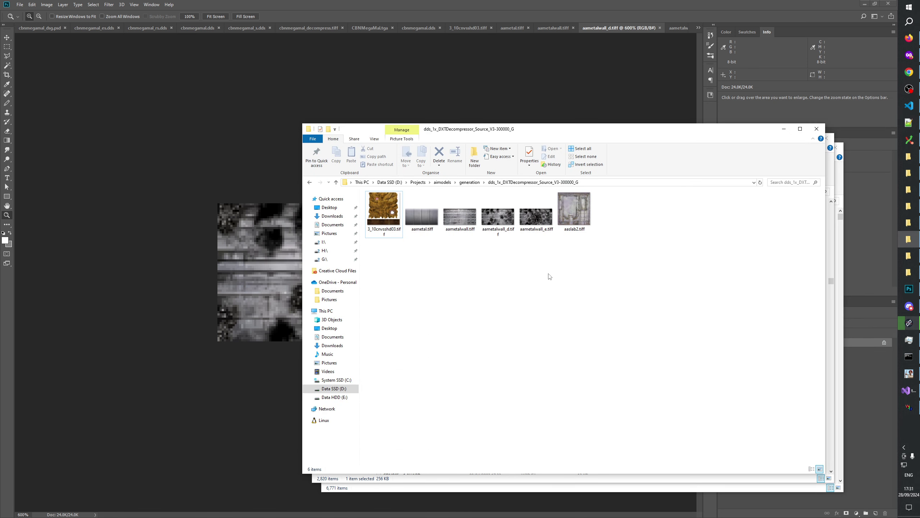
pyautogui.click(458, 221)
pyautogui.click(491, 225)
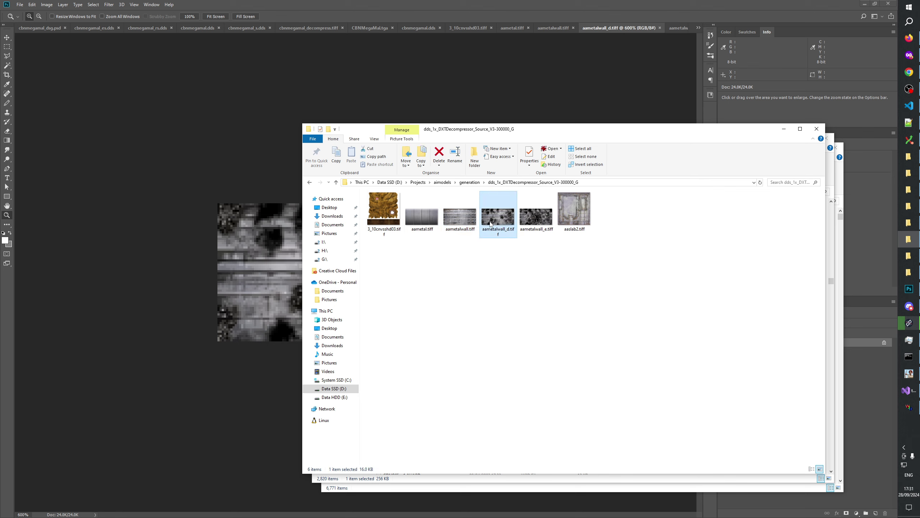
pyautogui.click(458, 223)
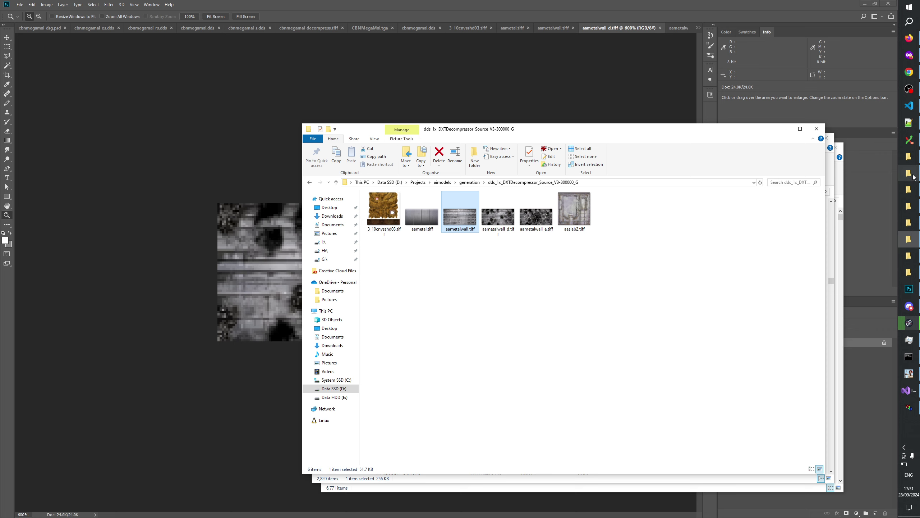
# Step: Switch to the GeneralsAlpha\Textures folder and find the original aametalwall texture
pyautogui.click(910, 241)
pyautogui.click(910, 241)
pyautogui.click(911, 241)
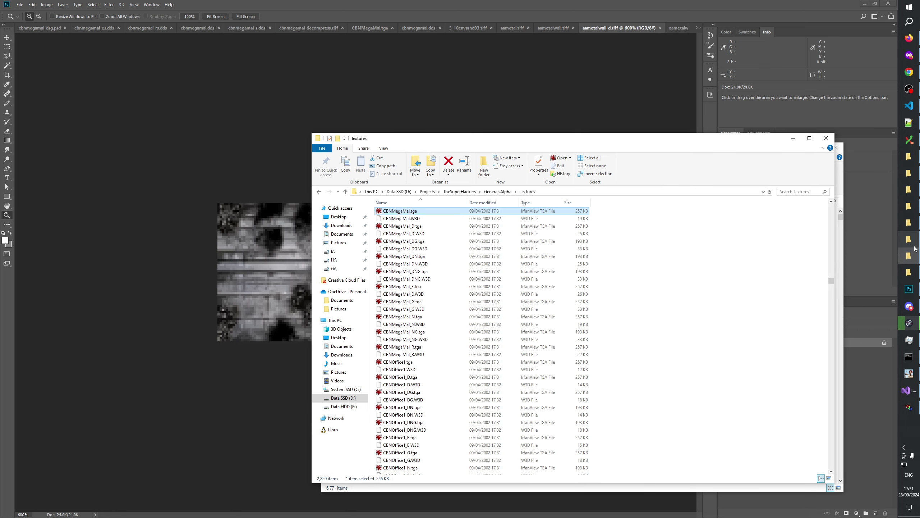
pyautogui.click(910, 243)
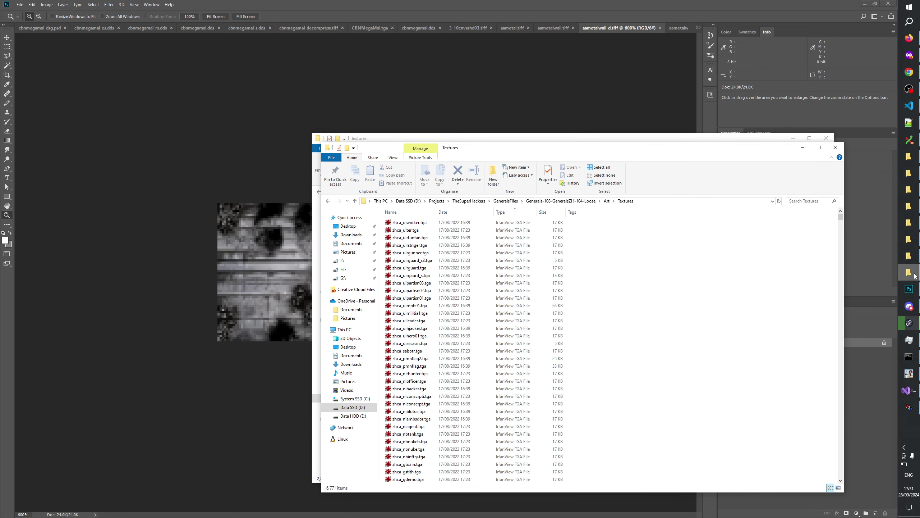
pyautogui.click(910, 242)
pyautogui.click(911, 244)
pyautogui.click(911, 243)
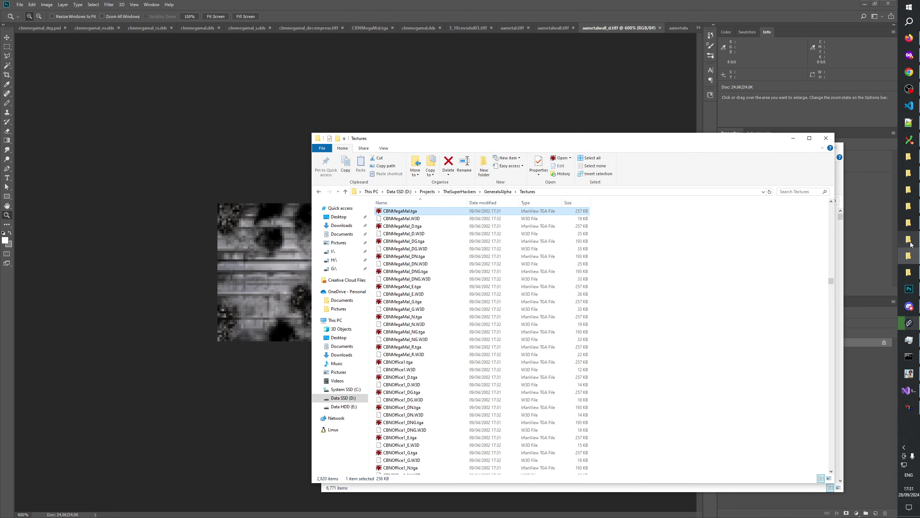
pyautogui.click(410, 275)
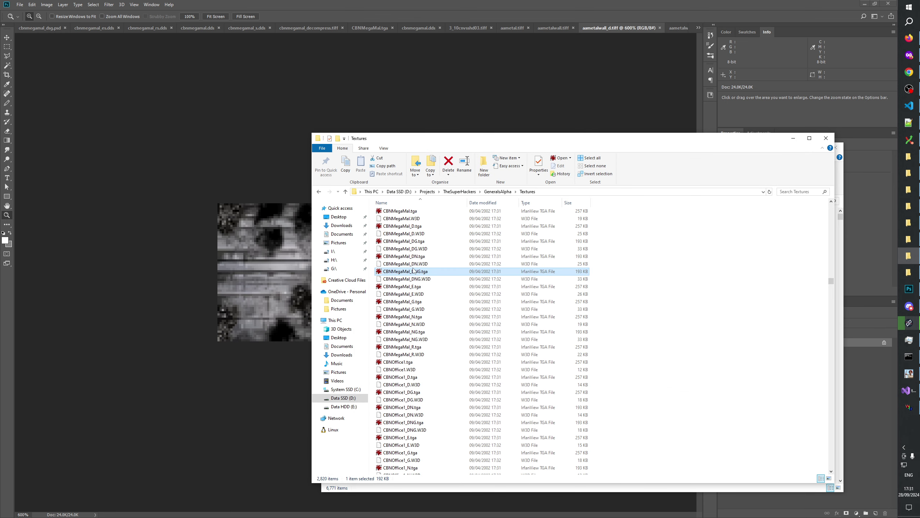
pyautogui.click(910, 243)
pyautogui.click(910, 243)
pyautogui.click(401, 336)
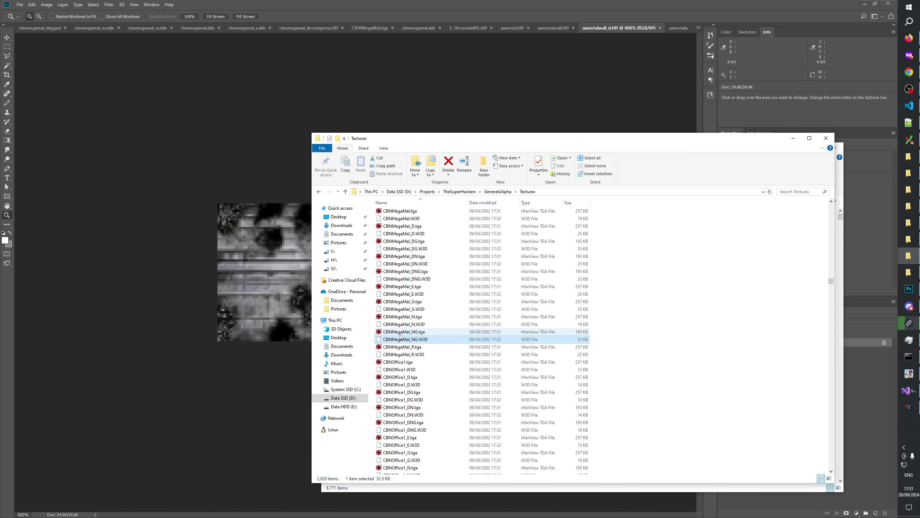
pyautogui.write('aametalwall')
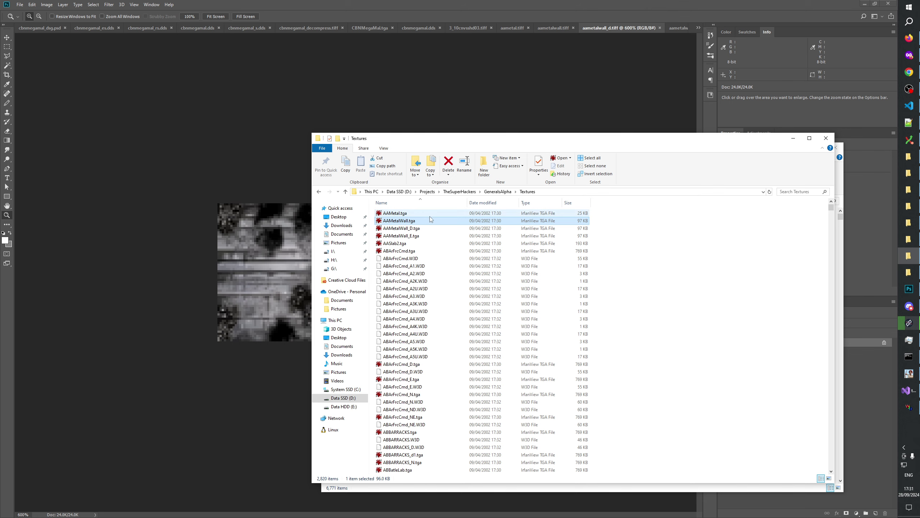
# Step: View AAMetalWall.tga and its following variants up to AAMetalWall_E.tga in IrfanView, and close the viewer
pyautogui.doubleClick(410, 221)
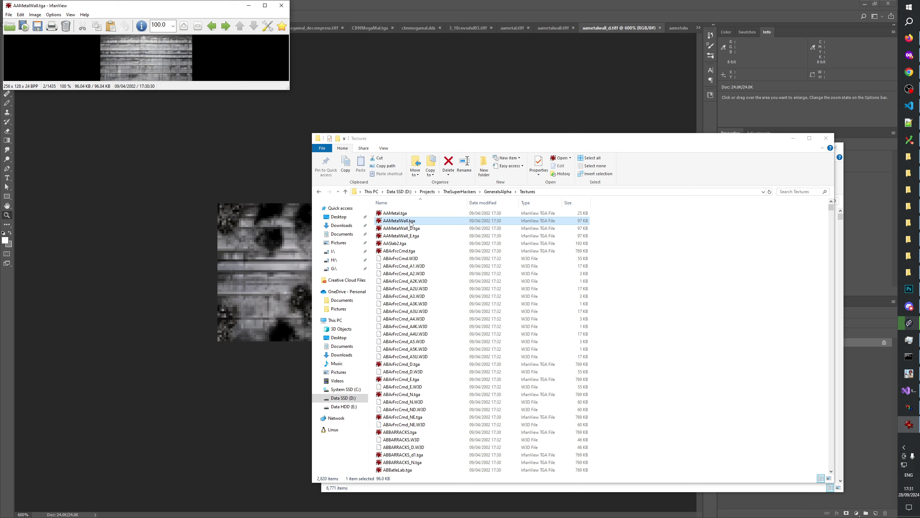
pyautogui.press('space')
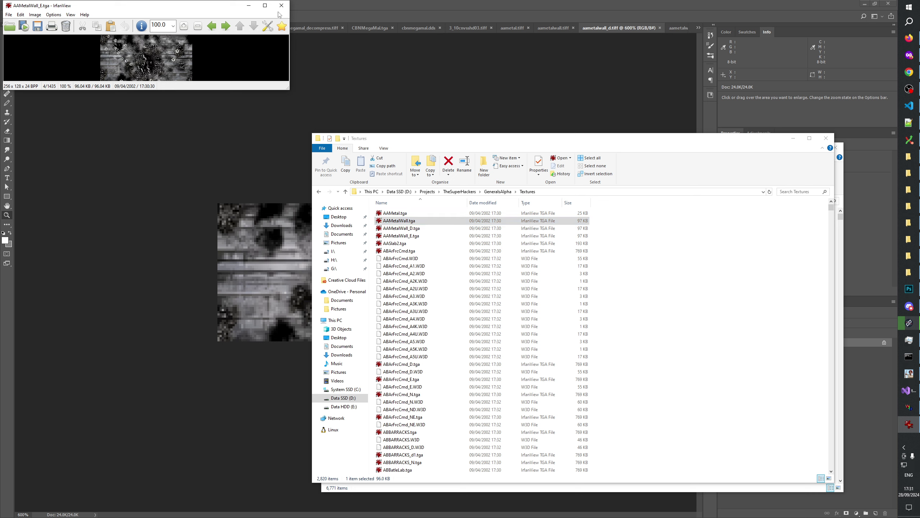
pyautogui.click(281, 5)
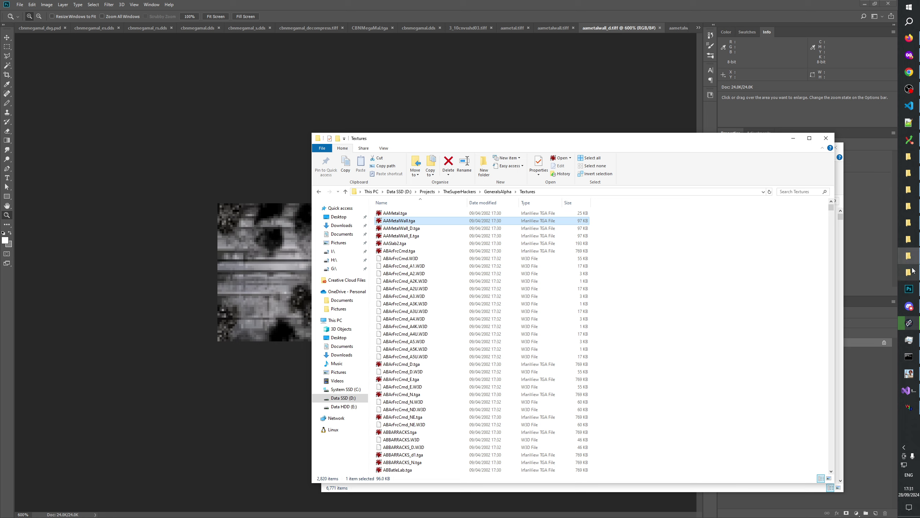
# Step: Switch to the GameFilesOptional\Art\Textures\GenerateMip folder, select cbnmegamal_d.dds, and copy the folder's path
pyautogui.click(912, 239)
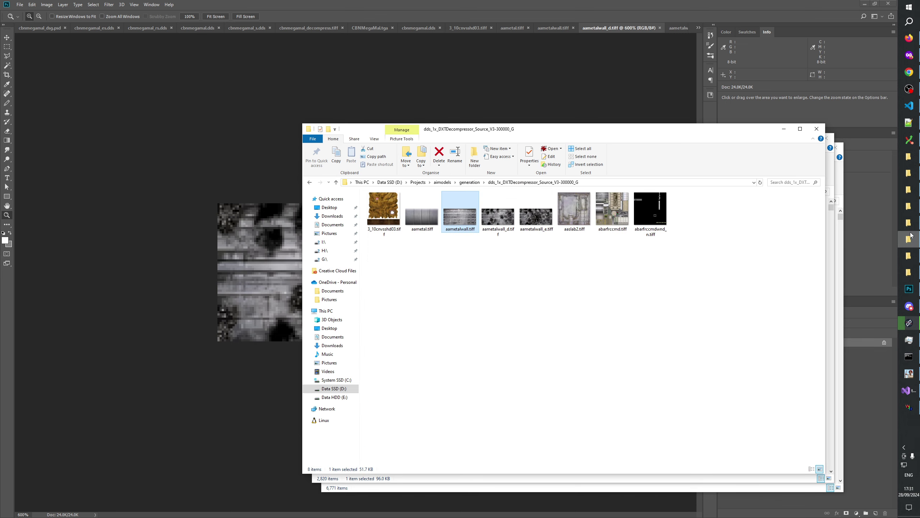
pyautogui.click(912, 224)
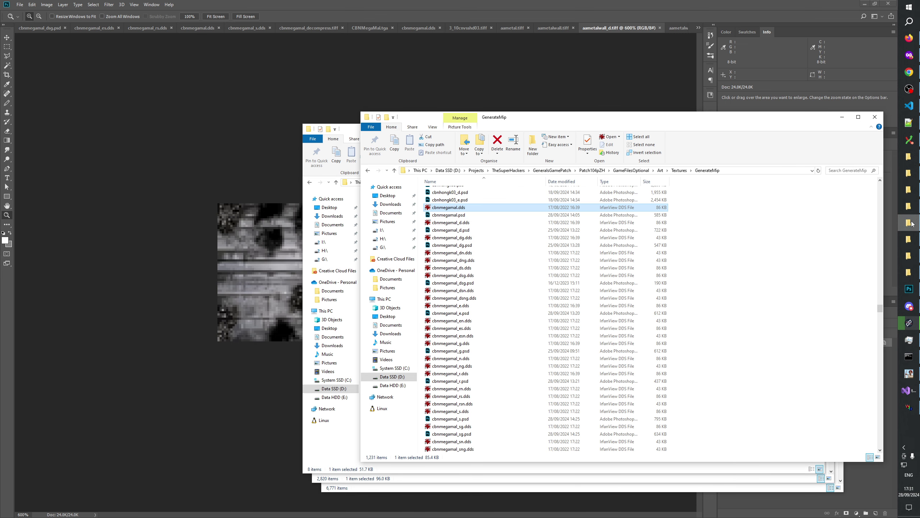
pyautogui.click(467, 223)
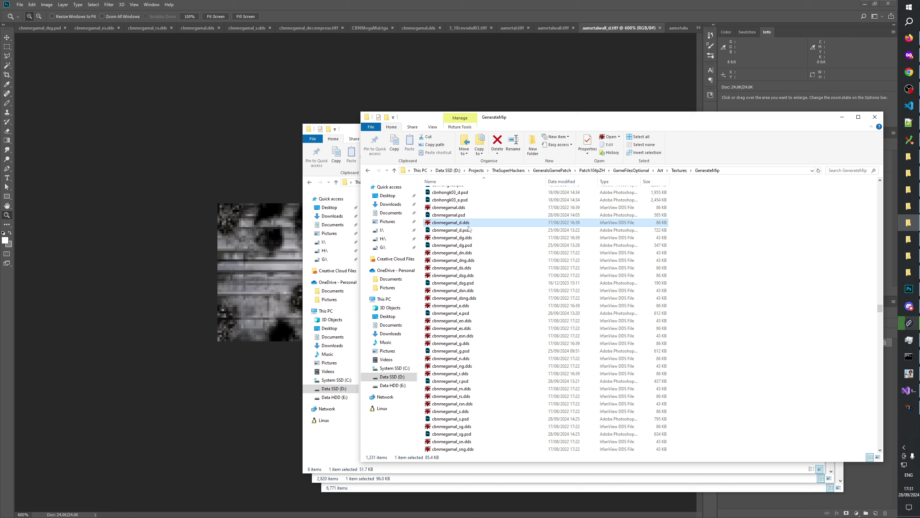
pyautogui.click(743, 171)
pyautogui.hotkey('ctrl', 'c')
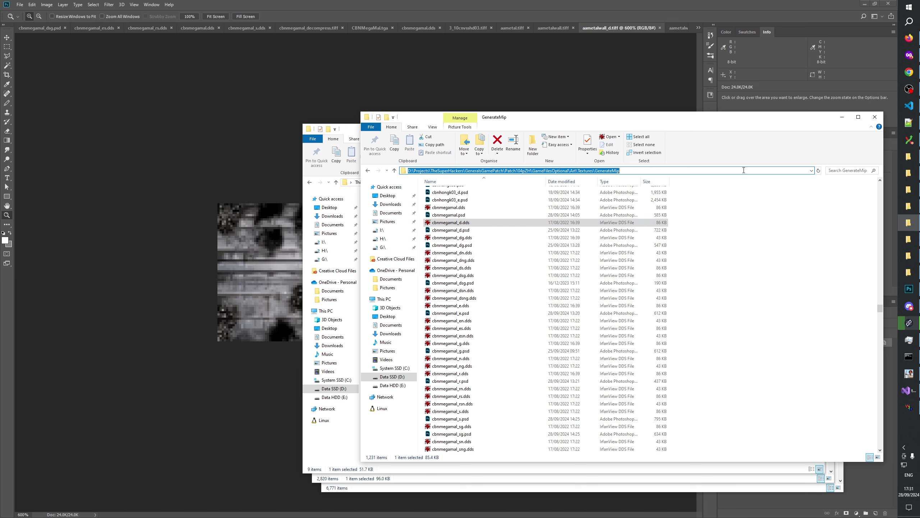
# Step: Open a new File Explorer window at the Patch104pZH folder by shortening the copied path
pyautogui.press('super+e')
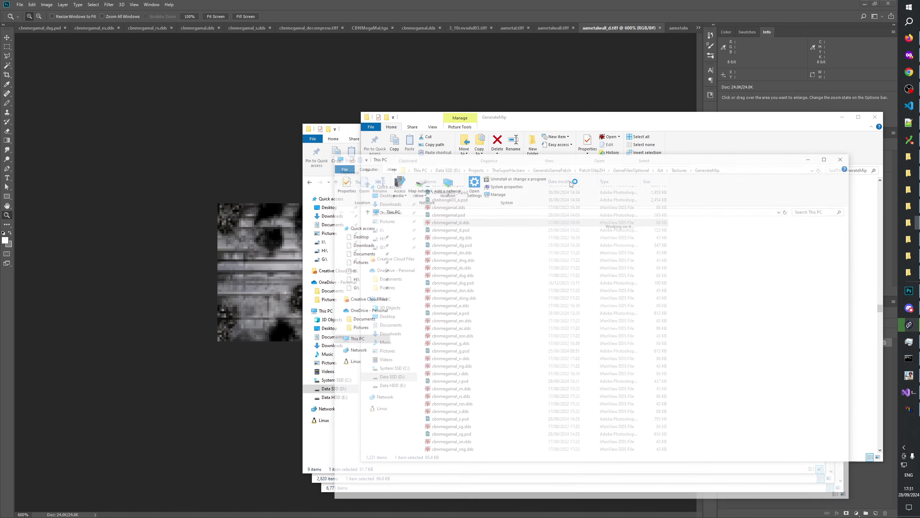
pyautogui.click(528, 212)
pyautogui.hotkey('ctrl', 'v')
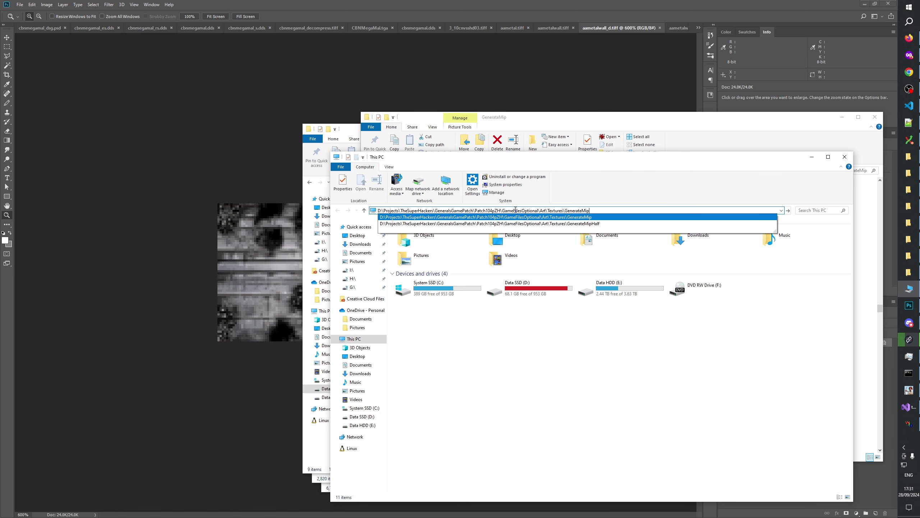
pyautogui.moveTo(505, 210); pyautogui.dragTo(666, 214)
pyautogui.press('Delete')
pyautogui.press('Return')
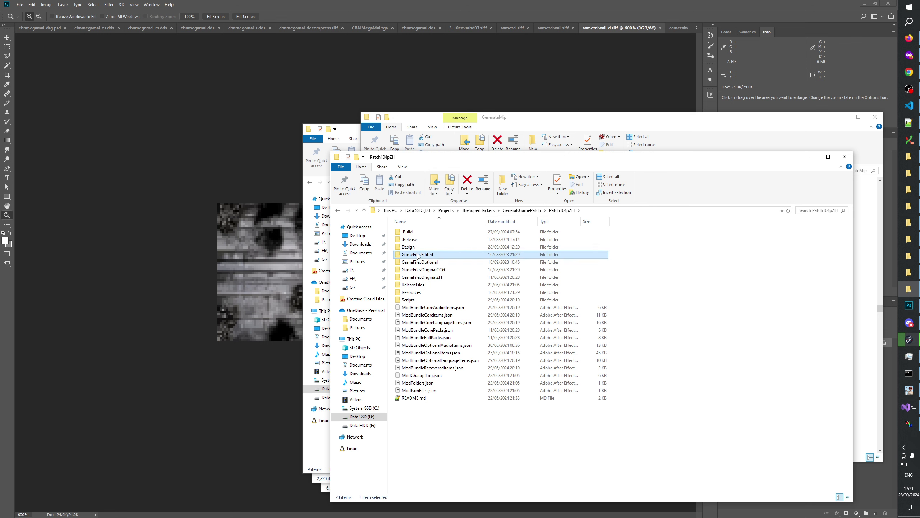
# Step: Navigate to the GameFilesEdited\Art\Textures\GenerateMip folder
pyautogui.doubleClick(416, 254)
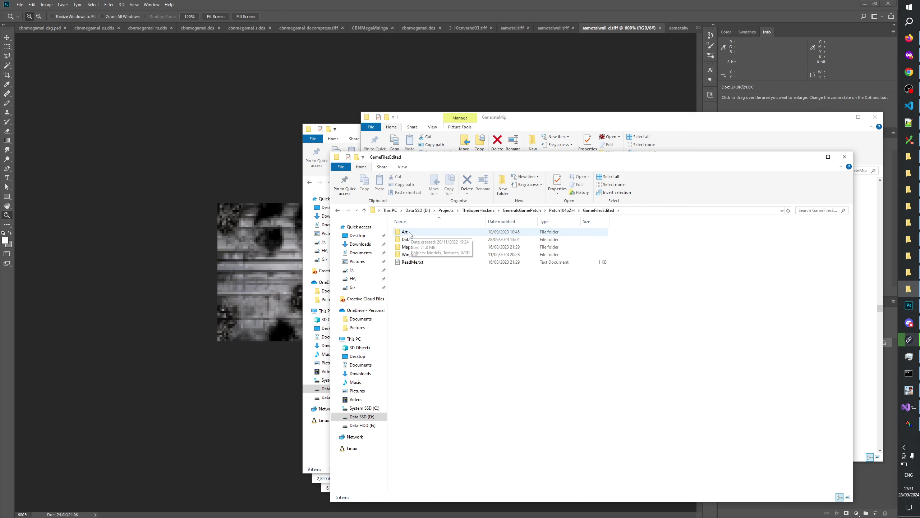
pyautogui.doubleClick(410, 236)
pyautogui.doubleClick(409, 239)
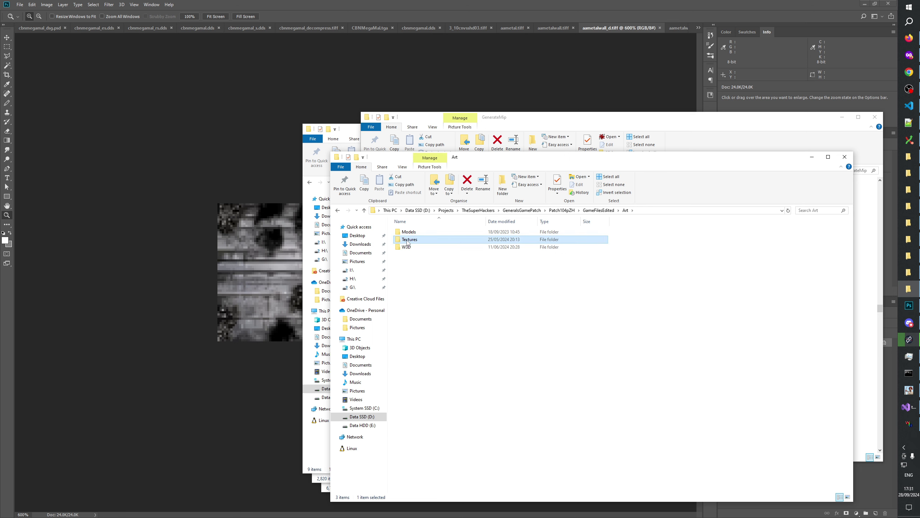
pyautogui.doubleClick(414, 232)
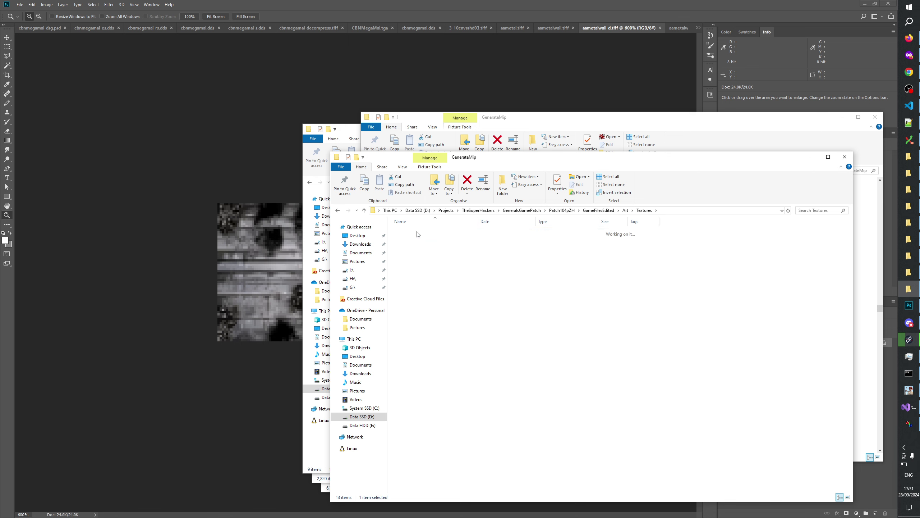
# Step: Look through the PSD files in the edited GenerateMip folder for an aametalwall texture
pyautogui.click(415, 250)
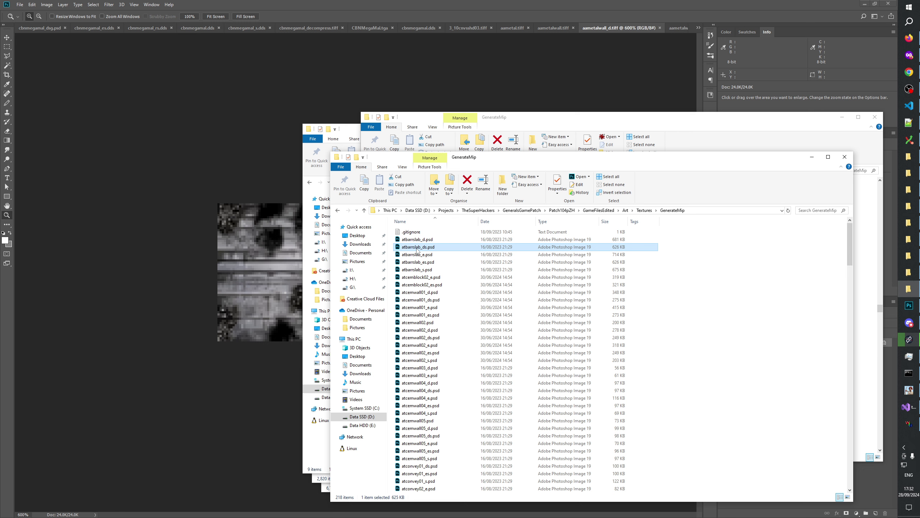
pyautogui.press('Down')
pyautogui.press('Down')
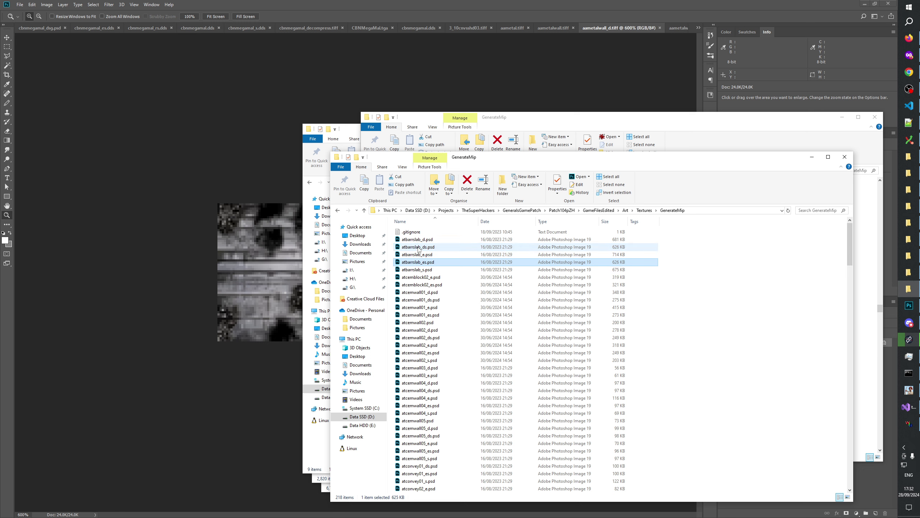
pyautogui.press('Down')
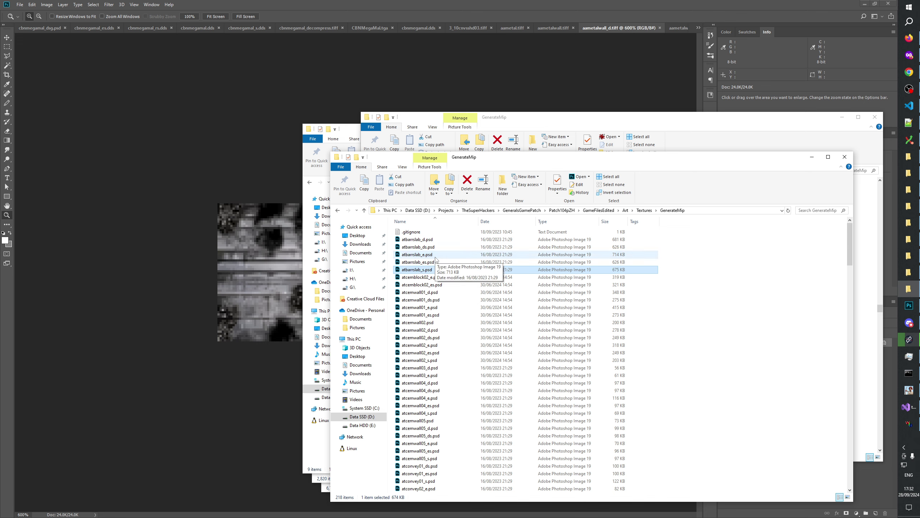
pyautogui.scroll(-6, 435, 258)
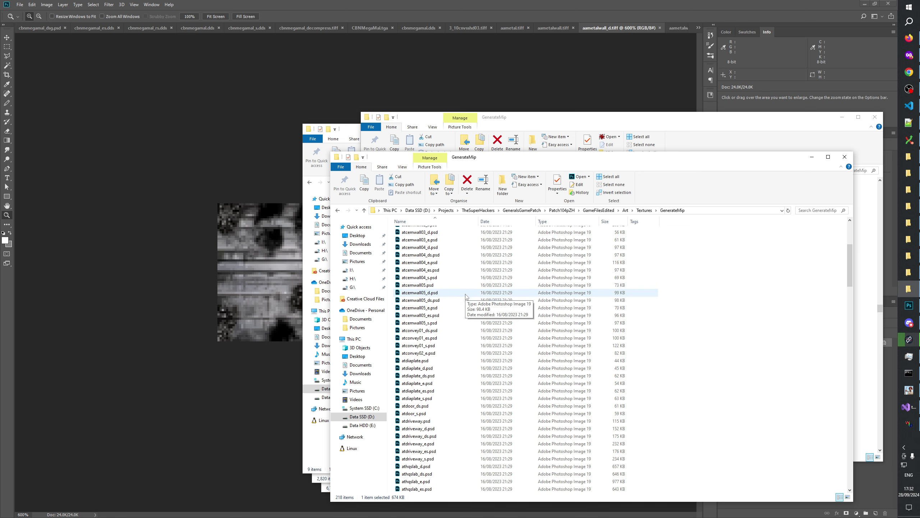
pyautogui.click(739, 314)
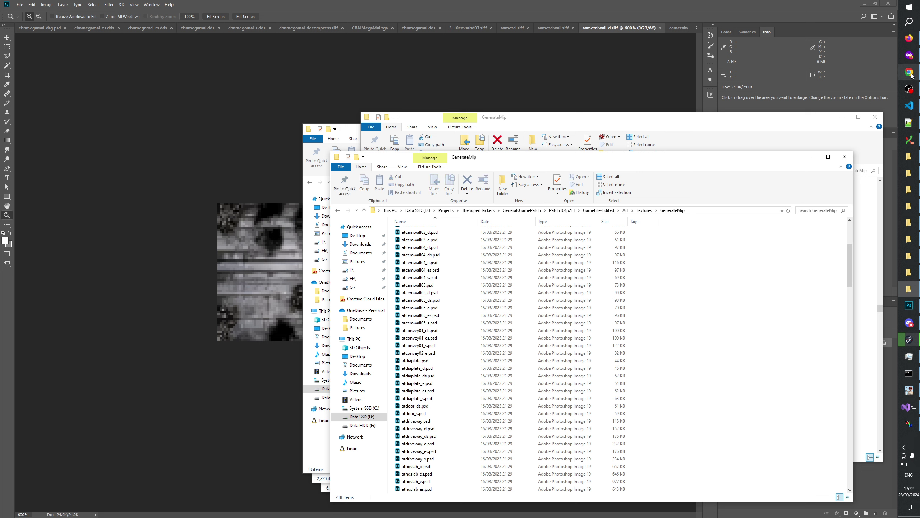
# Step: Switch to Chrome and search the open GeneralsGamePatch pull requests on GitHub for aametalwall
pyautogui.moveTo(912, 76)
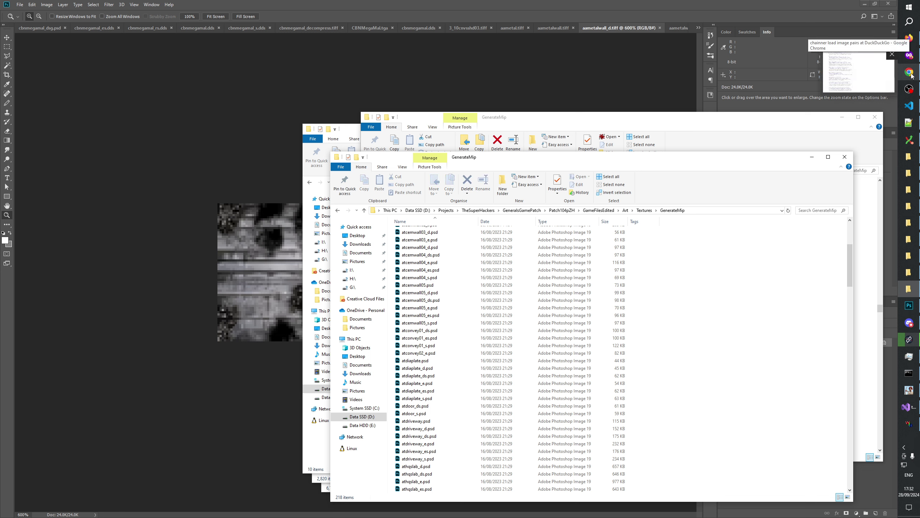
pyautogui.click(912, 75)
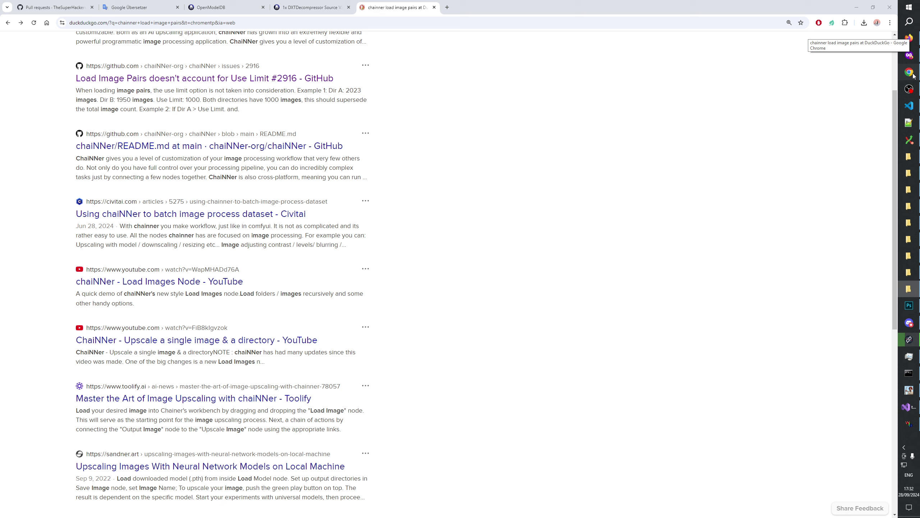
pyautogui.click(59, 8)
pyautogui.click(284, 96)
pyautogui.write('aametalwall')
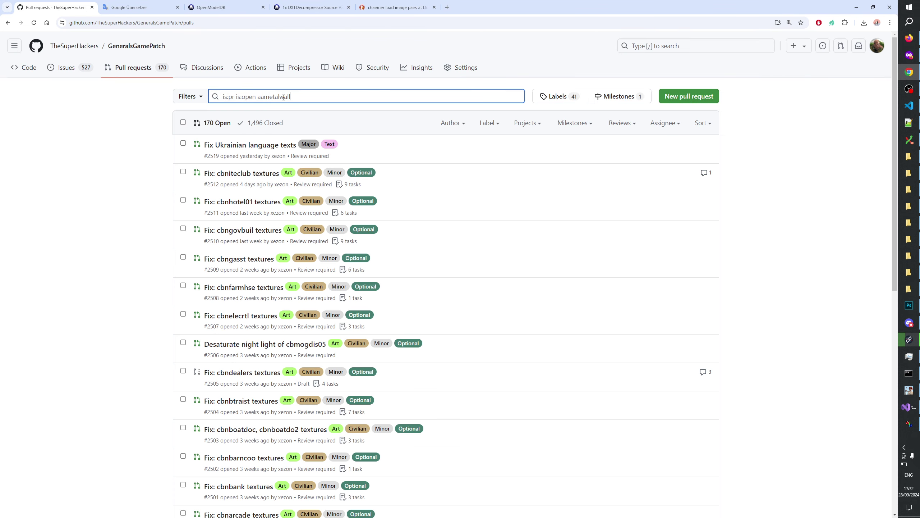
pyautogui.press('Return')
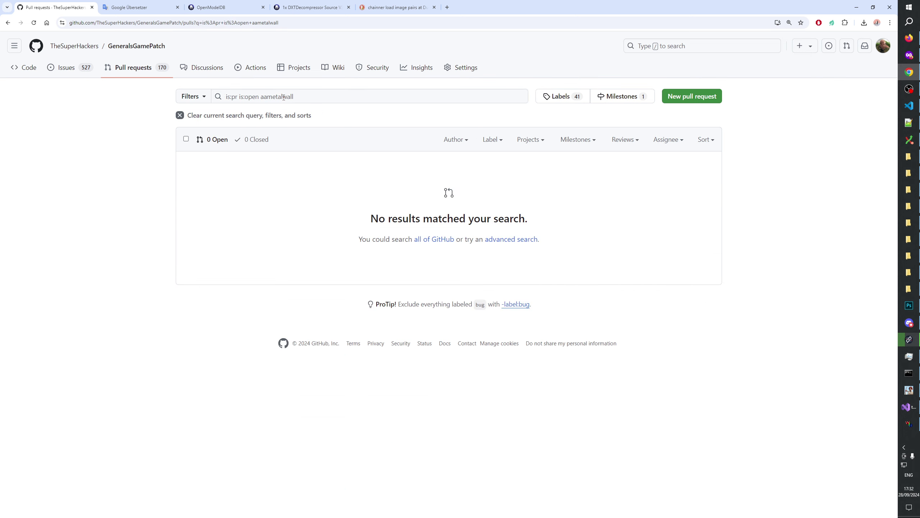
# Step: Return to File Explorer and bring up the GeneralsAlpha\Textures folder to check the original texture names
pyautogui.click(909, 289)
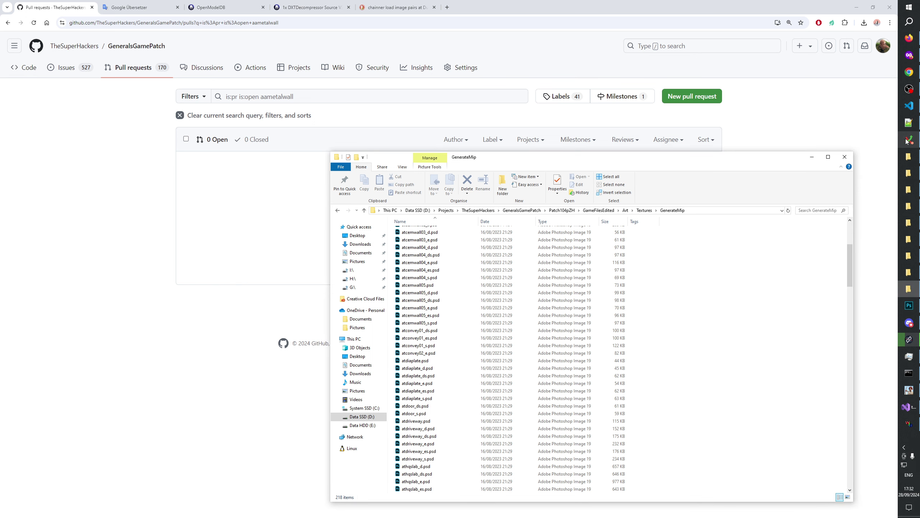
pyautogui.click(909, 273)
pyautogui.click(910, 257)
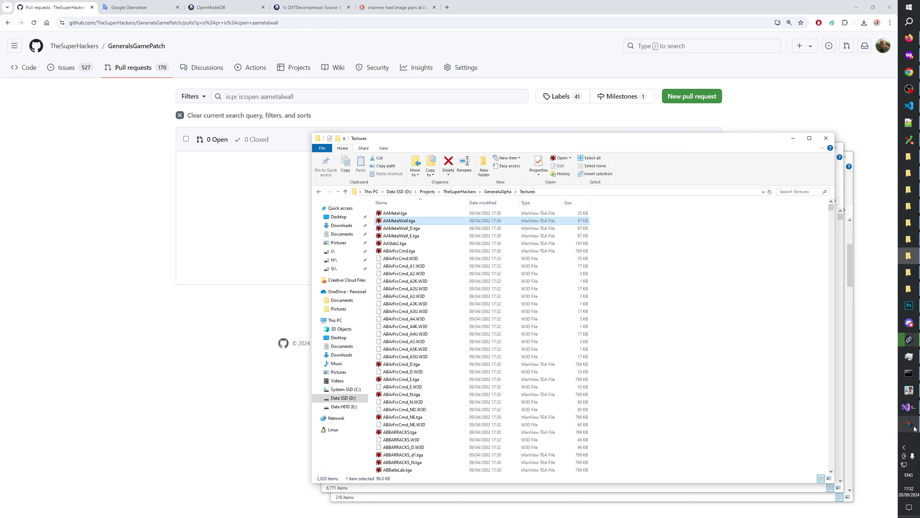
# Step: Switch to Git Extensions and look through the texture branches, including texture-avambulancesw, texture-avtomahawk and texture-abarfrccmd, for a matching fix
pyautogui.click(911, 142)
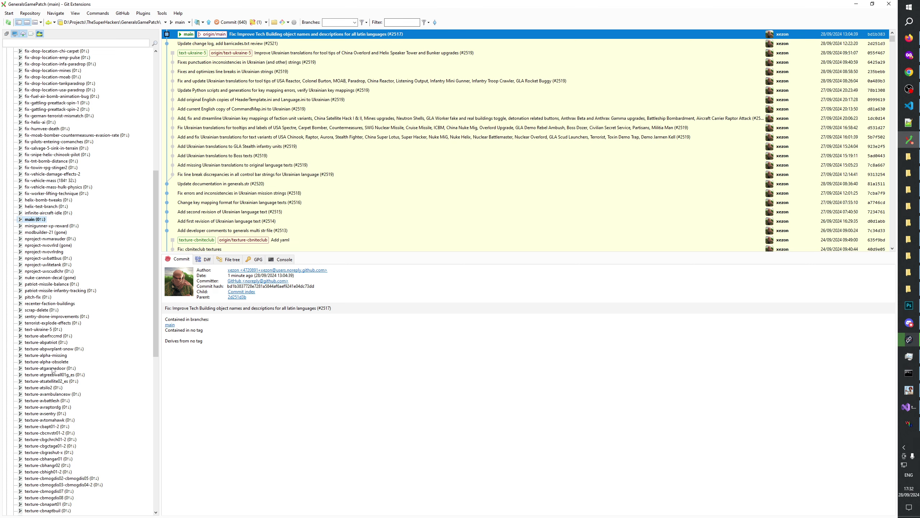
pyautogui.click(52, 349)
pyautogui.click(54, 394)
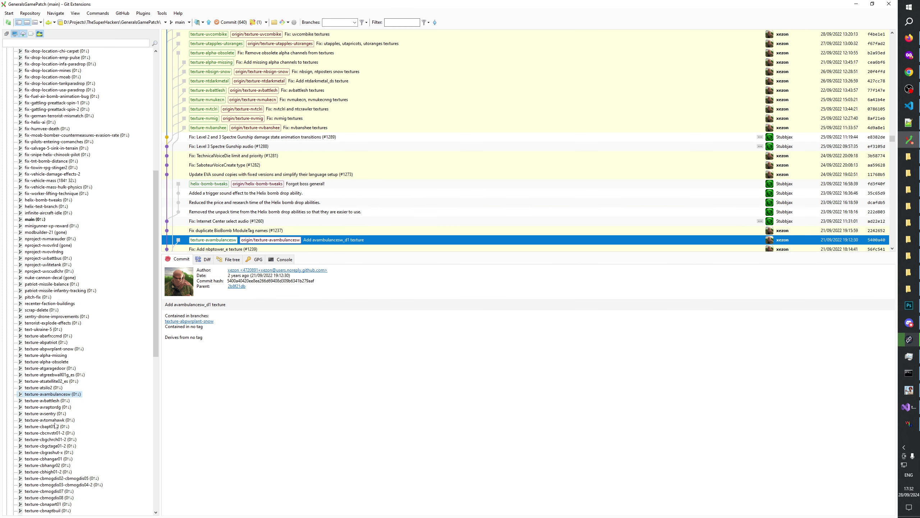
pyautogui.click(46, 420)
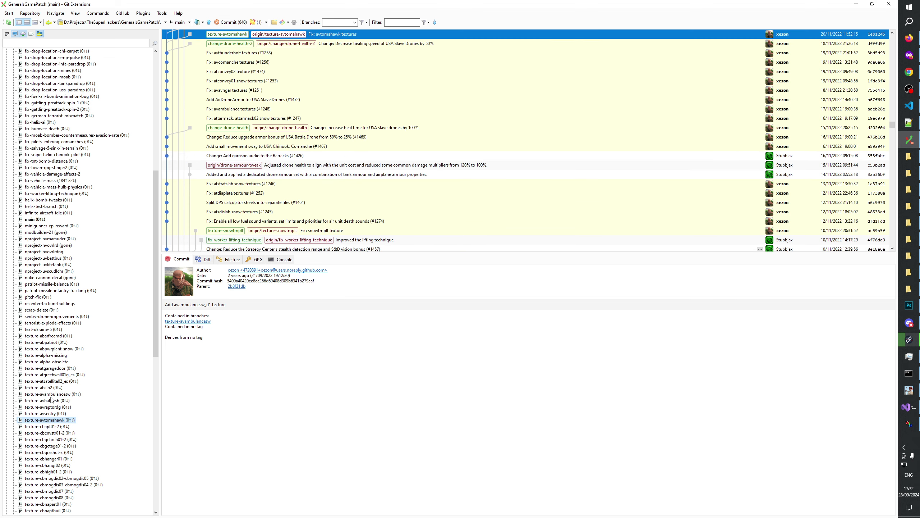
pyautogui.click(48, 349)
pyautogui.click(49, 336)
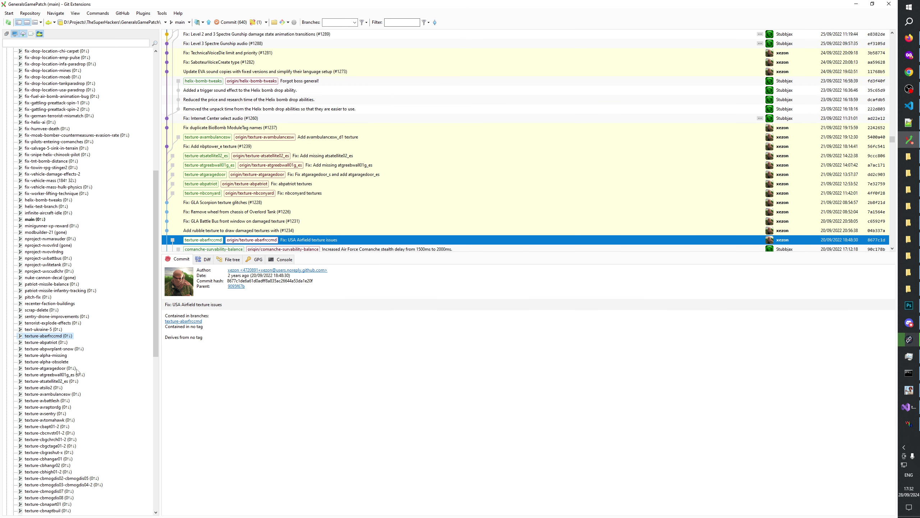
pyautogui.scroll(-4, 77, 390)
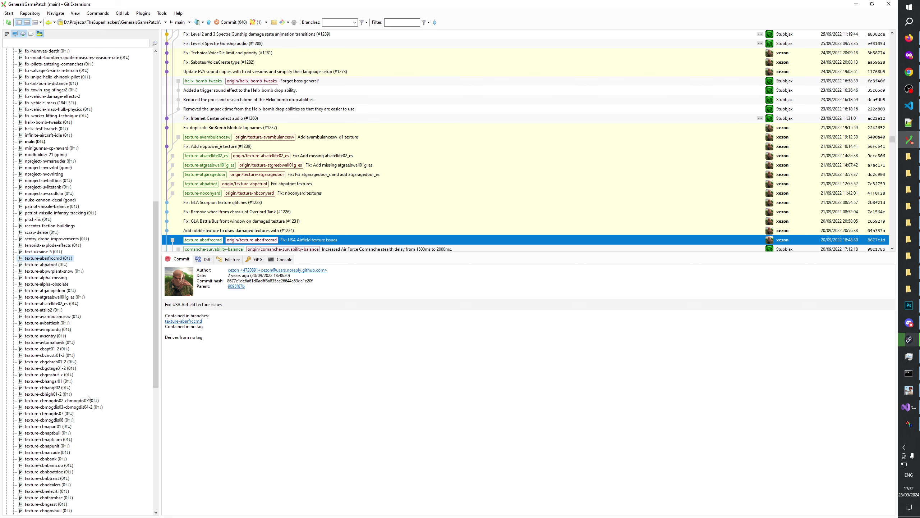
pyautogui.scroll(1, 92, 398)
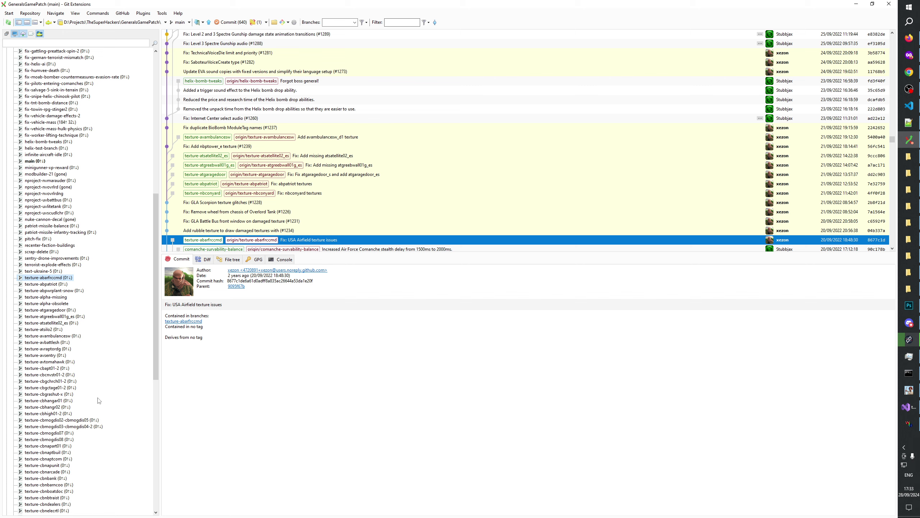
# Step: Check the start of the edited GenerateMip file list against the GeneralsAlpha\Textures folder
pyautogui.click(918, 286)
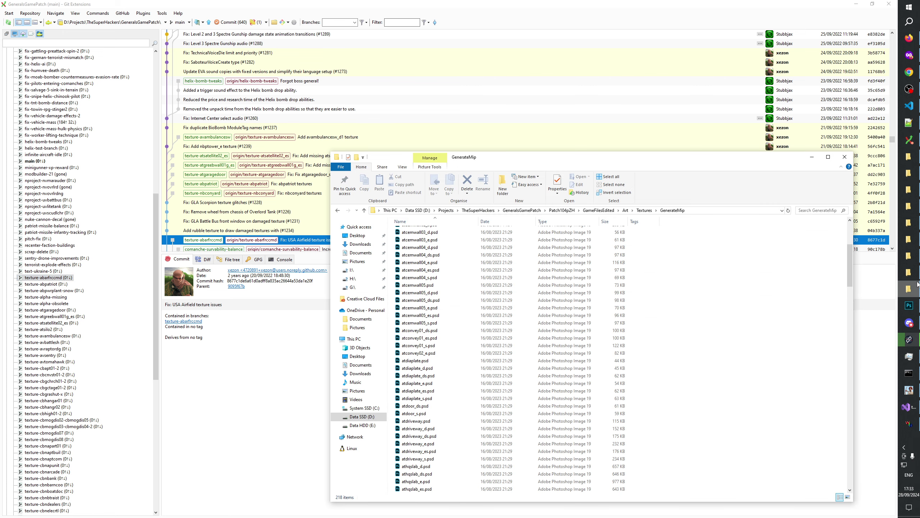
pyautogui.scroll(6, 438, 251)
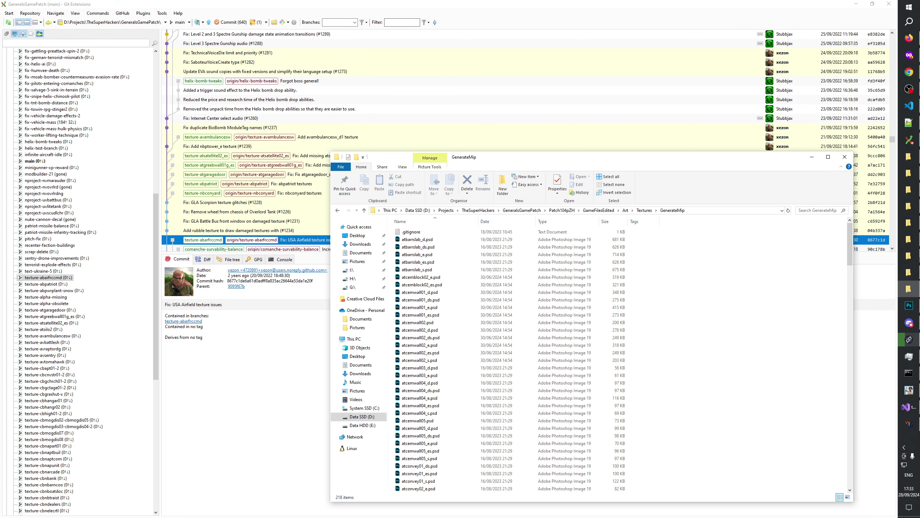
pyautogui.click(911, 275)
pyautogui.click(909, 256)
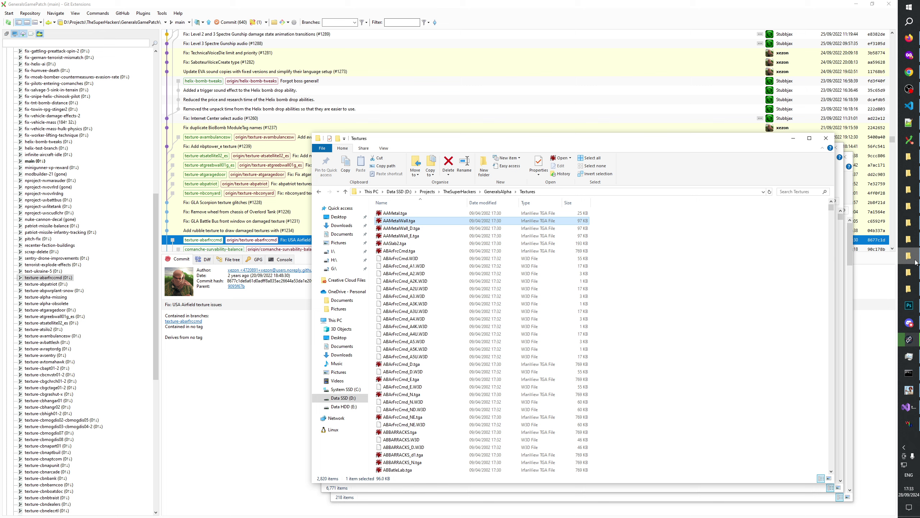
# Step: View AAMetal.tga and the following variants up to AAMetalWall_E.tga in IrfanView, close the viewer, and return to the GeneralsAlpha\Textures folder
pyautogui.click(391, 214)
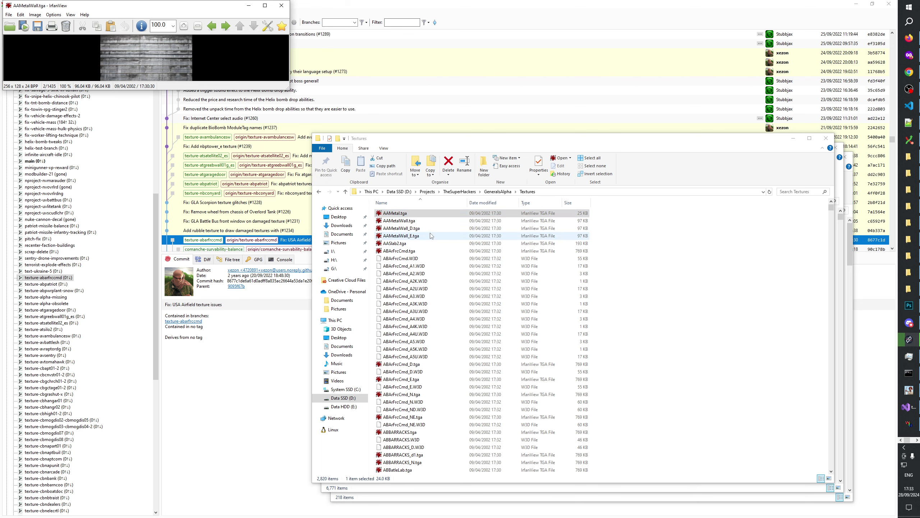
pyautogui.press('Right')
pyautogui.press('Right')
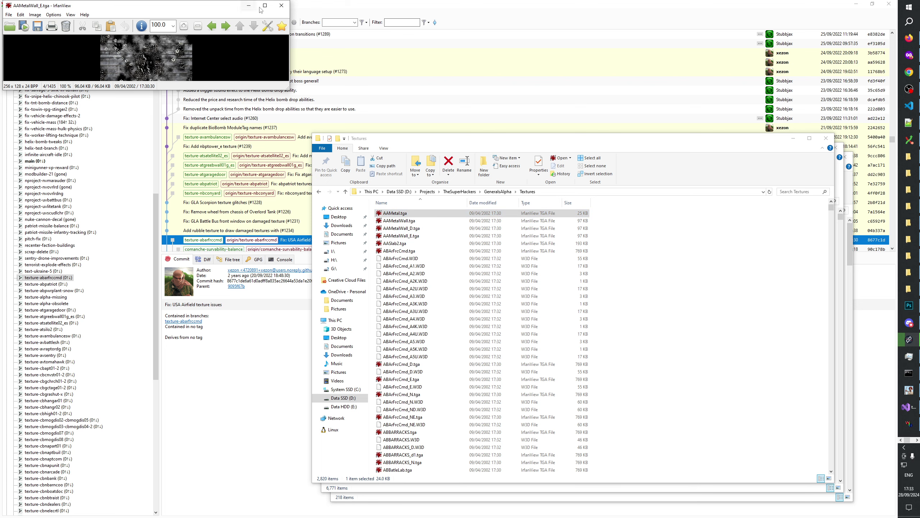
pyautogui.click(281, 5)
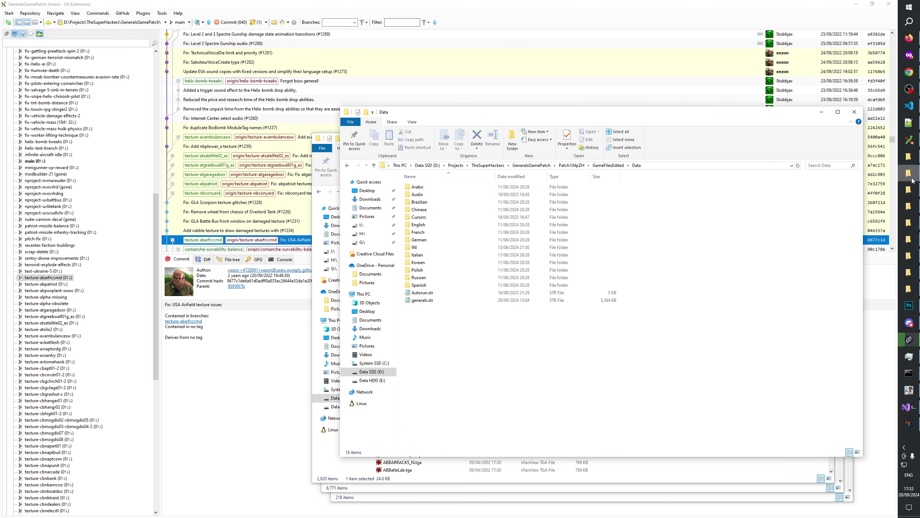
pyautogui.click(911, 273)
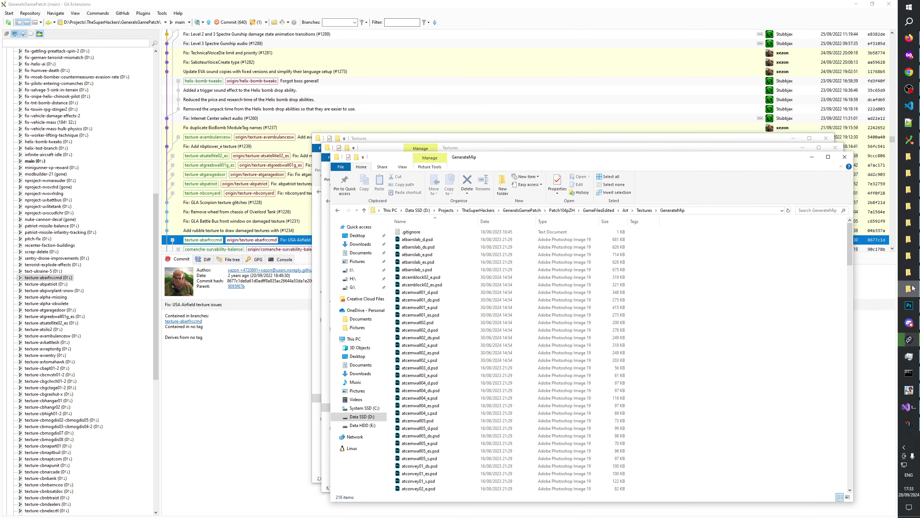
pyautogui.click(912, 259)
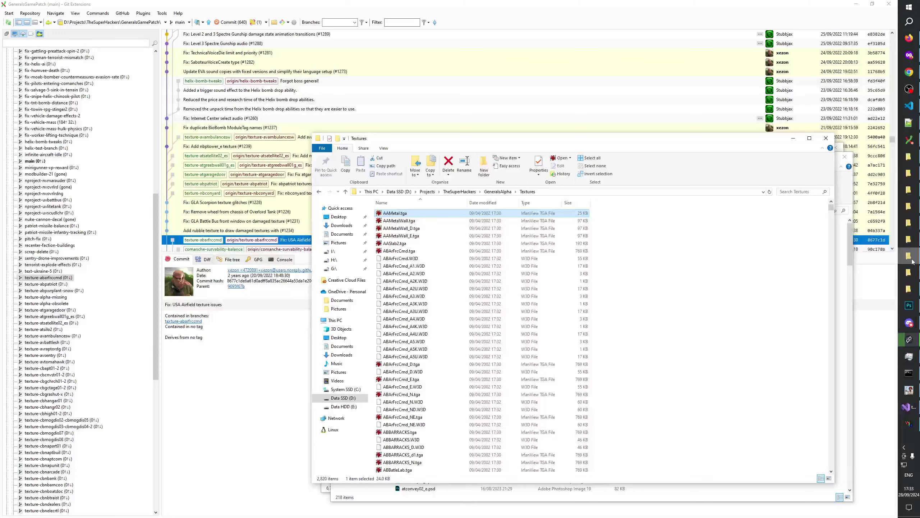
# Step: Look through the open File Explorer windows and bring up the Generals-108-GeneralsZH-104-Loose\Art\Textures folder
pyautogui.click(914, 269)
pyautogui.click(910, 232)
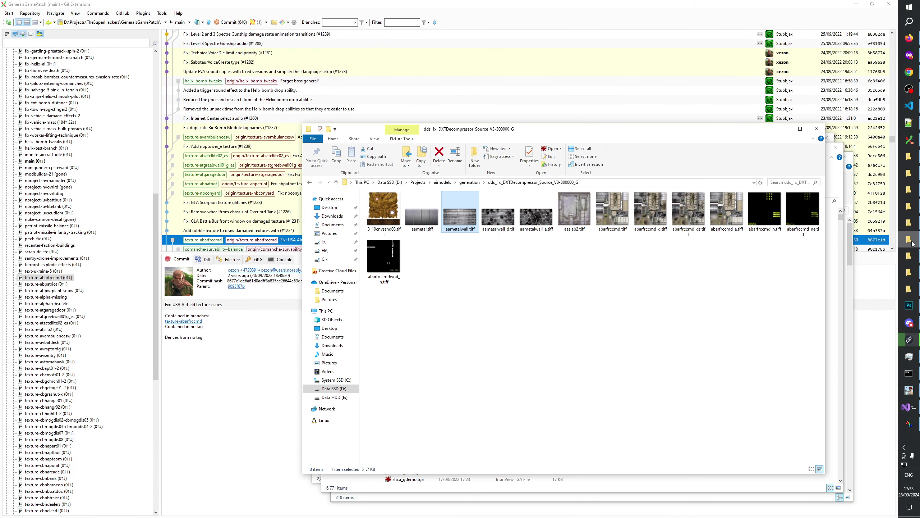
pyautogui.click(910, 230)
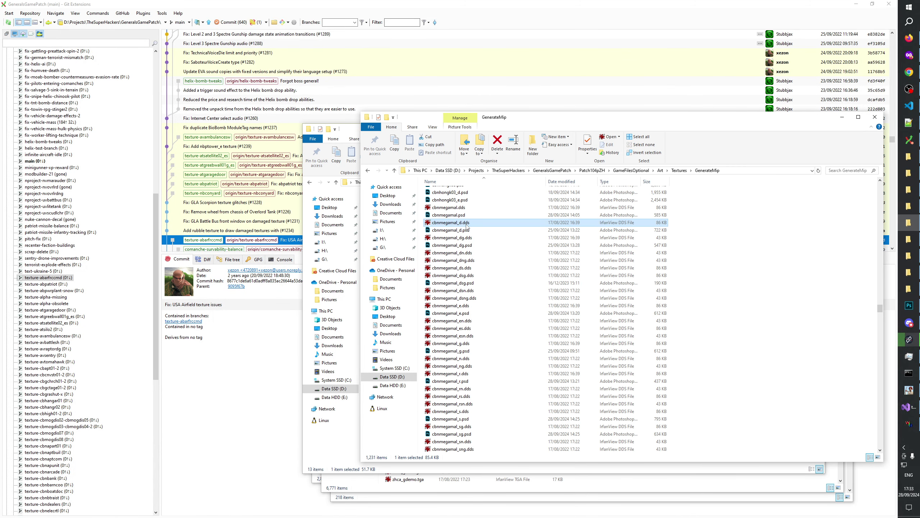
pyautogui.write('cbnmegamal_dsn')
pyautogui.click(909, 239)
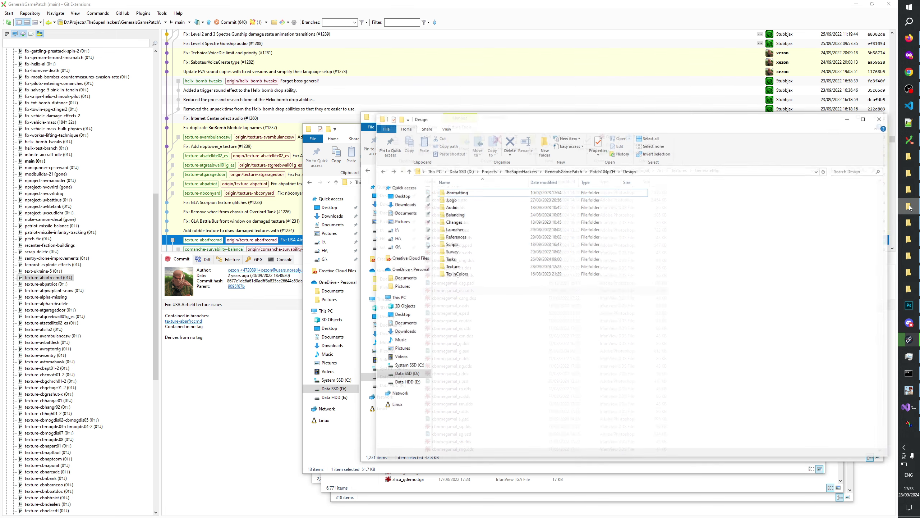
pyautogui.click(909, 256)
pyautogui.click(909, 223)
pyautogui.click(913, 250)
pyautogui.click(910, 256)
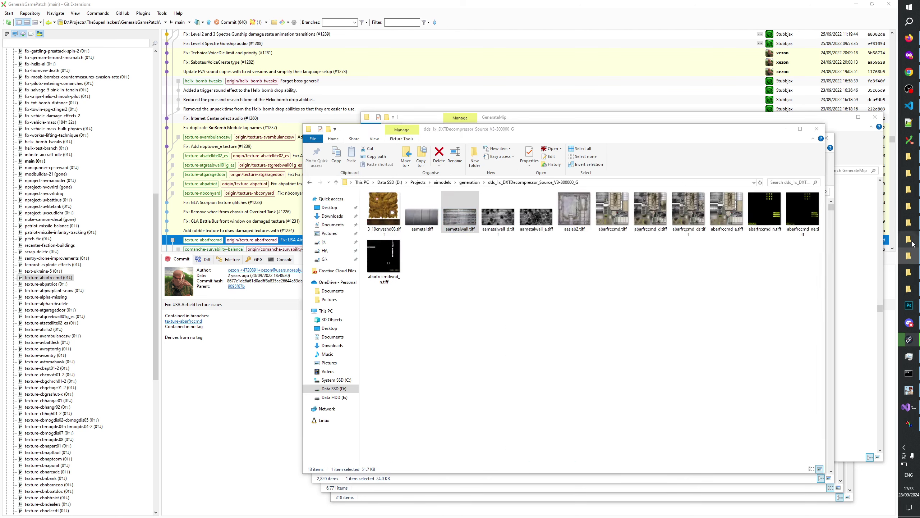
pyautogui.click(910, 273)
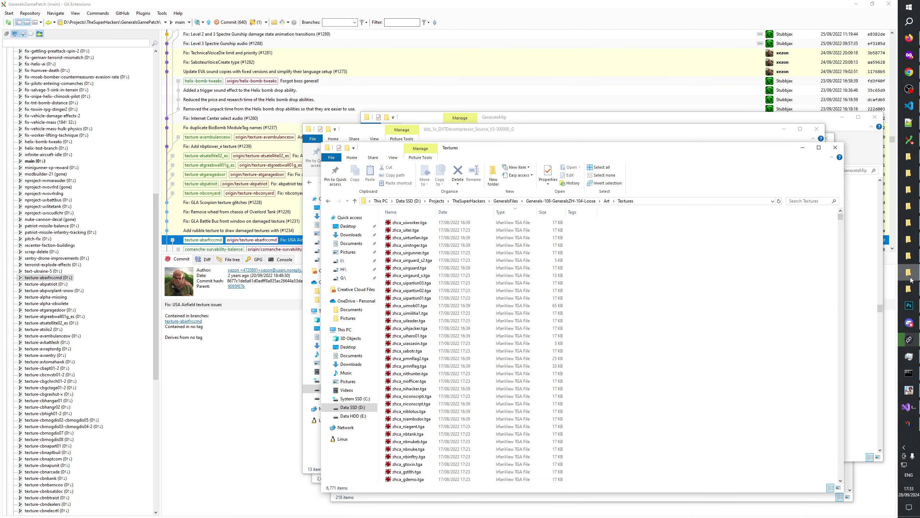
# Step: Find aametalwall.dds in the loose Textures folder, view it and its damaged variants in IrfanView, and close the viewer
pyautogui.click(407, 261)
pyautogui.write('aam')
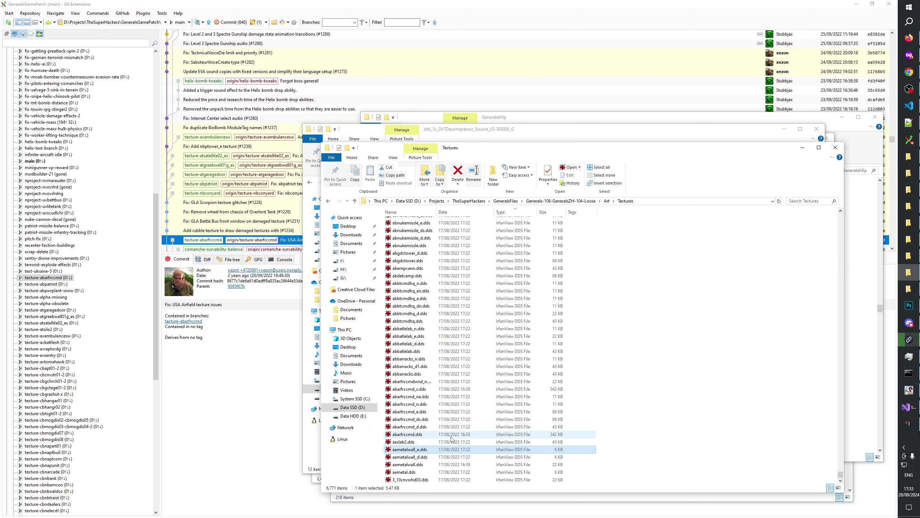
pyautogui.doubleClick(421, 466)
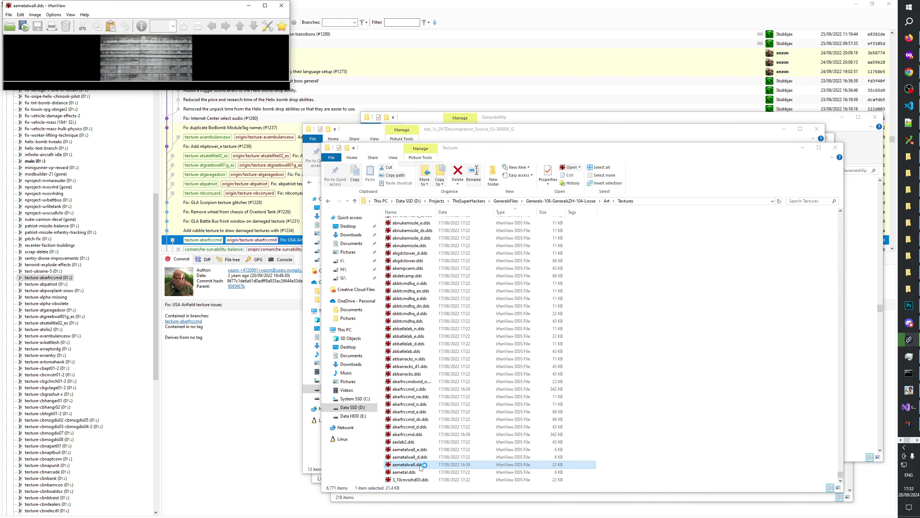
pyautogui.press('Right')
pyautogui.press('Right')
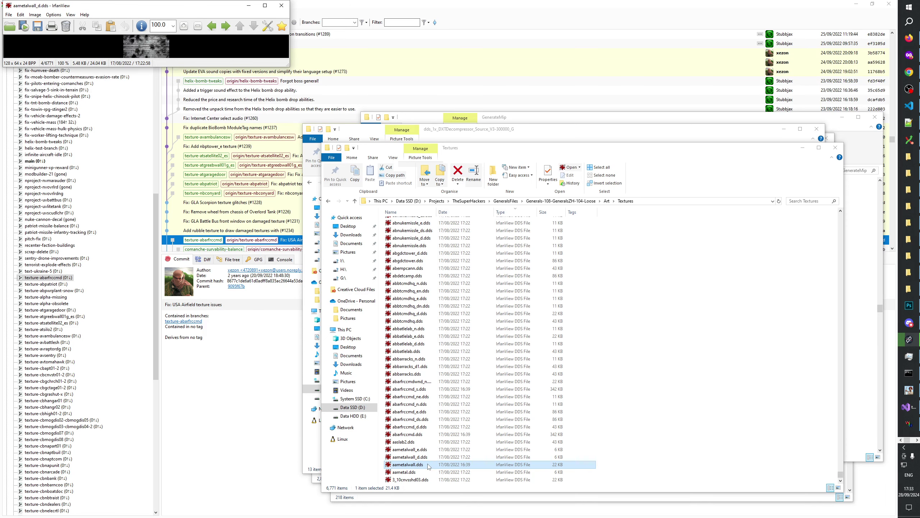
pyautogui.press('Right')
pyautogui.press('Left')
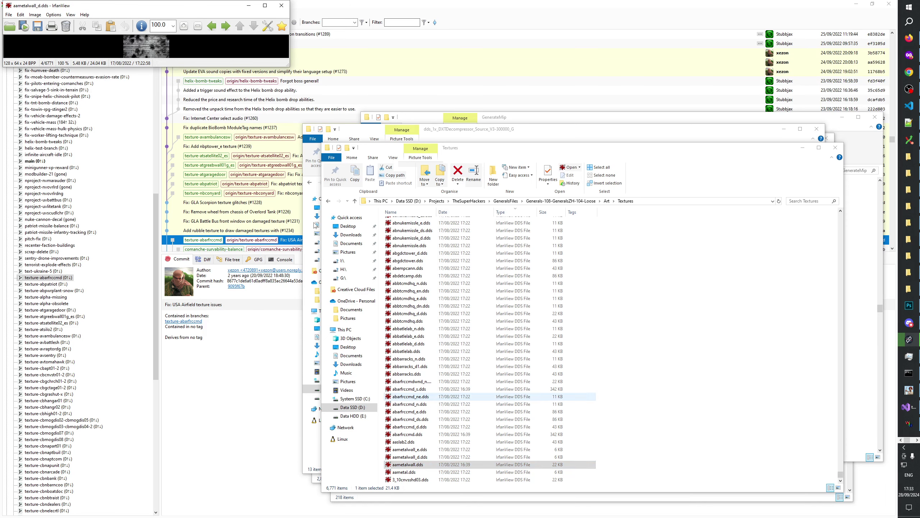
pyautogui.click(282, 5)
pyautogui.click(433, 465)
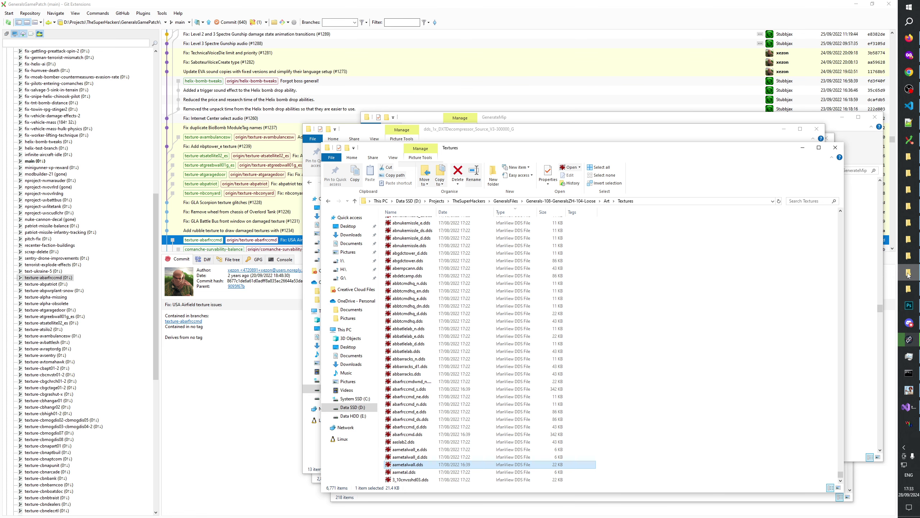
# Step: Check the edited GenerateMip folder for aametalwall, comparing with the GitHub pull request search and the loose Textures folder
pyautogui.click(918, 290)
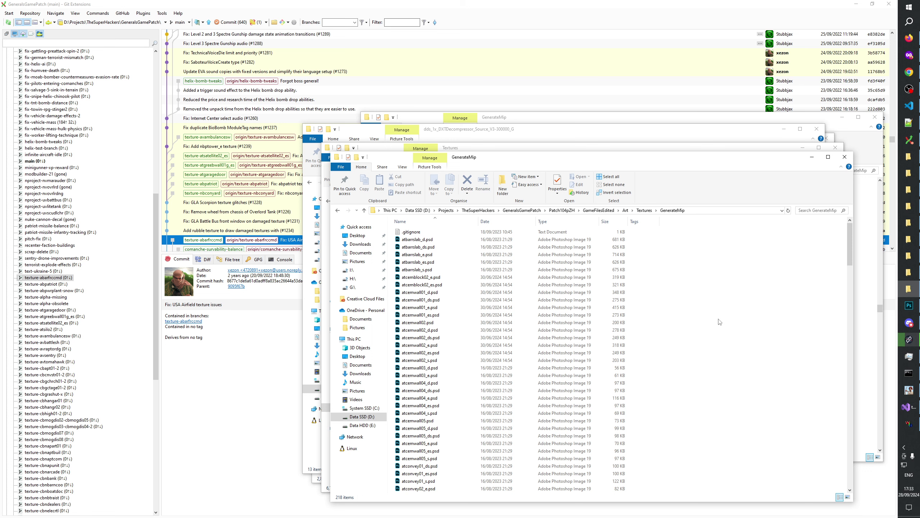
pyautogui.write('atcemblock02_es')
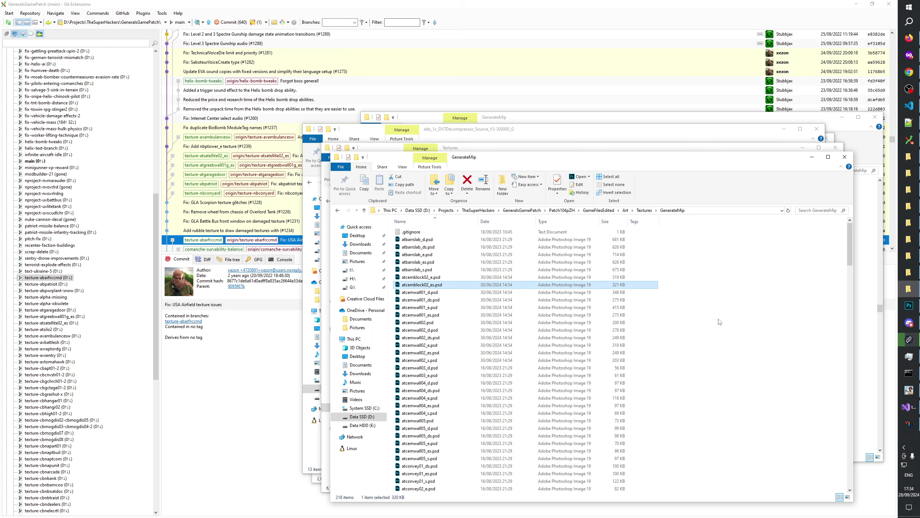
pyautogui.click(913, 73)
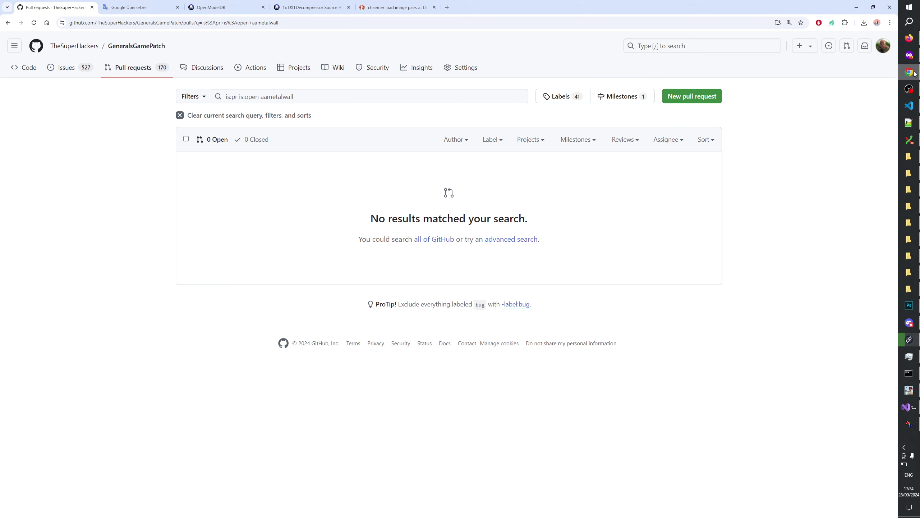
pyautogui.click(910, 289)
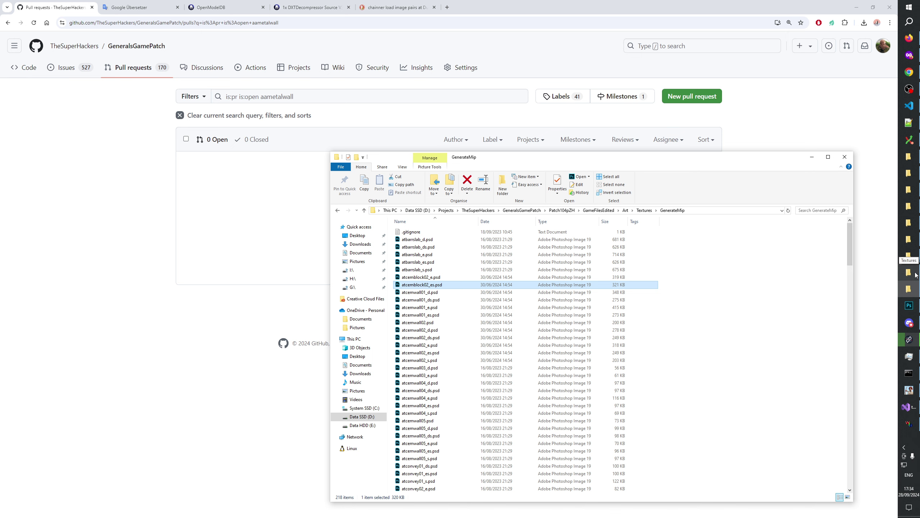
pyautogui.click(916, 274)
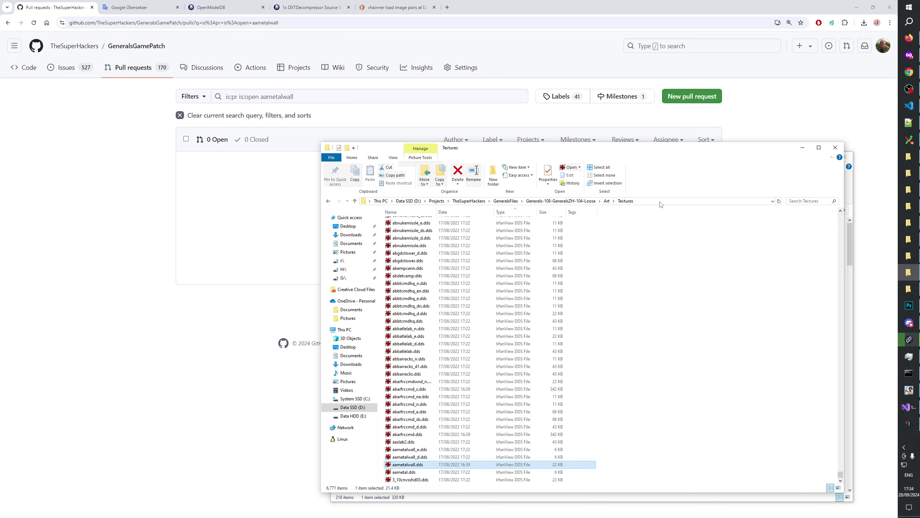
pyautogui.click(912, 290)
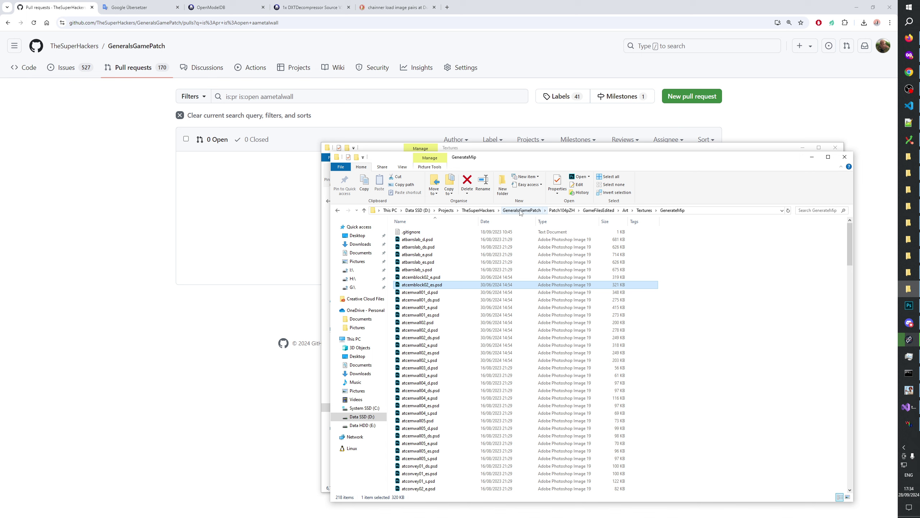
# Step: Check the NoMip and GenerateTga folders under GameFilesEdited\Art\Textures, closing exbinarystream32.psd again in Photoshop
pyautogui.click(645, 210)
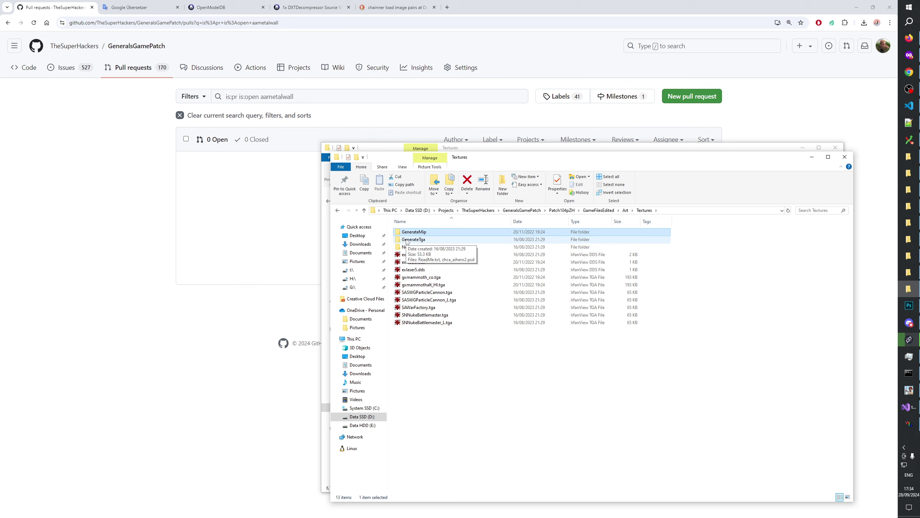
pyautogui.doubleClick(405, 247)
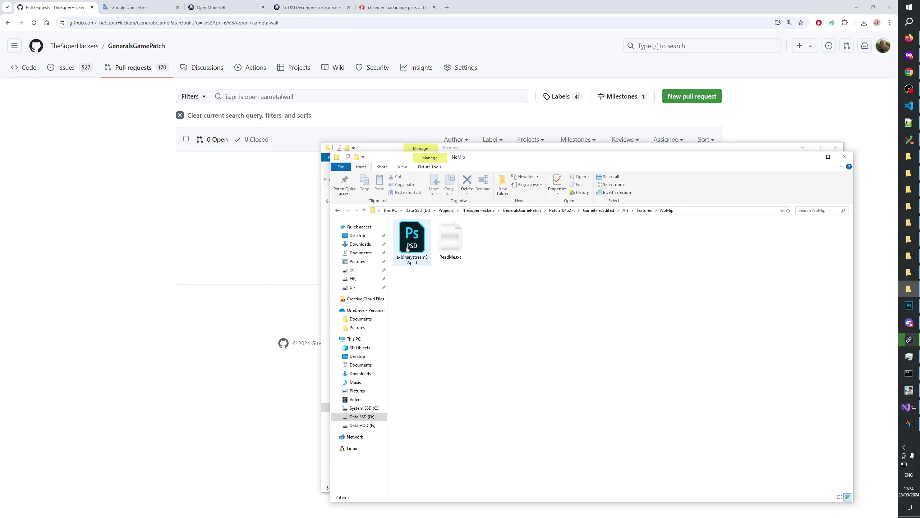
pyautogui.hotkey('alt', 'Up')
pyautogui.doubleClick(416, 240)
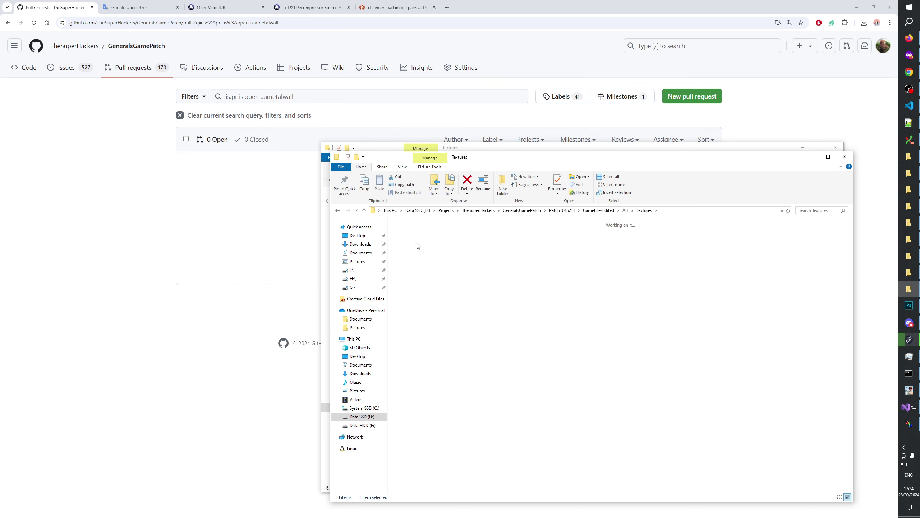
pyautogui.click(417, 244)
pyautogui.doubleClick(416, 244)
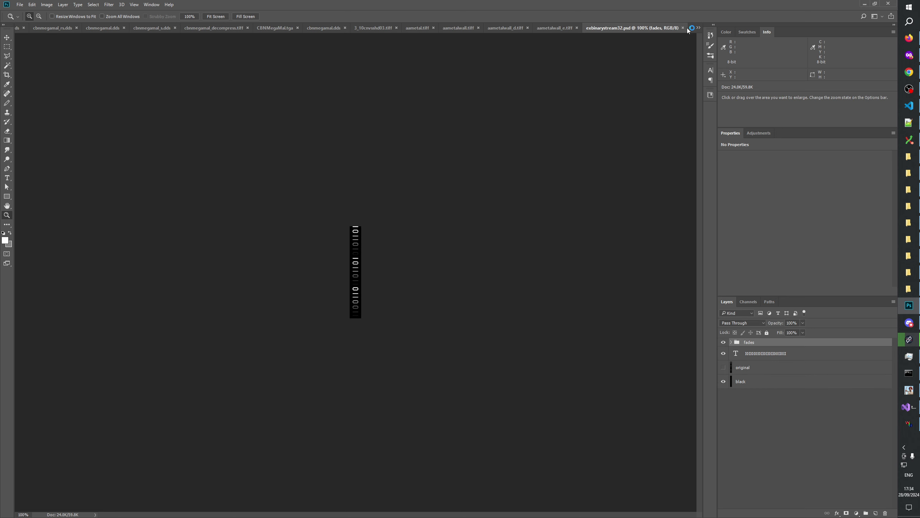
pyautogui.click(683, 28)
pyautogui.hotkey('alt', 'Tab')
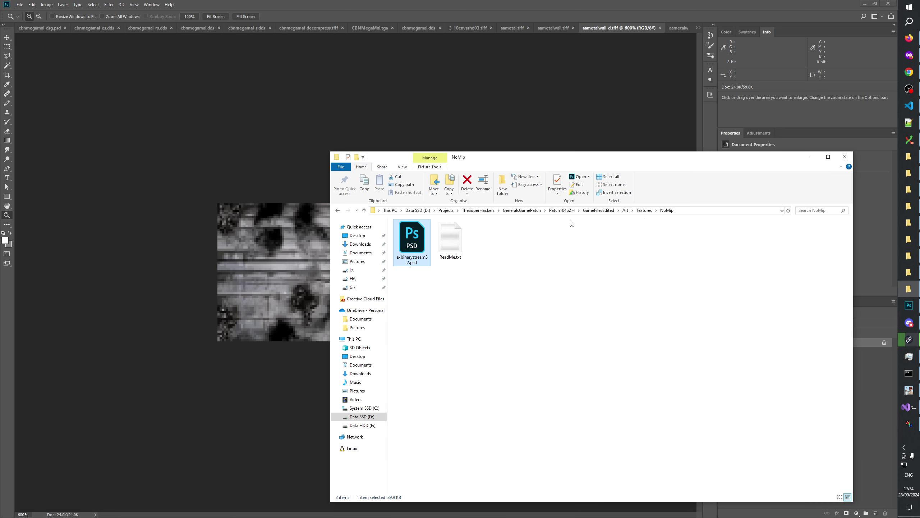
pyautogui.click(644, 210)
pyautogui.doubleClick(421, 241)
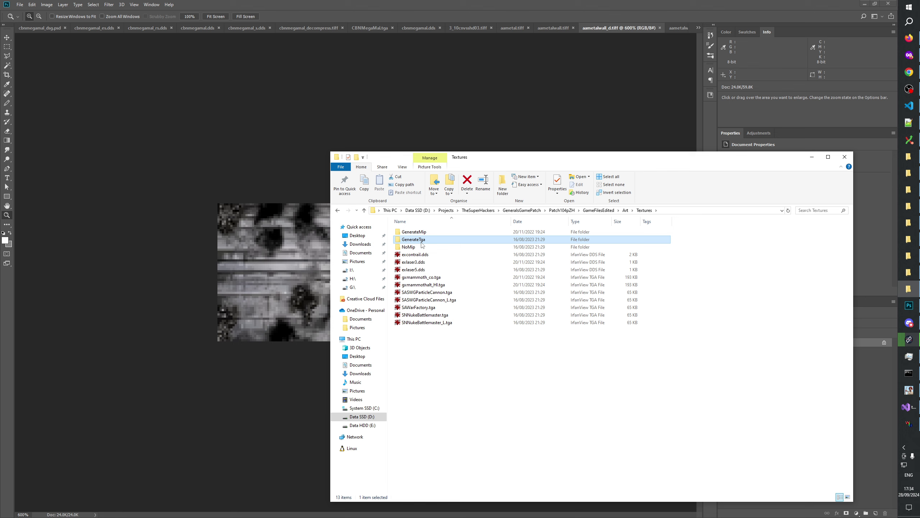
# Step: Open OptionalTextures\Art\Textures under Patch104pZH\.Build\RawBundleItems and check the start of its texture list for aametalwall
pyautogui.click(600, 210)
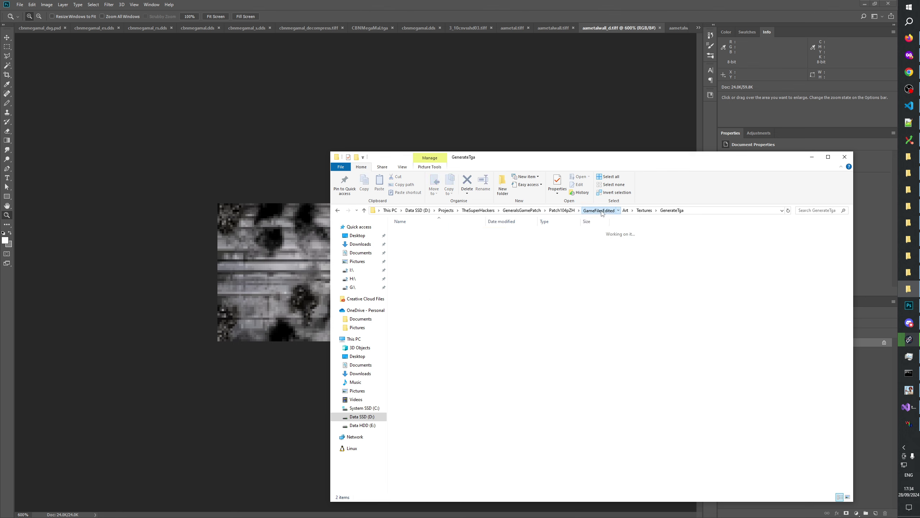
pyautogui.click(562, 210)
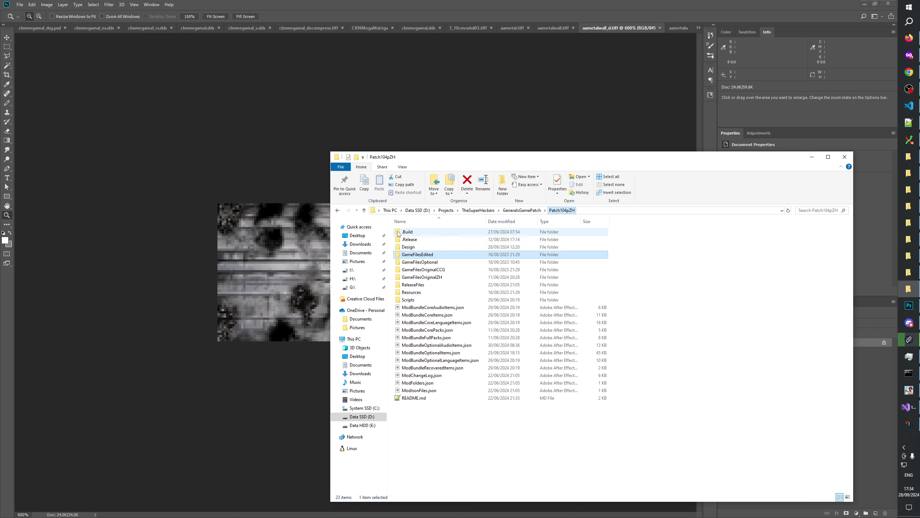
pyautogui.doubleClick(412, 232)
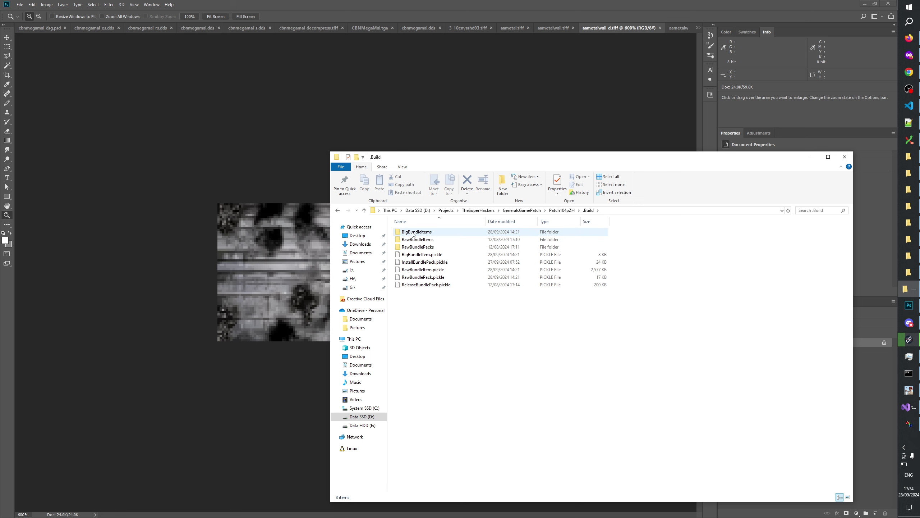
pyautogui.doubleClick(416, 240)
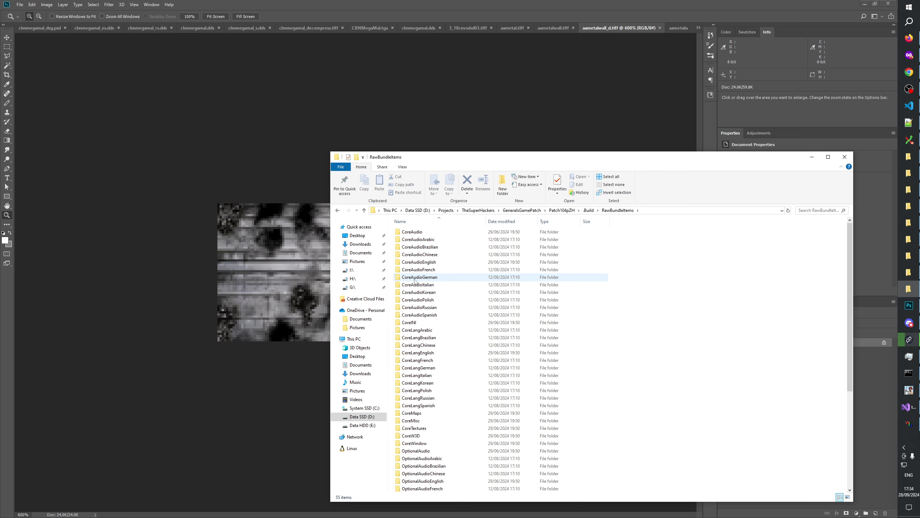
pyautogui.click(412, 277)
pyautogui.scroll(-5, 468, 299)
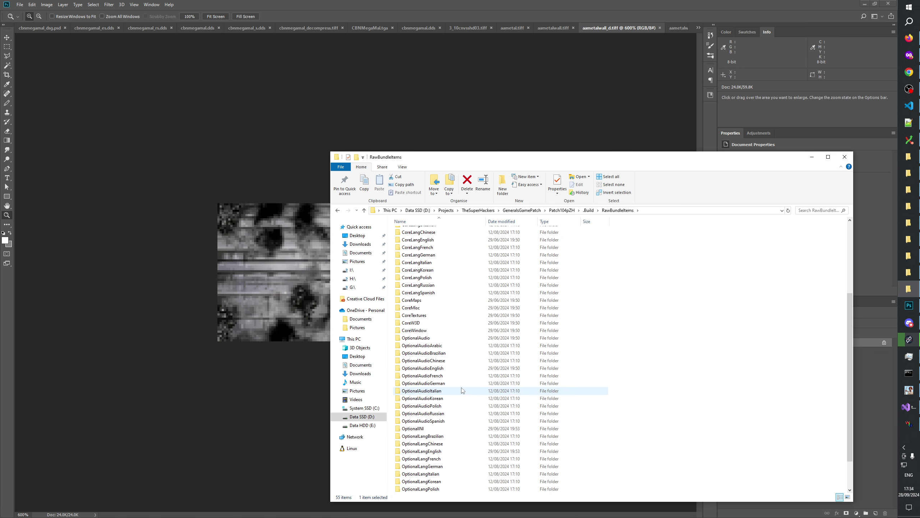
pyautogui.scroll(-2, 450, 405)
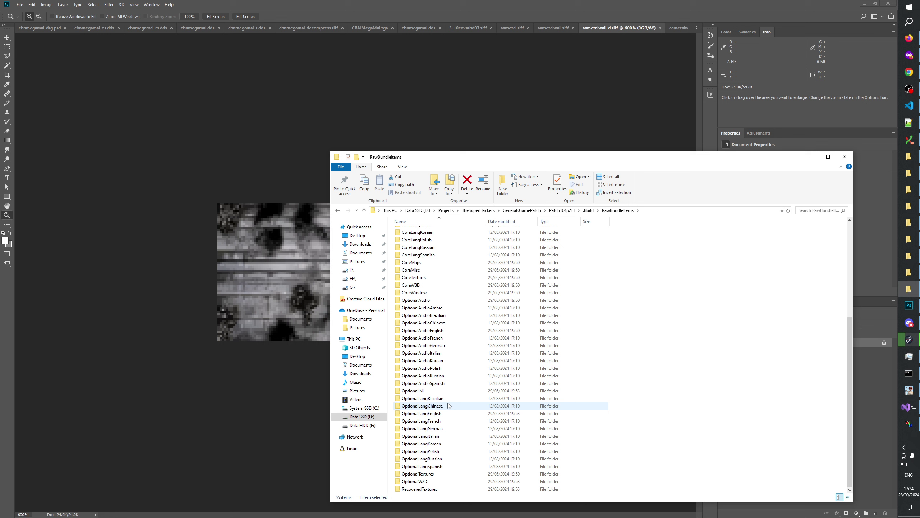
pyautogui.doubleClick(408, 475)
pyautogui.doubleClick(409, 231)
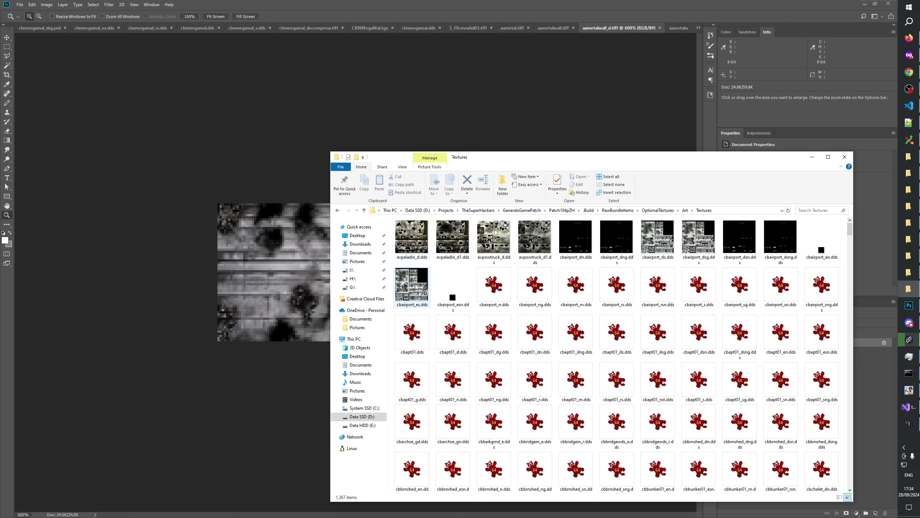
pyautogui.press('Right')
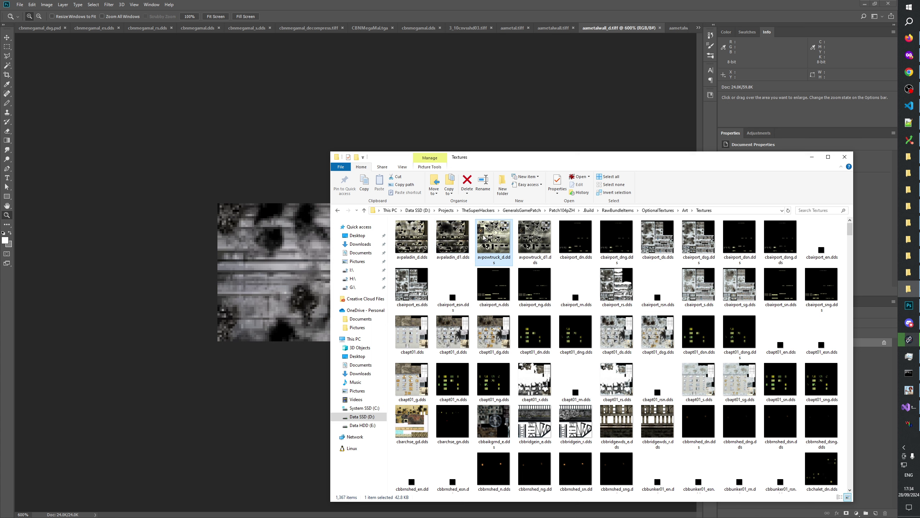
pyautogui.press('Left')
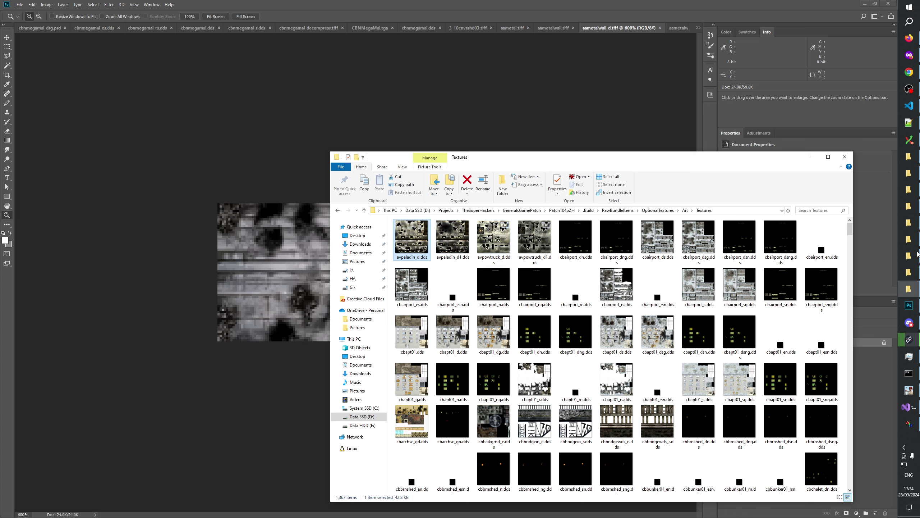
# Step: Return to the GeneralsAlpha\Textures folder, select AAMetalWall.tga, and check the image dimensions of AAMetalWall_E.tga
pyautogui.click(909, 273)
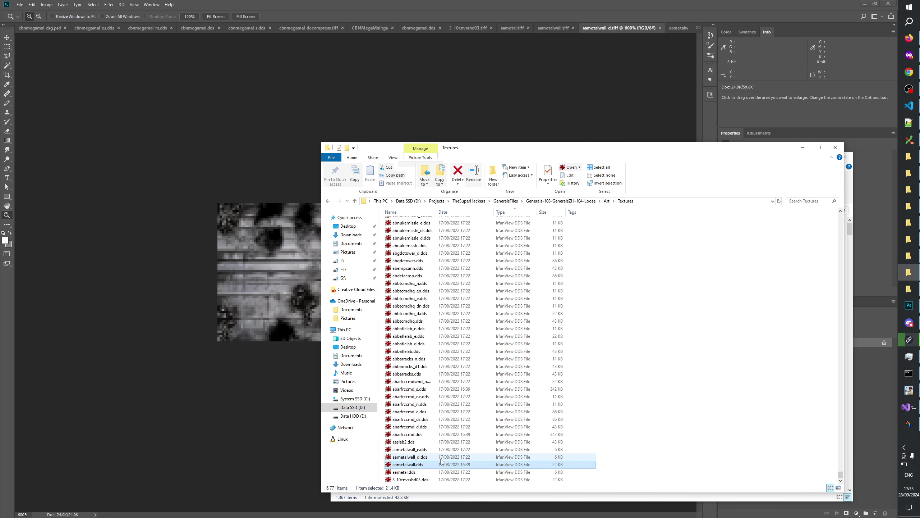
pyautogui.click(911, 273)
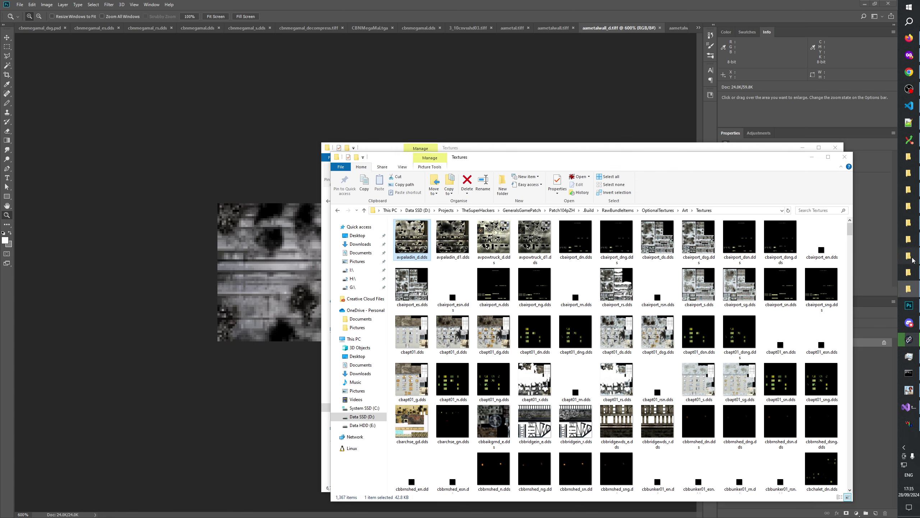
pyautogui.click(911, 242)
pyautogui.click(426, 221)
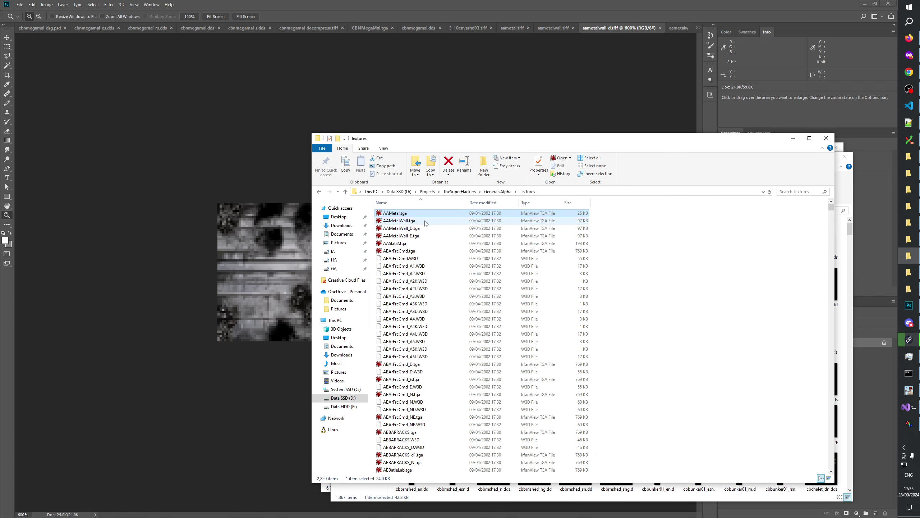
pyautogui.moveTo(419, 236)
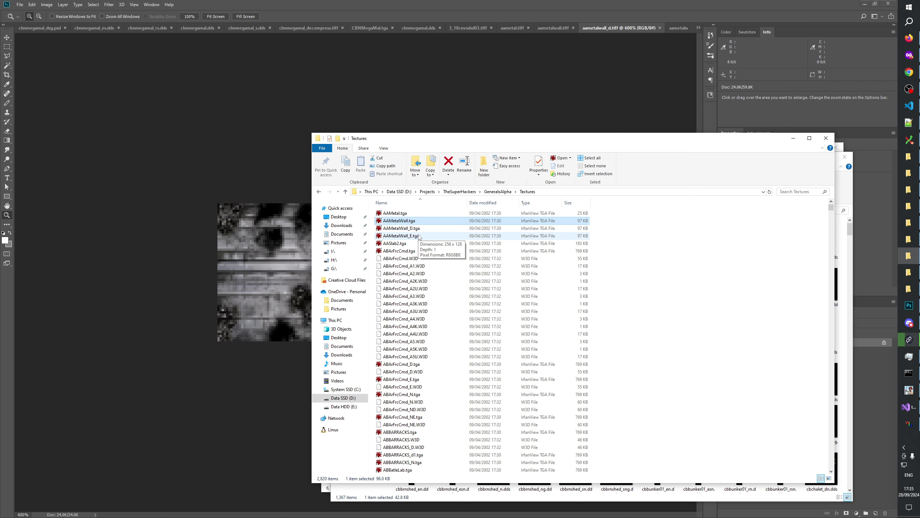
# Step: Copy AAMetalWall.tga, AAMetalWall_D.tga and AAMetalWall_E.tga from the alpha textures, and bring up the Patch104pZH folder among the open Explorer windows
pyautogui.keyDown('shift'); pyautogui.click(419, 236); pyautogui.keyUp('shift')
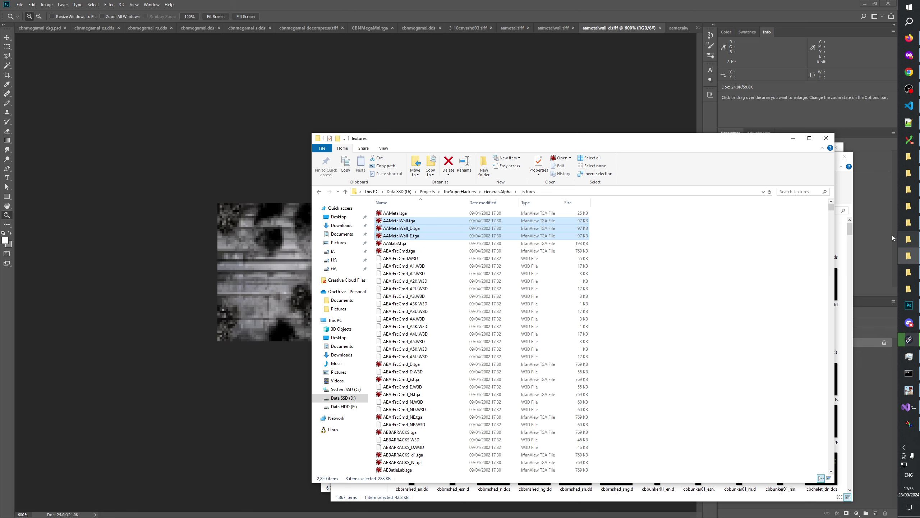
pyautogui.click(911, 175)
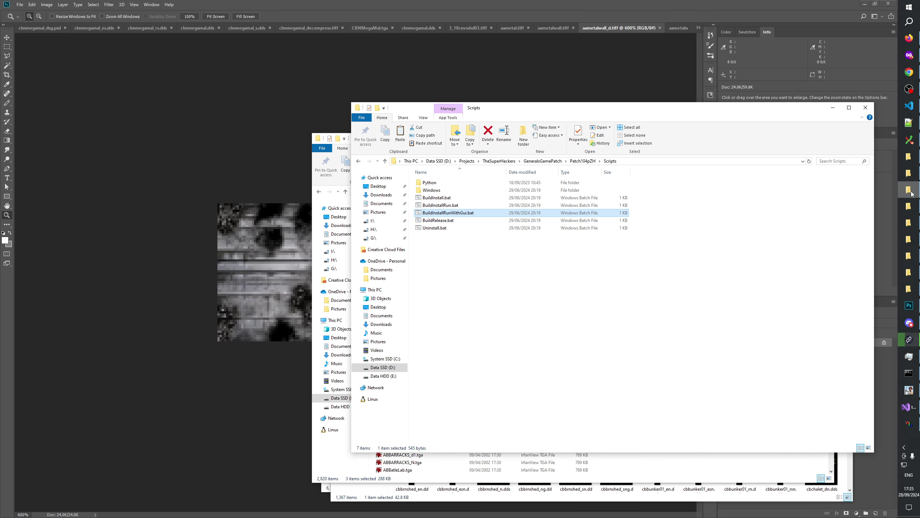
pyautogui.click(910, 160)
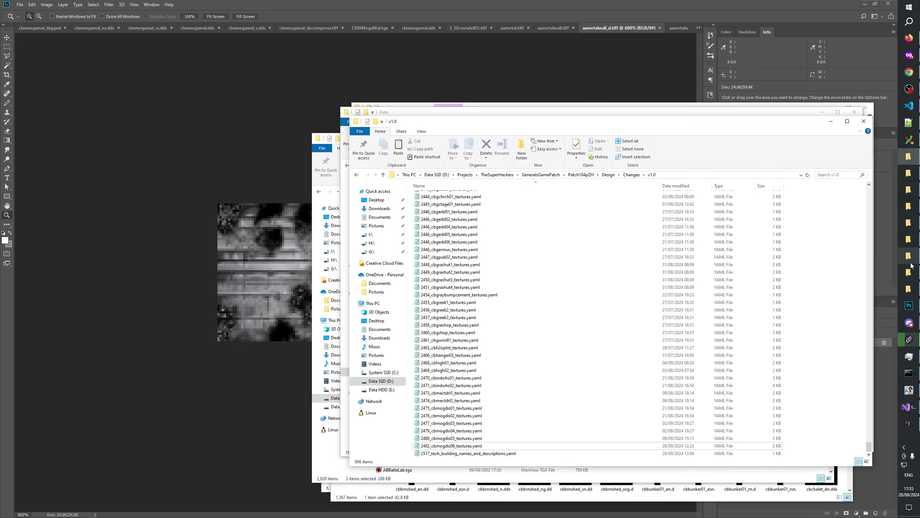
pyautogui.click(913, 290)
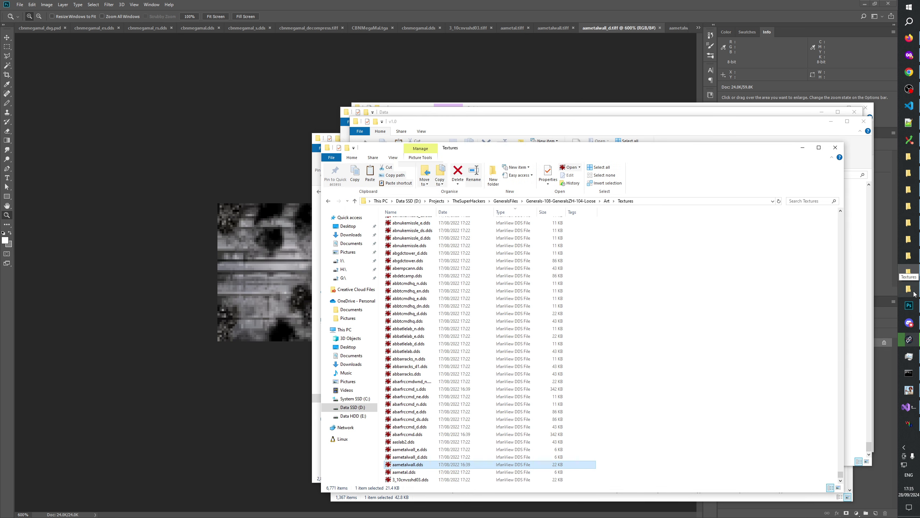
pyautogui.click(909, 272)
pyautogui.click(910, 272)
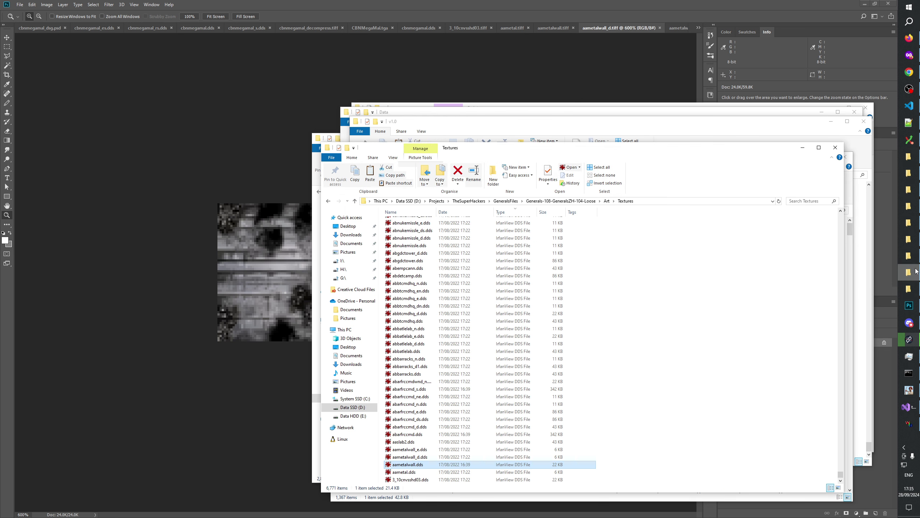
pyautogui.click(916, 271)
pyautogui.click(915, 235)
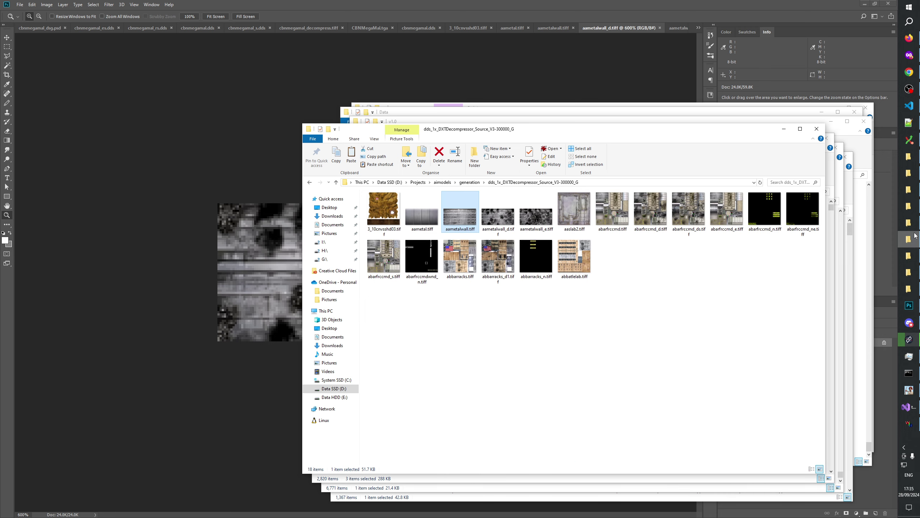
pyautogui.click(913, 216)
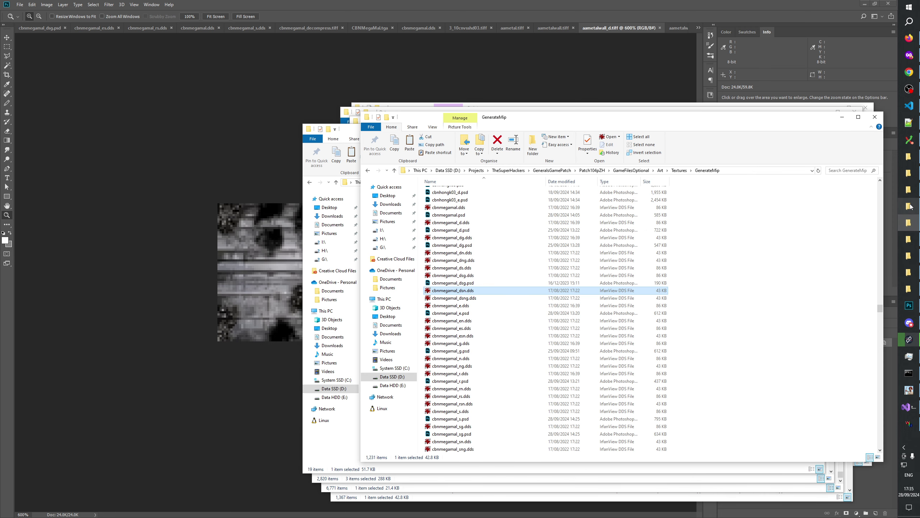
pyautogui.click(910, 206)
pyautogui.click(910, 206)
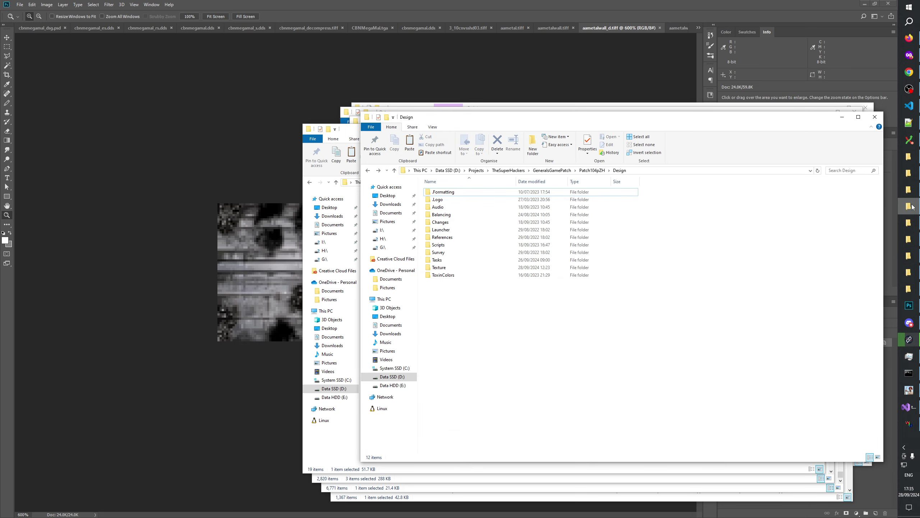
pyautogui.click(915, 282)
pyautogui.click(915, 281)
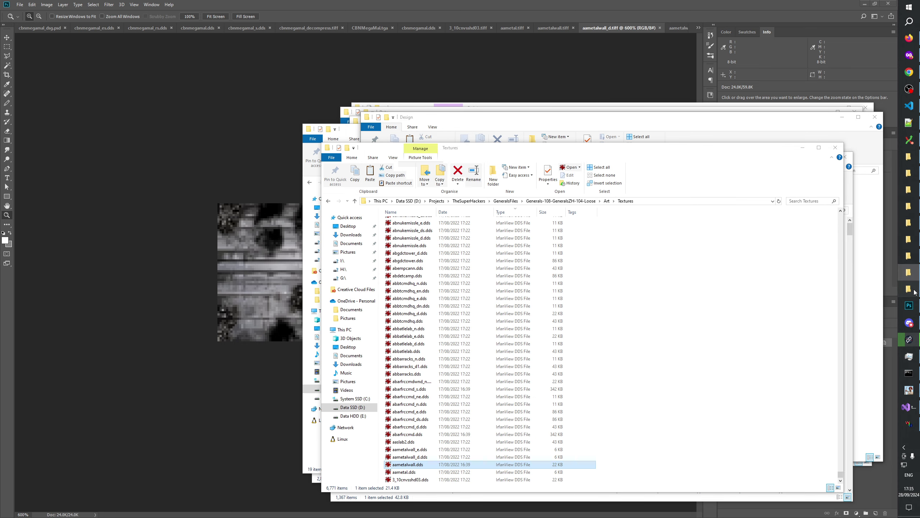
pyautogui.click(915, 282)
pyautogui.click(564, 211)
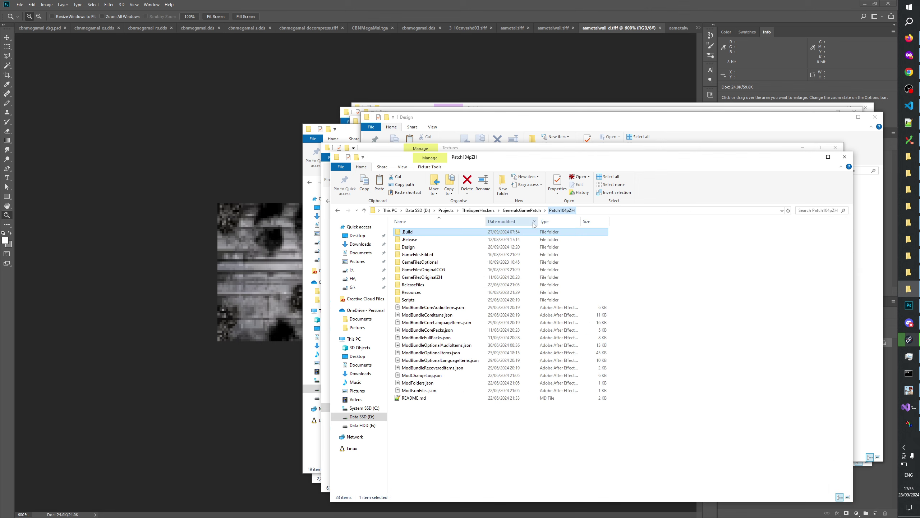
# Step: Open the CoreTextures\Art\Textures folder under Patch104pZH\.Build\RawBundleItems
pyautogui.doubleClick(411, 232)
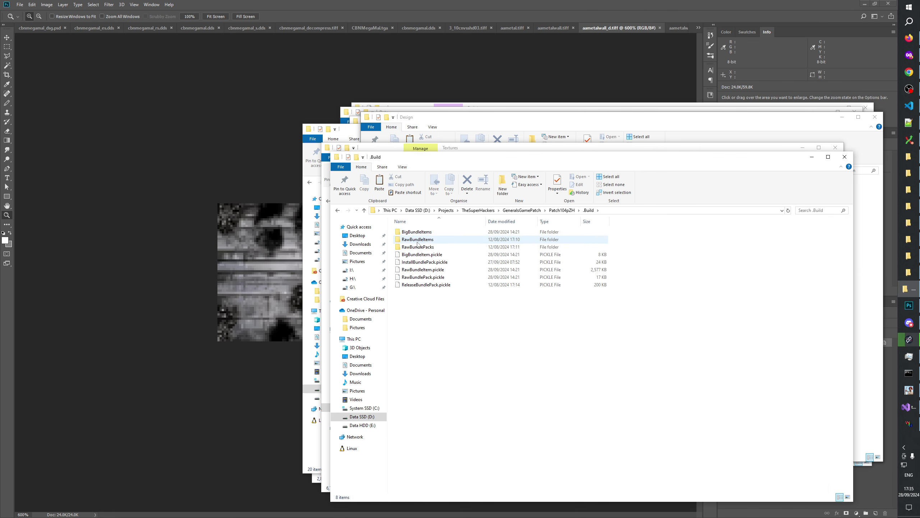
pyautogui.doubleClick(416, 241)
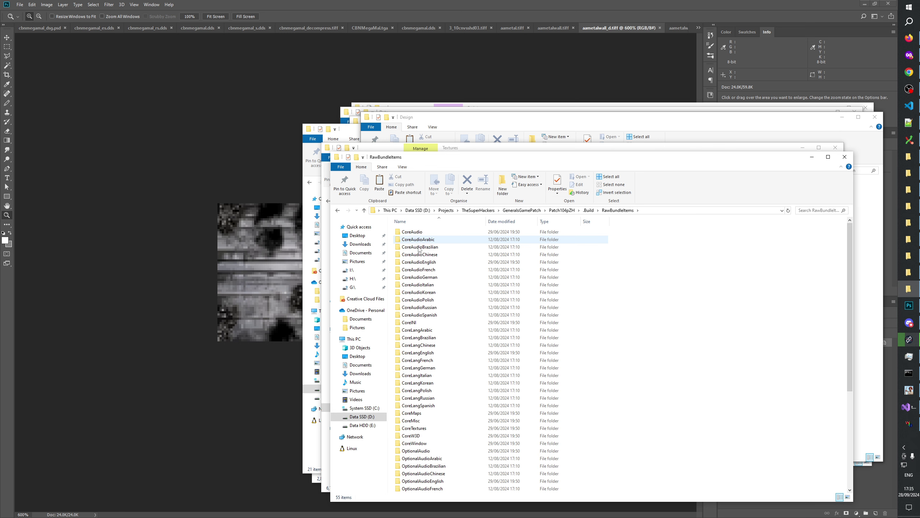
pyautogui.click(426, 376)
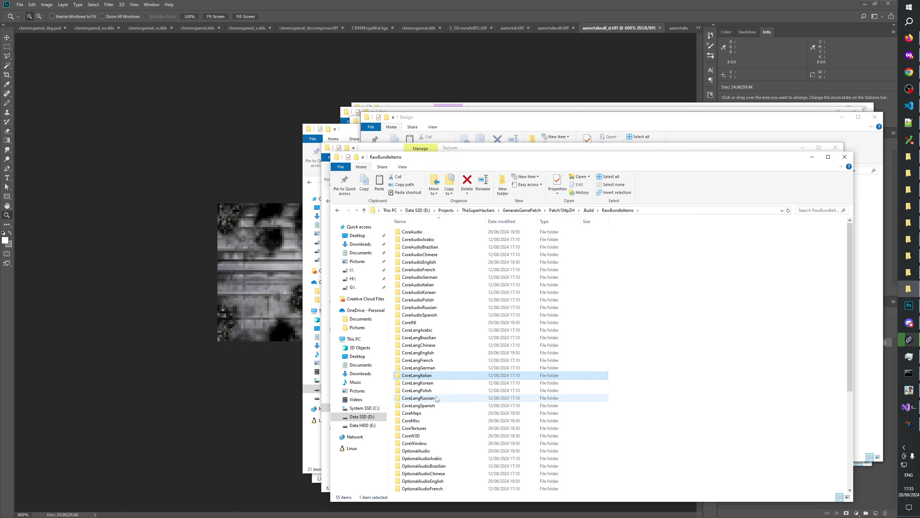
pyautogui.scroll(-4, 439, 390)
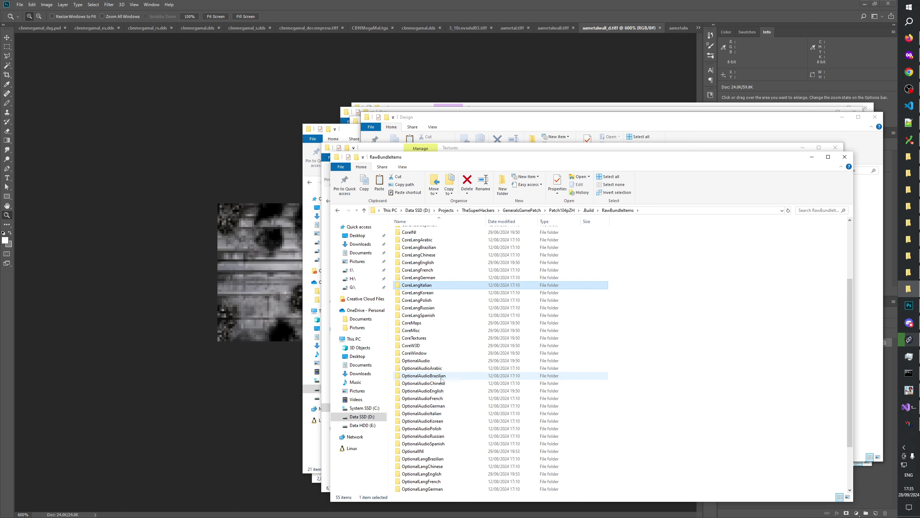
pyautogui.doubleClick(414, 337)
pyautogui.doubleClick(416, 232)
pyautogui.doubleClick(417, 232)
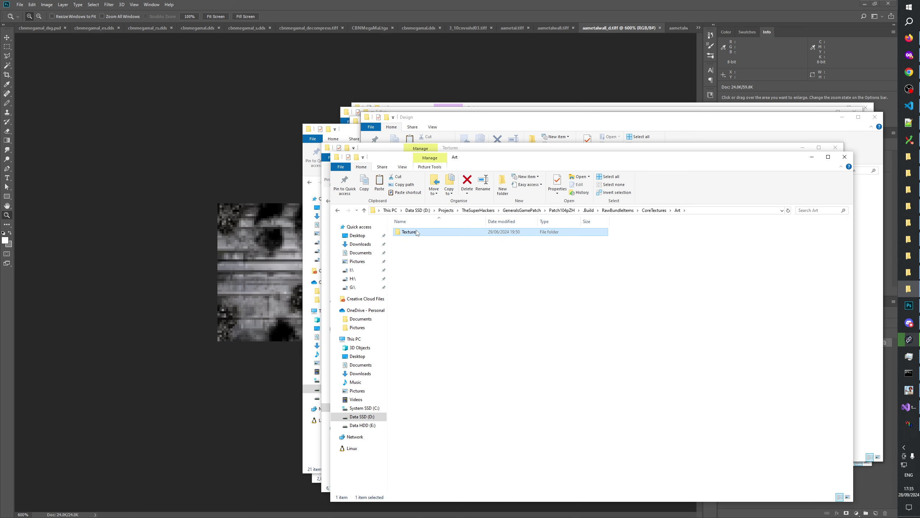
pyautogui.click(417, 232)
# Step: Check the first texture thumbnails in the CoreTextures build folder for aametalwall
pyautogui.hotkey('ctrl', 'c')
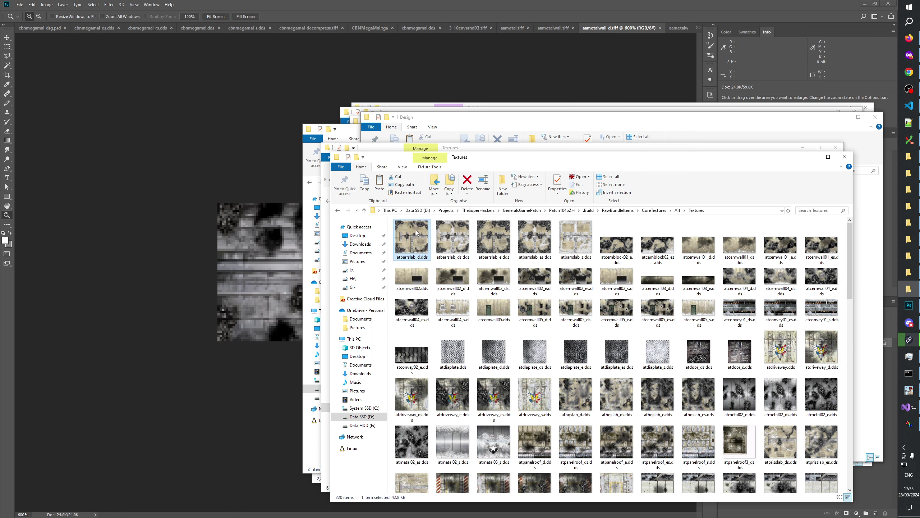
pyautogui.press('Right')
pyautogui.press('Right')
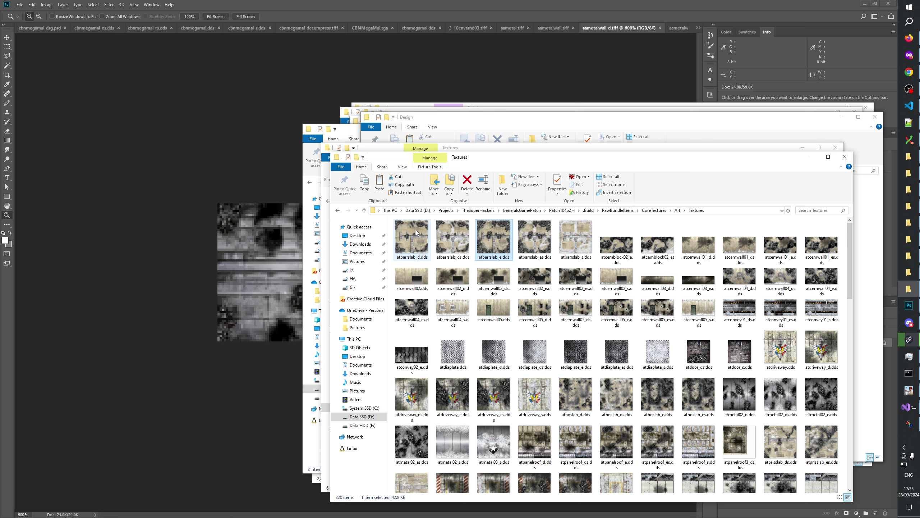
pyautogui.click(627, 250)
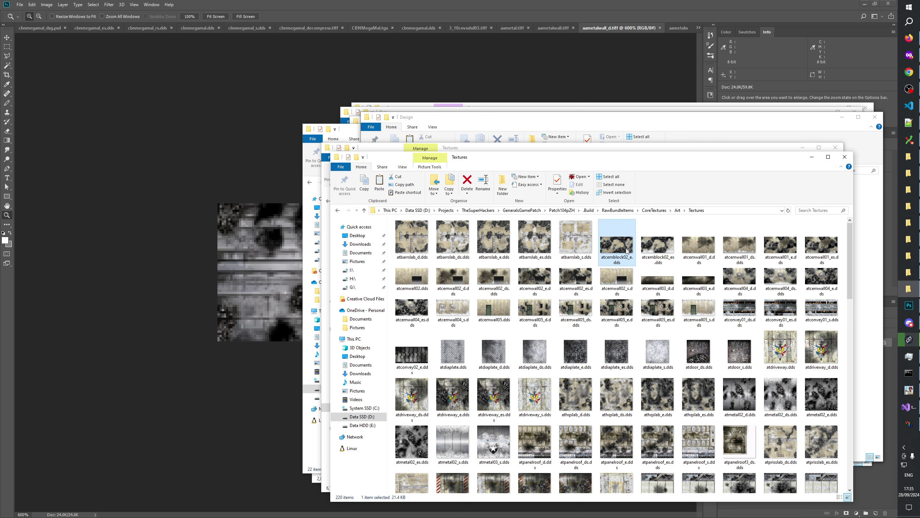
pyautogui.press('Right')
pyautogui.press('Right')
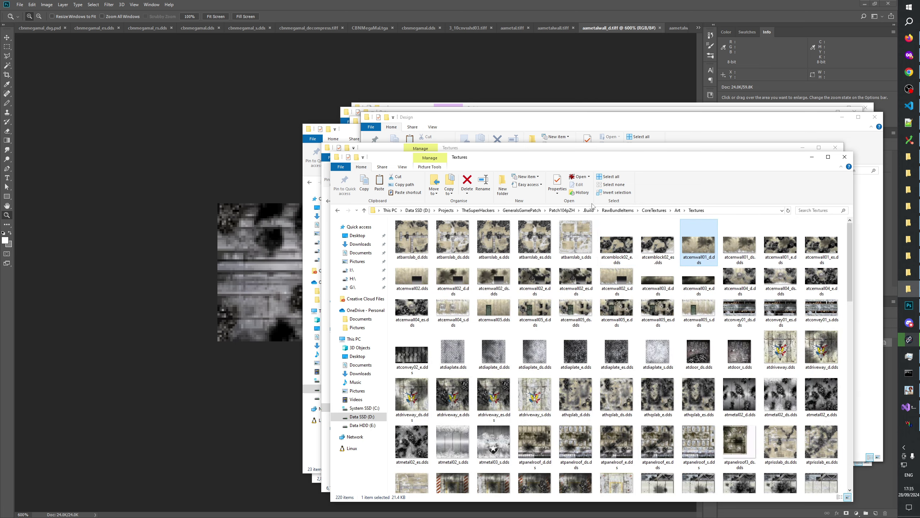
# Step: Paste the three AAMetalWall TGA files into Patch104pZH\GameFilesEdited\Art\Textures\GenerateMip
pyautogui.click(562, 212)
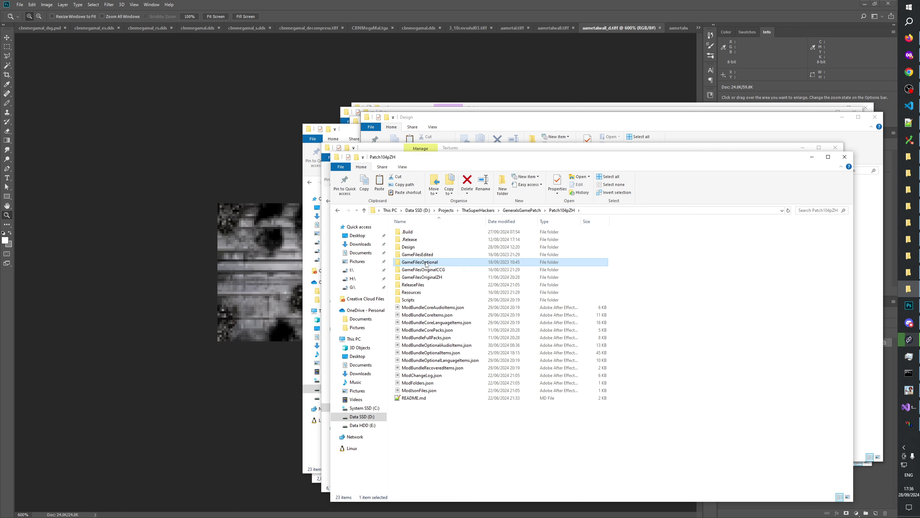
pyautogui.doubleClick(417, 254)
pyautogui.doubleClick(406, 231)
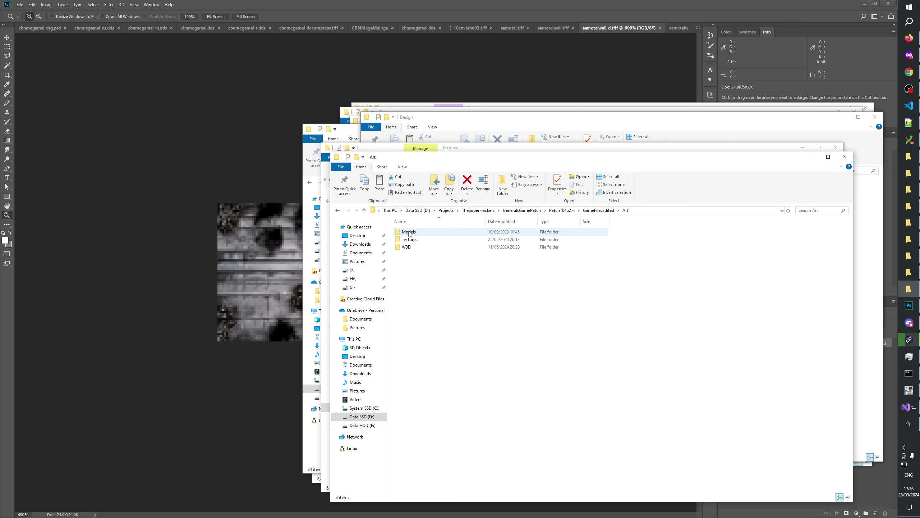
pyautogui.doubleClick(415, 243)
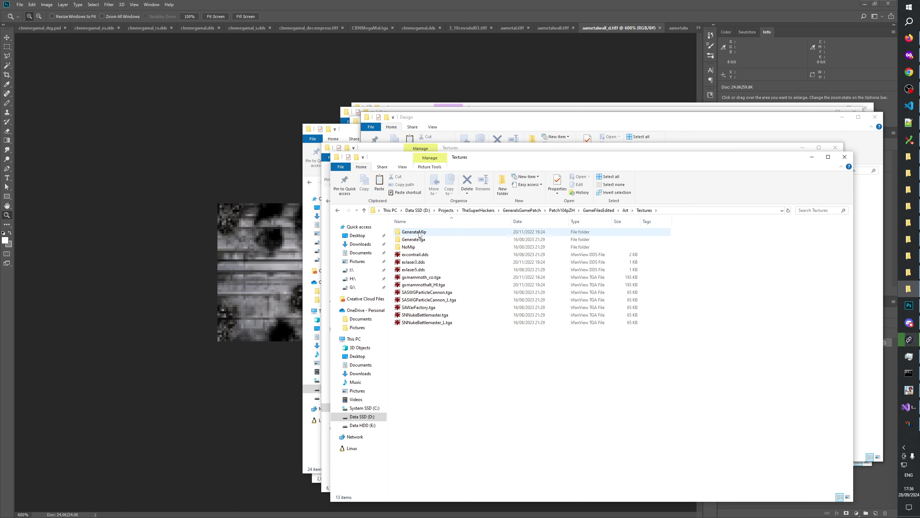
pyautogui.doubleClick(415, 235)
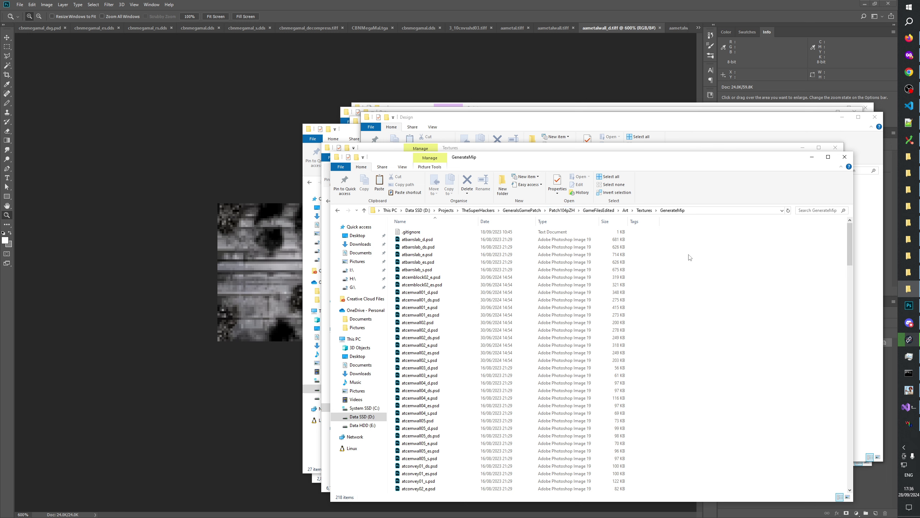
pyautogui.hotkey('ctrl', 'v')
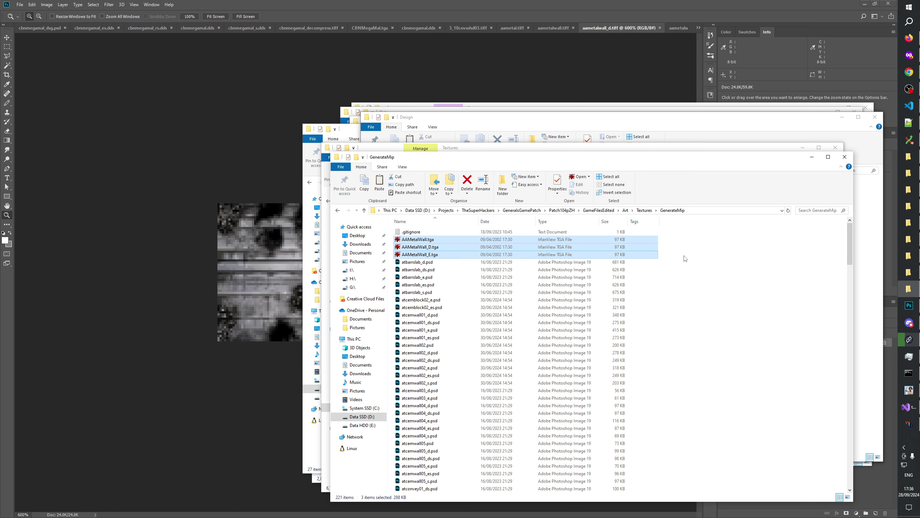
# Step: Rename the pasted AAMetalWall.tga to the all-lowercase aametalwall.tga
pyautogui.click(416, 240)
pyautogui.click(415, 241)
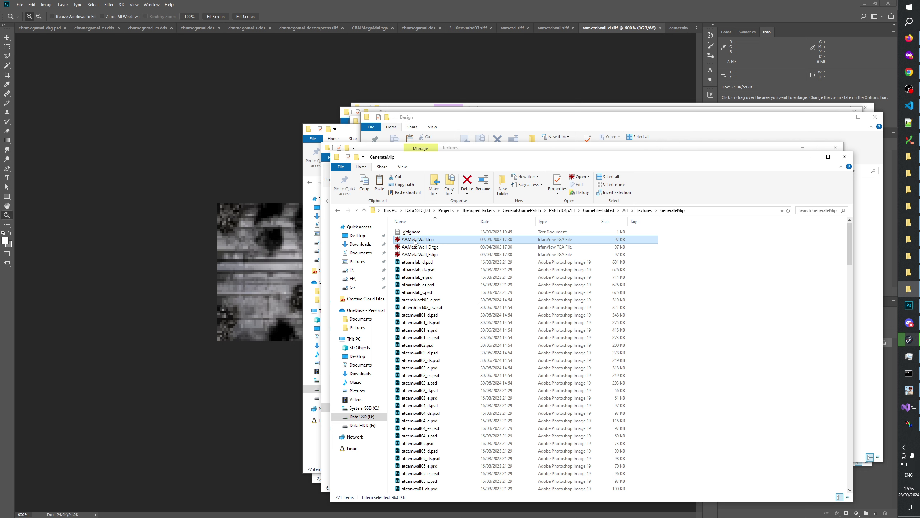
pyautogui.click(413, 241)
pyautogui.moveTo(422, 240); pyautogui.dragTo(401, 240)
pyautogui.write('aam')
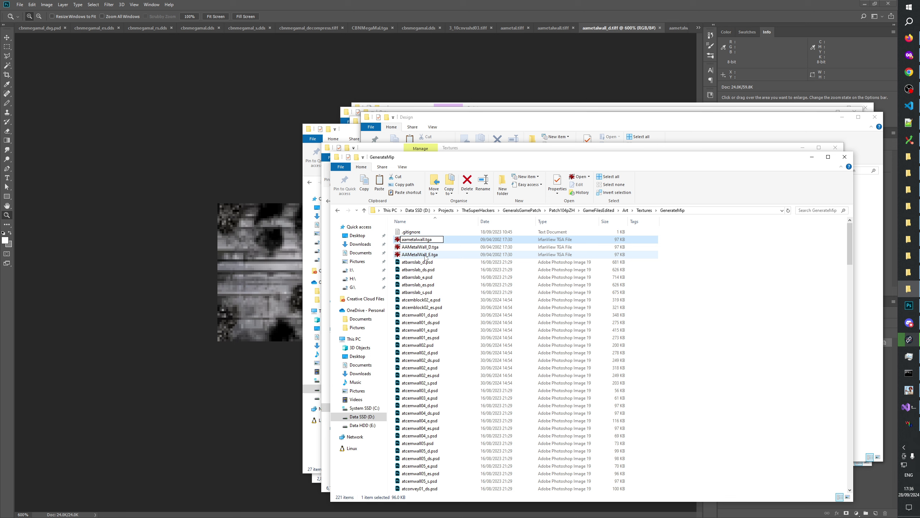
# Step: Rename the damaged variant AAMetalWall_D.tga to aametalwall_d.tga
pyautogui.click(409, 248)
pyautogui.click(409, 249)
pyautogui.moveTo(408, 250); pyautogui.dragTo(402, 250)
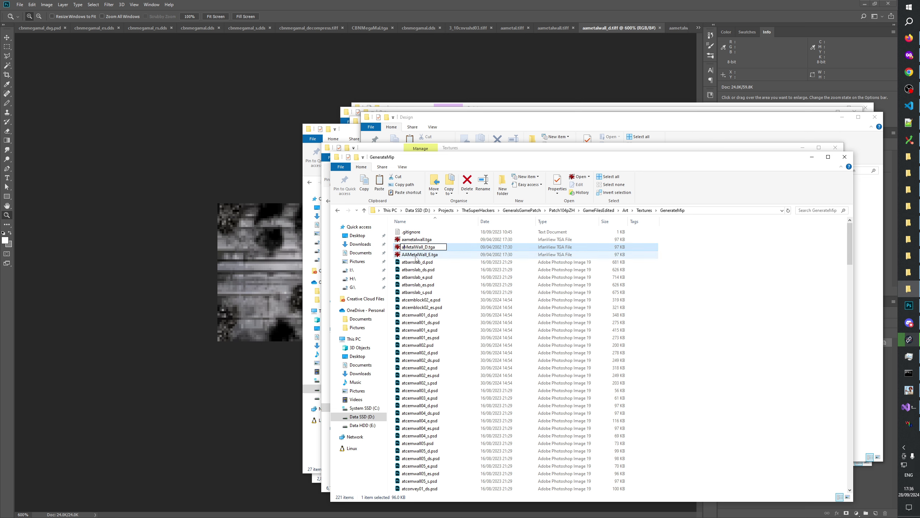
pyautogui.write('aam')
# Step: Rename AAMetalWall_E.tga to aametalwall_e.tga and clear the file selection
pyautogui.click(414, 254)
pyautogui.click(410, 254)
pyautogui.moveTo(410, 254); pyautogui.dragTo(387, 256)
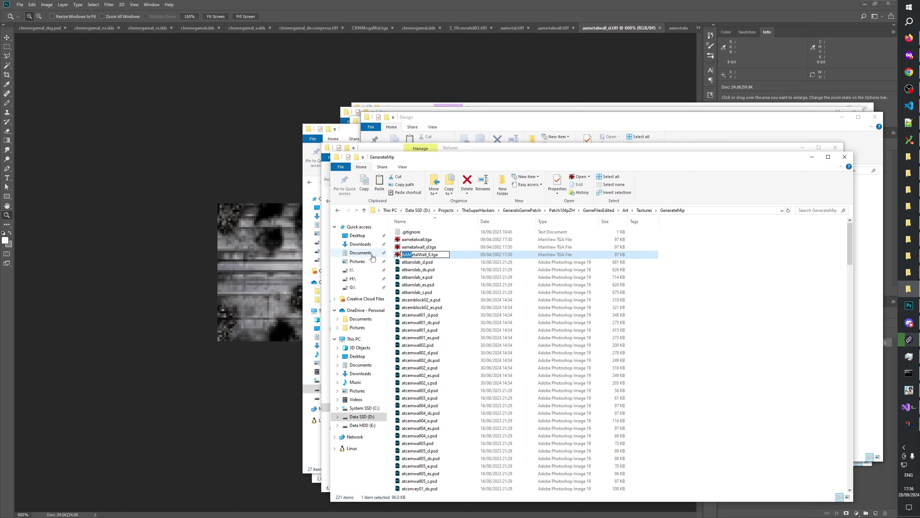
pyautogui.write('aame')
pyautogui.press('Return')
pyautogui.click(778, 295)
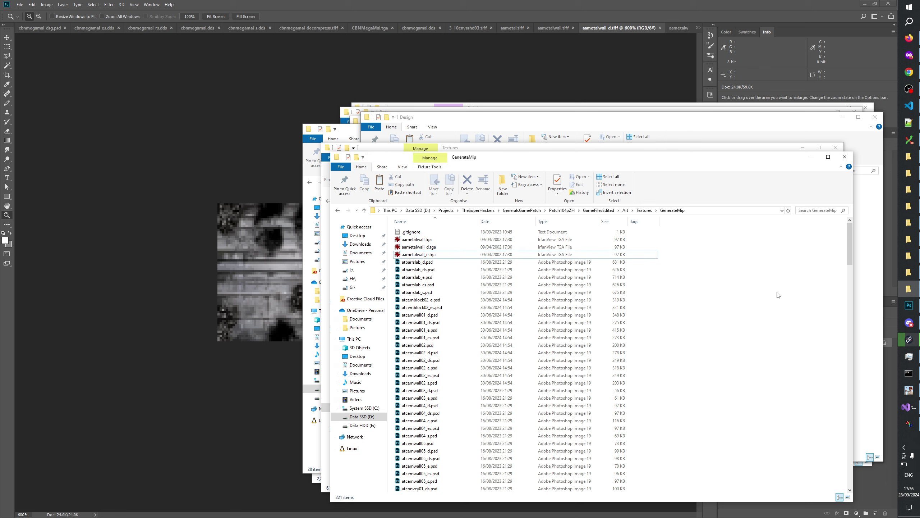
# Step: View aametalwall.tga in IrfanView and compare it with the aametalwall_d.tga and aametalwall_e.tga variants
pyautogui.doubleClick(414, 240)
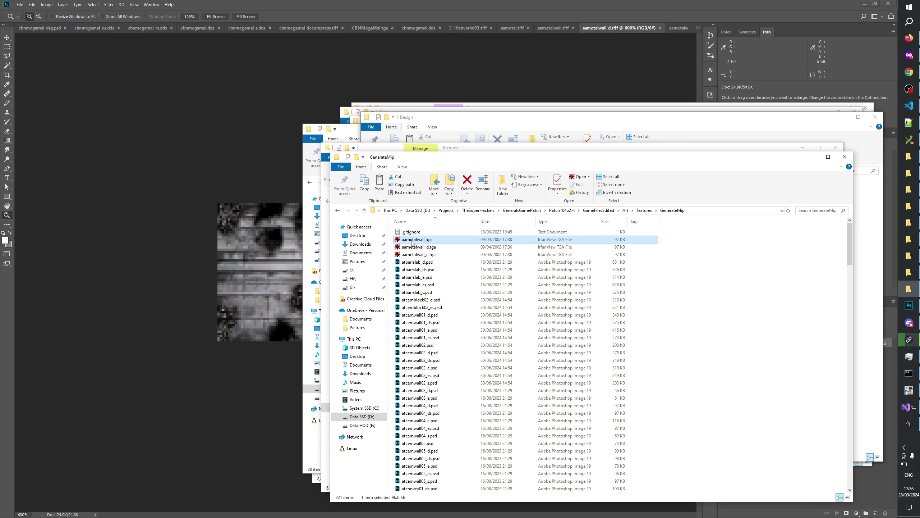
pyautogui.press('Right')
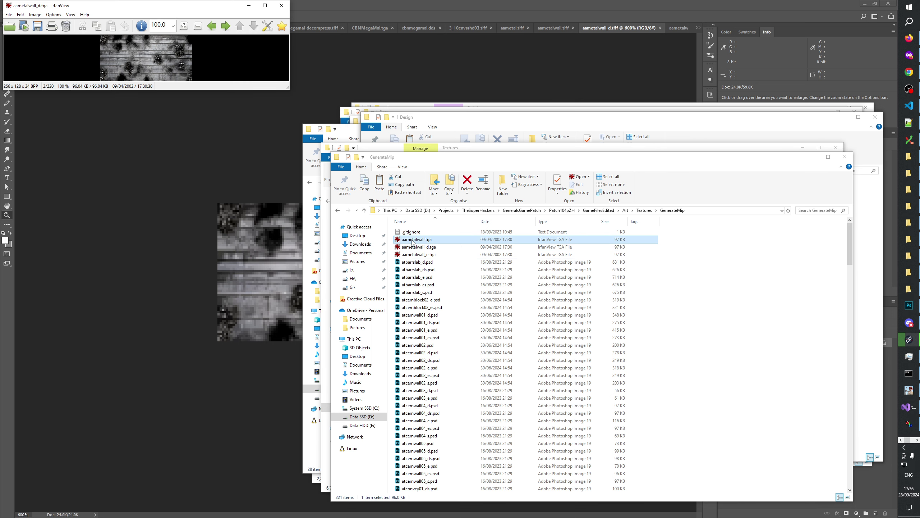
pyautogui.press('Right')
pyautogui.press('Left')
pyautogui.press('Left')
pyautogui.press('Right')
pyautogui.press('Right')
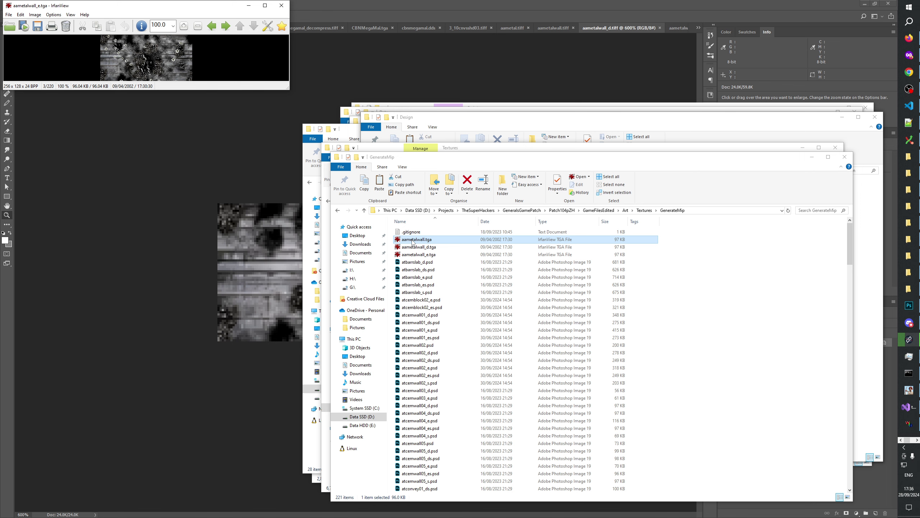
# Step: Close the open texture preview and preview aametal.dds from the Generals-108-GeneralsZH-104-Loose Textures folder
pyautogui.press('Escape')
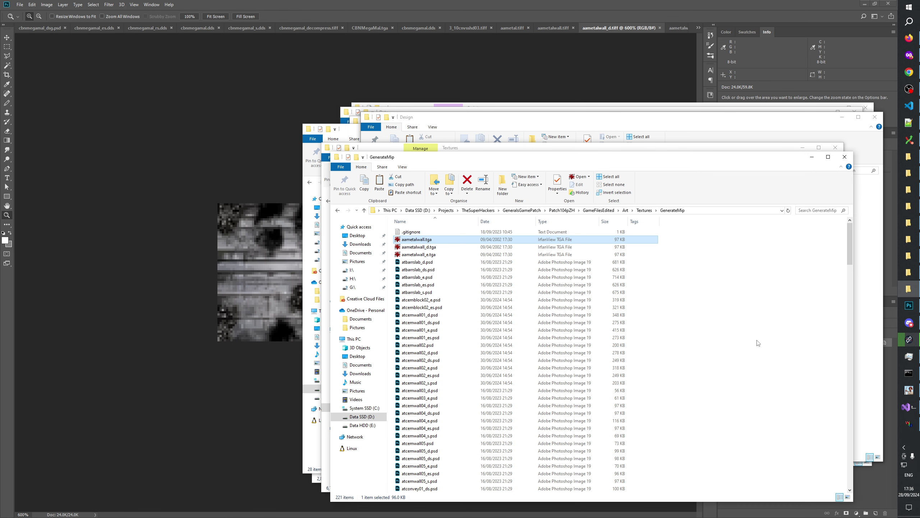
pyautogui.click(786, 307)
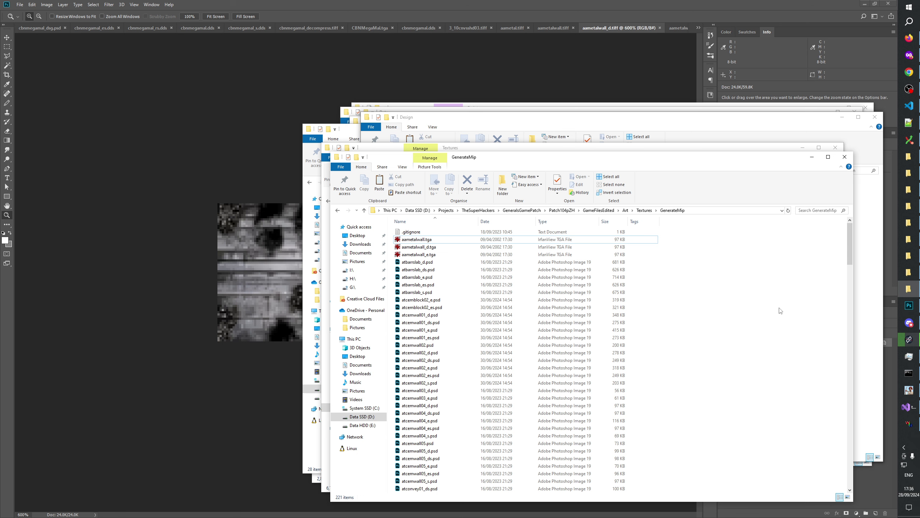
pyautogui.click(914, 278)
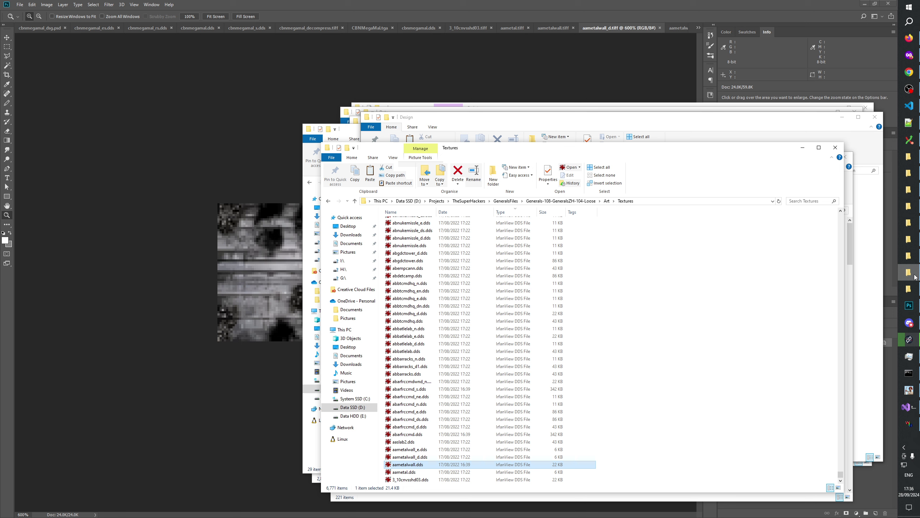
pyautogui.doubleClick(403, 472)
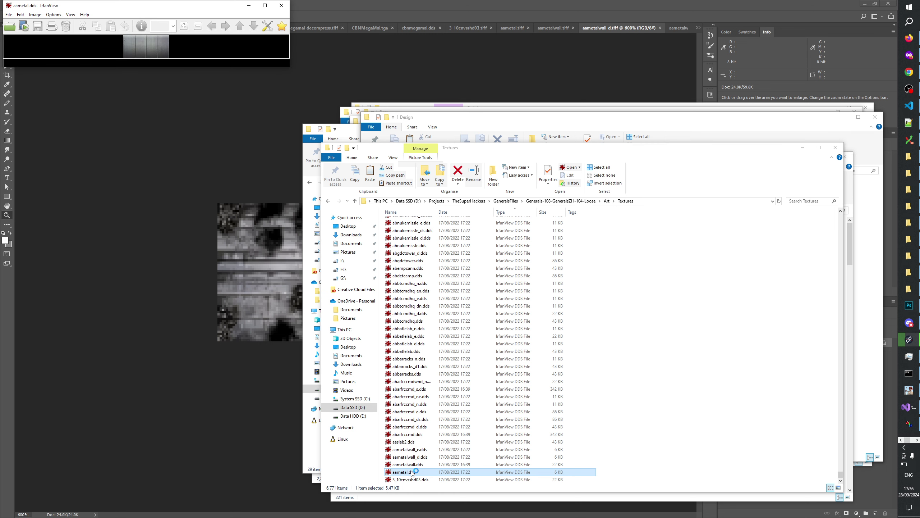
pyautogui.click(284, 8)
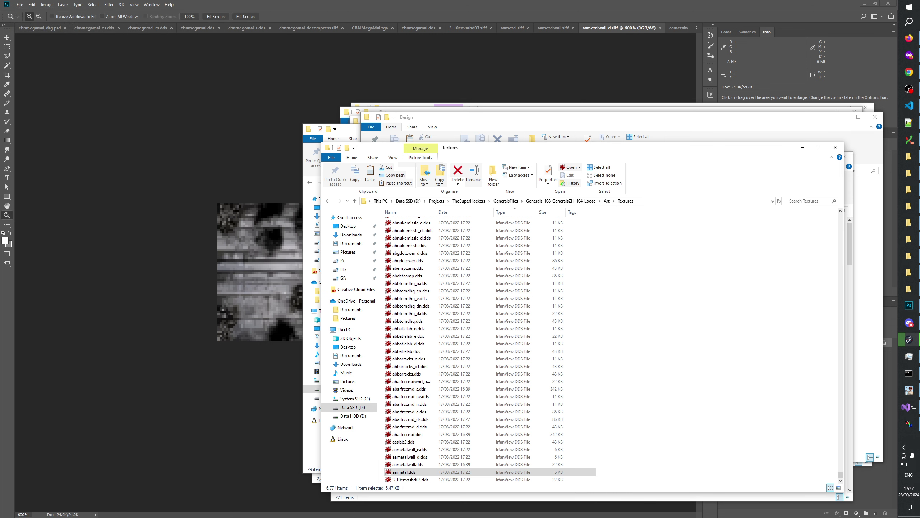
# Step: Bring up the dds_1x_DXTDecompressor_Source_V3-300000_G output folder and preview abarfrccmd.tiff at full size
pyautogui.click(908, 289)
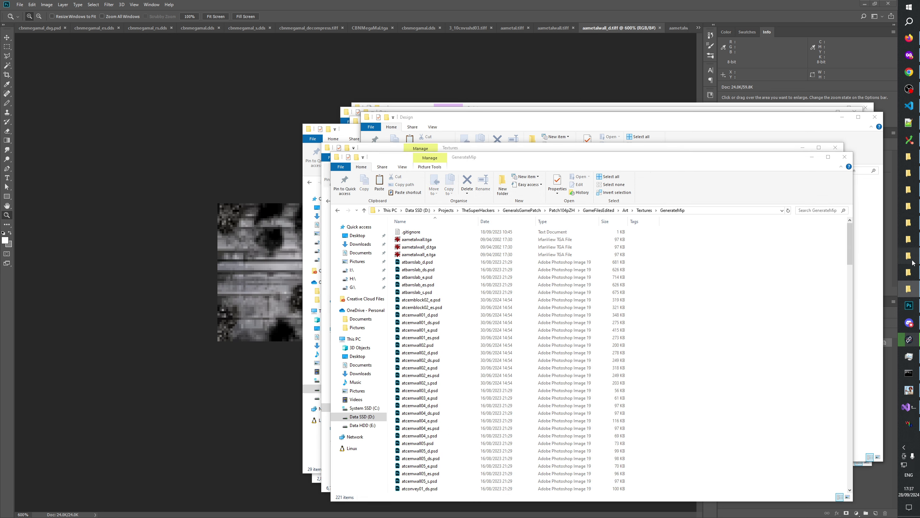
pyautogui.click(912, 261)
pyautogui.click(911, 242)
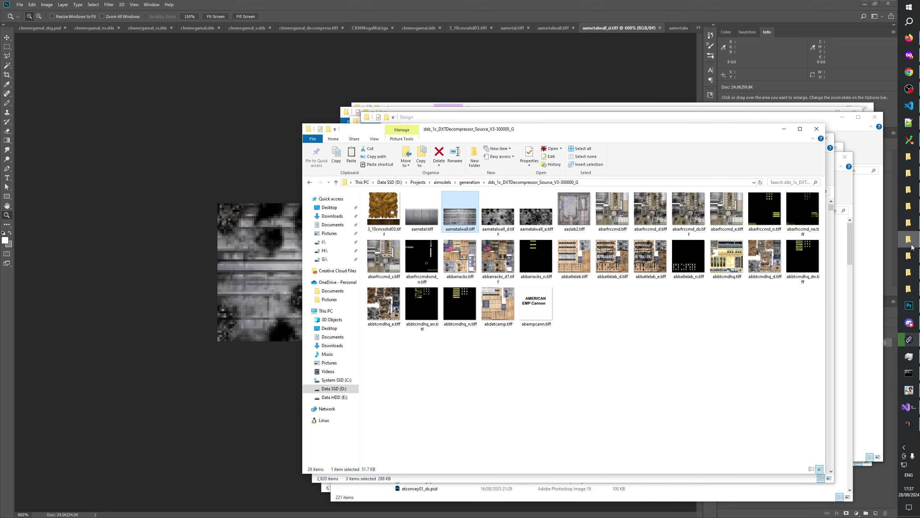
pyautogui.click(672, 362)
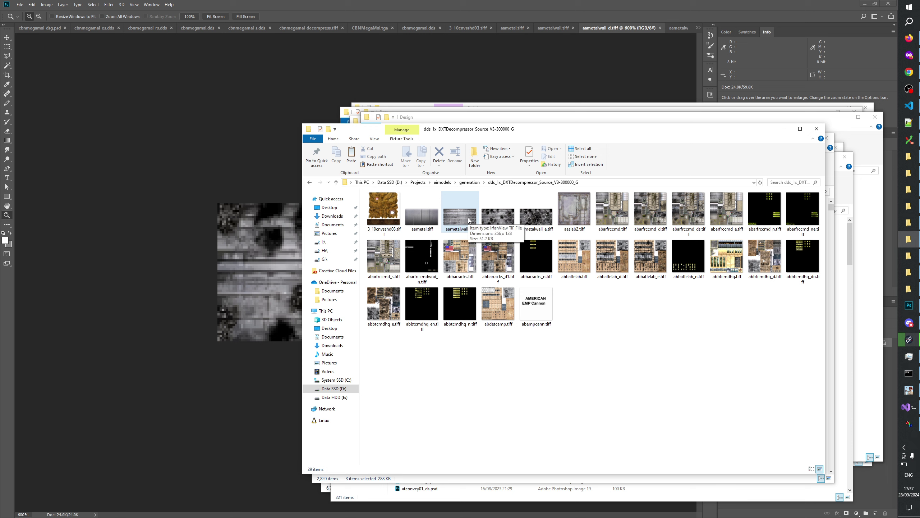
pyautogui.doubleClick(607, 211)
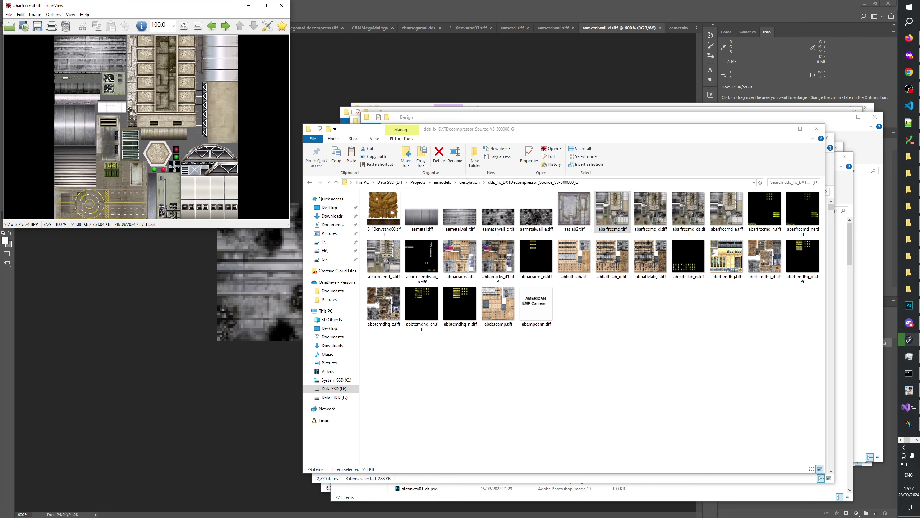
pyautogui.click(281, 6)
# Step: Open abarfrccmd.tiff and abarfrccmd_d.tiff from the output folder in Photoshop and view both documents
pyautogui.keyDown('ctrl'); pyautogui.click(653, 212); pyautogui.keyUp('ctrl')
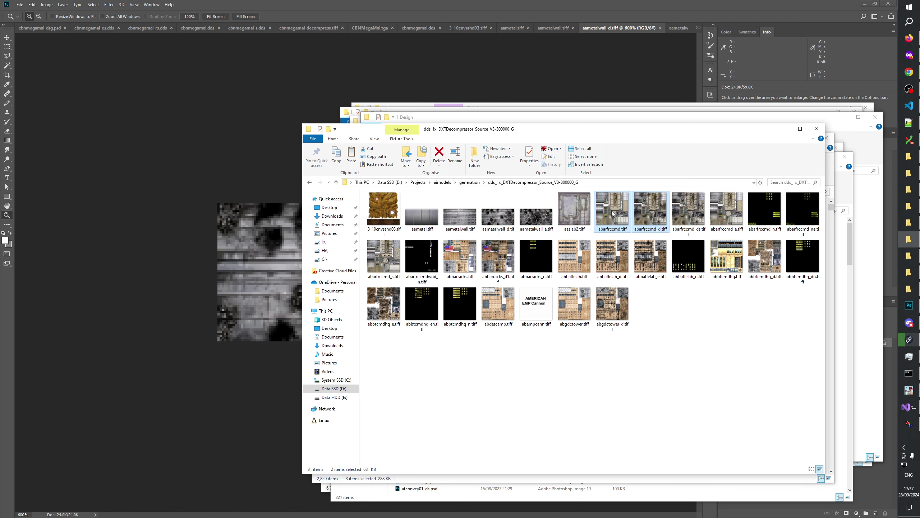
pyautogui.moveTo(608, 213); pyautogui.dragTo(691, 30)
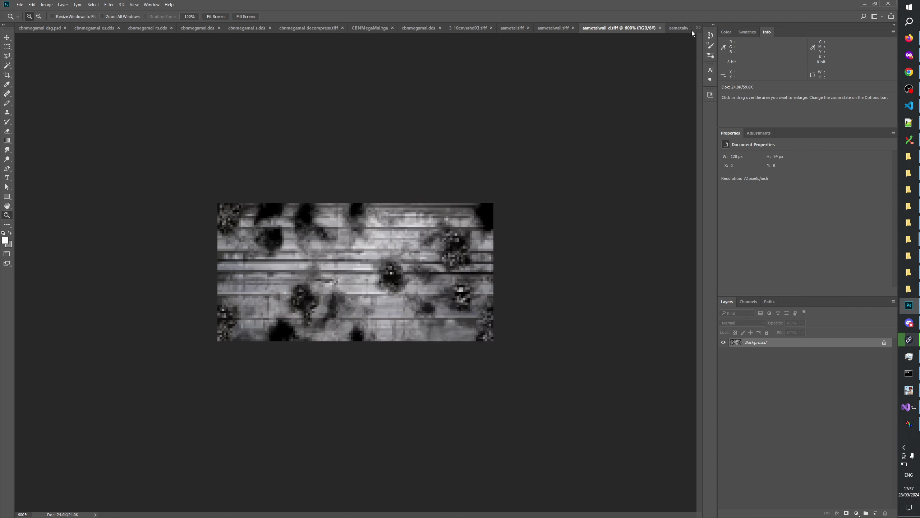
pyautogui.click(579, 28)
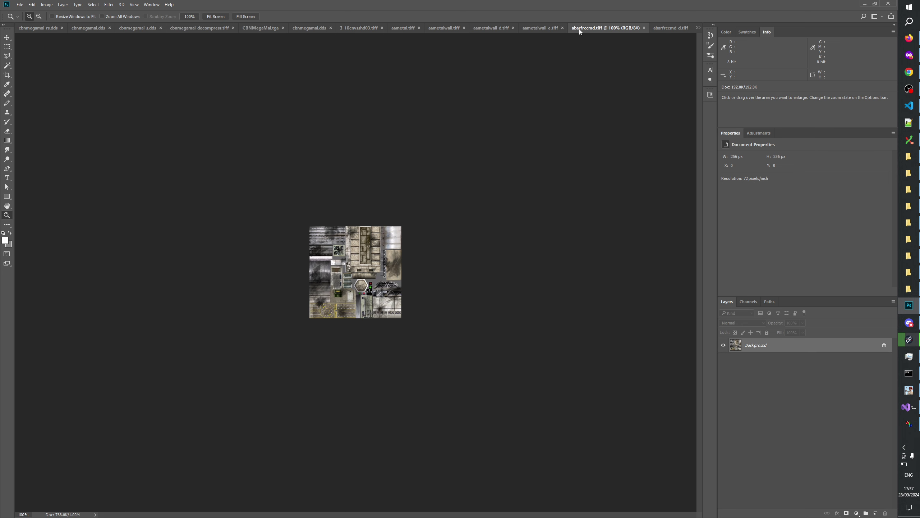
pyautogui.click(658, 28)
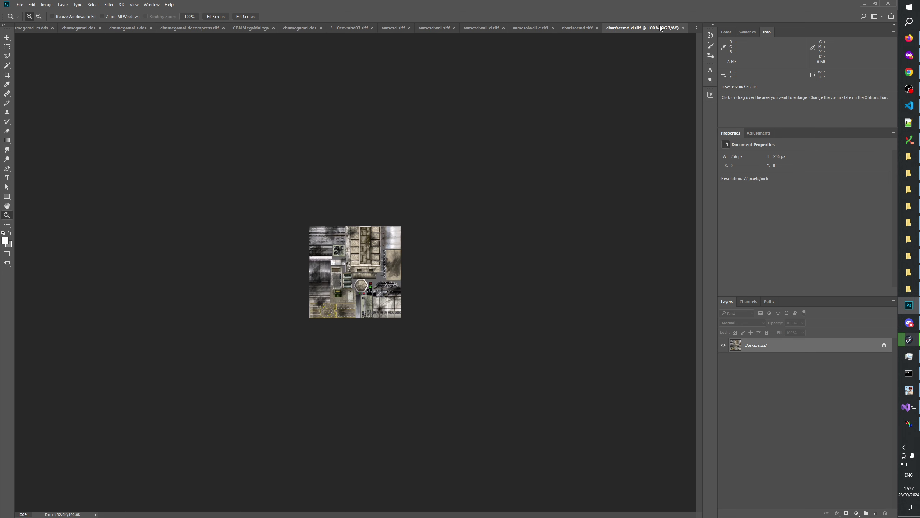
# Step: Switch to chaiNNer and stop the running batch upscale
pyautogui.hotkey('alt', 'Tab')
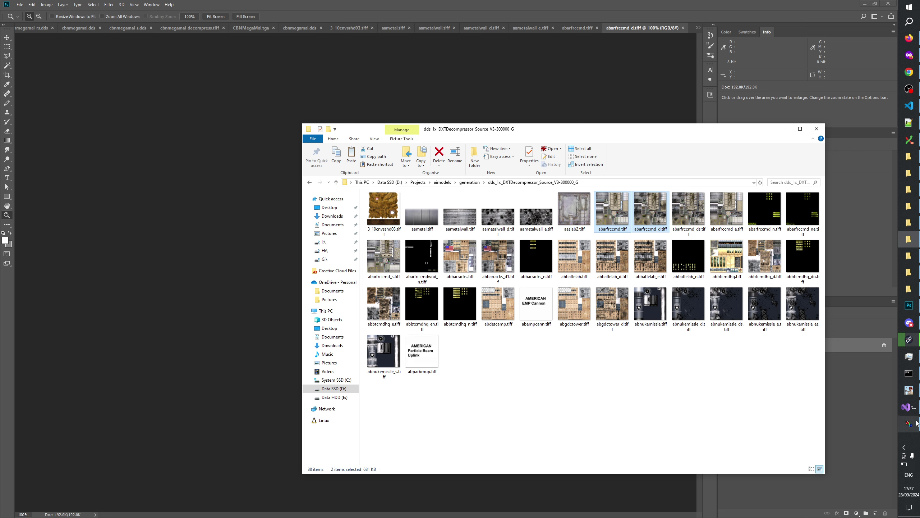
pyautogui.moveTo(899, 386)
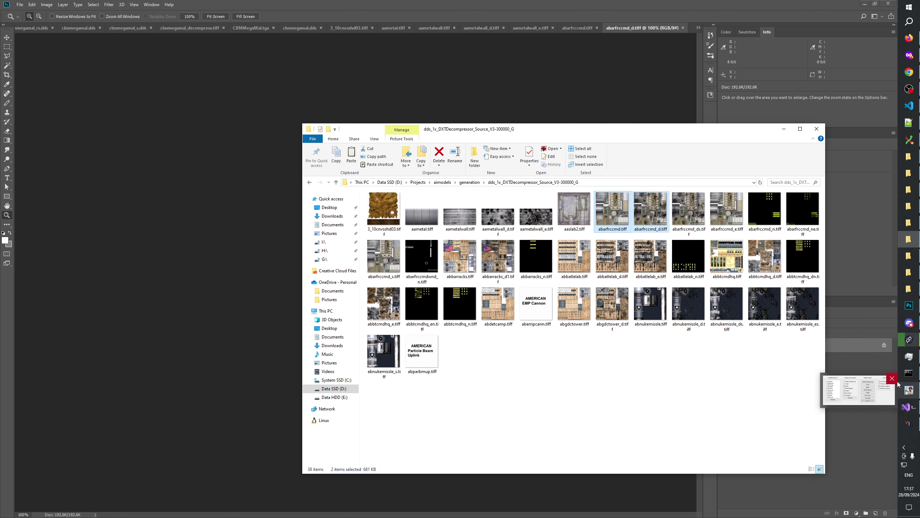
pyautogui.click(913, 345)
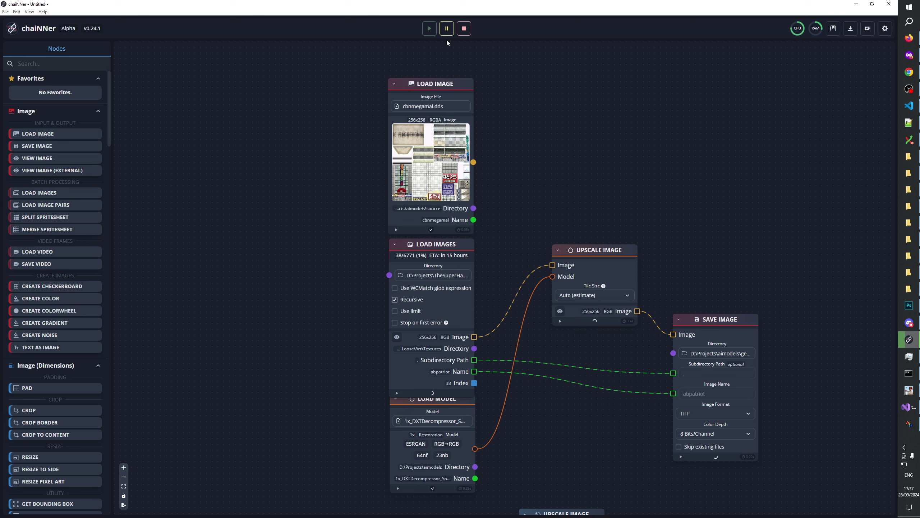
pyautogui.click(464, 29)
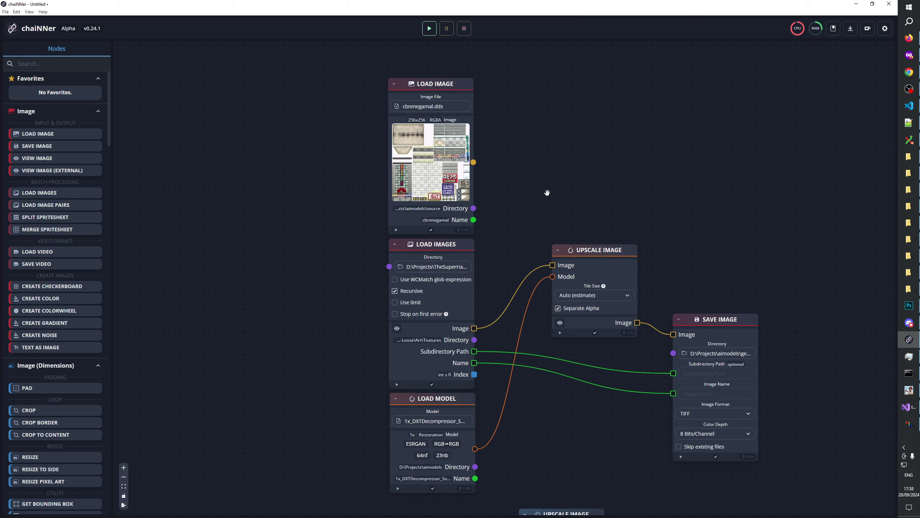
# Step: Delete all generated TIFF images from the dds_1x_DXTDecompressor_Source_V3-300000_G output folder
pyautogui.hotkey('alt', 'Tab')
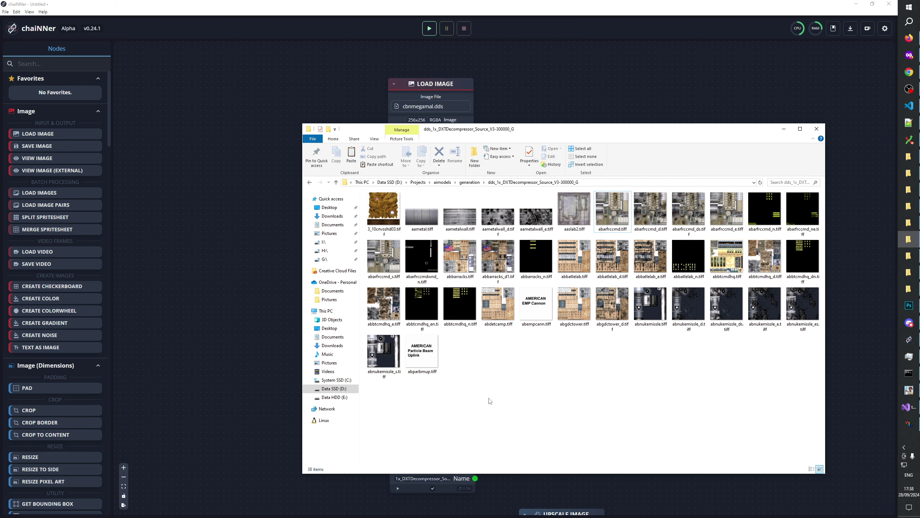
pyautogui.hotkey('ctrl', 'a')
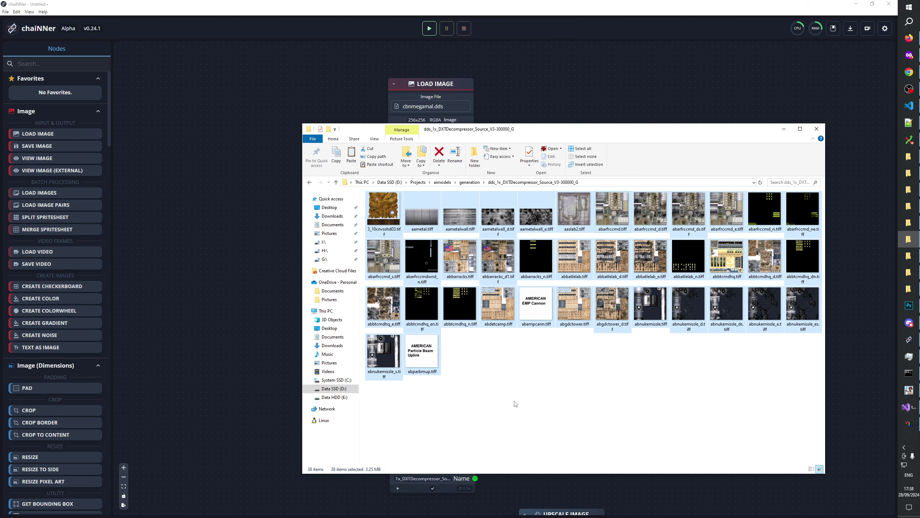
pyautogui.press('Delete')
pyautogui.press('Return')
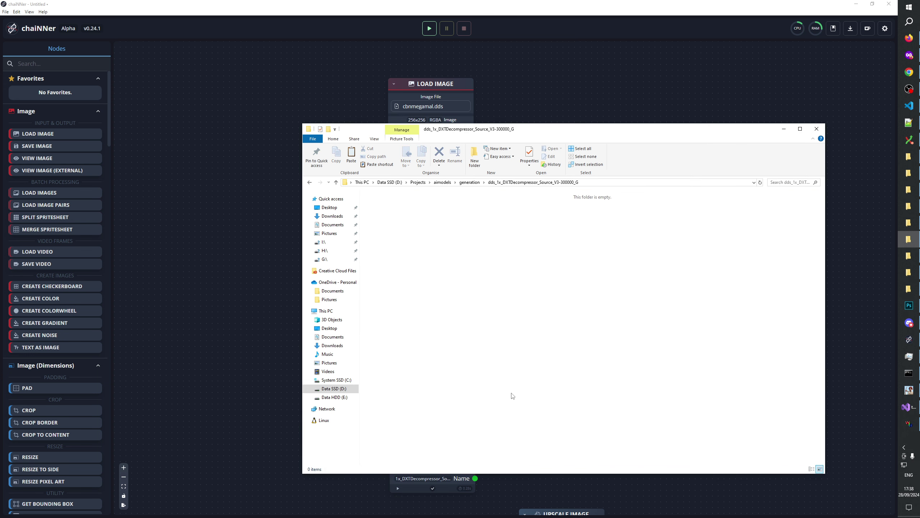
# Step: Return to chaiNNer and set the Load Images node's directory to D:\_TEST\Textures
pyautogui.hotkey('alt', 'Tab')
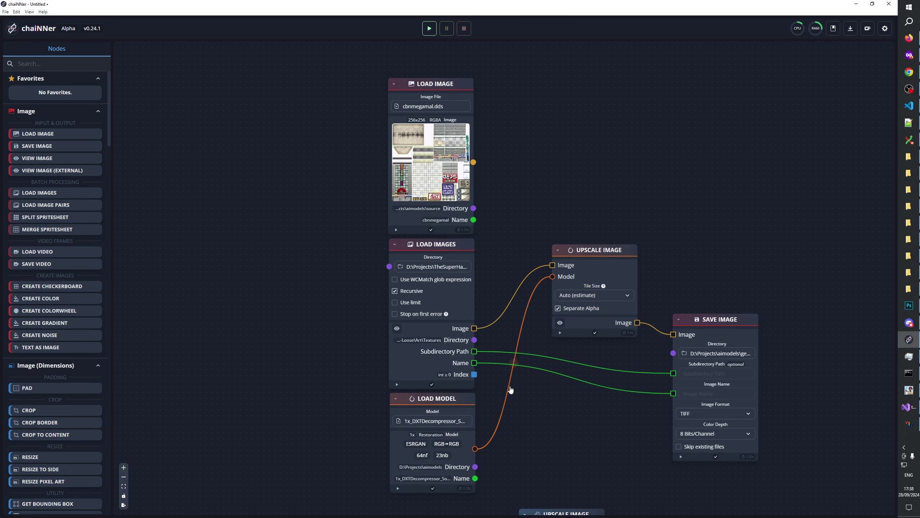
pyautogui.click(458, 268)
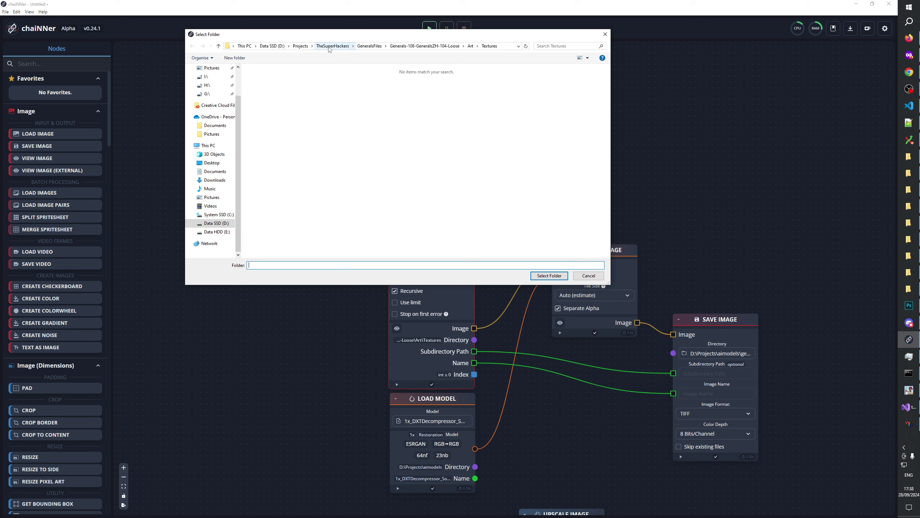
pyautogui.click(272, 46)
pyautogui.doubleClick(261, 78)
pyautogui.click(261, 109)
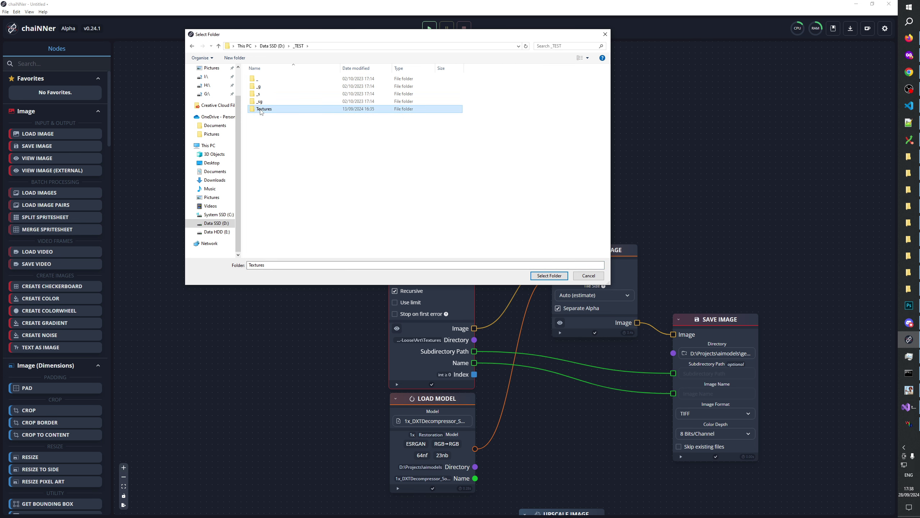
pyautogui.doubleClick(261, 109)
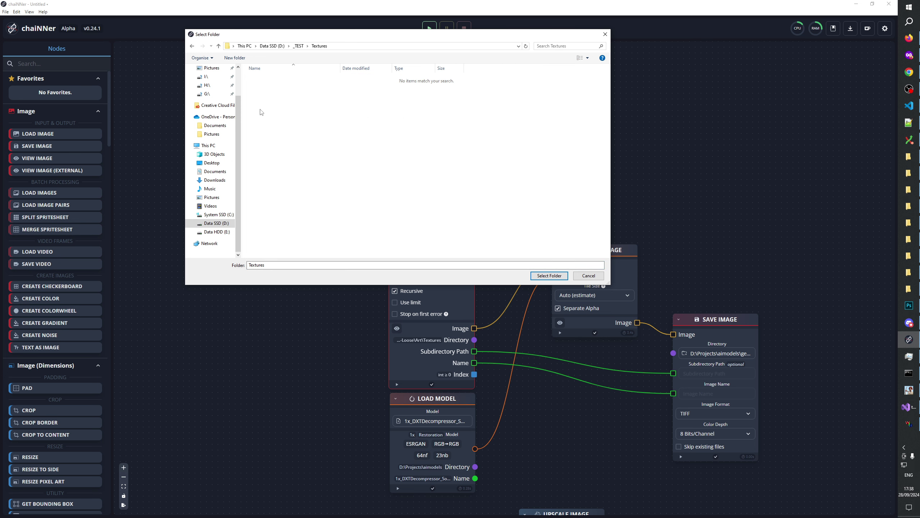
pyautogui.click(549, 276)
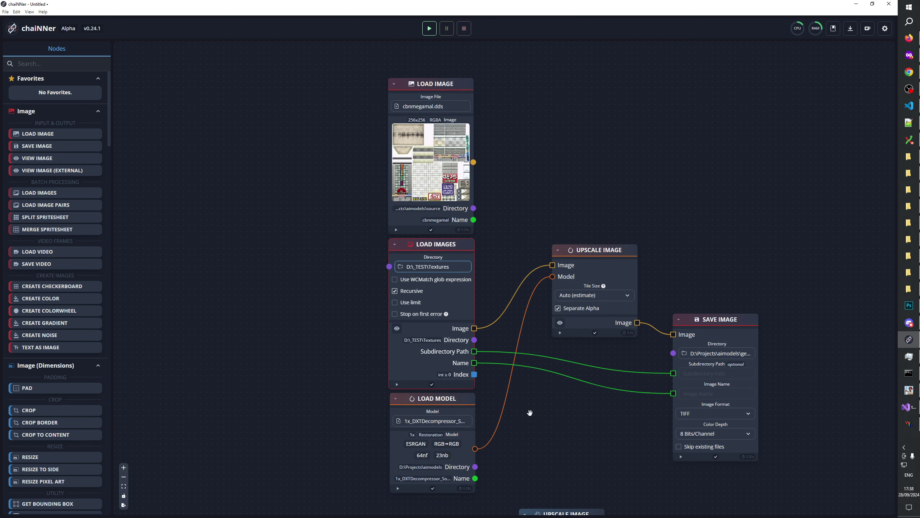
pyautogui.moveTo(551, 436); pyautogui.dragTo(541, 419)
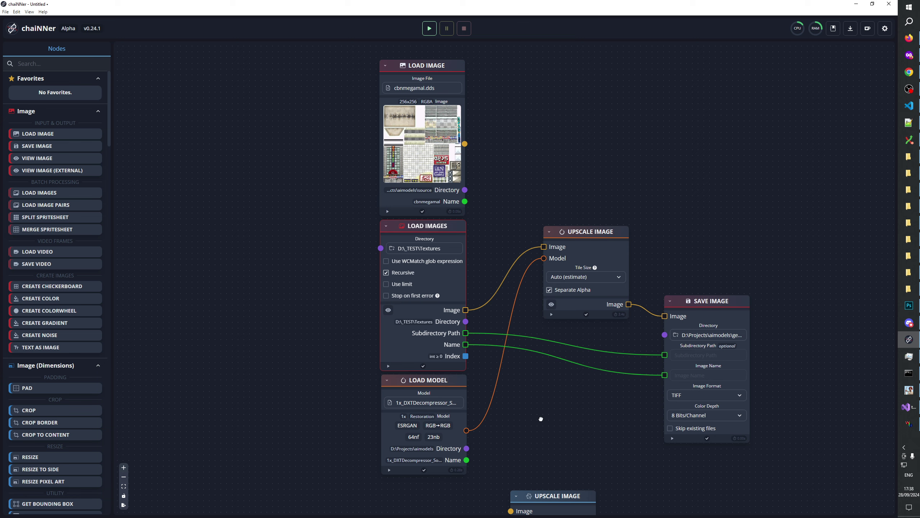
pyautogui.moveTo(541, 418); pyautogui.dragTo(539, 415)
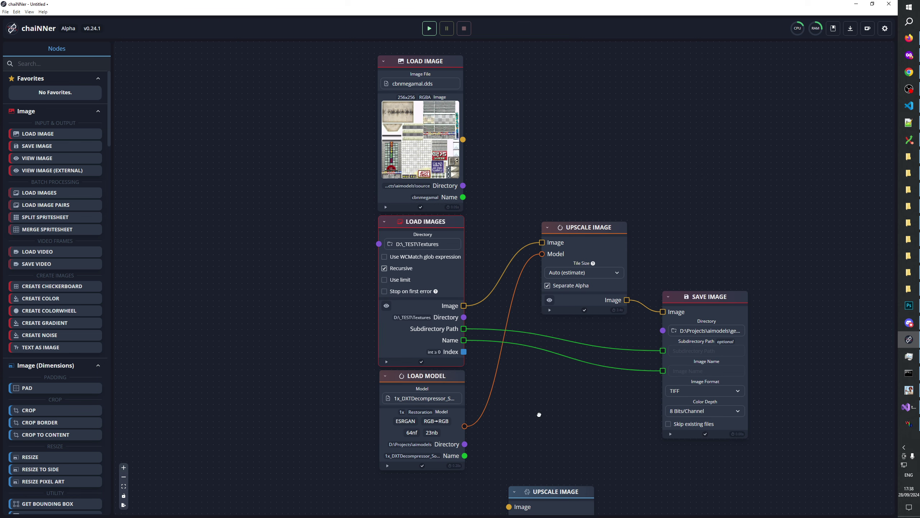
# Step: Open a new File Explorer window on Data SSD (D:) and select the _TEST folder
pyautogui.click(915, 276)
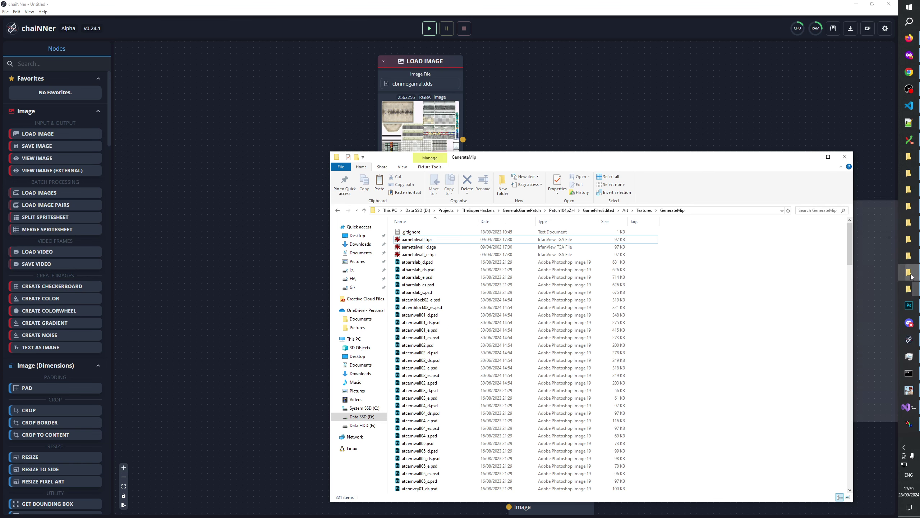
pyautogui.middleClick(910, 274)
pyautogui.click(531, 301)
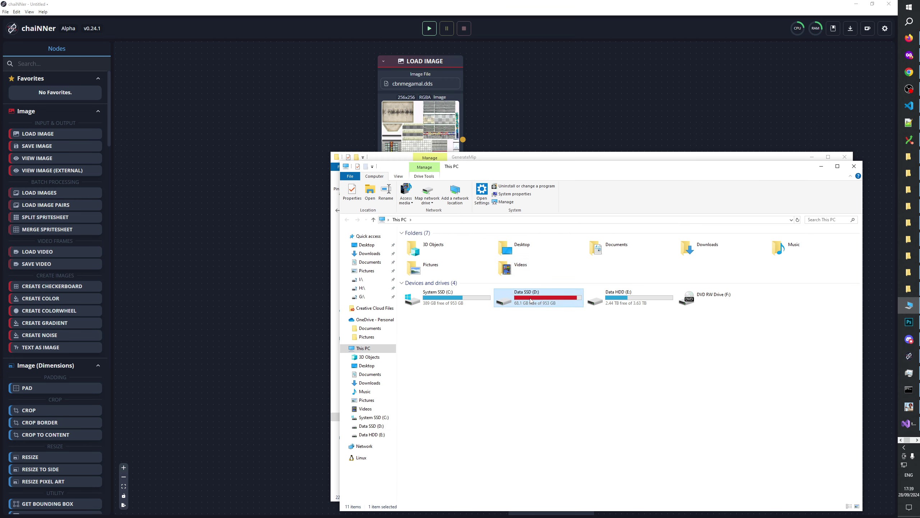
pyautogui.doubleClick(531, 300)
pyautogui.click(419, 243)
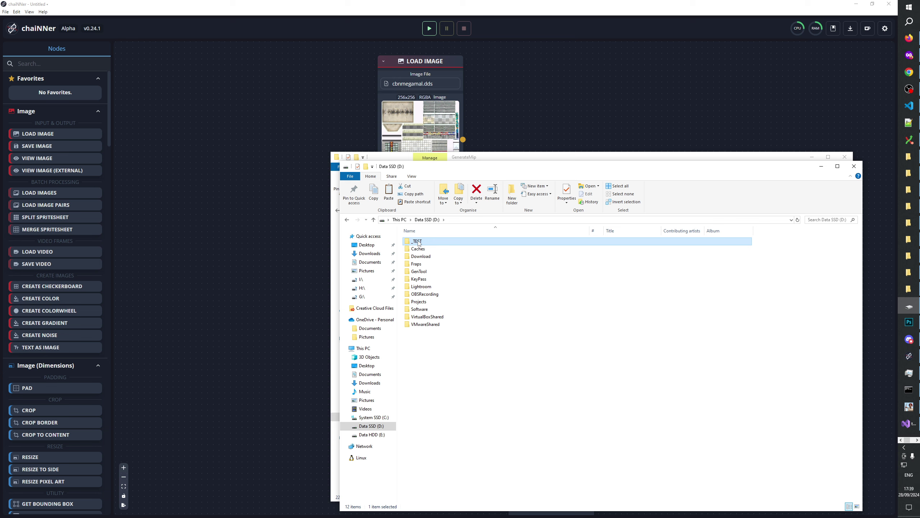
pyautogui.click(910, 289)
pyautogui.click(910, 272)
pyautogui.click(910, 256)
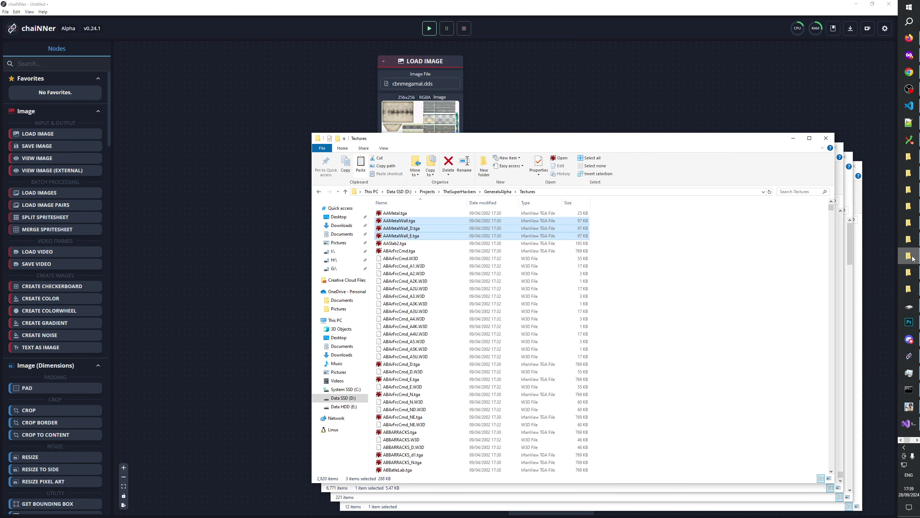
pyautogui.click(914, 243)
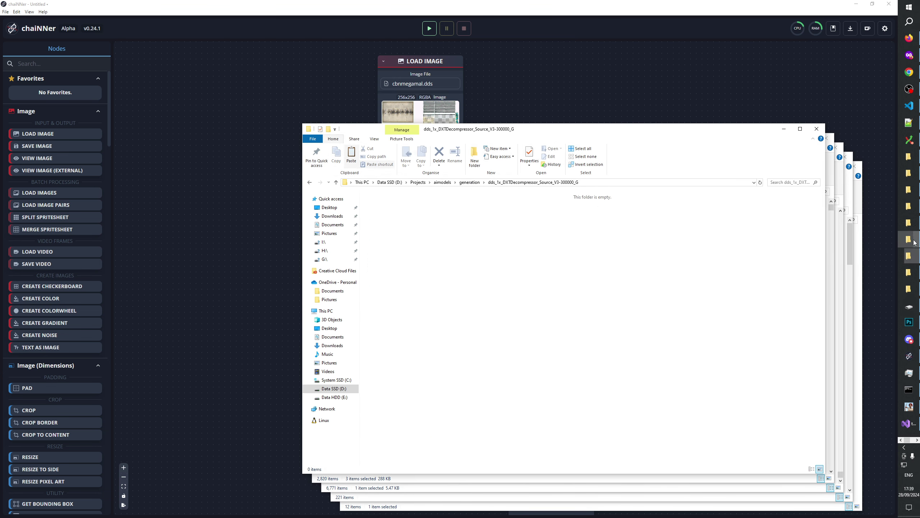
# Step: Switch to the Data SSD (D:) Explorer window and open the Projects\TheSuperHackers\GeneralsFiles folder
pyautogui.click(912, 290)
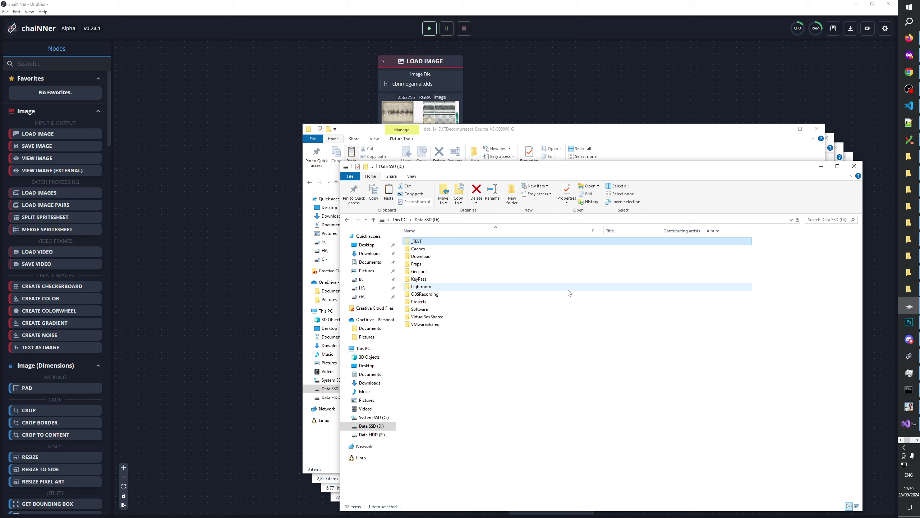
pyautogui.doubleClick(433, 302)
pyautogui.doubleClick(428, 309)
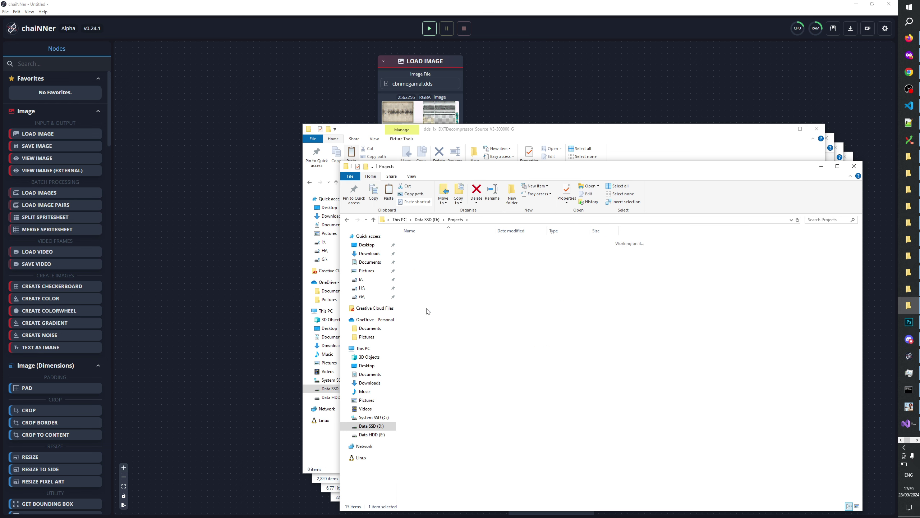
pyautogui.doubleClick(431, 297)
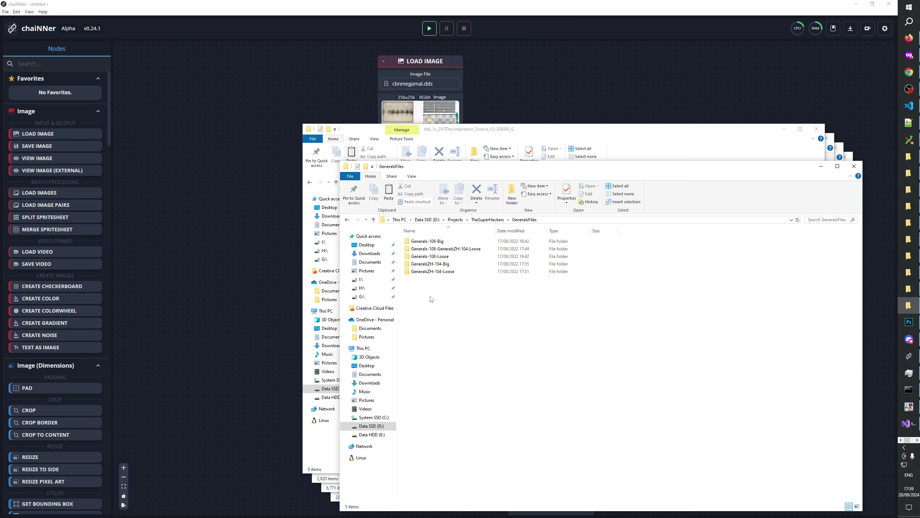
# Step: Create a folder named Generals-108-GeneralsZH-104-All-Largest-DDS-Textures in GeneralsFiles and widen the Name column to fit it
pyautogui.rightClick(453, 312)
pyautogui.moveTo(533, 455)
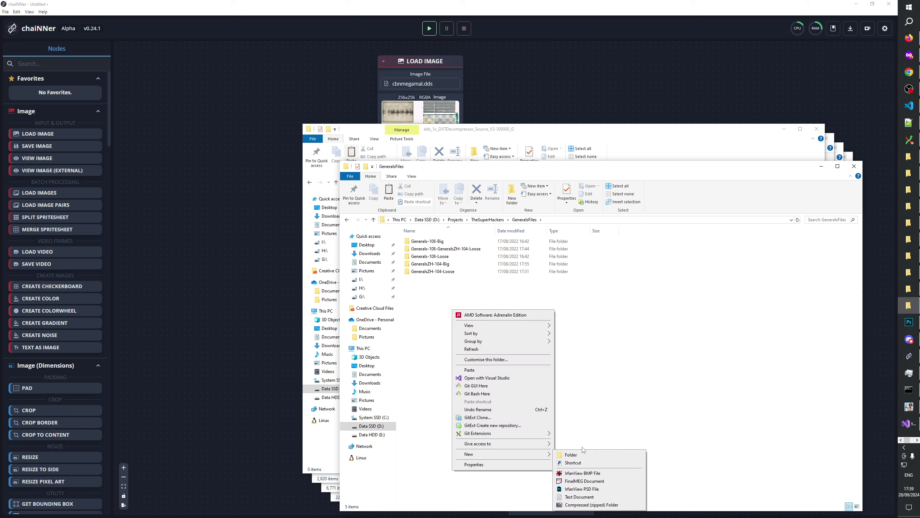
pyautogui.click(580, 455)
pyautogui.write('G')
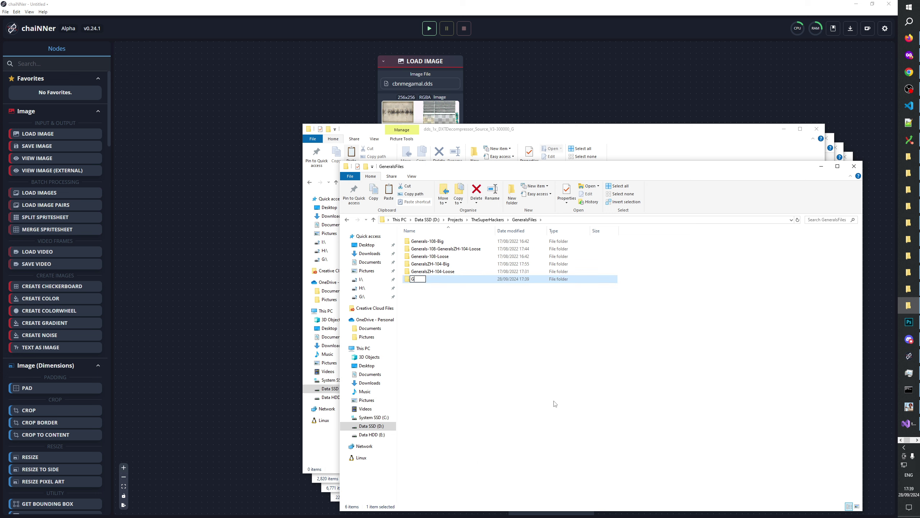
pyautogui.write('enerals')
pyautogui.write('ZH')
pyautogui.write('-104-')
pyautogui.write('Lare')
pyautogui.write('gf')
pyautogui.press('Home')
pyautogui.write('Generals')
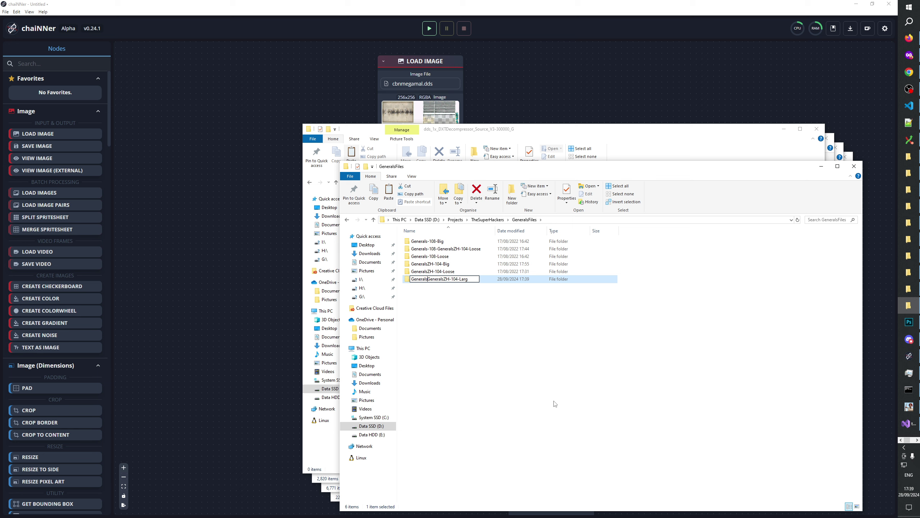
pyautogui.write('-108-')
pyautogui.press('BackSpace')
pyautogui.press('BackSpace')
pyautogui.press('BackSpace')
pyautogui.write('All-Largest-DDS-Textures')
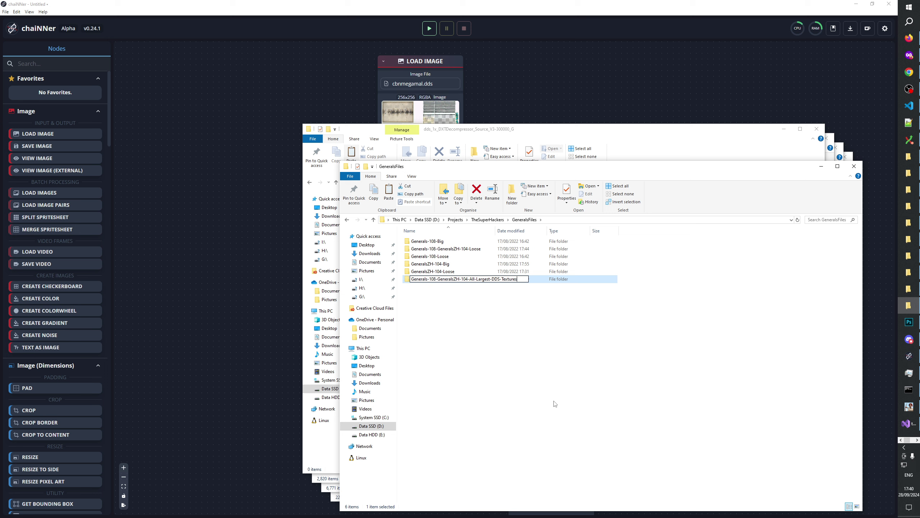
pyautogui.press('Return')
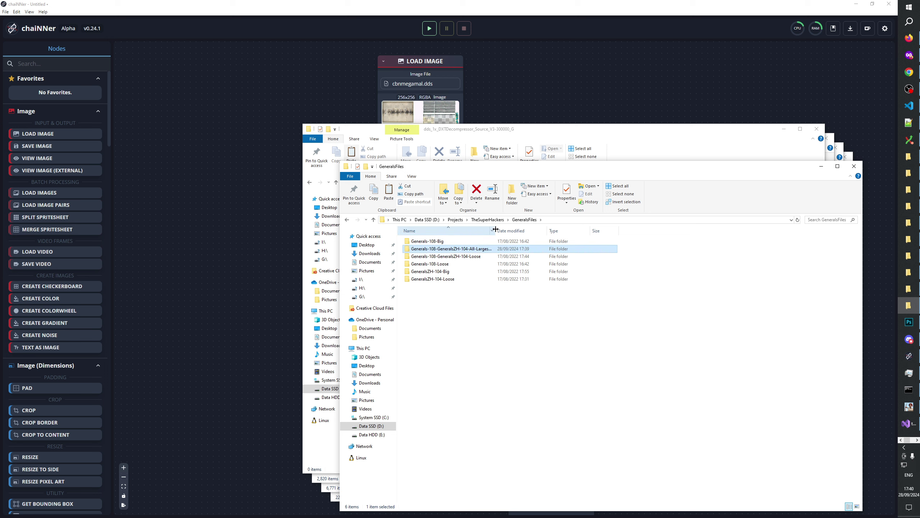
pyautogui.moveTo(496, 229); pyautogui.dragTo(540, 229)
pyautogui.click(457, 304)
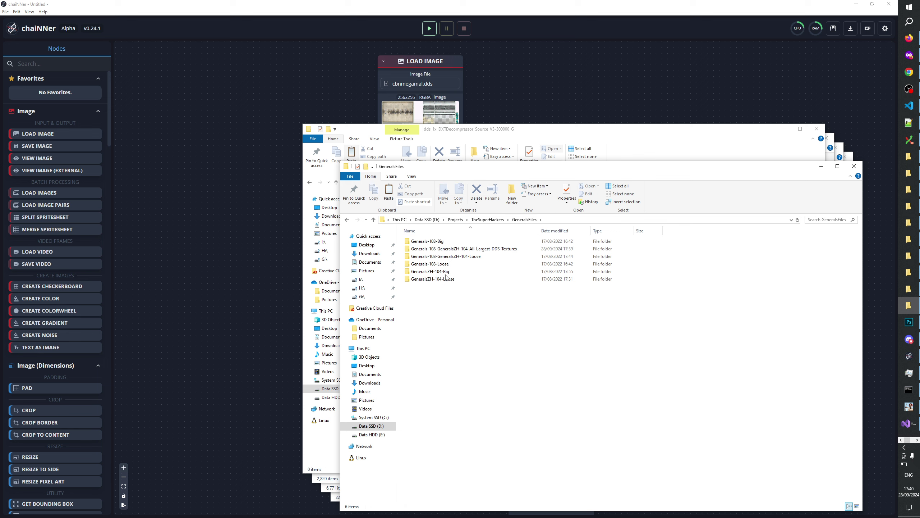
# Step: Move _TEST into the Generals-108-GeneralsZH-104-All-Largest-DDS-Textures folder, with all of its contents lifted one level up out of _TEST
pyautogui.doubleClick(453, 249)
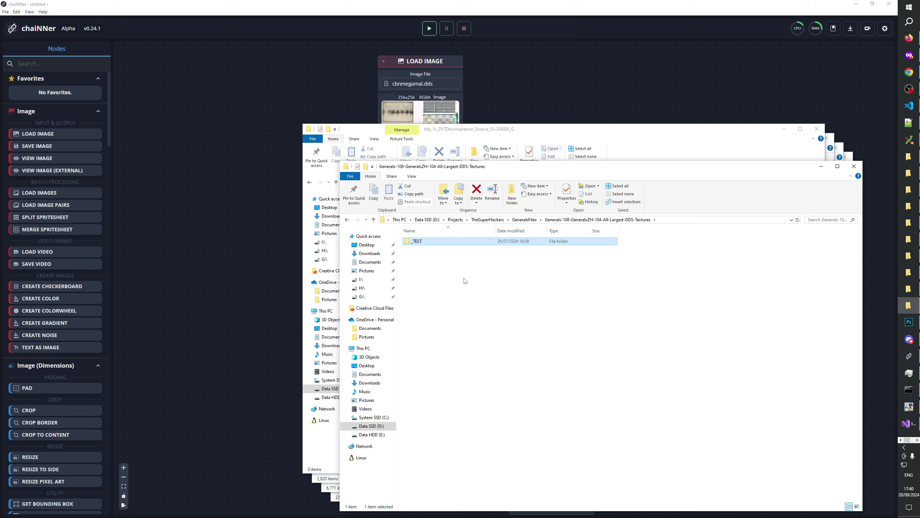
pyautogui.doubleClick(433, 242)
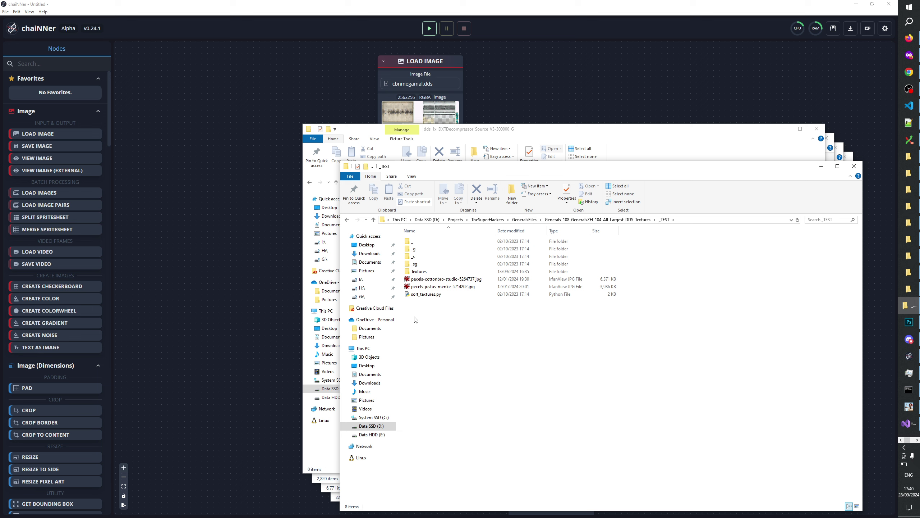
pyautogui.moveTo(414, 317); pyautogui.dragTo(435, 227)
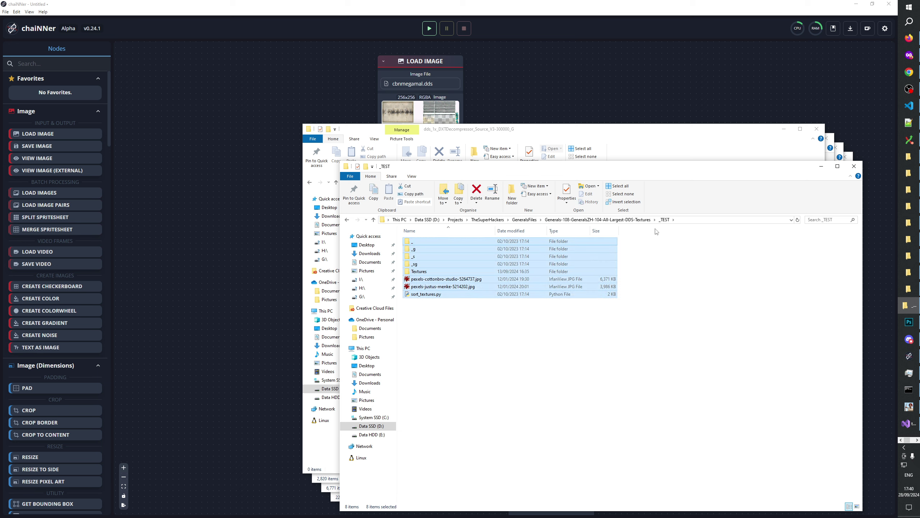
pyautogui.hotkey('ctrl', 'c')
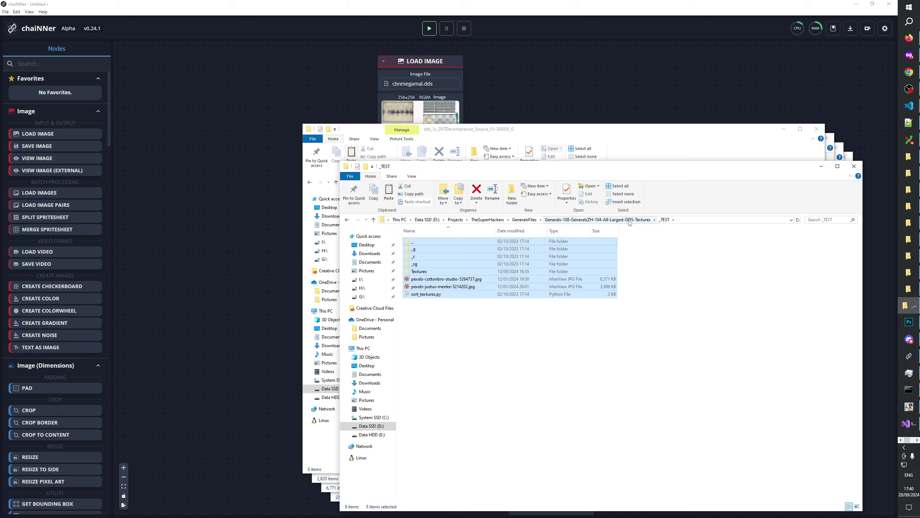
pyautogui.click(633, 220)
pyautogui.hotkey('ctrl', 'v')
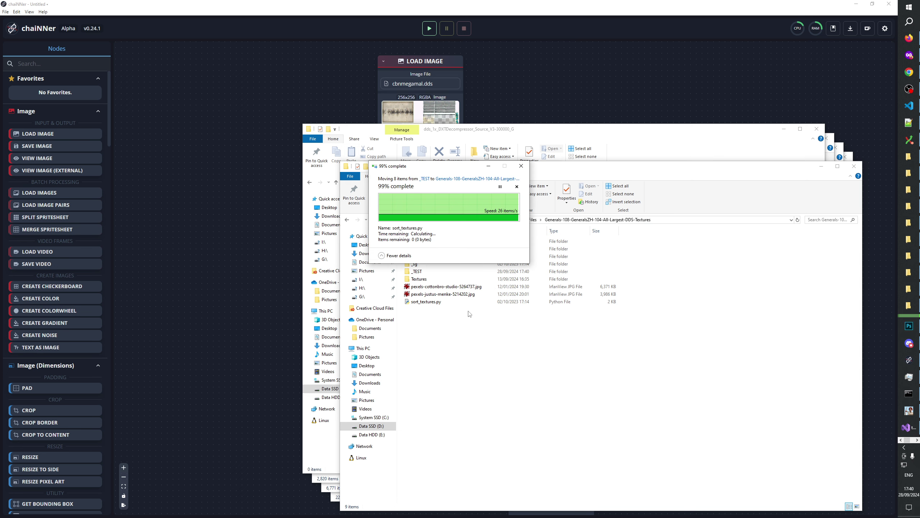
pyautogui.click(451, 330)
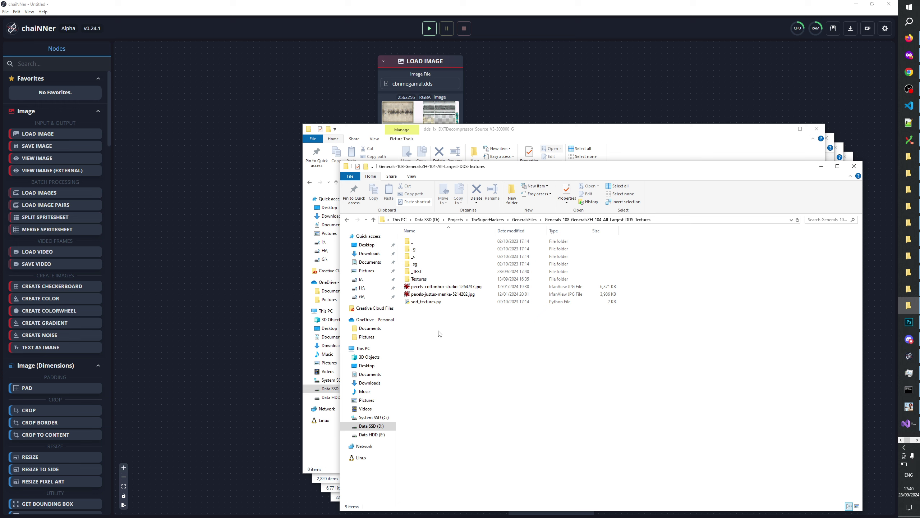
# Step: Inspect the textures in the _ and _g subfolders of the All-Largest-DDS-Textures folder
pyautogui.doubleClick(417, 244)
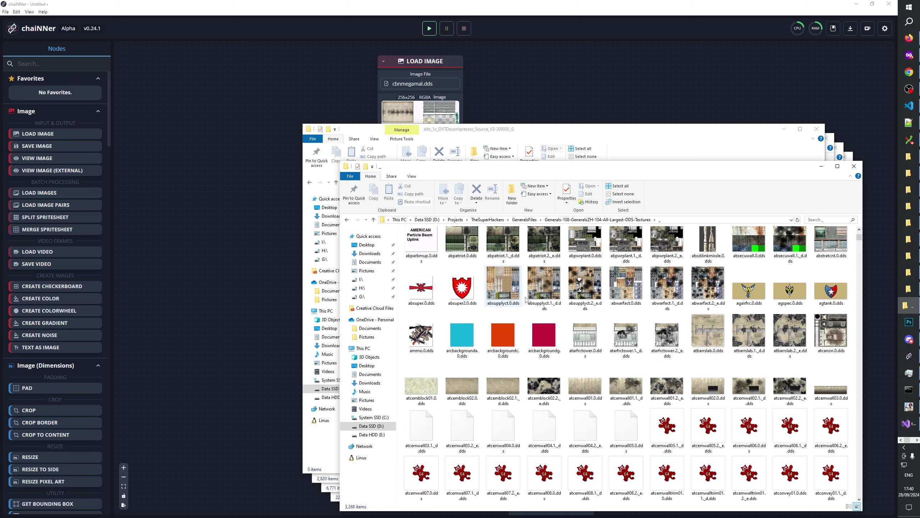
pyautogui.press('BackSpace')
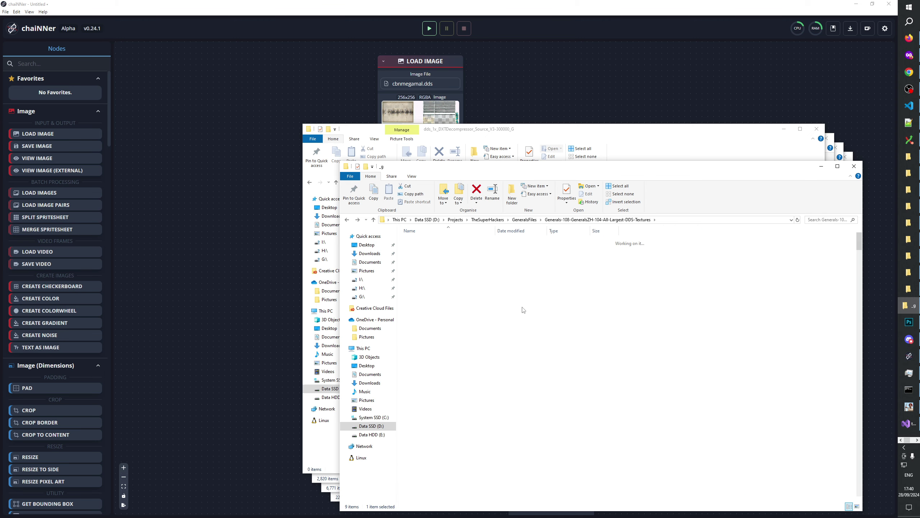
pyautogui.press('BackSpace')
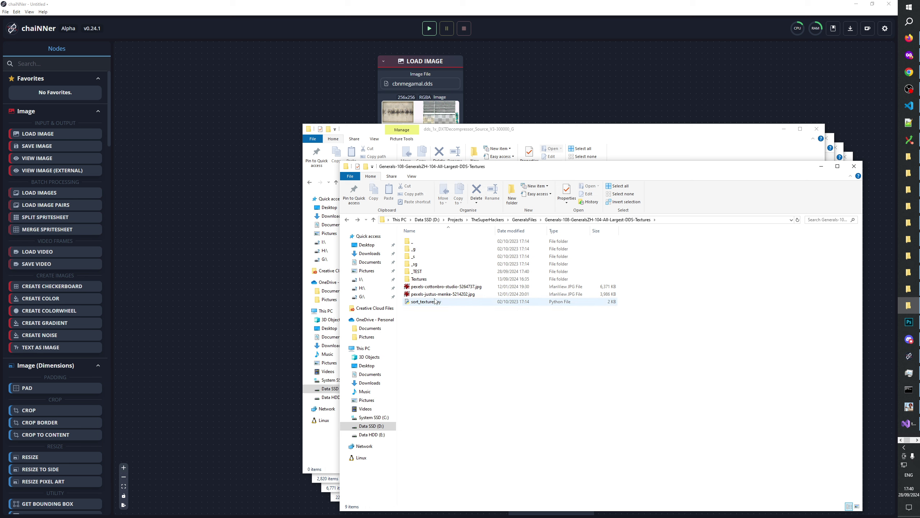
pyautogui.click(429, 287)
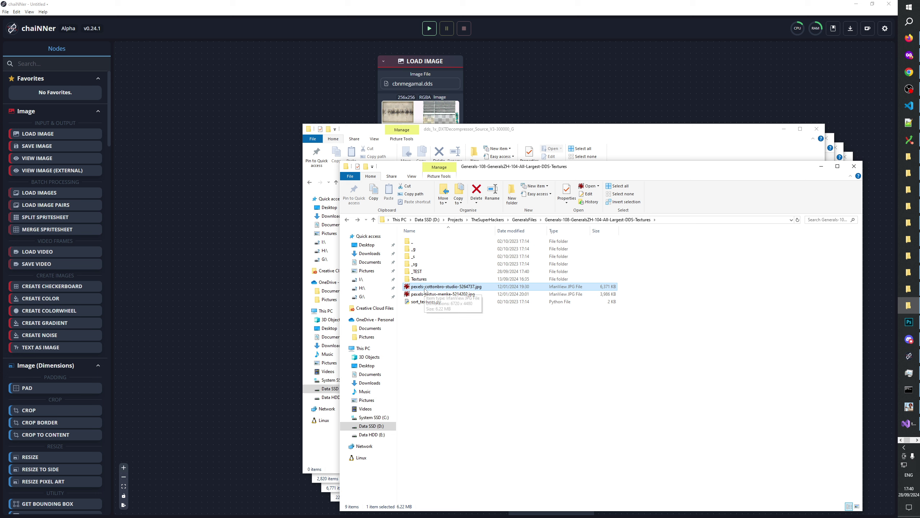
pyautogui.click(423, 345)
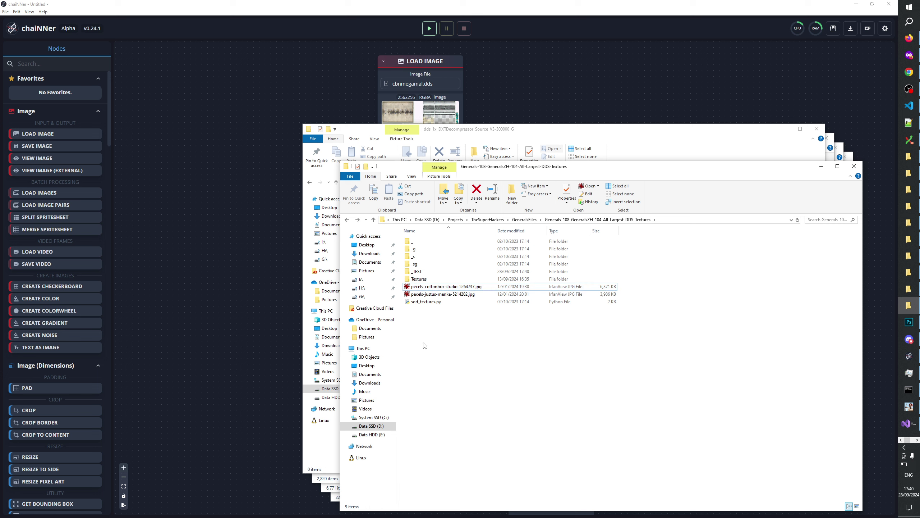
# Step: Check the emptied _TEST subfolder in the All-Largest-DDS-Textures folder and delete it
pyautogui.click(525, 220)
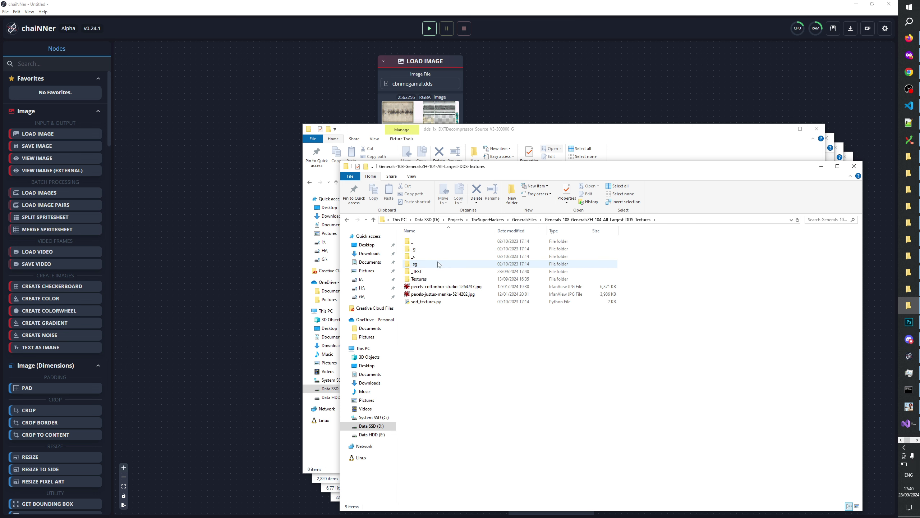
pyautogui.doubleClick(420, 271)
pyautogui.hotkey('alt', 'Left')
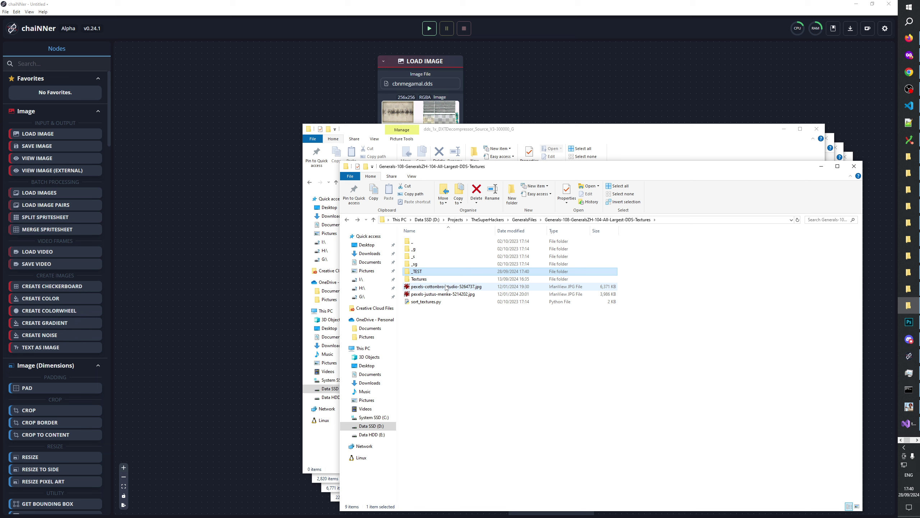
pyautogui.press('Delete')
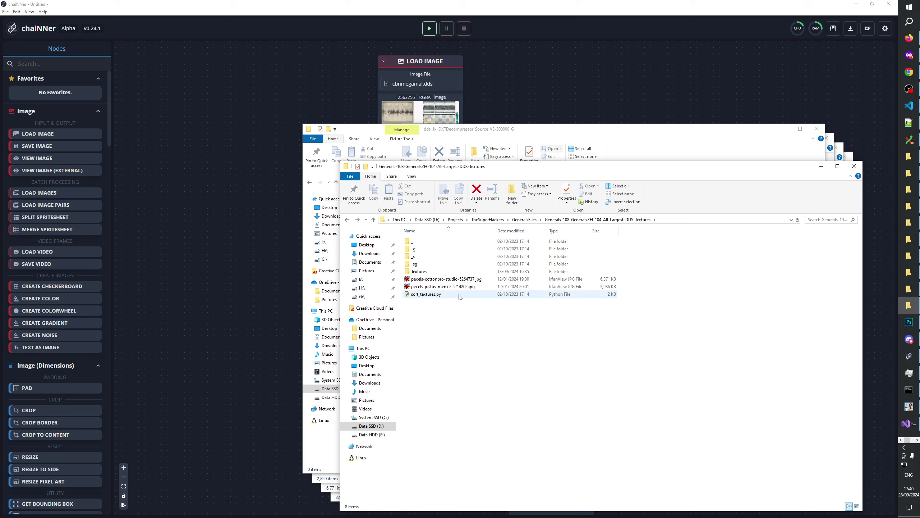
# Step: Compare abarfrccmd.dds with abarfrccmd_d.dds from the Textures subfolder in IrfanView, and go back to the All-Largest-DDS-Textures folder
pyautogui.doubleClick(420, 271)
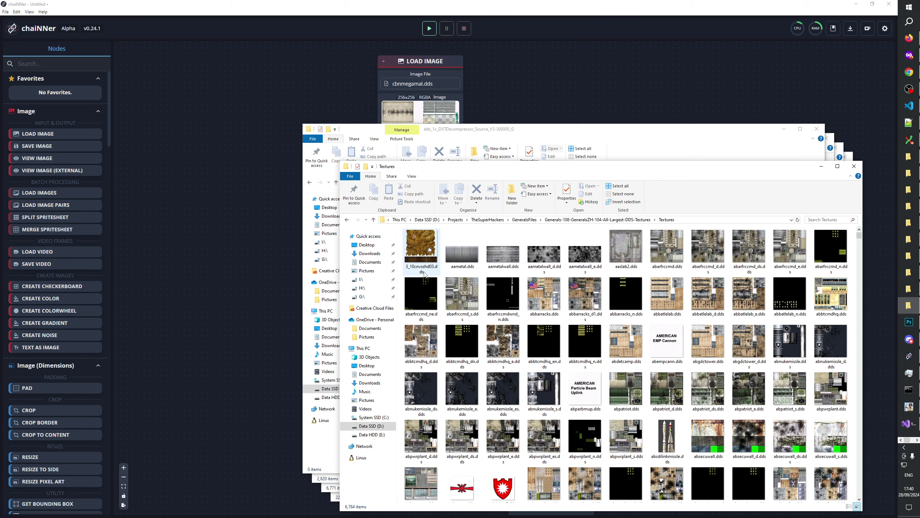
pyautogui.doubleClick(672, 245)
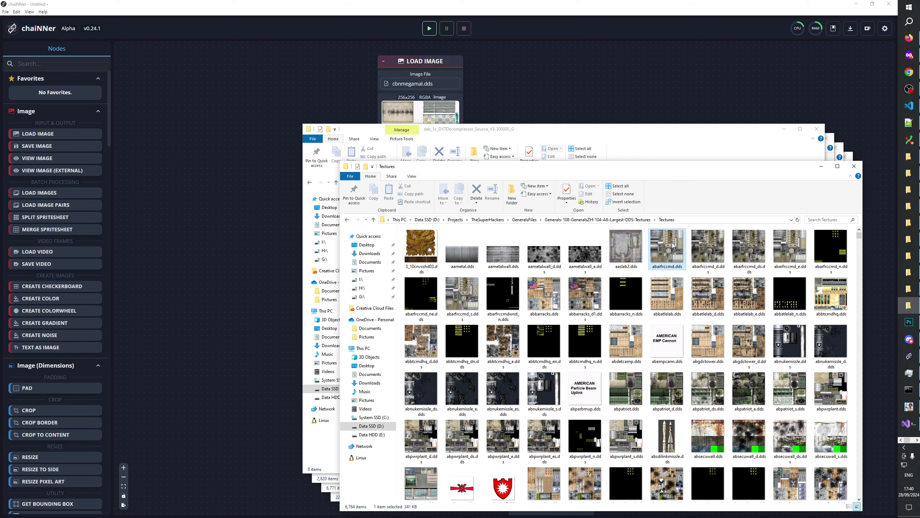
pyautogui.press('Right')
pyautogui.press('Left')
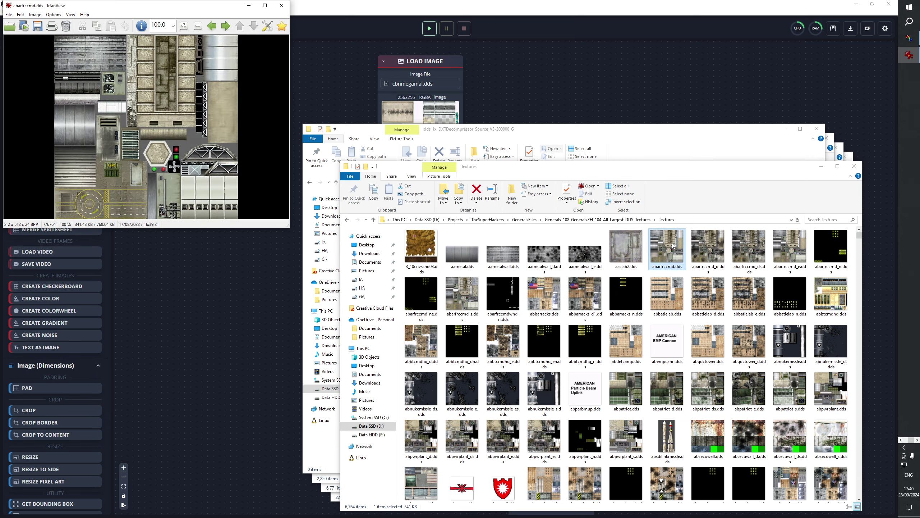
pyautogui.press('Right')
pyautogui.press('Left')
pyautogui.press('Right')
pyautogui.press('Left')
pyautogui.press('Right')
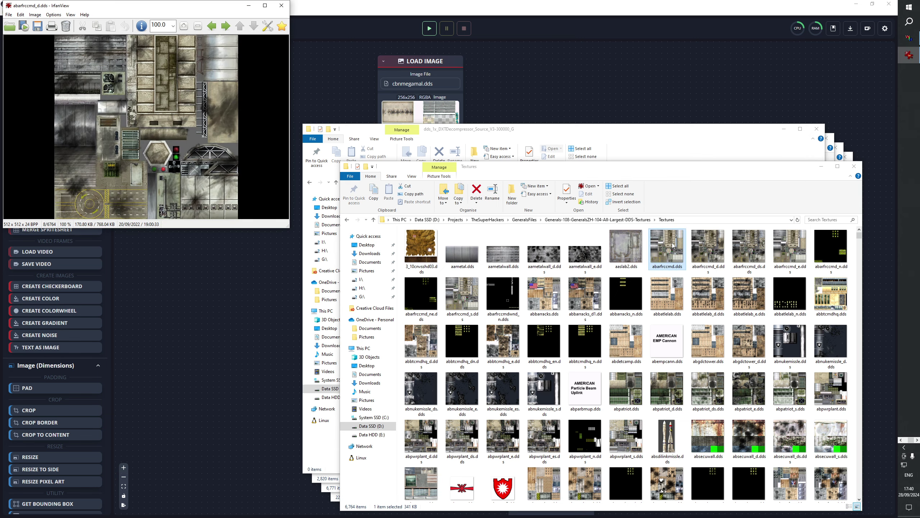
pyautogui.press('Left')
pyautogui.press('Right')
pyautogui.moveTo(197, 5); pyautogui.dragTo(575, 136)
pyautogui.click(659, 135)
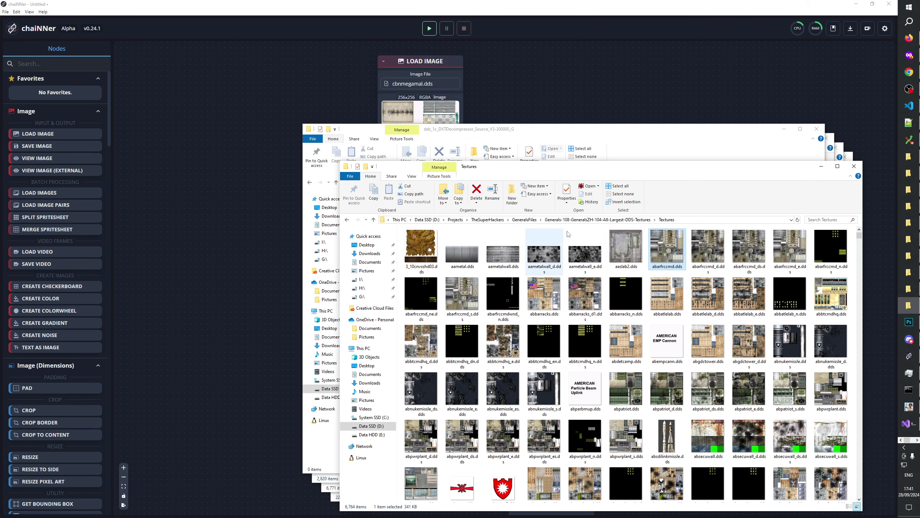
pyautogui.click(602, 220)
pyautogui.click(512, 396)
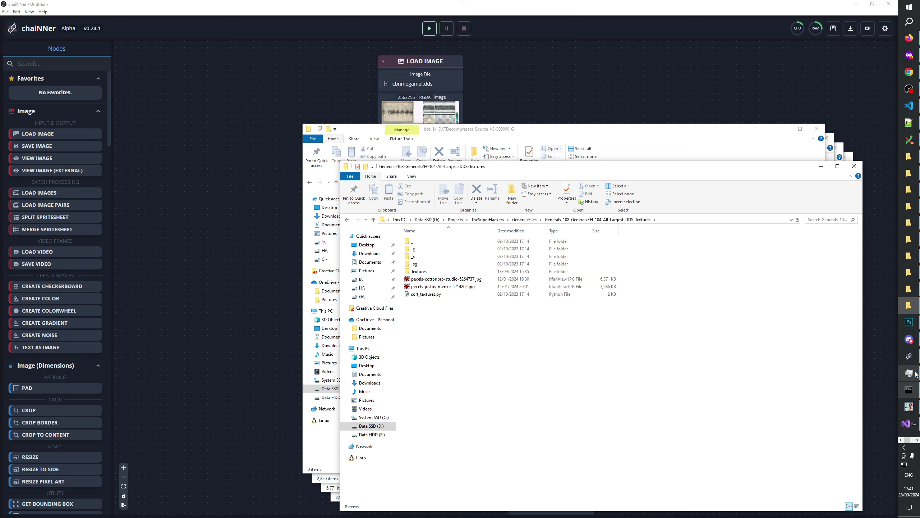
# Step: Close the Explorer window showing the Generals-108-GeneralsZH-104-Loose Textures folder and the other unneeded window open in the background
pyautogui.click(909, 288)
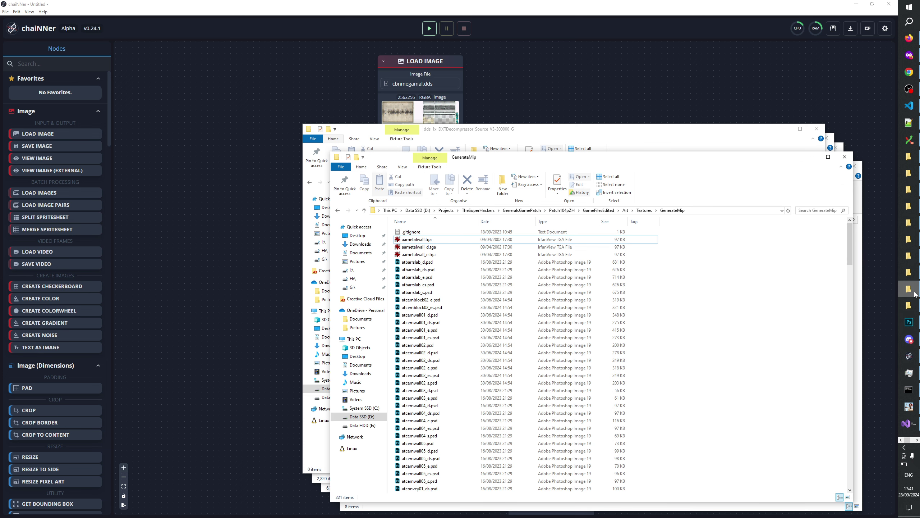
pyautogui.click(913, 276)
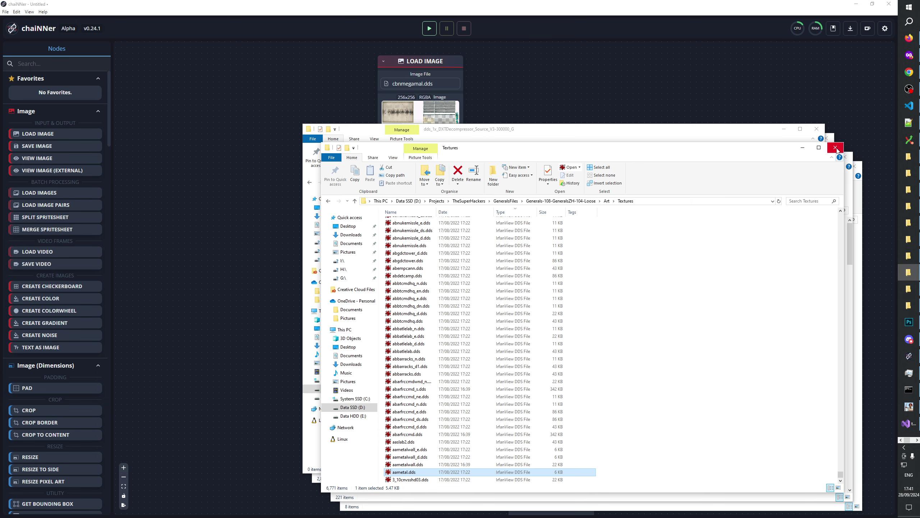
pyautogui.middleClick(912, 276)
pyautogui.click(909, 290)
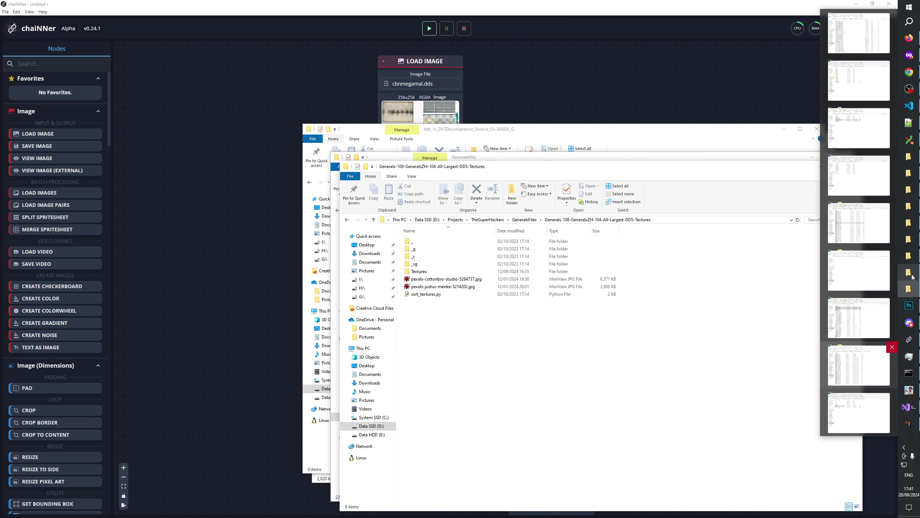
pyautogui.moveTo(916, 384)
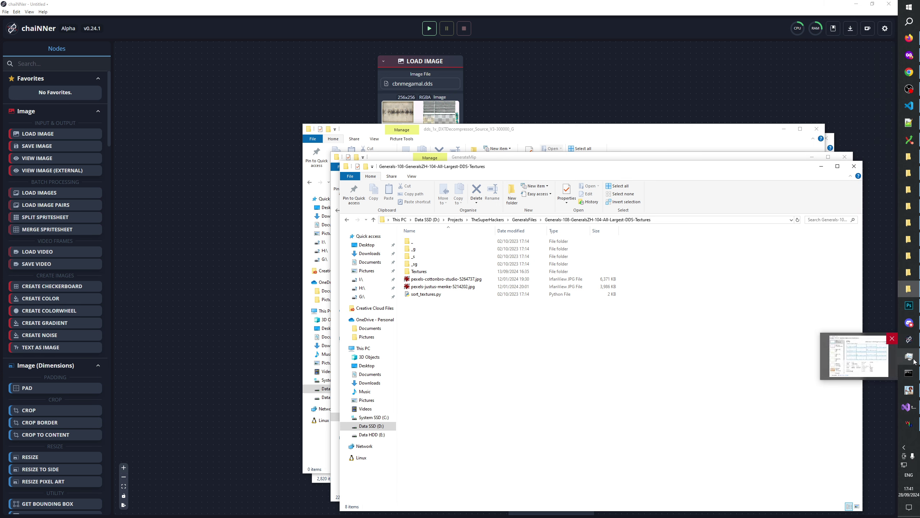
pyautogui.click(892, 339)
pyautogui.click(727, 111)
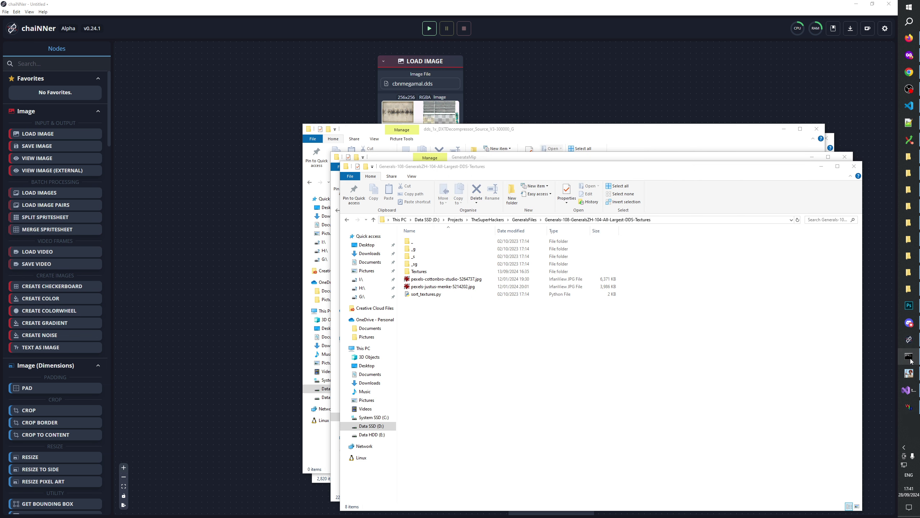
pyautogui.moveTo(914, 308)
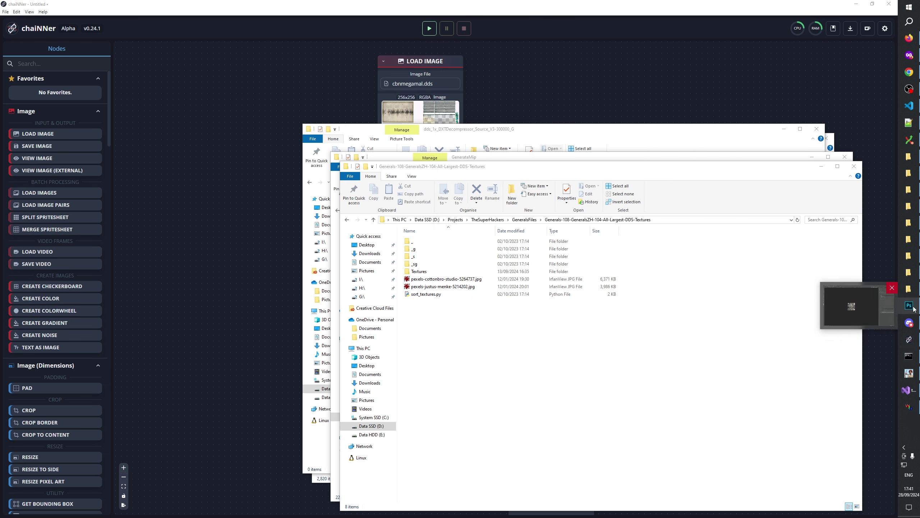
# Step: In chaiNNer, set the Load Images directory to the Textures subfolder of GeneralsFiles\Generals-108-GeneralsZH-104-All-Largest-DDS-Textures and run the chain
pyautogui.moveTo(914, 308); pyautogui.dragTo(914, 165)
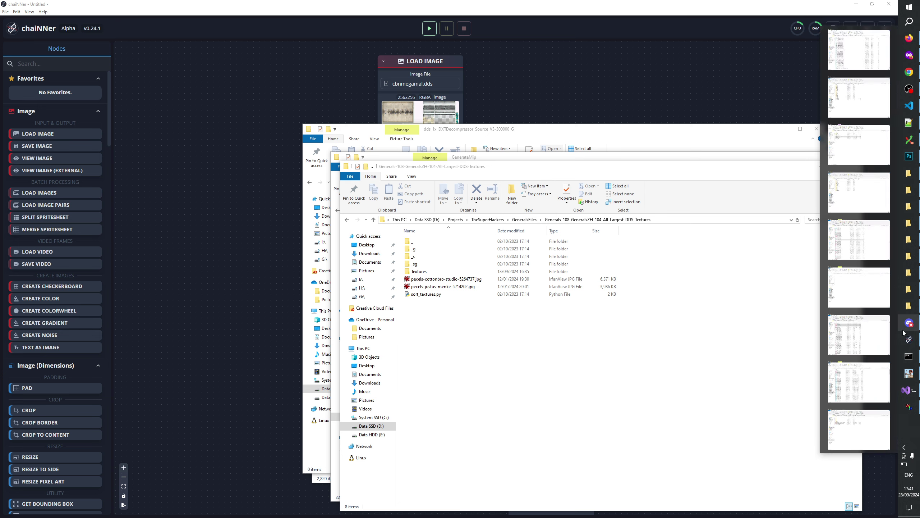
pyautogui.click(910, 341)
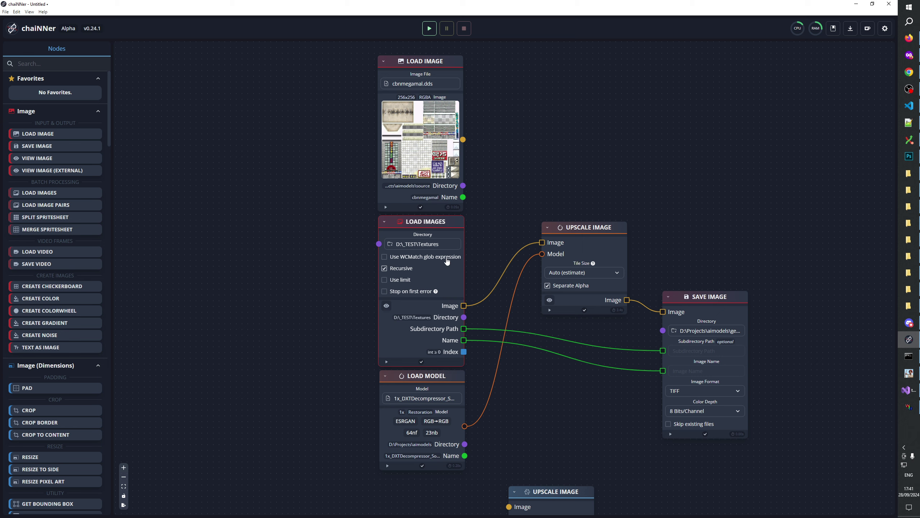
pyautogui.click(436, 248)
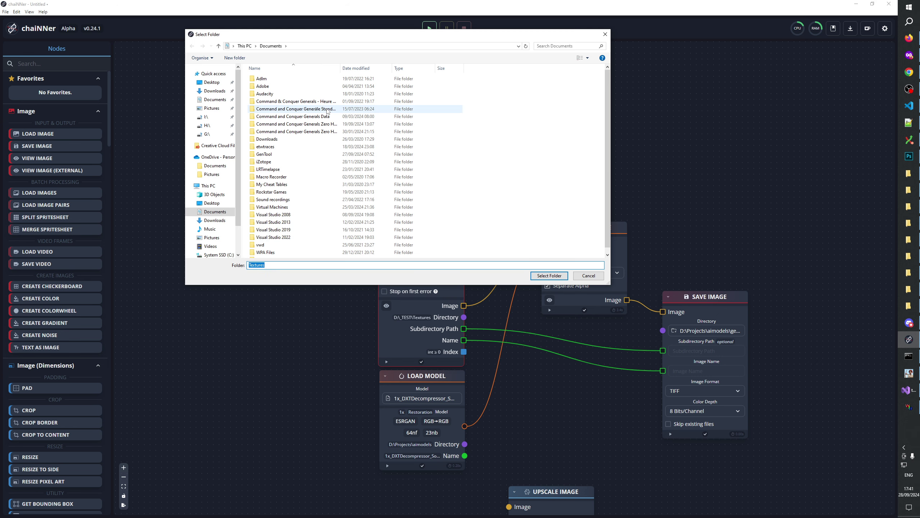
pyautogui.click(245, 46)
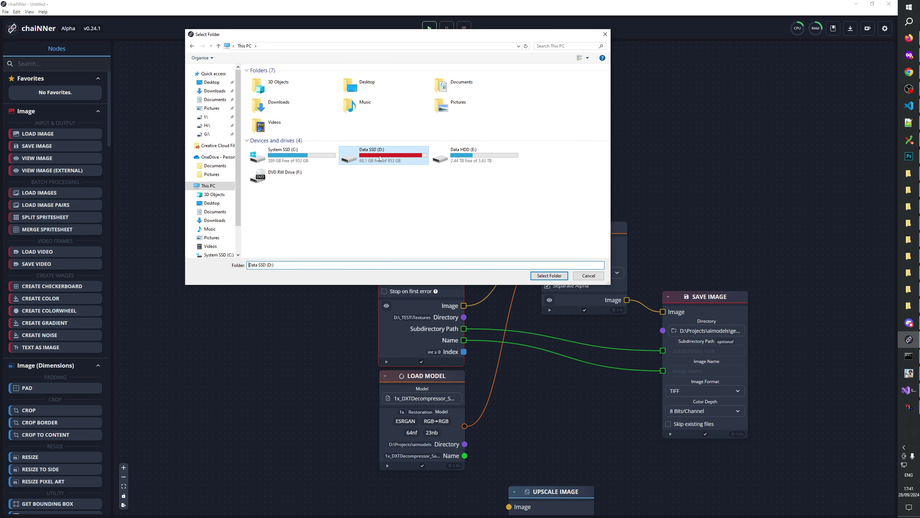
pyautogui.doubleClick(362, 155)
pyautogui.doubleClick(268, 131)
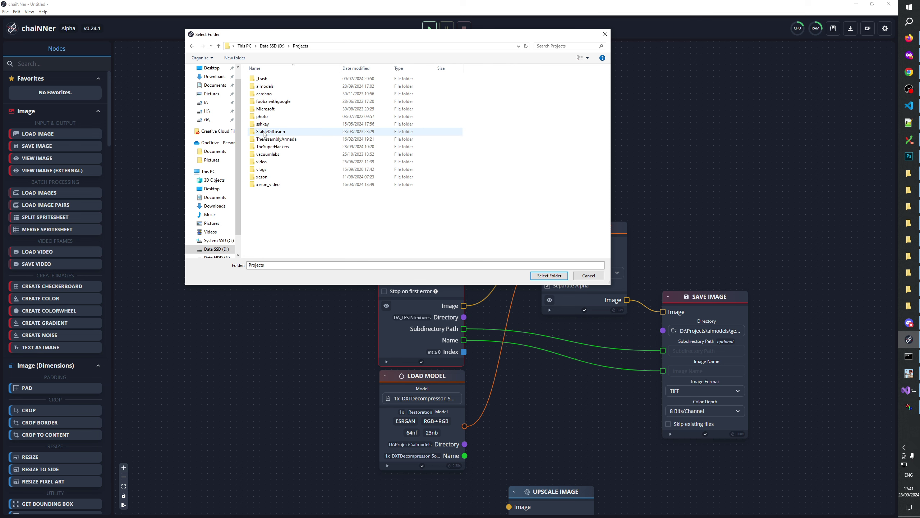
pyautogui.doubleClick(271, 147)
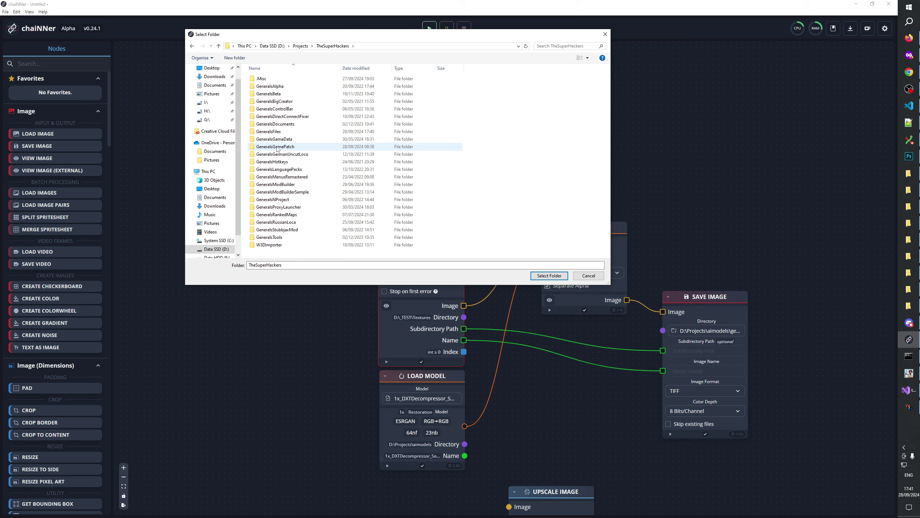
pyautogui.doubleClick(278, 132)
pyautogui.doubleClick(275, 86)
pyautogui.doubleClick(265, 109)
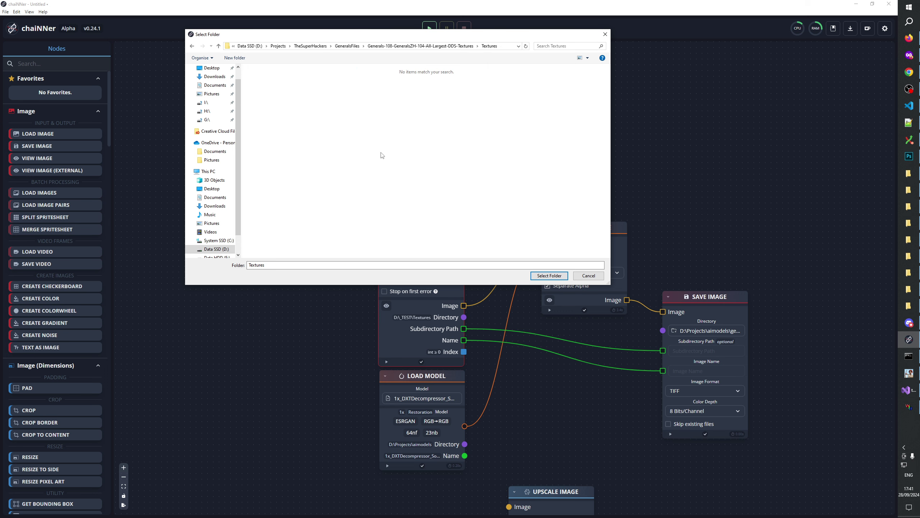
pyautogui.click(549, 275)
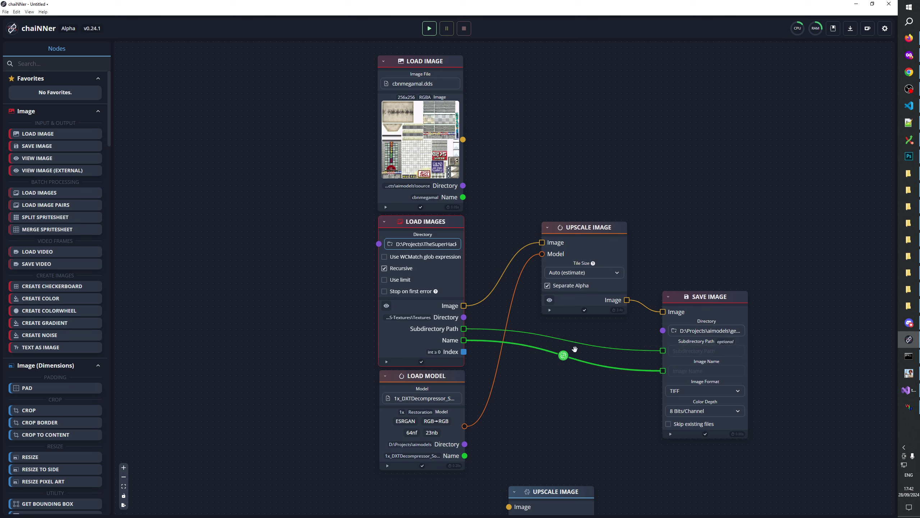
pyautogui.click(428, 29)
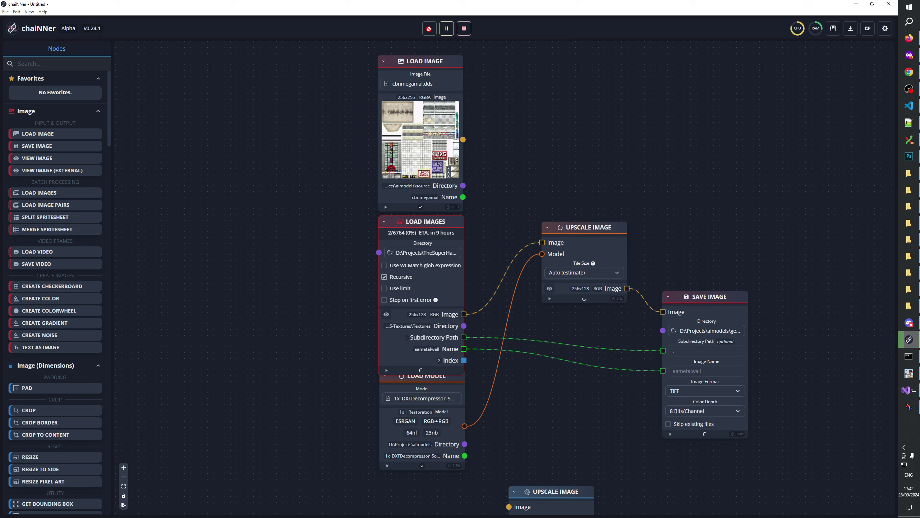
# Step: Open the Textures subfolder of the All-Largest-DDS-Textures folder in File Explorer and compare the thumbnails of abarfrccmd.dds and abarfrccmd_d.dds
pyautogui.click(909, 306)
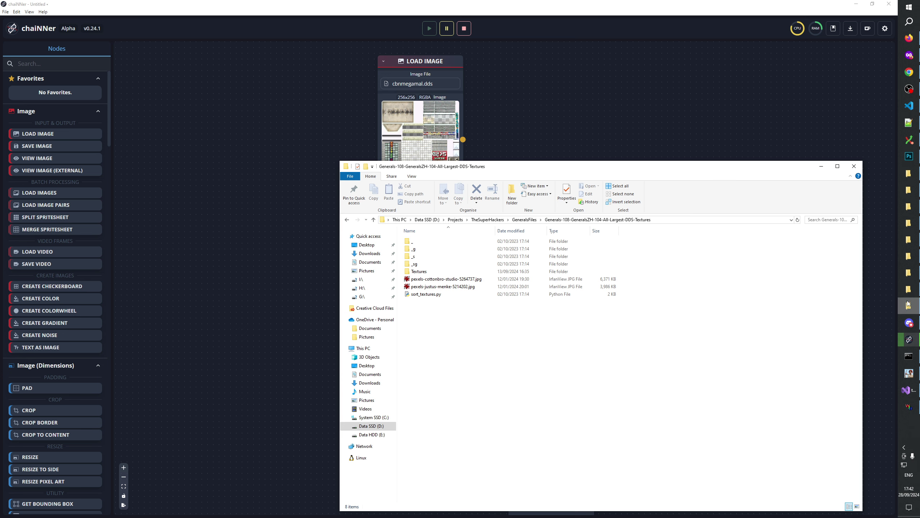
pyautogui.doubleClick(424, 271)
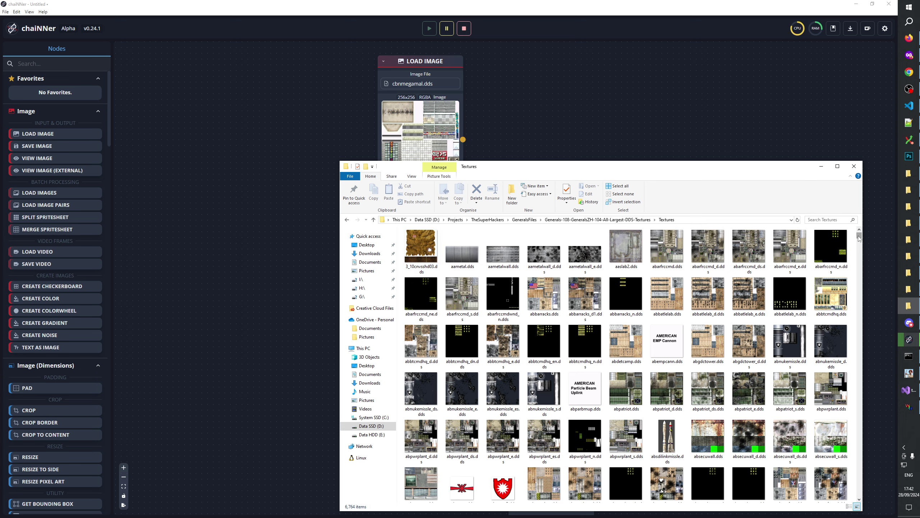
pyautogui.moveTo(860, 238); pyautogui.dragTo(860, 236)
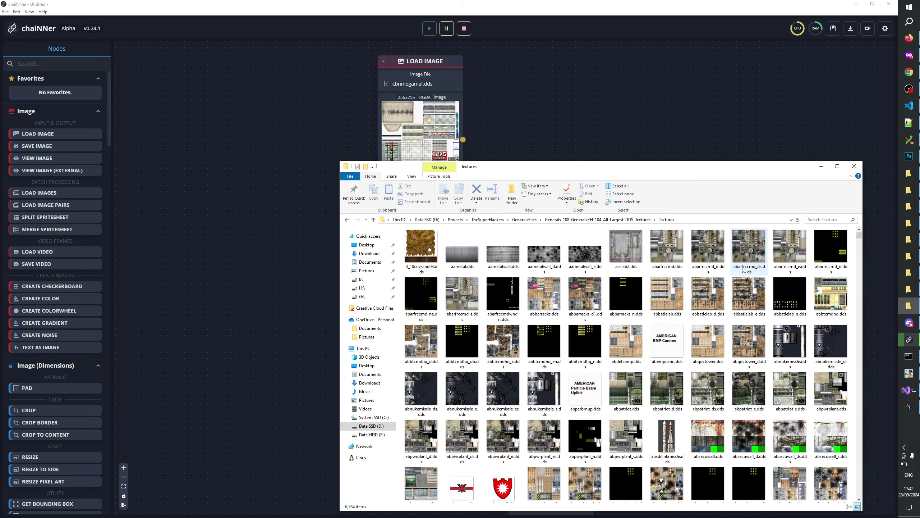
pyautogui.moveTo(690, 235)
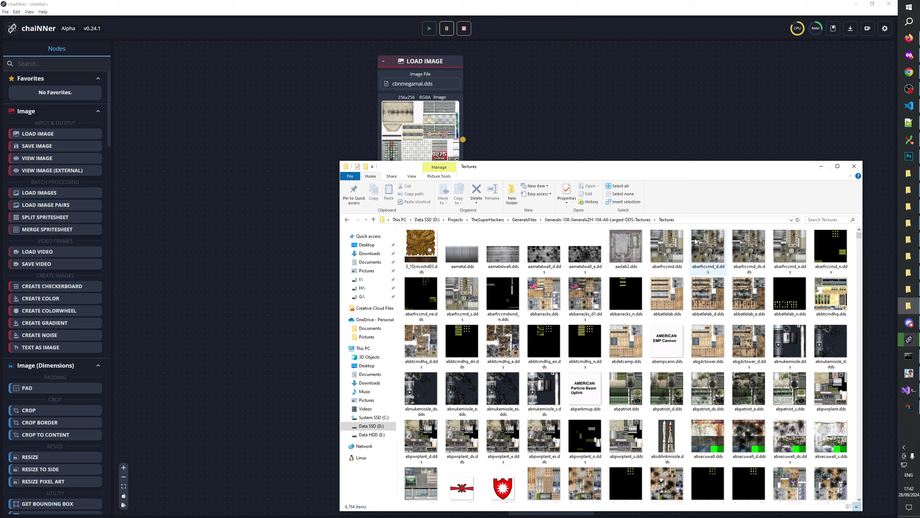
pyautogui.click(675, 247)
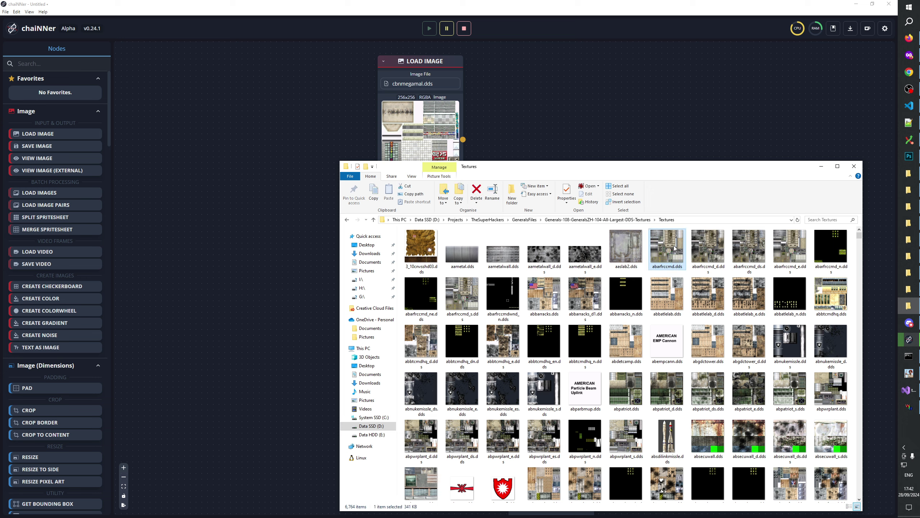
pyautogui.click(702, 248)
pyautogui.click(670, 250)
pyautogui.click(702, 248)
pyautogui.click(670, 250)
pyautogui.click(702, 248)
pyautogui.click(669, 251)
pyautogui.click(701, 248)
pyautogui.click(669, 249)
pyautogui.click(701, 248)
pyautogui.click(670, 249)
pyautogui.click(701, 248)
pyautogui.click(670, 248)
# Step: View abpatriot.dds in IrfanView, compare it repeatedly with abpatriot_d.dds, and close the viewer
pyautogui.doubleClick(637, 374)
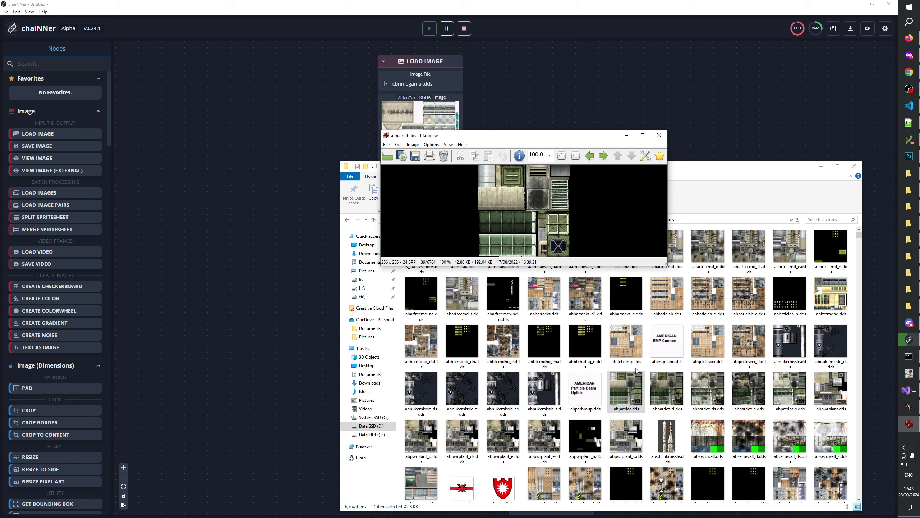
pyautogui.press('Right')
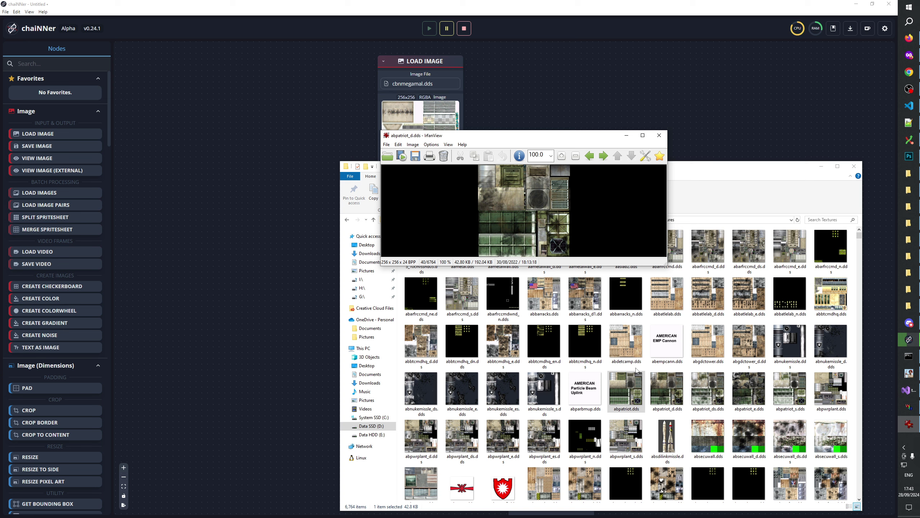
pyautogui.press('Left')
pyautogui.press('Right')
pyautogui.press('Left')
pyautogui.press('Right')
pyautogui.press('Left')
pyautogui.press('Right')
pyautogui.press('Left')
pyautogui.press('Right')
pyautogui.press('Left')
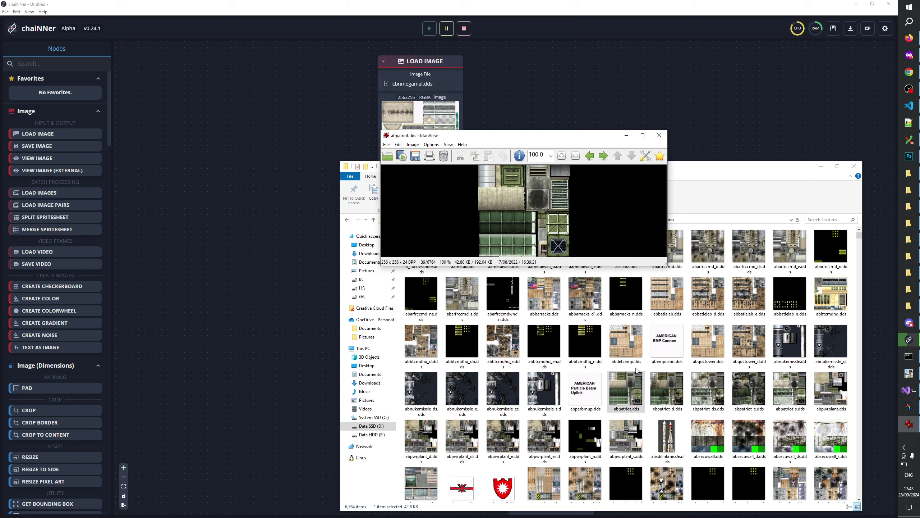
pyautogui.press('Right')
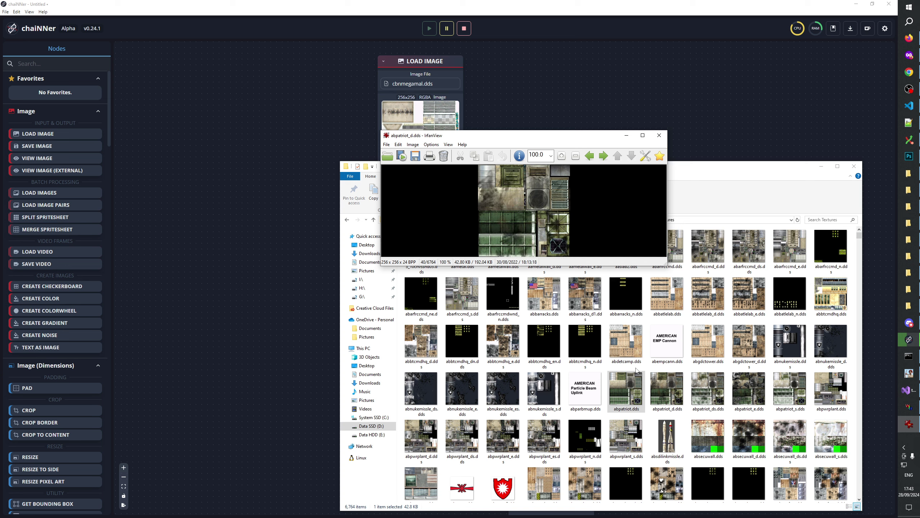
pyautogui.press('Left')
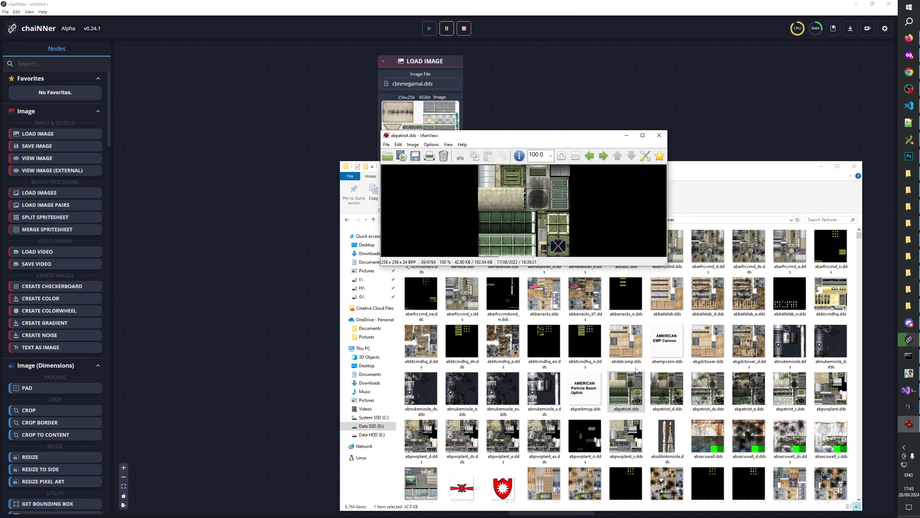
pyautogui.press('Right')
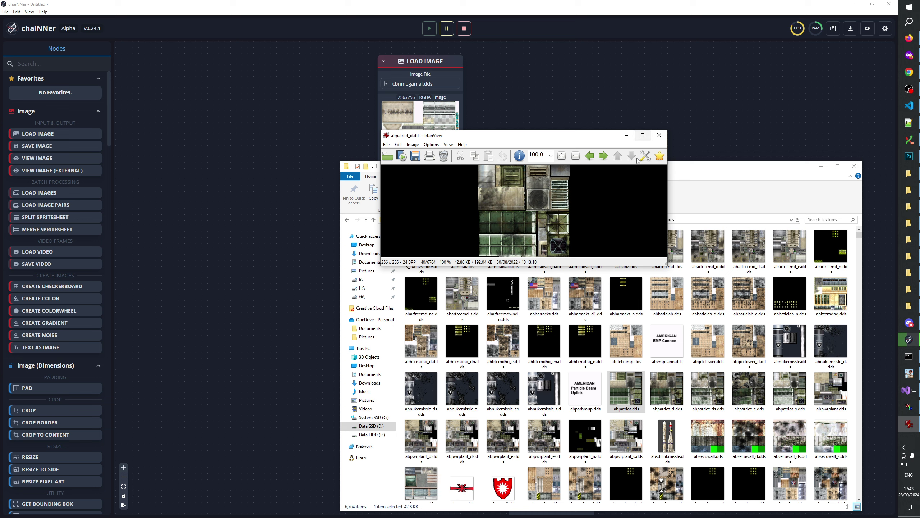
pyautogui.click(659, 135)
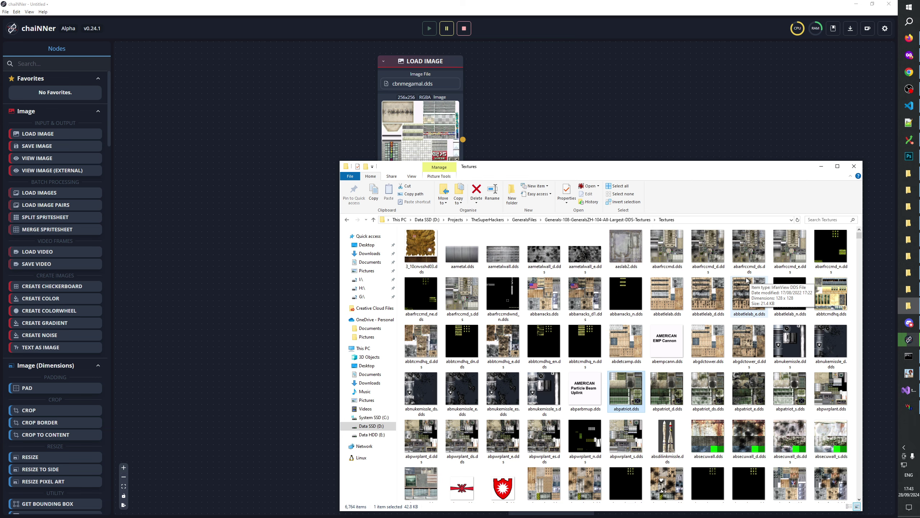
# Step: Find the dds_1x_DXTDecompressor_Source_V3-300000_G output folder and compare aametalwall.tiff with its _d and _e variants in IrfanView
pyautogui.click(911, 289)
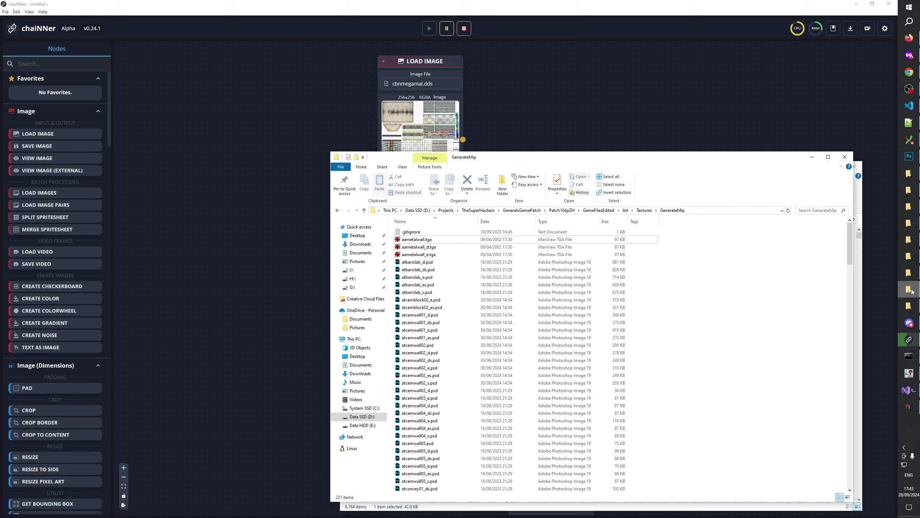
pyautogui.click(911, 273)
pyautogui.click(713, 271)
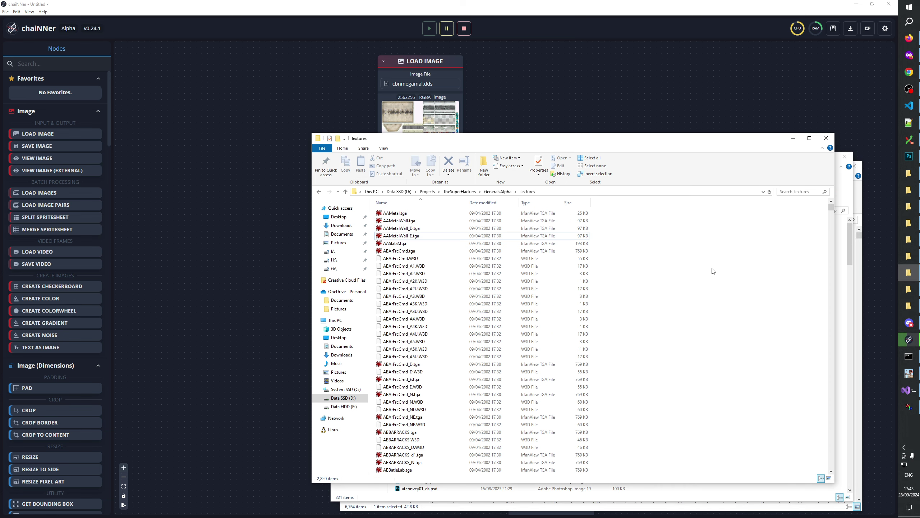
pyautogui.click(911, 257)
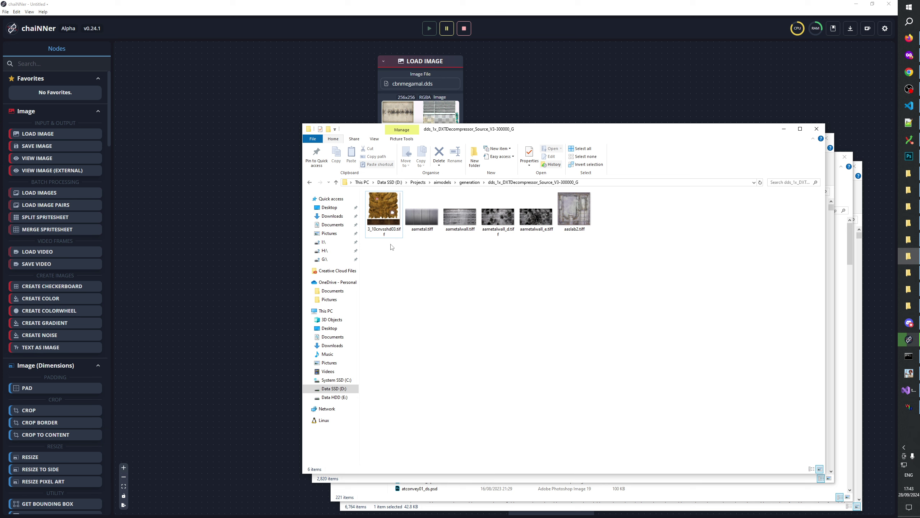
pyautogui.doubleClick(467, 212)
pyautogui.press('space')
pyautogui.press('space')
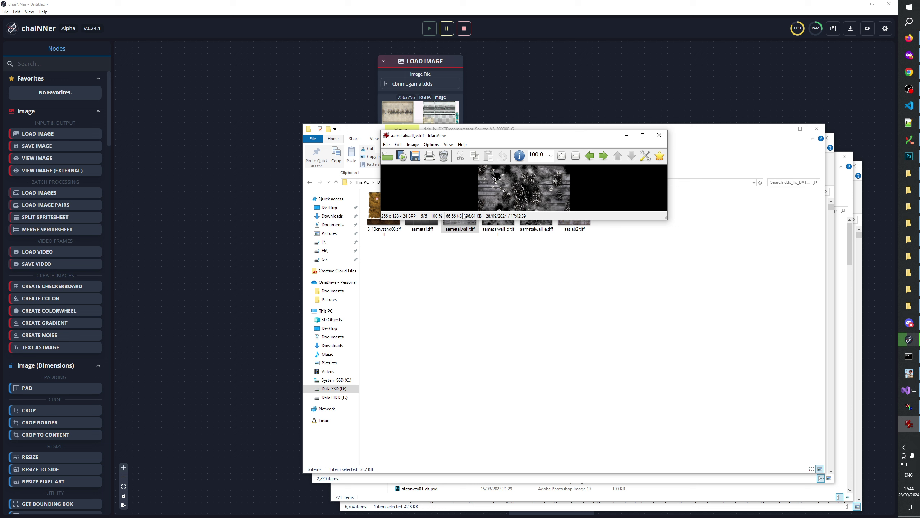
pyautogui.press('Left')
pyautogui.press('Left')
pyautogui.press('Right')
pyautogui.press('Right')
pyautogui.press('Left')
pyautogui.press('Left')
pyautogui.press('Right')
pyautogui.press('Right')
pyautogui.press('Left')
pyautogui.press('Left')
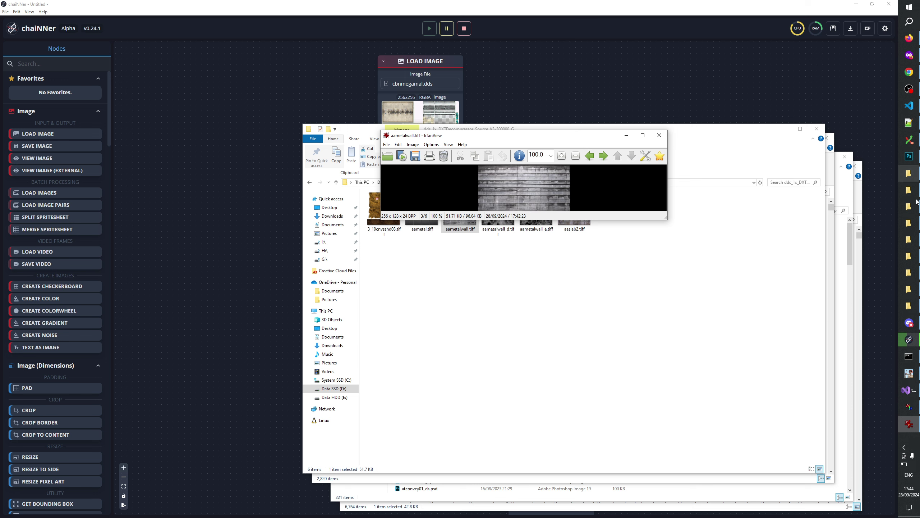
# Step: Check the NoMip subfolder of the GameFilesEdited Textures folder in Patch104pZH and return to its GenerateMip subfolder
pyautogui.click(909, 190)
pyautogui.click(916, 285)
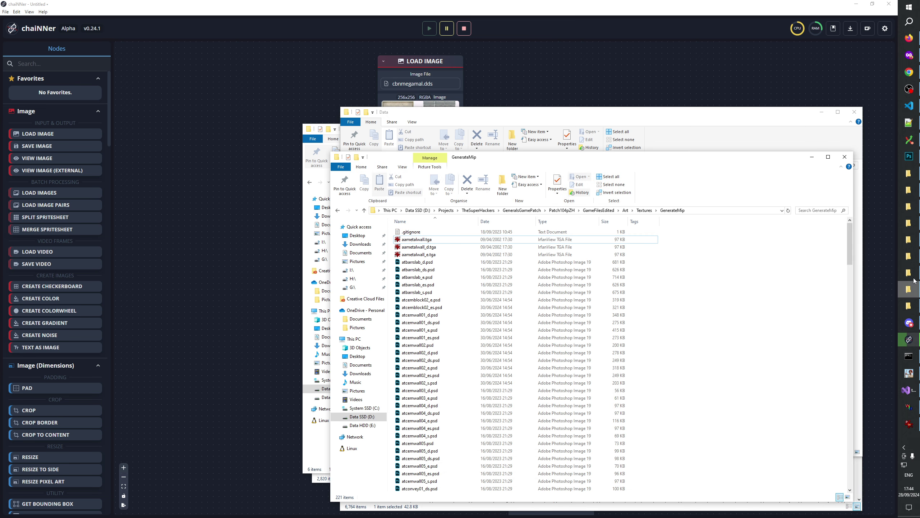
pyautogui.click(645, 211)
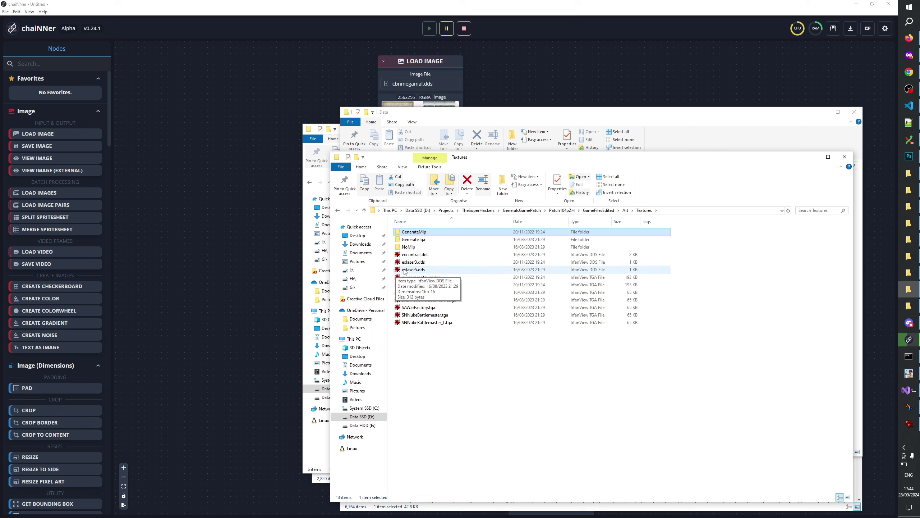
pyautogui.doubleClick(411, 248)
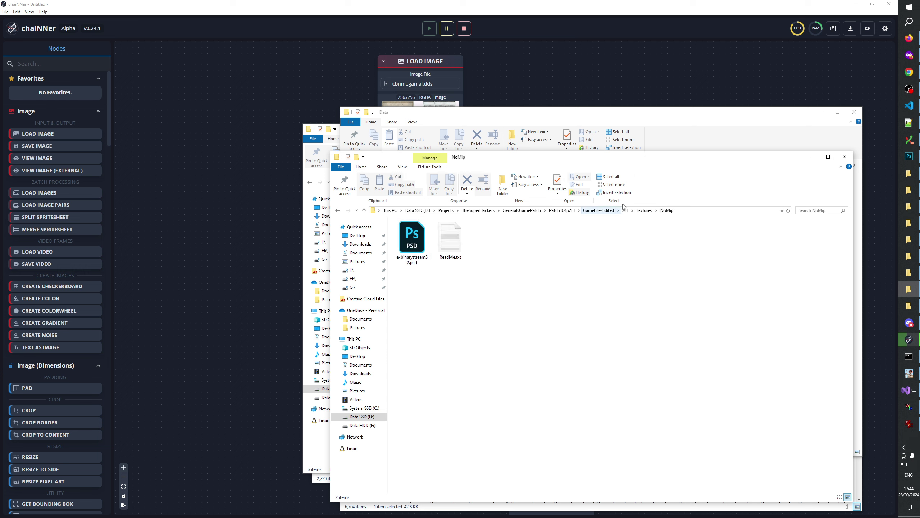
pyautogui.click(645, 211)
pyautogui.doubleClick(421, 234)
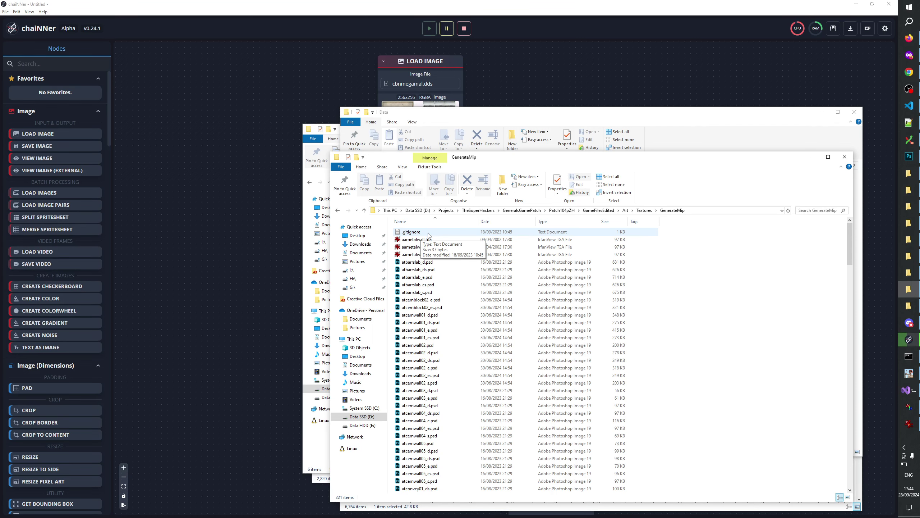
# Step: Look through the other open Explorer windows, return to the GenerateMip folder and select aametalwall_e.tga
pyautogui.click(910, 209)
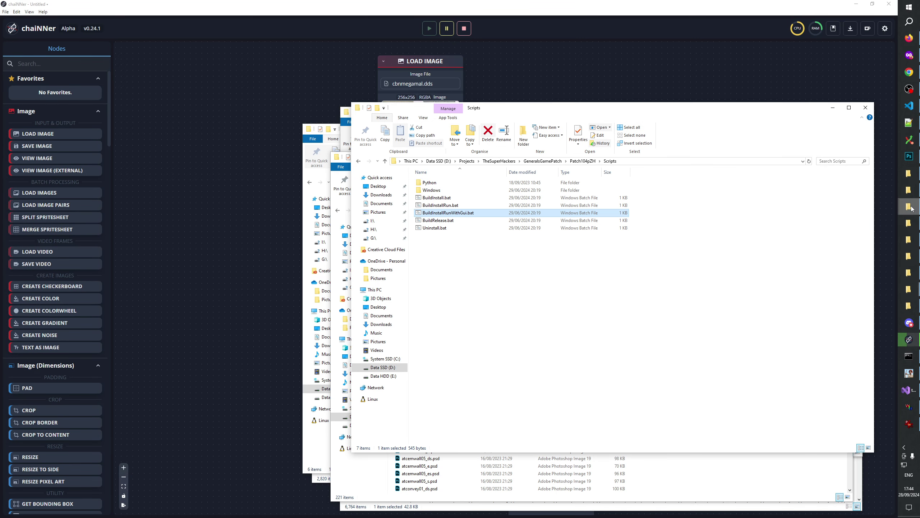
pyautogui.click(912, 296)
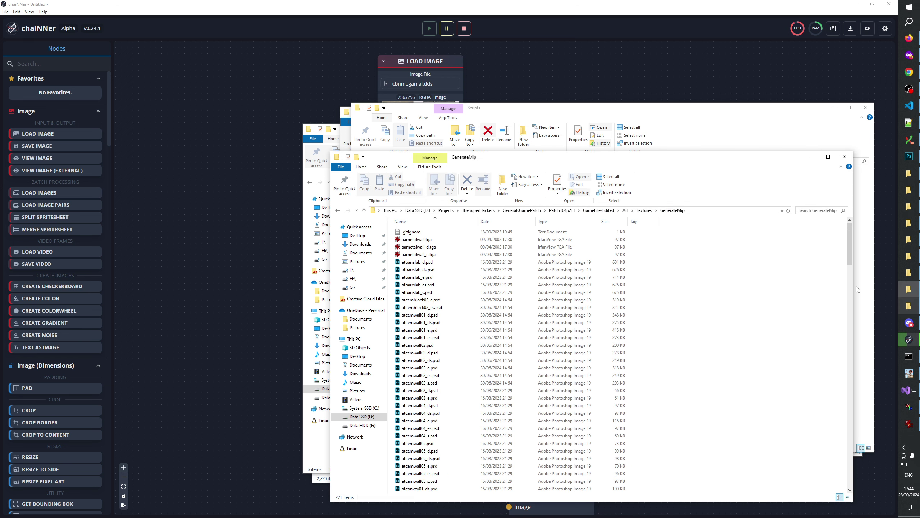
pyautogui.click(909, 207)
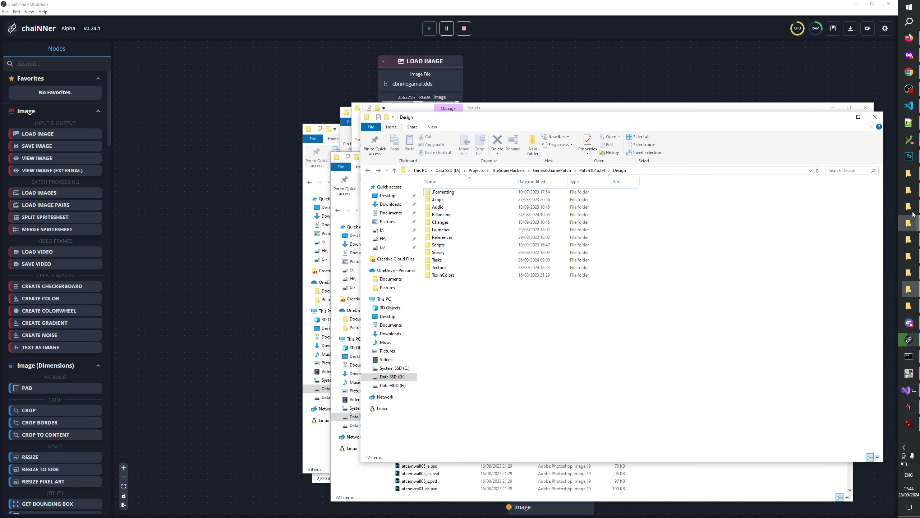
pyautogui.click(911, 195)
pyautogui.click(909, 174)
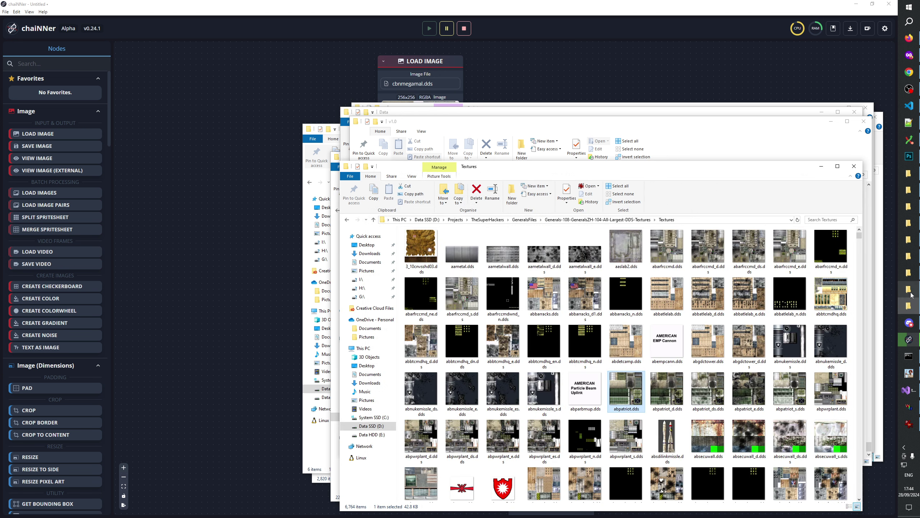
pyautogui.click(910, 290)
pyautogui.click(478, 254)
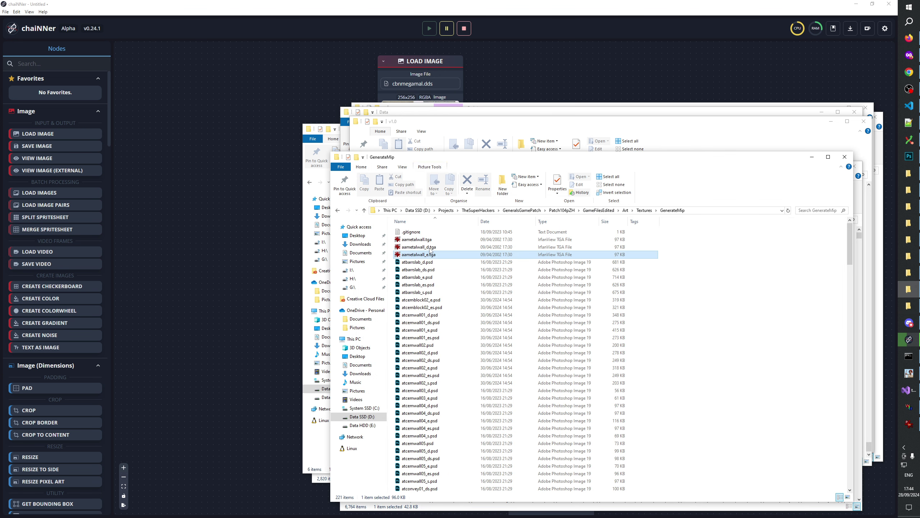
# Step: Delete aametalwall.tga, aametalwall_d.tga and aametalwall_e.tga from the GameFilesEdited GenerateMip folder
pyautogui.keyDown('shift'); pyautogui.click(479, 240); pyautogui.keyUp('shift')
pyautogui.press('Delete')
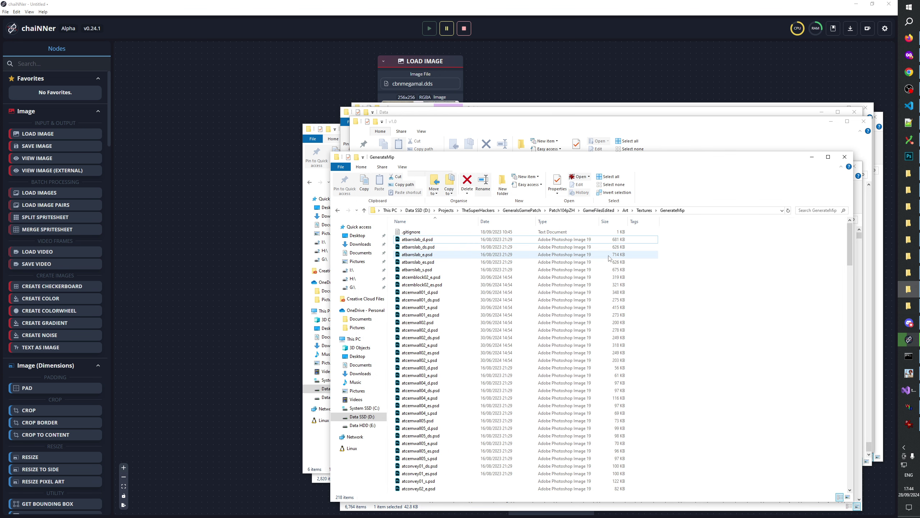
# Step: Go up to the Patch104pZH folder and open the Art Textures subfolder of GameFilesOriginalCCG
pyautogui.click(562, 210)
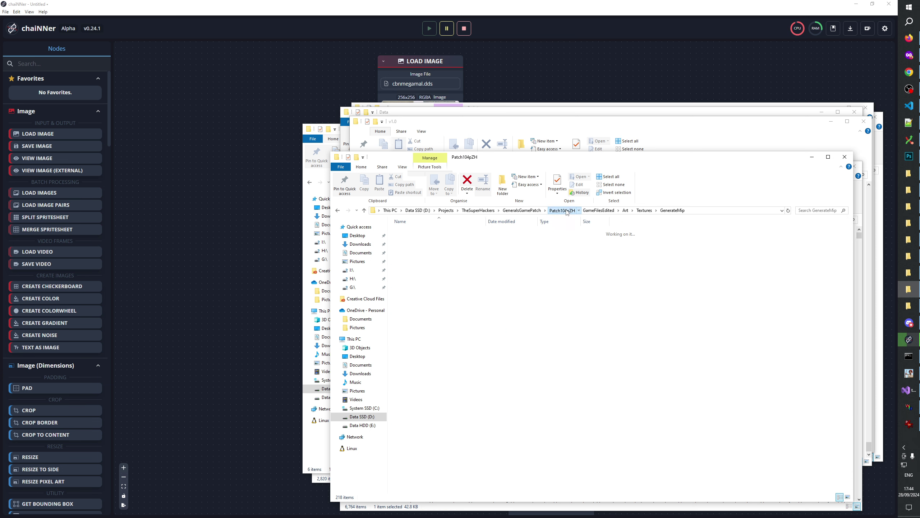
pyautogui.press('Down')
pyautogui.press('Down')
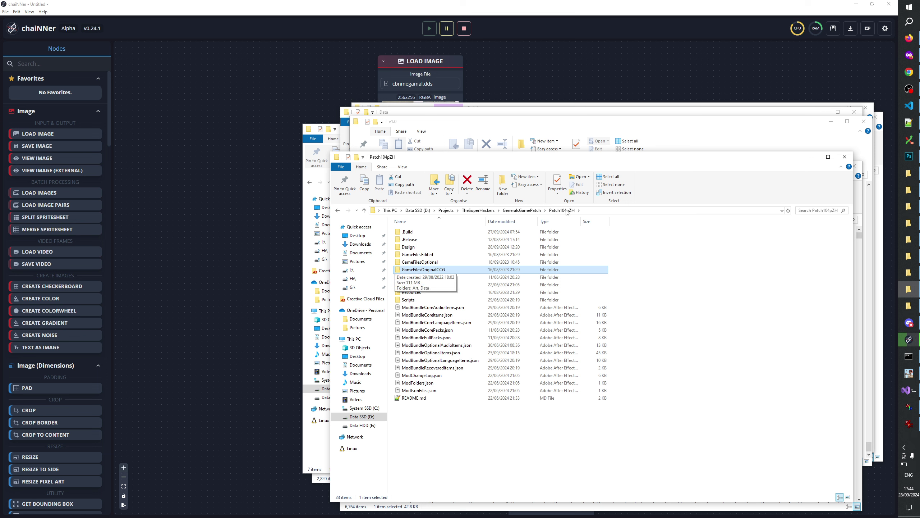
pyautogui.press('Return')
pyautogui.press('Return')
pyautogui.press('Down')
pyautogui.press('Up')
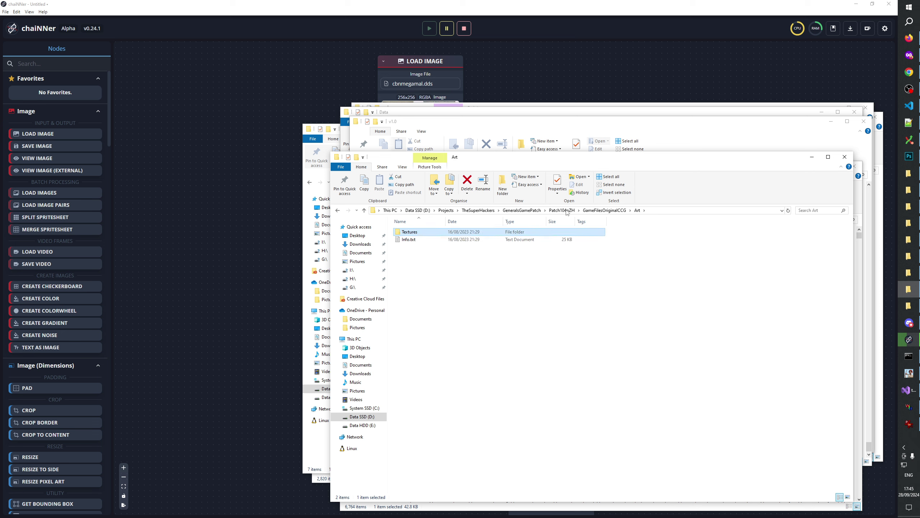
pyautogui.press('Return')
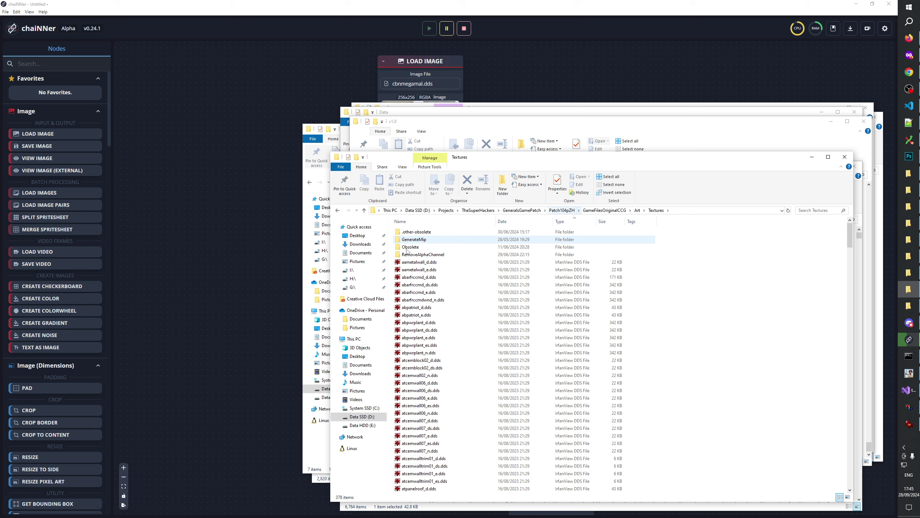
# Step: View aametalwall_d.dds, abpatriot_d.dds and abpatriot_e.dds in IrfanView, close the viewer, and return to chaiNNer
pyautogui.click(419, 262)
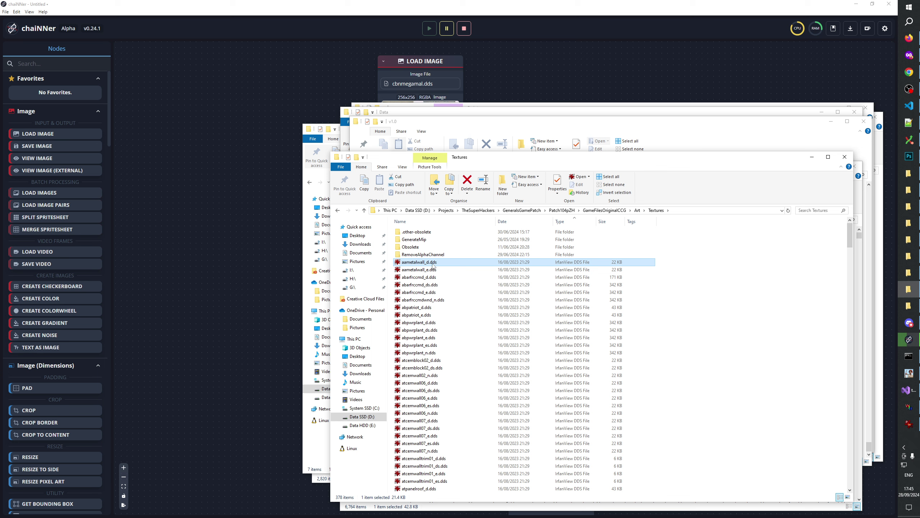
pyautogui.doubleClick(429, 261)
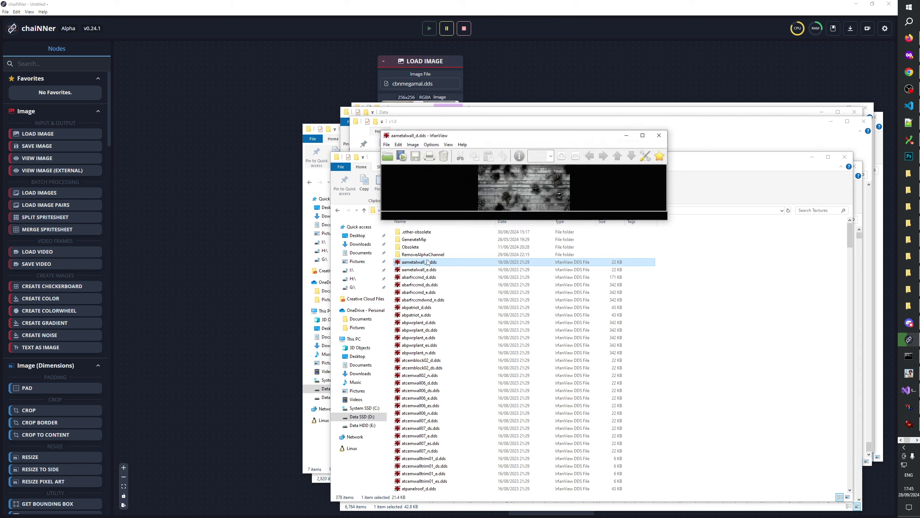
pyautogui.click(659, 135)
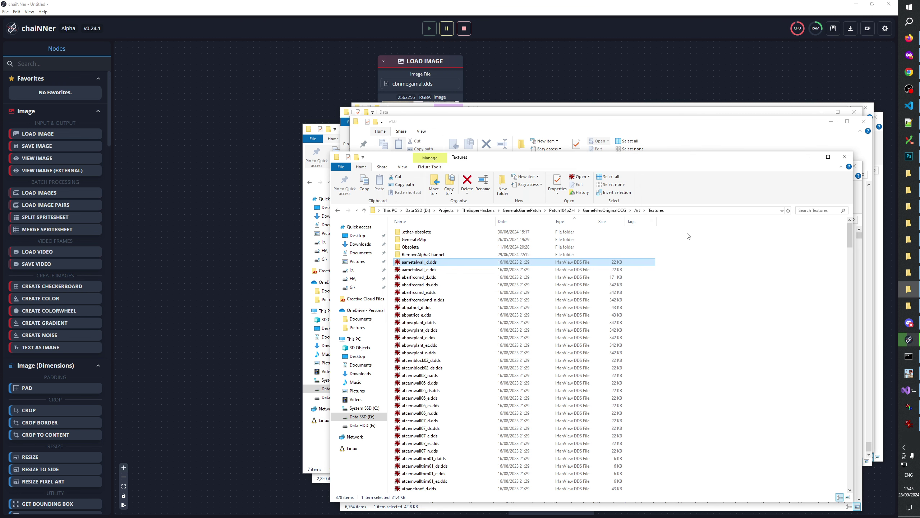
pyautogui.doubleClick(431, 307)
pyautogui.scroll(-1, 640, 167)
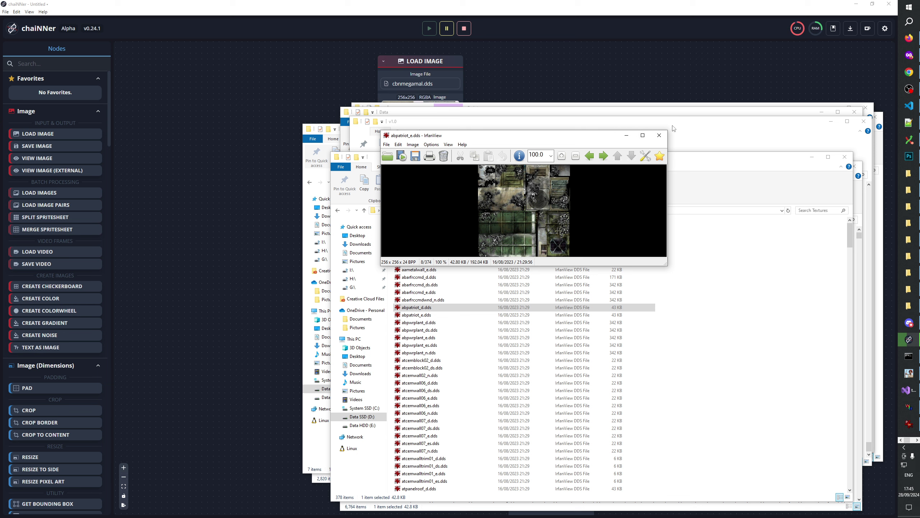
pyautogui.click(659, 136)
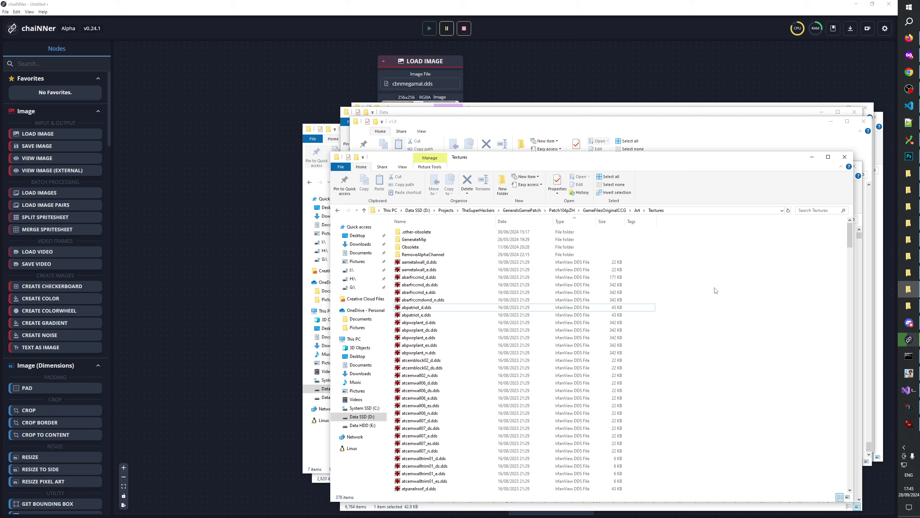
pyautogui.click(914, 341)
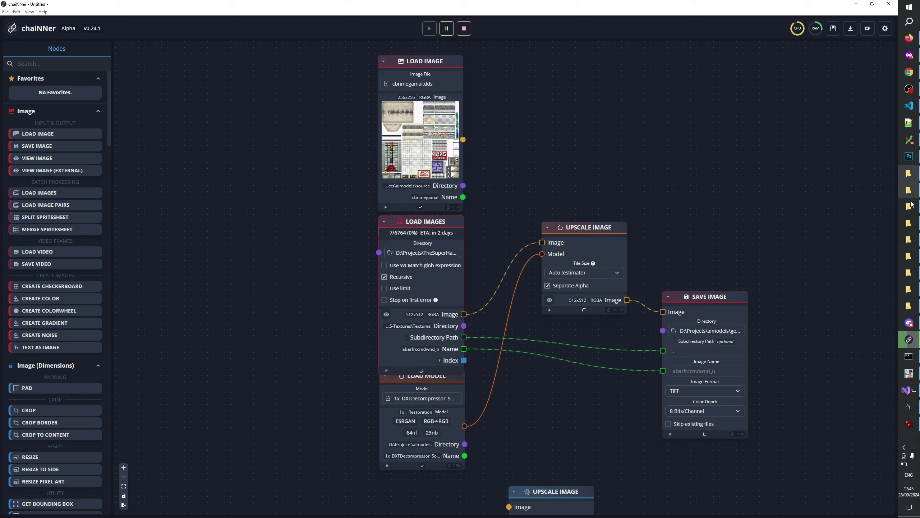
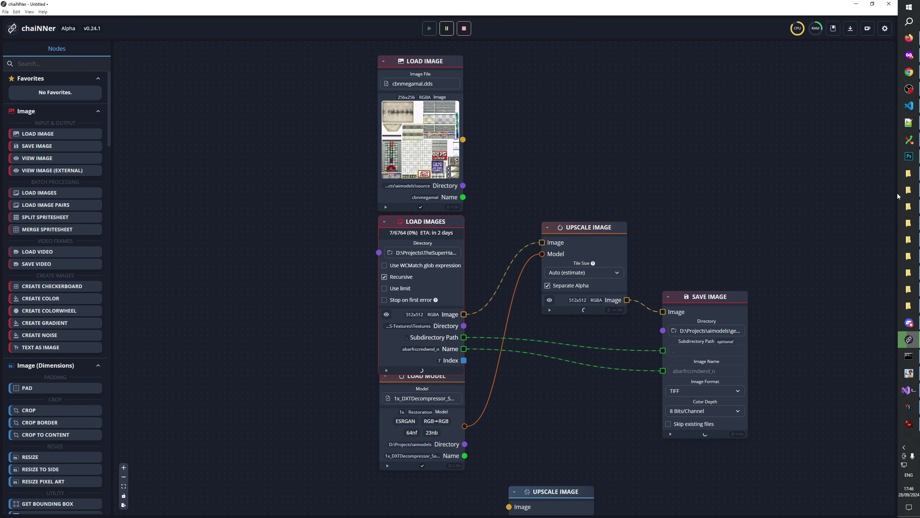
# Step: Find the dds_1x_DXTDecompressor_Source_V3-300000_G output folder and open its abarfrccmd.tiff in Photoshop
pyautogui.moveTo(909, 223)
pyautogui.click(910, 306)
pyautogui.click(910, 289)
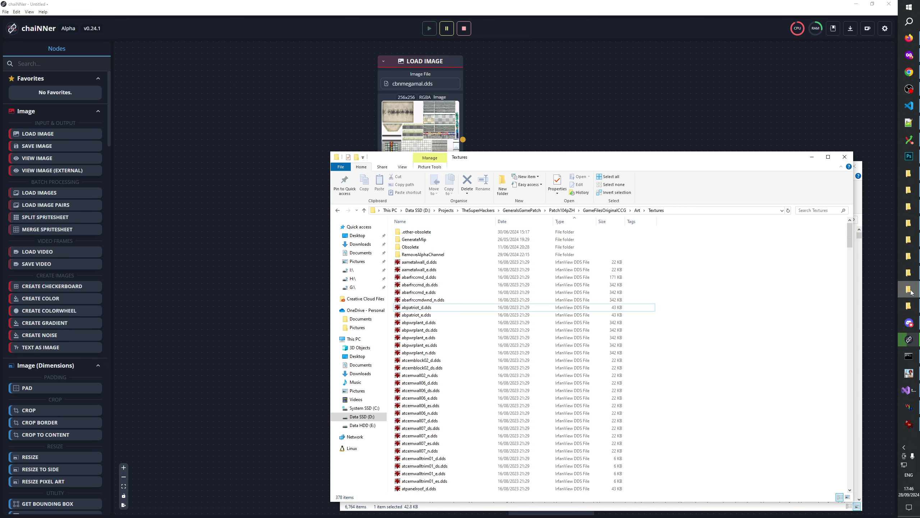
pyautogui.click(911, 275)
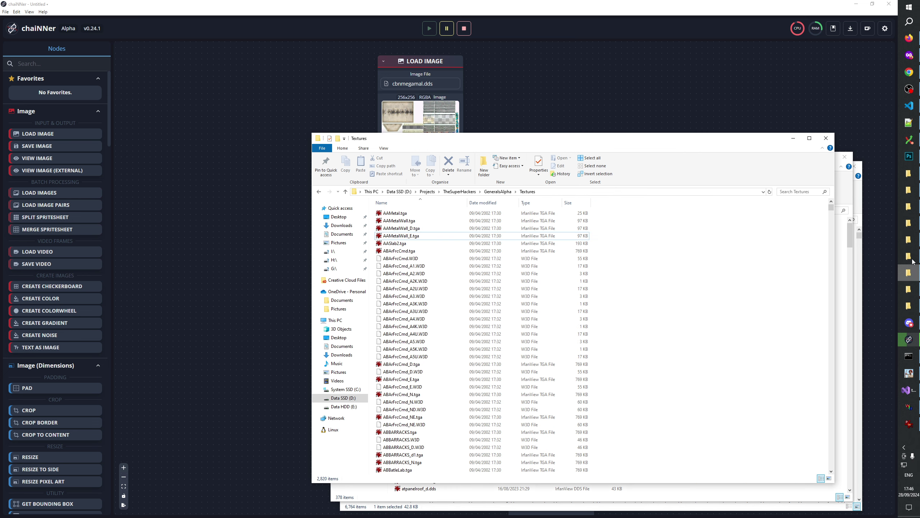
pyautogui.click(909, 256)
pyautogui.click(671, 262)
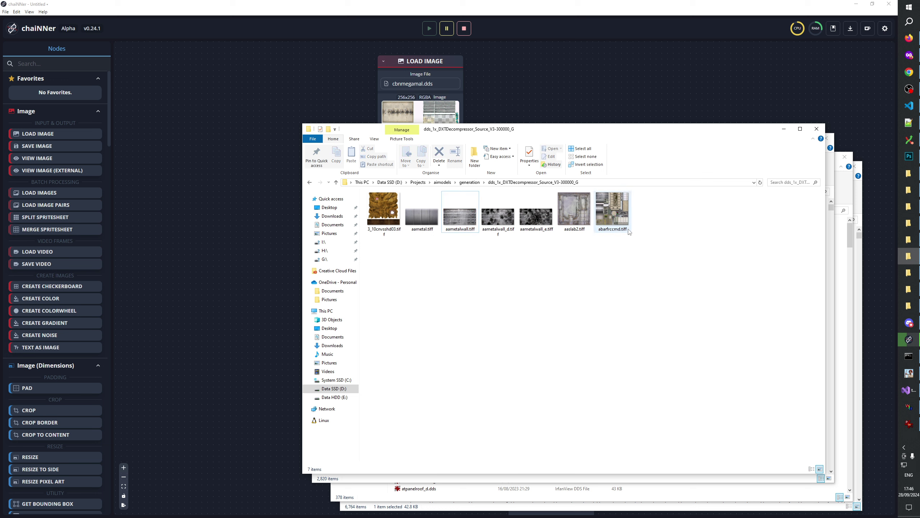
pyautogui.moveTo(621, 212)
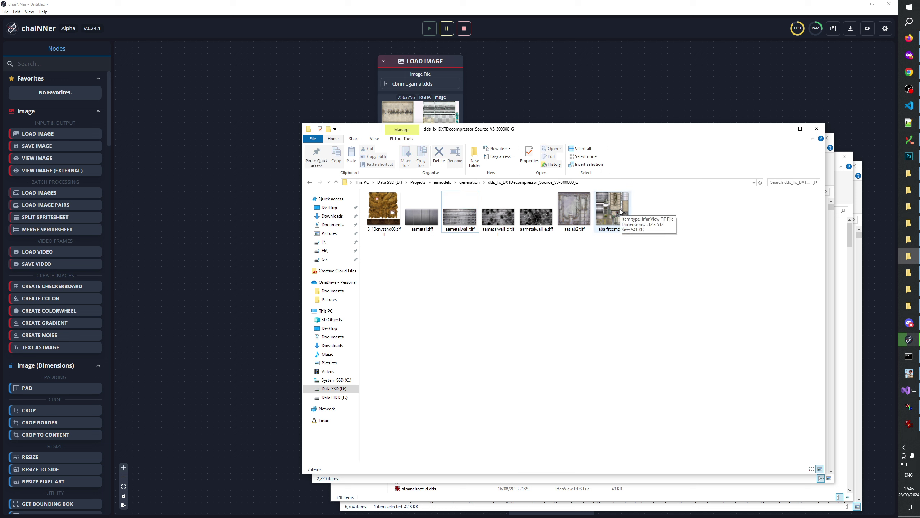
pyautogui.click(613, 221)
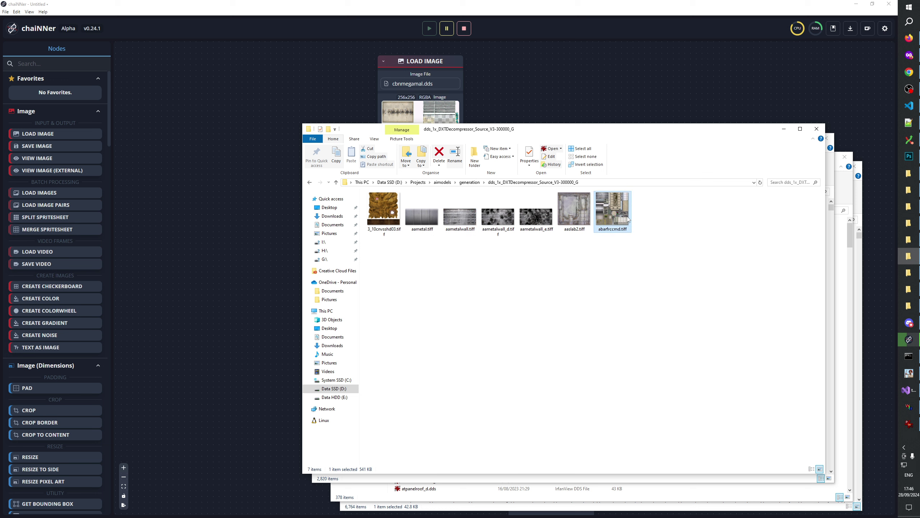
pyautogui.moveTo(612, 212)
pyautogui.moveTo(611, 212); pyautogui.dragTo(696, 28)
pyautogui.click(448, 193)
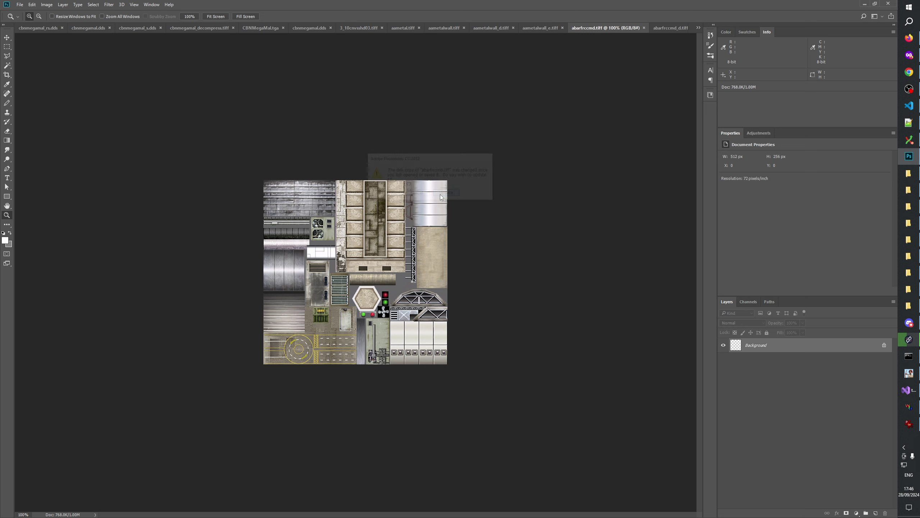
# Step: Close the abarfrccmd_d, aametalwall, aametalwall_d, aametalwall_e, aametal and 3_10cnvsshd03 TIFF documents, keeping abarfrccmd.tiff open
pyautogui.click(670, 28)
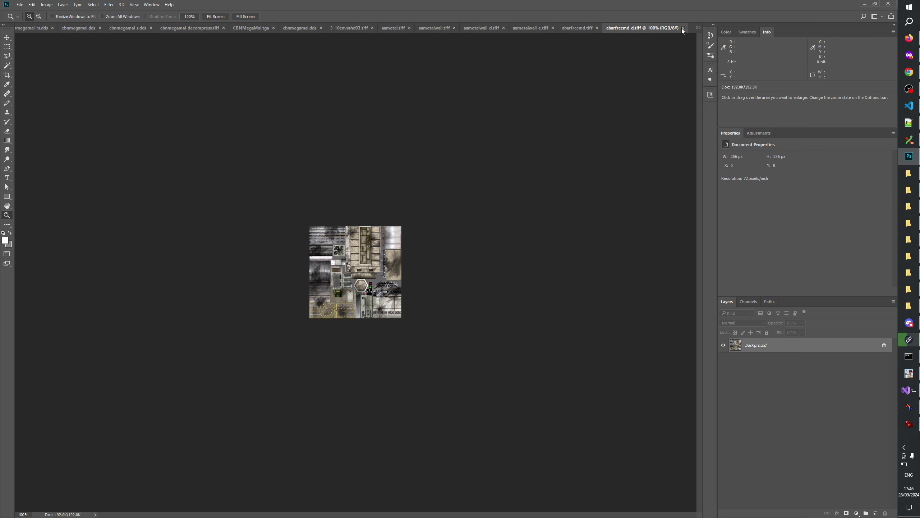
pyautogui.click(682, 28)
pyautogui.click(601, 28)
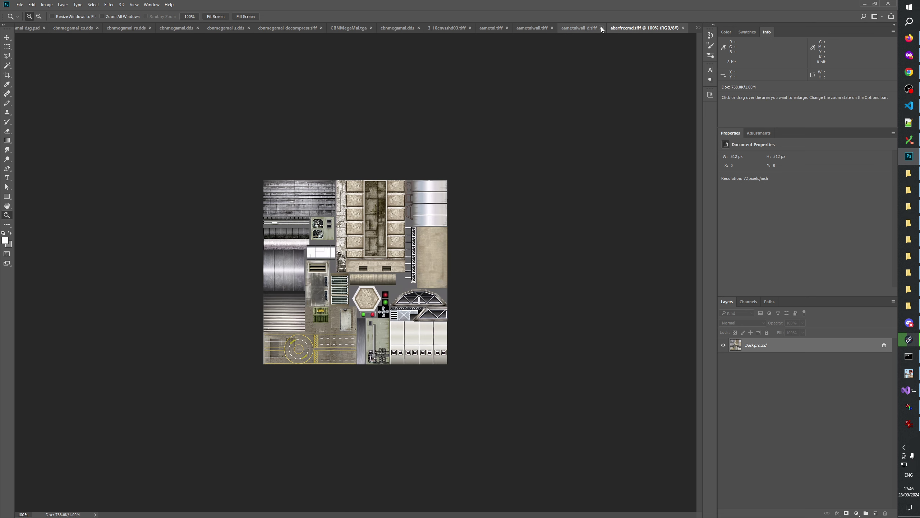
pyautogui.click(601, 28)
pyautogui.click(601, 29)
pyautogui.click(601, 28)
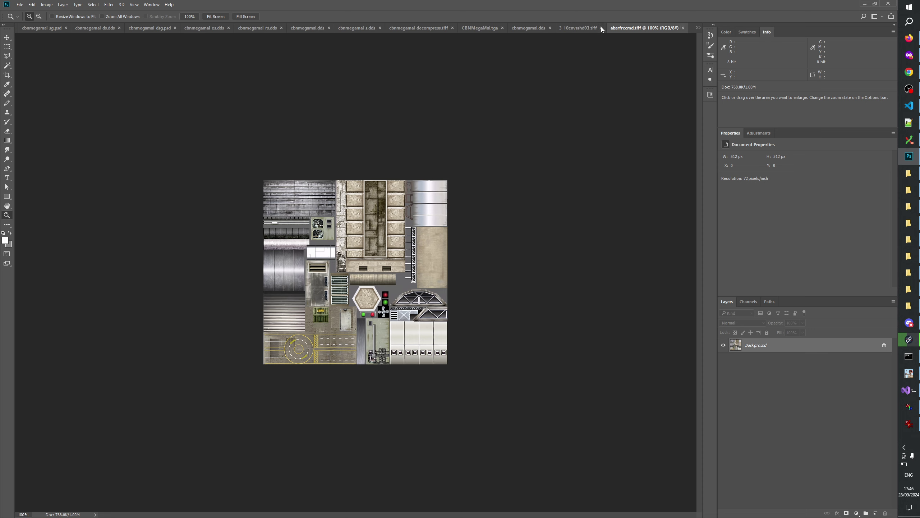
pyautogui.click(601, 28)
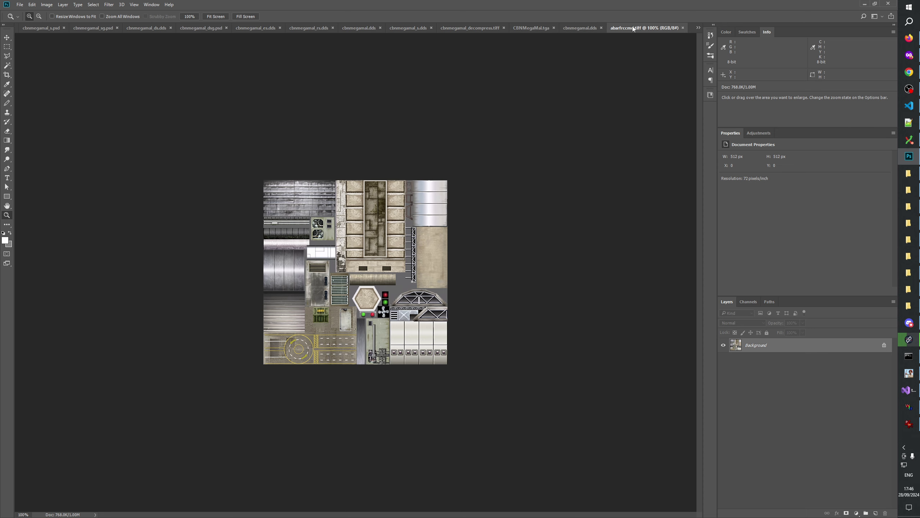
# Step: Magnify abarfrccmd.tiff to 600% and examine the silver panels and stone blocks in the texture's upper right area
pyautogui.click(363, 260)
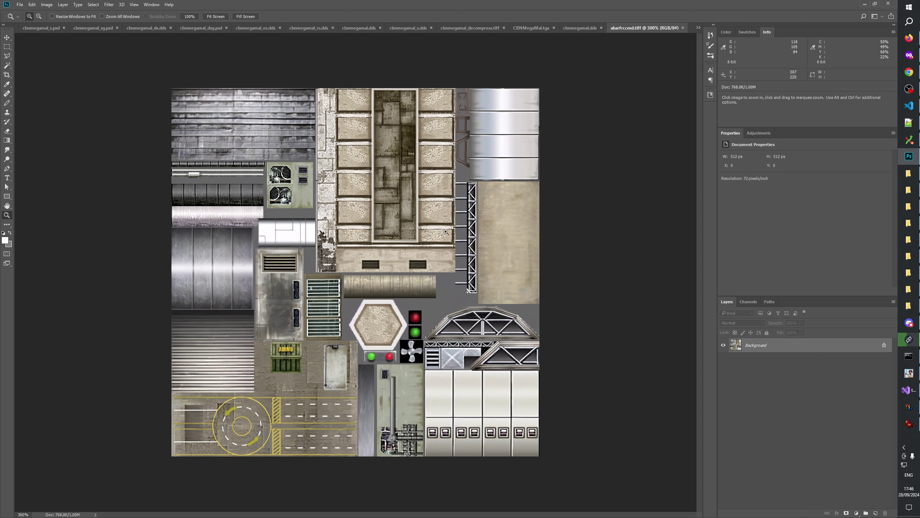
pyautogui.click(363, 259)
pyautogui.click(542, 137)
pyautogui.click(543, 137)
pyautogui.moveTo(542, 137); pyautogui.dragTo(506, 336)
pyautogui.click(458, 203)
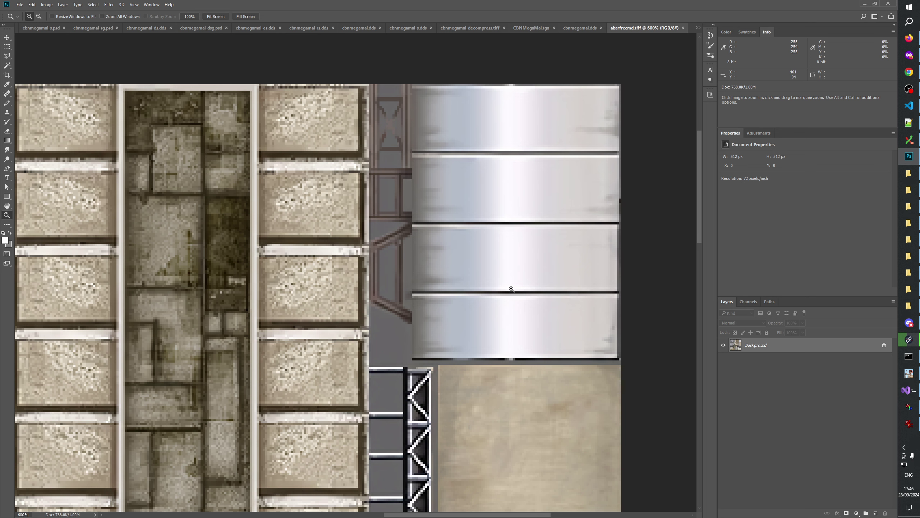
pyautogui.moveTo(511, 291); pyautogui.dragTo(520, 282)
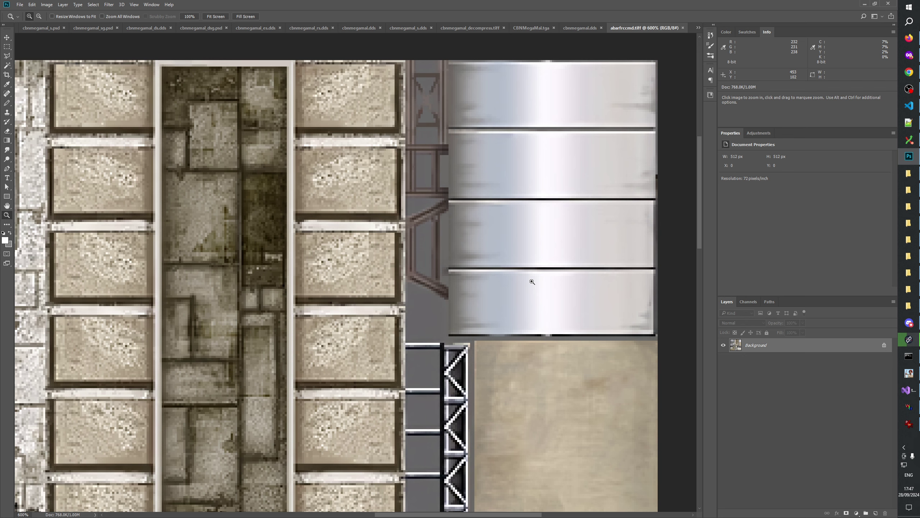
pyautogui.moveTo(478, 297); pyautogui.dragTo(312, 343)
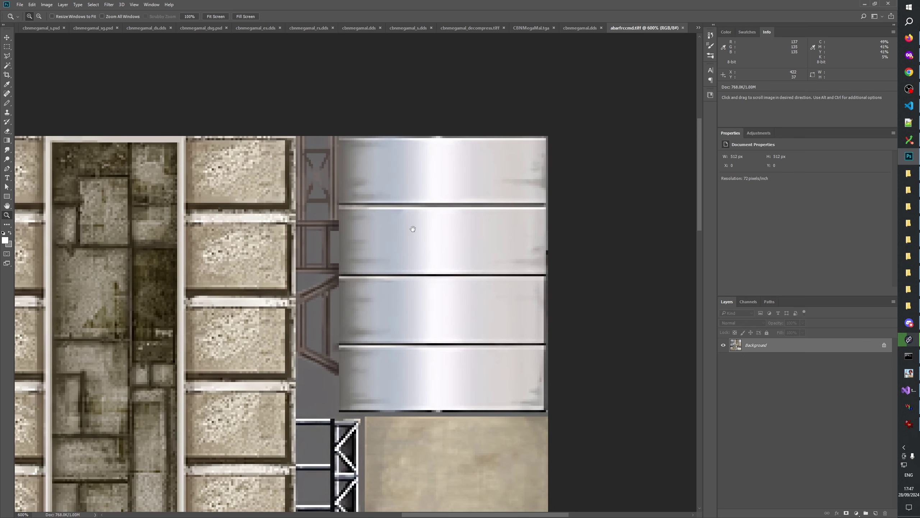
# Step: Inspect the rest of abarfrccmd.tiff at 600%, from the corrugated metal and AMMO crate to the trusses and white panels
pyautogui.press('Home')
pyautogui.hscroll(-5, 527, 306)
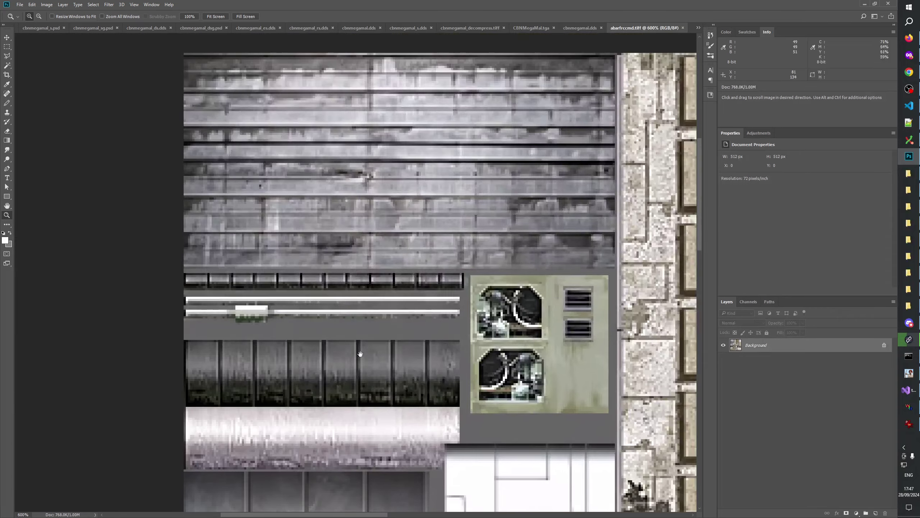
pyautogui.scroll(-15, 360, 349)
pyautogui.scroll(-3, 464, 305)
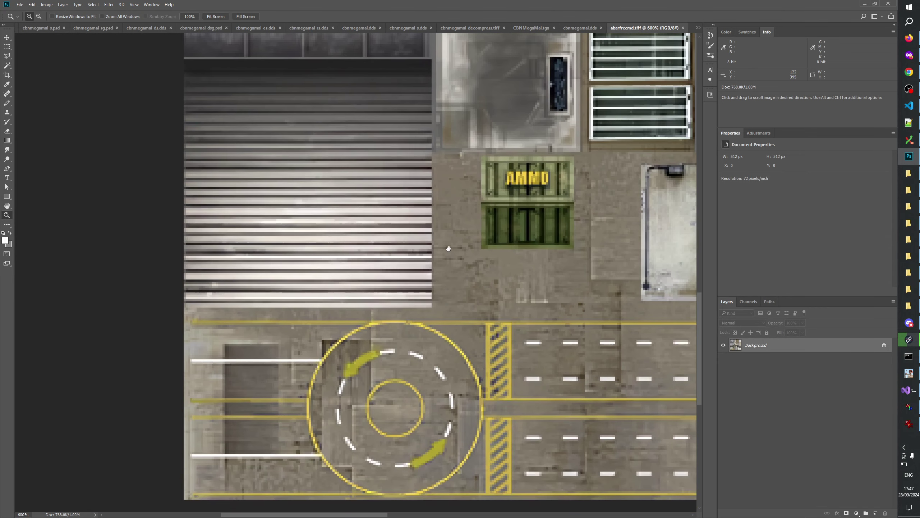
pyautogui.hscroll(3, 459, 232)
pyautogui.hscroll(10, 459, 232)
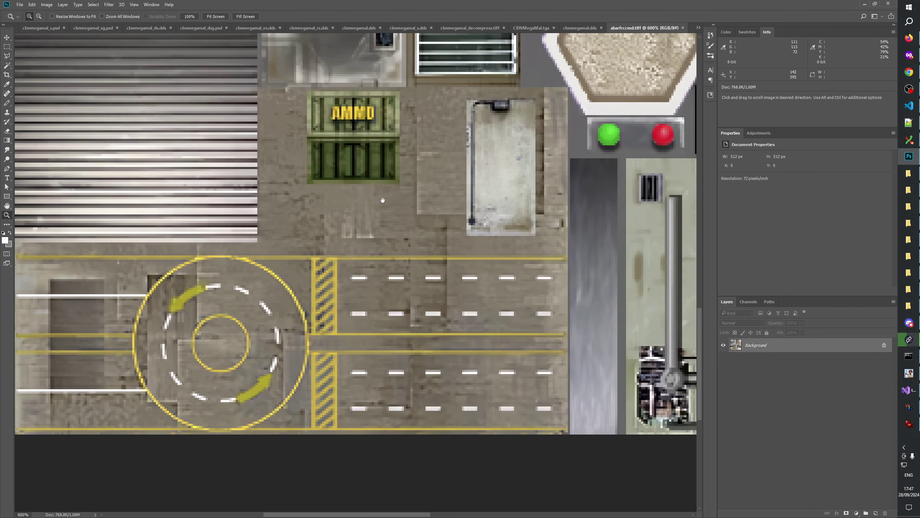
pyautogui.hscroll(7, 450, 155)
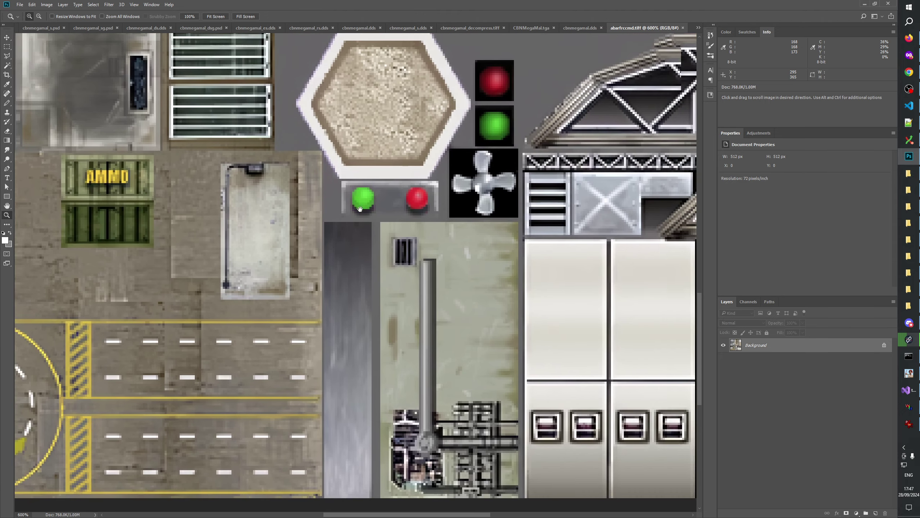
pyautogui.scroll(-1, 296, 187)
pyautogui.hscroll(2, 296, 187)
pyautogui.scroll(-1, 287, 179)
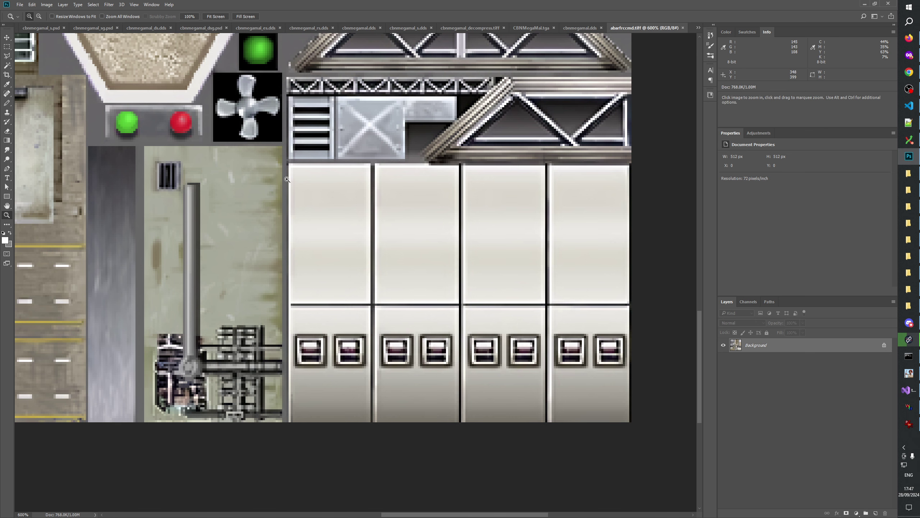
# Step: Open abarfrccmd.dds from the Generals-108-GeneralsZH-104-All-Largest-DDS-Textures folder in Photoshop, without loading transparency as alpha or separate mip-map layers
pyautogui.click(909, 307)
pyautogui.click(910, 290)
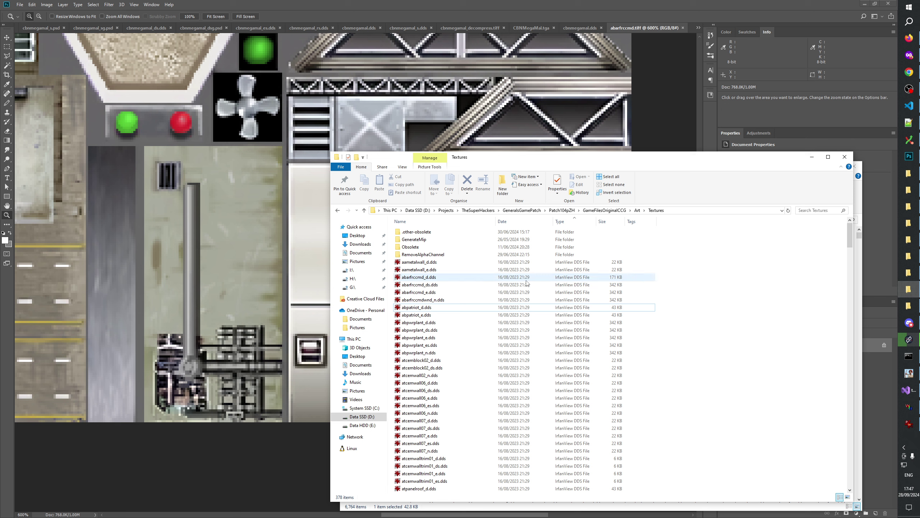
pyautogui.click(909, 274)
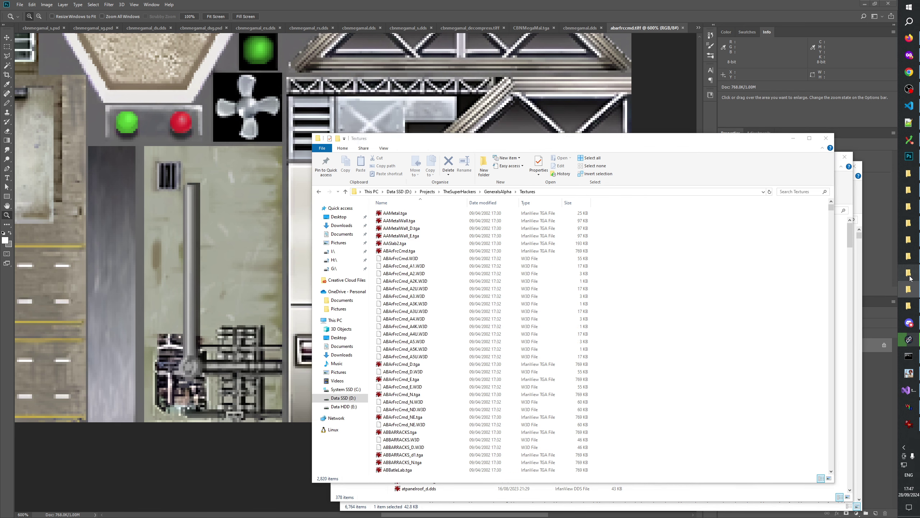
pyautogui.click(909, 308)
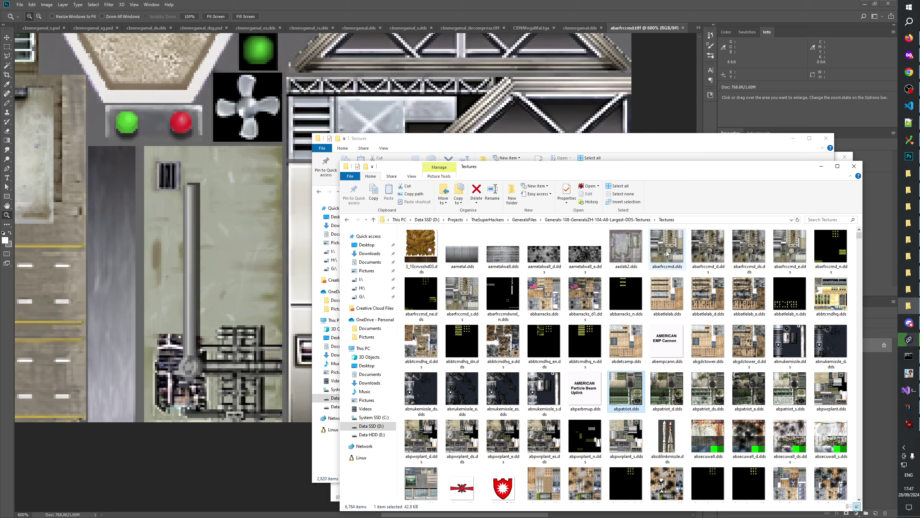
pyautogui.moveTo(668, 254); pyautogui.dragTo(693, 30)
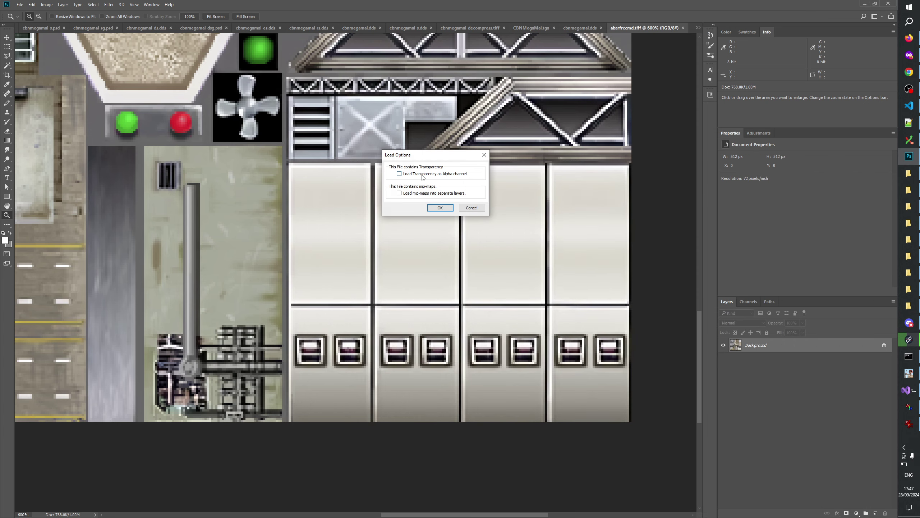
pyautogui.click(440, 208)
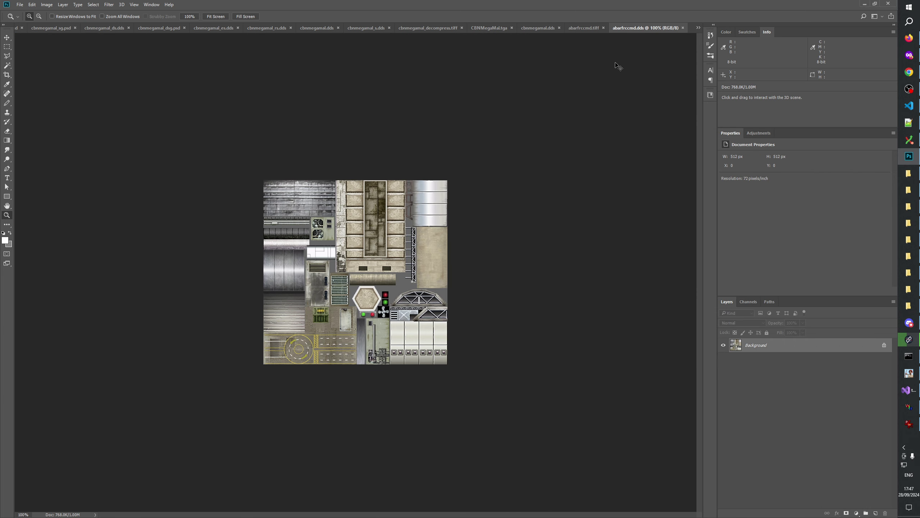
# Step: Copy the abarfrccmd.dds image into abarfrccmd.tiff as a new layer and name it DDS
pyautogui.hotkey('ctrl', 'w')
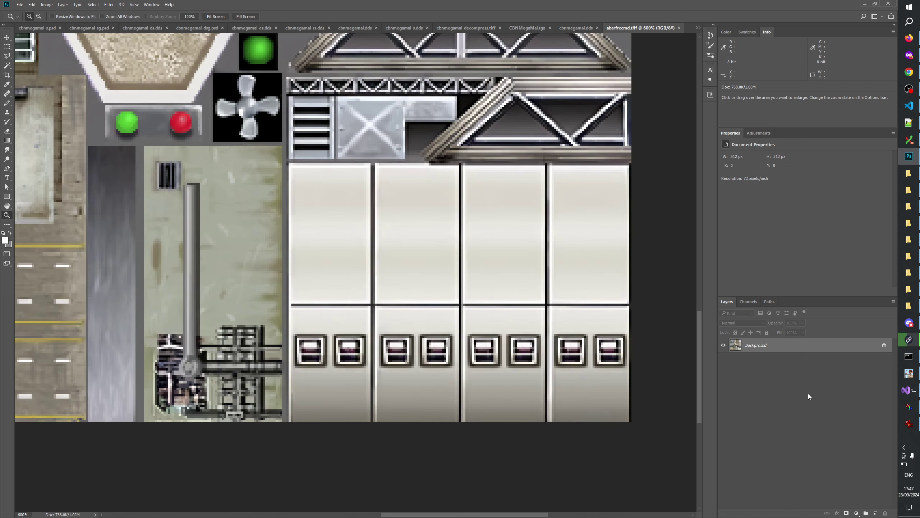
pyautogui.hotkey('ctrl', 'v')
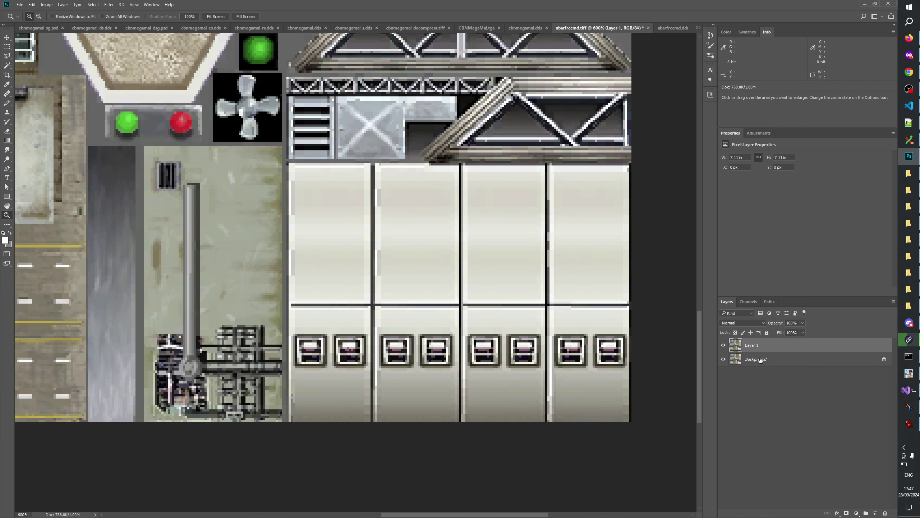
pyautogui.press('Return')
# Step: Compare the DDS layer with the decompressed Background on the white panels and trusses by repeatedly toggling the DDS layer's visibility
pyautogui.click(723, 347)
pyautogui.click(723, 346)
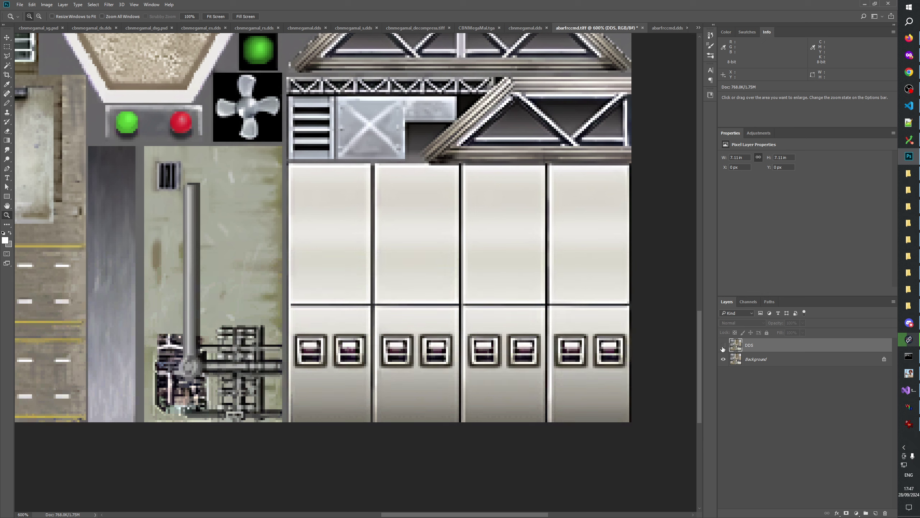
pyautogui.click(723, 347)
pyautogui.click(723, 348)
pyautogui.click(722, 347)
pyautogui.click(723, 346)
pyautogui.click(723, 347)
pyautogui.click(723, 347)
pyautogui.click(723, 347)
pyautogui.click(722, 347)
pyautogui.click(723, 348)
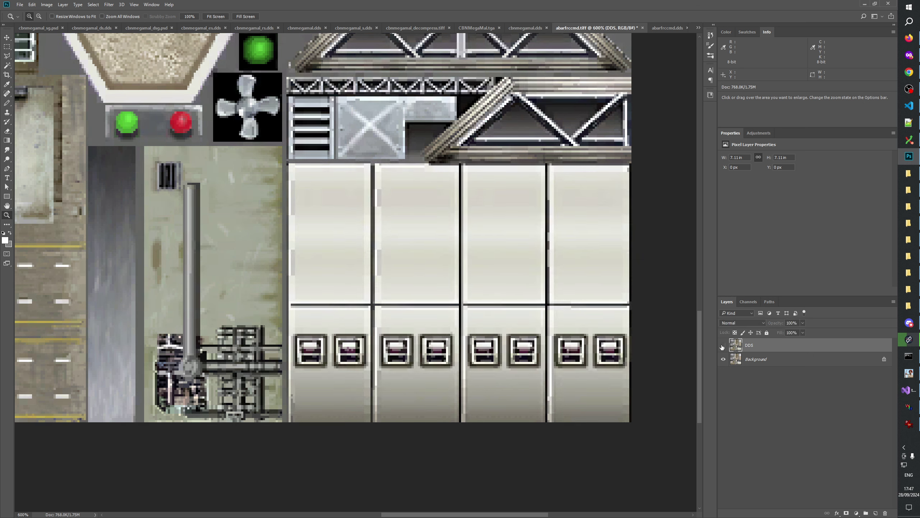
pyautogui.click(723, 348)
pyautogui.click(722, 347)
pyautogui.click(722, 347)
pyautogui.click(722, 348)
pyautogui.click(722, 348)
pyautogui.click(723, 347)
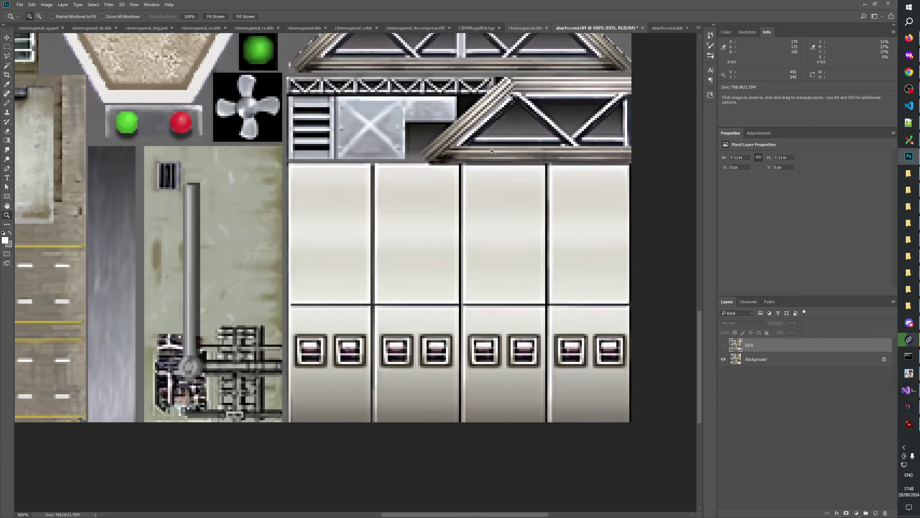
# Step: Compare the DDS layer with the Background around the AMMO crate, corrugated metal and road markings by switching its visibility
pyautogui.moveTo(481, 40); pyautogui.dragTo(533, 81)
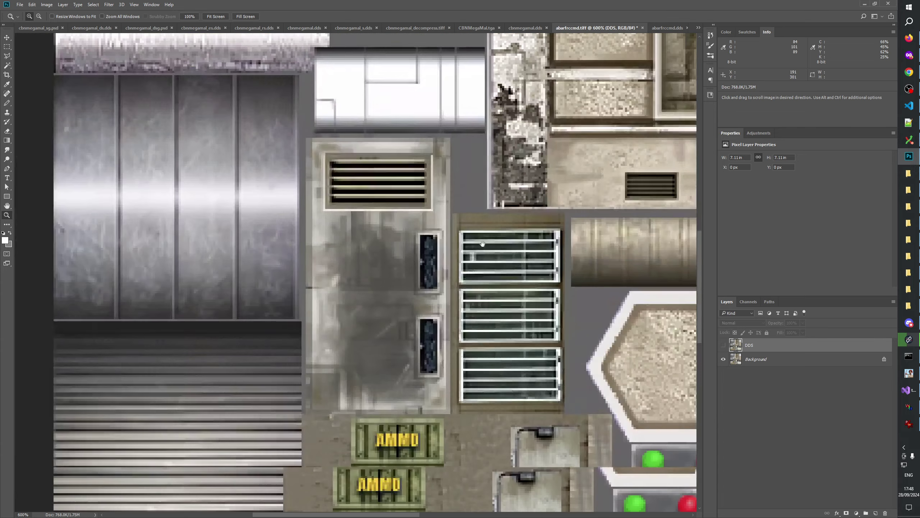
pyautogui.moveTo(507, 417); pyautogui.dragTo(578, 125)
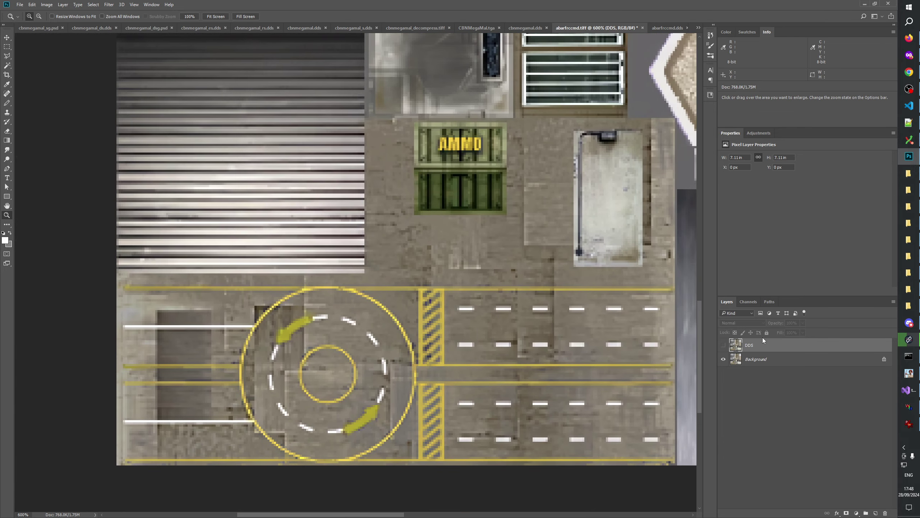
pyautogui.click(724, 346)
pyautogui.click(723, 346)
pyautogui.click(724, 345)
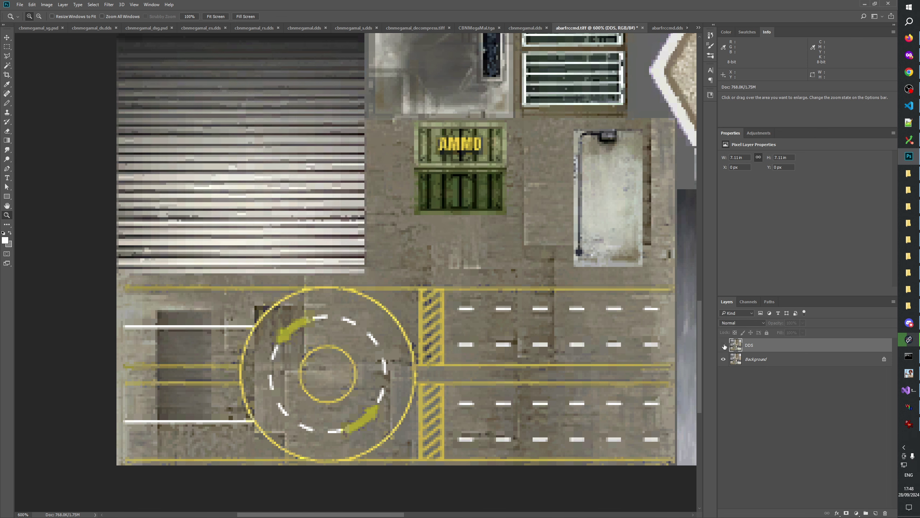
pyautogui.click(723, 346)
# Step: Compare both layers on the brushed metal cylinder, white panel and fan unit by repeatedly showing and hiding the DDS layer
pyautogui.moveTo(546, 200); pyautogui.dragTo(689, 330)
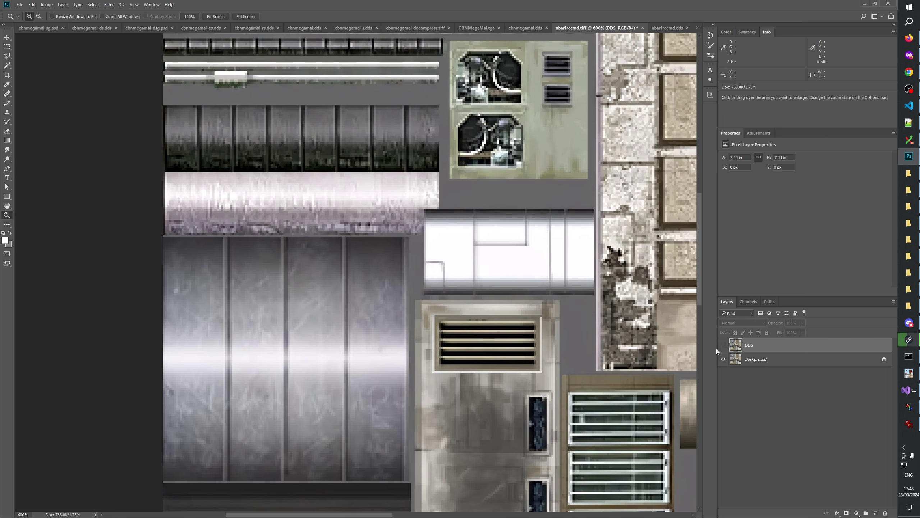
pyautogui.click(723, 345)
pyautogui.click(723, 345)
pyautogui.click(722, 345)
pyautogui.click(723, 345)
pyautogui.click(722, 345)
pyautogui.click(723, 346)
pyautogui.click(722, 346)
pyautogui.click(722, 345)
pyautogui.click(723, 345)
pyautogui.click(723, 346)
pyautogui.click(723, 346)
# Step: Compare both layers on the weathered metal siding and stone blocks in the texture's upper left by toggling the DDS layer
pyautogui.scroll(5, 718, 346)
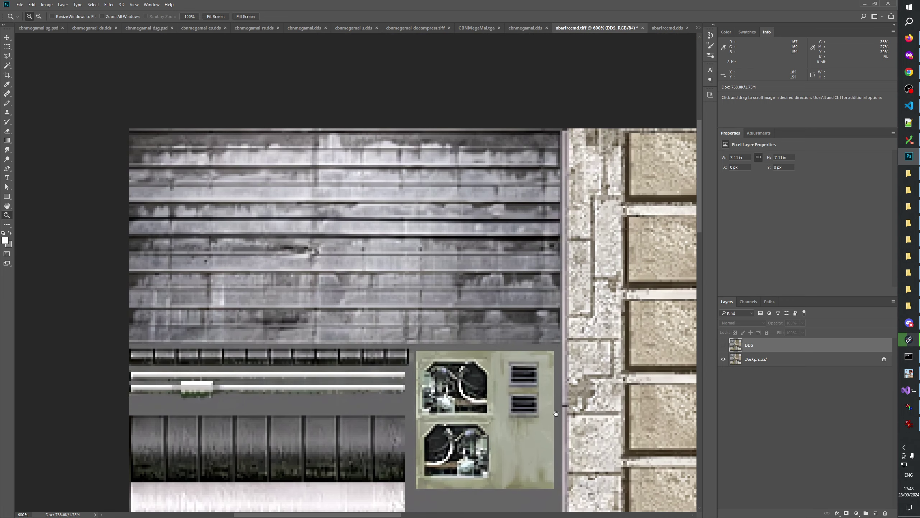
pyautogui.hscroll(2, 729, 349)
pyautogui.click(723, 345)
pyautogui.click(723, 345)
pyautogui.click(724, 345)
pyautogui.click(723, 346)
pyautogui.click(723, 345)
pyautogui.click(724, 345)
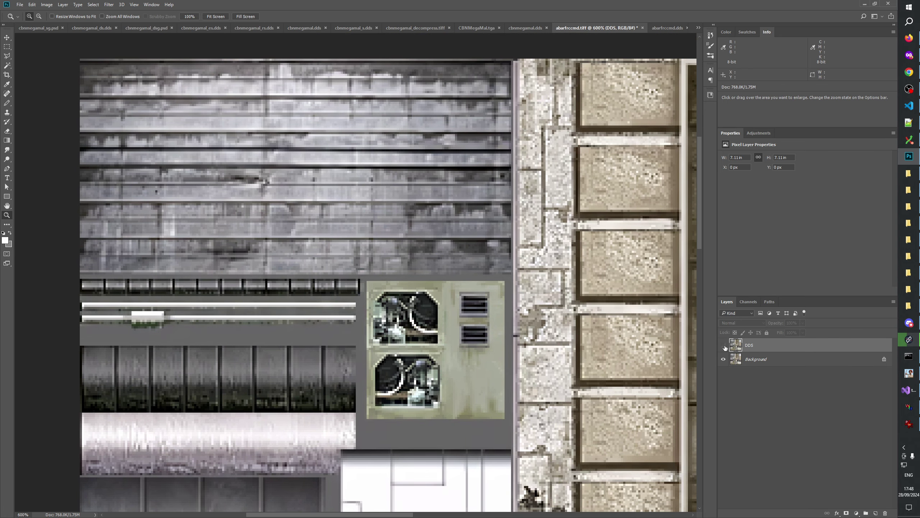
pyautogui.click(723, 346)
pyautogui.click(724, 346)
pyautogui.click(723, 345)
pyautogui.click(724, 346)
pyautogui.click(723, 346)
# Step: Compare both layers on the arched truss, hexagonal pad, fan and white wall panels by toggling the DDS layer
pyautogui.moveTo(416, 307); pyautogui.dragTo(250, 508)
pyautogui.scroll(-10, 407, 266)
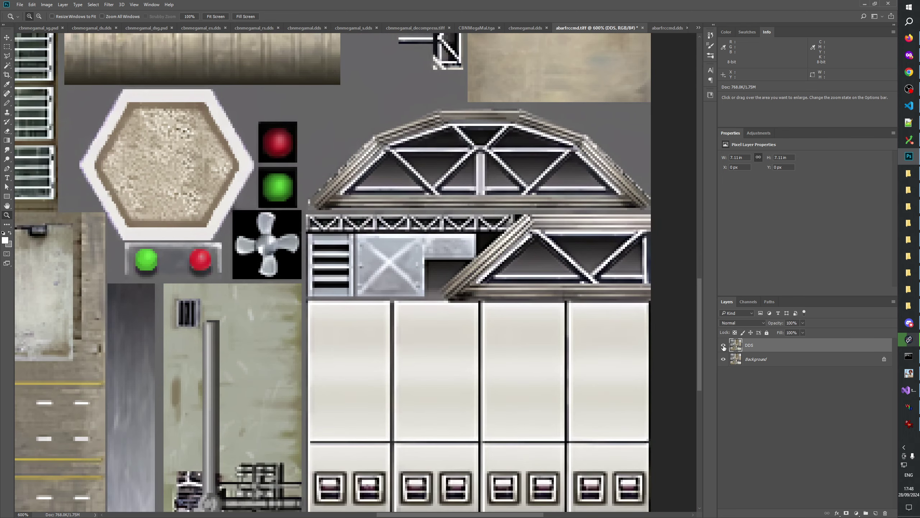
pyautogui.click(724, 346)
pyautogui.click(724, 346)
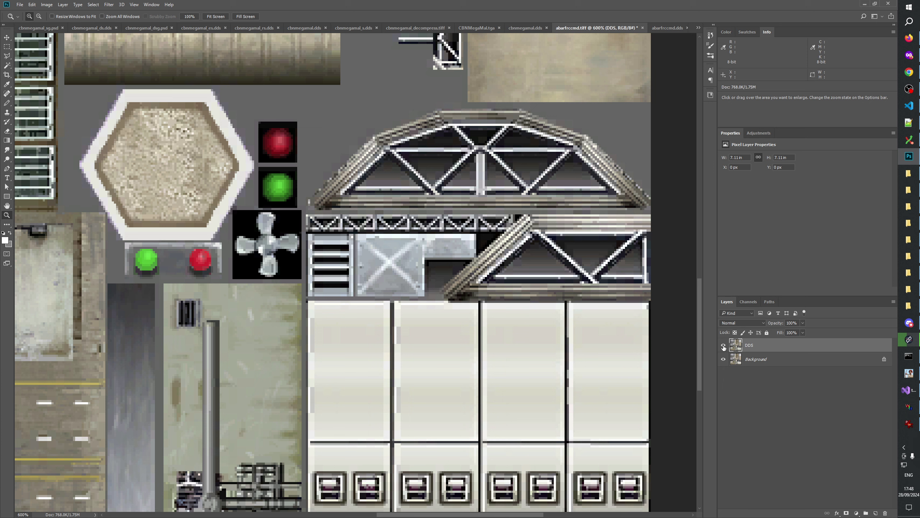
pyautogui.click(724, 347)
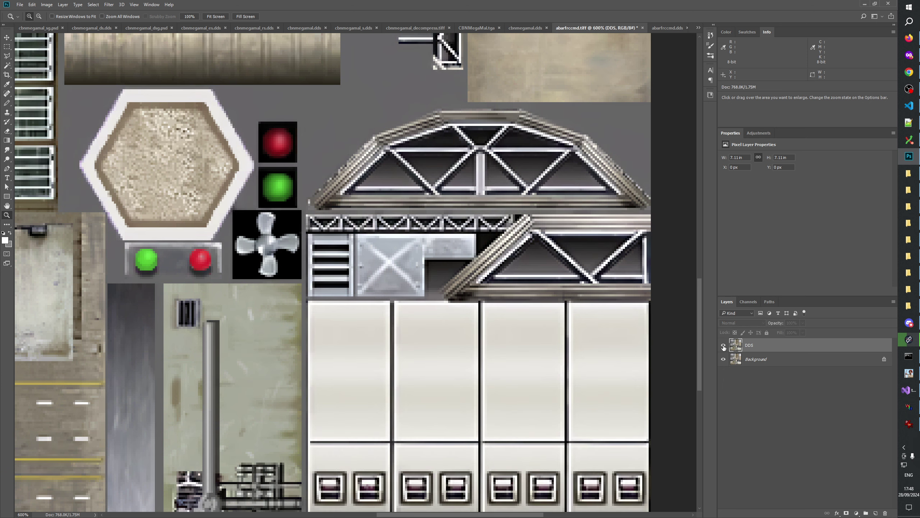
pyautogui.click(724, 346)
pyautogui.click(724, 347)
pyautogui.click(724, 347)
pyautogui.click(724, 346)
pyautogui.click(724, 347)
pyautogui.click(724, 346)
# Step: Compare both layers in the texture's centre, covering the green grilles, AMMO crate and hexagonal pad, by toggling the DDS layer repeatedly
pyautogui.moveTo(180, 287); pyautogui.dragTo(477, 339)
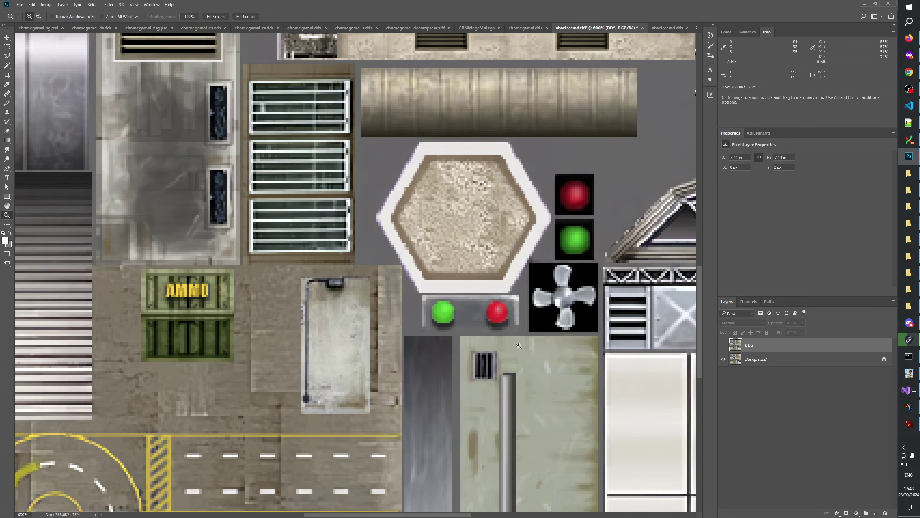
pyautogui.click(724, 345)
pyautogui.click(724, 345)
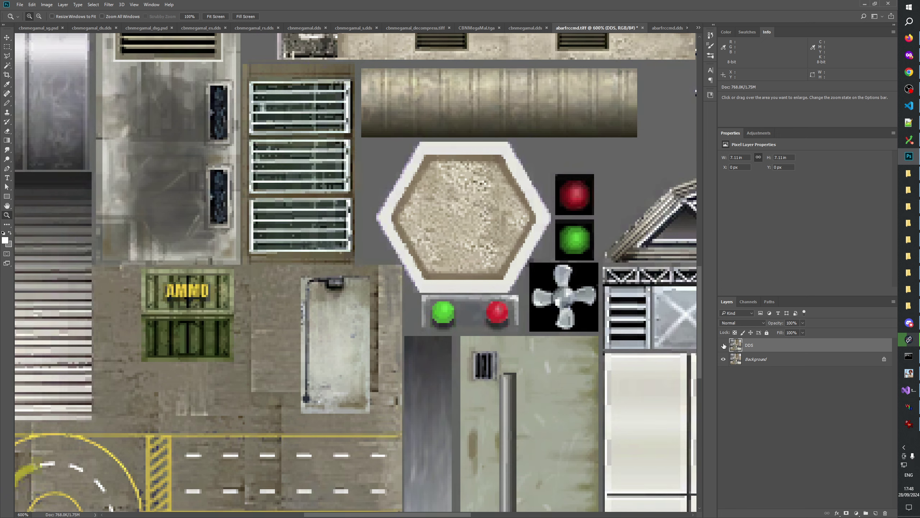
pyautogui.click(723, 345)
pyautogui.click(723, 346)
pyautogui.click(724, 346)
pyautogui.click(724, 346)
pyautogui.click(723, 346)
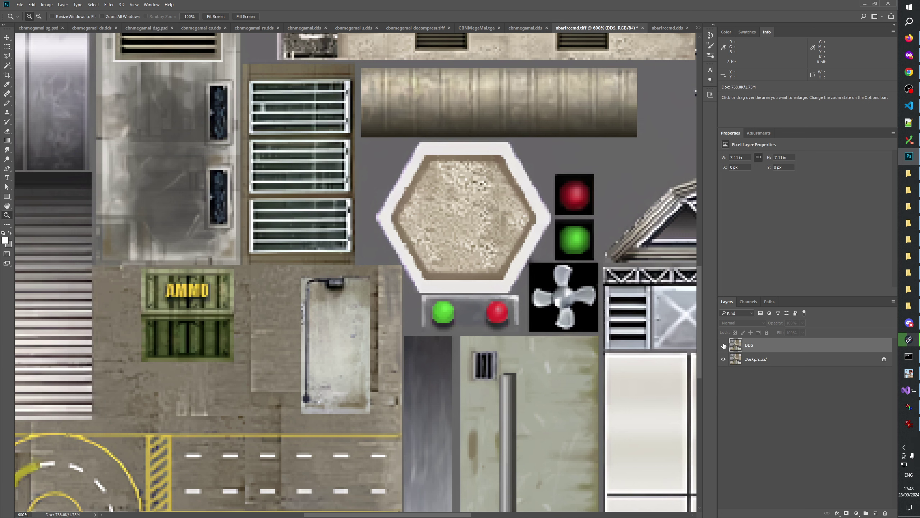
pyautogui.click(724, 345)
pyautogui.click(723, 345)
pyautogui.click(724, 345)
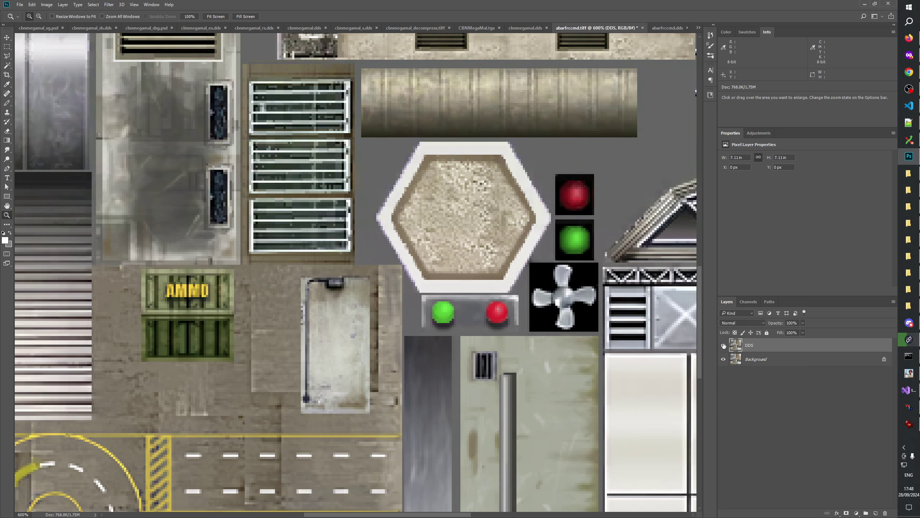
pyautogui.click(724, 345)
pyautogui.click(724, 346)
pyautogui.click(723, 345)
pyautogui.click(724, 346)
pyautogui.click(724, 345)
pyautogui.click(724, 345)
pyautogui.click(724, 346)
pyautogui.click(724, 346)
pyautogui.click(724, 346)
pyautogui.click(724, 346)
pyautogui.click(723, 345)
pyautogui.click(724, 346)
pyautogui.click(724, 345)
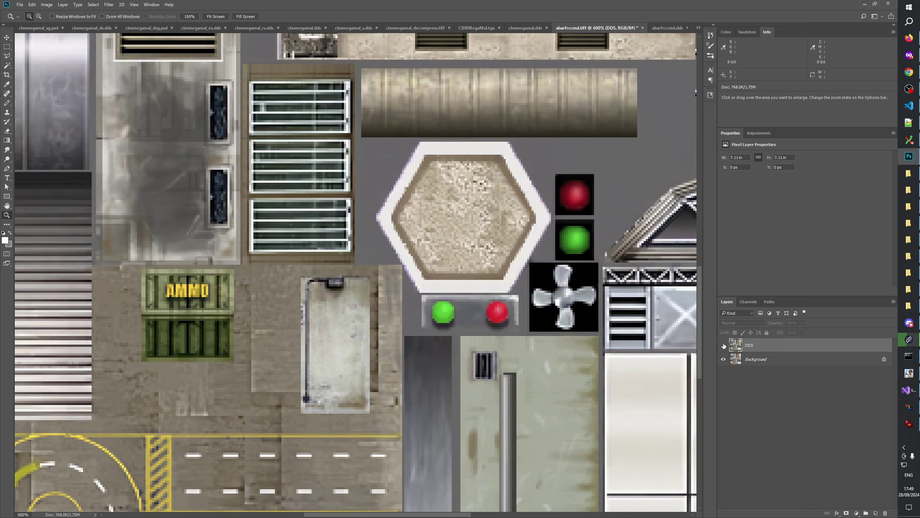
pyautogui.click(724, 345)
pyautogui.click(724, 345)
# Step: Examine the brushed metal panels, road markings and corrugated metal with the DDS layer shown, and hide it for comparison
pyautogui.moveTo(562, 505); pyautogui.dragTo(688, 309)
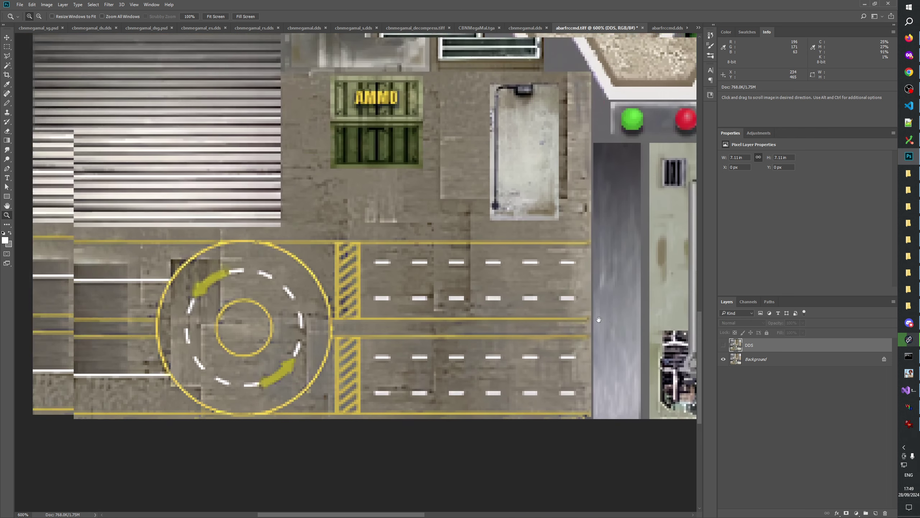
pyautogui.moveTo(365, 289); pyautogui.dragTo(492, 363)
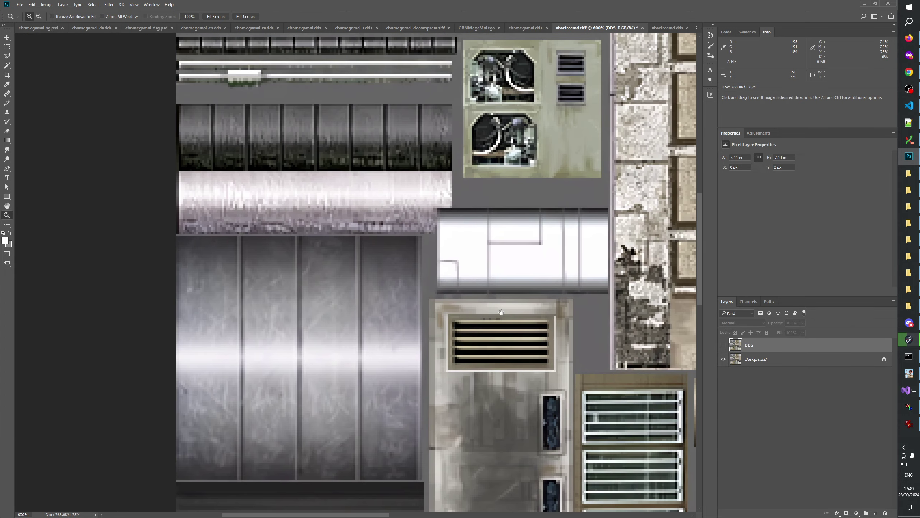
pyautogui.click(723, 345)
pyautogui.click(723, 346)
pyautogui.click(723, 345)
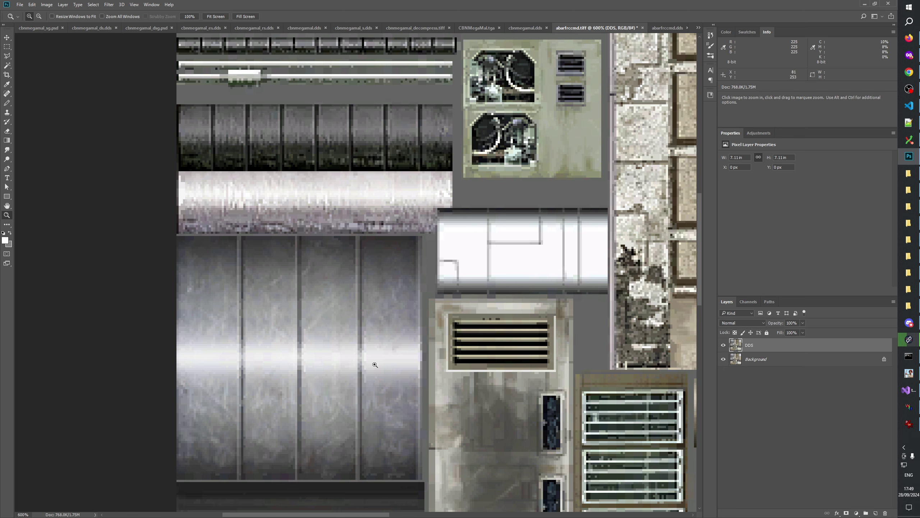
pyautogui.moveTo(442, 435); pyautogui.dragTo(448, 156)
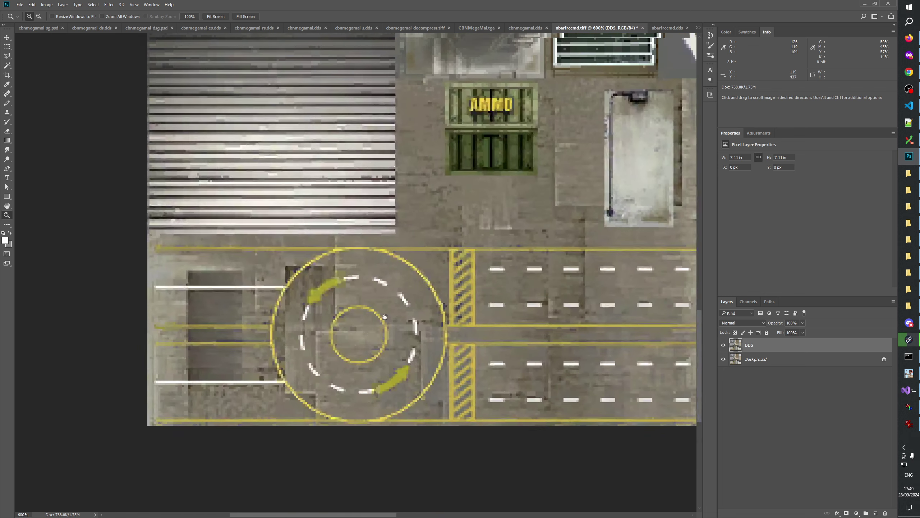
pyautogui.moveTo(544, 181); pyautogui.dragTo(399, 355)
pyautogui.click(724, 345)
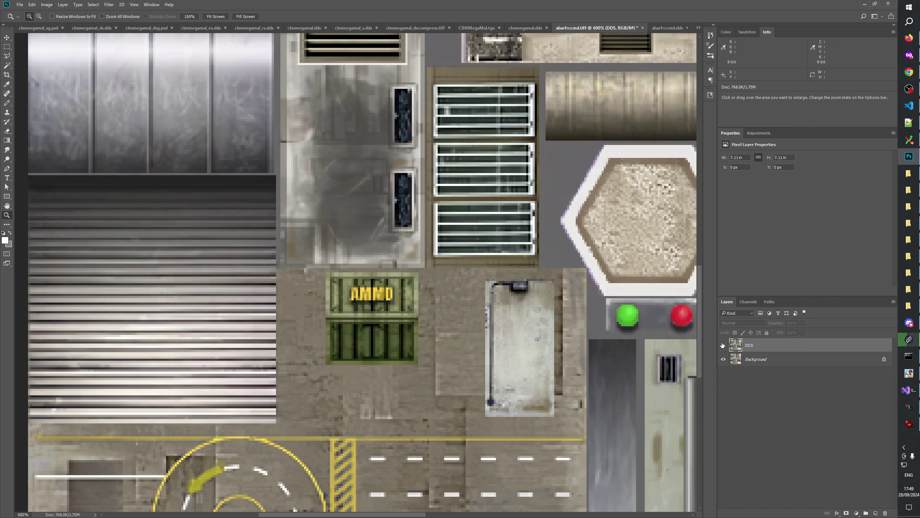
# Step: Inspect the decompressed Background layer across the AMMO crate, machinery, stone blocks and silver panels with the DDS layer hidden
pyautogui.hscroll(-3, 357, 326)
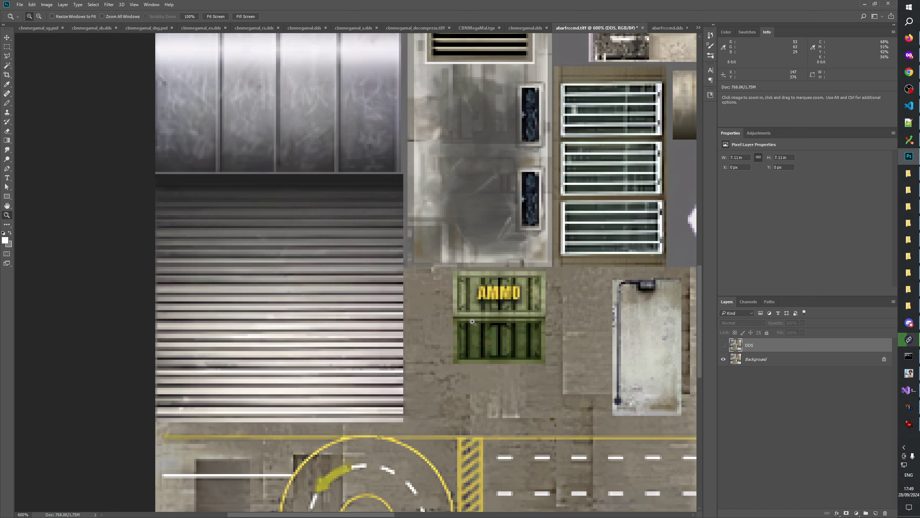
pyautogui.moveTo(473, 321); pyautogui.dragTo(382, 267)
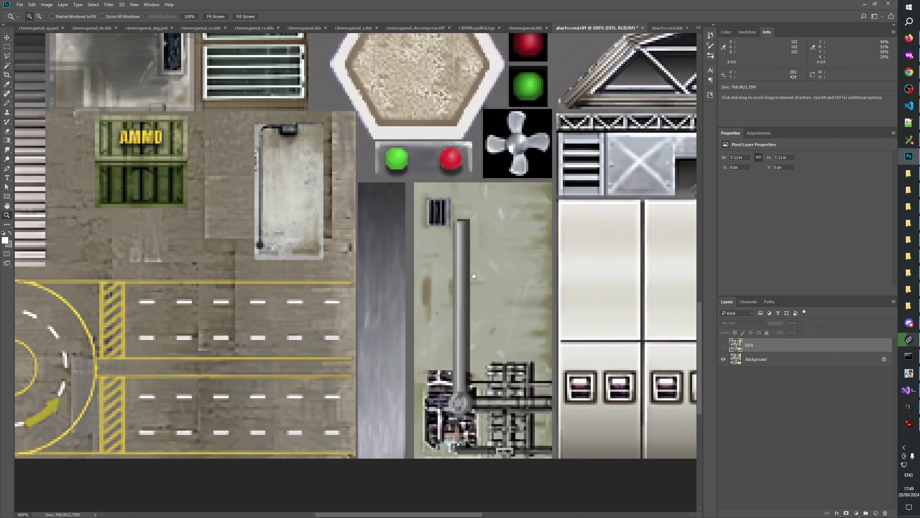
pyautogui.moveTo(474, 275); pyautogui.dragTo(310, 275)
pyautogui.scroll(10, 363, 290)
pyautogui.scroll(10, 448, 315)
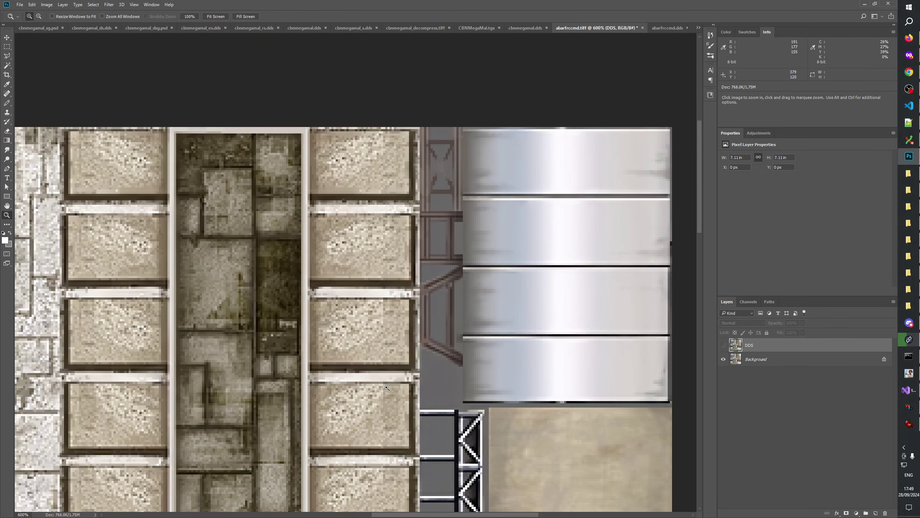
pyautogui.hscroll(-12, 387, 388)
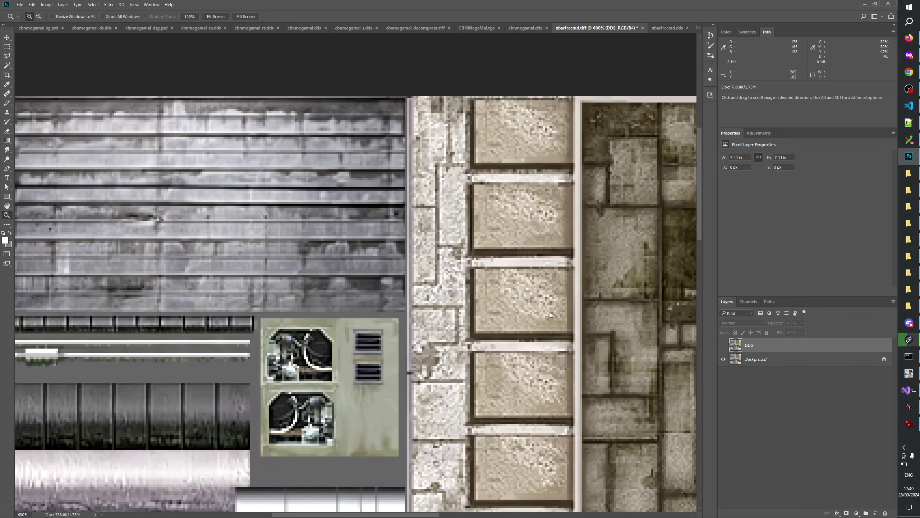
pyautogui.scroll(-15, 438, 316)
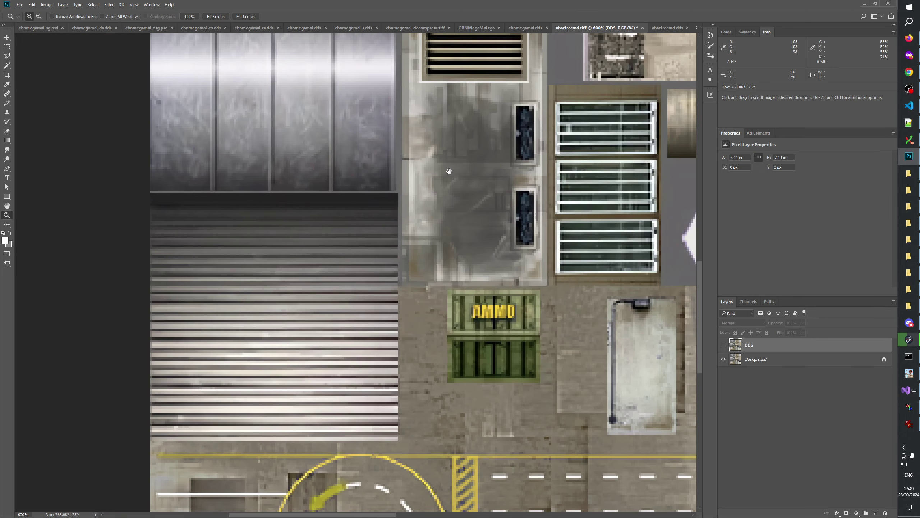
pyautogui.scroll(15, 449, 87)
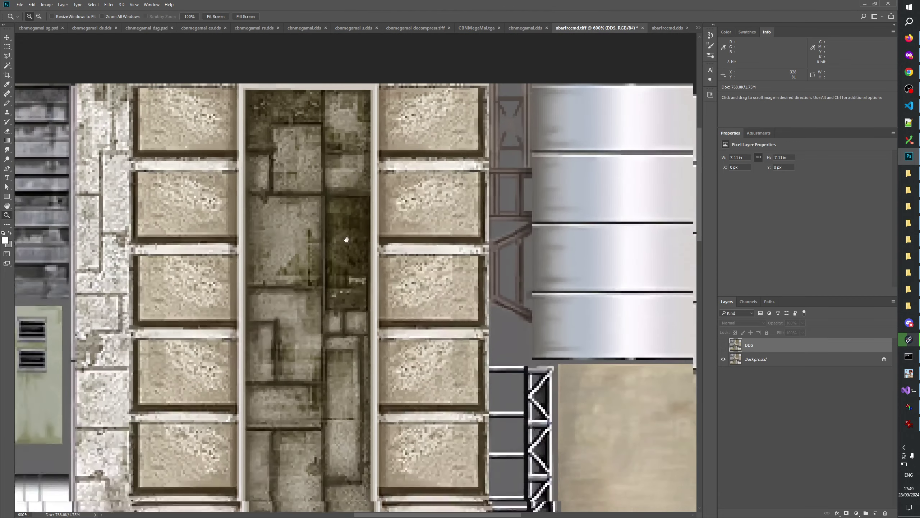
# Step: Compare both layers on the stone wall blocks, silver panels and vertical truss by toggling the DDS layer repeatedly
pyautogui.scroll(-2, 346, 239)
pyautogui.hscroll(2, 346, 240)
pyautogui.click(721, 345)
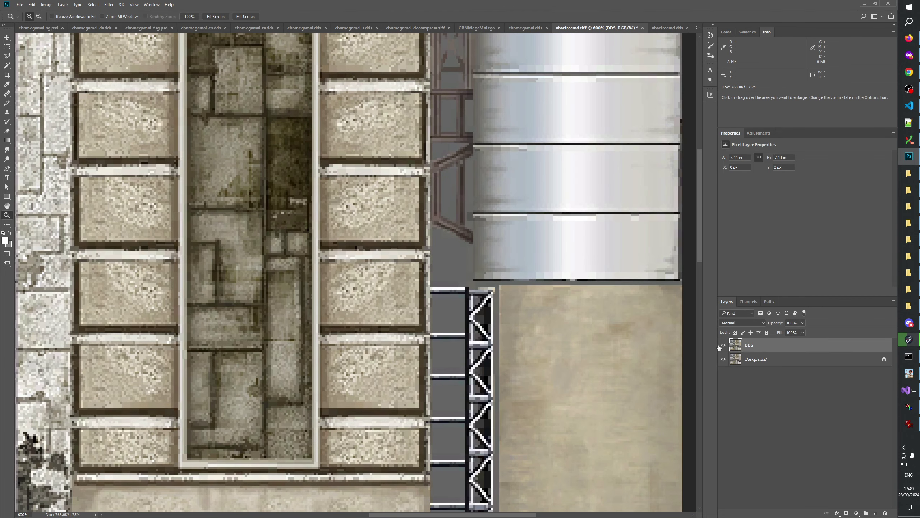
pyautogui.click(722, 346)
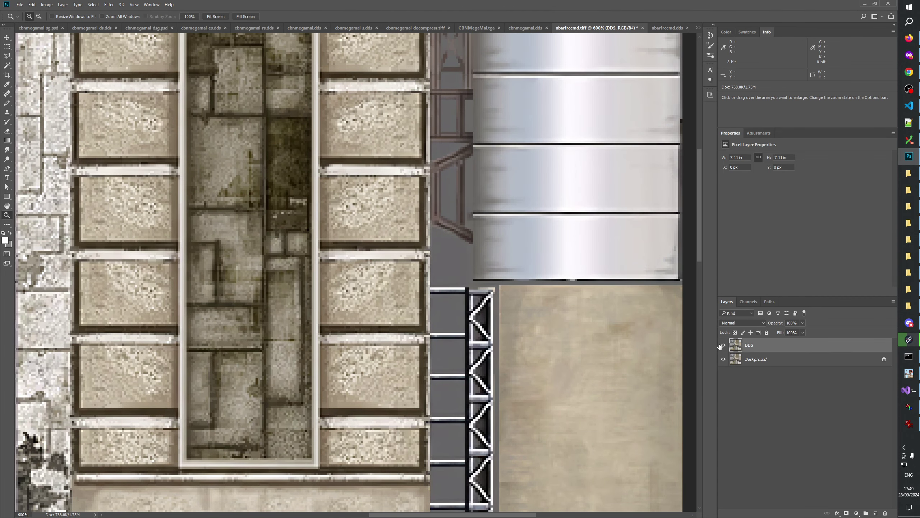
pyautogui.click(721, 346)
pyautogui.click(721, 346)
pyautogui.click(722, 346)
pyautogui.click(721, 346)
pyautogui.click(721, 345)
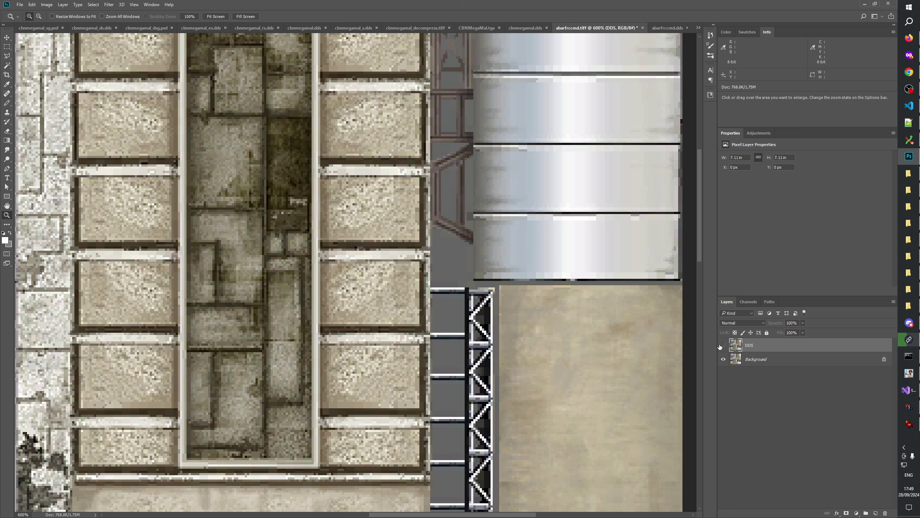
pyautogui.click(721, 345)
pyautogui.click(722, 346)
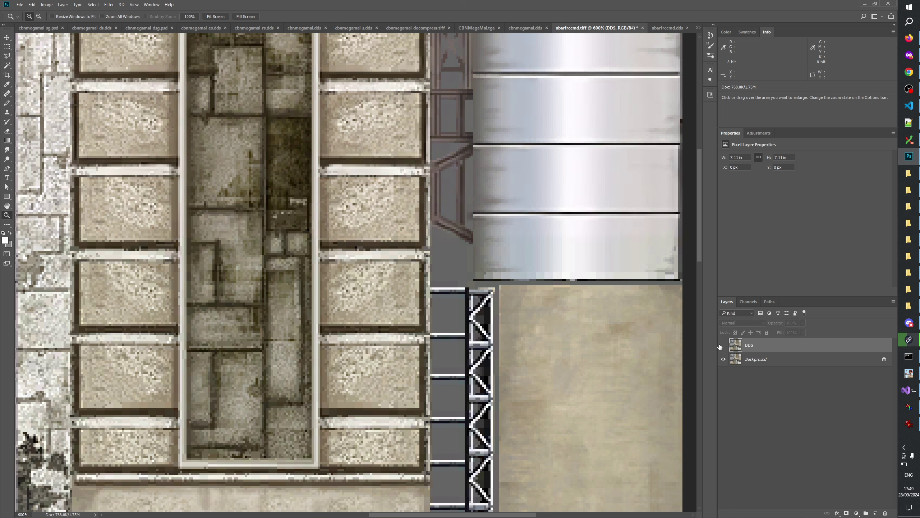
pyautogui.click(721, 346)
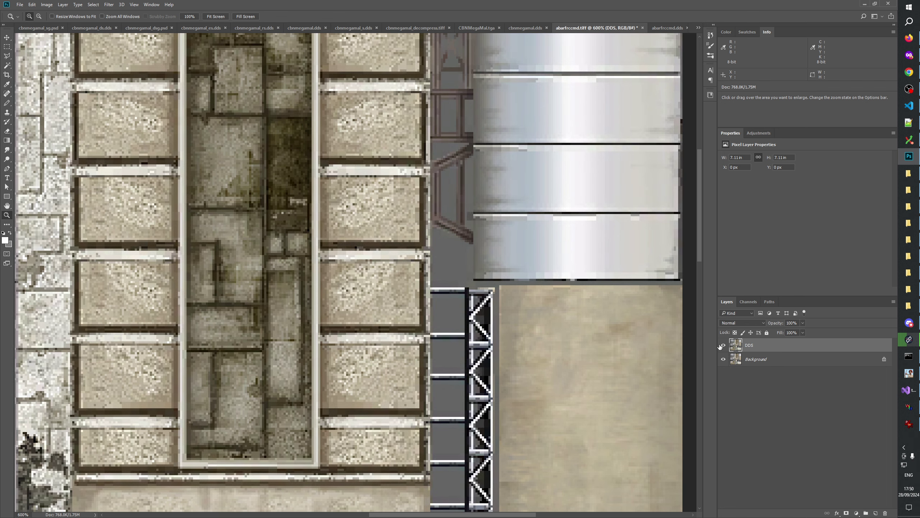
pyautogui.click(721, 346)
# Step: Inspect the Background layer across the hexagonal pad, AMMO crate, road markings, corrugated metal and beige panel with the DDS layer hidden
pyautogui.scroll(-10, 520, 242)
pyautogui.hscroll(-2, 505, 263)
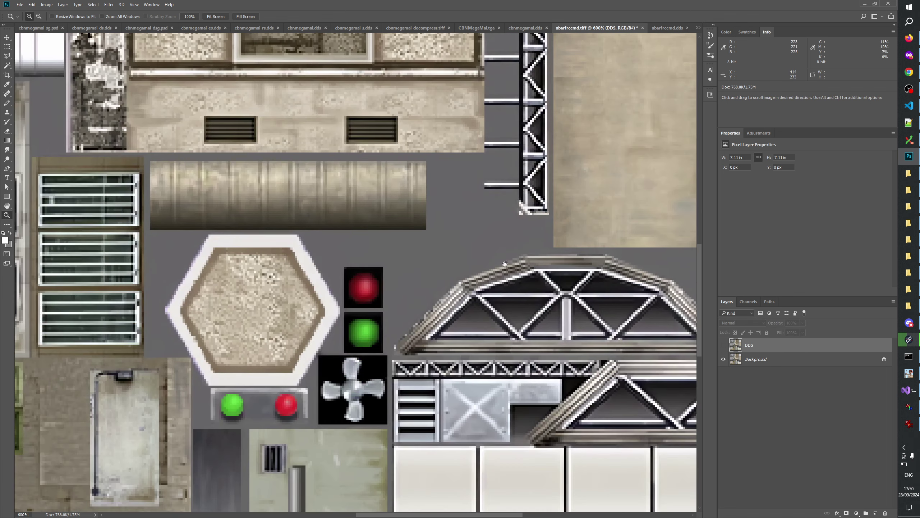
pyautogui.hscroll(-8, 473, 294)
pyautogui.hscroll(5, 186, 322)
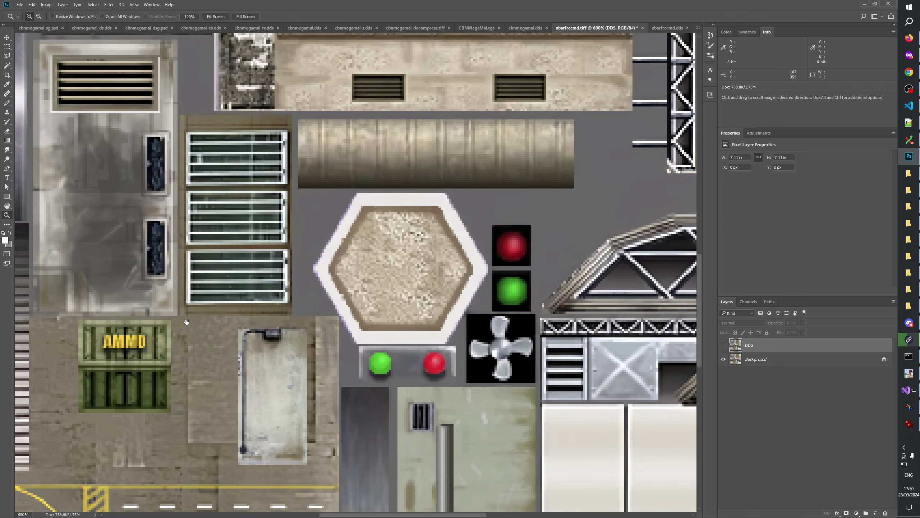
pyautogui.hscroll(-10, 187, 322)
pyautogui.scroll(-5, 461, 216)
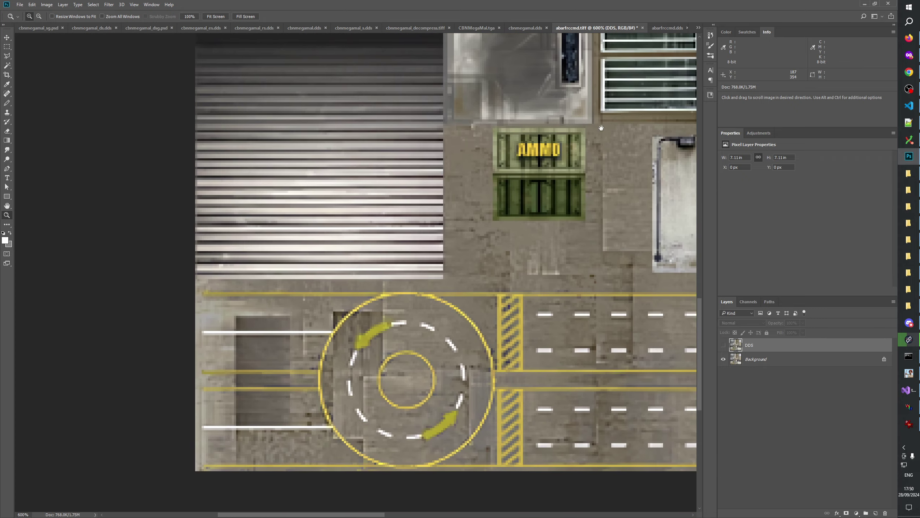
pyautogui.scroll(15, 460, 216)
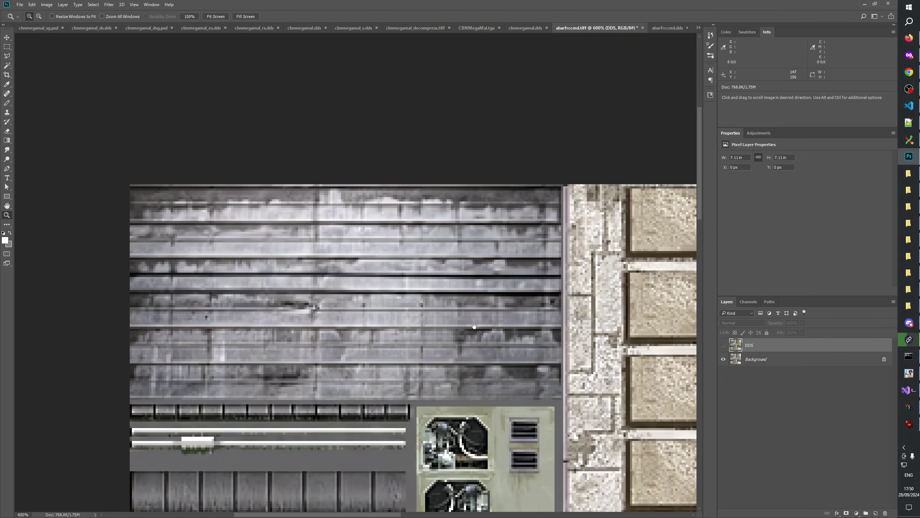
pyautogui.hscroll(5, 473, 322)
pyautogui.hscroll(10, 411, 267)
pyautogui.scroll(-8, 392, 268)
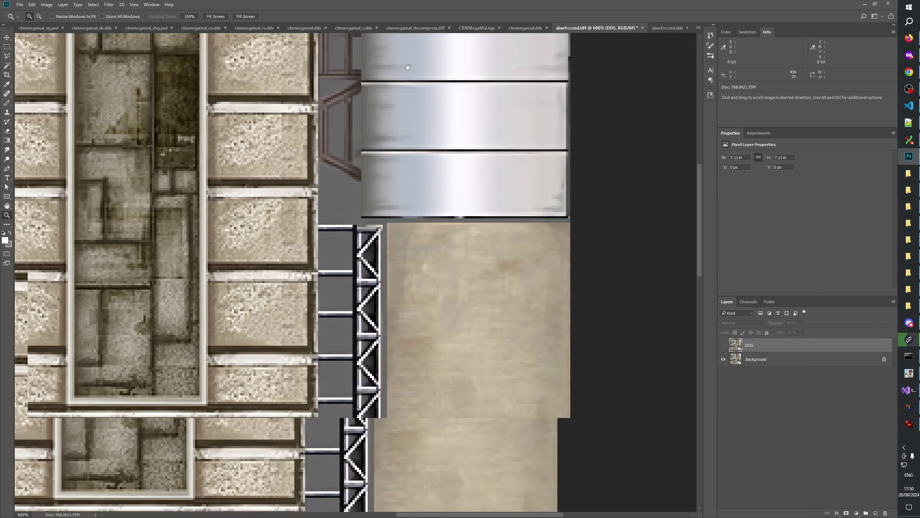
pyautogui.scroll(-3, 383, 164)
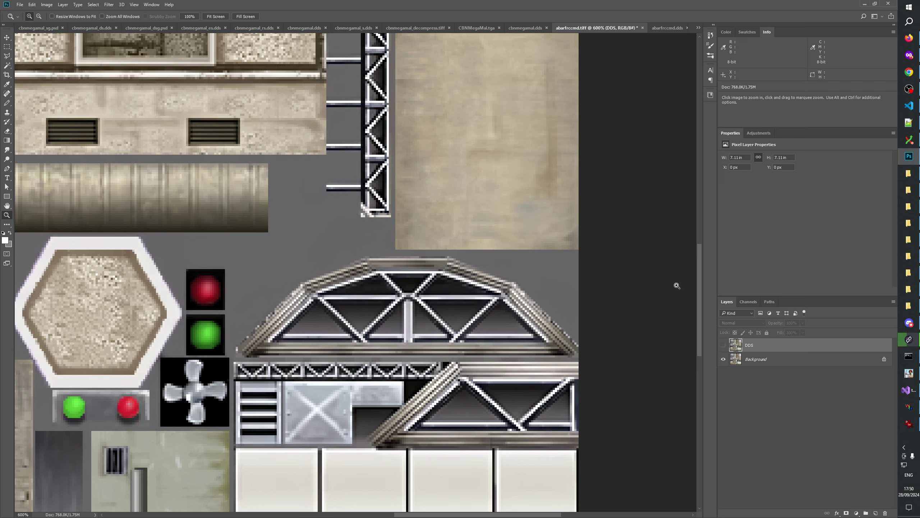
# Step: Compare both layers around the green grilles, hexagonal pad, signal lights, fan and white panels by toggling the DDS layer
pyautogui.moveTo(358, 214); pyautogui.dragTo(410, 190)
pyautogui.moveTo(398, 255); pyautogui.dragTo(214, 311)
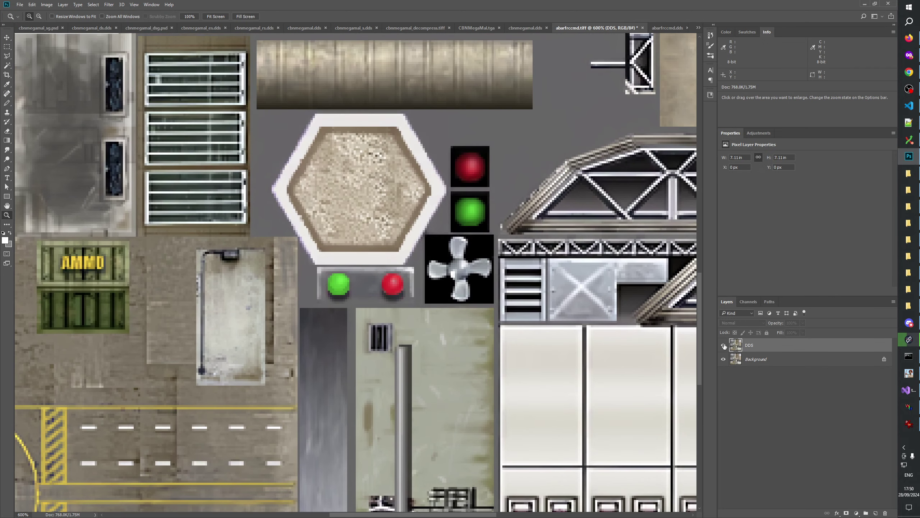
pyautogui.click(724, 346)
pyautogui.click(724, 345)
pyautogui.click(724, 346)
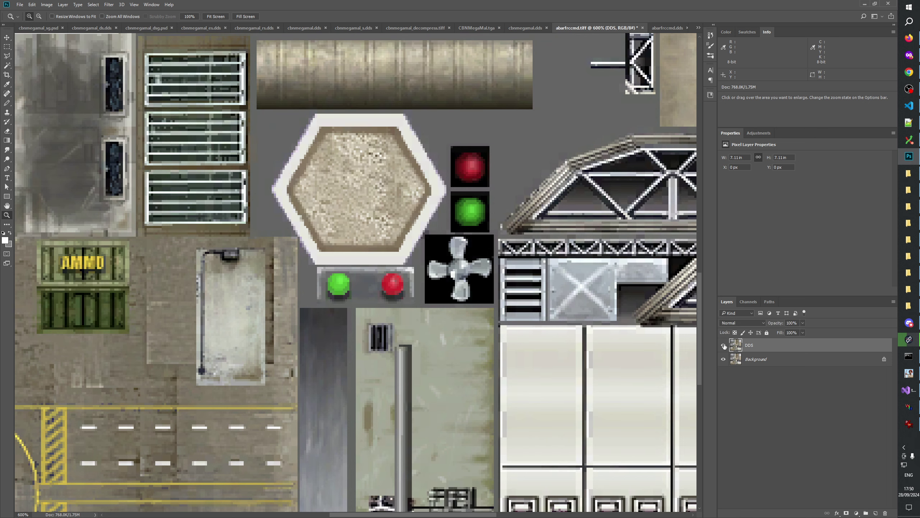
pyautogui.click(724, 346)
pyautogui.click(724, 345)
pyautogui.click(724, 346)
pyautogui.click(724, 345)
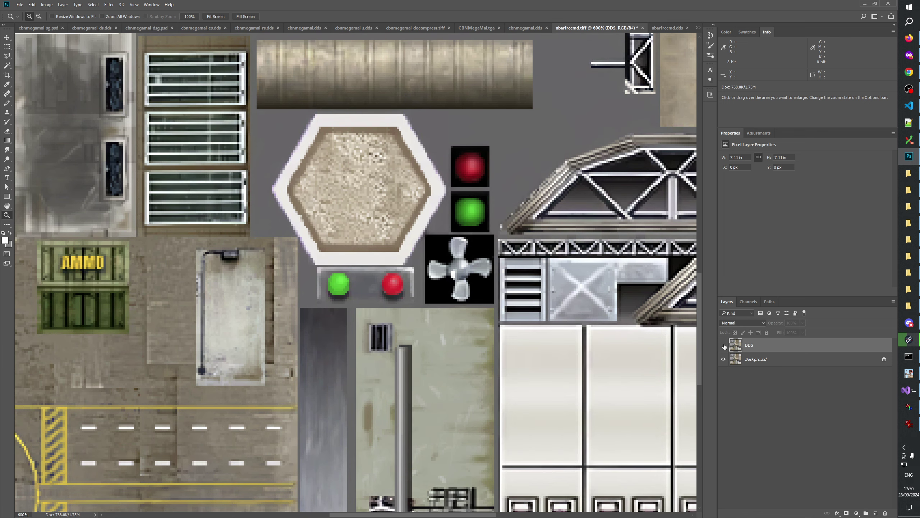
pyautogui.moveTo(696, 335); pyautogui.dragTo(429, 373)
pyautogui.moveTo(403, 178); pyautogui.dragTo(445, 394)
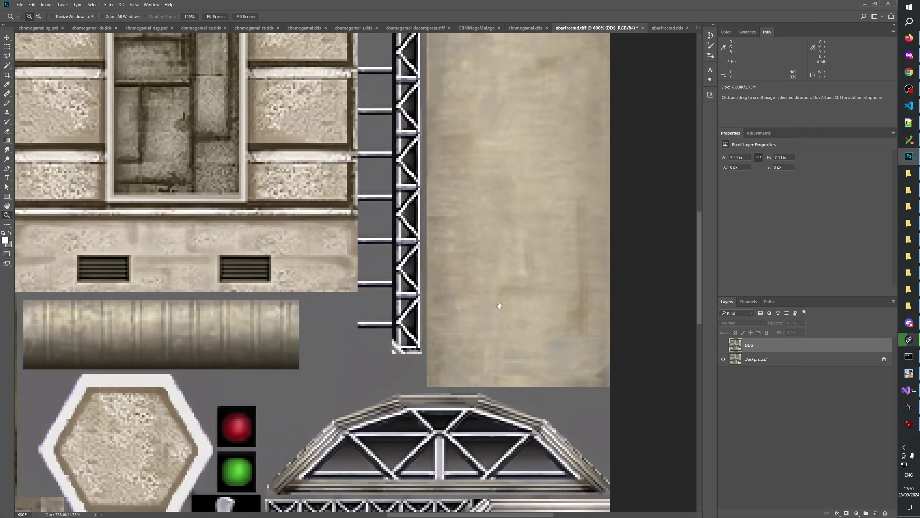
pyautogui.moveTo(444, 230); pyautogui.dragTo(505, 515)
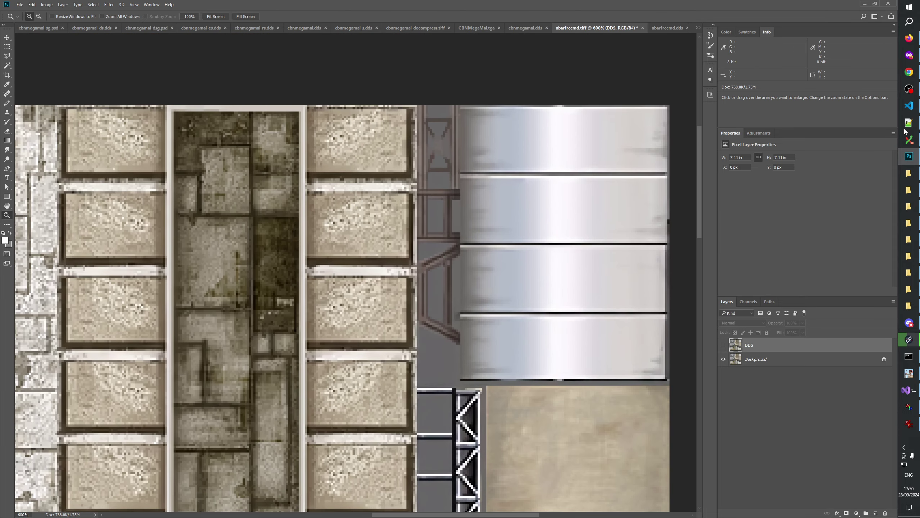
# Step: Open abarfrccmd_d.tiff from the dds_1x_DXTDecompressor_Source_V3-300000_G folder in Photoshop and order it directly before abarfrccmd.tiff
pyautogui.click(911, 288)
pyautogui.click(911, 287)
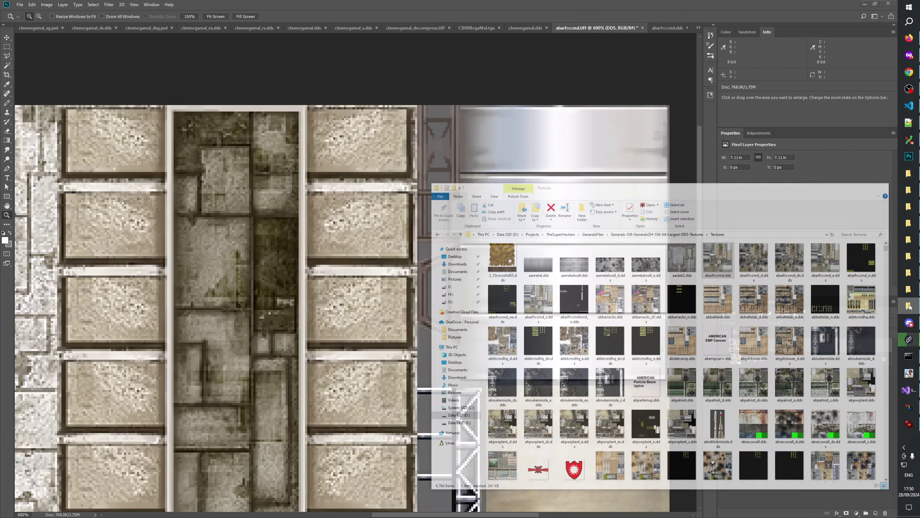
pyautogui.click(910, 287)
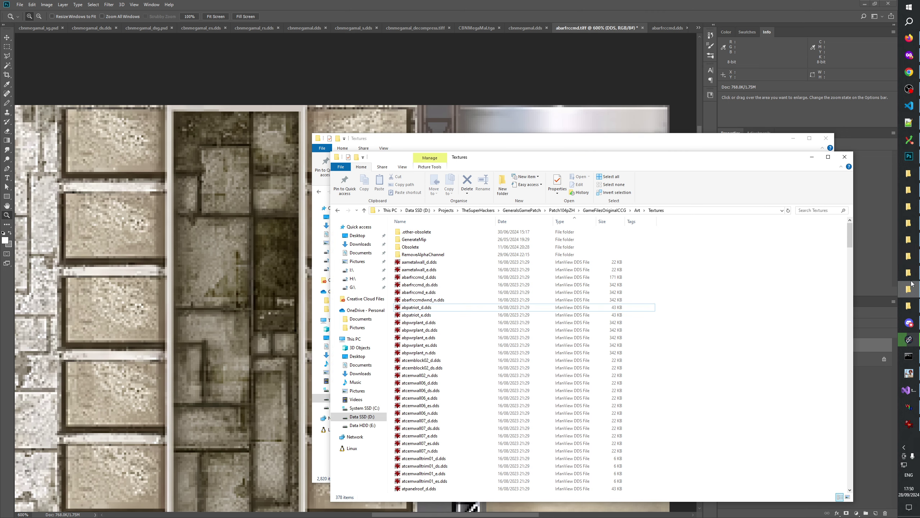
pyautogui.click(912, 257)
pyautogui.click(912, 258)
pyautogui.click(648, 213)
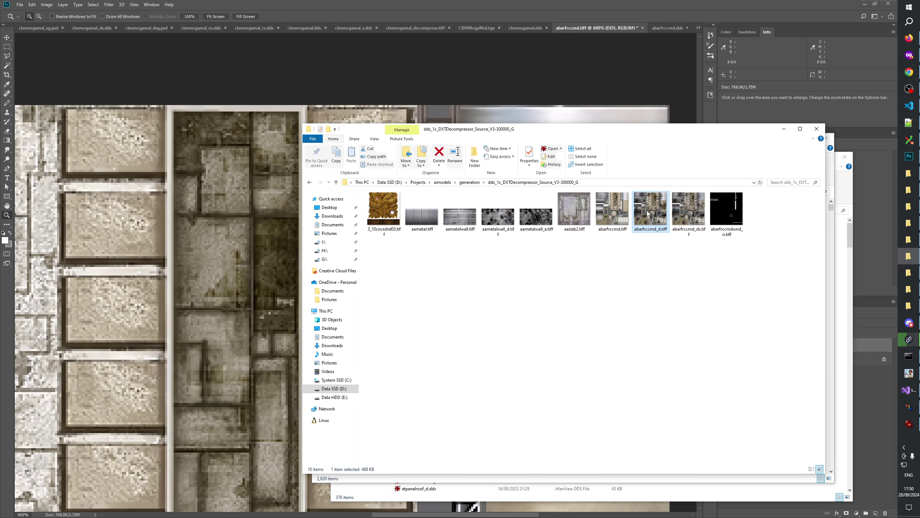
pyautogui.click(692, 26)
pyautogui.moveTo(639, 28); pyautogui.dragTo(582, 29)
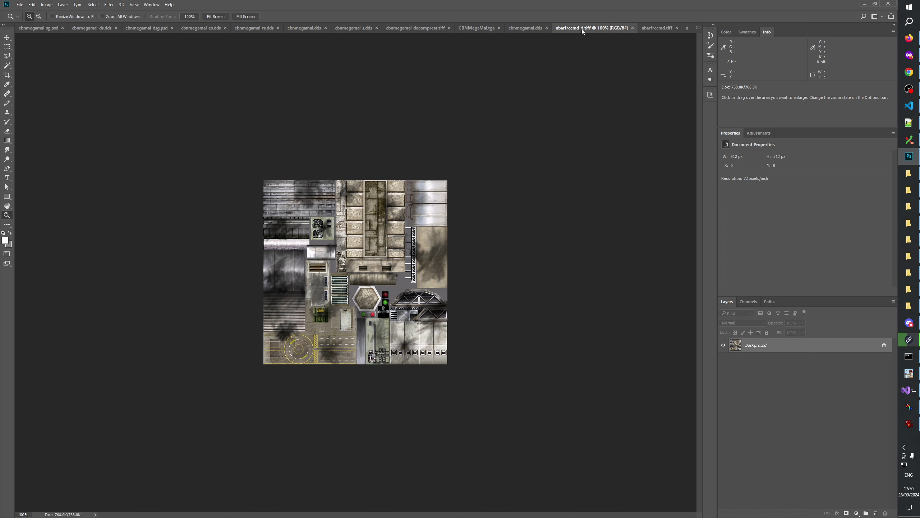
# Step: Copy the entire abarfrccmd_d.tiff image and paste it into abarfrccmd.tiff on a new layer above DDS
pyautogui.hotkey('ctrl', 'a')
pyautogui.click(525, 25)
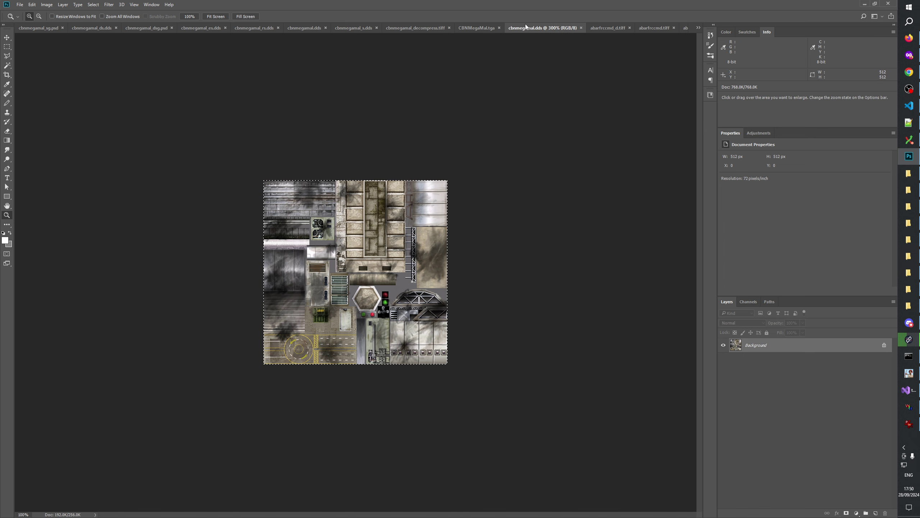
pyautogui.click(657, 28)
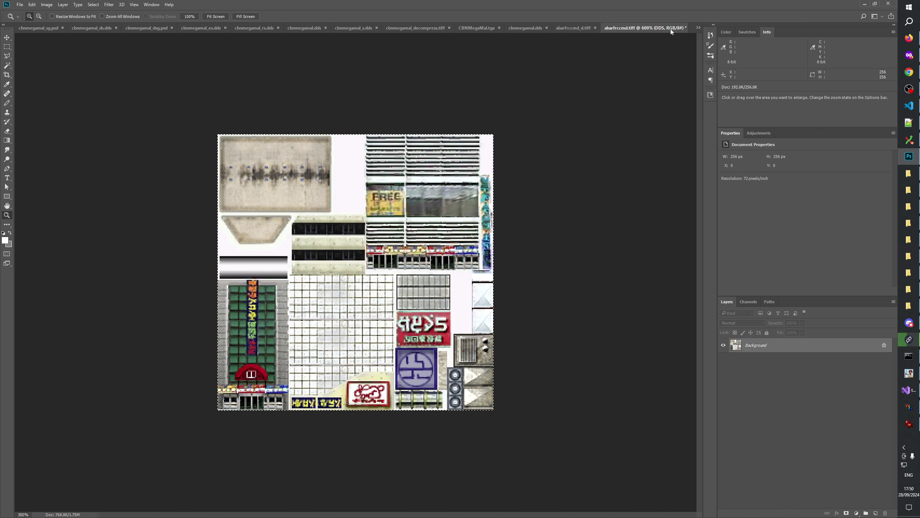
pyautogui.click(698, 28)
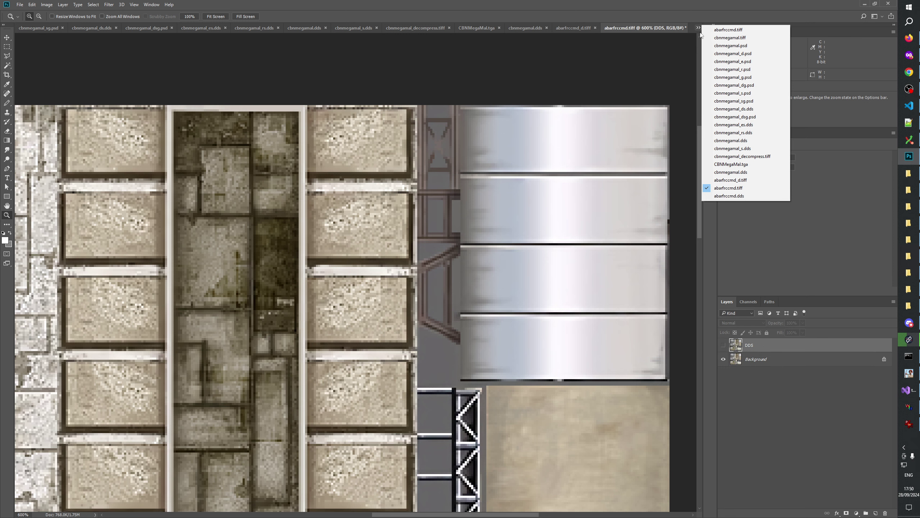
pyautogui.click(742, 181)
pyautogui.click(698, 28)
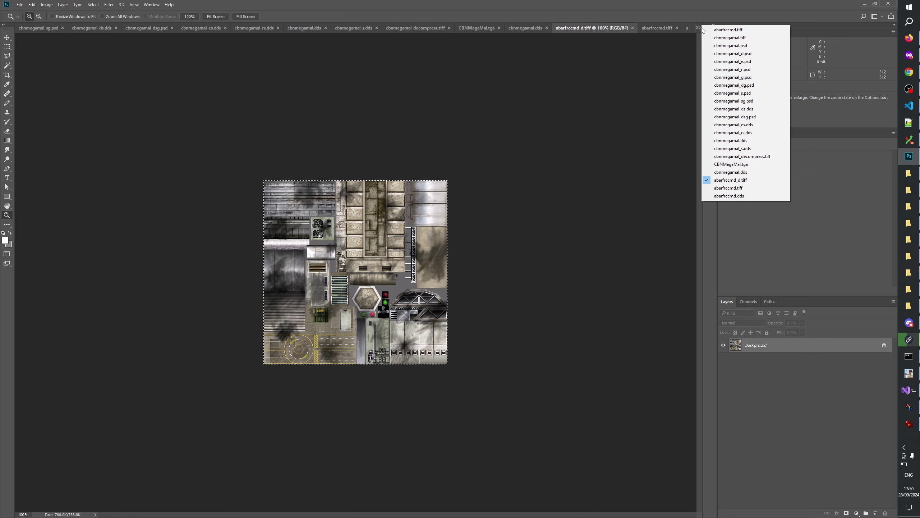
pyautogui.click(742, 188)
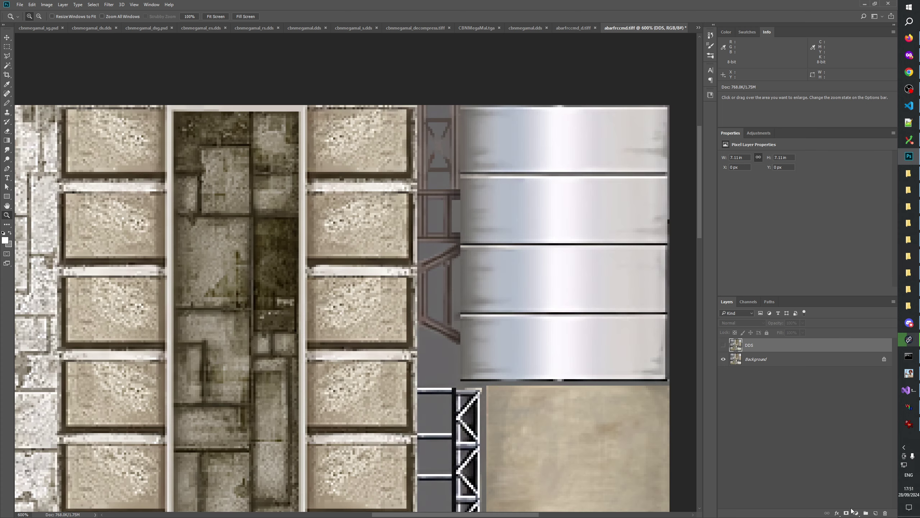
pyautogui.click(876, 513)
pyautogui.hotkey('ctrl', 'v')
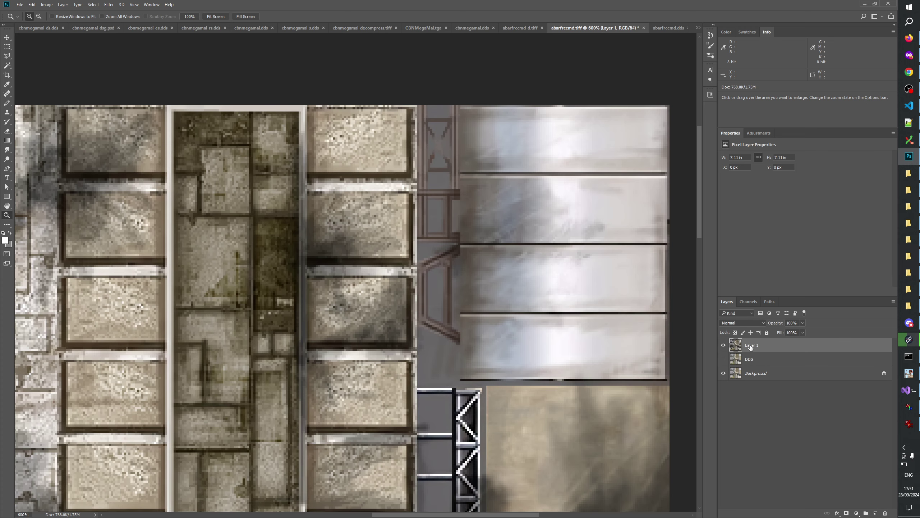
# Step: Rename the pasted layer to "decomp D"
pyautogui.doubleClick(757, 345)
pyautogui.write('_D')
pyautogui.write('dec')
pyautogui.write('omp D')
pyautogui.press('Return')
# Step: Convert the Background into a regular layer named "decomp", and reorder decomp D below the DDS layer
pyautogui.rightClick(760, 374)
pyautogui.click(773, 377)
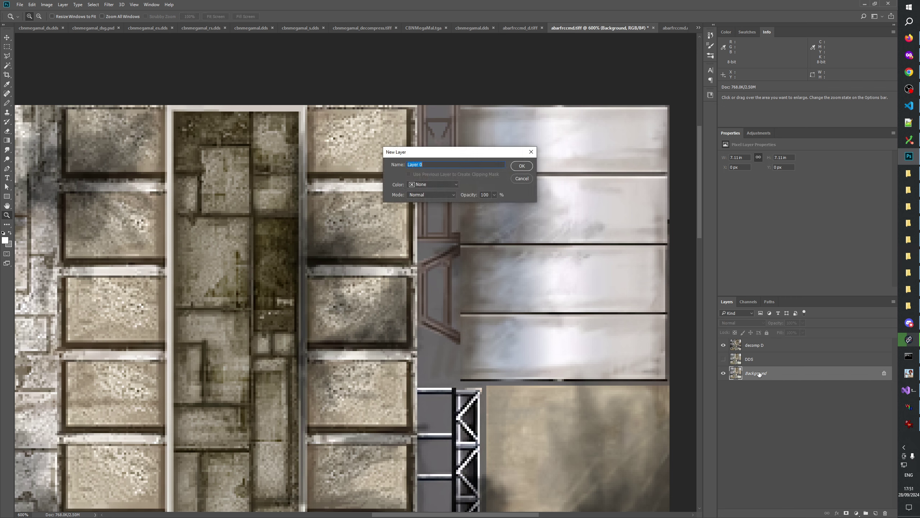
pyautogui.write('deco')
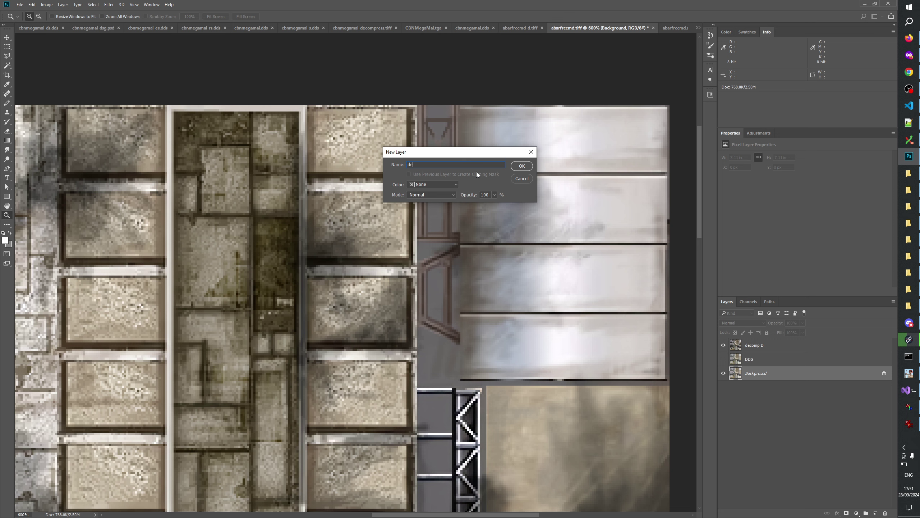
pyautogui.press('Return')
pyautogui.moveTo(765, 345); pyautogui.dragTo(766, 359)
pyautogui.click(768, 414)
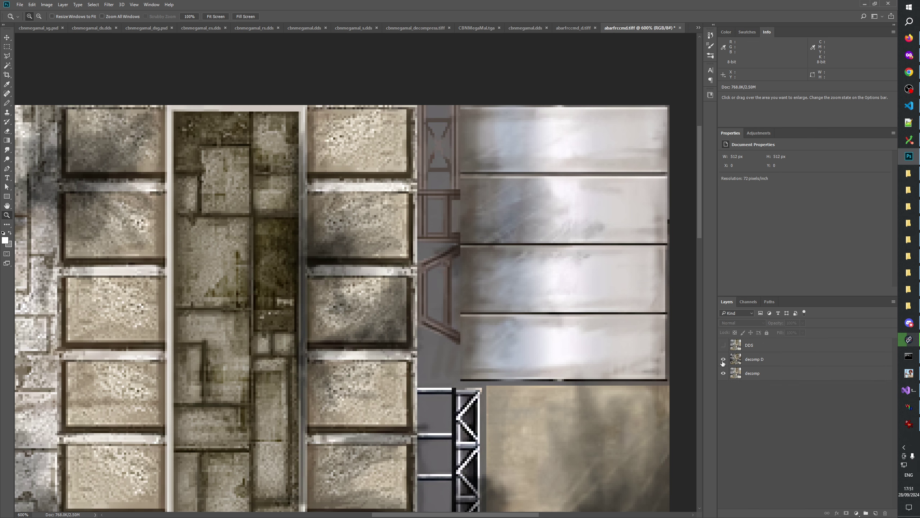
# Step: Compare decomp D with decomp on the stone blocks and silver panels by toggling the decomp D layer
pyautogui.click(723, 360)
pyautogui.click(723, 361)
pyautogui.click(724, 361)
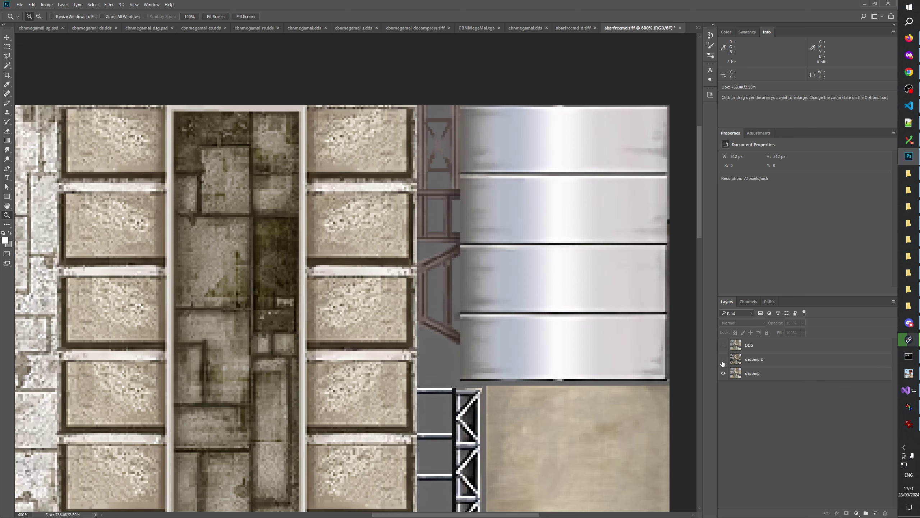
pyautogui.click(724, 361)
pyautogui.click(723, 361)
pyautogui.click(723, 361)
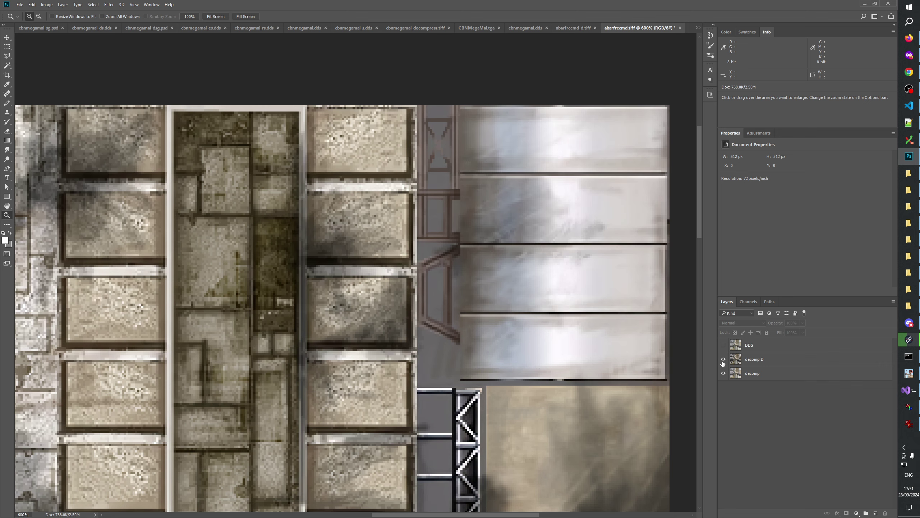
pyautogui.click(723, 361)
pyautogui.click(723, 360)
pyautogui.click(724, 360)
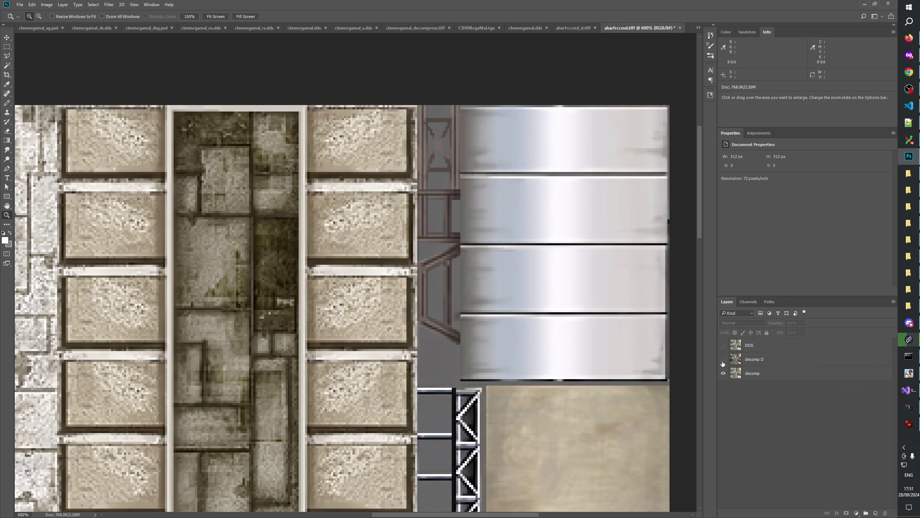
pyautogui.click(723, 360)
pyautogui.click(723, 362)
pyautogui.click(724, 361)
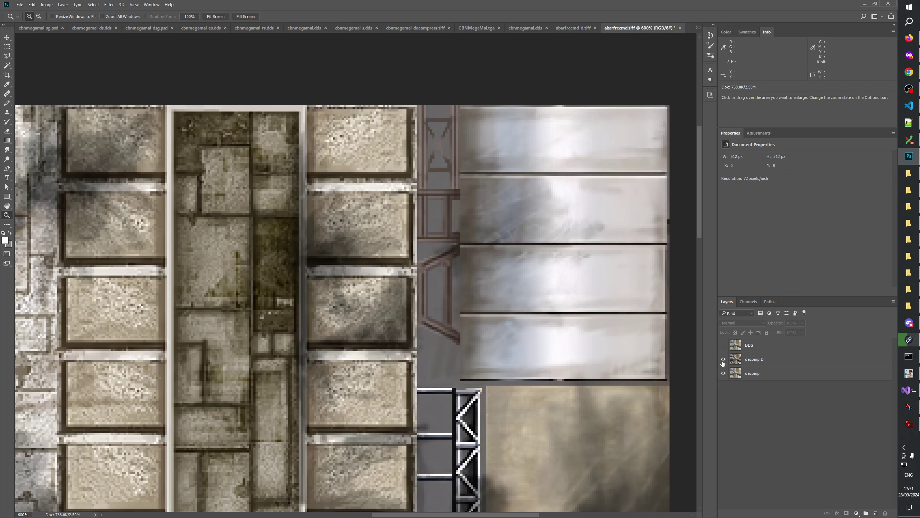
pyautogui.click(723, 361)
# Step: Compare the layers on the beige panel, vertical truss and vented wall by toggling decomp D repeatedly
pyautogui.moveTo(559, 388); pyautogui.dragTo(543, 95)
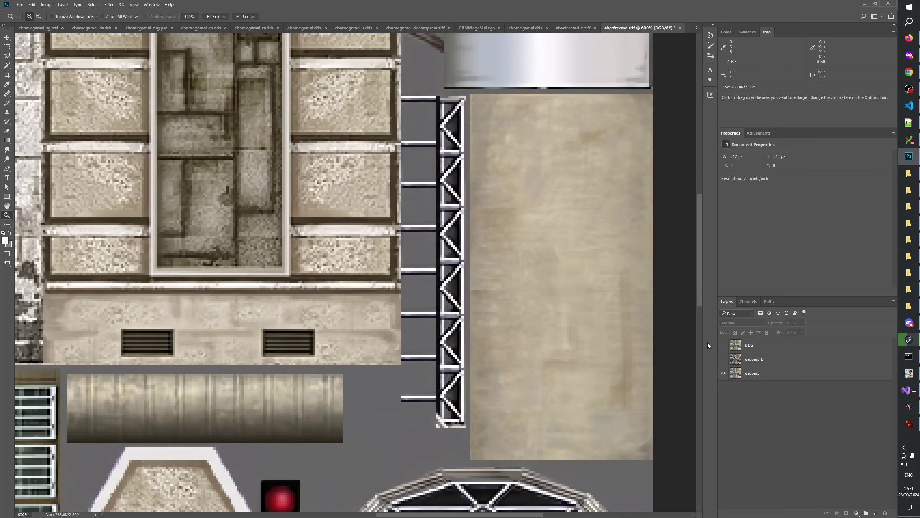
pyautogui.click(723, 347)
pyautogui.click(723, 359)
pyautogui.click(723, 359)
pyautogui.click(723, 358)
pyautogui.click(723, 359)
pyautogui.click(723, 359)
pyautogui.click(723, 359)
pyautogui.click(724, 359)
pyautogui.click(723, 359)
pyautogui.click(723, 358)
pyautogui.click(723, 358)
pyautogui.scroll(-6, 348, 272)
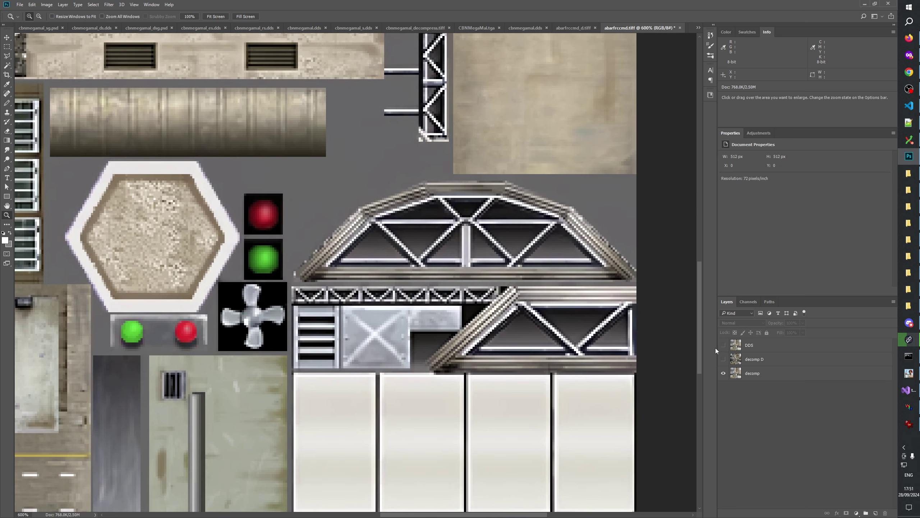
# Step: Compare decomp D with decomp on the hexagon, arched truss and white panels by toggling the decomp D layer
pyautogui.click(723, 359)
pyautogui.click(723, 359)
pyautogui.click(723, 359)
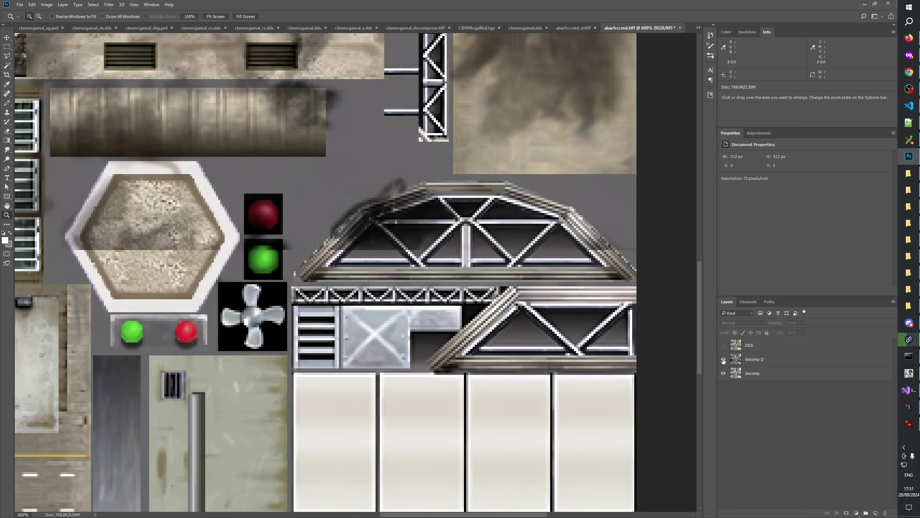
pyautogui.click(723, 359)
pyautogui.click(723, 359)
pyautogui.click(723, 359)
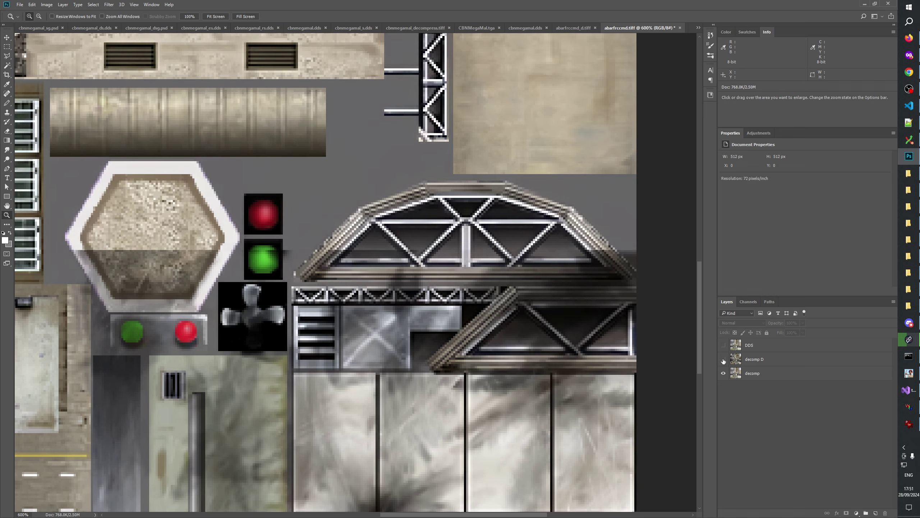
pyautogui.click(723, 359)
# Step: Compare decomp D with decomp around the ammo crate, slatted windows and corrugated sheet by toggling decomp D
pyautogui.hscroll(-10, 723, 358)
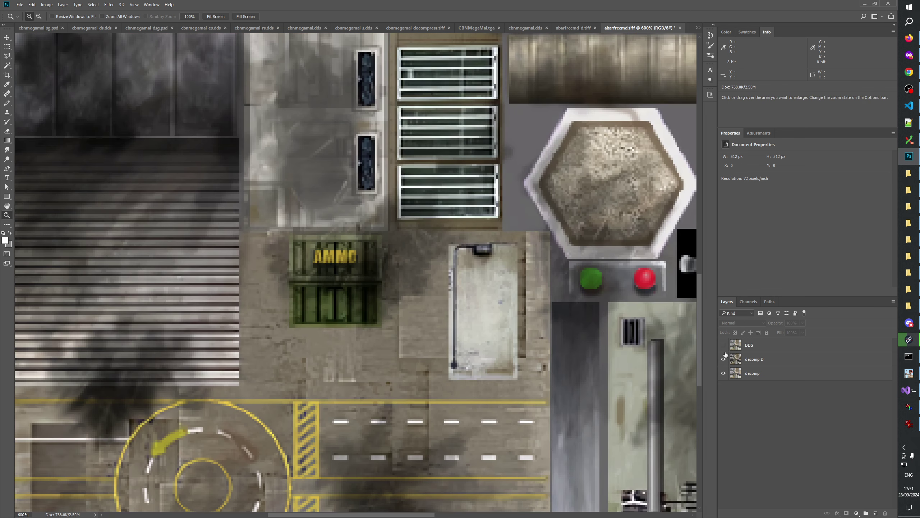
pyautogui.click(723, 359)
pyautogui.click(723, 359)
pyautogui.click(723, 359)
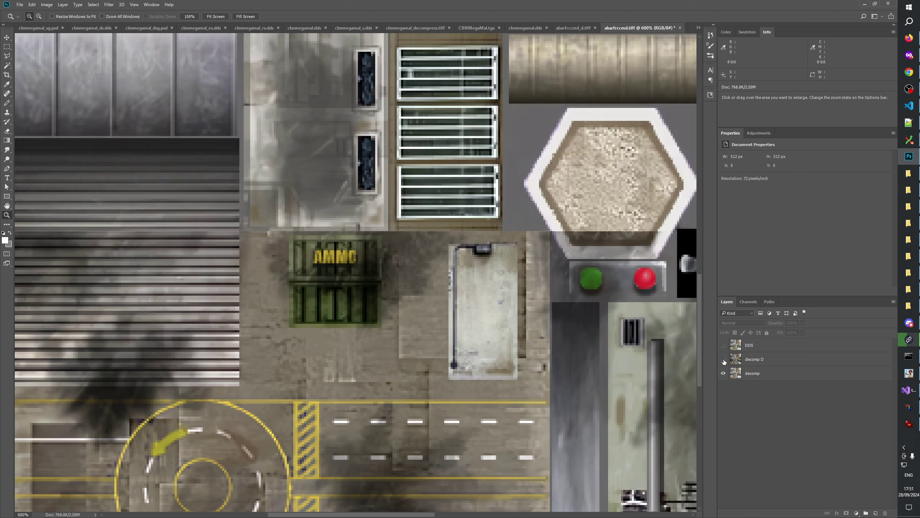
pyautogui.click(723, 359)
# Step: Compare the two layers on the road markings and yellow circle by toggling decomp D's visibility
pyautogui.scroll(-5, 723, 359)
pyautogui.hscroll(-5, 723, 359)
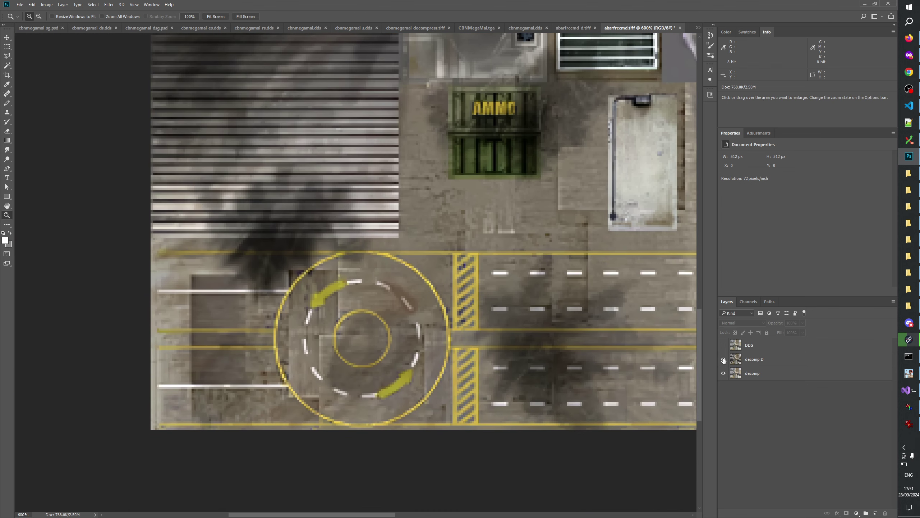
pyautogui.click(723, 359)
pyautogui.click(724, 360)
pyautogui.click(723, 359)
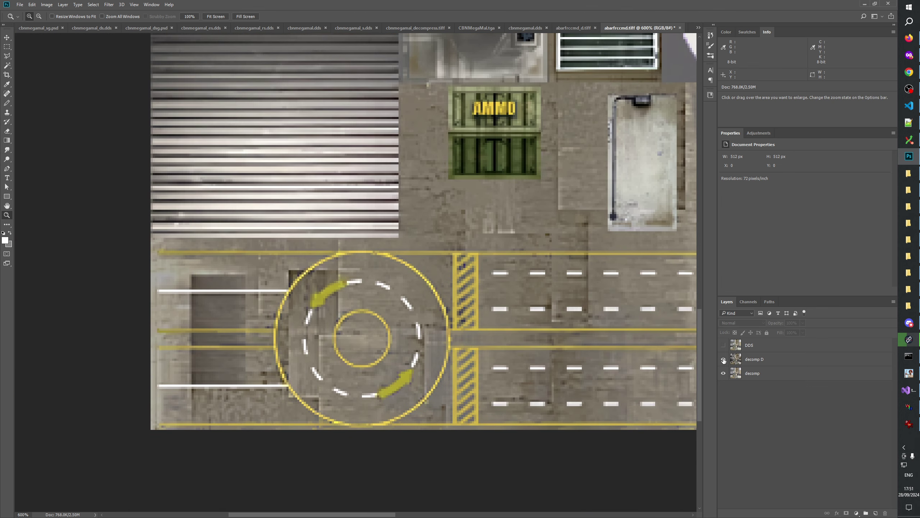
pyautogui.click(724, 360)
# Step: Compare the two layers on the tall grey metal panels and white pipe section by toggling decomp D
pyautogui.scroll(10, 506, 329)
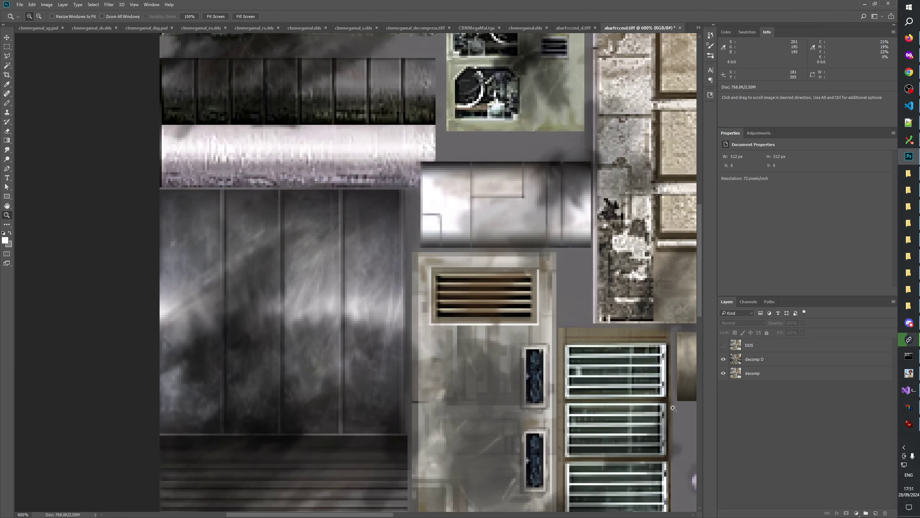
pyautogui.click(723, 359)
pyautogui.click(723, 359)
pyautogui.click(723, 359)
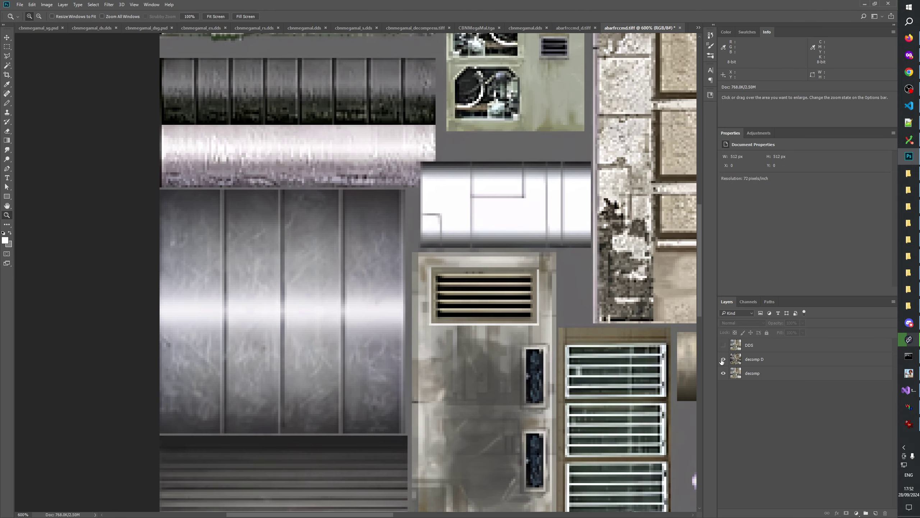
pyautogui.click(723, 359)
# Step: Compare the layers on the green machinery panel and dark ribbed strips by toggling decomp D repeatedly
pyautogui.scroll(5, 506, 329)
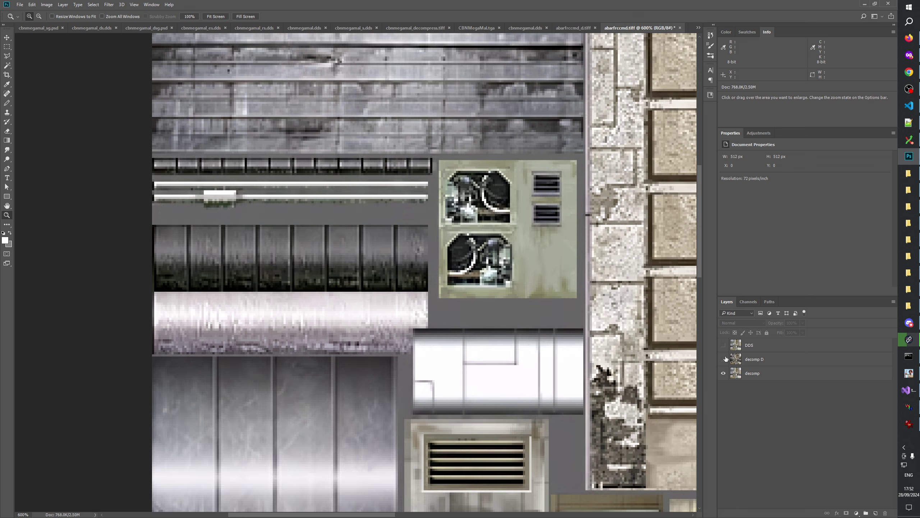
pyautogui.click(725, 359)
pyautogui.click(724, 359)
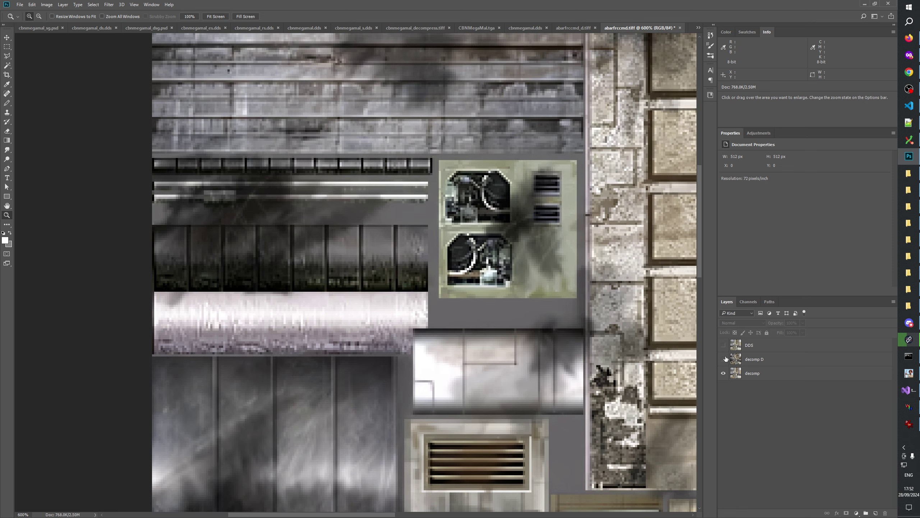
pyautogui.click(724, 359)
pyautogui.click(724, 358)
pyautogui.click(724, 359)
pyautogui.click(724, 359)
# Step: Compare the layers on the weathered grey siding in the texture's upper-left corner by toggling decomp D
pyautogui.scroll(3, 413, 275)
pyautogui.click(723, 359)
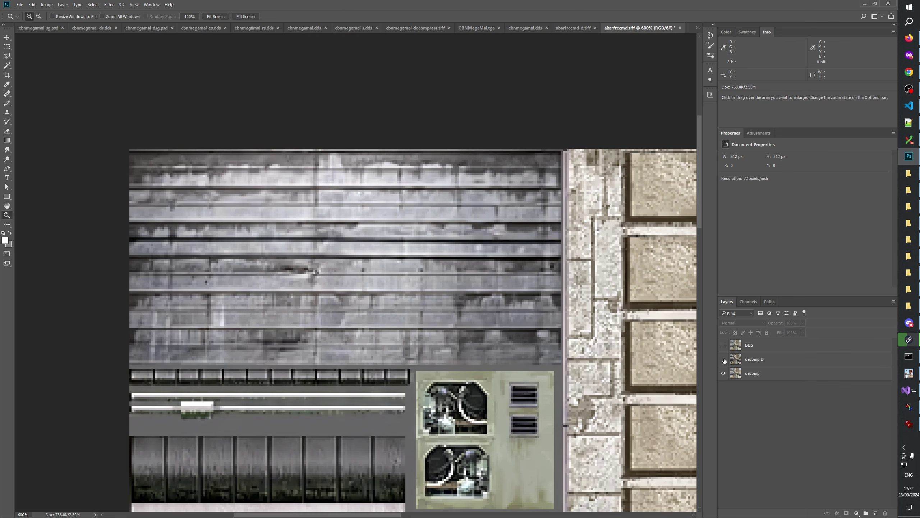
pyautogui.click(723, 358)
pyautogui.click(724, 359)
pyautogui.click(724, 359)
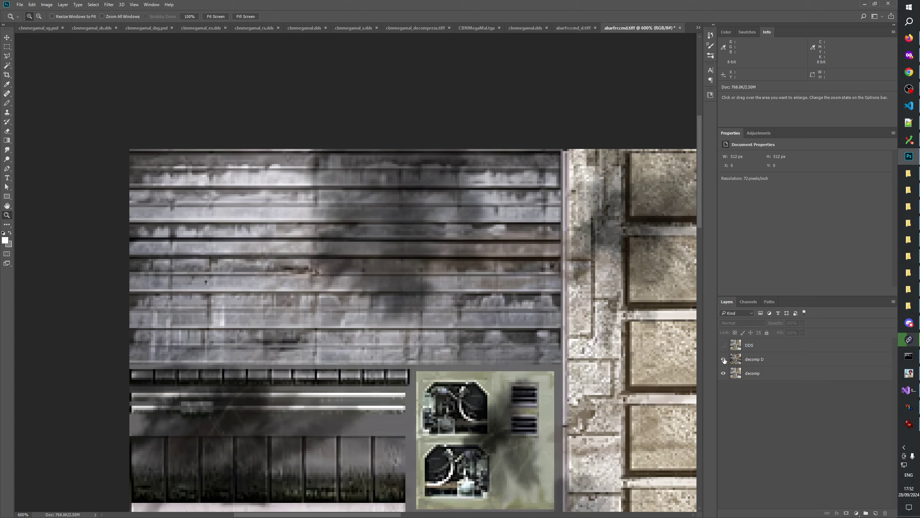
pyautogui.click(724, 358)
pyautogui.click(723, 359)
# Step: Compare the layers on the upper stone blocks and mossy central column by toggling decomp D repeatedly
pyautogui.hscroll(5, 723, 359)
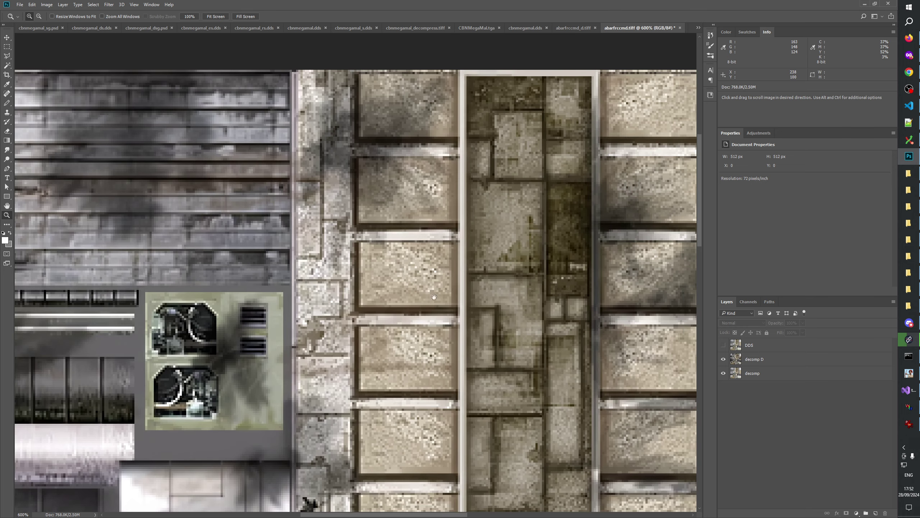
pyautogui.click(724, 359)
pyautogui.click(724, 359)
pyautogui.click(723, 359)
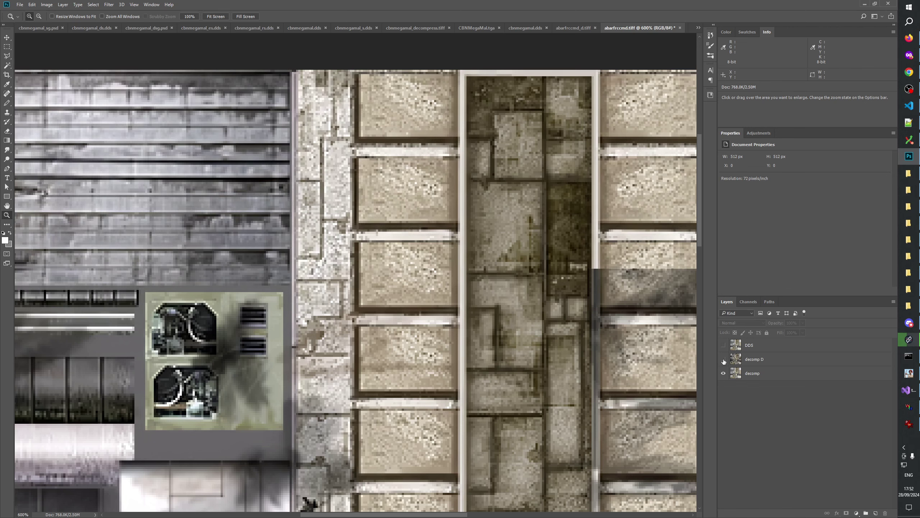
pyautogui.click(724, 359)
pyautogui.click(724, 358)
pyautogui.click(724, 359)
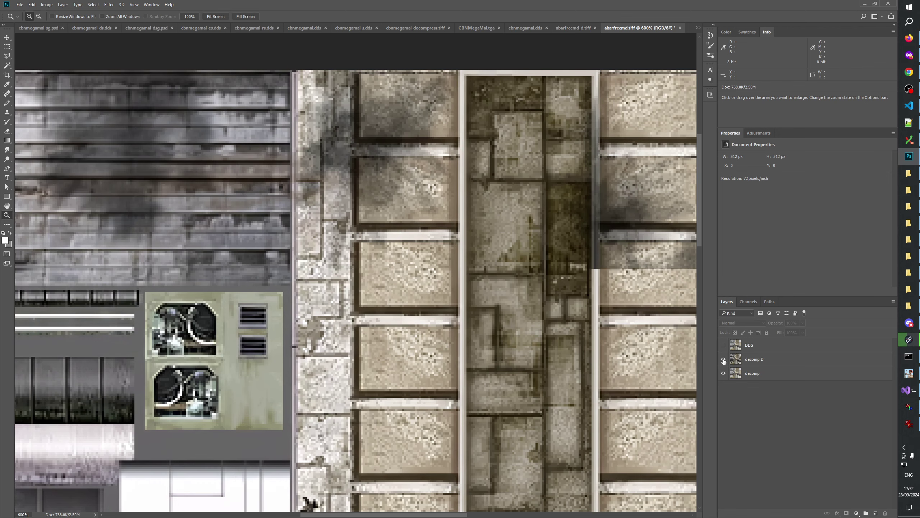
pyautogui.click(724, 359)
pyautogui.click(724, 359)
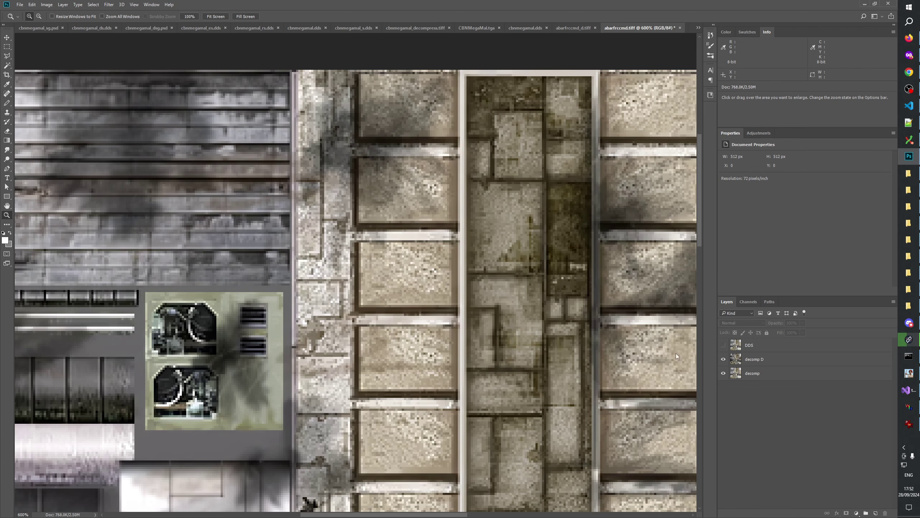
# Step: Compare the layers on the lower stone wall, its two vents and the neighbouring truss by toggling decomp D
pyautogui.moveTo(626, 356); pyautogui.dragTo(502, 302)
pyautogui.scroll(-2, 503, 302)
pyautogui.click(723, 358)
pyautogui.click(723, 358)
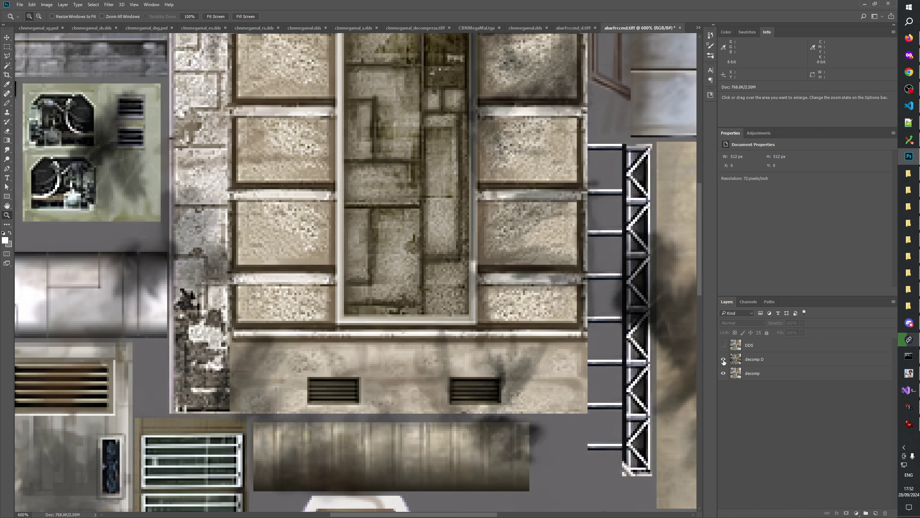
pyautogui.click(724, 359)
pyautogui.click(723, 359)
pyautogui.click(724, 359)
pyautogui.click(723, 359)
# Step: View the whole texture at 200% and compare decomp D with decomp by toggling the decomp D layer
pyautogui.rightClick(486, 279)
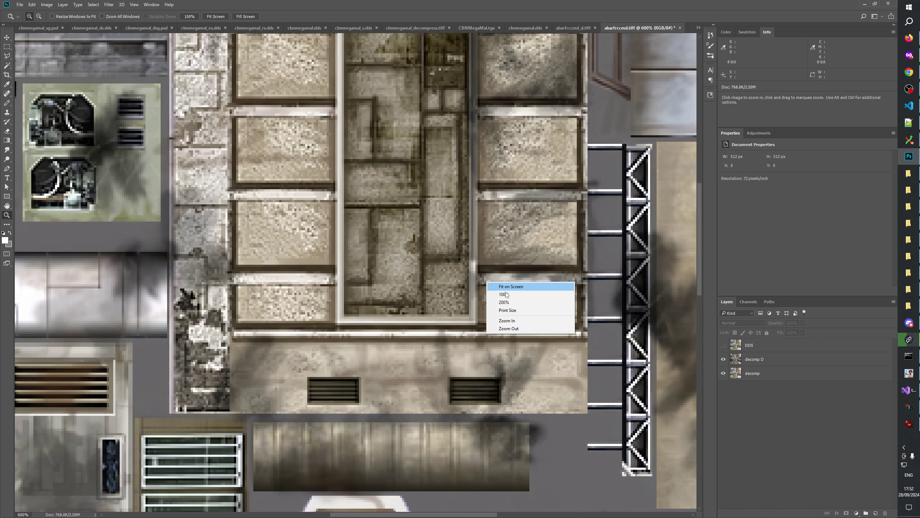
pyautogui.click(503, 294)
pyautogui.click(455, 293)
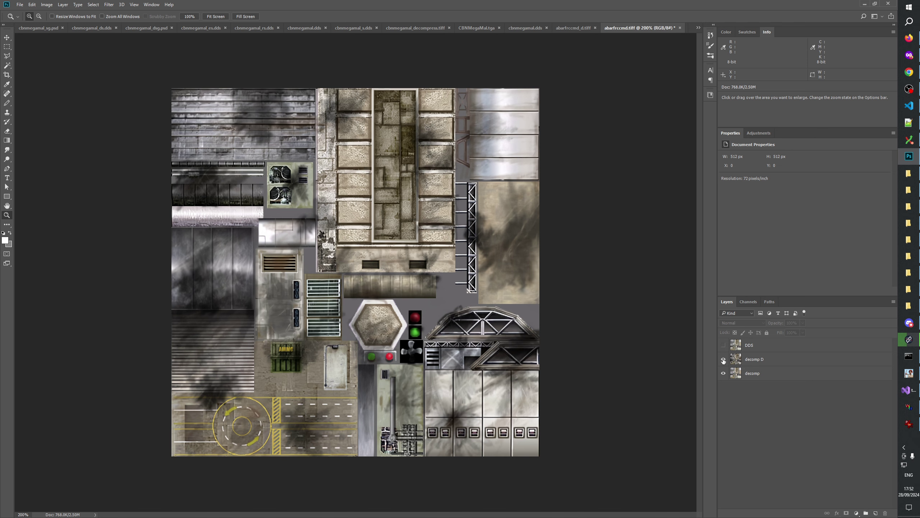
pyautogui.click(724, 359)
pyautogui.click(724, 359)
pyautogui.click(724, 360)
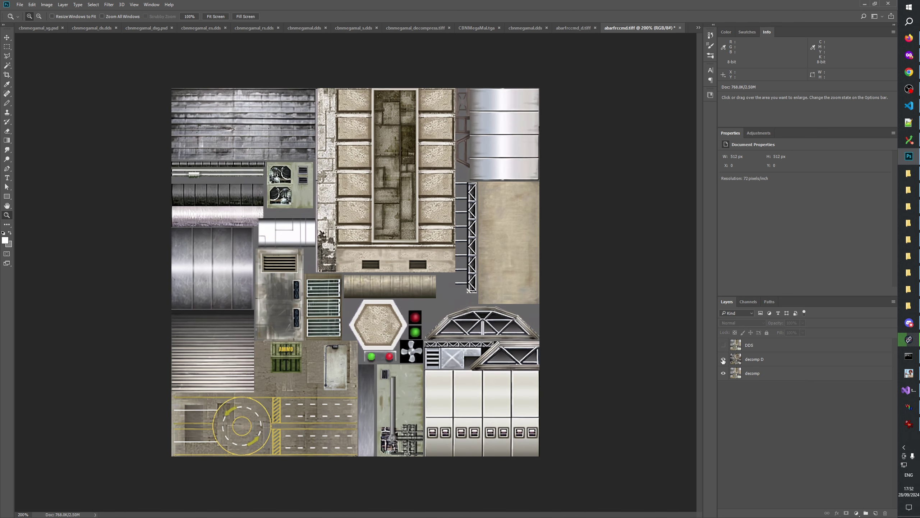
pyautogui.click(724, 360)
pyautogui.click(724, 359)
pyautogui.click(724, 359)
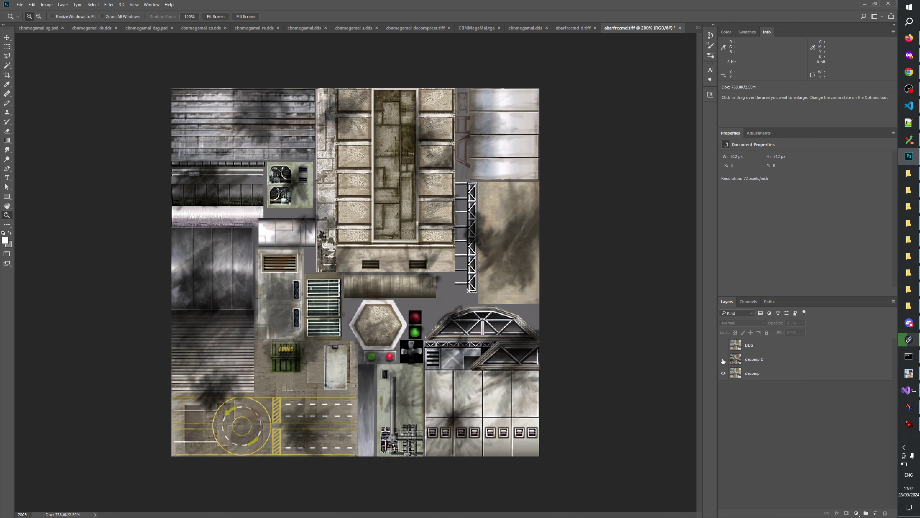
pyautogui.click(723, 359)
pyautogui.click(724, 359)
# Step: Examine the damage shading of decomp D at 400% across the siding, stone wall, beige panel and hexagon
pyautogui.click(372, 273)
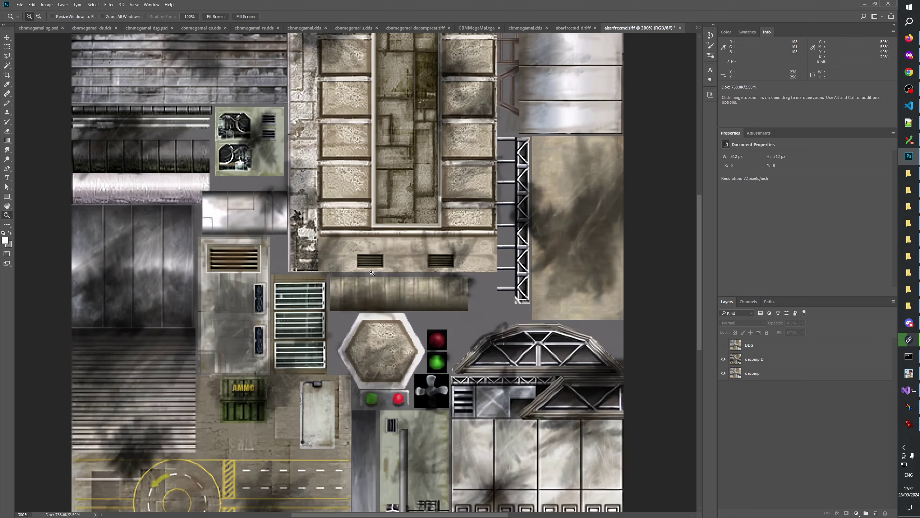
pyautogui.click(403, 252)
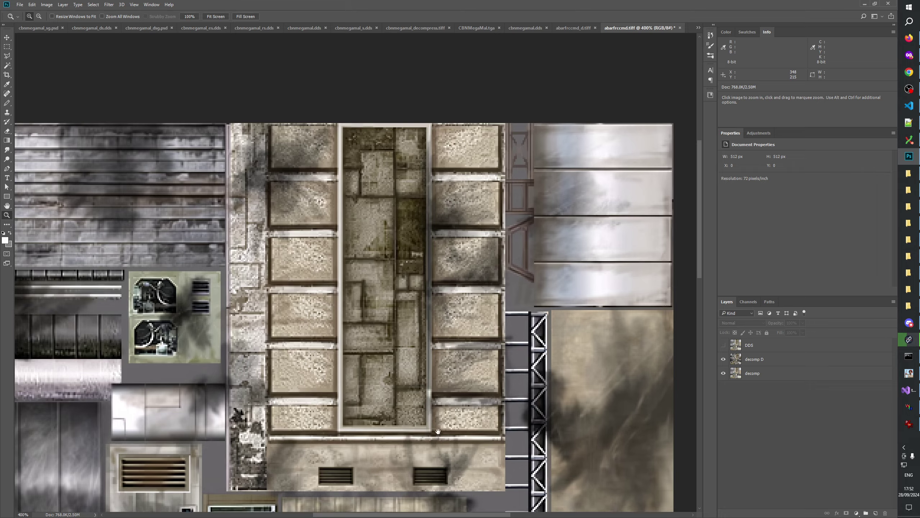
pyautogui.moveTo(301, 428); pyautogui.dragTo(384, 418)
pyautogui.moveTo(534, 373); pyautogui.dragTo(394, 358)
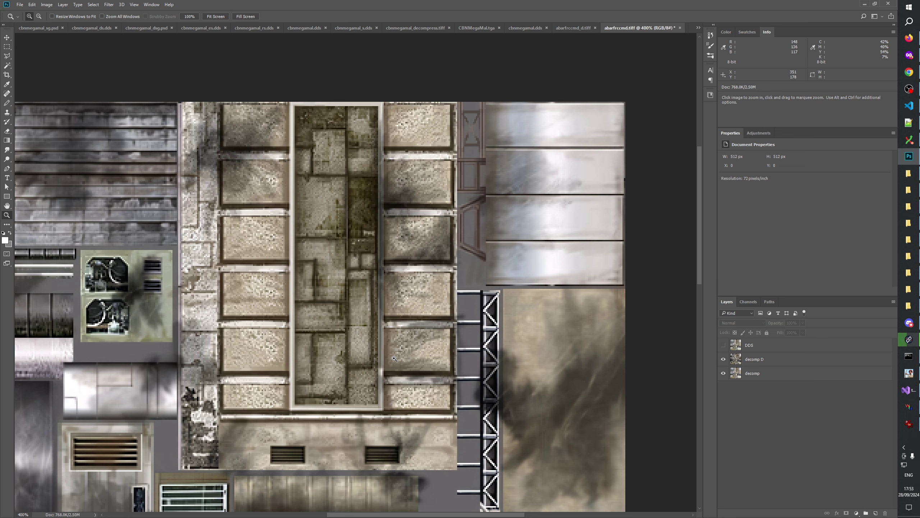
pyautogui.moveTo(394, 359); pyautogui.dragTo(646, 305)
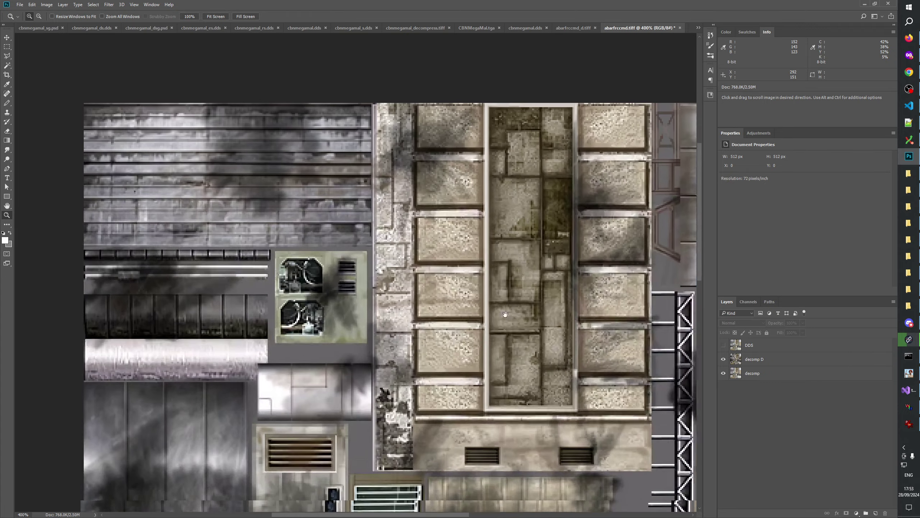
pyautogui.moveTo(469, 436); pyautogui.dragTo(246, 355)
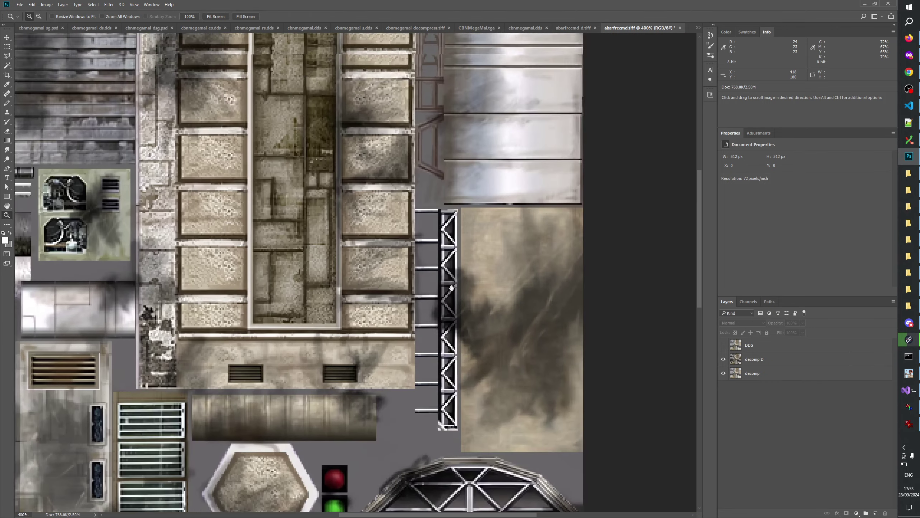
pyautogui.moveTo(571, 79); pyautogui.dragTo(599, 102)
pyautogui.moveTo(490, 453); pyautogui.dragTo(442, 399)
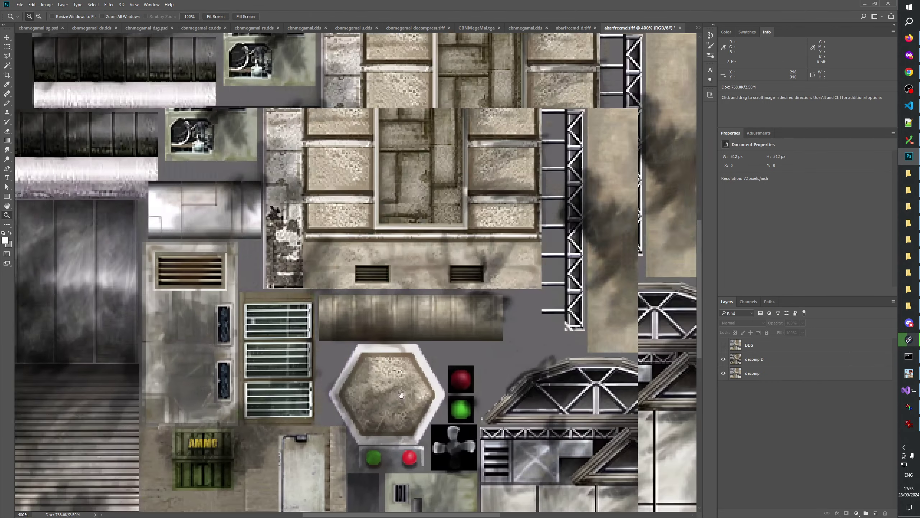
pyautogui.moveTo(438, 138); pyautogui.dragTo(438, 371)
# Step: Compare decomp D with decomp at 400% on the stone wall and silver panels by toggling decomp D
pyautogui.click(724, 359)
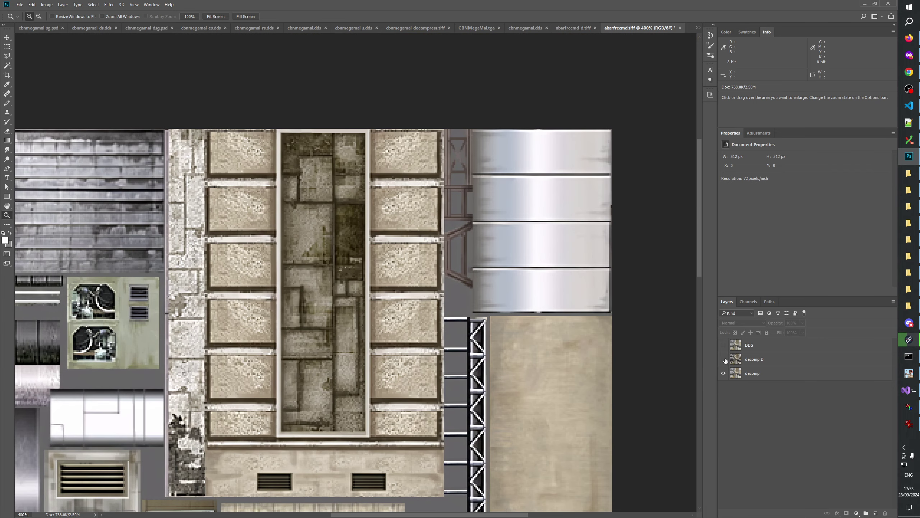
pyautogui.click(723, 359)
pyautogui.click(723, 359)
pyautogui.click(724, 359)
pyautogui.click(724, 358)
# Step: Examine the decomp D texture at 100%, 200% and 300%, from the road markings up to the siding and silver panels
pyautogui.moveTo(157, 470); pyautogui.dragTo(420, 319)
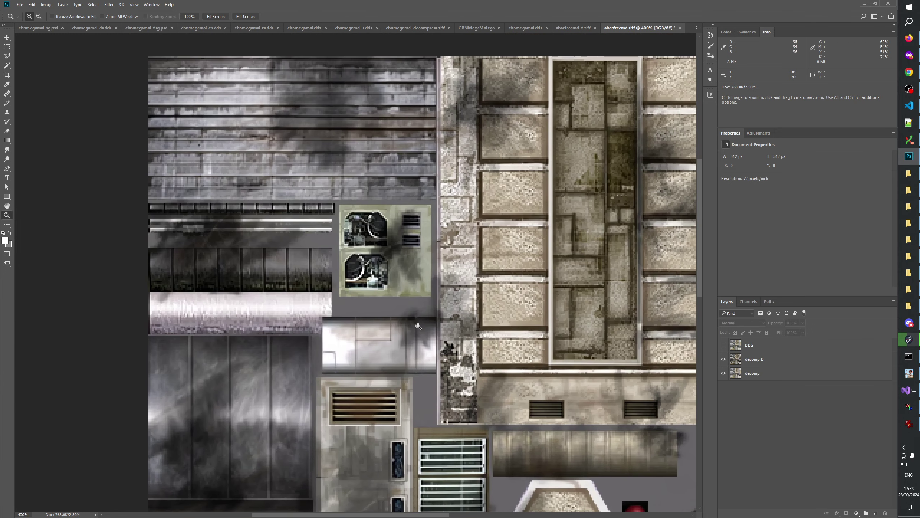
pyautogui.rightClick(420, 310)
pyautogui.click(436, 322)
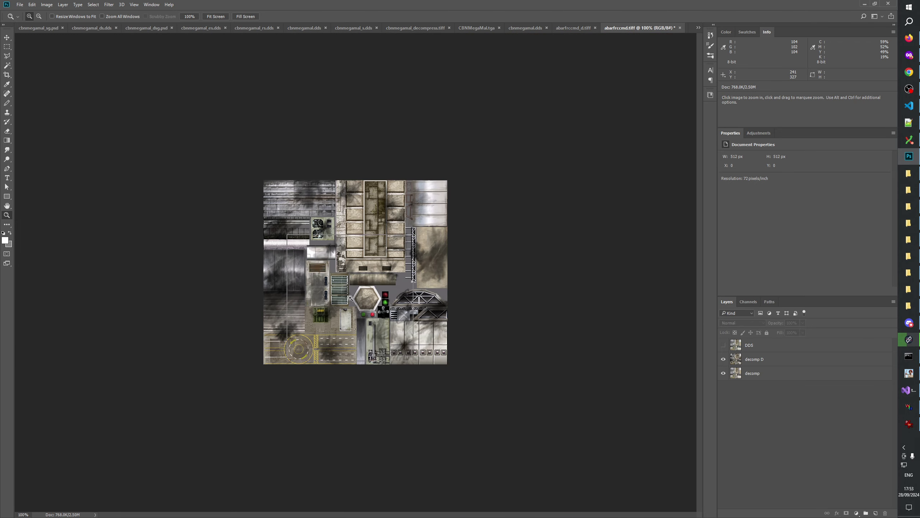
pyautogui.click(351, 298)
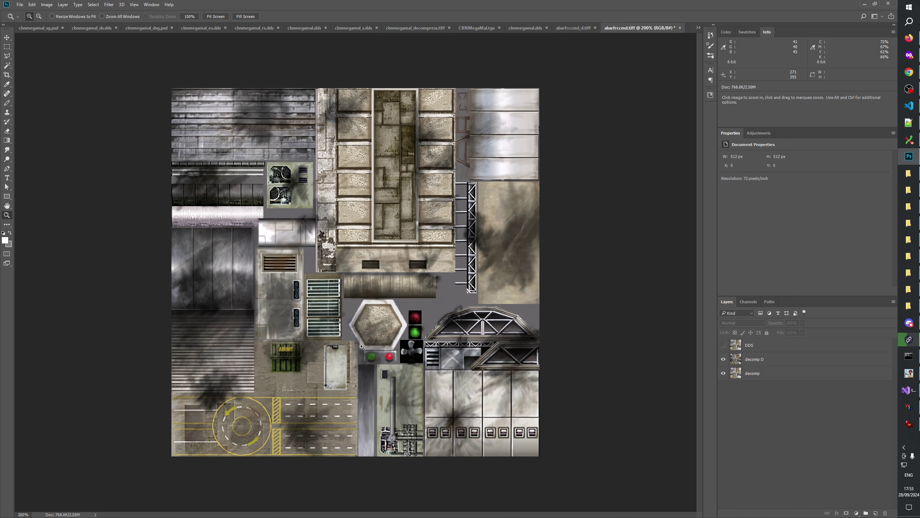
pyautogui.click(383, 273)
pyautogui.moveTo(412, 276); pyautogui.dragTo(473, 217)
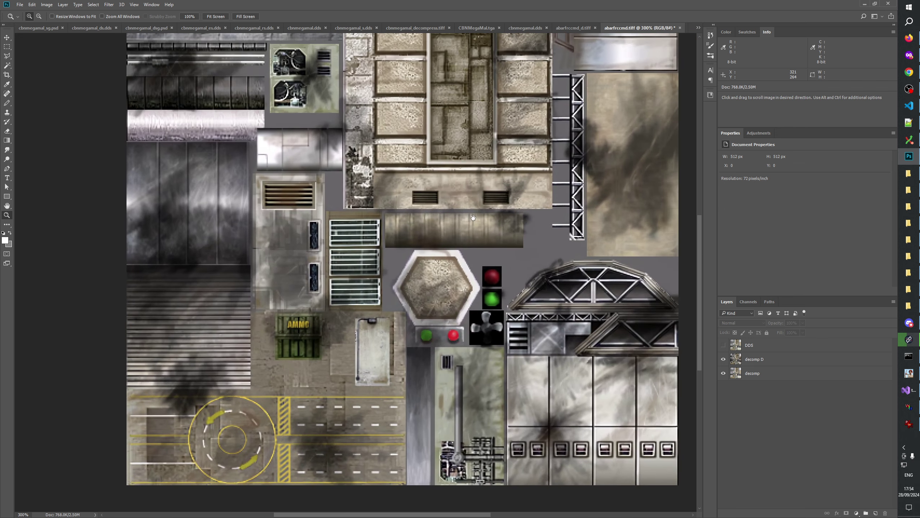
pyautogui.moveTo(279, 435); pyautogui.dragTo(281, 453)
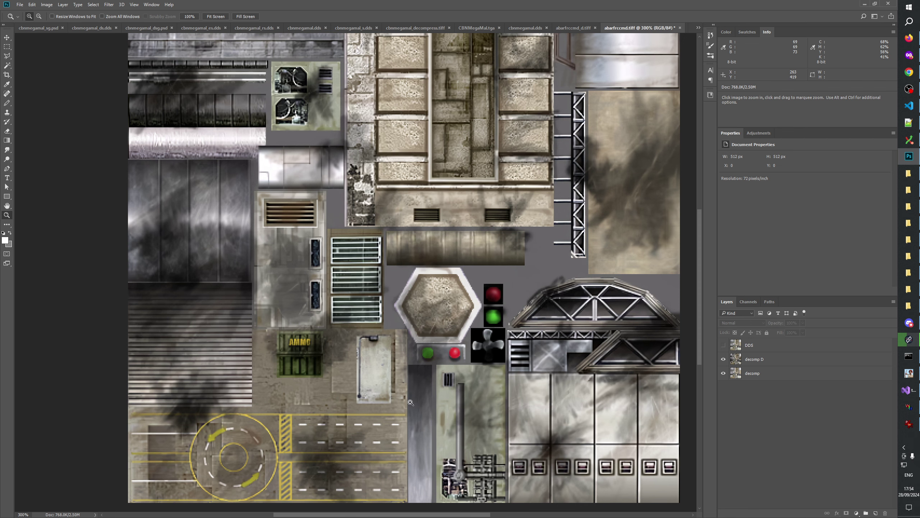
pyautogui.moveTo(402, 413); pyautogui.dragTo(416, 358)
pyautogui.moveTo(359, 388); pyautogui.dragTo(351, 404)
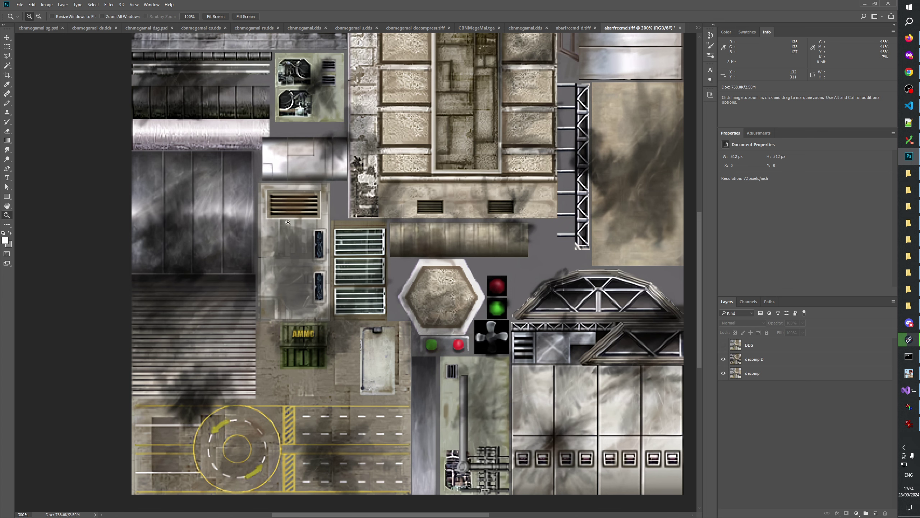
pyautogui.scroll(5, 364, 220)
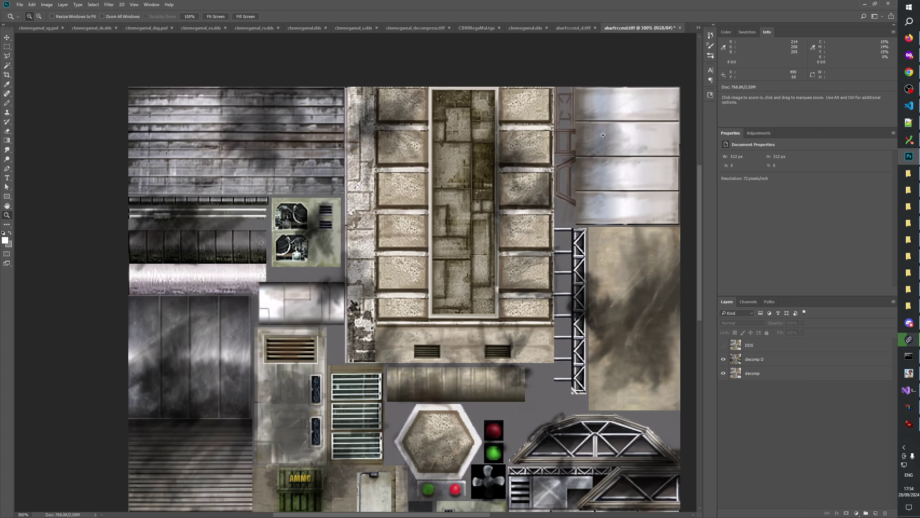
# Step: Examine decomp D at 300% from the silver panels down to the road markings, and view the whole texture at 200%
pyautogui.moveTo(607, 312); pyautogui.dragTo(535, 198)
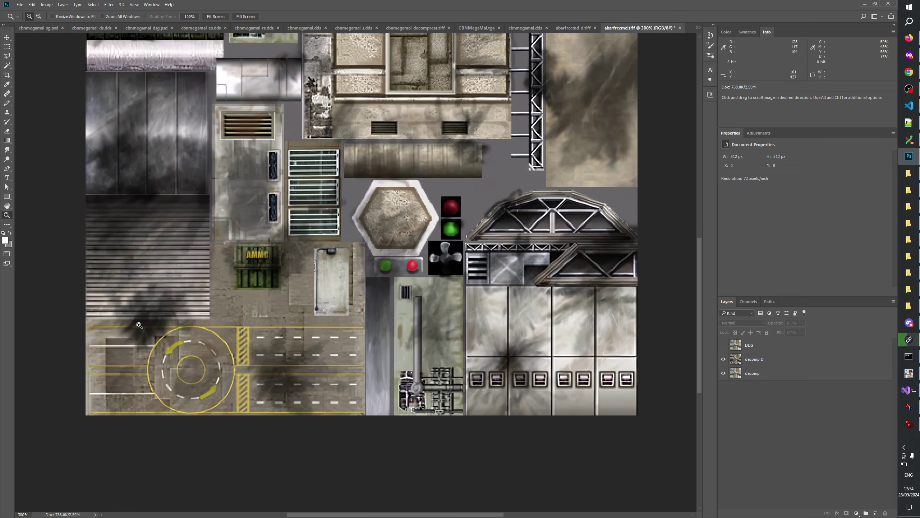
pyautogui.press('space')
pyautogui.moveTo(382, 312); pyautogui.dragTo(334, 460)
pyautogui.moveTo(384, 263); pyautogui.dragTo(433, 331)
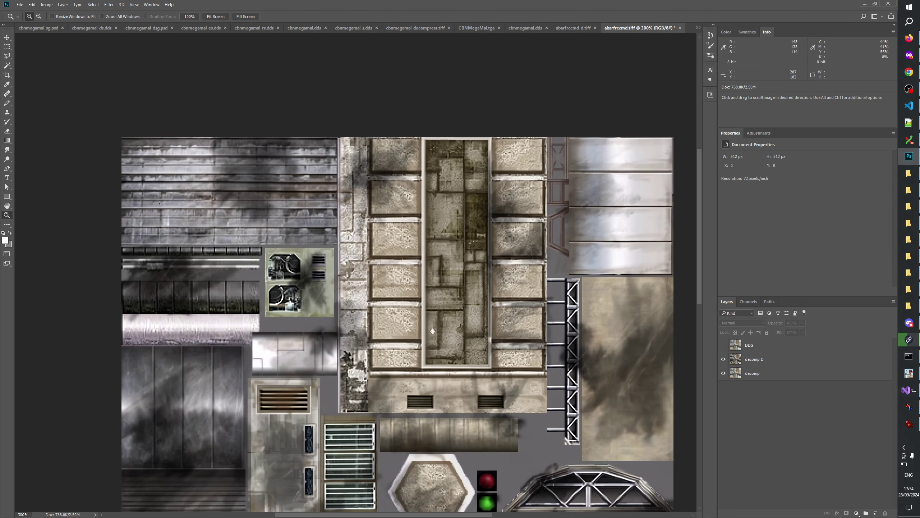
pyautogui.rightClick(433, 331)
pyautogui.click(436, 340)
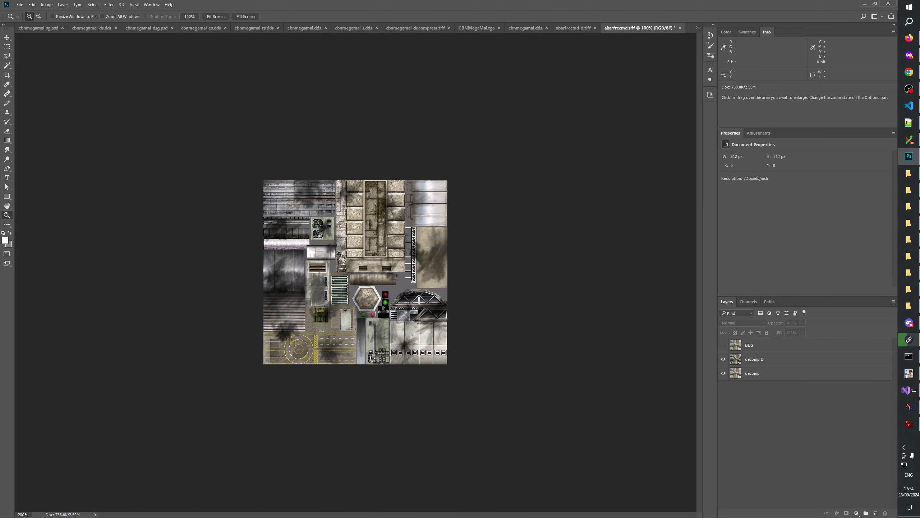
pyautogui.click(436, 340)
# Step: Switch to W3D Viewer, open the model ABArFrcCmd.W3D and display the ABARFRCCMD hierarchy
pyautogui.click(909, 407)
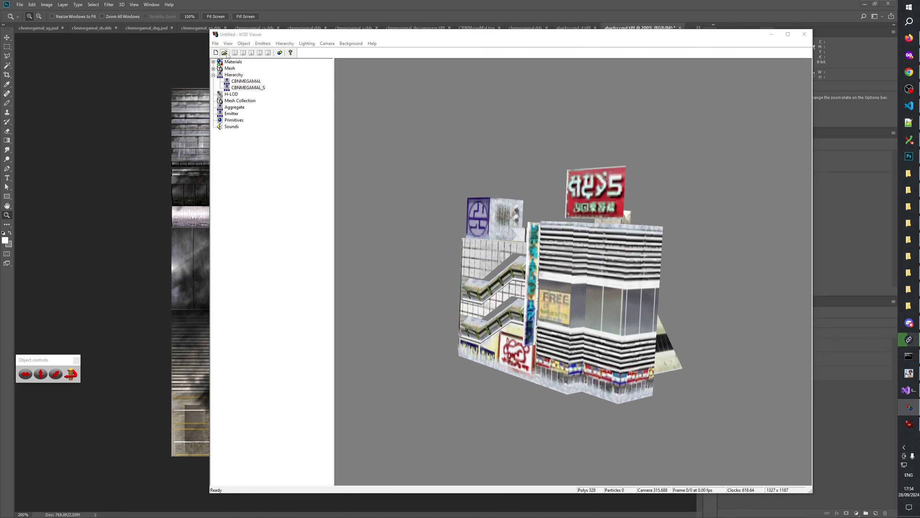
pyautogui.hotkey('ctrl', 'o')
pyautogui.click(480, 311)
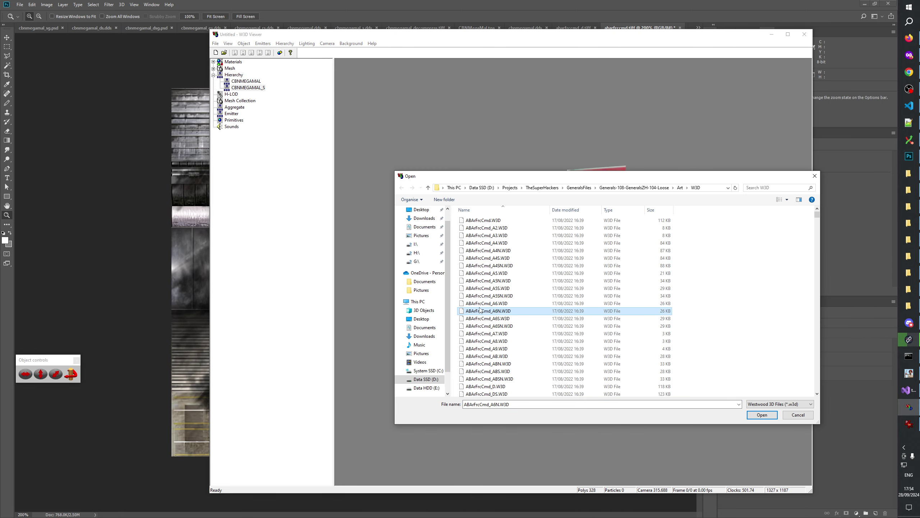
pyautogui.doubleClick(486, 220)
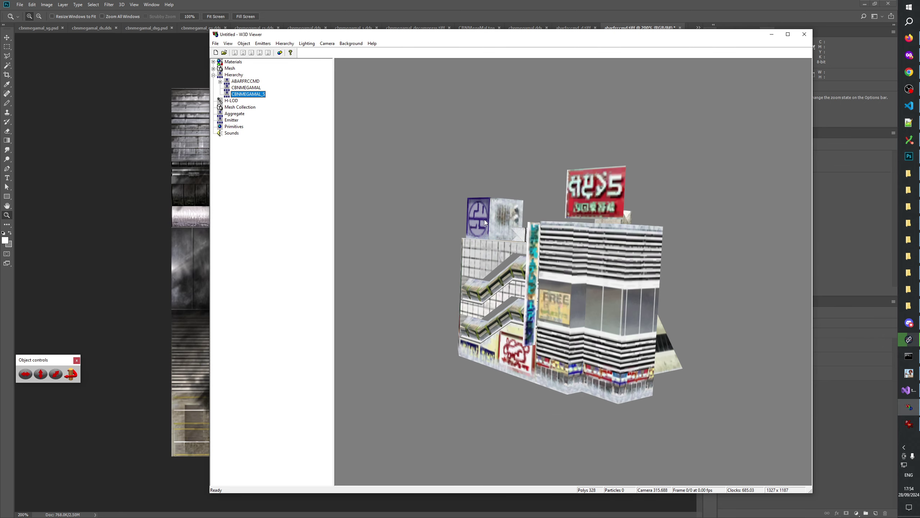
pyautogui.click(246, 81)
# Step: Inspect the airfield model's texturing from above and from low angles, covering the hangar, tower, taxi circle and runways
pyautogui.moveTo(627, 455); pyautogui.dragTo(563, 366)
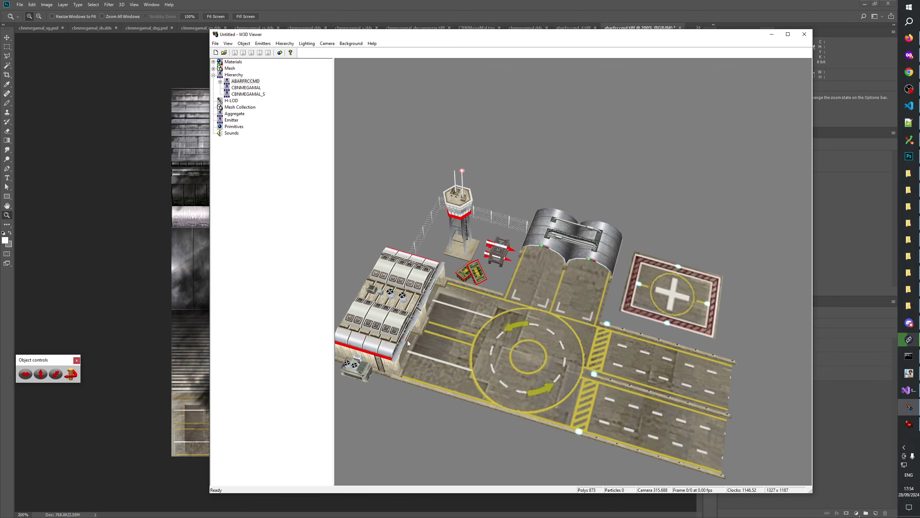
pyautogui.moveTo(408, 343); pyautogui.dragTo(656, 297)
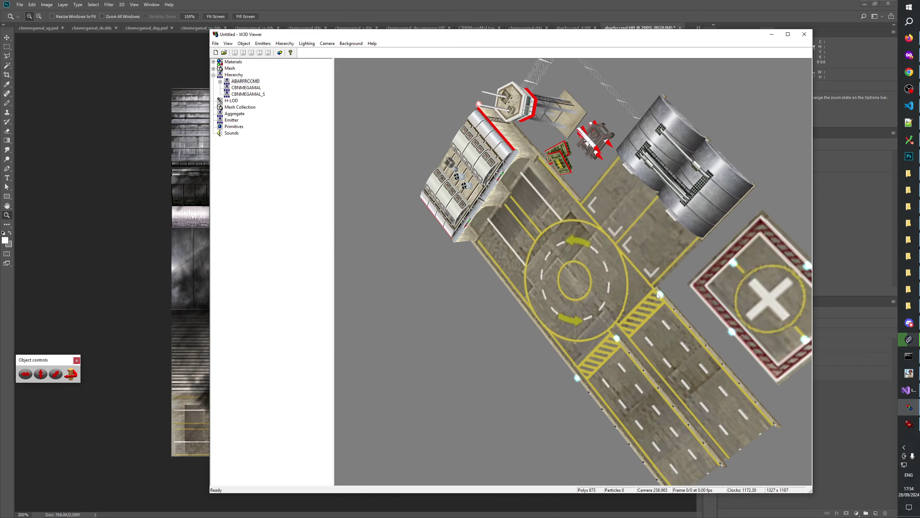
pyautogui.moveTo(656, 150); pyautogui.dragTo(550, 289)
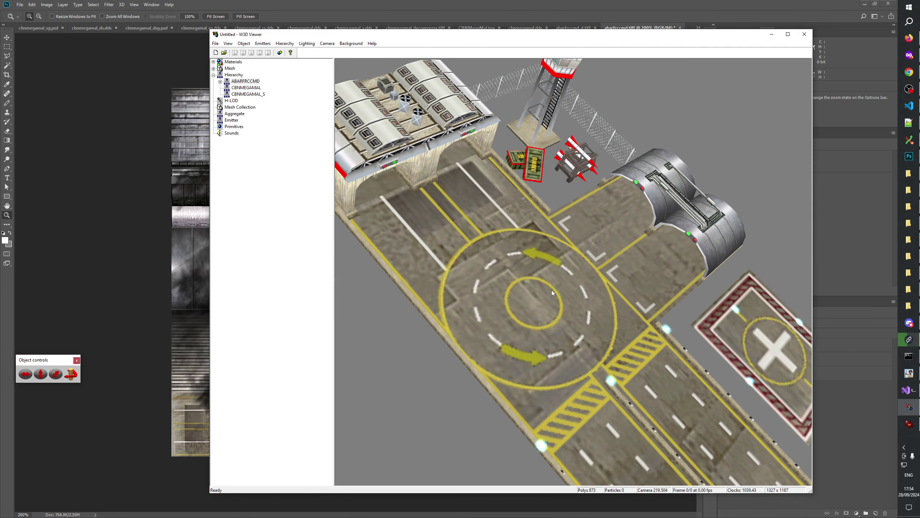
pyautogui.moveTo(576, 322); pyautogui.dragTo(577, 239)
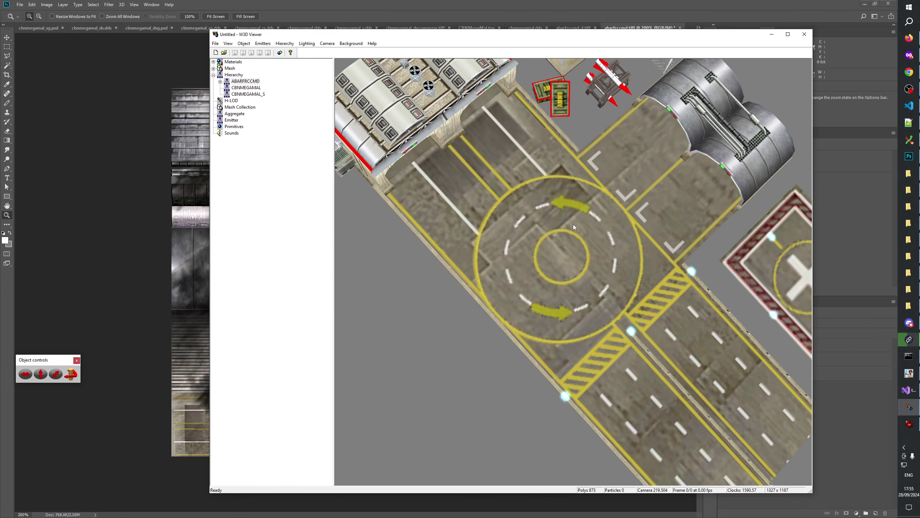
pyautogui.moveTo(552, 269); pyautogui.dragTo(548, 186)
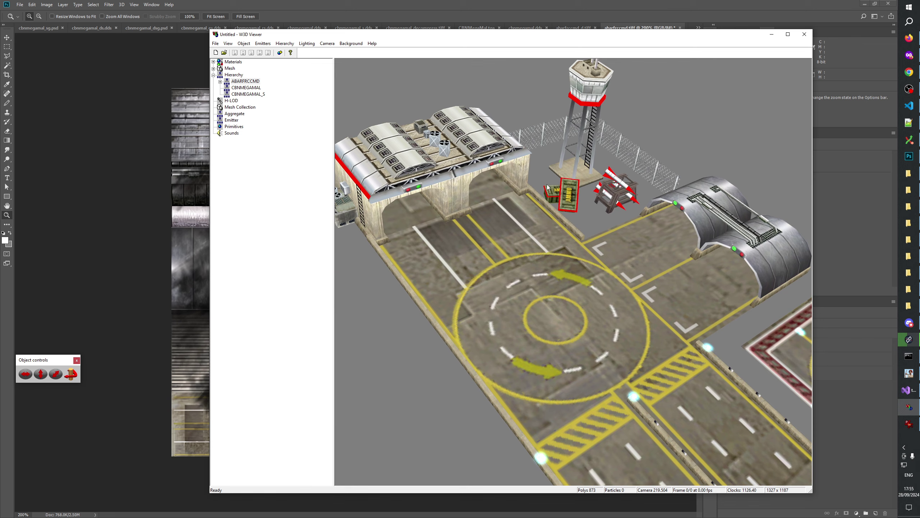
pyautogui.moveTo(589, 333); pyautogui.dragTo(587, 265)
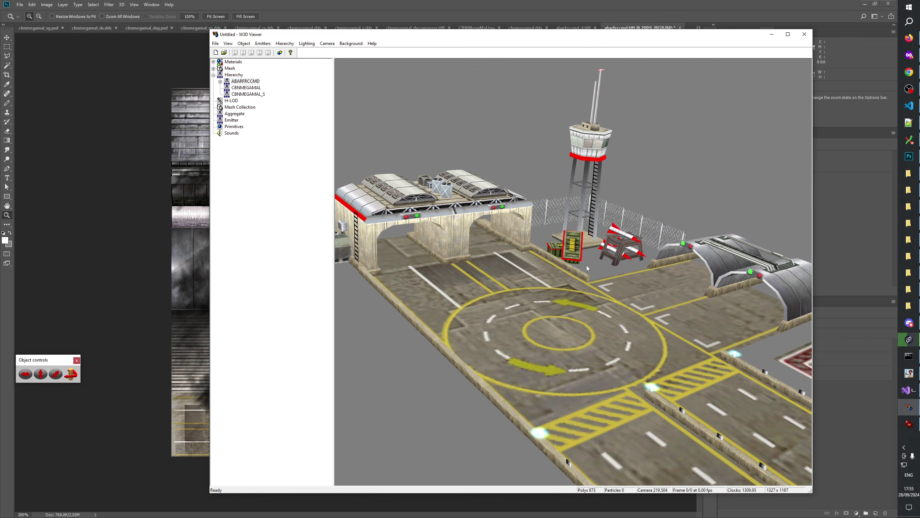
pyautogui.moveTo(527, 366); pyautogui.dragTo(672, 359)
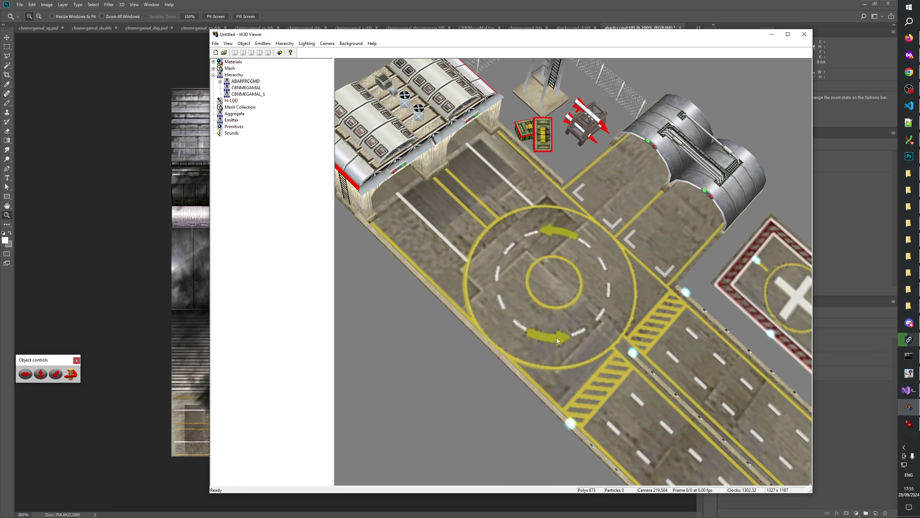
pyautogui.moveTo(529, 312); pyautogui.dragTo(576, 308)
# Step: Return to Photoshop, hide the decomp D layer and show the DDS layer of abarfrccmd.tiff at 300%
pyautogui.click(526, 3)
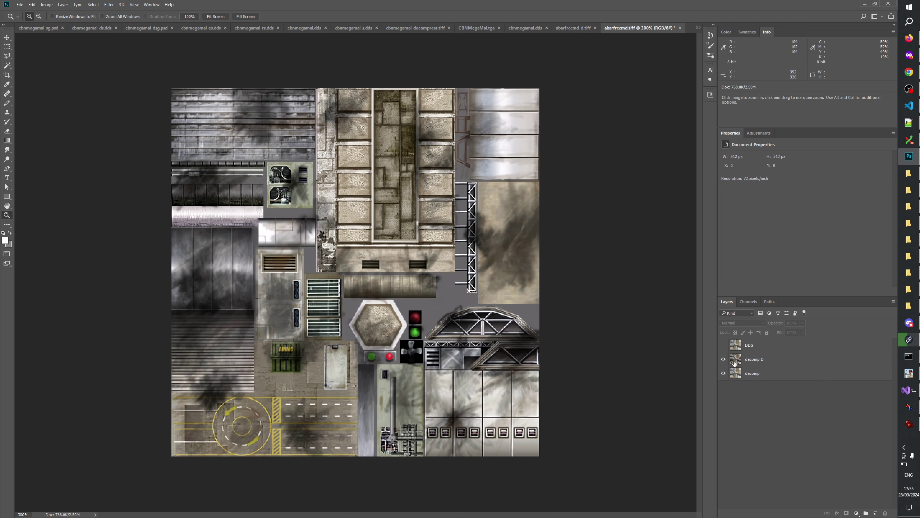
pyautogui.hotkey('ctrl', '+')
pyautogui.click(722, 358)
pyautogui.click(723, 346)
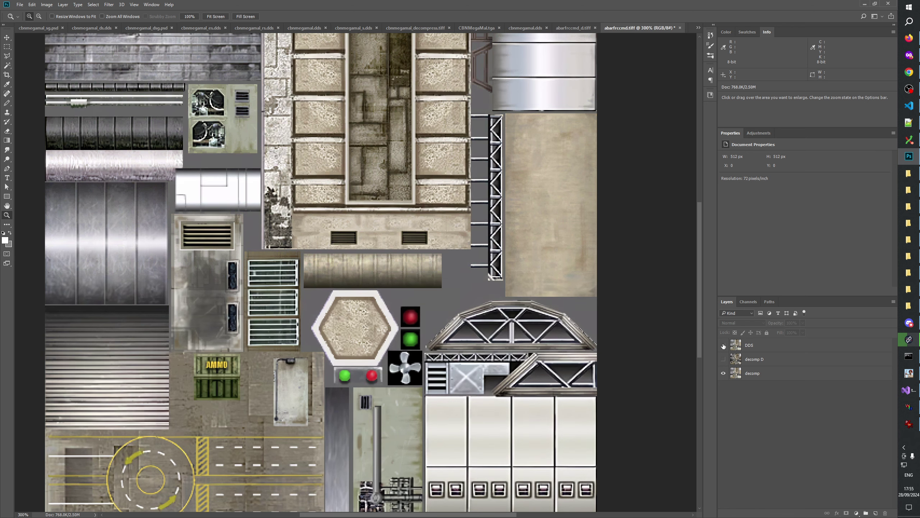
pyautogui.click(724, 345)
# Step: Compare DDS with decomp at 500% on the metal siding and stone wall by toggling the DDS layer
pyautogui.click(316, 183)
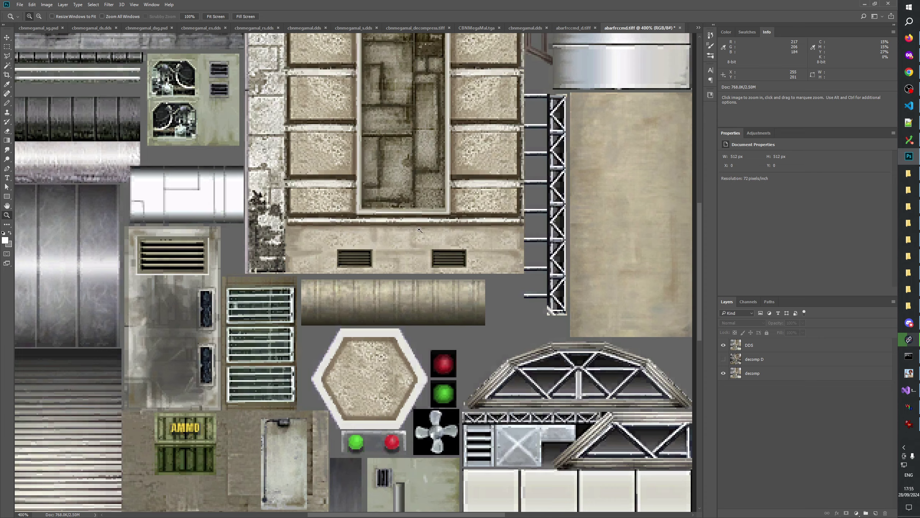
pyautogui.click(316, 183)
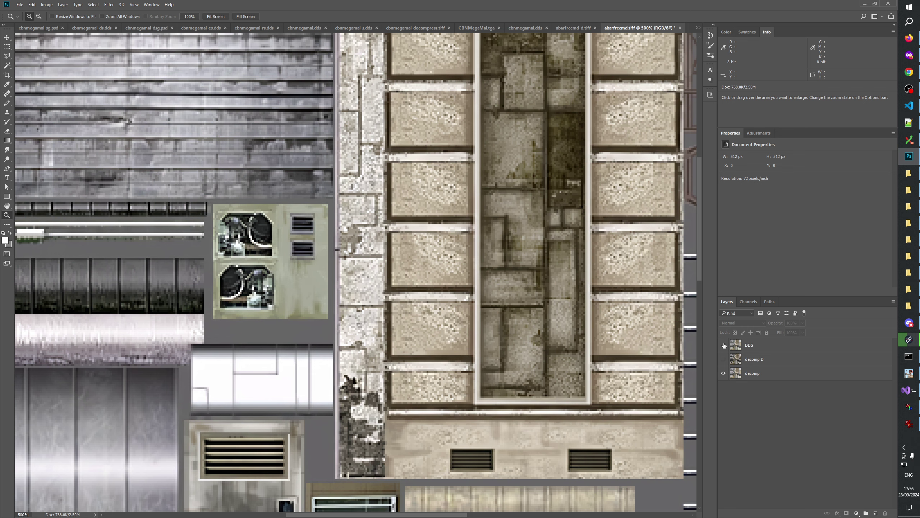
pyautogui.click(724, 346)
pyautogui.click(724, 345)
pyautogui.click(724, 345)
pyautogui.click(724, 345)
pyautogui.click(724, 345)
pyautogui.click(724, 345)
# Step: Open aametalwall.dds from the largest DDS textures folder in Photoshop without loading mip-maps into separate layers
pyautogui.click(909, 306)
pyautogui.click(517, 258)
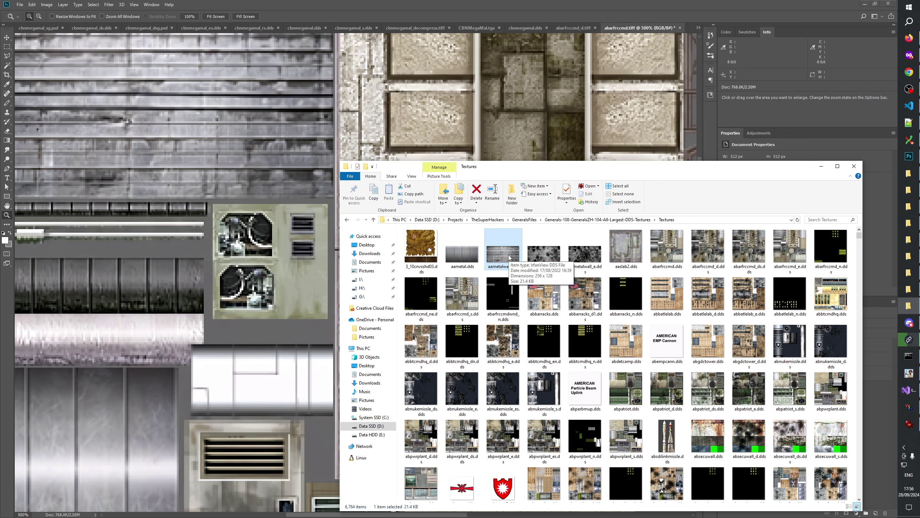
pyautogui.moveTo(508, 254); pyautogui.dragTo(690, 27)
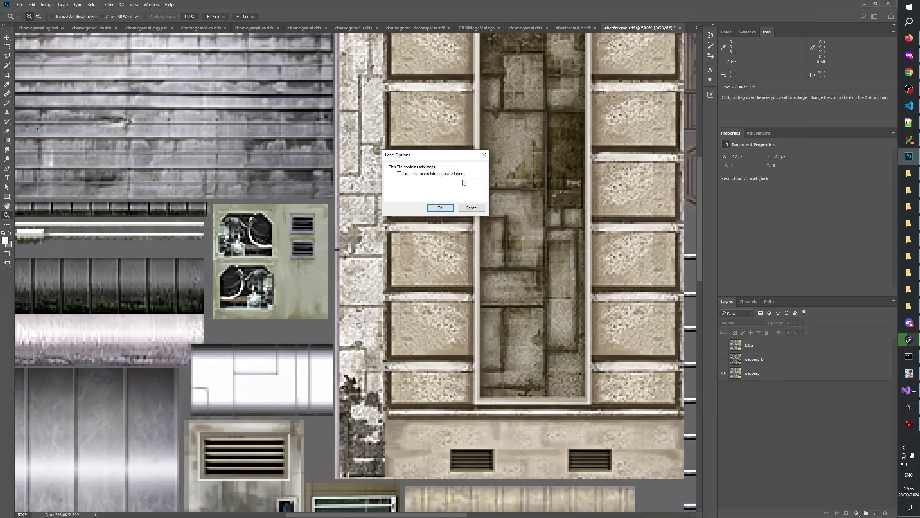
pyautogui.click(439, 206)
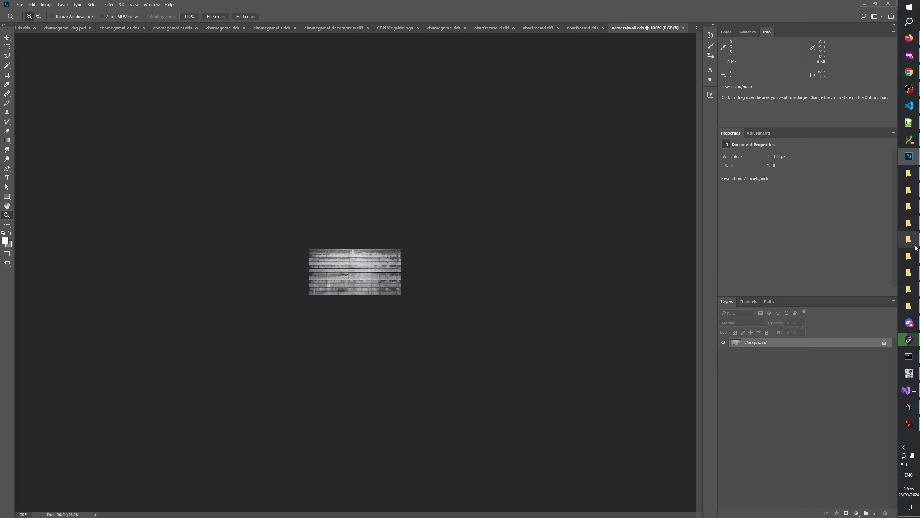
# Step: Find the original AAMetalWall.tga in the texture folders and open it as a separate document in Photoshop
pyautogui.click(913, 308)
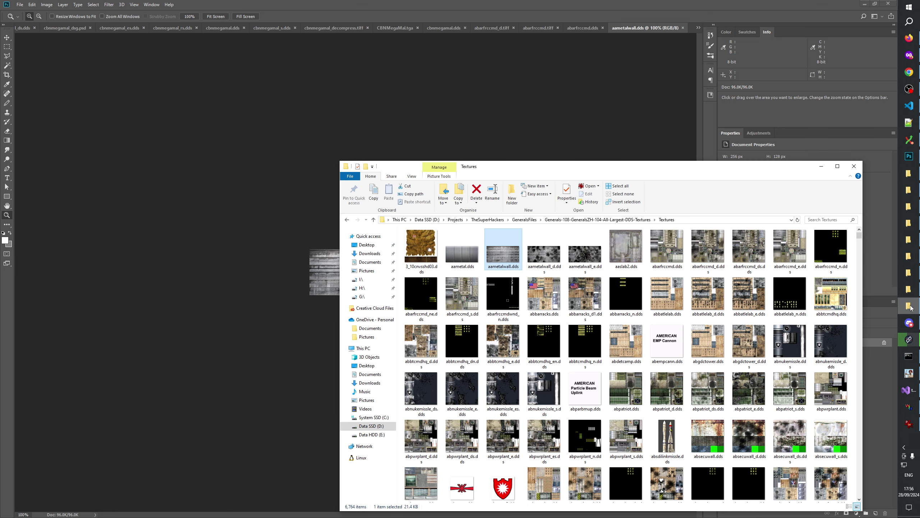
pyautogui.click(909, 290)
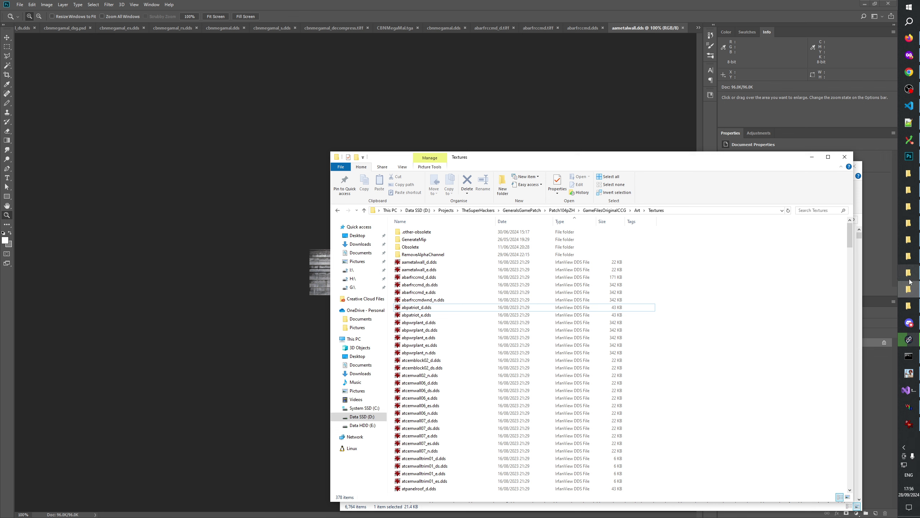
pyautogui.click(910, 275)
pyautogui.moveTo(399, 221); pyautogui.dragTo(690, 29)
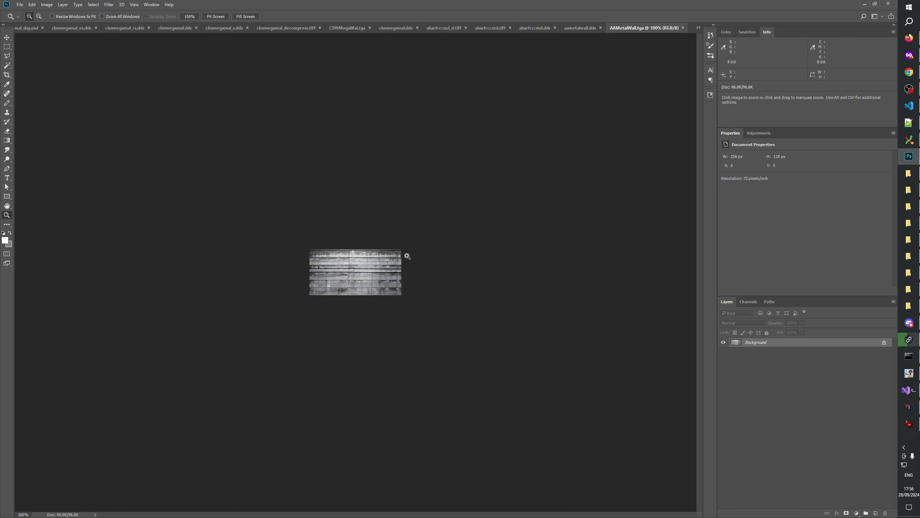
# Step: Copy the whole aametalwall.dds image into AAMetalWall.tga as a new layer and name it DDS
pyautogui.click(588, 30)
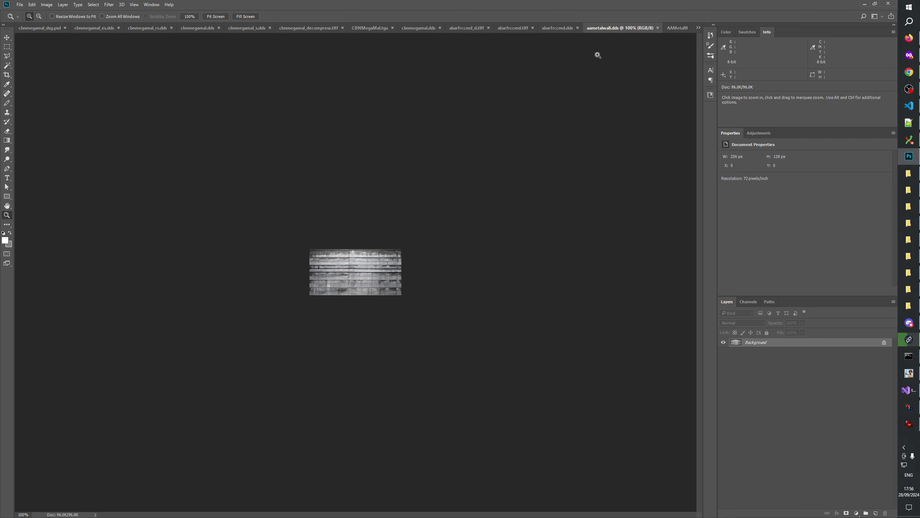
pyautogui.hotkey('ctrl', 'a')
pyautogui.click(673, 27)
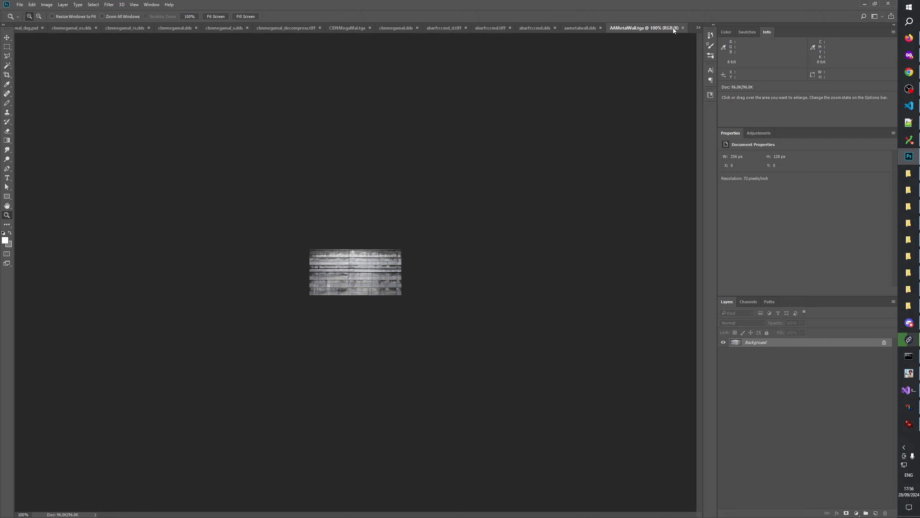
pyautogui.hotkey('ctrl', 'v')
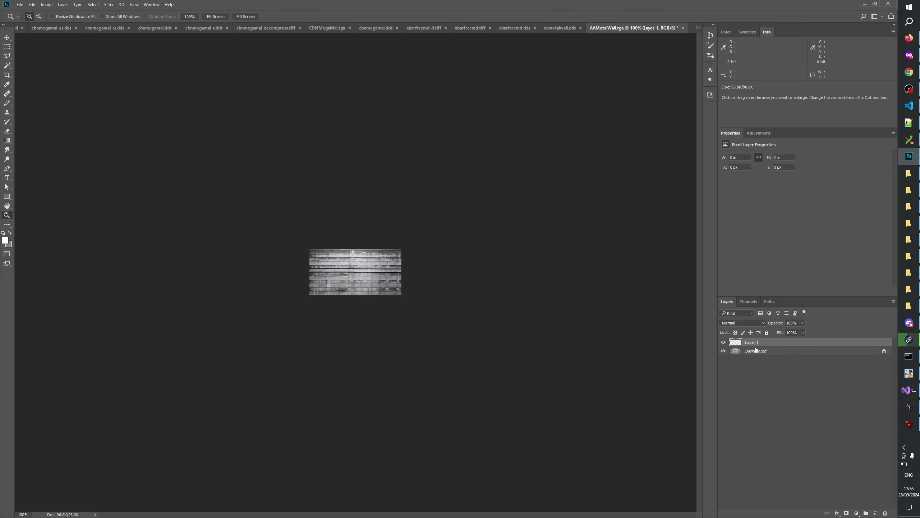
pyautogui.doubleClick(755, 343)
pyautogui.write('DDS')
pyautogui.press('Return')
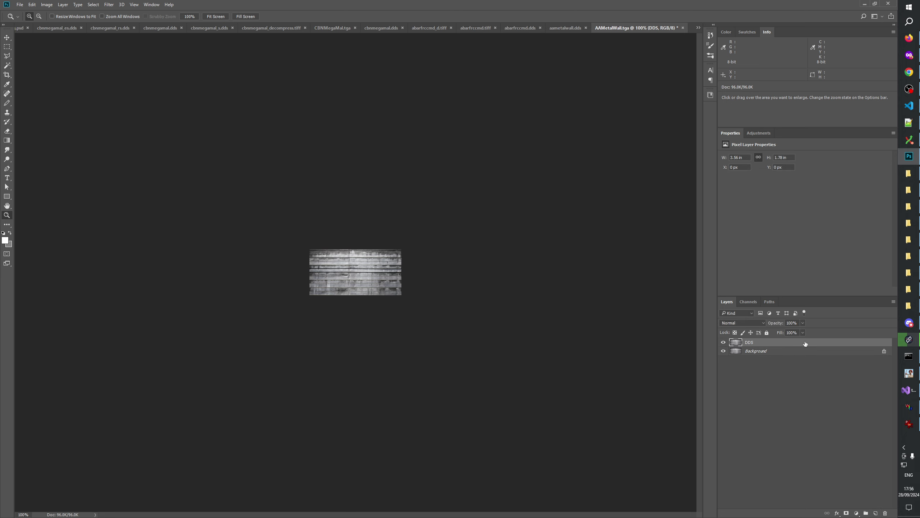
# Step: Convert the Background of AAMetalWall.tga into a regular layer named TGA
pyautogui.rightClick(772, 352)
pyautogui.click(780, 357)
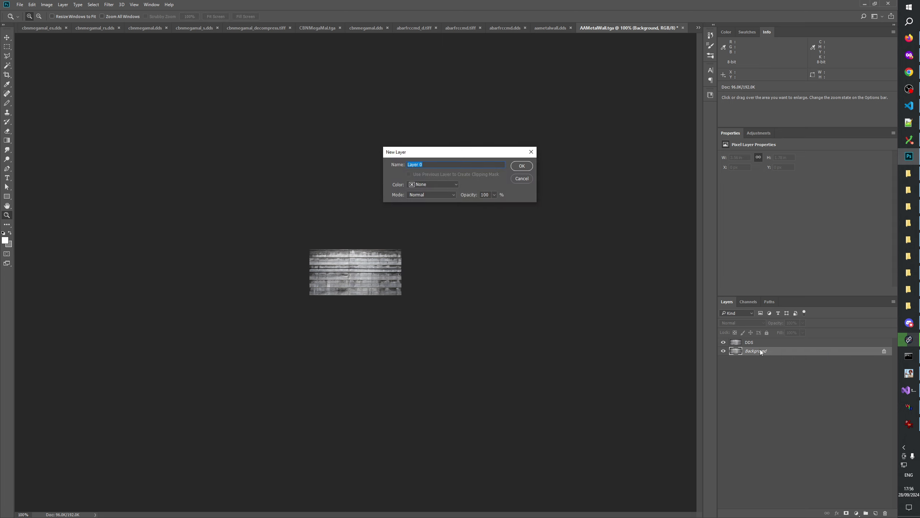
pyautogui.write('TGA')
pyautogui.press('Return')
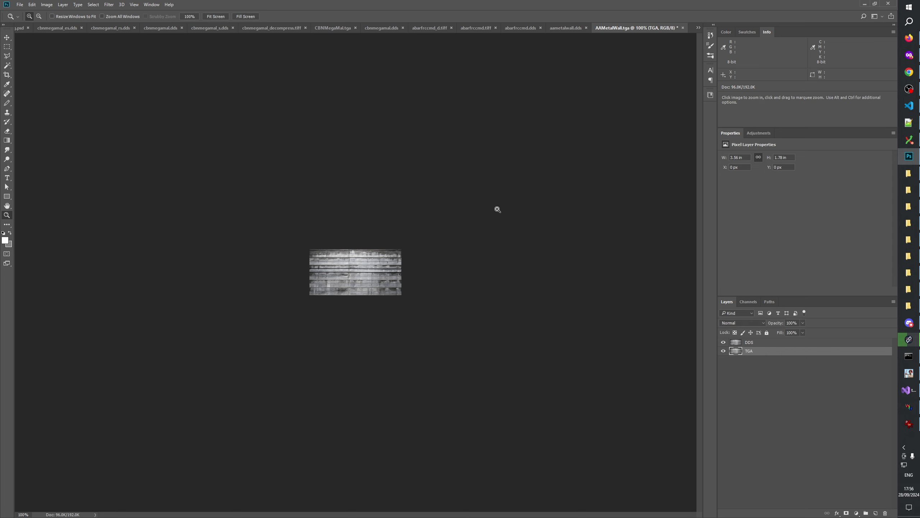
# Step: Compare the DDS and TGA versions of the metal wall at 500% by toggling the DDS layer
pyautogui.click(348, 280)
pyautogui.click(348, 280)
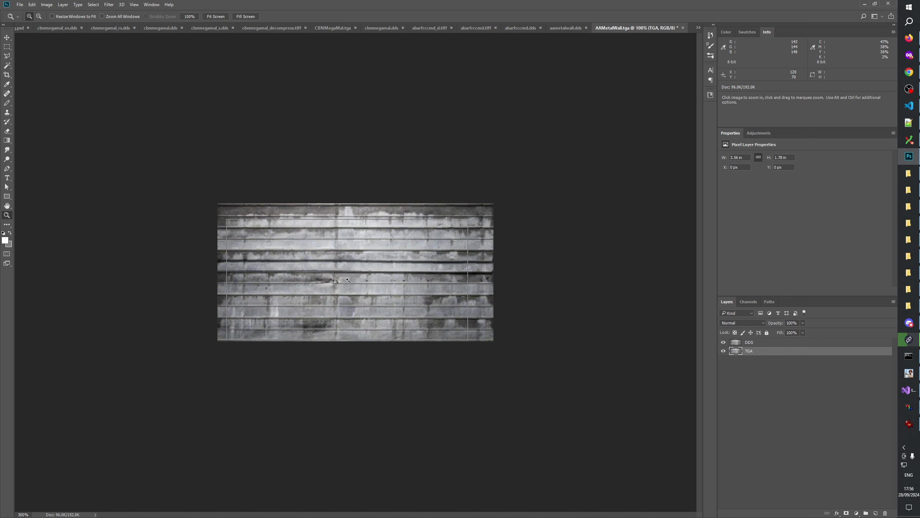
pyautogui.click(348, 280)
pyautogui.click(348, 280)
pyautogui.click(724, 342)
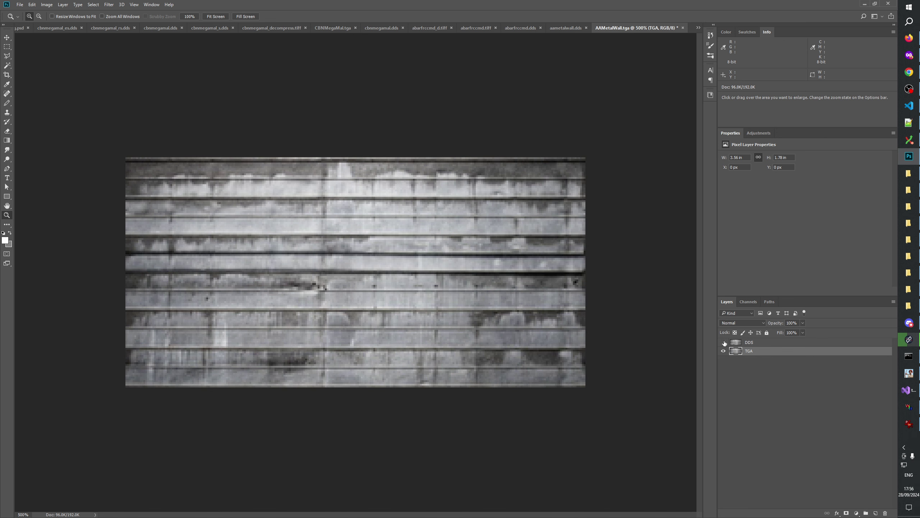
pyautogui.click(724, 342)
pyautogui.click(724, 342)
# Step: Switch to the abarfrccmd.dds document and examine its metal siding and stone panels at 300%
pyautogui.click(565, 27)
pyautogui.click(555, 30)
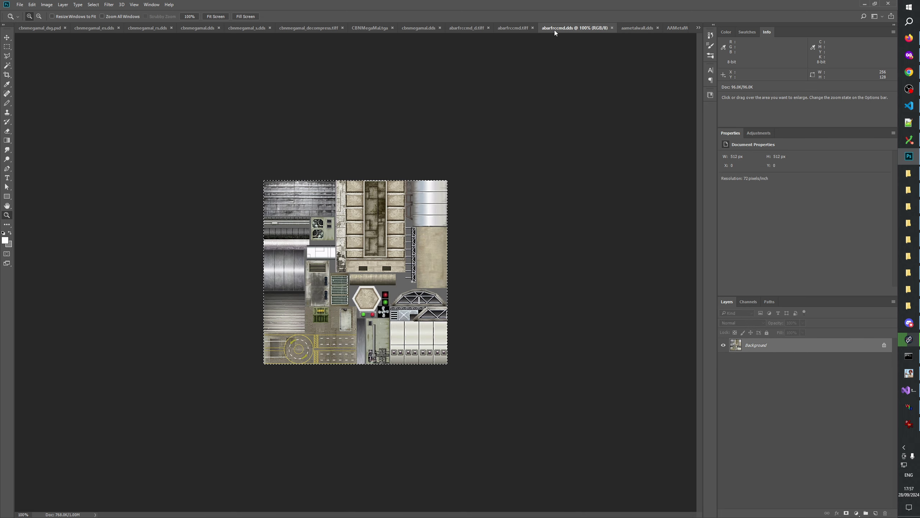
pyautogui.click(324, 217)
pyautogui.click(324, 216)
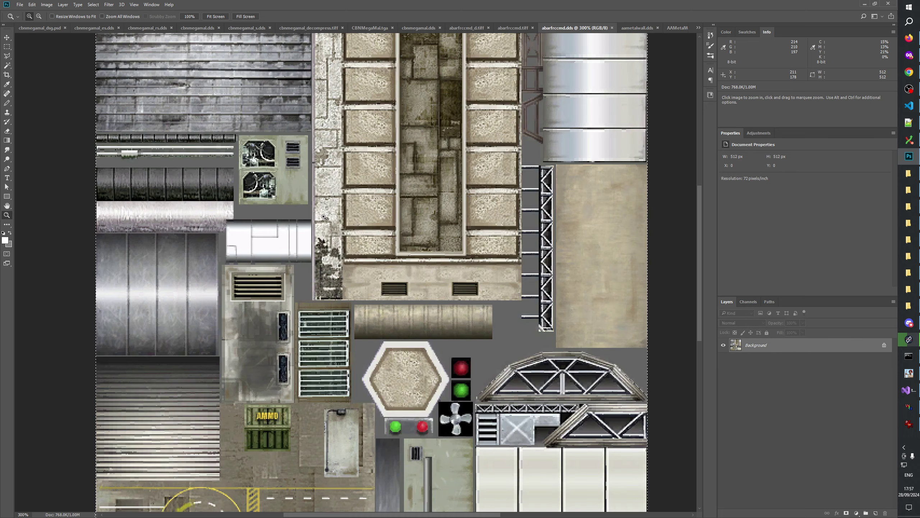
pyautogui.moveTo(393, 211); pyautogui.dragTo(460, 349)
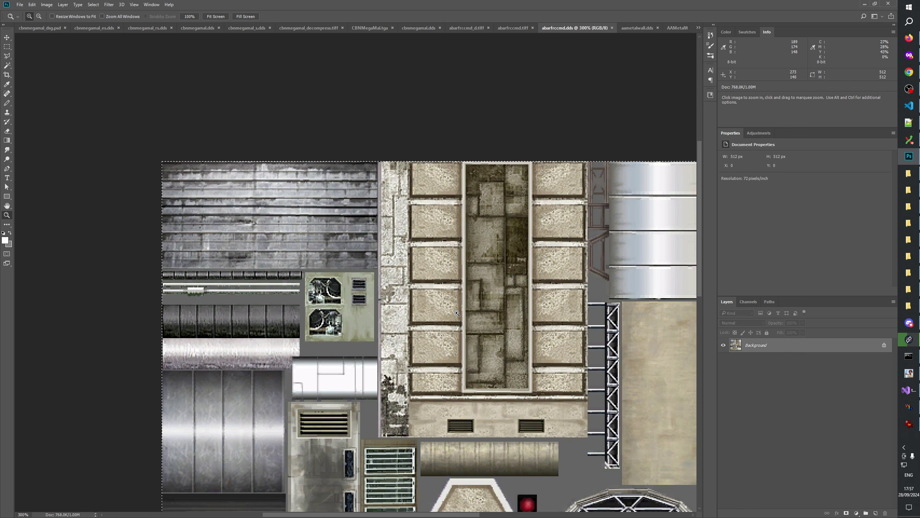
pyautogui.moveTo(456, 313); pyautogui.dragTo(454, 360)
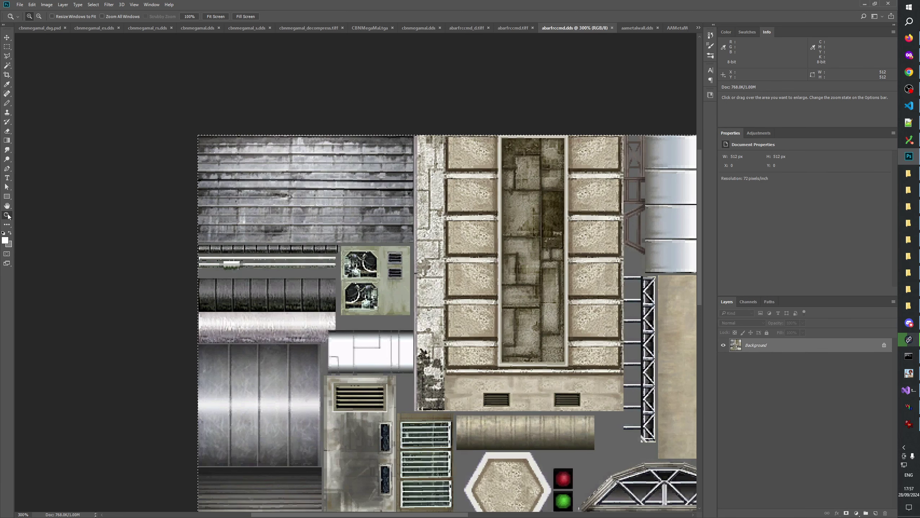
# Step: View the whole abarfrccmd.dds texture at 200% zoom
pyautogui.rightClick(377, 239)
pyautogui.click(399, 256)
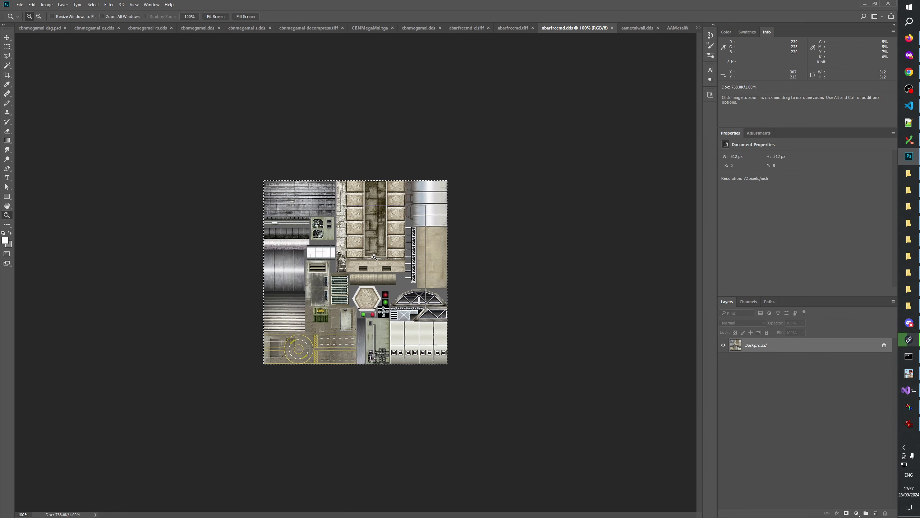
pyautogui.click(374, 257)
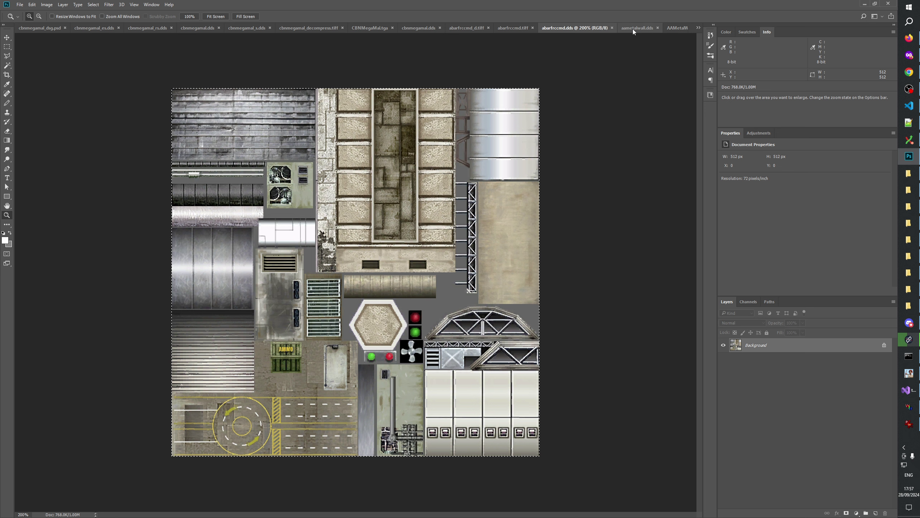
# Step: Check the batch progress in chaiNNer and return to the aametalwall.dds document in Photoshop
pyautogui.click(909, 339)
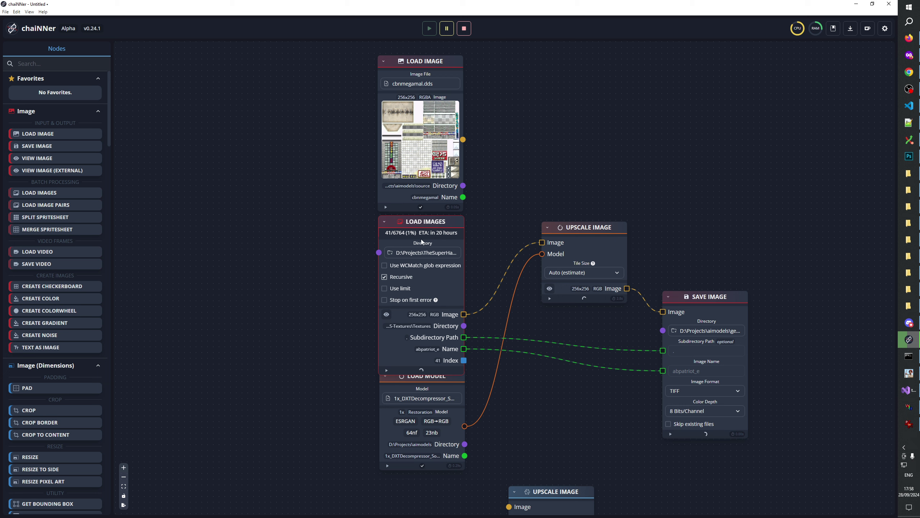
pyautogui.click(862, 4)
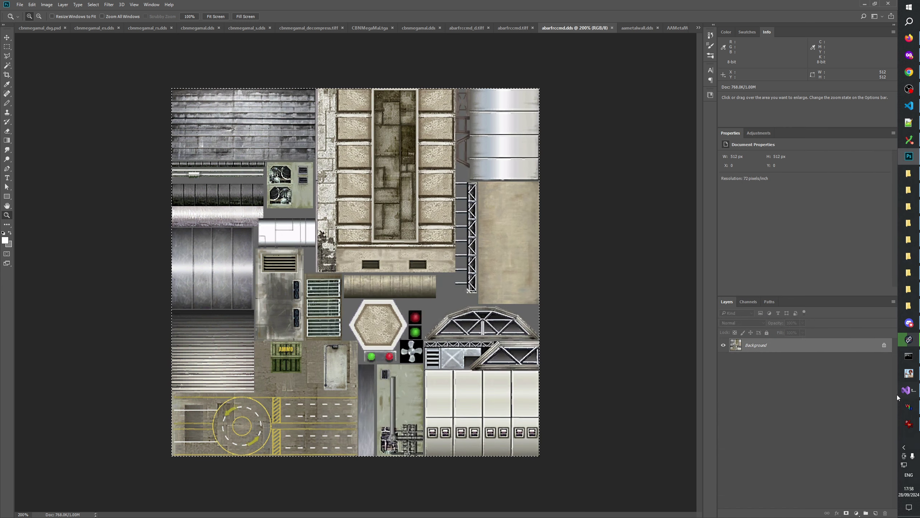
pyautogui.click(909, 398)
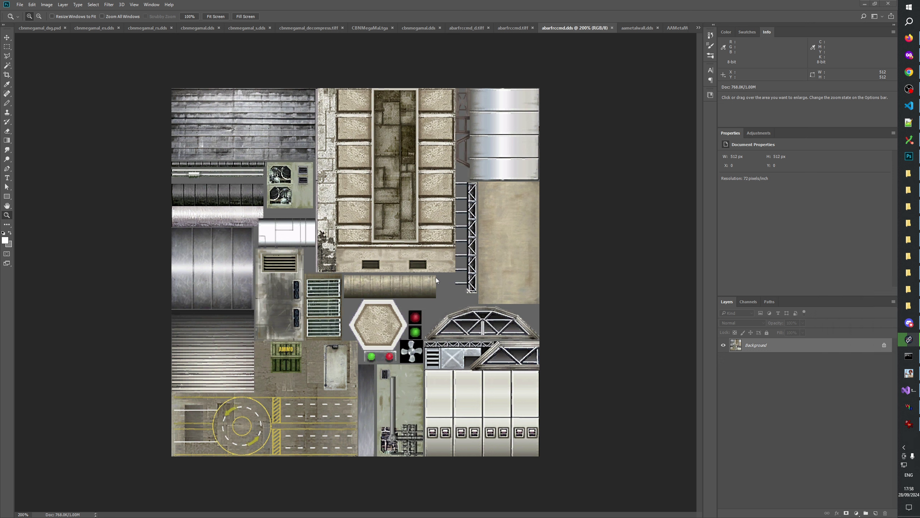
pyautogui.click(625, 29)
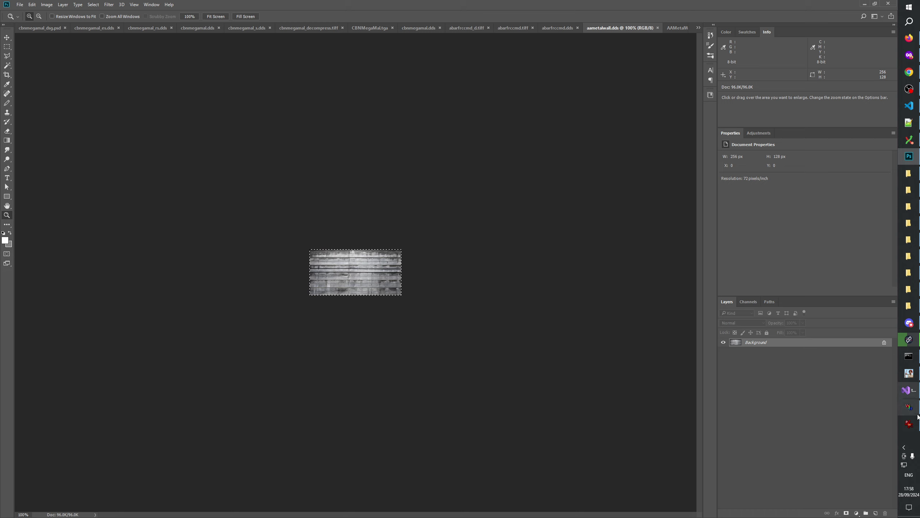
# Step: Open the Windows Task Manager
pyautogui.rightClick(909, 435)
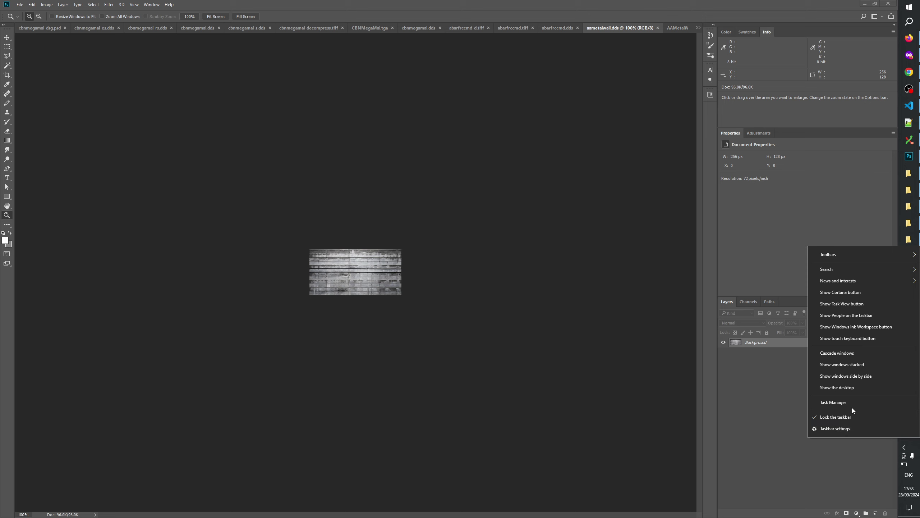
pyautogui.click(674, 4)
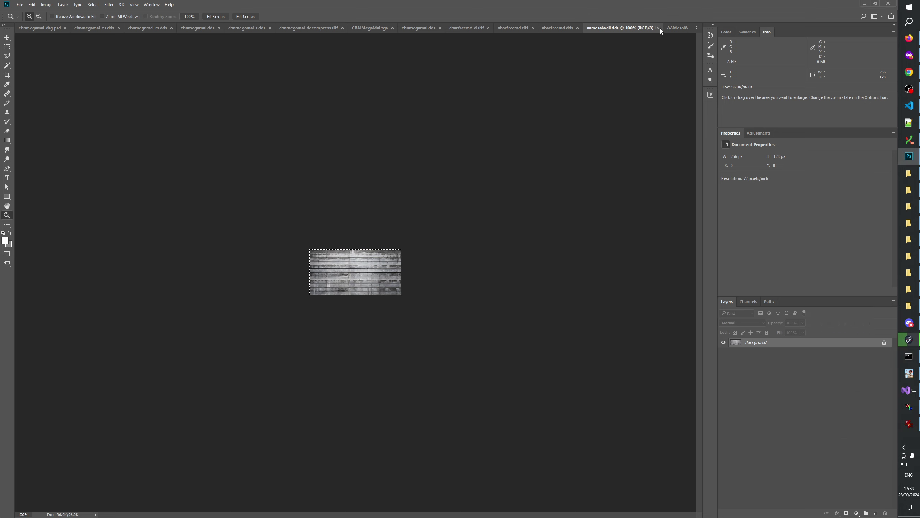
pyautogui.rightClick(909, 434)
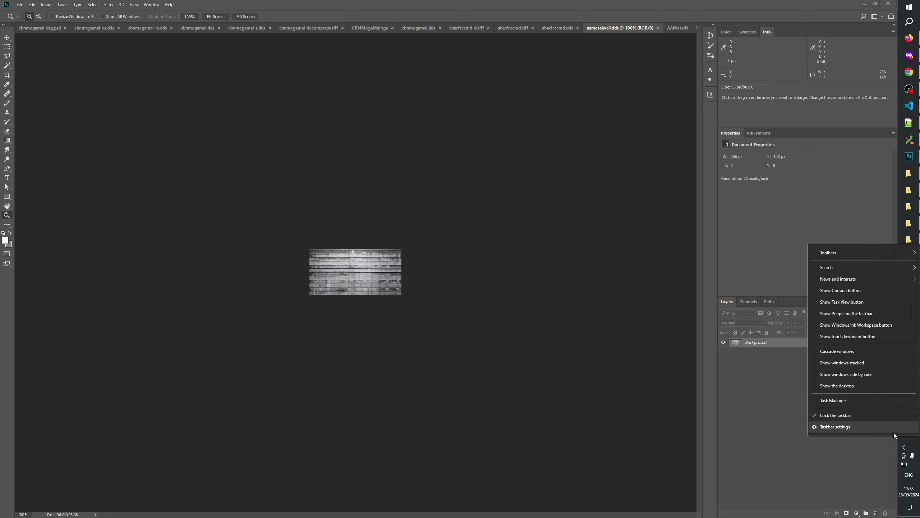
pyautogui.click(829, 403)
# Step: Close aametalwall.dds, abarfrccmd.dds, AAMetalWall.tga and the layered 512 px abarfrccmd.tiff, discarding unsaved changes
pyautogui.click(657, 27)
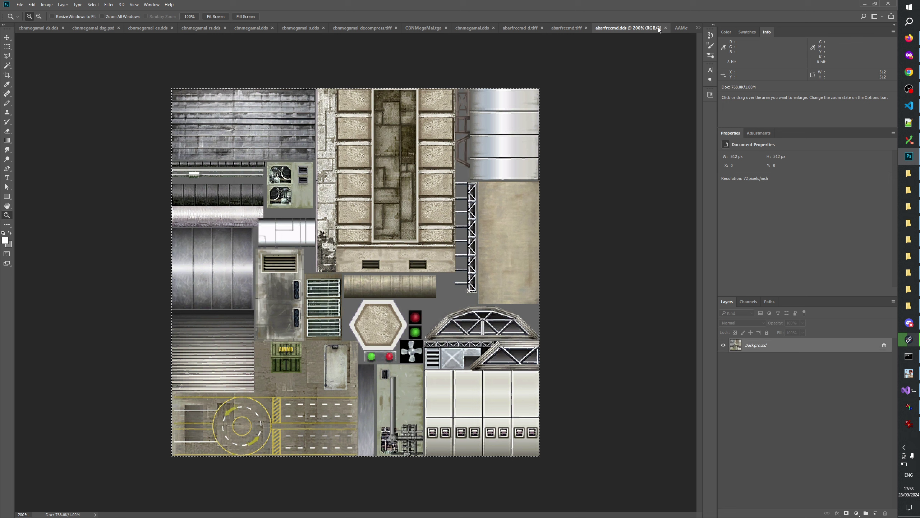
pyautogui.click(665, 27)
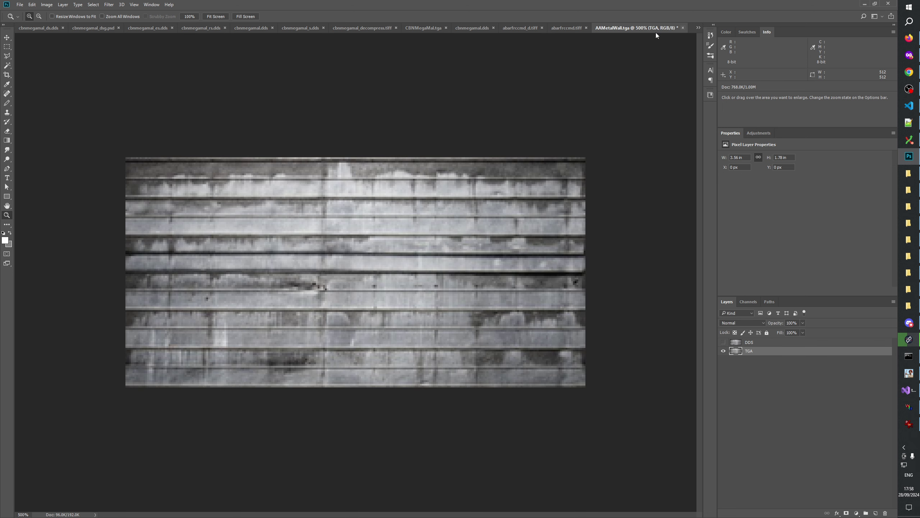
pyautogui.click(682, 28)
pyautogui.click(433, 190)
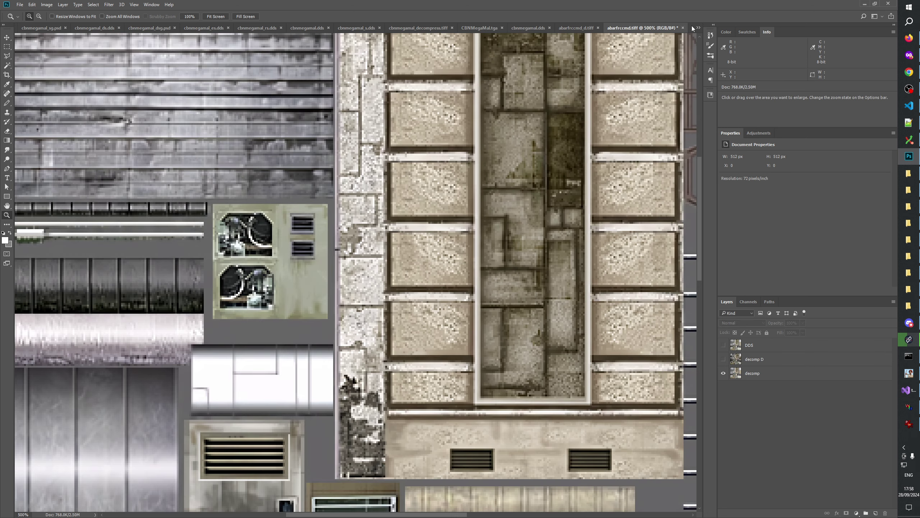
pyautogui.click(682, 27)
pyautogui.click(431, 190)
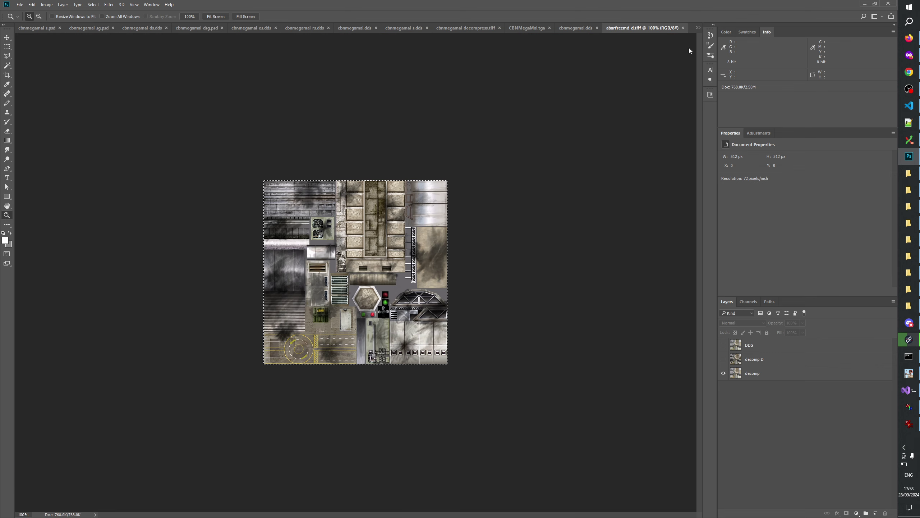
# Step: Close abarfrccmd_d.tiff, cbnmegamal.dds and CBNMegaMal.tga, discarding the unsaved changes
pyautogui.click(683, 28)
pyautogui.click(683, 27)
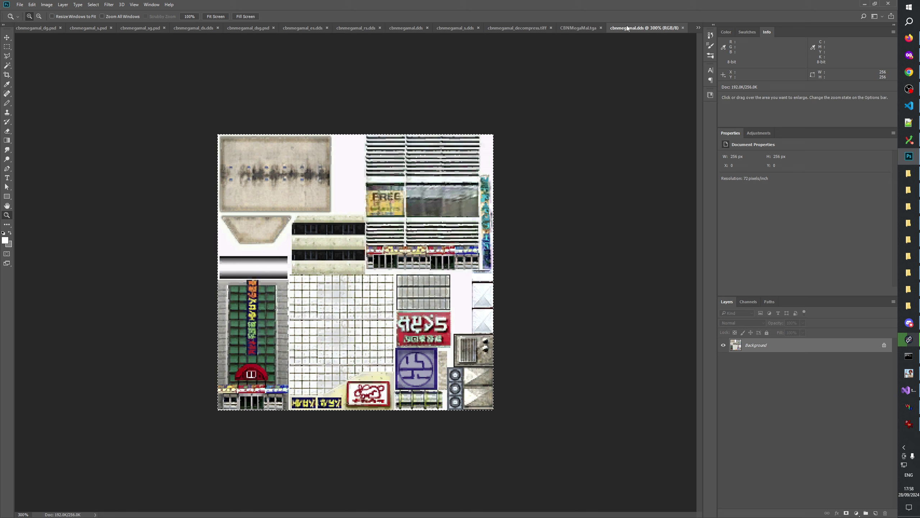
pyautogui.click(684, 28)
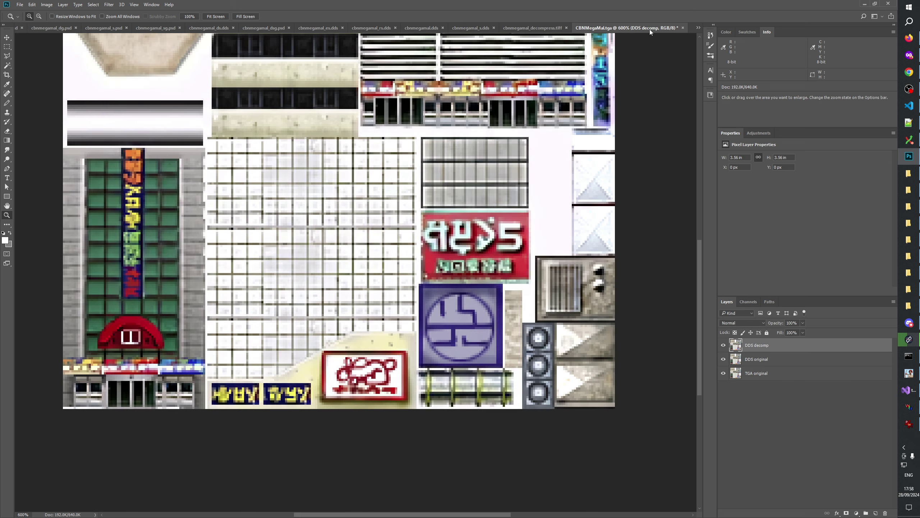
pyautogui.click(684, 27)
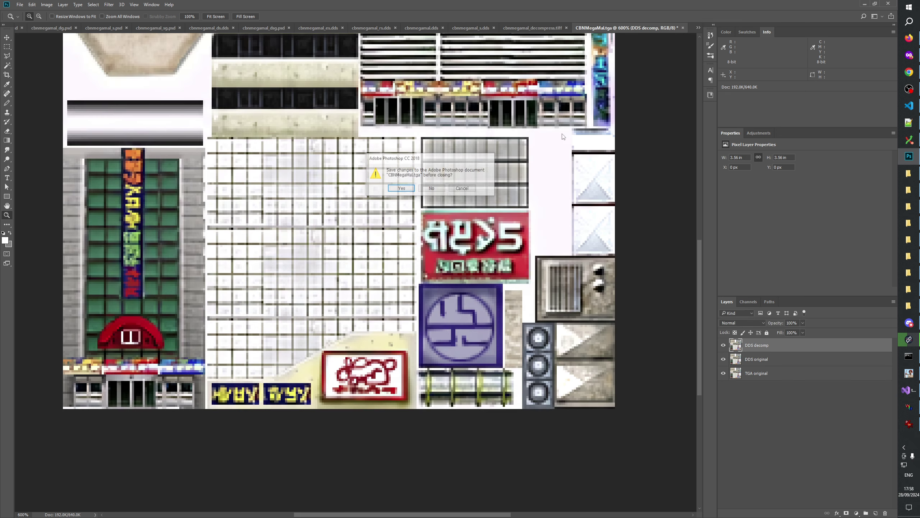
pyautogui.click(432, 188)
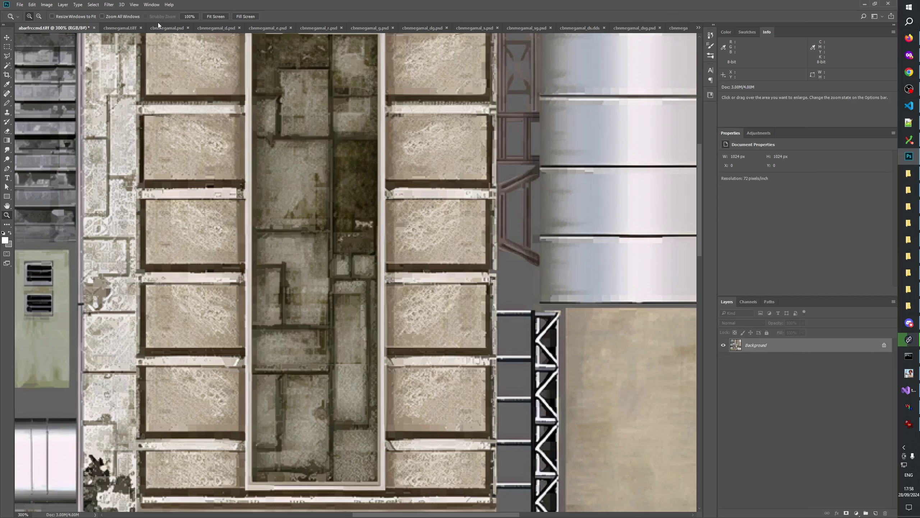
# Step: Close the 1024 px abarfrccmd.tiff and cbnmegamal.tiff without saving, and close cbnmegamal_decompress.tiff
pyautogui.click(93, 28)
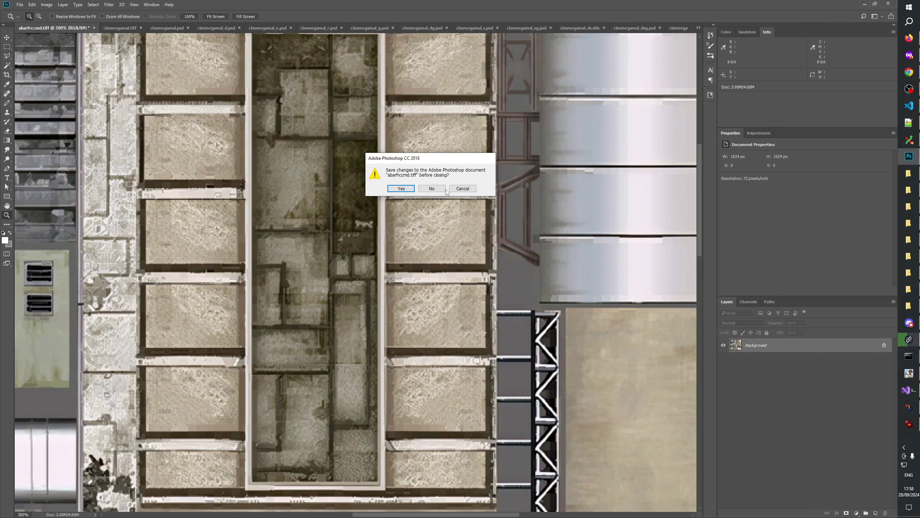
pyautogui.click(432, 188)
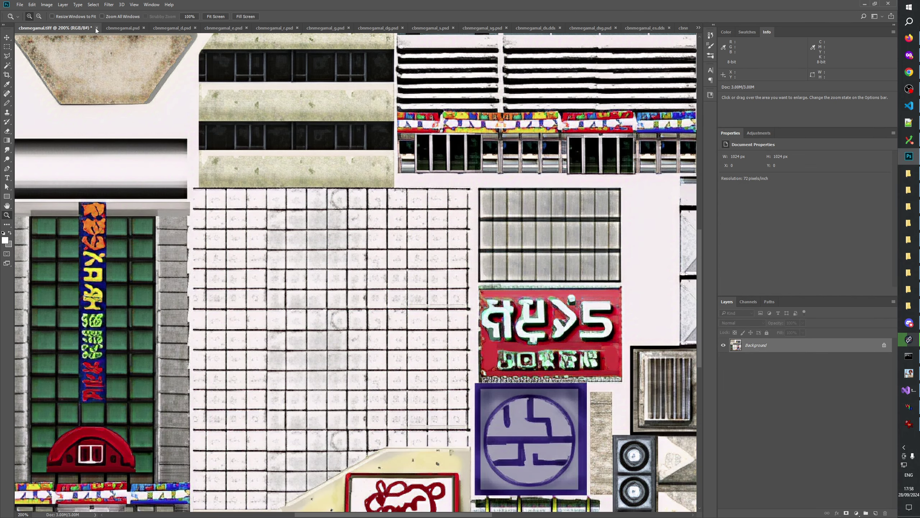
pyautogui.click(96, 28)
pyautogui.click(431, 188)
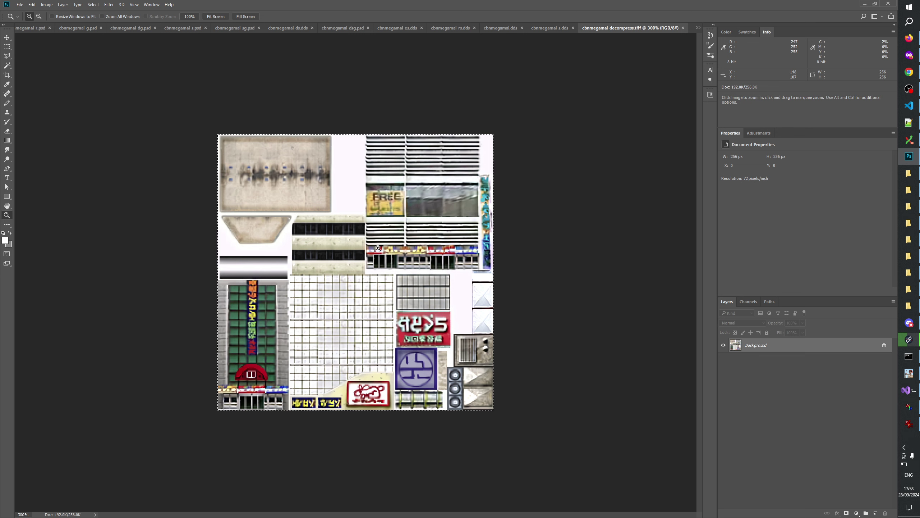
pyautogui.click(683, 28)
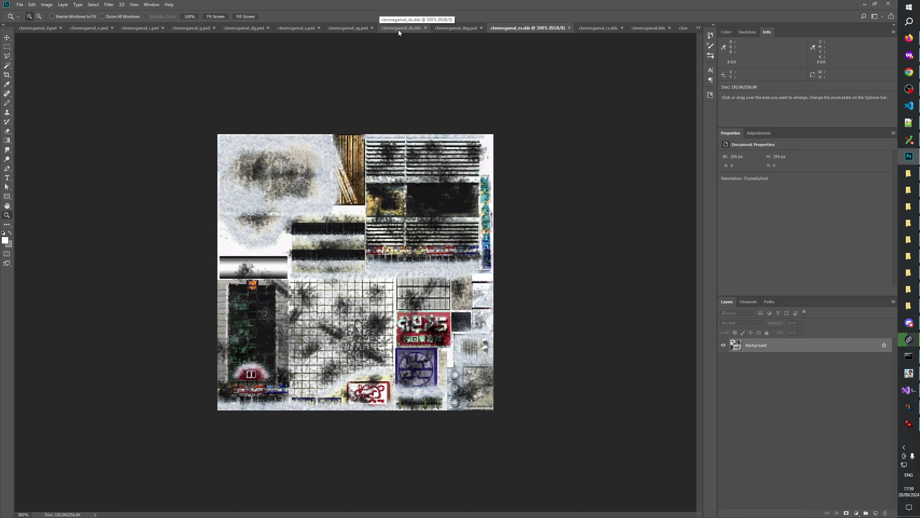
# Step: Compare the snow textures cbnmegamal_s.psd, cbnmegamal_sg.psd and cbnmegamal_ds.dds at 400% zoom
pyautogui.click(296, 27)
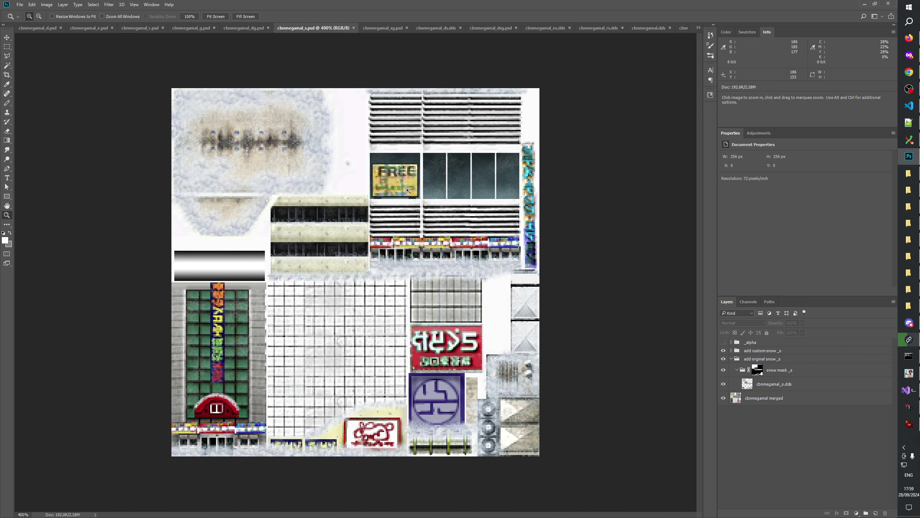
pyautogui.click(387, 30)
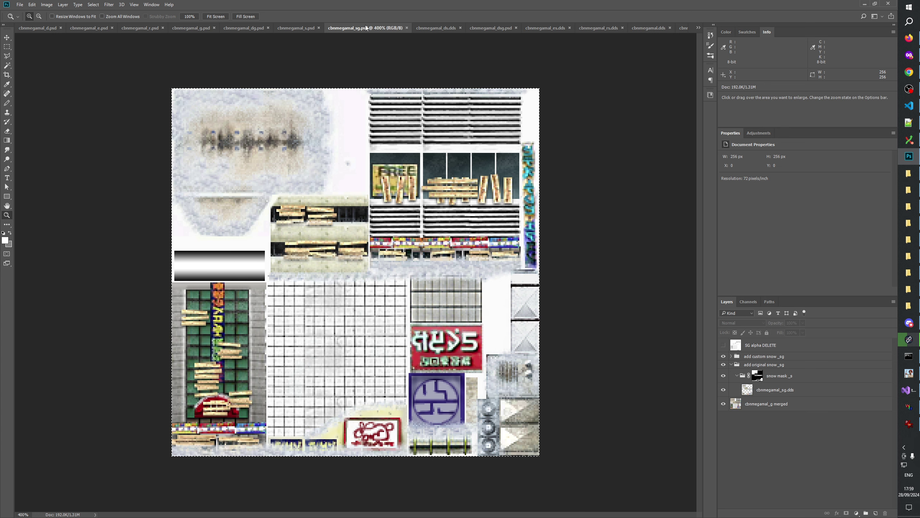
pyautogui.click(302, 29)
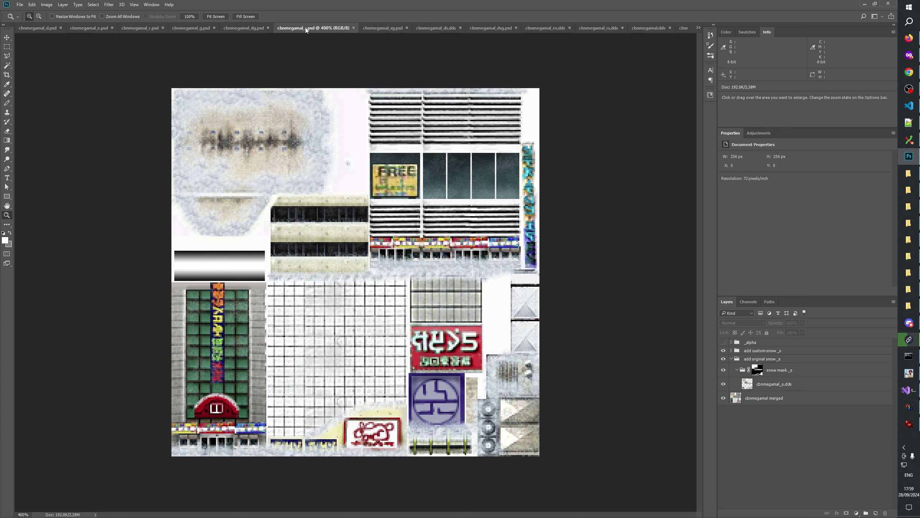
pyautogui.click(387, 31)
pyautogui.click(434, 33)
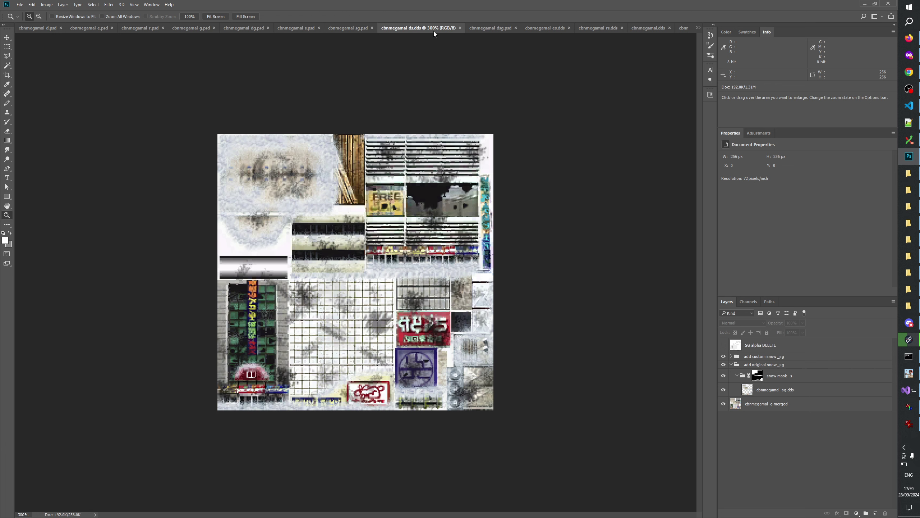
pyautogui.click(374, 277)
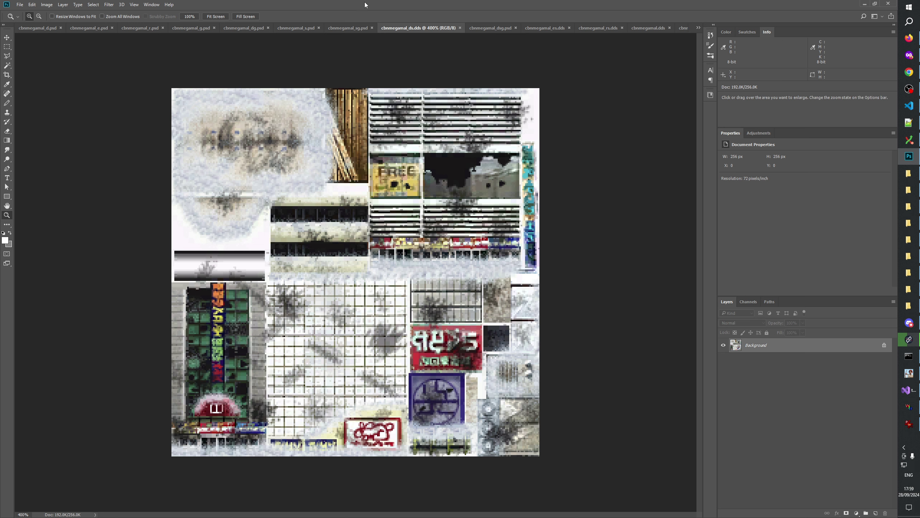
# Step: Return to cbnmegamal_s.psd and select the cbnmegamal merged layer
pyautogui.click(307, 28)
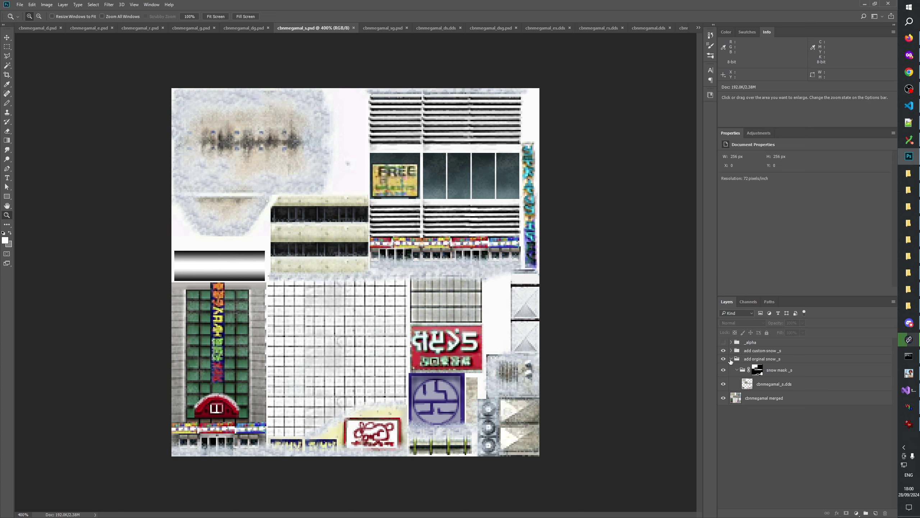
pyautogui.click(772, 400)
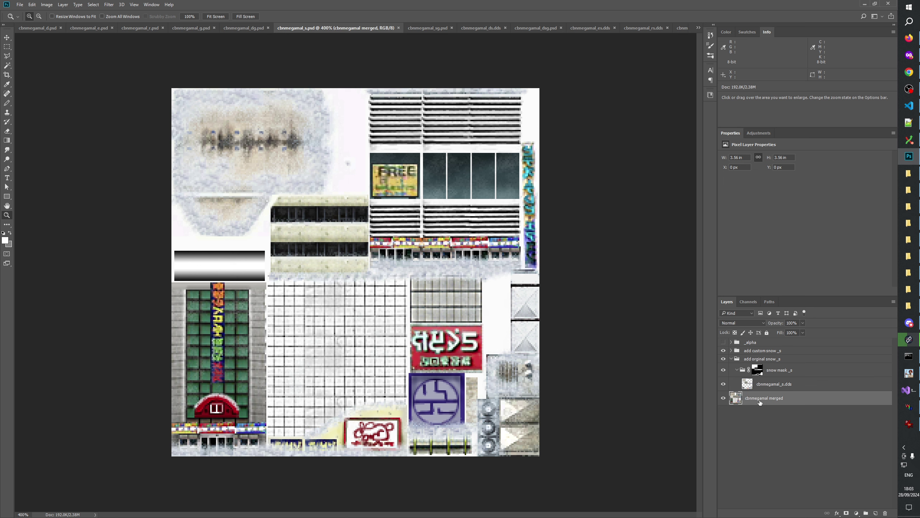
# Step: Switch to chaiNNer to check the texture batch's progress, and return to Photoshop
pyautogui.click(910, 88)
pyautogui.click(910, 89)
pyautogui.click(901, 342)
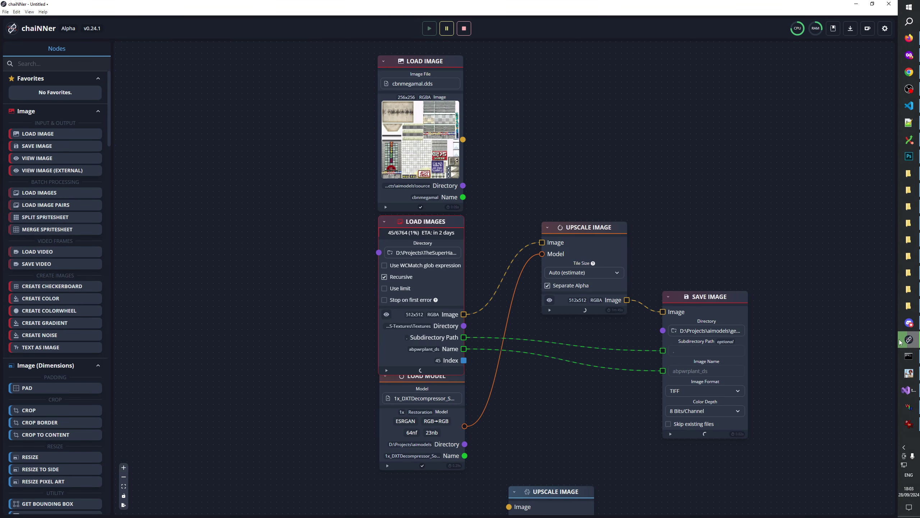
pyautogui.click(901, 343)
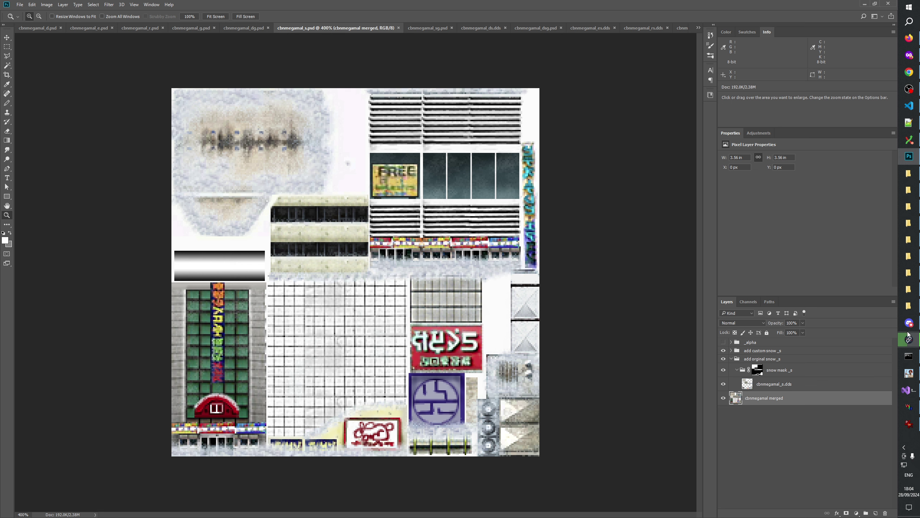
# Step: Bring up TextureChangelog.txt in Notepad++, and compare the file details of abarfrccmd.dds and abarfrccmd_d.dds in the Textures folder
pyautogui.click(909, 124)
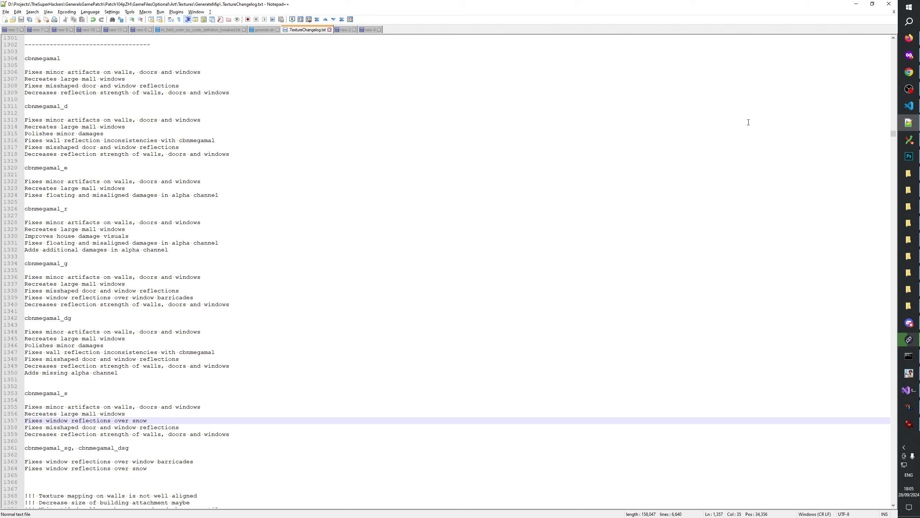
pyautogui.click(909, 306)
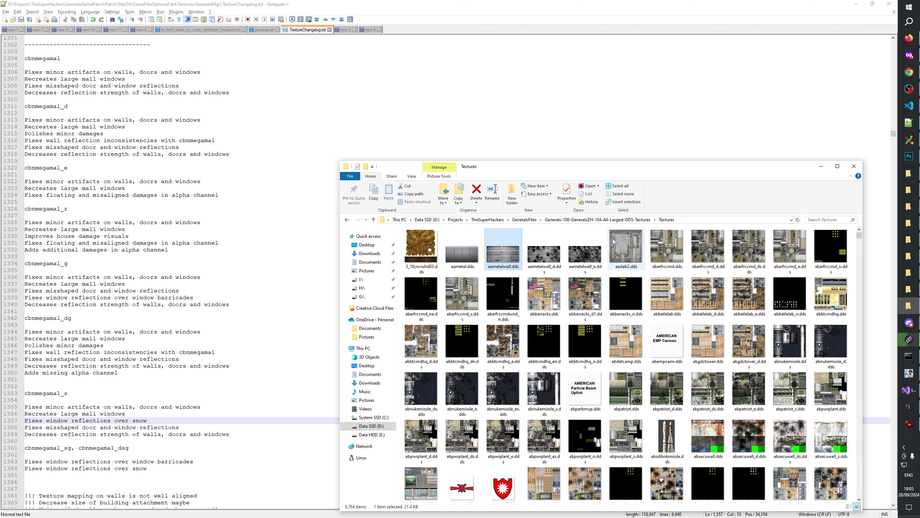
pyautogui.click(710, 250)
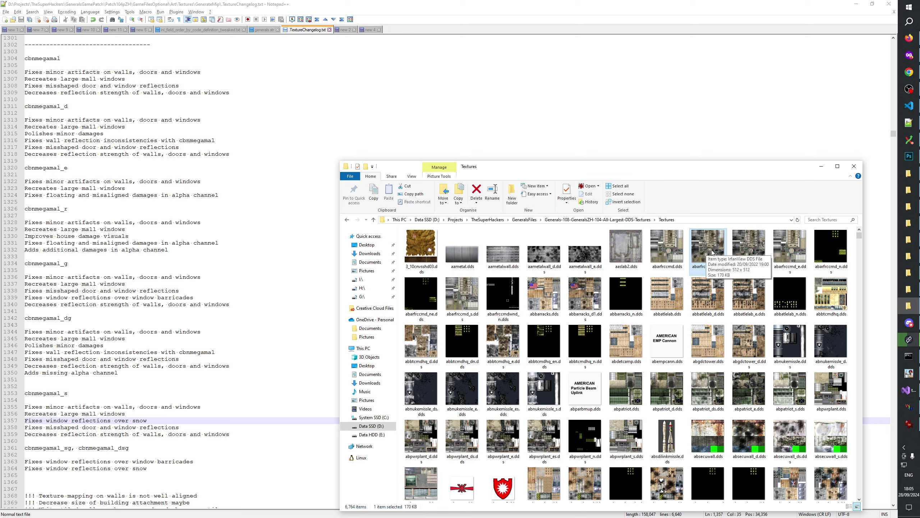
pyautogui.click(684, 268)
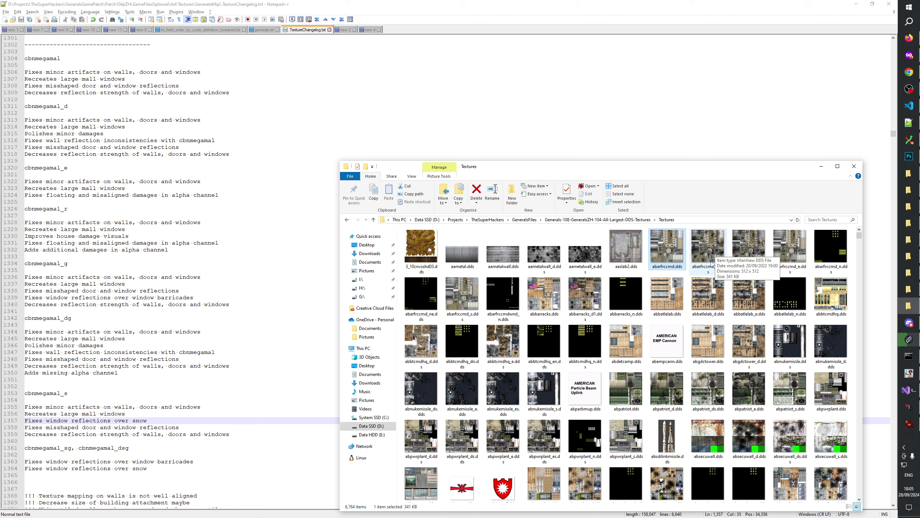
pyautogui.click(715, 246)
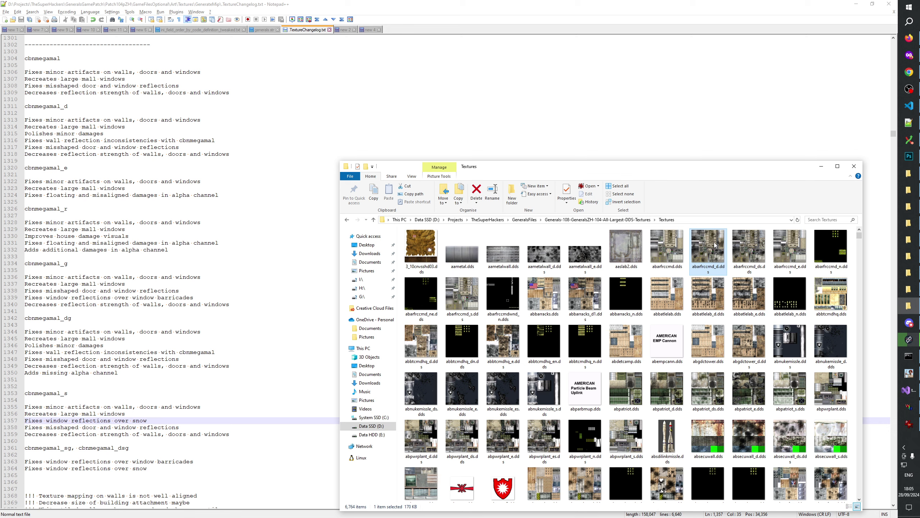
pyautogui.click(681, 262)
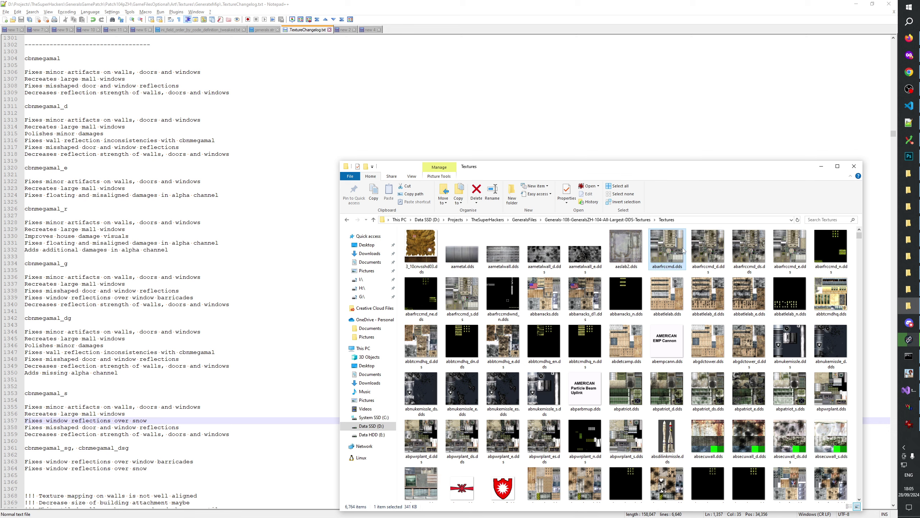